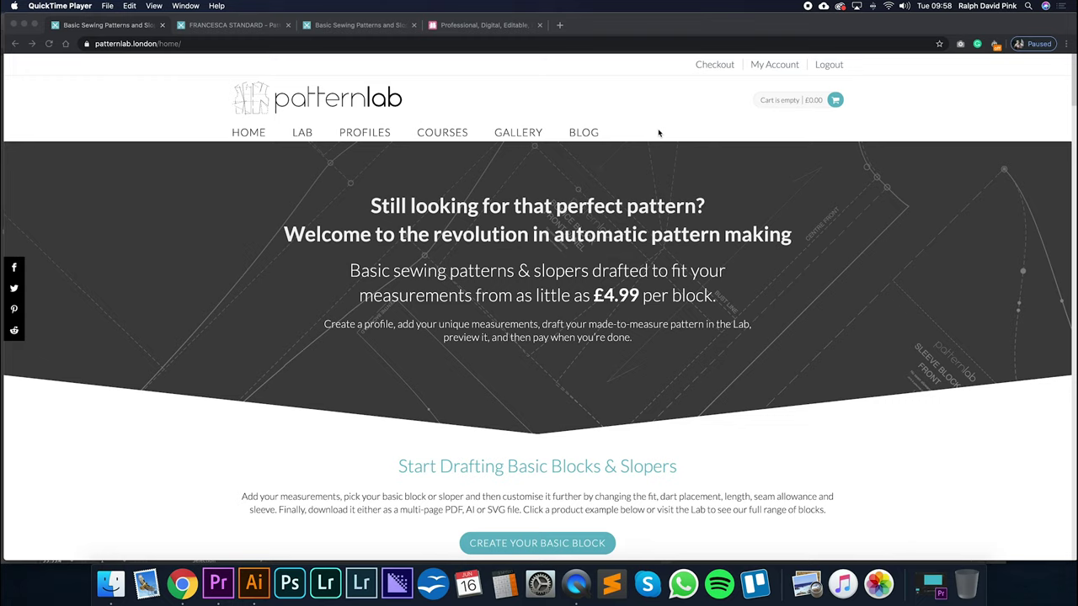
Step: Open PatternLab's Pattern Making Course page from COURSES and browse its tutorial cards
{"action": "left_click", "coordinate": [447, 116]}
{"action": "mouse_move", "coordinate": [448, 134]}
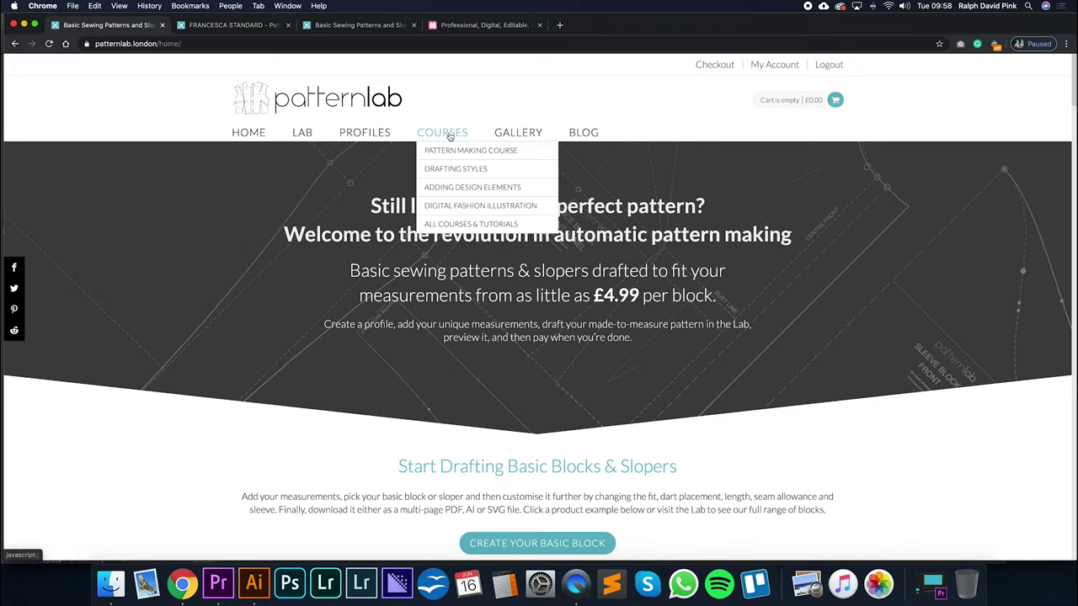
{"action": "left_click", "coordinate": [474, 153]}
{"action": "scroll", "coordinate": [752, 314], "scroll_direction": "down", "scroll_amount": 5}
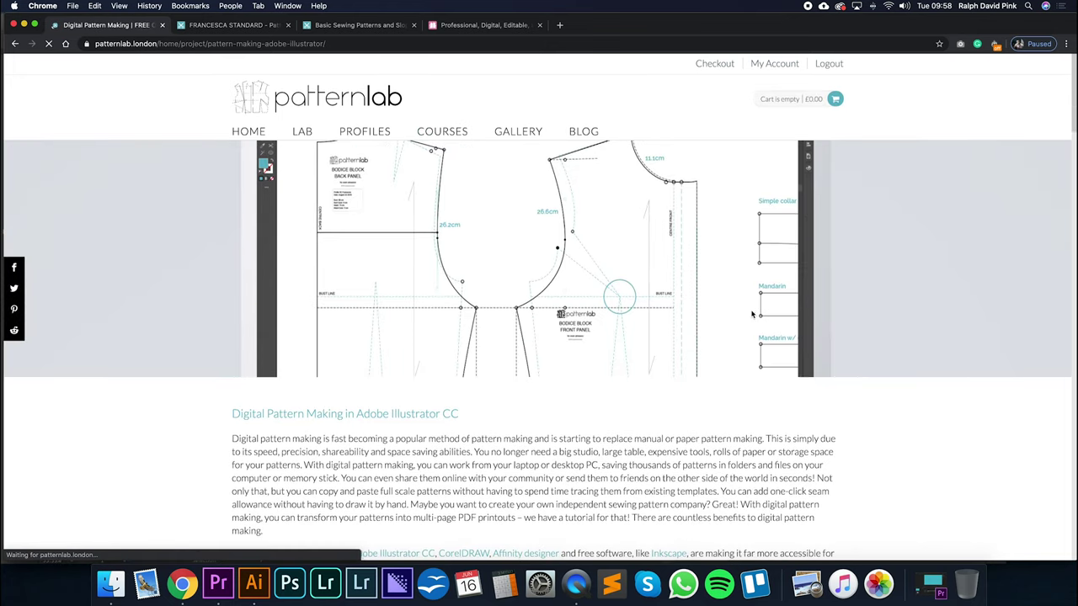
{"action": "scroll", "coordinate": [753, 320], "scroll_direction": "down", "scroll_amount": 10}
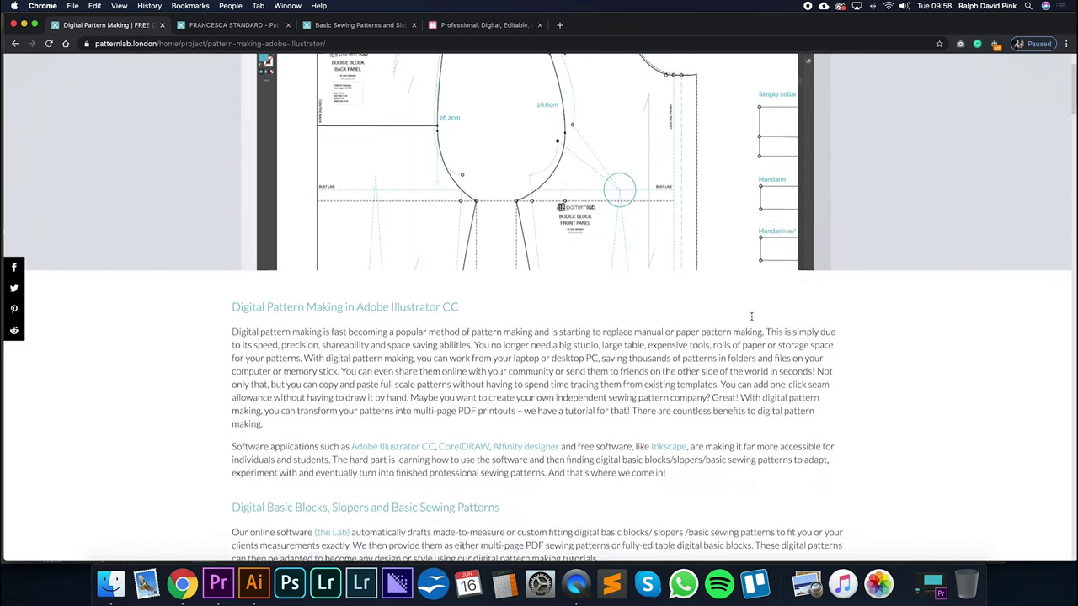
{"action": "scroll", "coordinate": [754, 325], "scroll_direction": "down", "scroll_amount": 6}
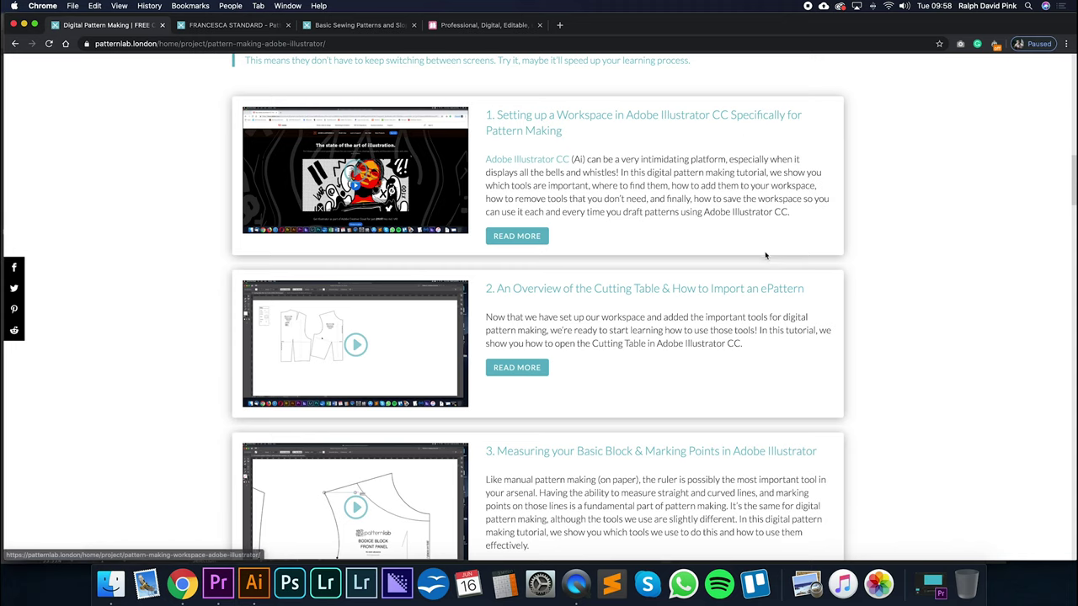
{"action": "scroll", "coordinate": [764, 252], "scroll_direction": "down", "scroll_amount": 8}
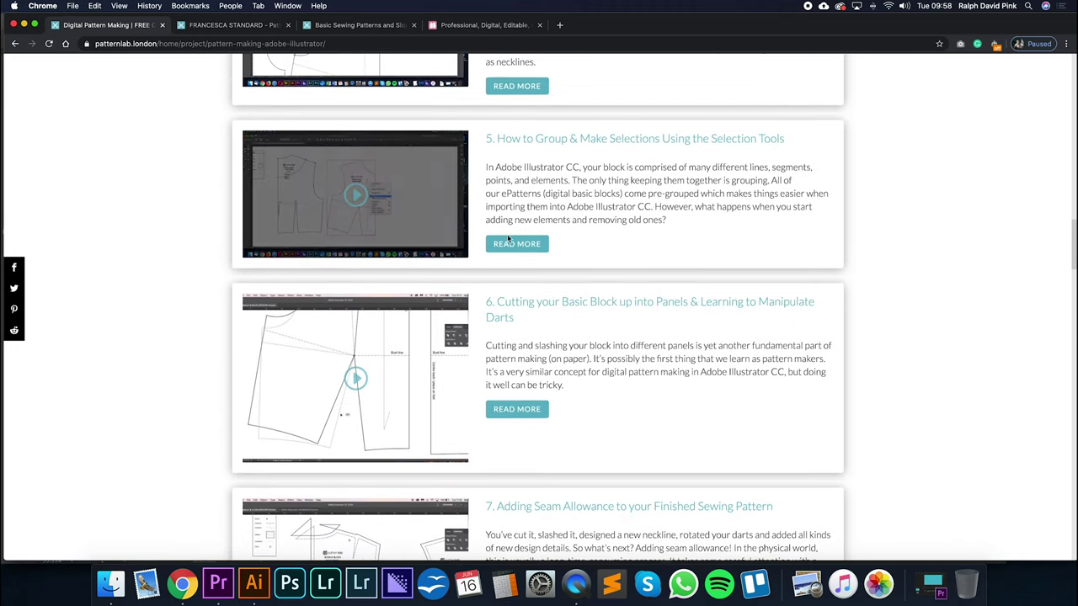
{"action": "scroll", "coordinate": [658, 205], "scroll_direction": "down", "scroll_amount": 6}
{"action": "scroll", "coordinate": [541, 254], "scroll_direction": "down", "scroll_amount": 1}
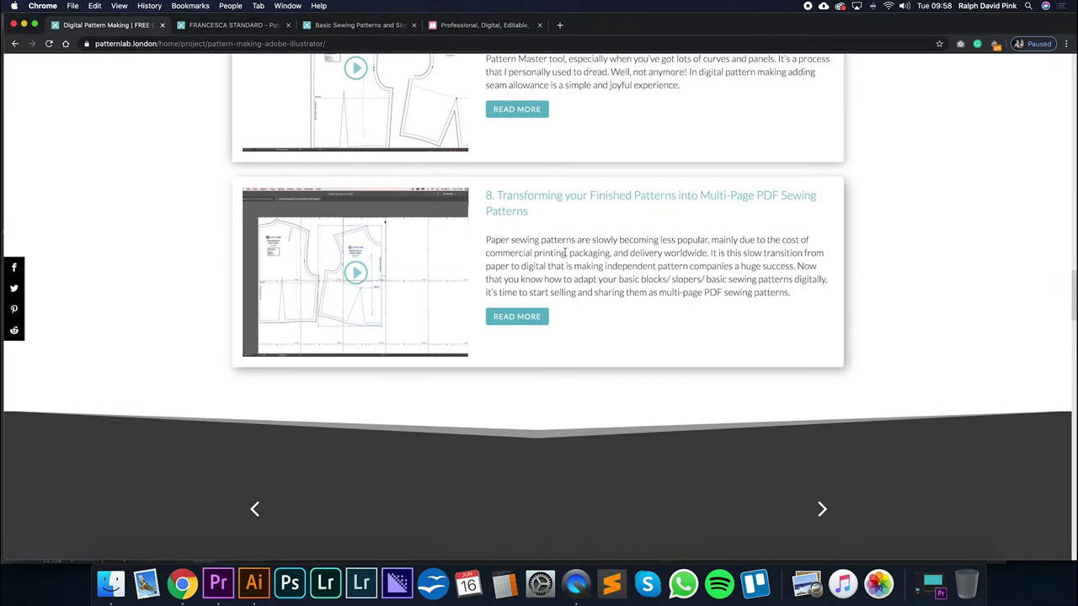
{"action": "scroll", "coordinate": [577, 218], "scroll_direction": "up", "scroll_amount": 2}
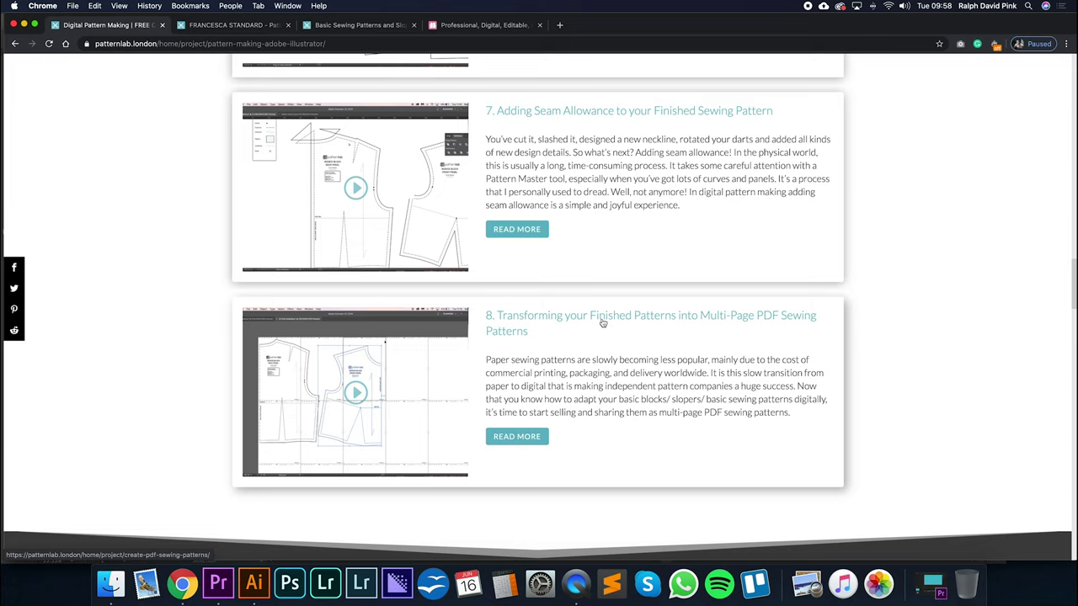
{"action": "scroll", "coordinate": [602, 323], "scroll_direction": "up", "scroll_amount": 20}
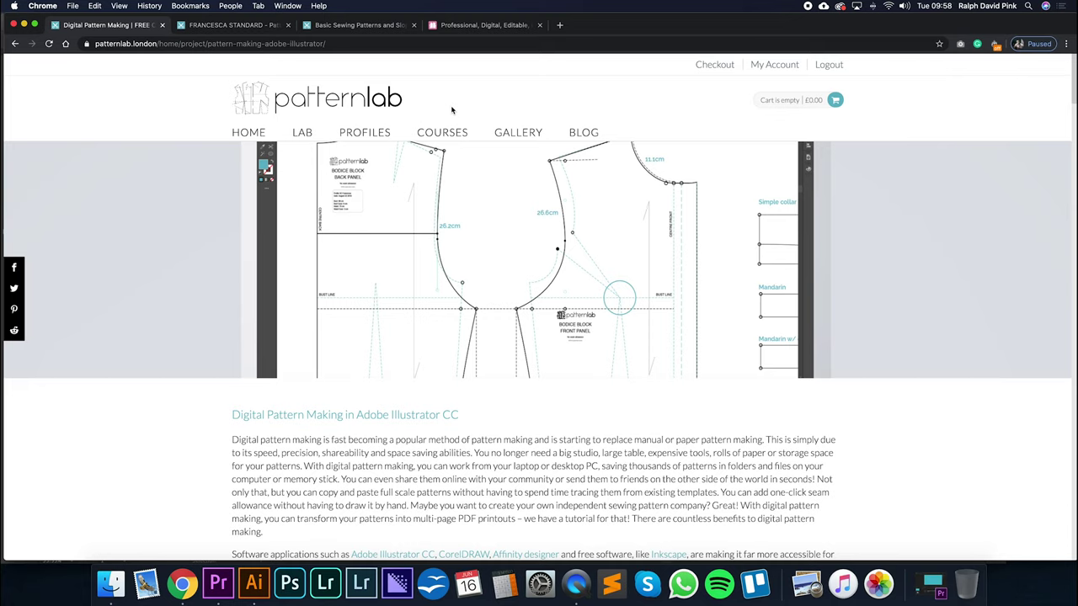
Step: Switch to the saved measurement profile and start drafting a block from it
{"action": "left_click", "coordinate": [219, 25]}
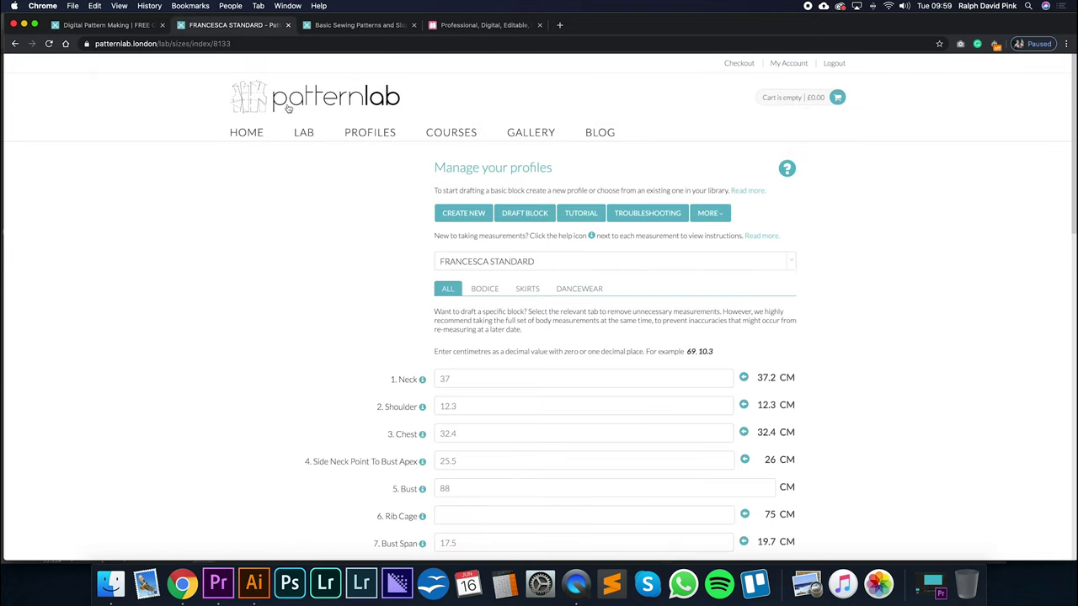
{"action": "scroll", "coordinate": [680, 341], "scroll_direction": "down", "scroll_amount": 6}
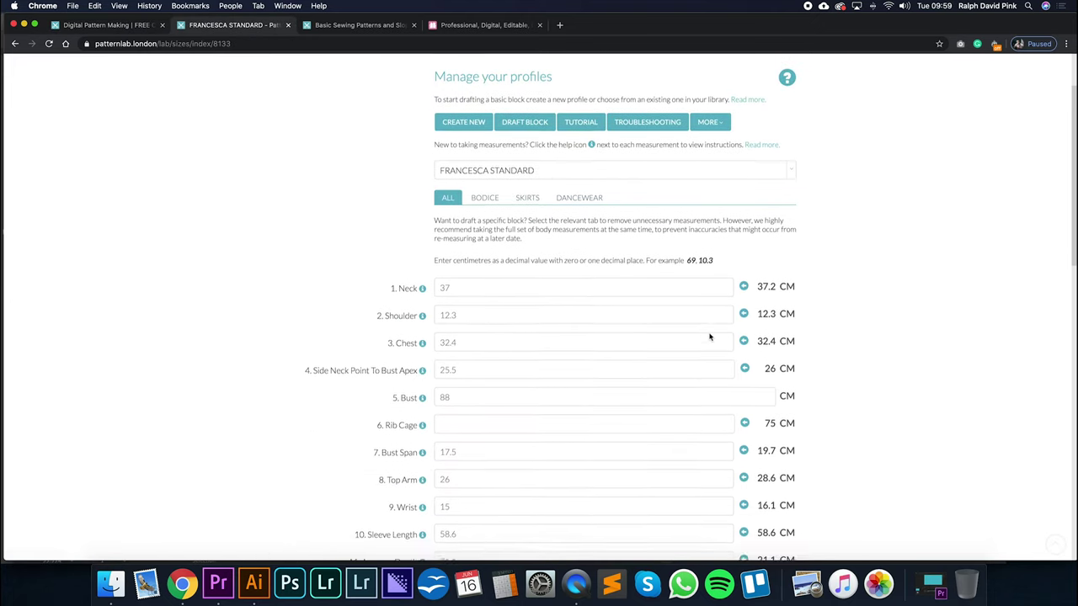
{"action": "scroll", "coordinate": [680, 341], "scroll_direction": "down", "scroll_amount": 3}
{"action": "scroll", "coordinate": [680, 342], "scroll_direction": "up", "scroll_amount": 10}
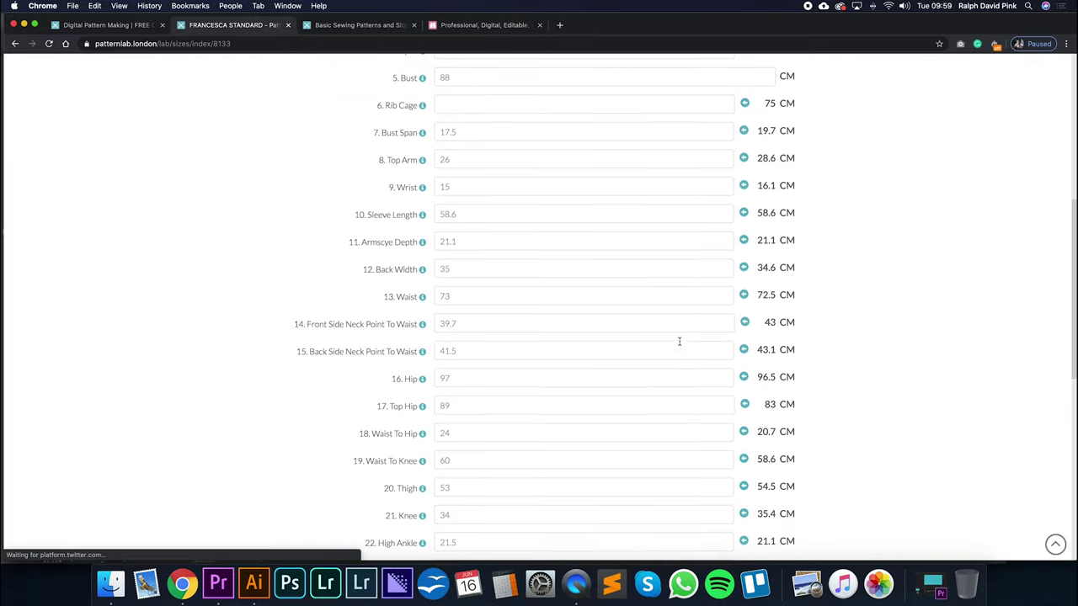
{"action": "left_click", "coordinate": [526, 216]}
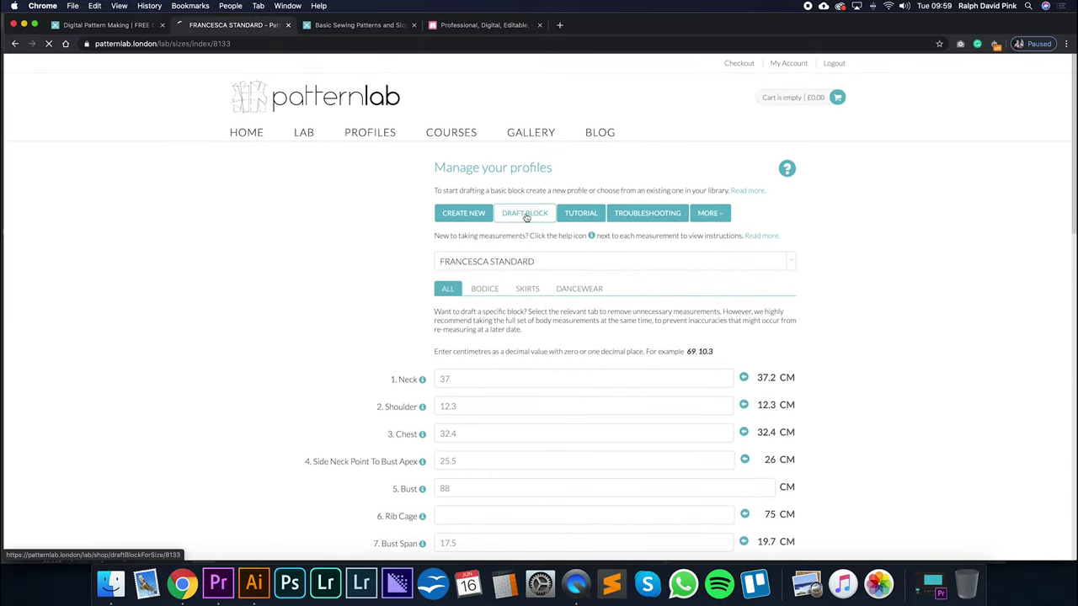
{"action": "scroll", "coordinate": [352, 252], "scroll_direction": "down", "scroll_amount": 2}
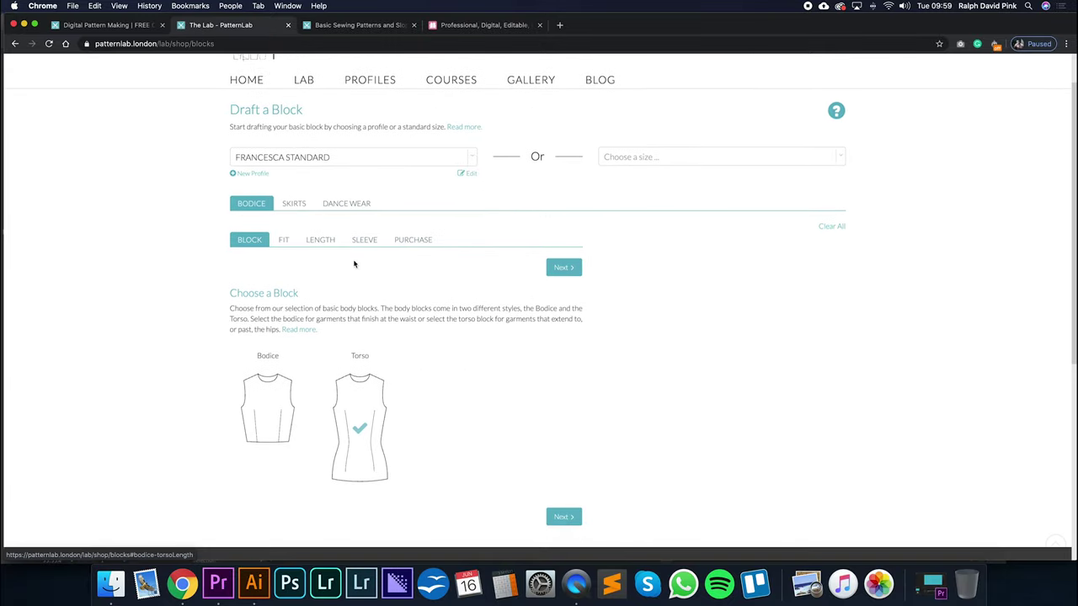
Step: Choose a bodice block with waist shaping and a No Seam torso centre front
{"action": "left_click", "coordinate": [303, 207]}
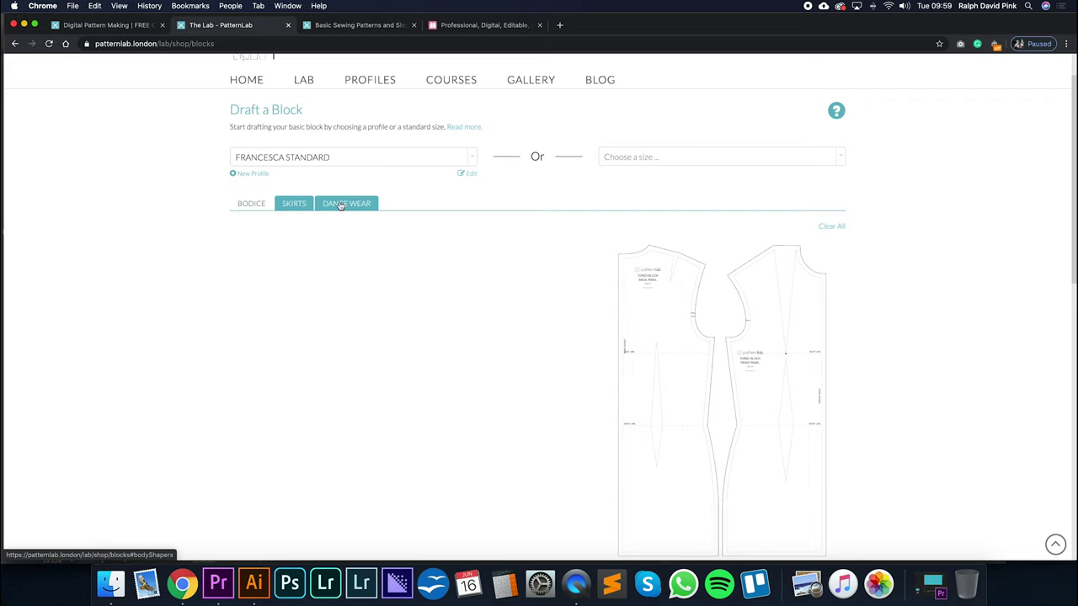
{"action": "left_click", "coordinate": [251, 204]}
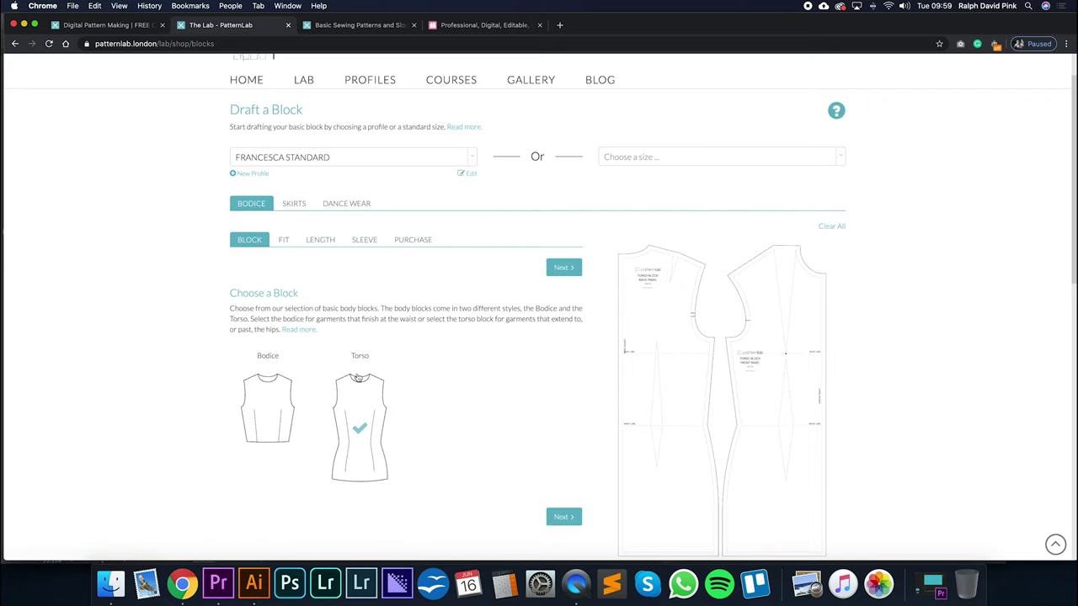
{"action": "scroll", "coordinate": [345, 239], "scroll_direction": "down", "scroll_amount": 2}
{"action": "left_click", "coordinate": [284, 197]}
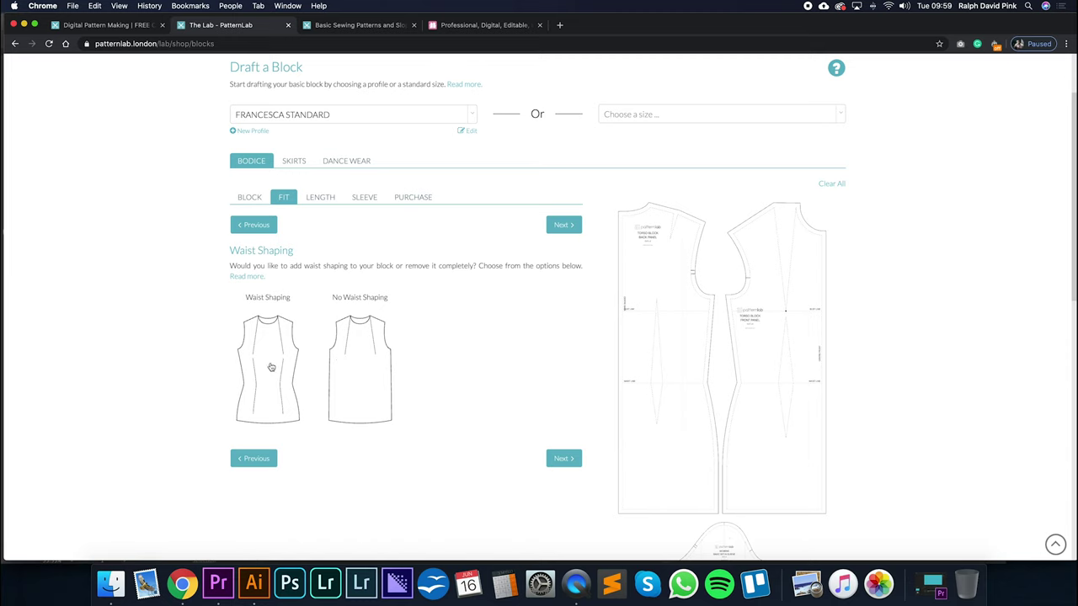
{"action": "scroll", "coordinate": [393, 332], "scroll_direction": "down", "scroll_amount": 2}
{"action": "scroll", "coordinate": [392, 332], "scroll_direction": "up", "scroll_amount": 2}
{"action": "left_click", "coordinate": [330, 212]}
{"action": "left_click", "coordinate": [364, 200]}
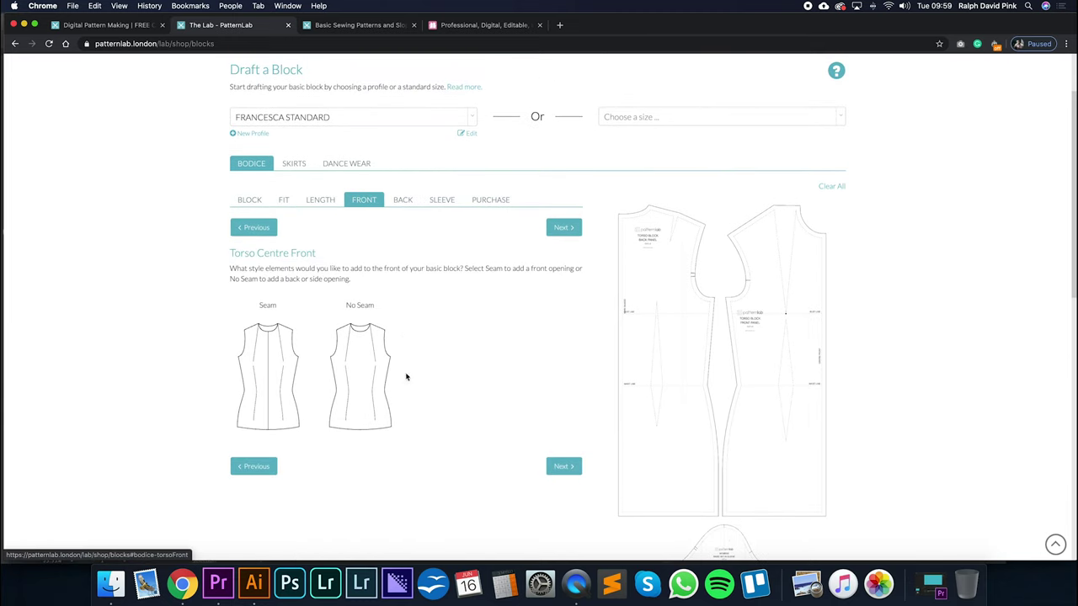
{"action": "left_click", "coordinate": [360, 345]}
{"action": "scroll", "coordinate": [443, 337], "scroll_direction": "down", "scroll_amount": 3}
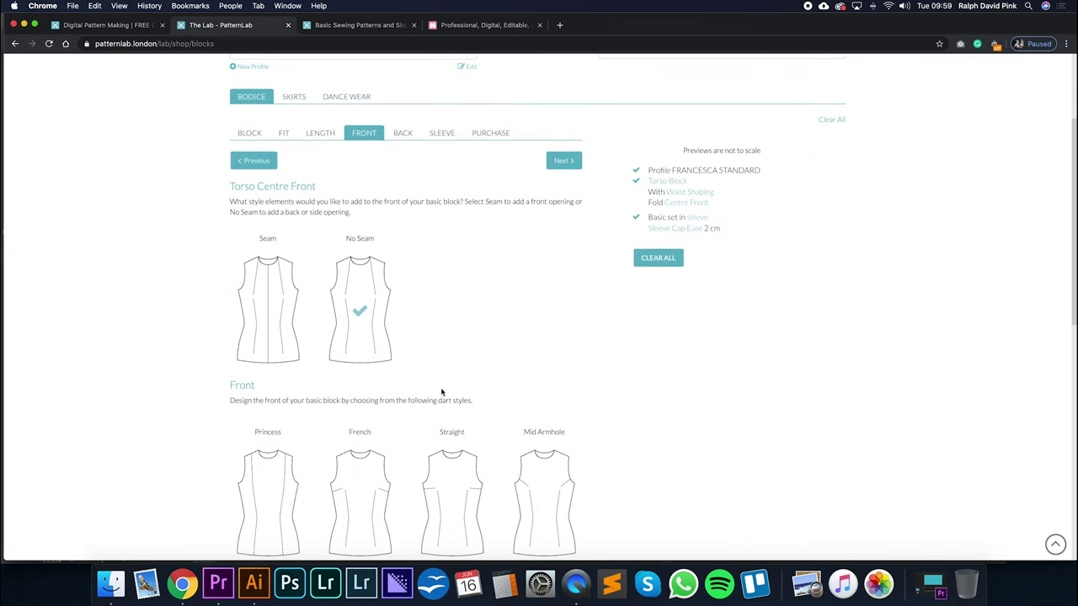
{"action": "scroll", "coordinate": [441, 419], "scroll_direction": "up", "scroll_amount": 5}
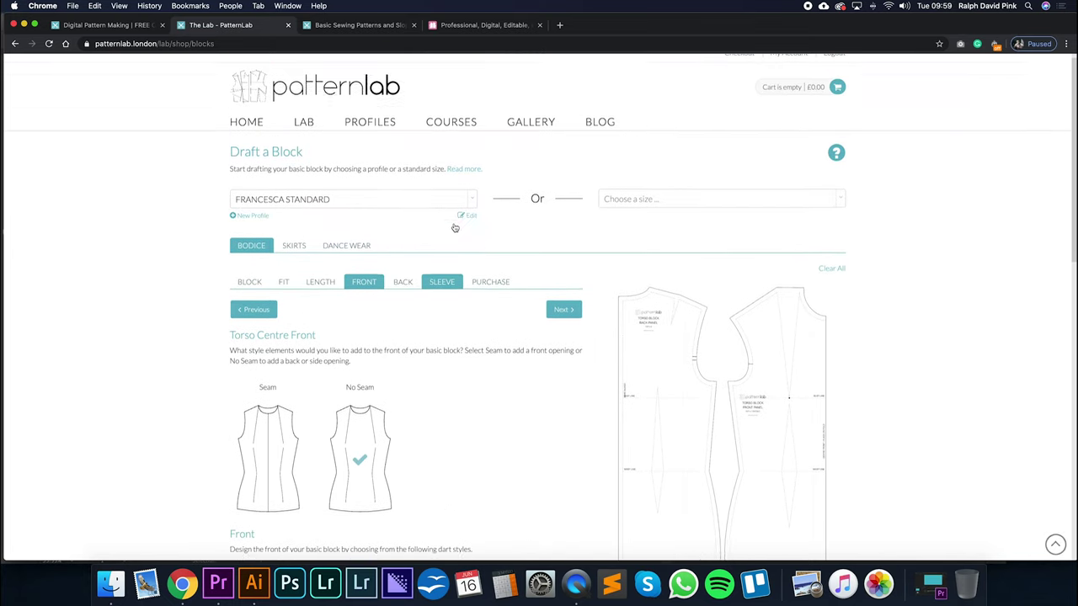
Step: Switch to designlab.london and browse its basic block listings, then return to the top
{"action": "left_click", "coordinate": [468, 25]}
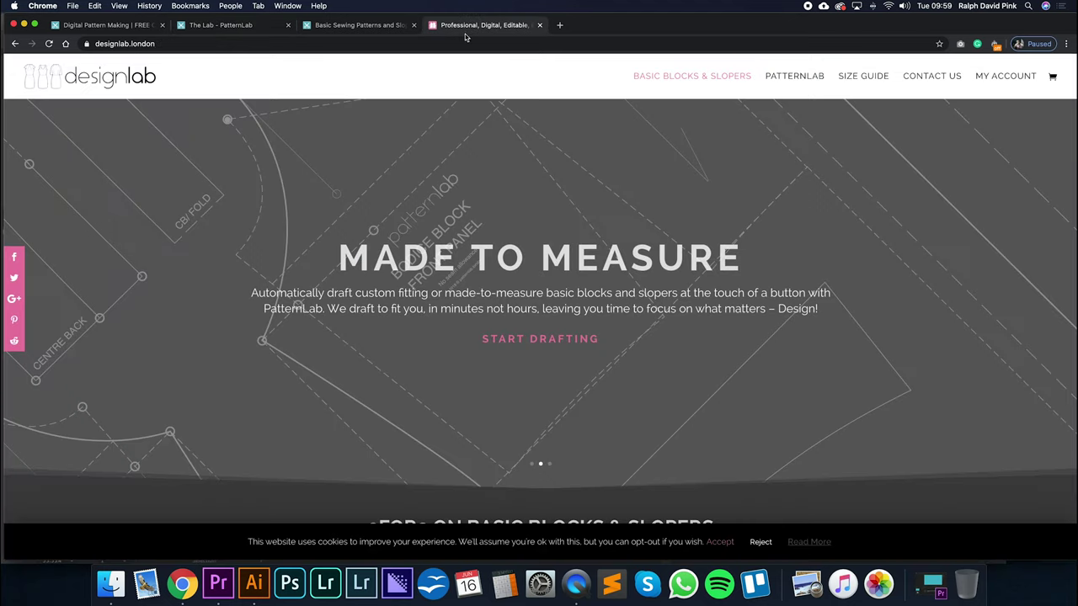
{"action": "scroll", "coordinate": [725, 346], "scroll_direction": "down", "scroll_amount": 1}
{"action": "scroll", "coordinate": [725, 357], "scroll_direction": "up", "scroll_amount": 2}
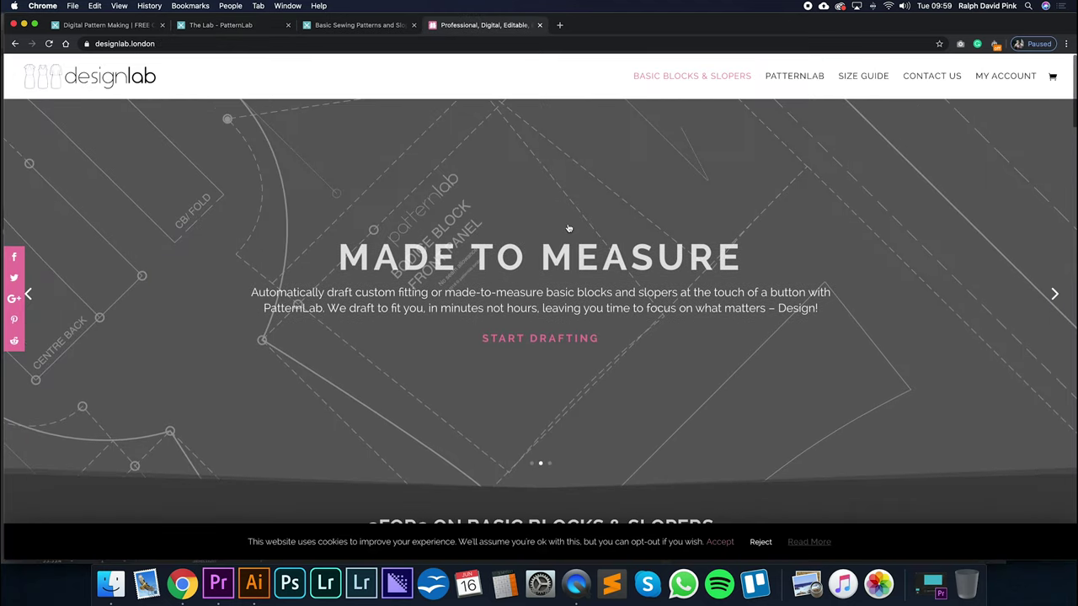
{"action": "scroll", "coordinate": [697, 357], "scroll_direction": "down", "scroll_amount": 10}
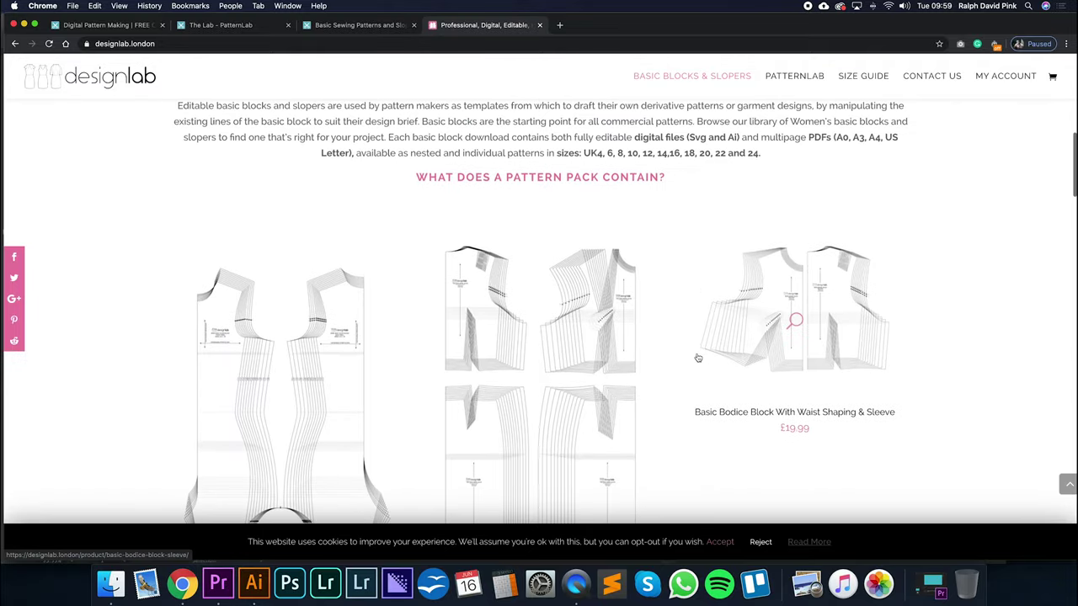
{"action": "scroll", "coordinate": [681, 334], "scroll_direction": "up", "scroll_amount": 1}
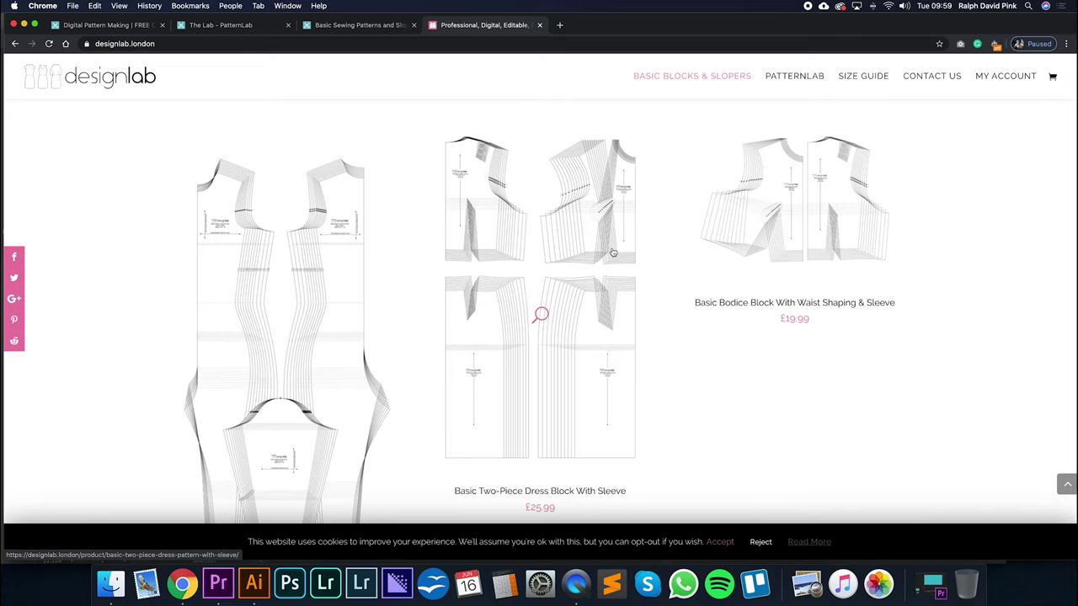
{"action": "scroll", "coordinate": [645, 315], "scroll_direction": "down", "scroll_amount": 6}
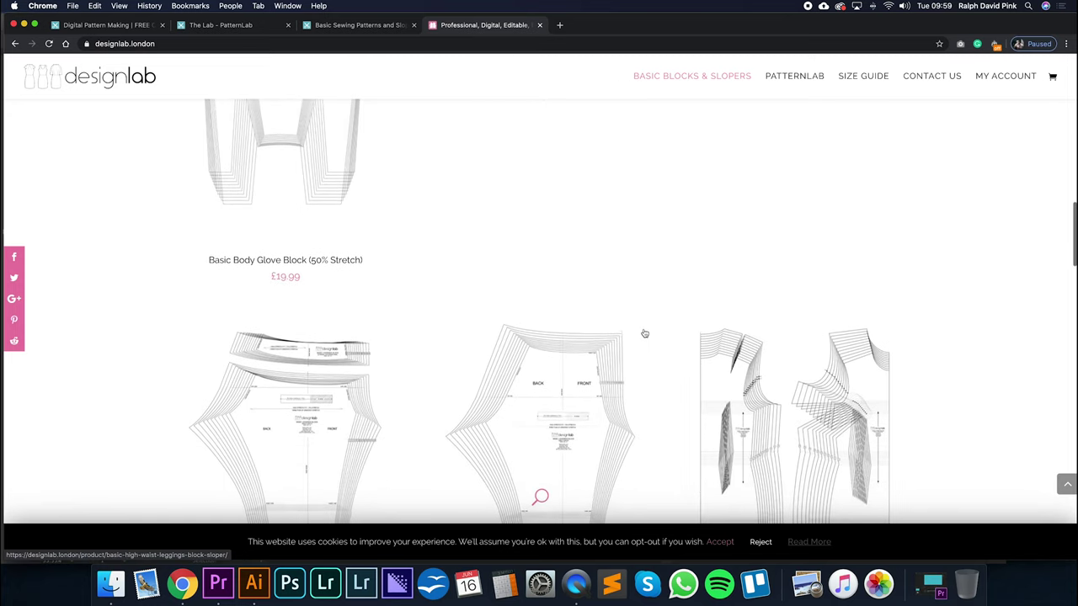
{"action": "scroll", "coordinate": [644, 334], "scroll_direction": "down", "scroll_amount": 3}
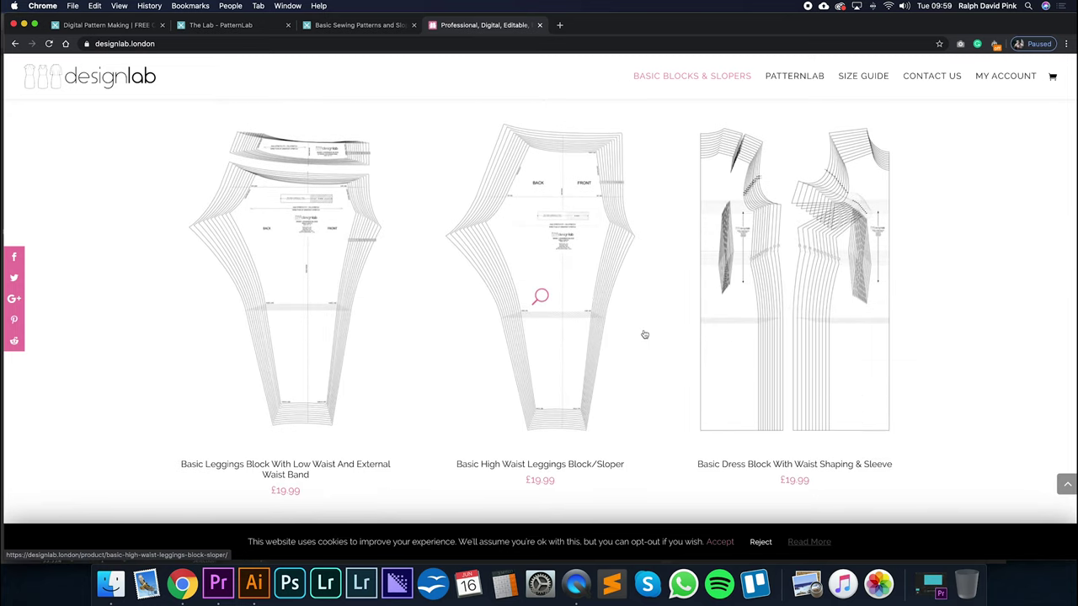
{"action": "scroll", "coordinate": [686, 301], "scroll_direction": "down", "scroll_amount": 2}
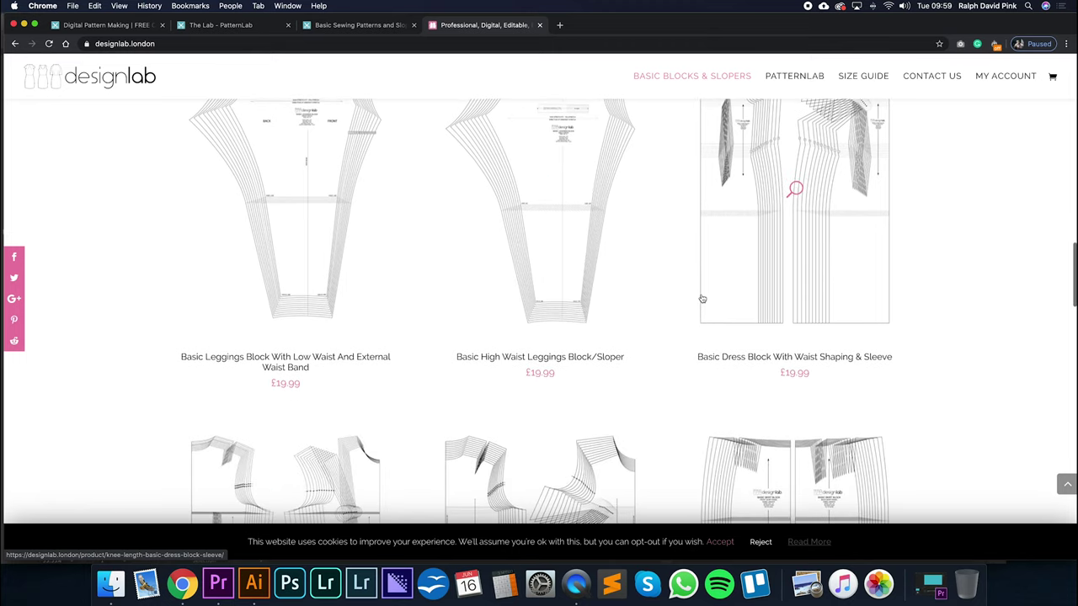
{"action": "scroll", "coordinate": [703, 299], "scroll_direction": "down", "scroll_amount": 4}
{"action": "scroll", "coordinate": [703, 299], "scroll_direction": "up", "scroll_amount": 9}
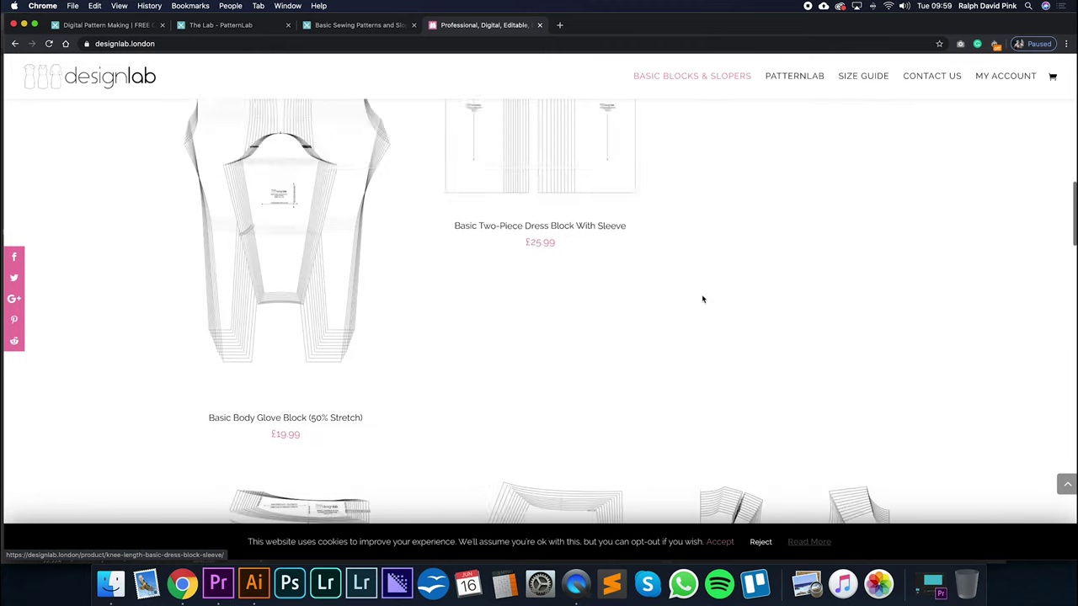
{"action": "scroll", "coordinate": [703, 299], "scroll_direction": "up", "scroll_amount": 10}
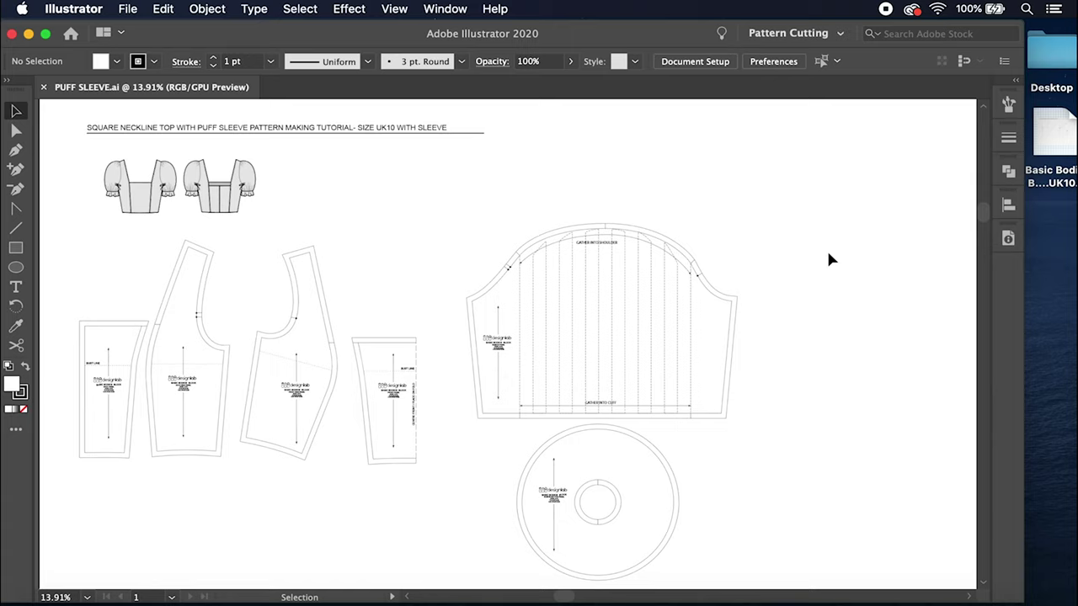
Step: Create a new 450 × 450 cm document with Centimeters as the unit
{"action": "left_click", "coordinate": [129, 11]}
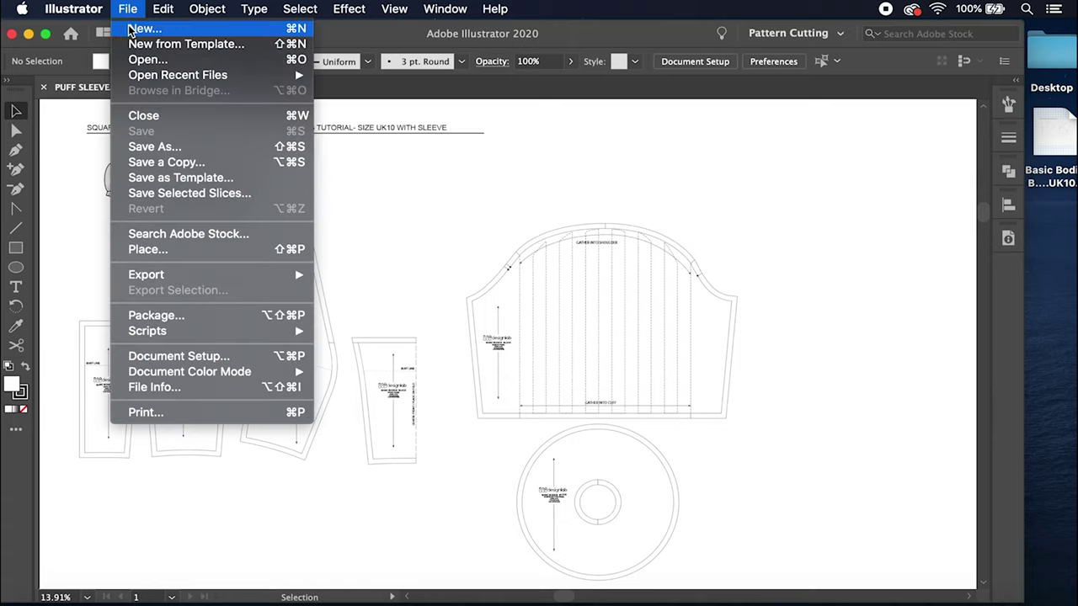
{"action": "left_click", "coordinate": [128, 32]}
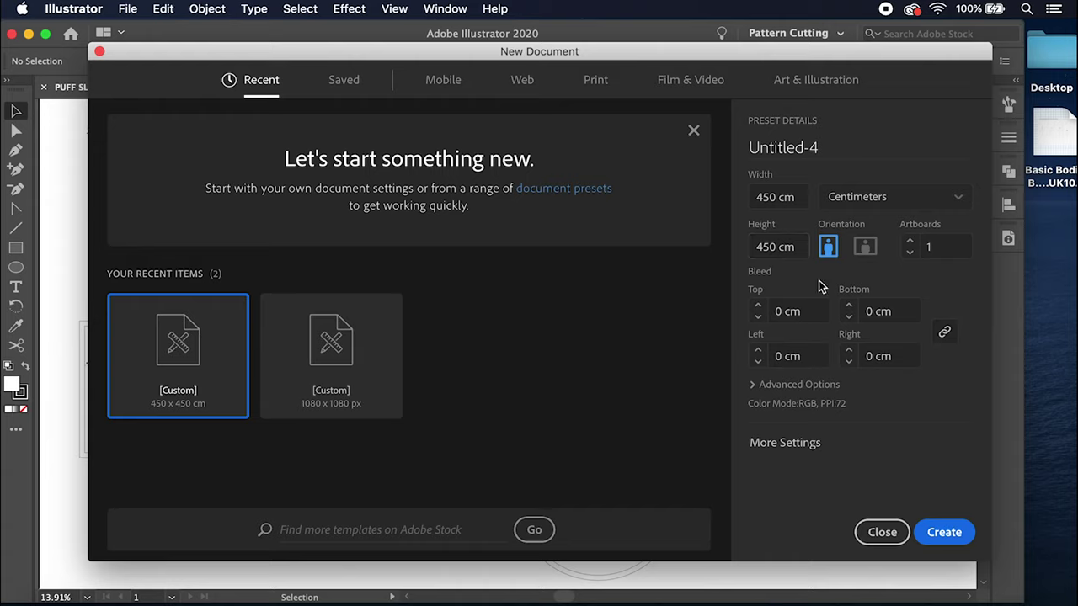
{"action": "left_click", "coordinate": [863, 202]}
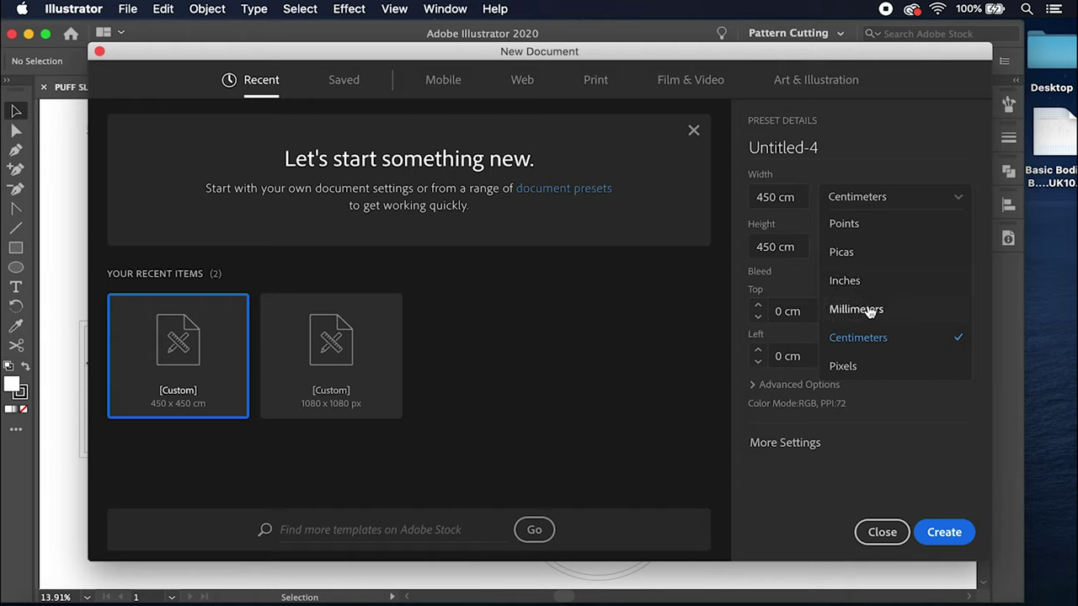
{"action": "left_click", "coordinate": [857, 337]}
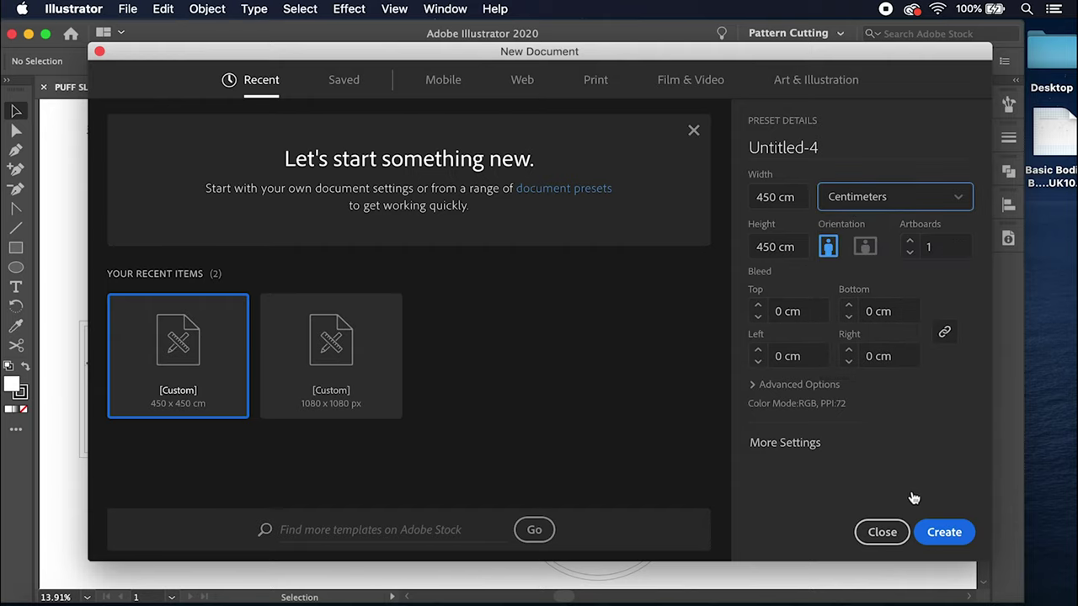
{"action": "left_click", "coordinate": [940, 534]}
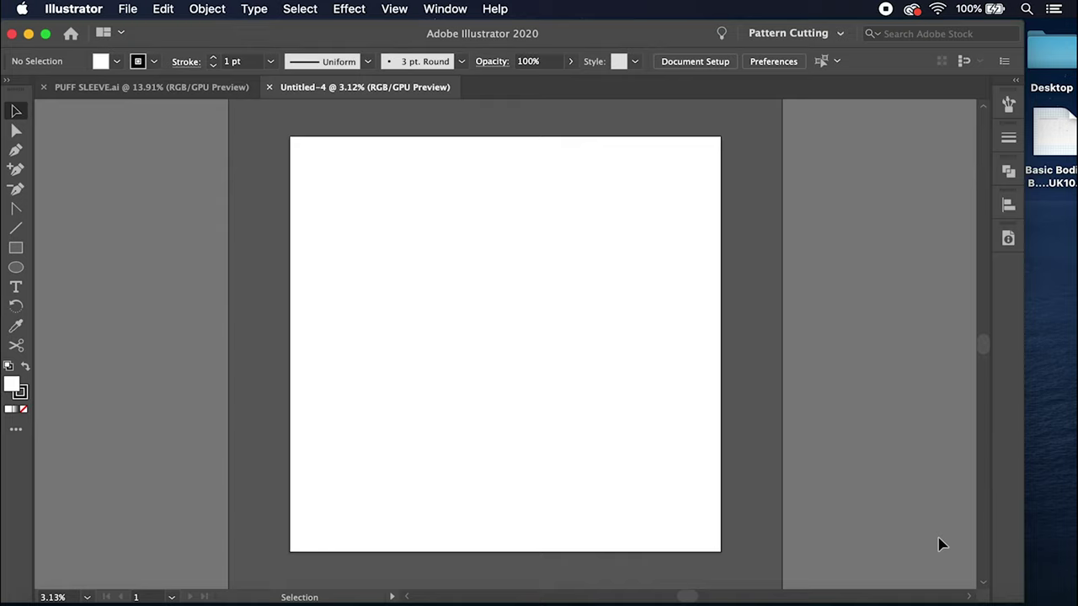
Step: Open the Basic Bodice UK10 file and marquee-select all its bodice and sleeve pieces
{"action": "double_click", "coordinate": [1054, 135]}
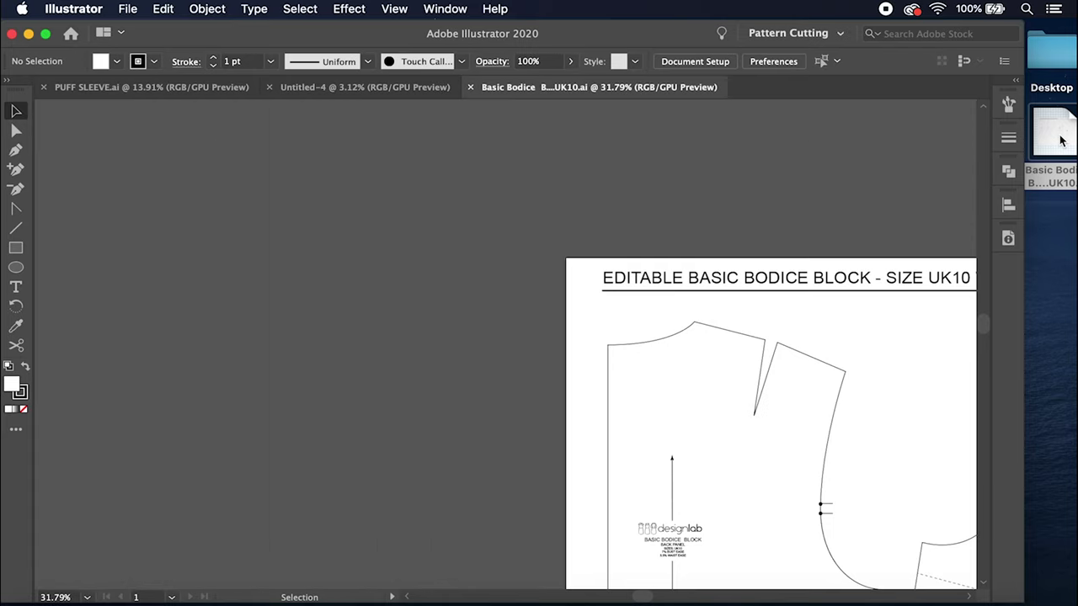
{"action": "scroll", "coordinate": [692, 203], "scroll_direction": "down", "scroll_amount": 3}
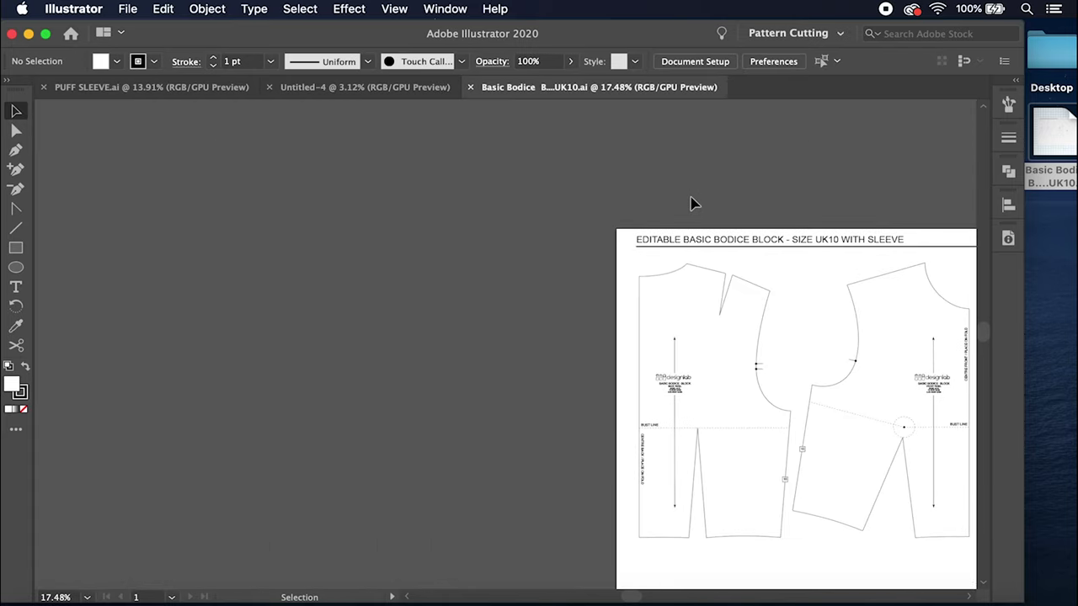
{"action": "scroll", "coordinate": [691, 203], "scroll_direction": "down", "scroll_amount": 2}
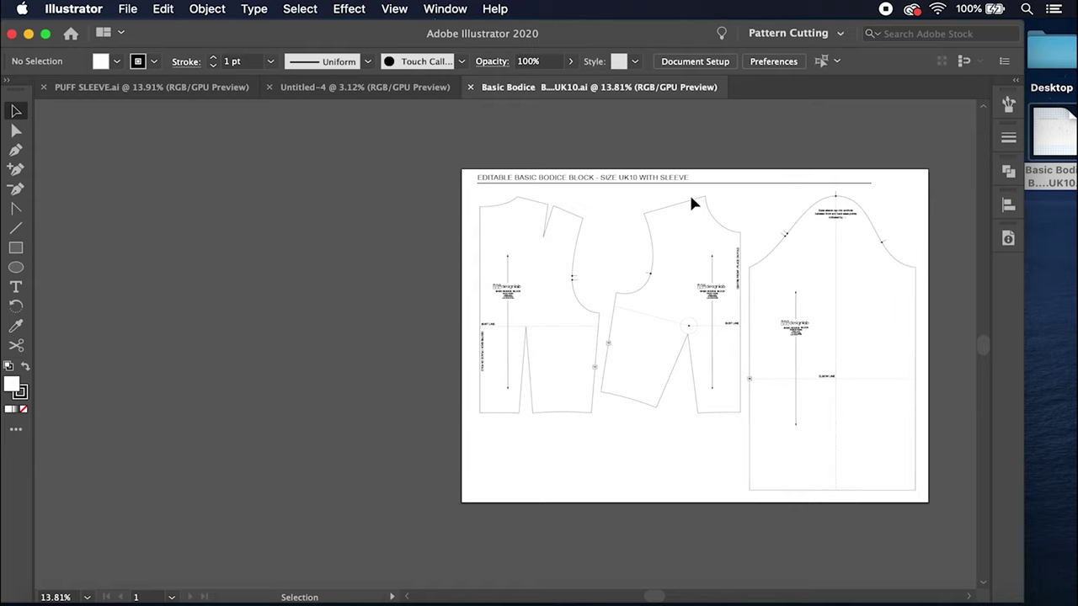
{"action": "scroll", "coordinate": [689, 203], "scroll_direction": "right", "scroll_amount": 2}
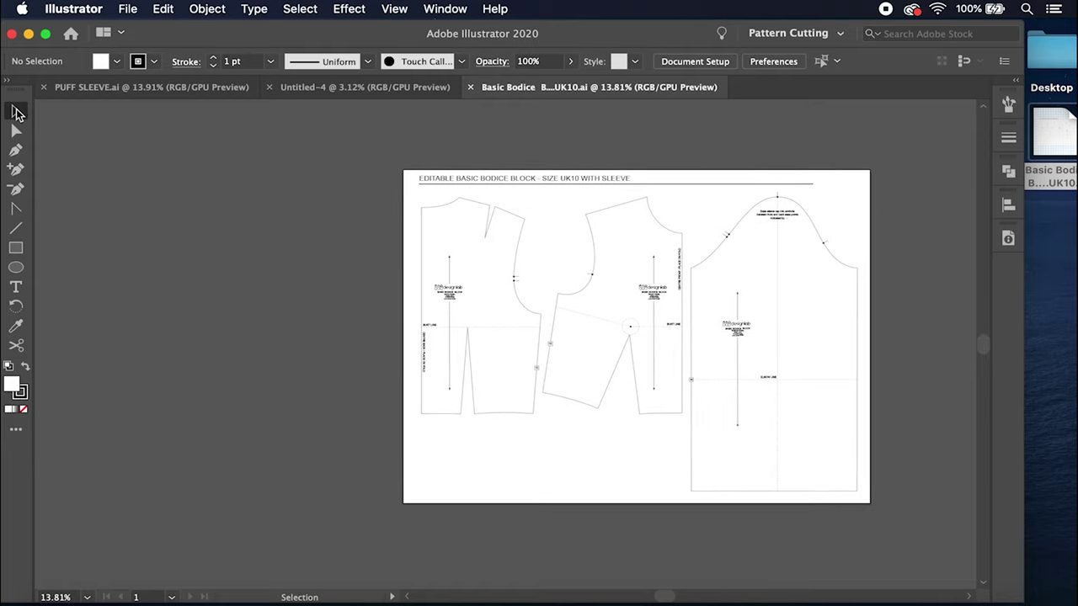
{"action": "left_click_drag", "start_coordinate": [412, 186], "coordinate": [870, 512]}
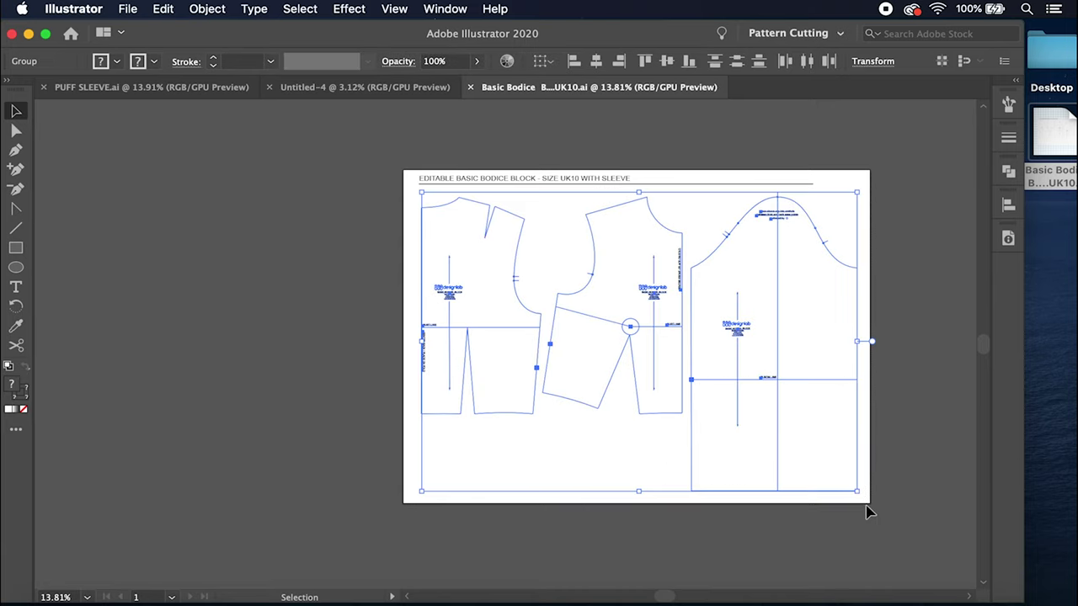
Step: Copy the selected pattern pieces and paste them into Untitled-4
{"action": "left_click", "coordinate": [160, 9]}
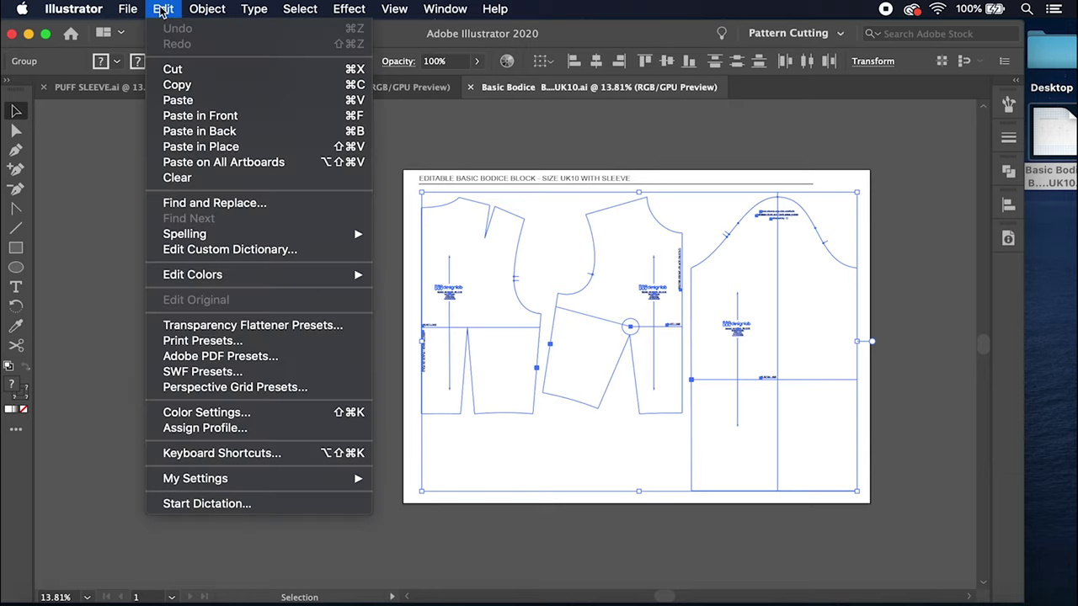
{"action": "left_click", "coordinate": [173, 85]}
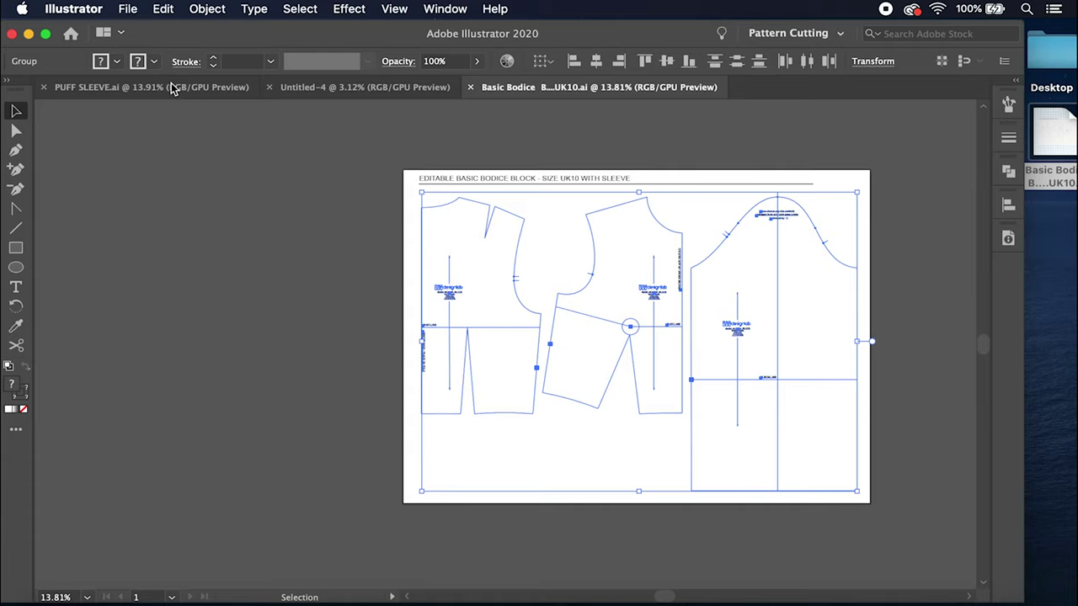
{"action": "key", "text": "c"}
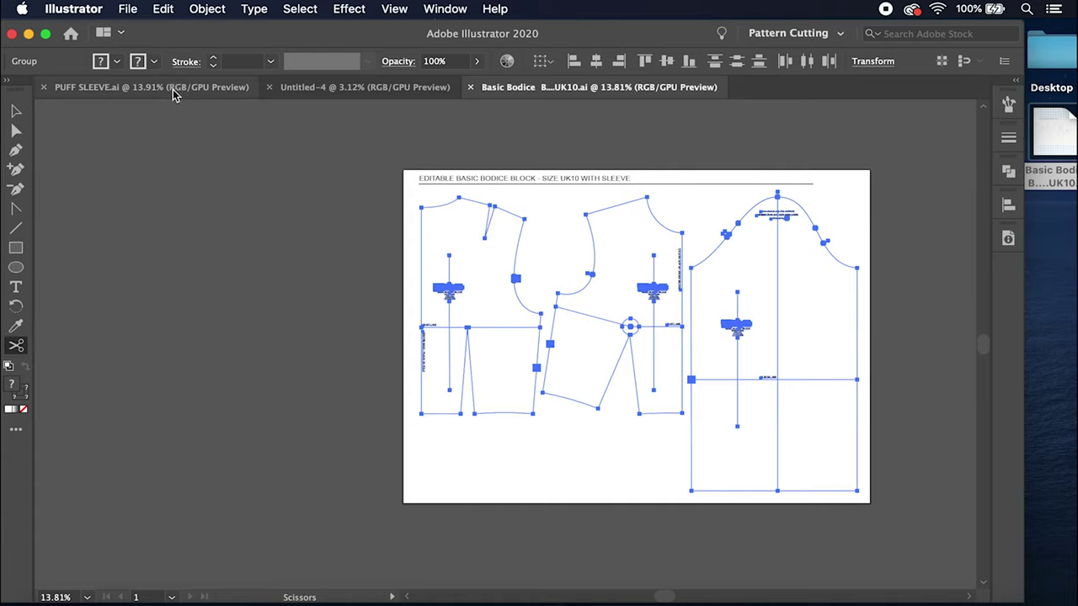
{"action": "left_click", "coordinate": [294, 87]}
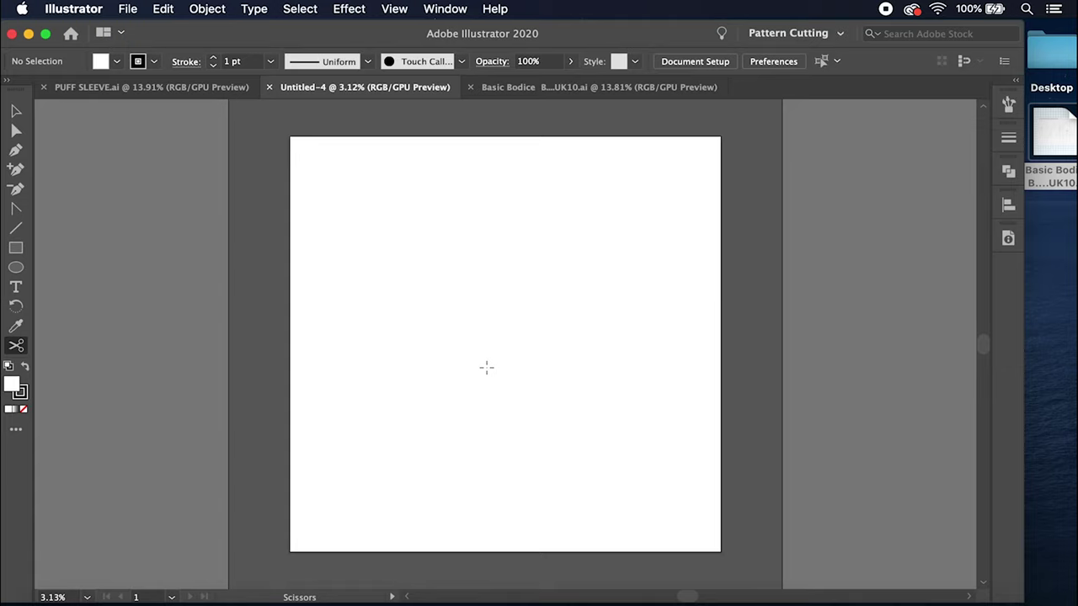
{"action": "key", "text": "super+v"}
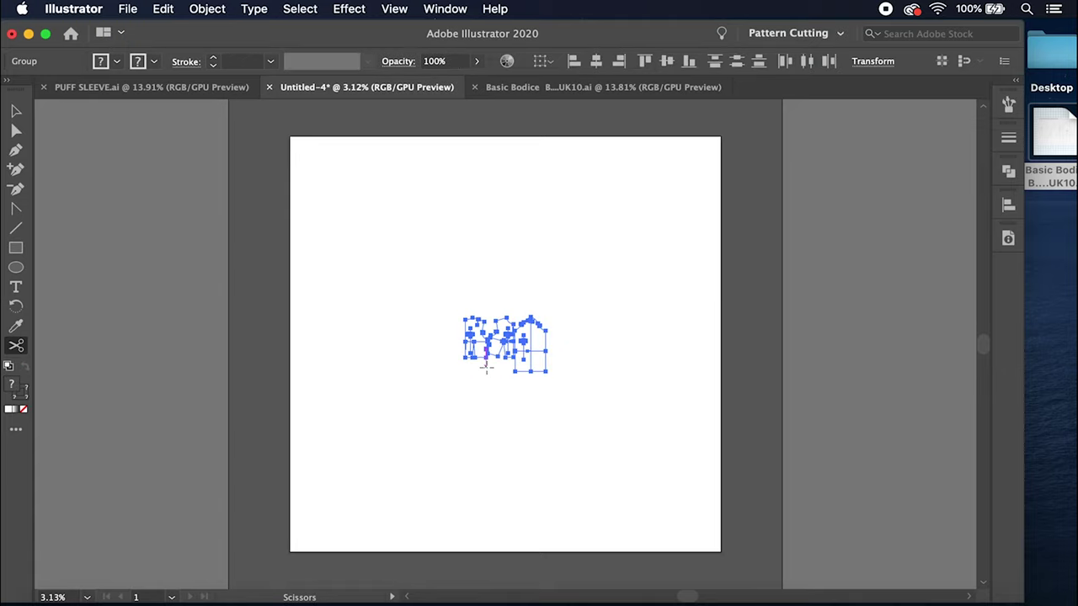
Step: Zoom in and out to check the pasted pieces, then deselect them
{"action": "left_click", "coordinate": [162, 9]}
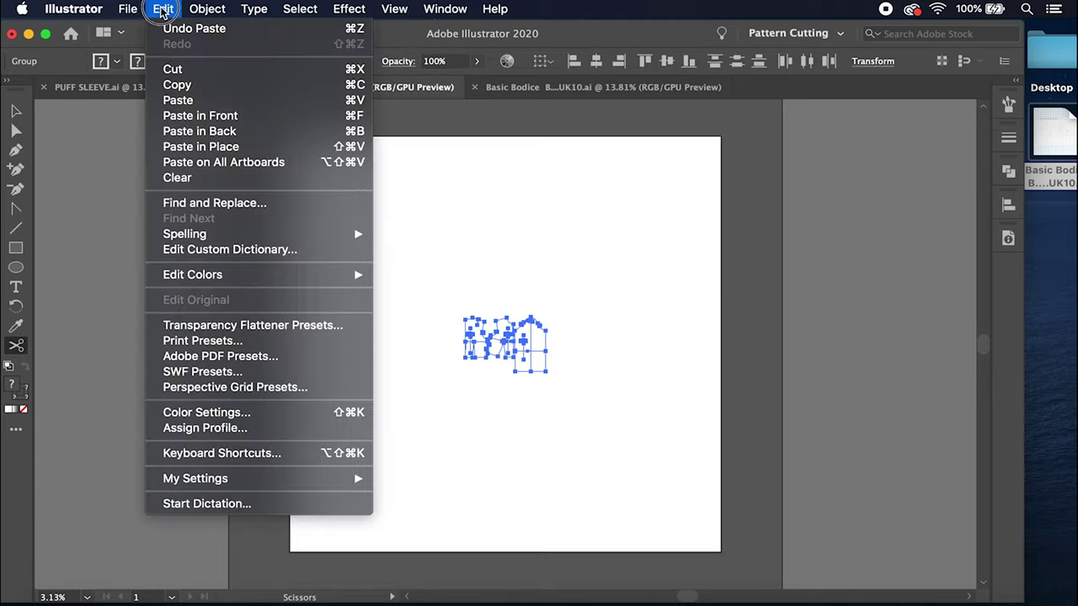
{"action": "left_click", "coordinate": [16, 112]}
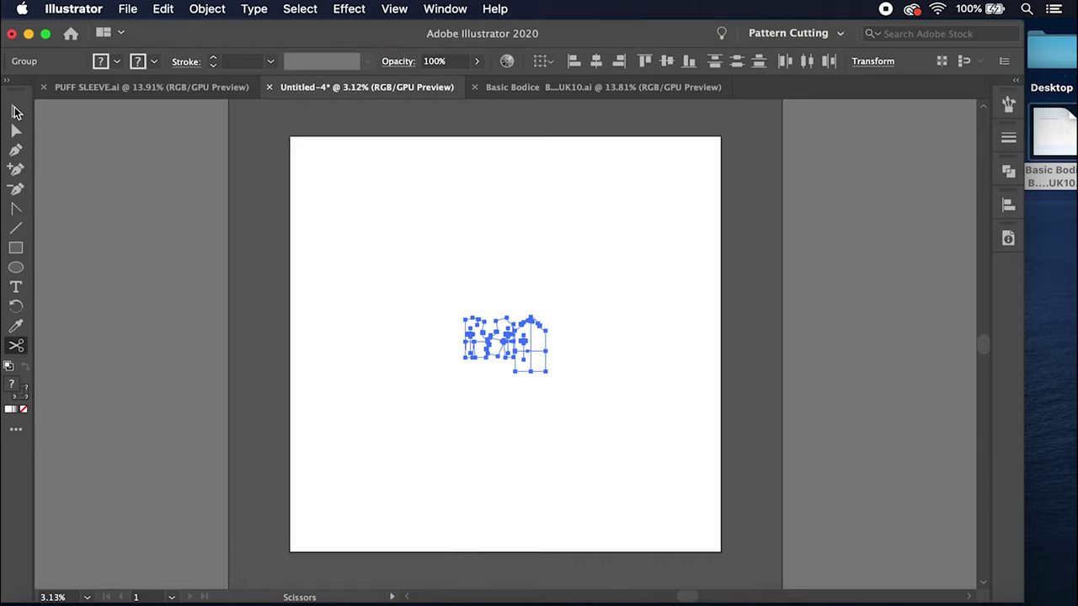
{"action": "left_click", "coordinate": [16, 112]}
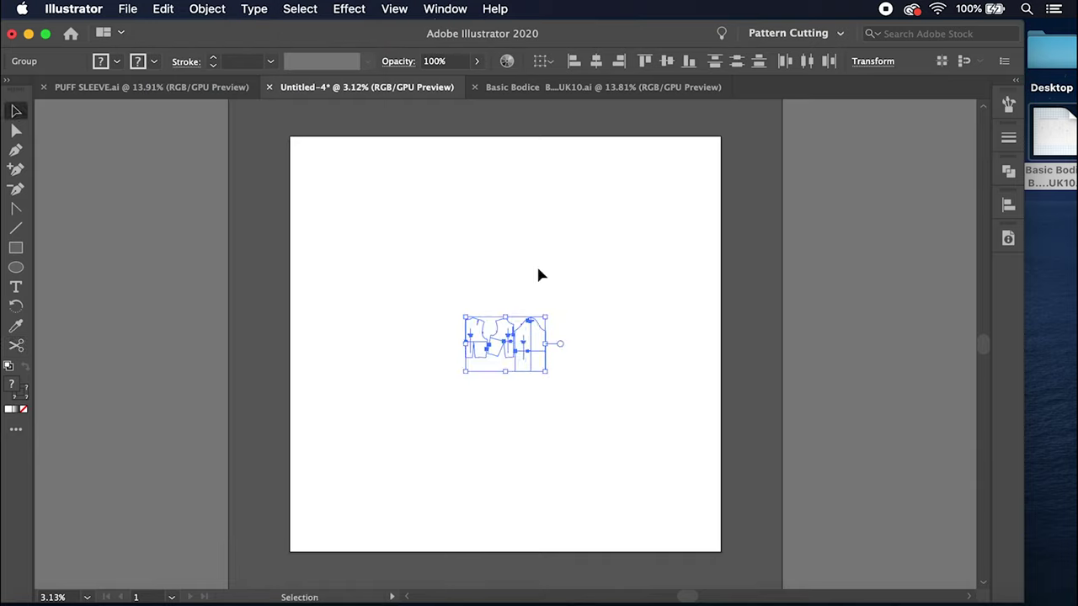
{"action": "key", "text": "a"}
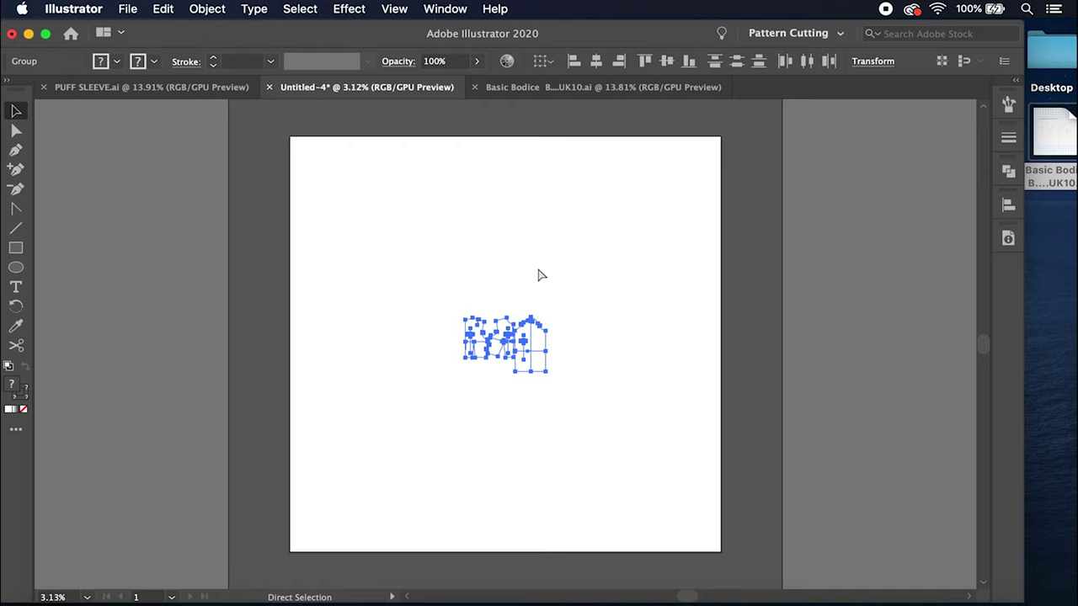
{"action": "key", "text": "super+equal"}
{"action": "key", "text": "super+equal"}
{"action": "key", "text": "super+equal"}
{"action": "key", "text": "super+equal"}
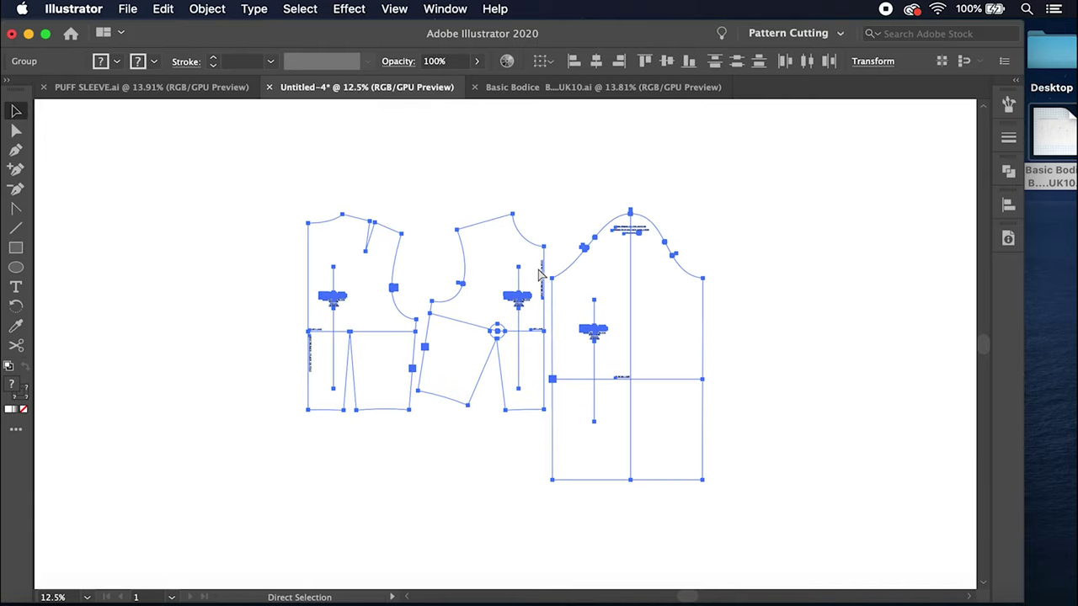
{"action": "key", "text": "super+minus"}
{"action": "key", "text": "super+minus"}
{"action": "key", "text": "super+minus"}
{"action": "key", "text": "super+minus"}
{"action": "key", "text": "v"}
{"action": "left_click", "coordinate": [413, 257]}
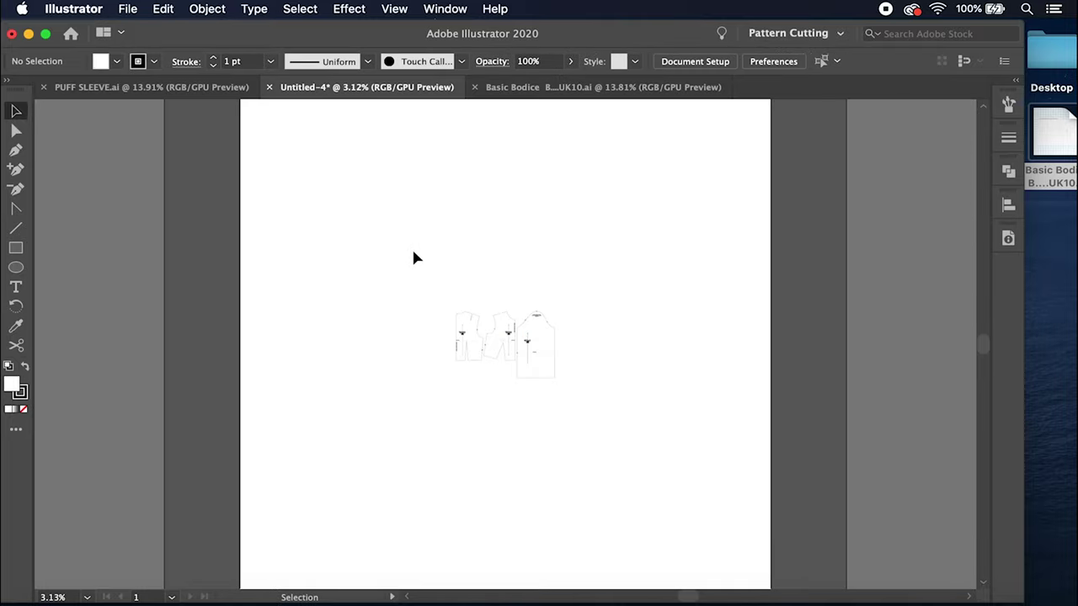
Step: Reselect the pasted pieces and drag them to the artboard's upper left
{"action": "key", "text": "space"}
{"action": "left_click_drag", "start_coordinate": [413, 251], "coordinate": [375, 294]}
{"action": "left_click_drag", "start_coordinate": [460, 384], "coordinate": [451, 360]}
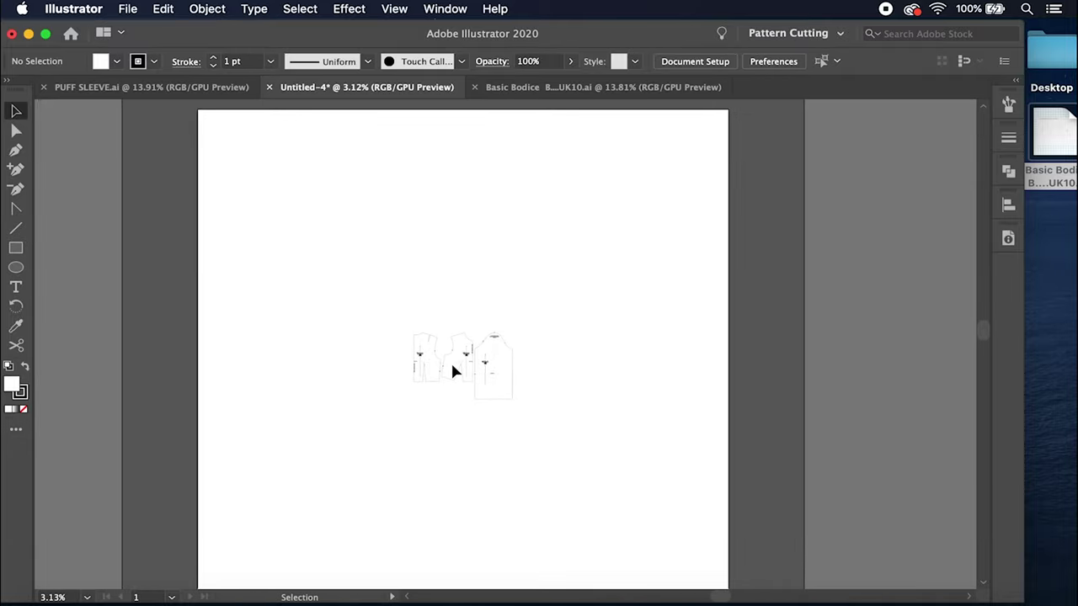
{"action": "left_click", "coordinate": [19, 113]}
{"action": "left_click_drag", "start_coordinate": [376, 314], "coordinate": [551, 464]}
{"action": "left_click_drag", "start_coordinate": [508, 385], "coordinate": [321, 179]}
{"action": "key", "text": "super+0"}
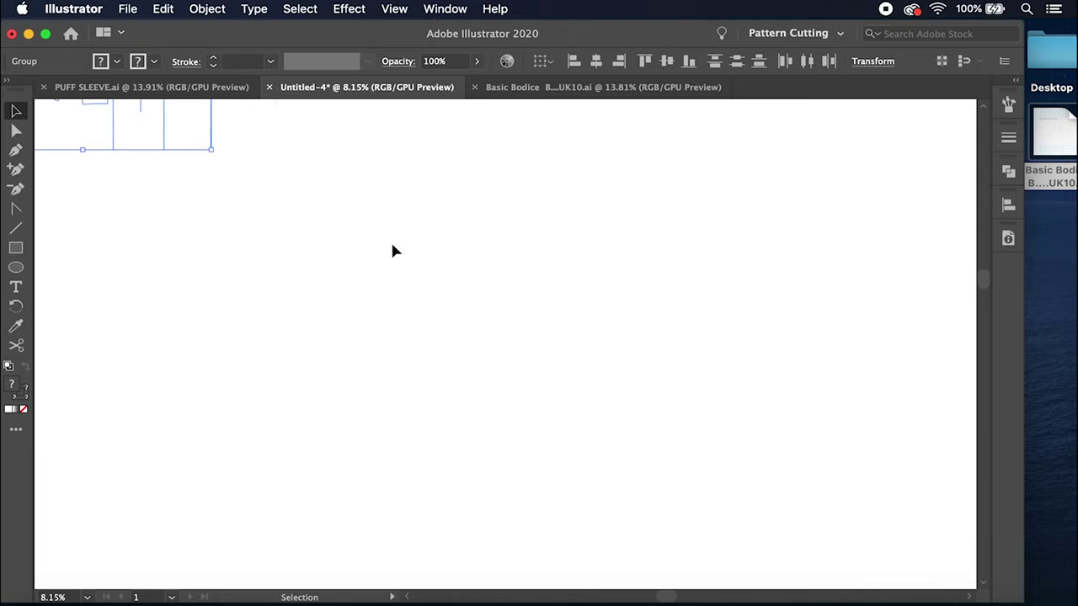
Step: Marquee-select the sleeve piece and drag it right, away from the two bodice pieces
{"action": "scroll", "coordinate": [392, 250], "scroll_direction": "down", "scroll_amount": 2}
{"action": "scroll", "coordinate": [393, 250], "scroll_direction": "right", "scroll_amount": 2}
{"action": "left_click", "coordinate": [392, 250]}
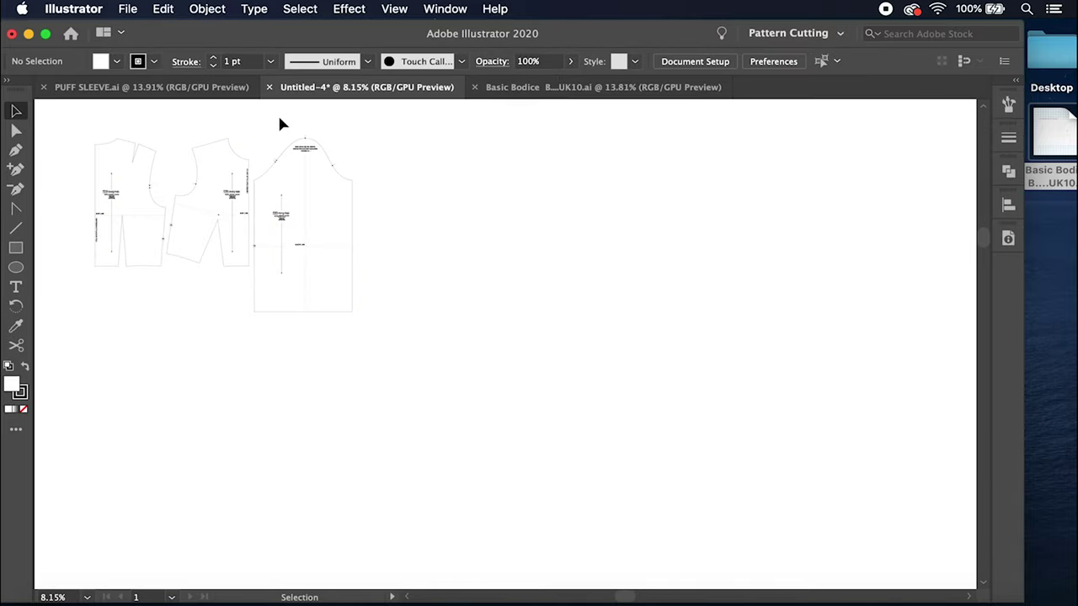
{"action": "left_click", "coordinate": [129, 11]}
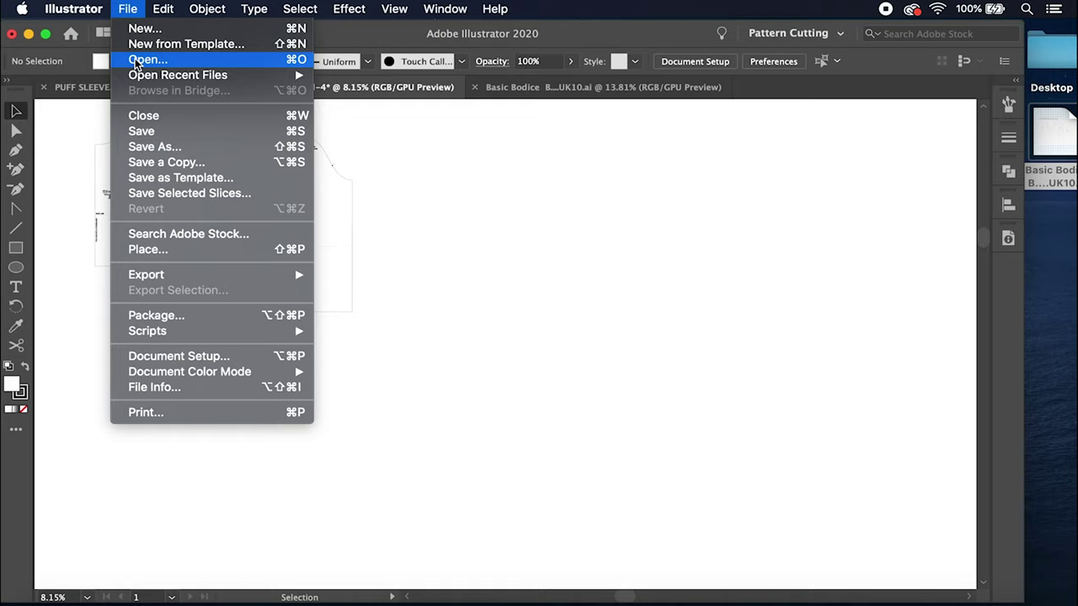
{"action": "left_click", "coordinate": [482, 159]}
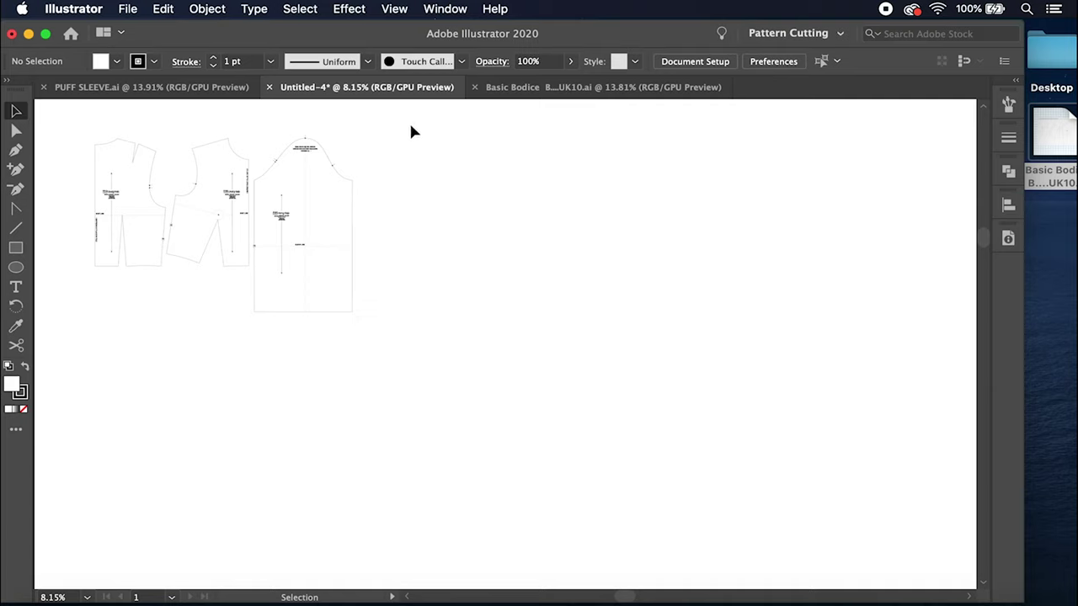
{"action": "left_click_drag", "start_coordinate": [410, 121], "coordinate": [251, 342]}
{"action": "left_click_drag", "start_coordinate": [308, 250], "coordinate": [744, 286]}
{"action": "scroll", "coordinate": [744, 286], "scroll_direction": "right", "scroll_amount": 10}
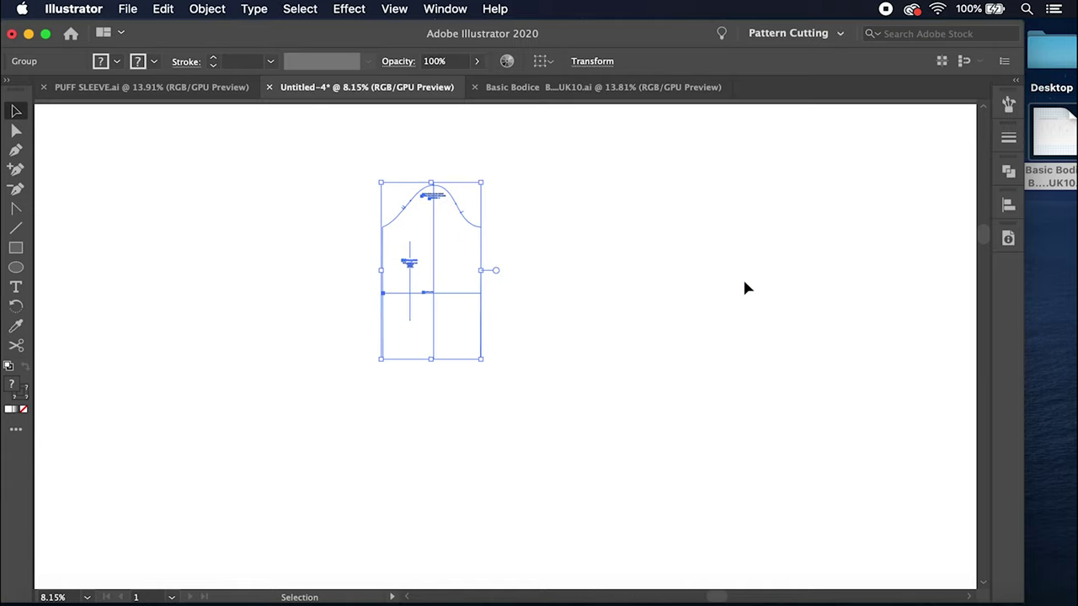
Step: Ungroup the sleeve pattern with Object > Ungroup
{"action": "scroll", "coordinate": [744, 282], "scroll_direction": "up", "scroll_amount": 5}
{"action": "scroll", "coordinate": [744, 283], "scroll_direction": "left", "scroll_amount": 5}
{"action": "scroll", "coordinate": [757, 294], "scroll_direction": "left", "scroll_amount": 3}
{"action": "scroll", "coordinate": [756, 294], "scroll_direction": "up", "scroll_amount": 2}
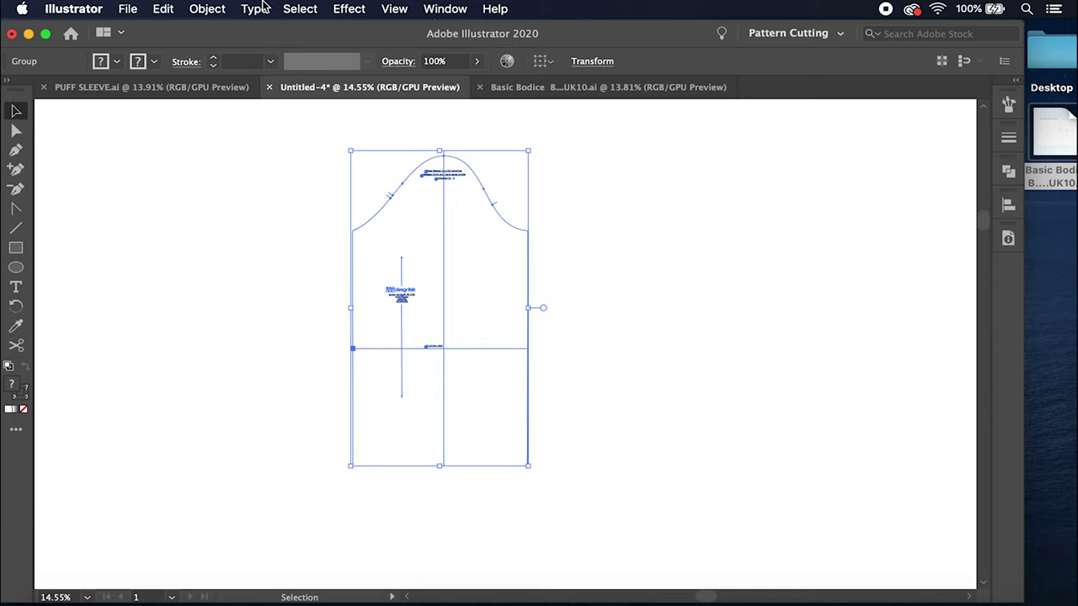
{"action": "left_click", "coordinate": [209, 10]}
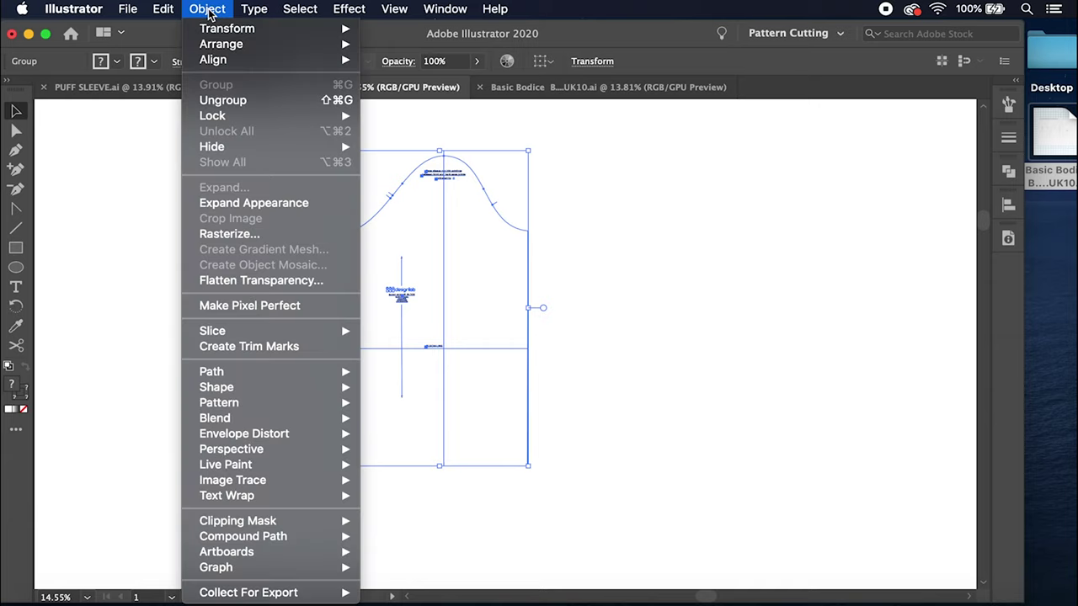
{"action": "left_click", "coordinate": [220, 100]}
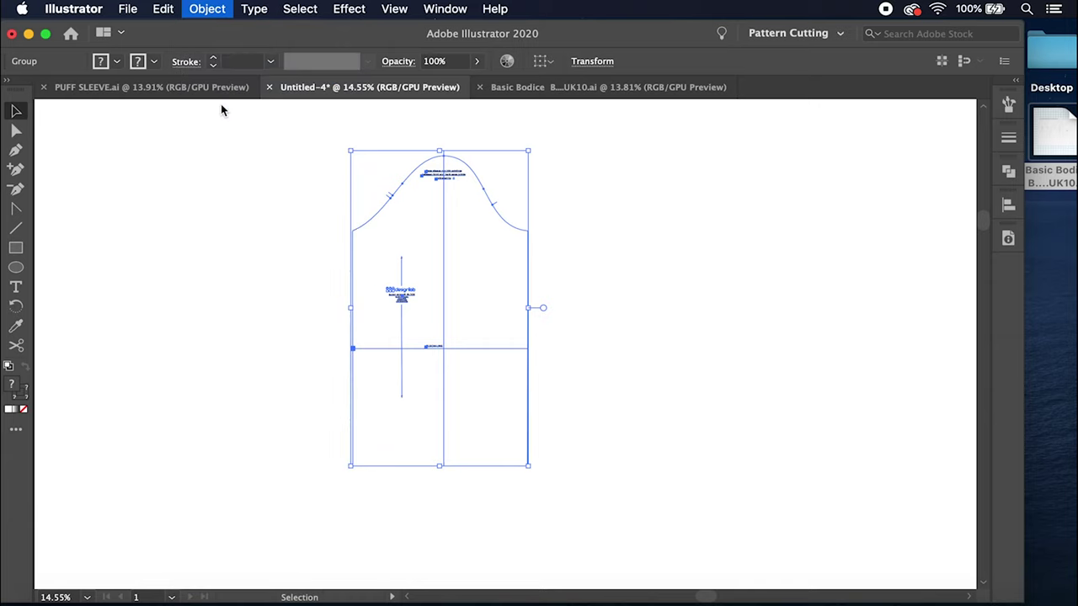
{"action": "left_click", "coordinate": [308, 149]}
Step: Reselect the sleeve objects and ungroup them a second time
{"action": "scroll", "coordinate": [482, 368], "scroll_direction": "down", "scroll_amount": 2}
{"action": "left_click_drag", "start_coordinate": [632, 594], "coordinate": [549, 402]}
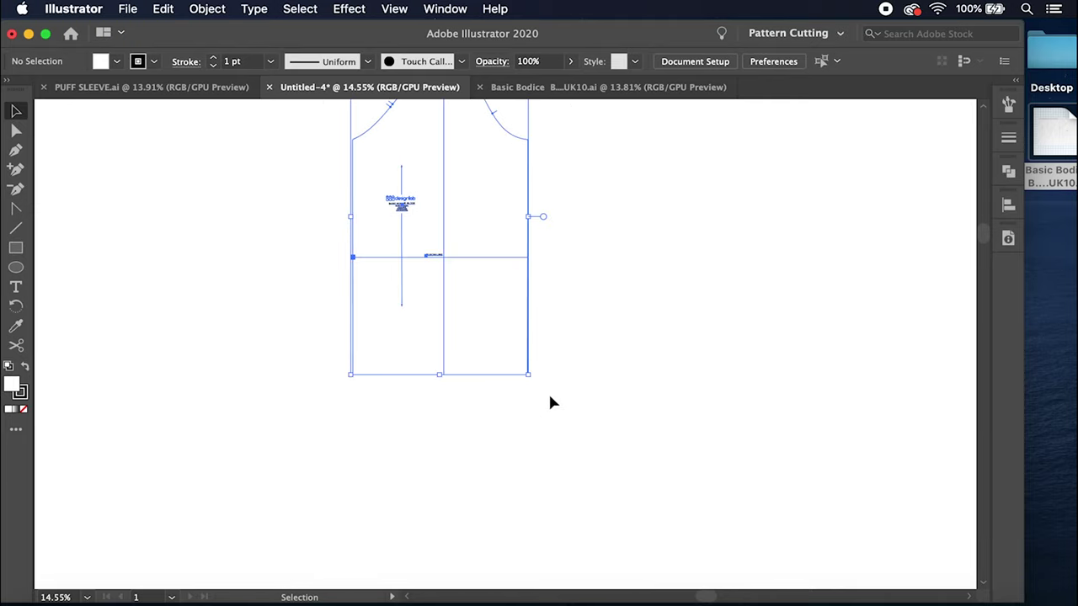
{"action": "scroll", "coordinate": [549, 402], "scroll_direction": "up", "scroll_amount": 4}
{"action": "left_click", "coordinate": [207, 9]}
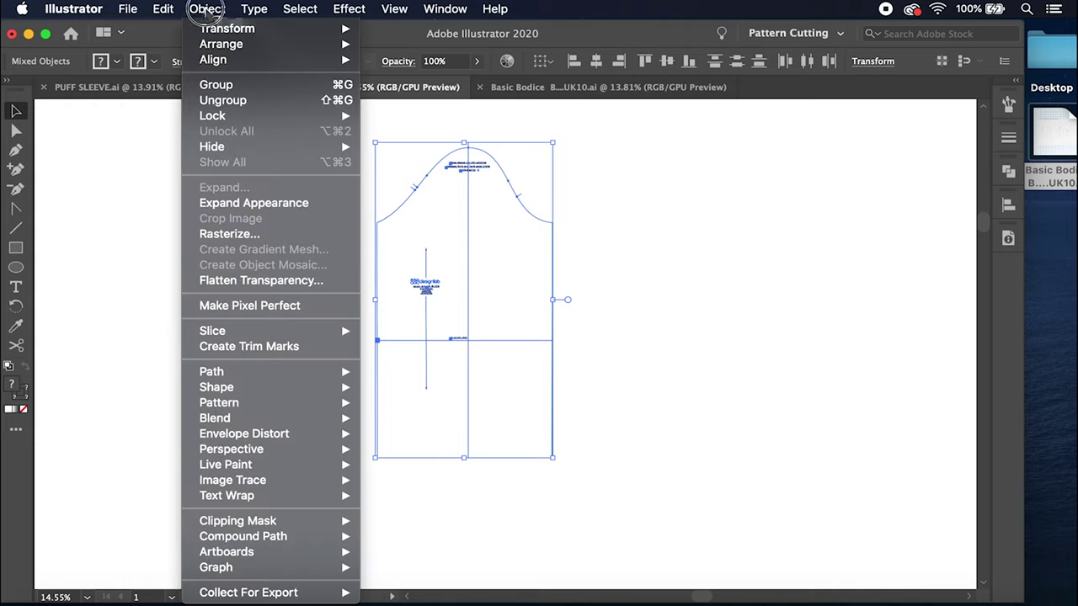
{"action": "left_click", "coordinate": [216, 101]}
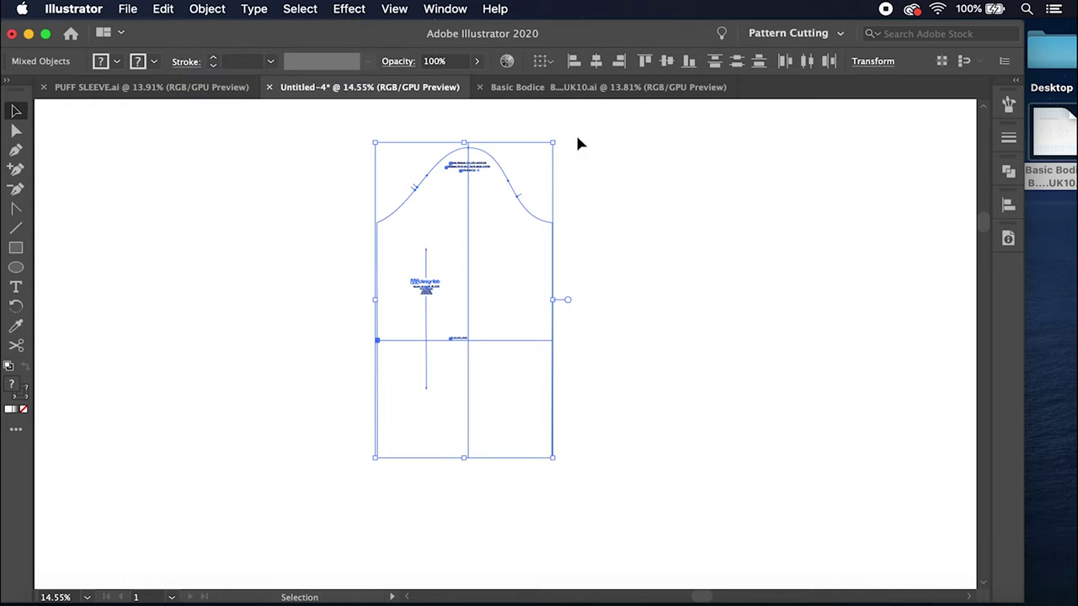
{"action": "left_click", "coordinate": [577, 143]}
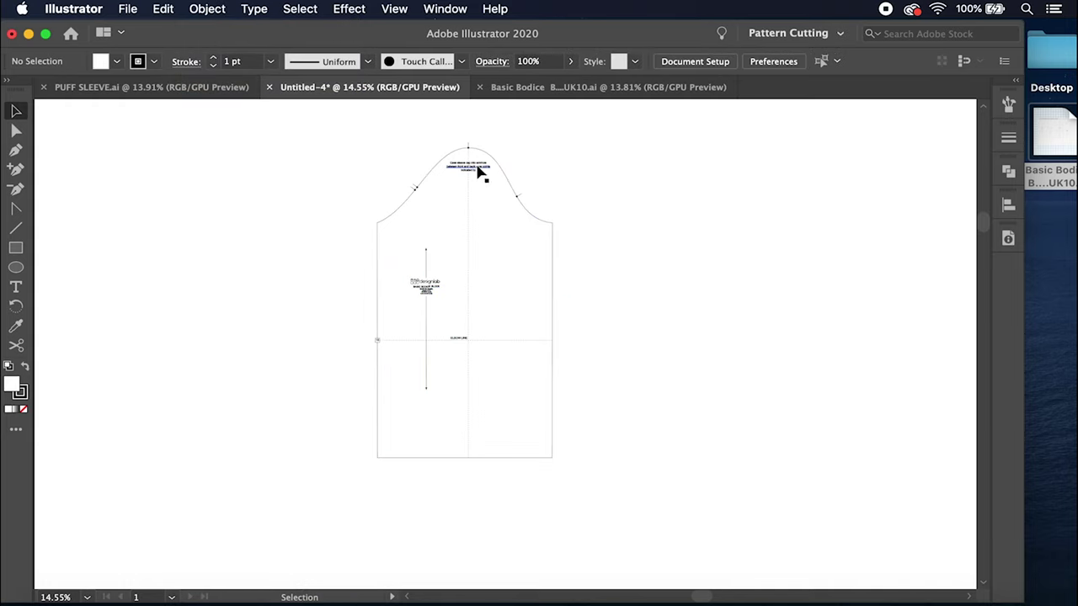
{"action": "scroll", "coordinate": [477, 171], "scroll_direction": "up", "scroll_amount": 5}
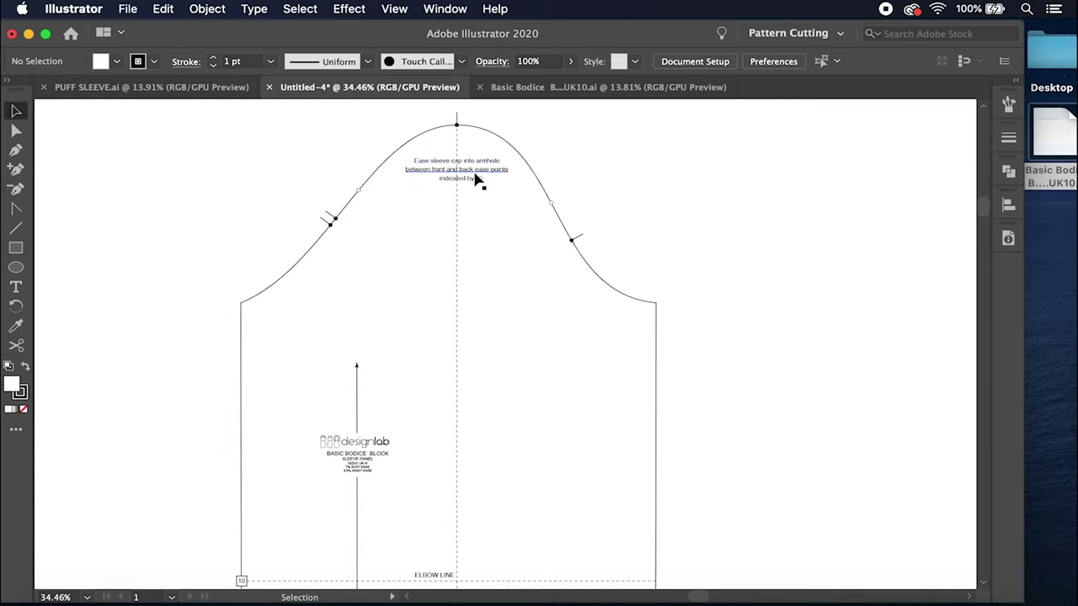
Step: Delete the sleeve-cap text note and the small notch marks on the cap curve
{"action": "left_click", "coordinate": [475, 174]}
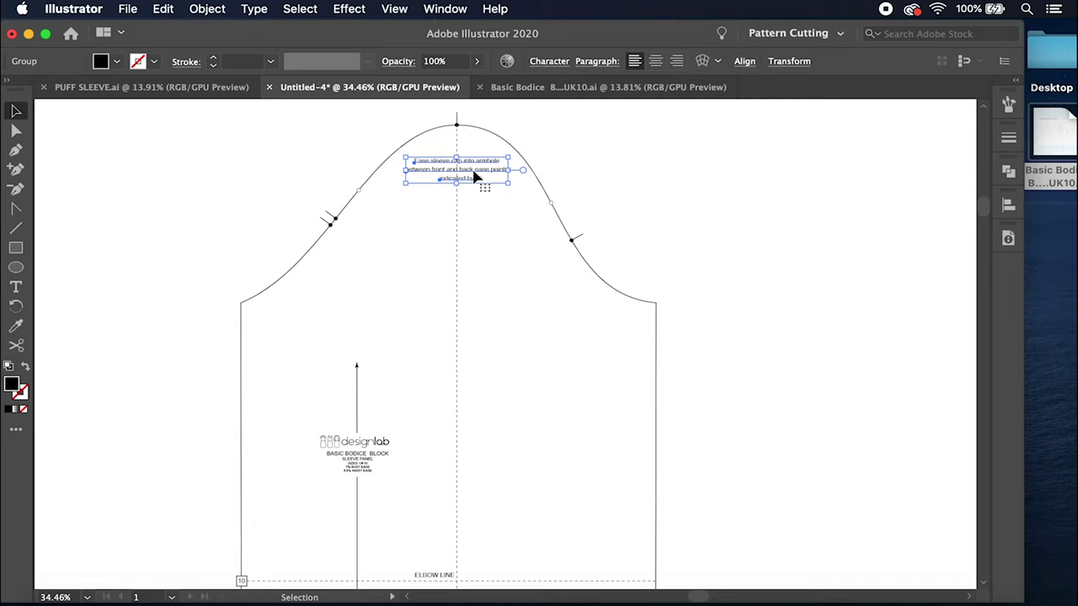
{"action": "key", "text": "Delete"}
{"action": "left_click", "coordinate": [481, 185]}
{"action": "left_click", "coordinate": [474, 187]}
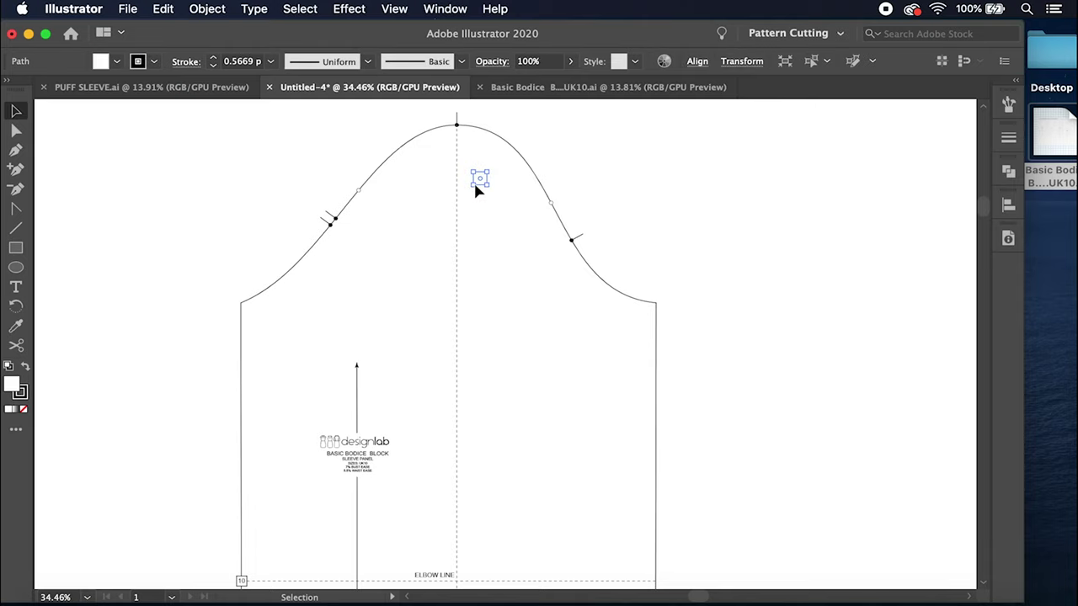
{"action": "key", "text": "Delete"}
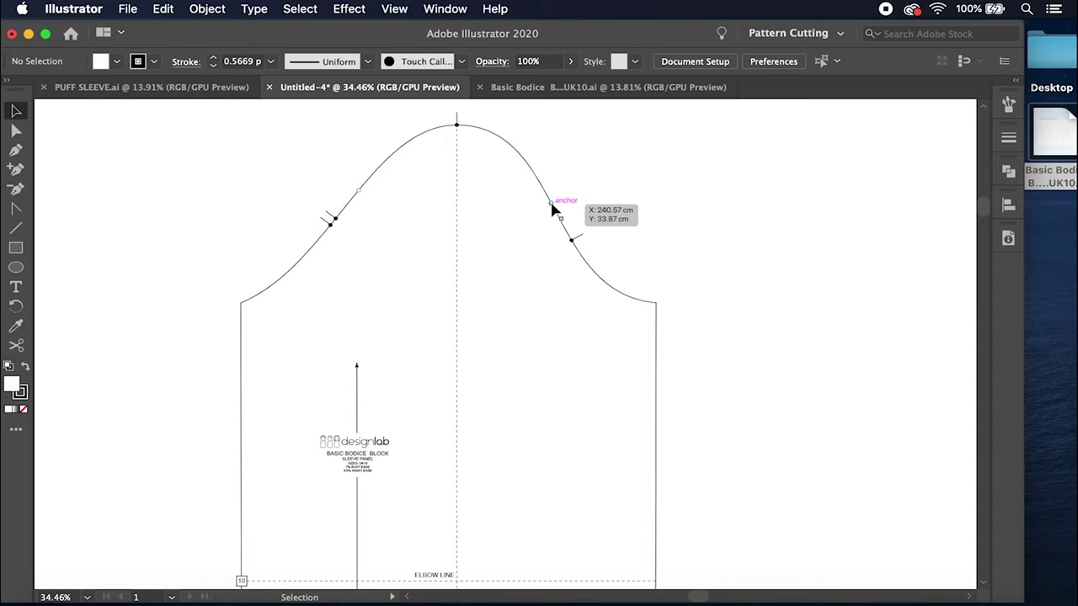
{"action": "left_click", "coordinate": [553, 206]}
{"action": "key", "text": "Delete"}
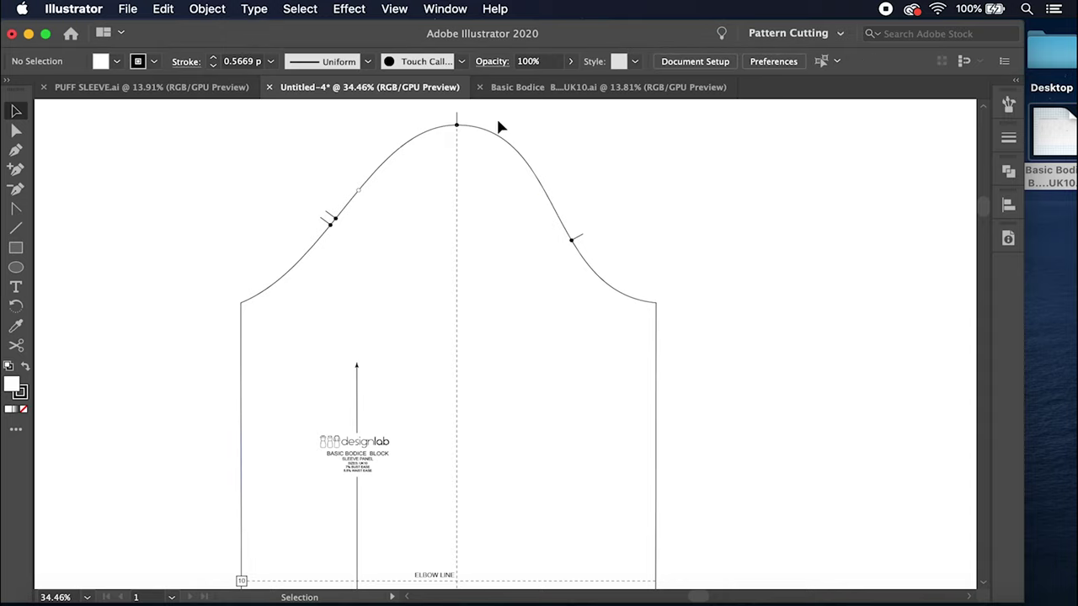
{"action": "left_click", "coordinate": [360, 194]}
{"action": "key", "text": "Delete"}
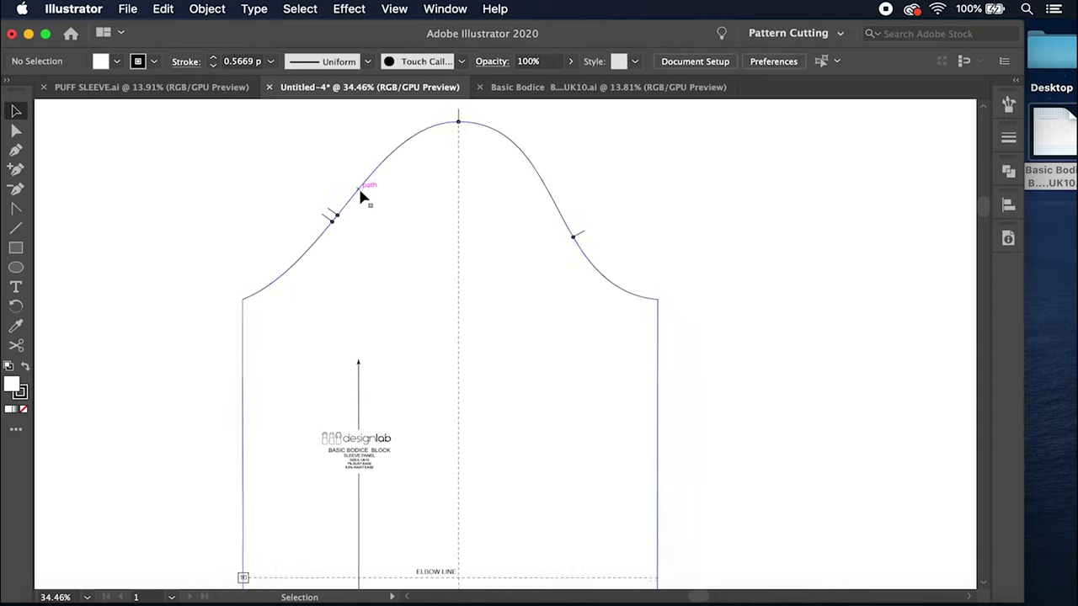
Step: Delete the small box marker at the elbow line's left end
{"action": "scroll", "coordinate": [361, 197], "scroll_direction": "down", "scroll_amount": 4}
{"action": "left_click", "coordinate": [226, 414]}
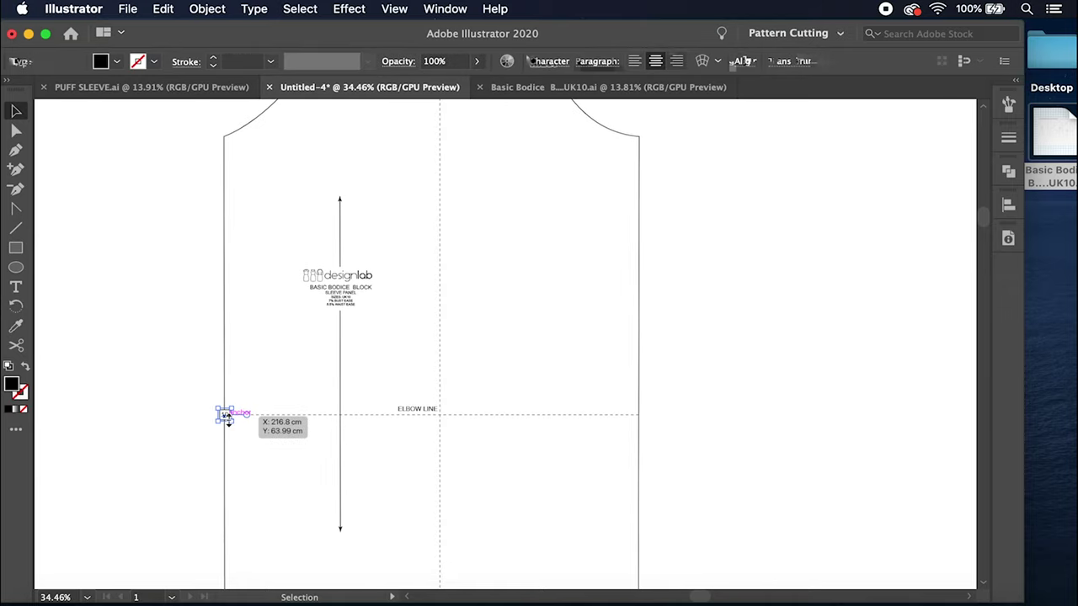
{"action": "left_click", "coordinate": [222, 417]}
{"action": "left_click", "coordinate": [224, 421]}
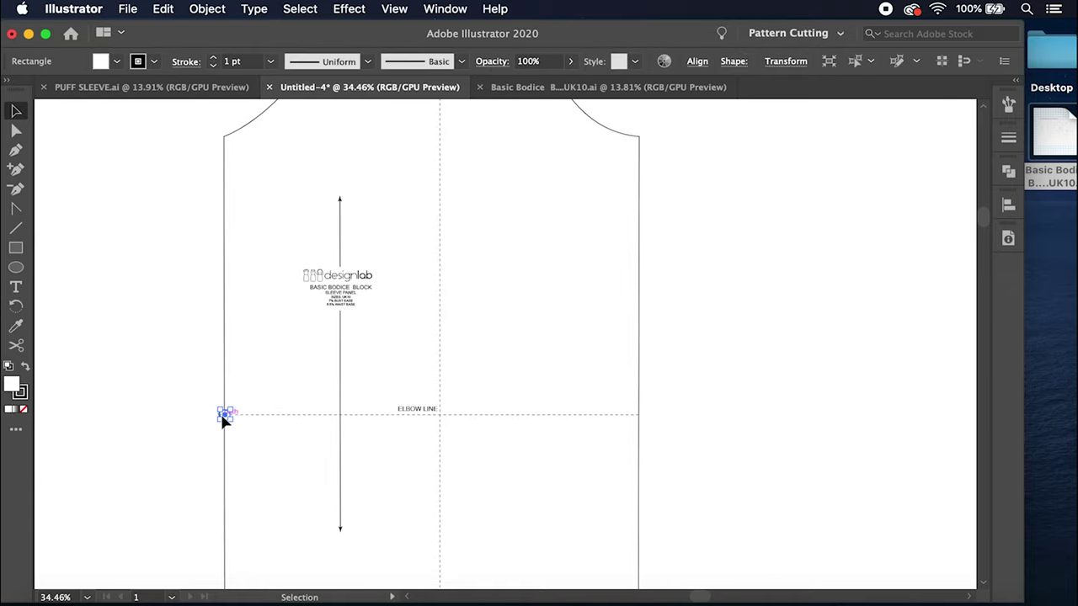
{"action": "key", "text": "Delete"}
{"action": "scroll", "coordinate": [220, 412], "scroll_direction": "down", "scroll_amount": 5}
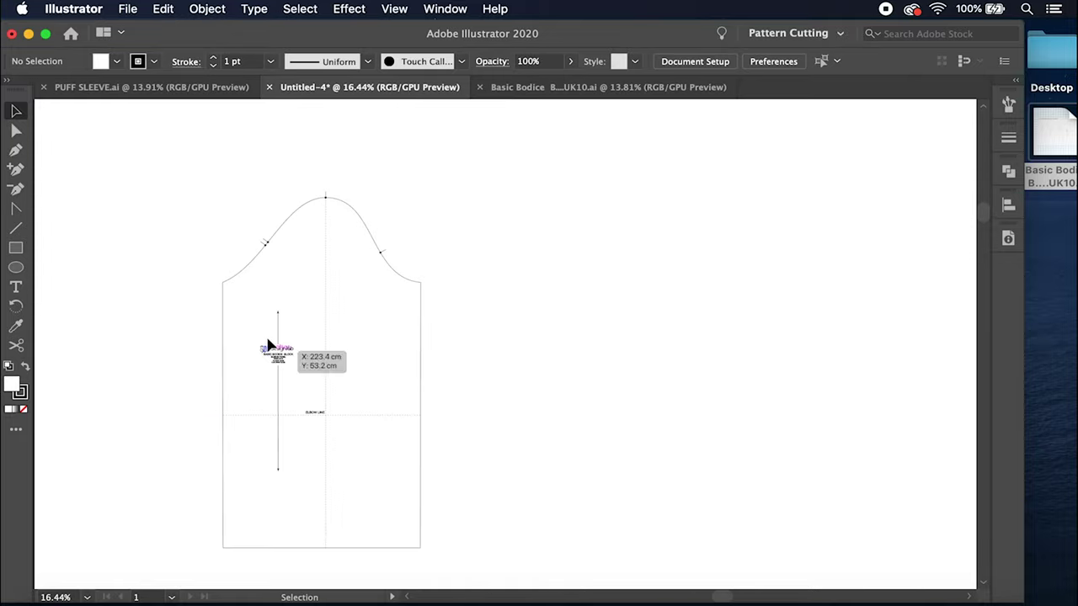
Step: Move the grainline and its DesignLab label to the left, off the sleeve
{"action": "left_click_drag", "start_coordinate": [257, 310], "coordinate": [308, 390]}
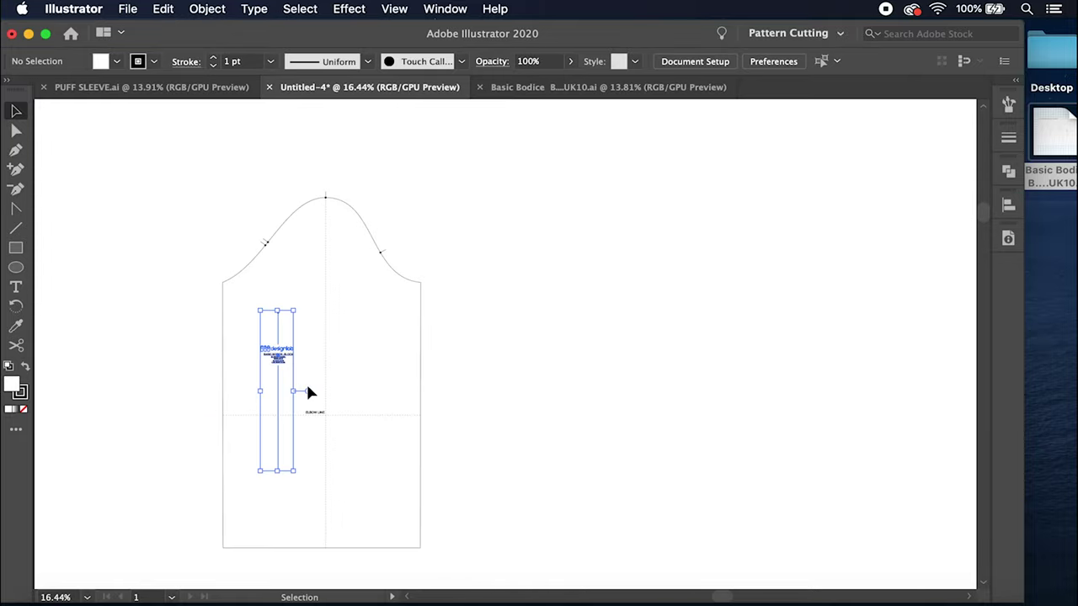
{"action": "scroll", "coordinate": [308, 391], "scroll_direction": "left", "scroll_amount": 3}
{"action": "left_click_drag", "start_coordinate": [330, 352], "coordinate": [72, 344]}
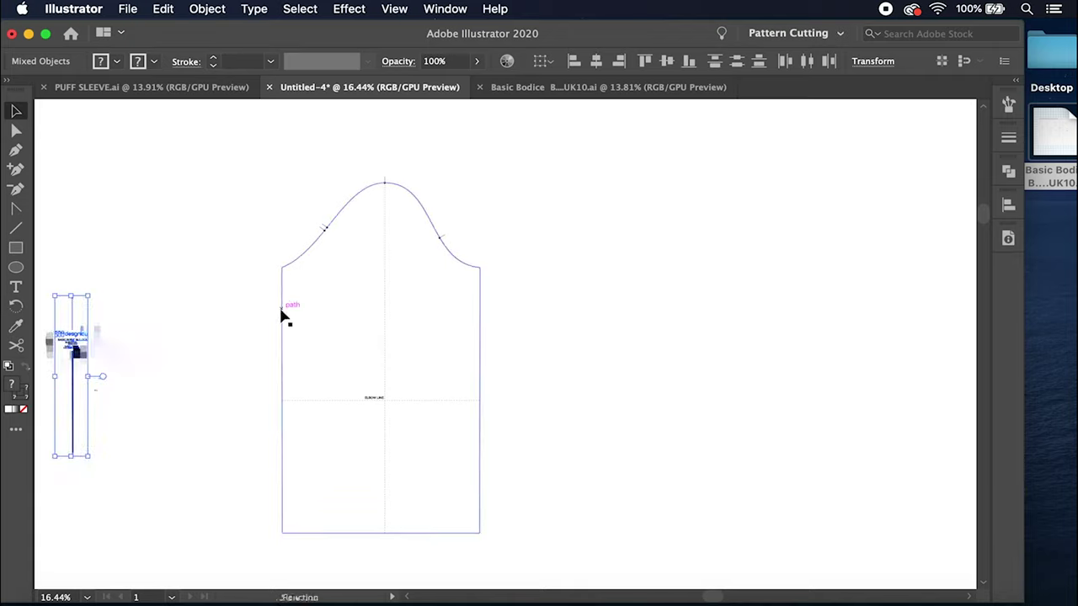
{"action": "left_click", "coordinate": [252, 315]}
{"action": "scroll", "coordinate": [421, 339], "scroll_direction": "down", "scroll_amount": 2}
{"action": "scroll", "coordinate": [420, 340], "scroll_direction": "left", "scroll_amount": 1}
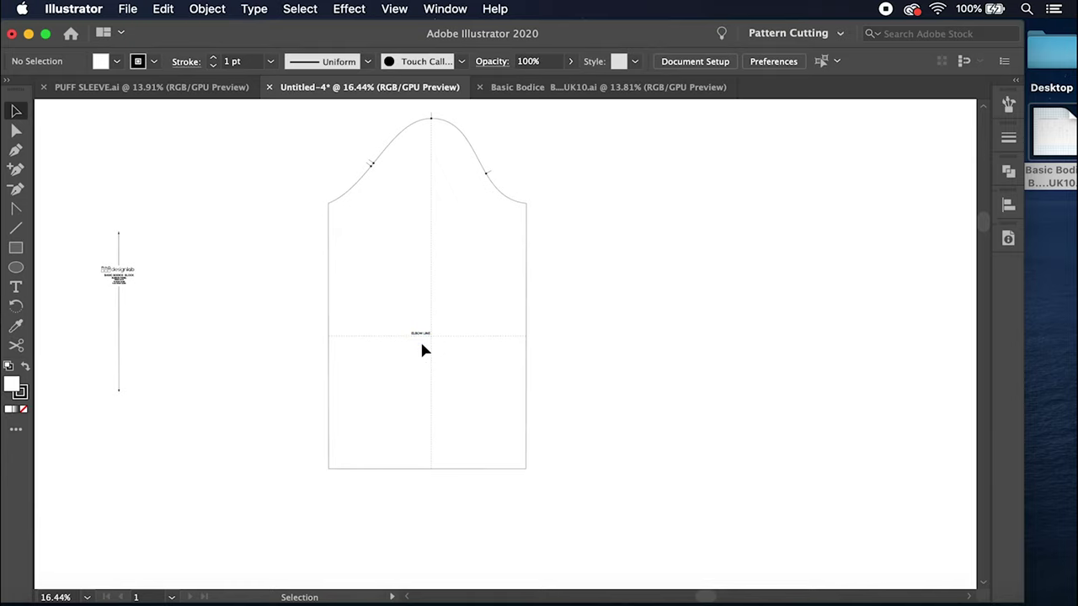
{"action": "scroll", "coordinate": [420, 339], "scroll_direction": "up", "scroll_amount": 1}
{"action": "scroll", "coordinate": [421, 343], "scroll_direction": "up", "scroll_amount": 3}
{"action": "scroll", "coordinate": [421, 343], "scroll_direction": "right", "scroll_amount": 1}
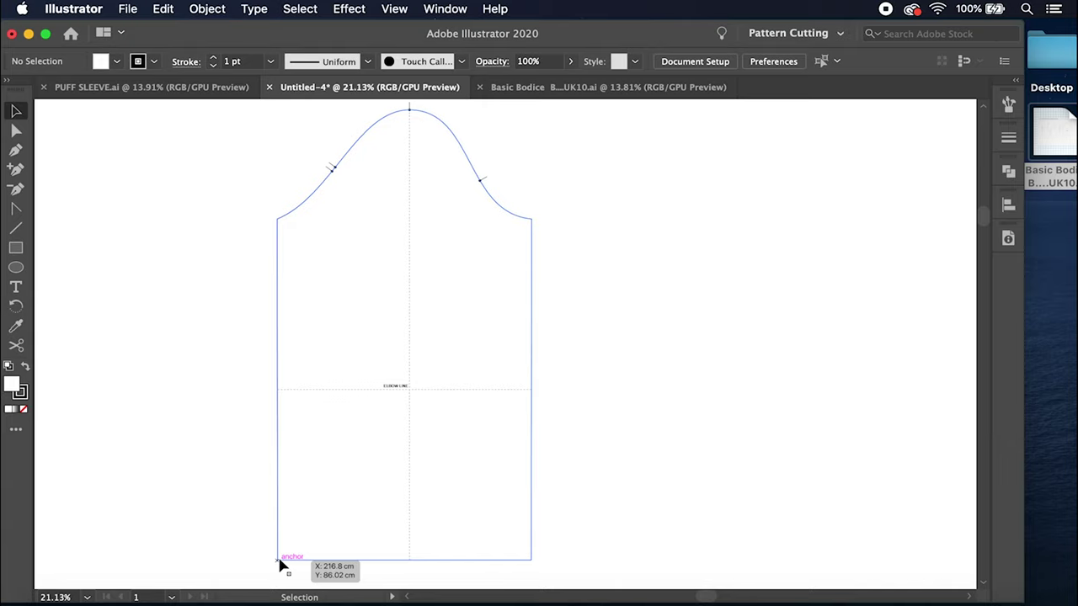
Step: Draw a horizontal Pen line along the elbow line, extending past both sleeve edges
{"action": "left_click", "coordinate": [15, 152]}
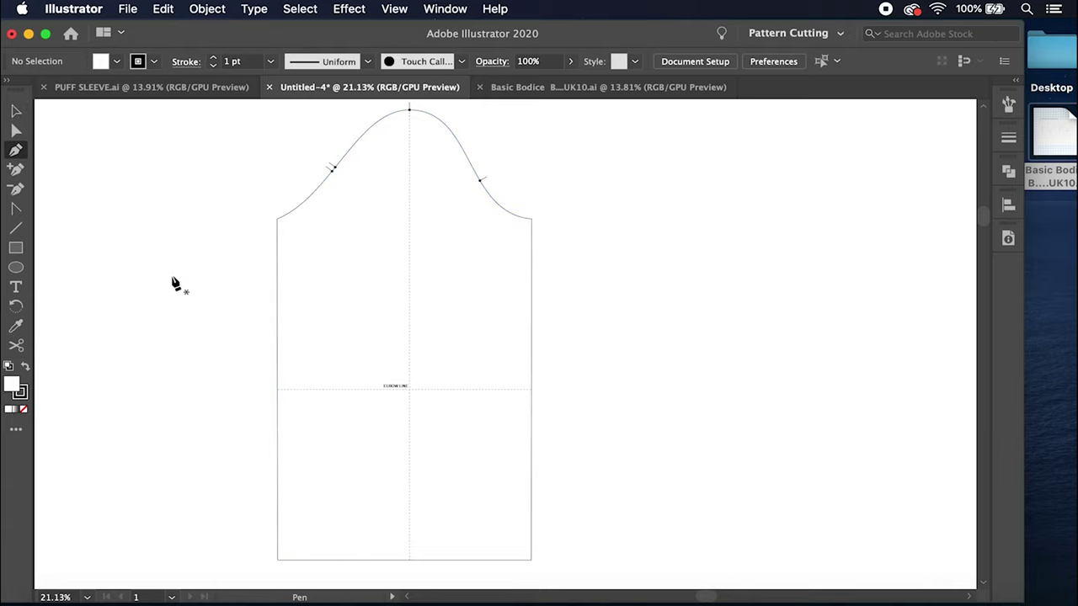
{"action": "left_click", "coordinate": [255, 390]}
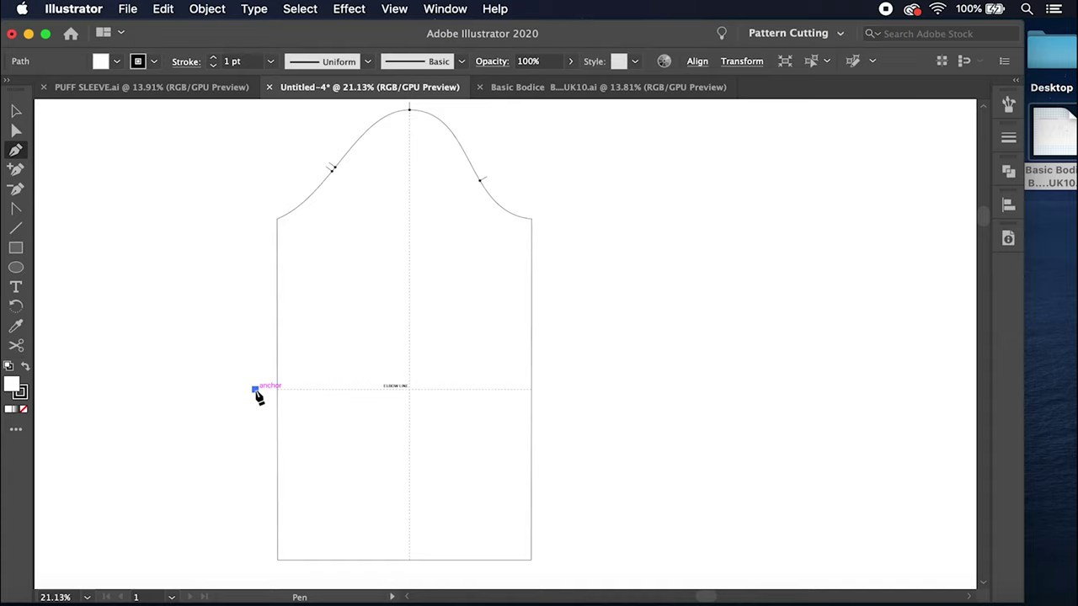
{"action": "left_click_drag", "start_coordinate": [255, 391], "coordinate": [276, 397]}
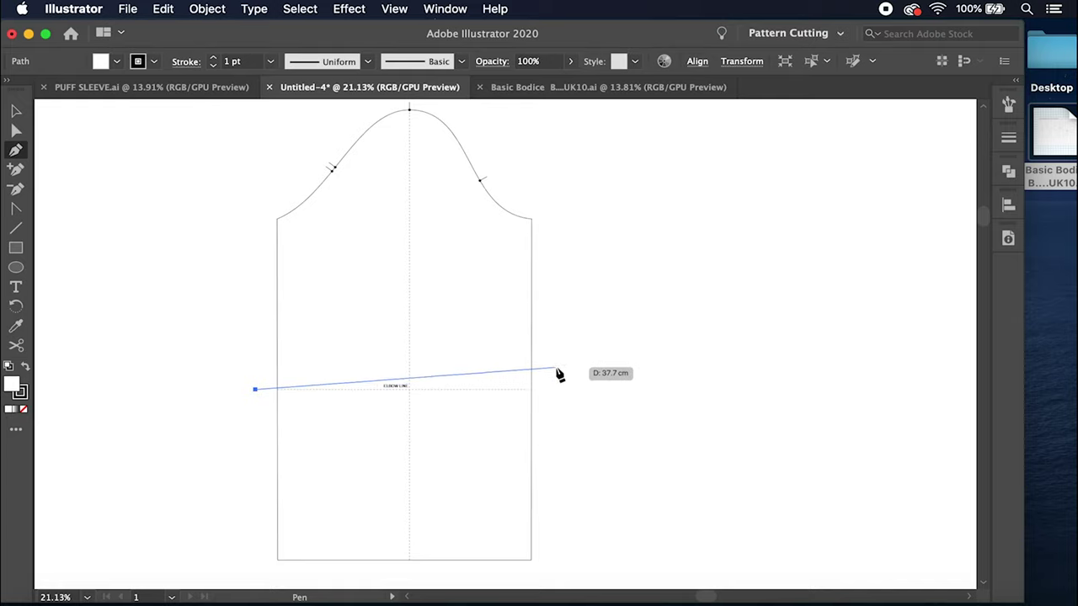
{"action": "key", "text": "shift"}
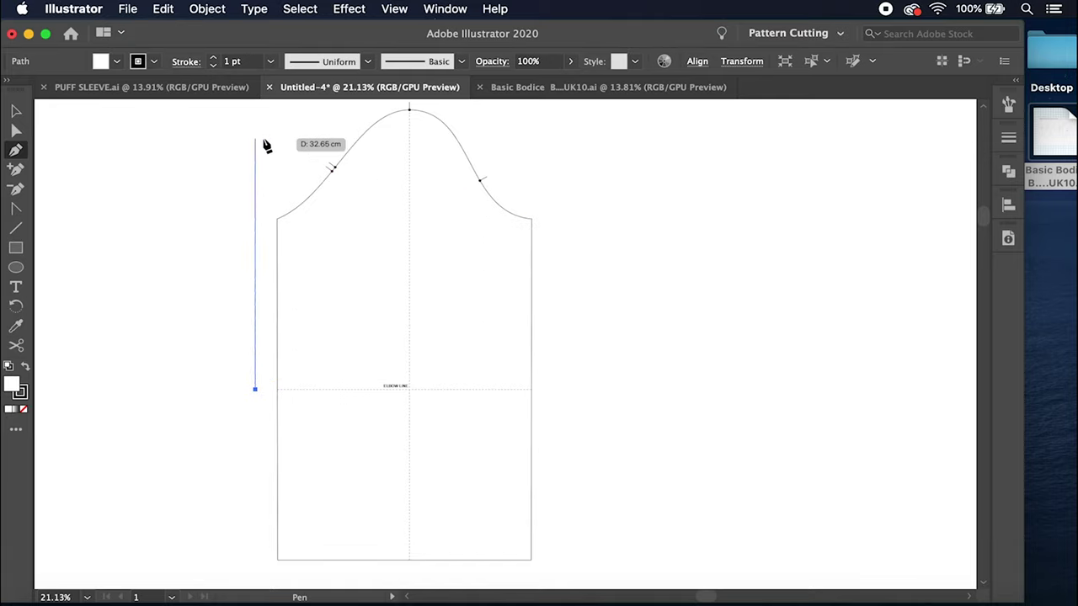
{"action": "left_click", "coordinate": [558, 390]}
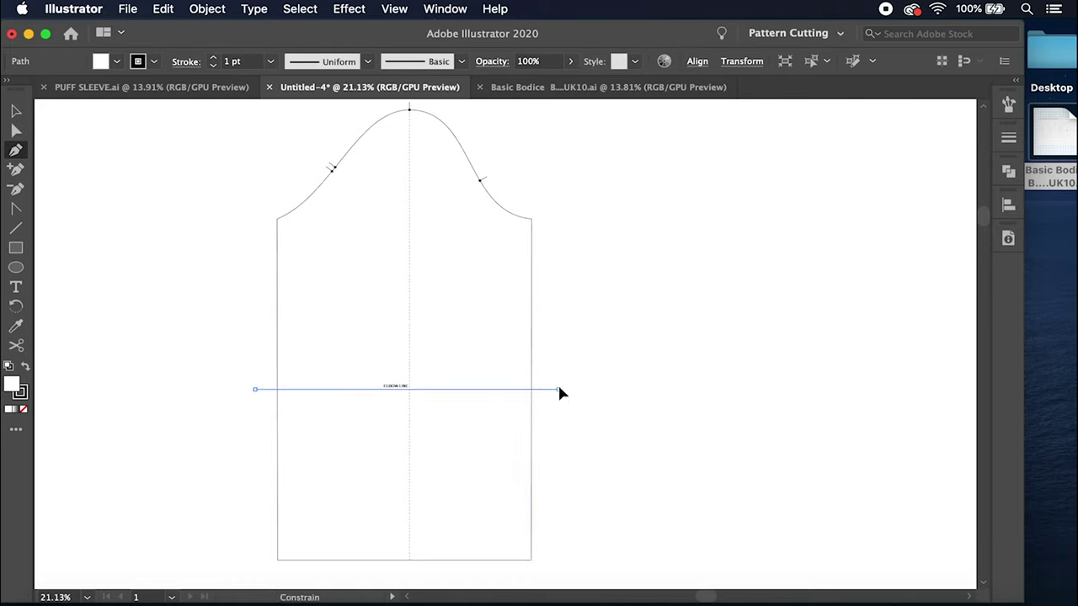
Step: Expand the line's stroke into an outlined shape with Object > Expand
{"action": "left_click", "coordinate": [18, 112]}
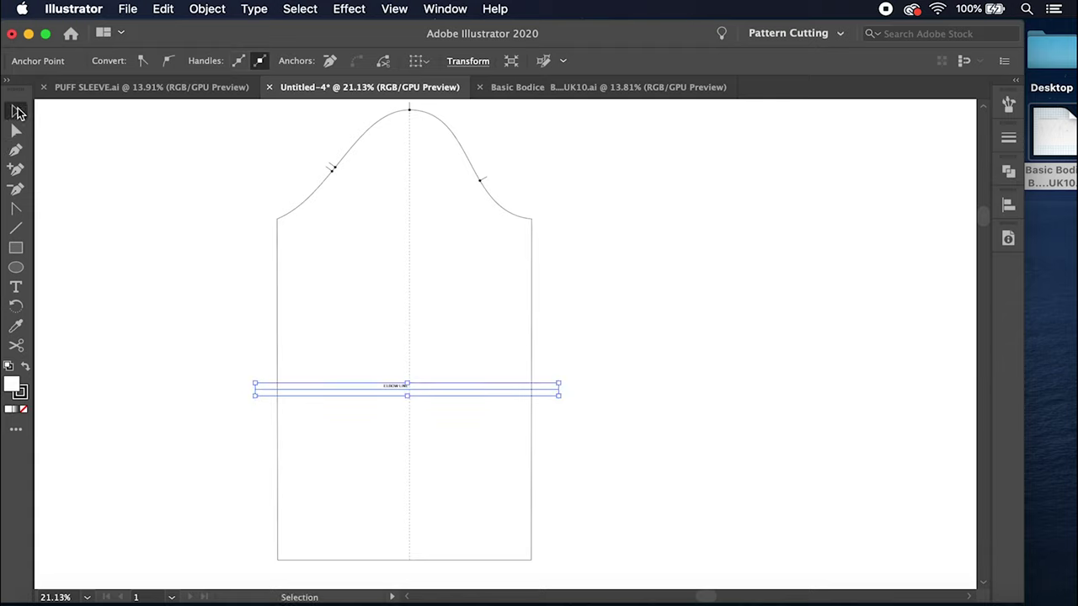
{"action": "left_click", "coordinate": [208, 10]}
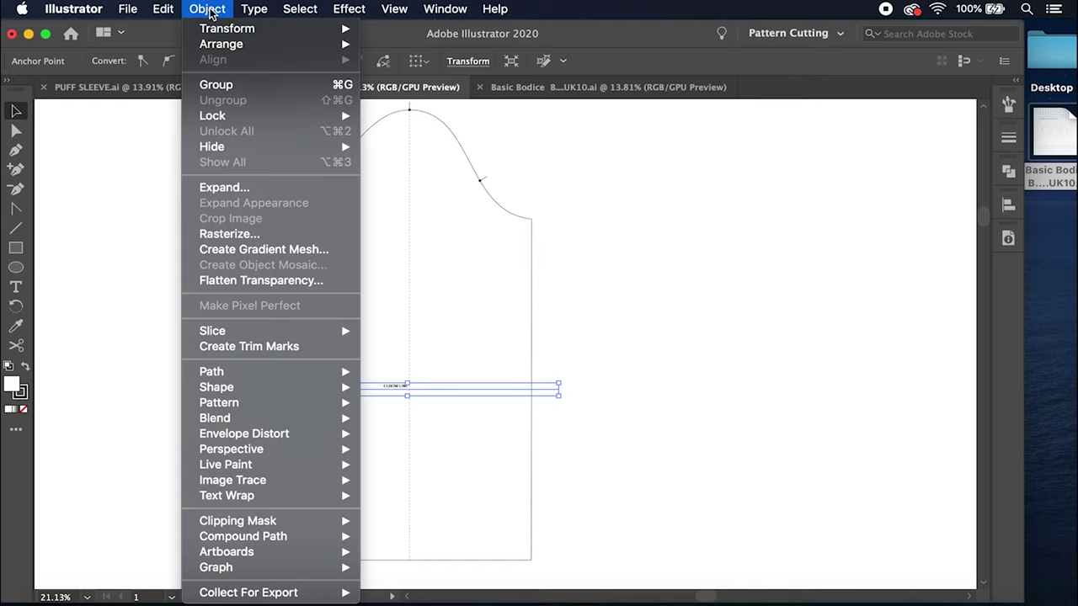
{"action": "left_click", "coordinate": [221, 187]}
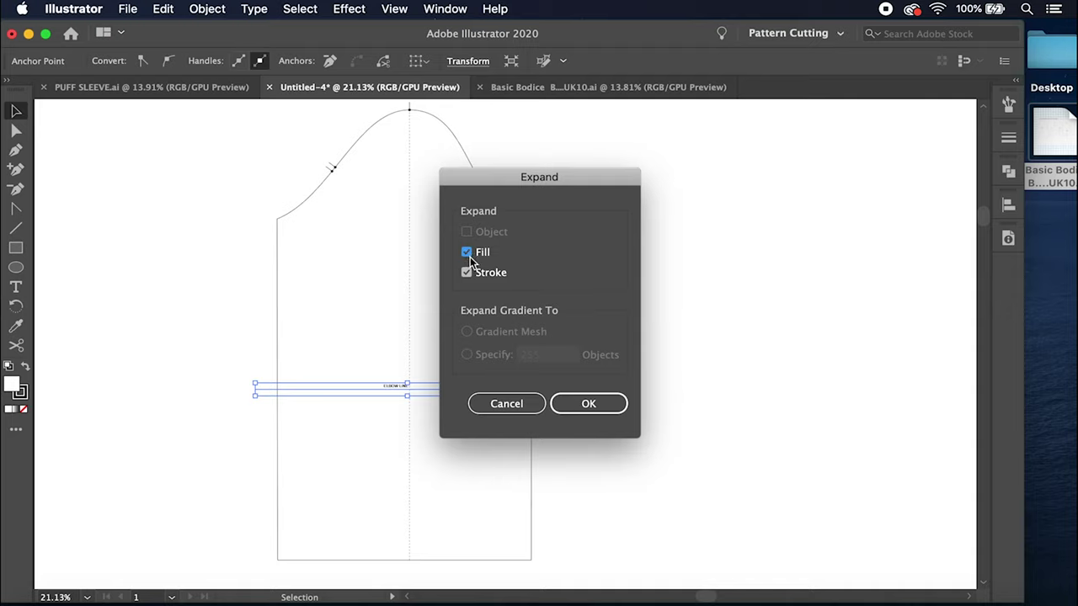
{"action": "left_click", "coordinate": [588, 405]}
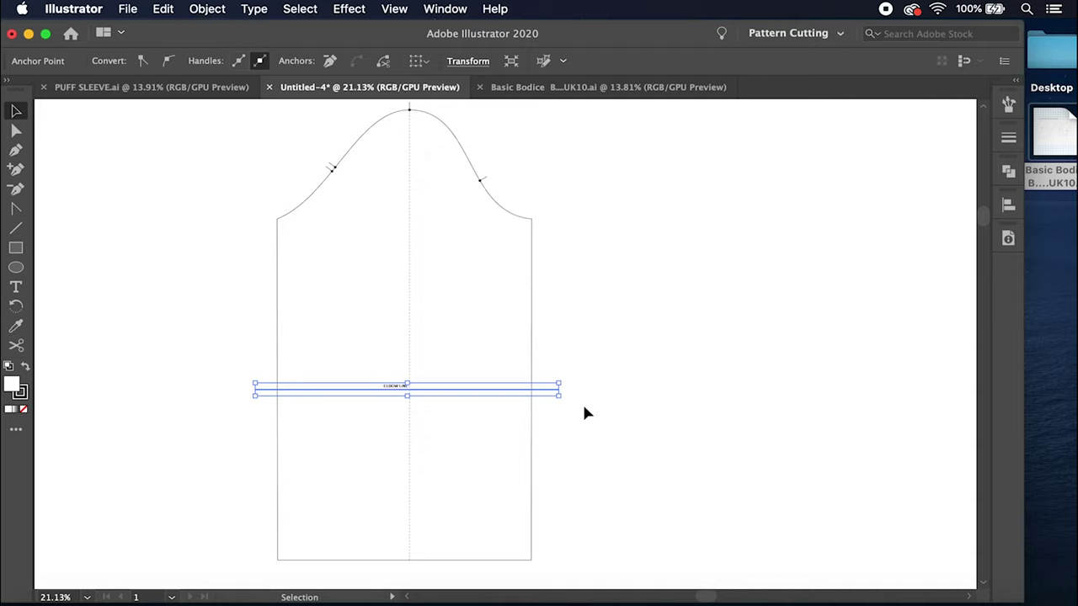
Step: Select the sleeve outline and elbow line, then cut the sleeve apart with Pathfinder Minus Front
{"action": "left_click", "coordinate": [617, 364]}
{"action": "left_click_drag", "start_coordinate": [565, 355], "coordinate": [517, 411]}
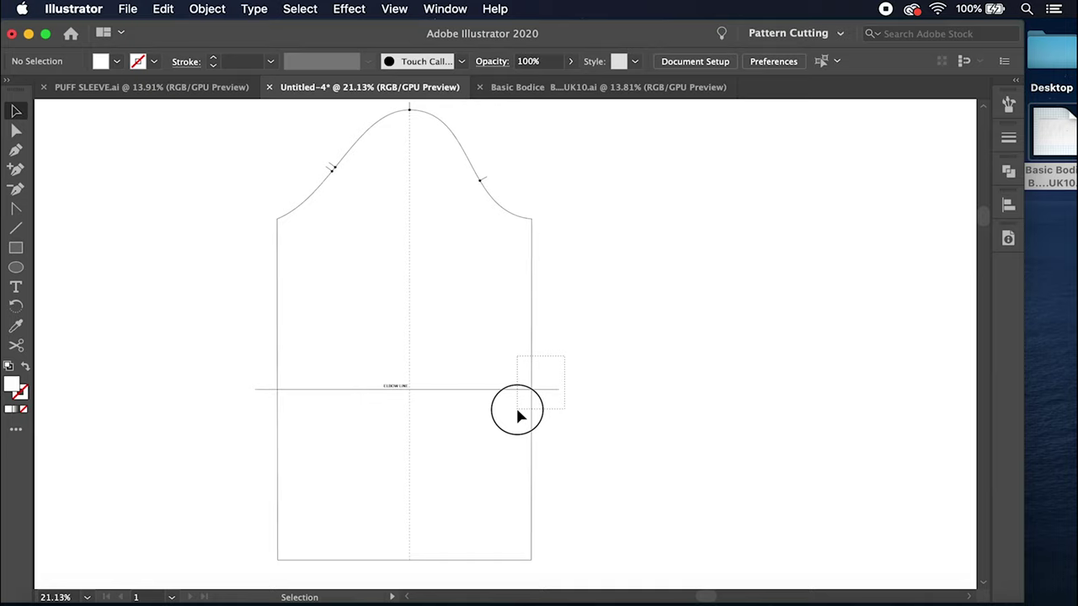
{"action": "left_click_drag", "start_coordinate": [517, 411], "coordinate": [518, 414]}
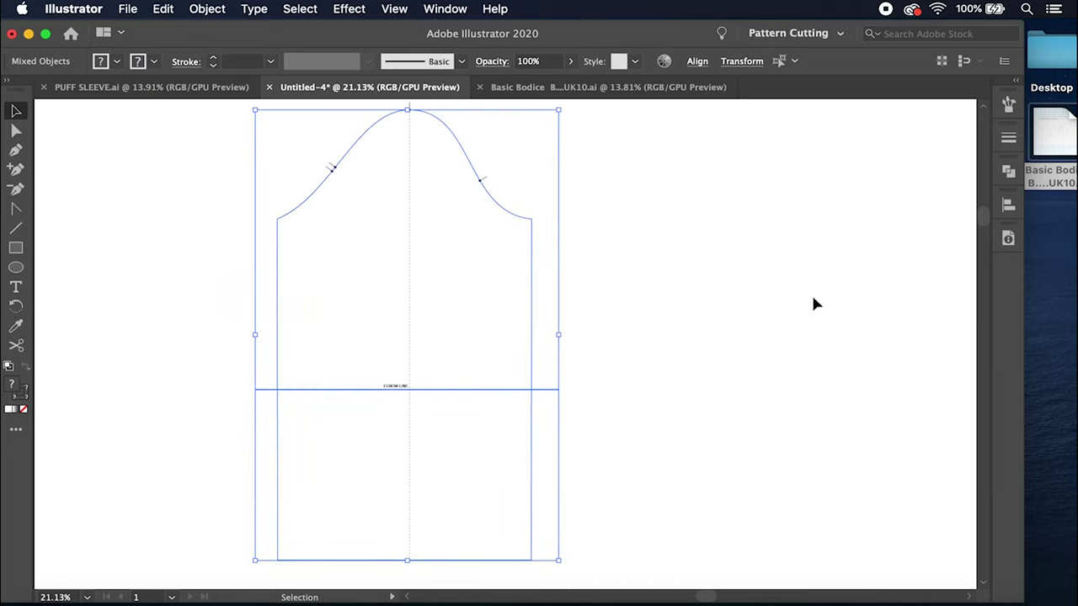
{"action": "left_click", "coordinate": [1009, 173]}
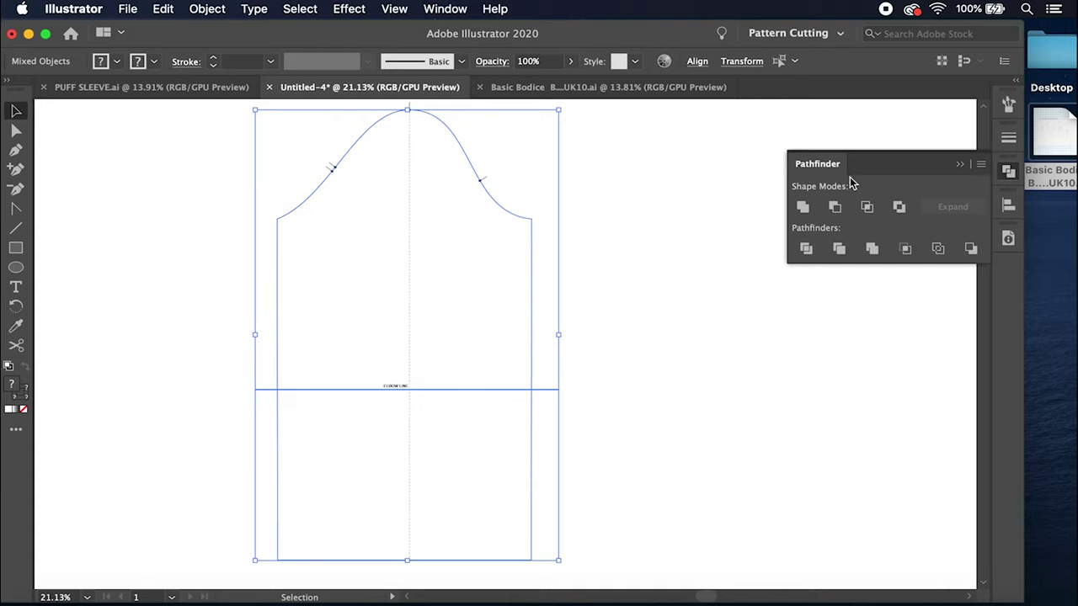
{"action": "left_click", "coordinate": [396, 10]}
{"action": "mouse_move", "coordinate": [437, 10]}
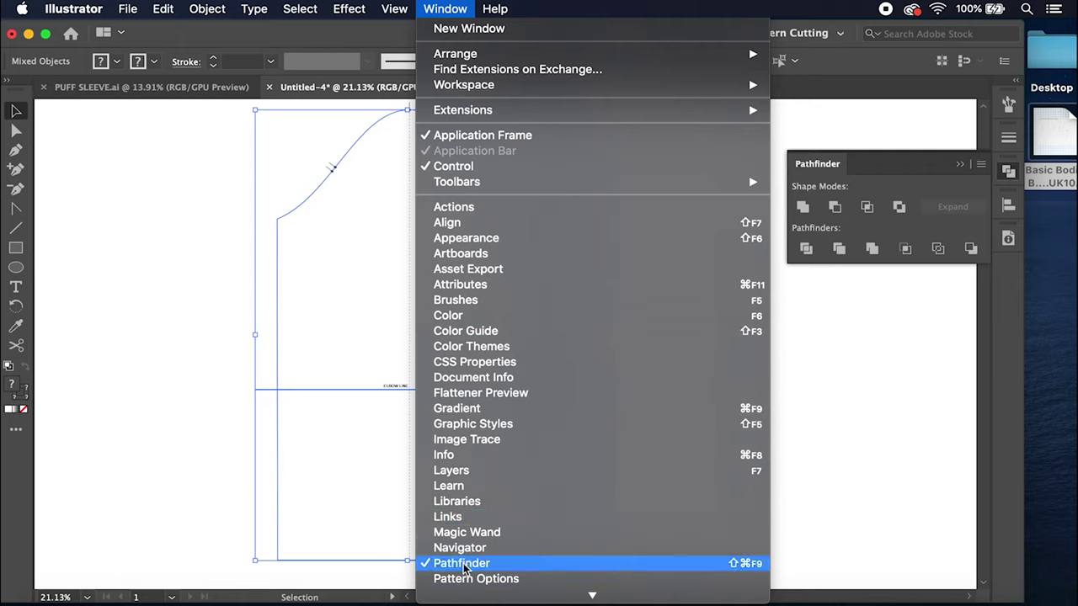
{"action": "left_click", "coordinate": [937, 270]}
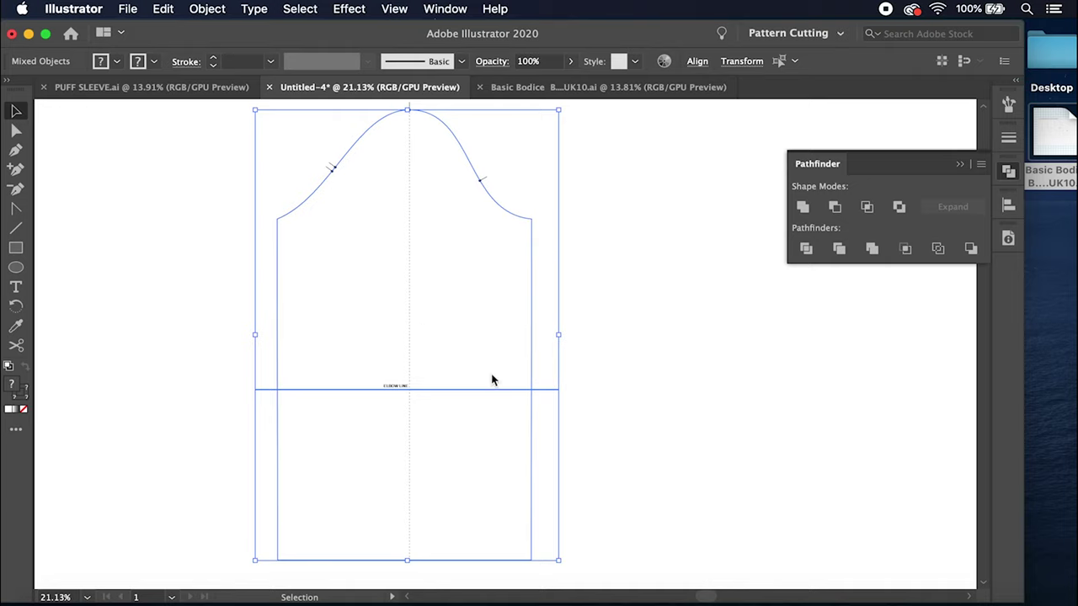
{"action": "left_click", "coordinate": [837, 210]}
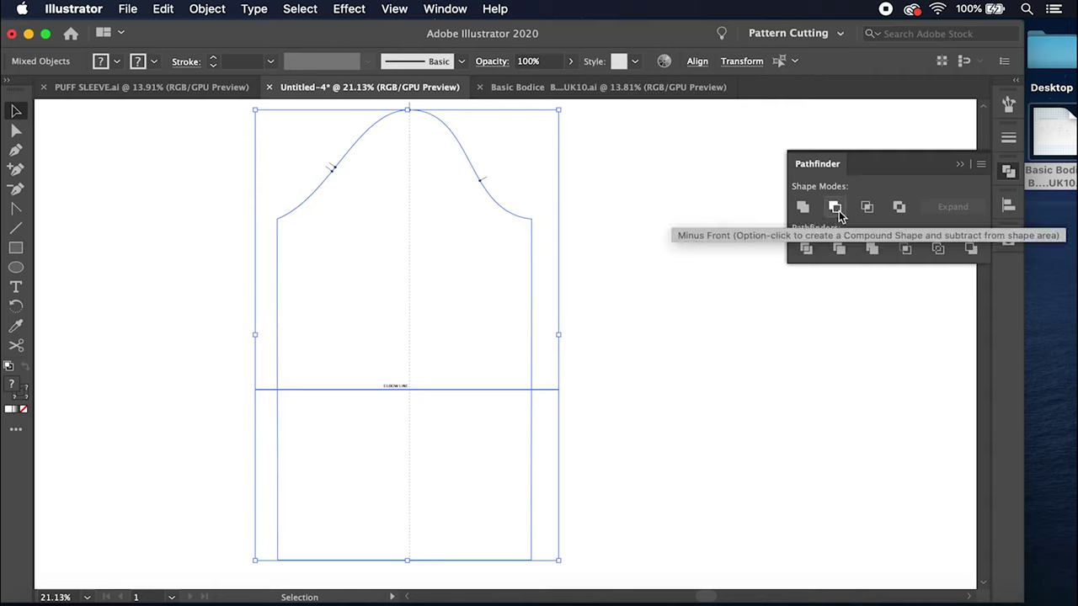
{"action": "left_click", "coordinate": [839, 211]}
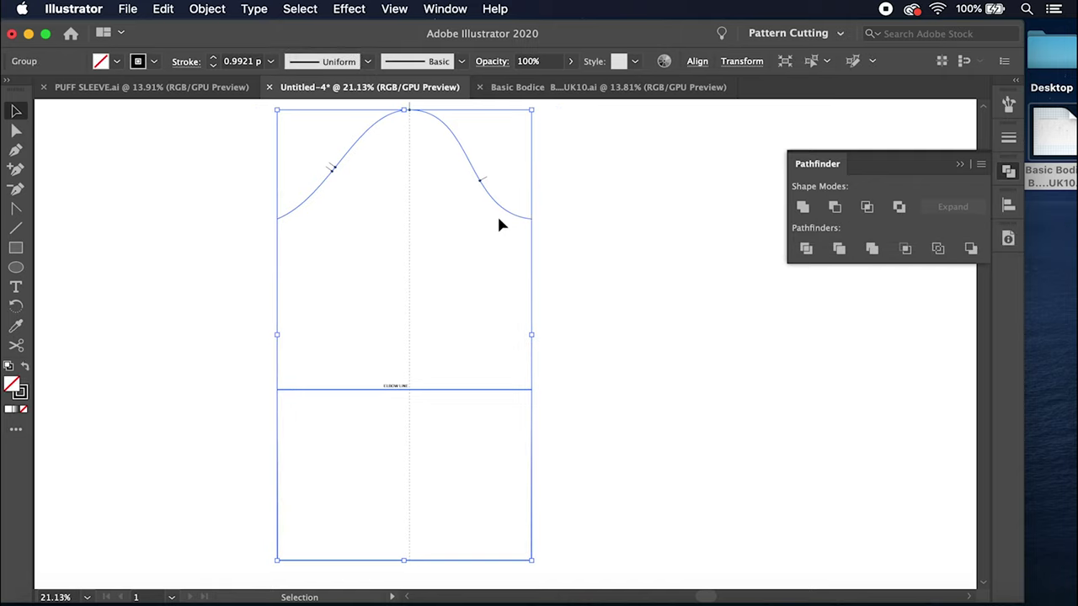
Step: Ungroup the split sleeve pieces and select the lower piece below the elbow
{"action": "key", "text": "a"}
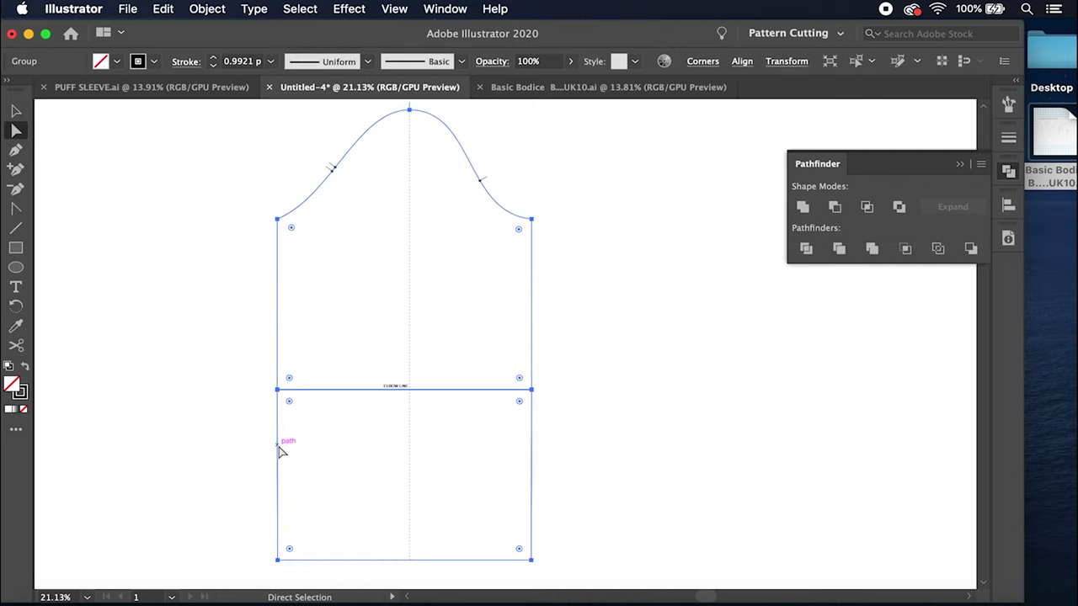
{"action": "left_click", "coordinate": [206, 8]}
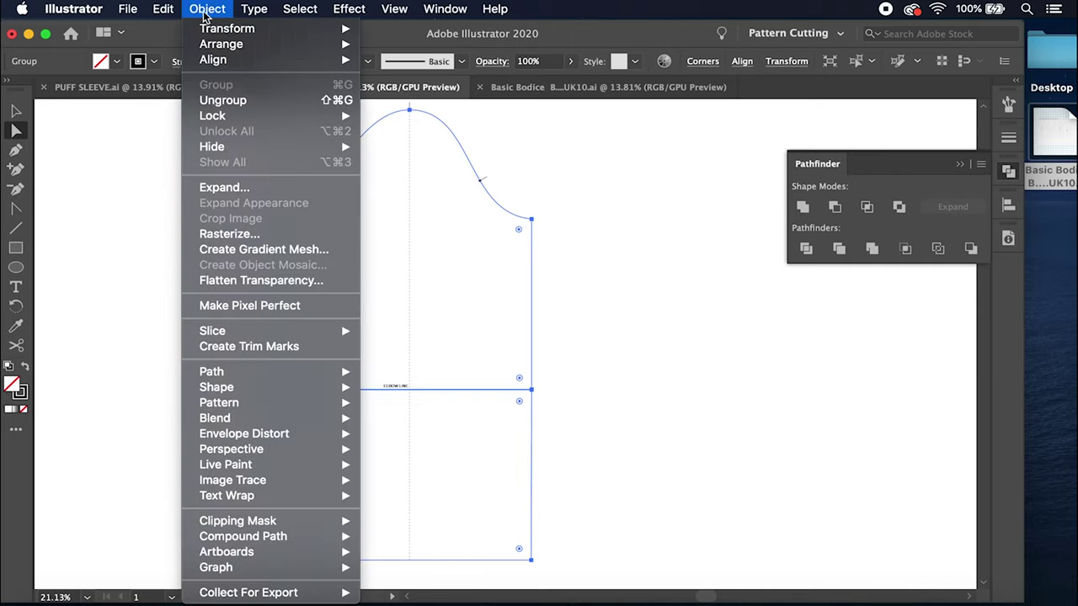
{"action": "left_click", "coordinate": [207, 101]}
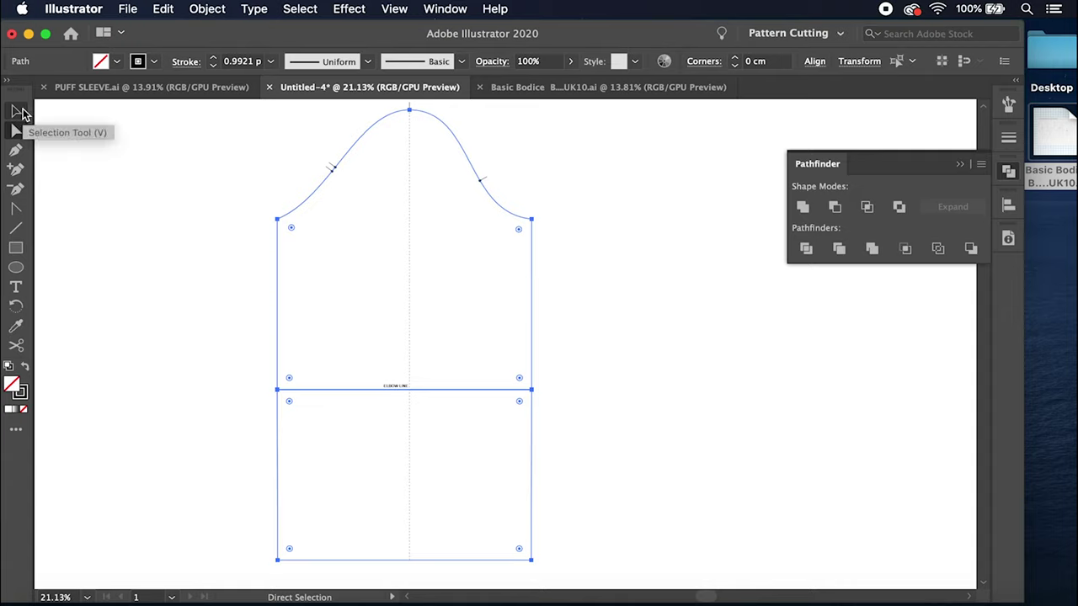
{"action": "left_click", "coordinate": [18, 112]}
{"action": "left_click_drag", "start_coordinate": [652, 410], "coordinate": [473, 523]}
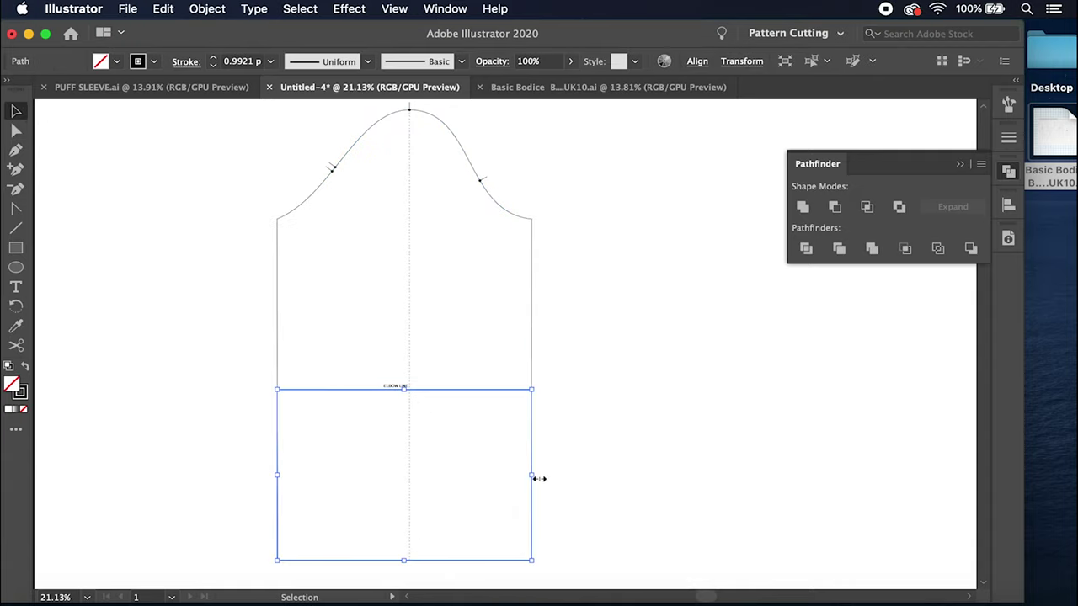
Step: Move the lower piece aside, then delete the spare rectangle, bottom-edge label and vertical centre line
{"action": "left_click_drag", "start_coordinate": [540, 486], "coordinate": [814, 318]}
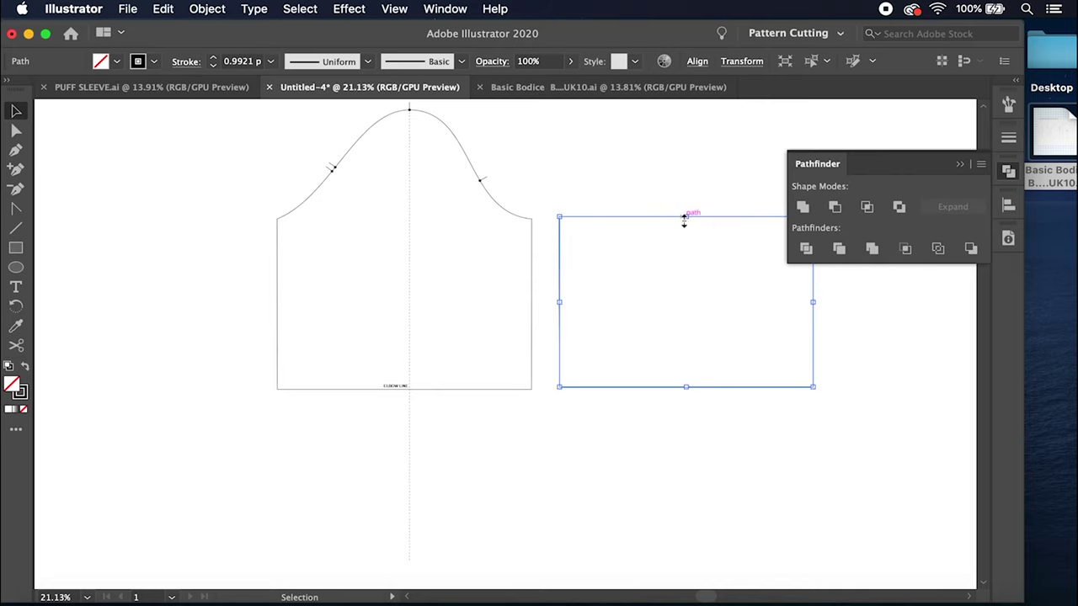
{"action": "key", "text": "Delete"}
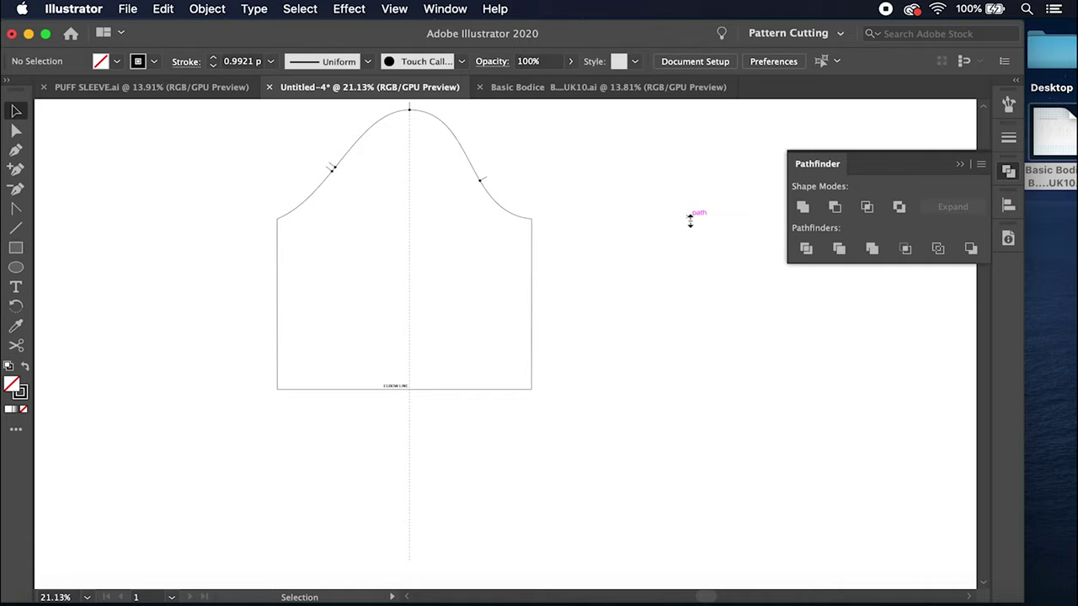
{"action": "left_click", "coordinate": [393, 389]}
{"action": "key", "text": "Delete"}
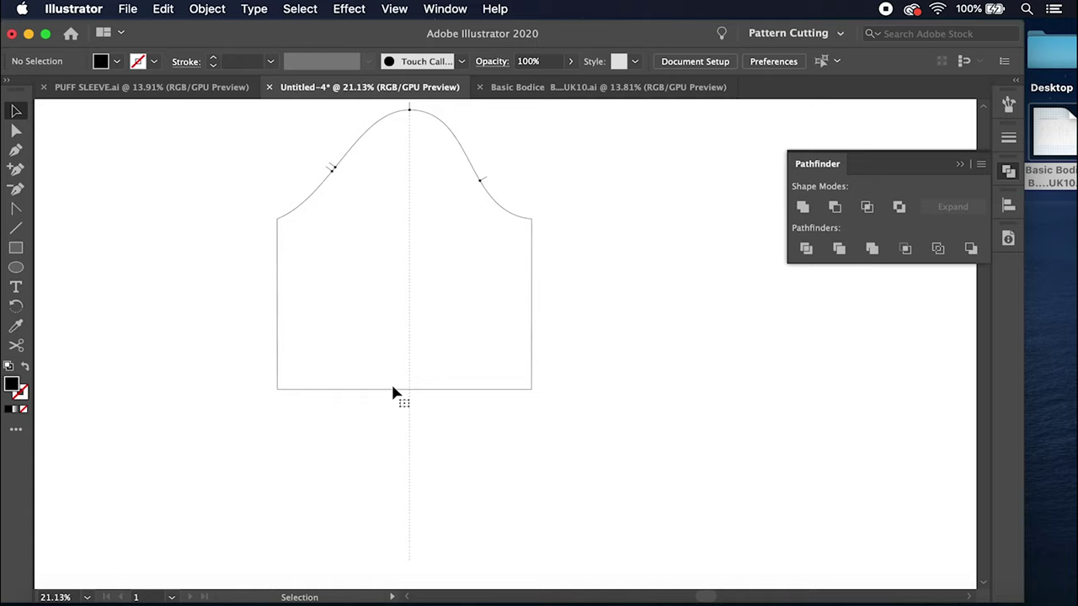
{"action": "left_click", "coordinate": [410, 380]}
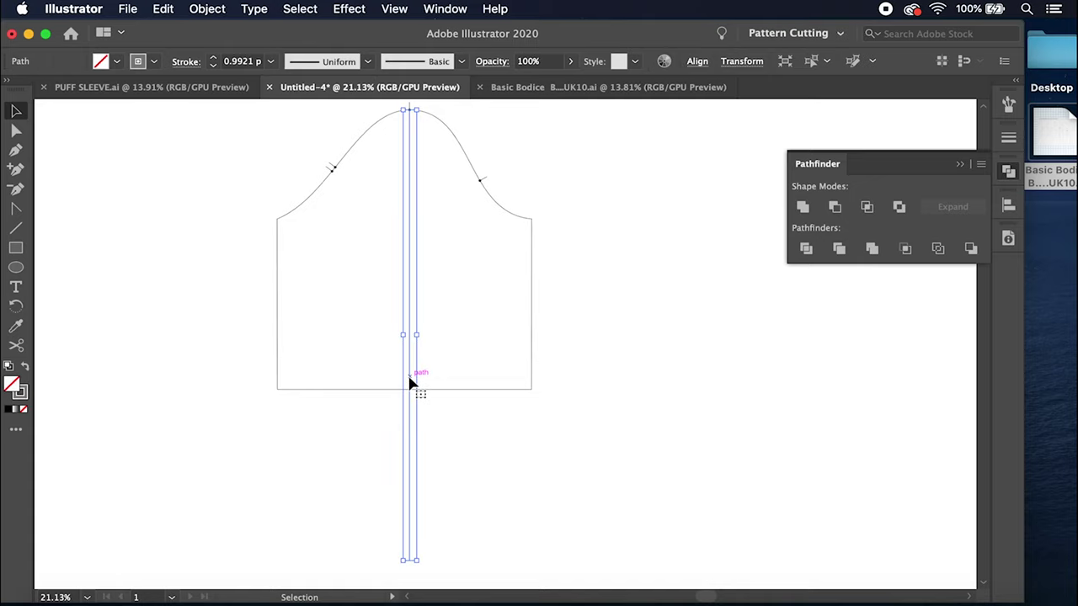
{"action": "key", "text": "Delete"}
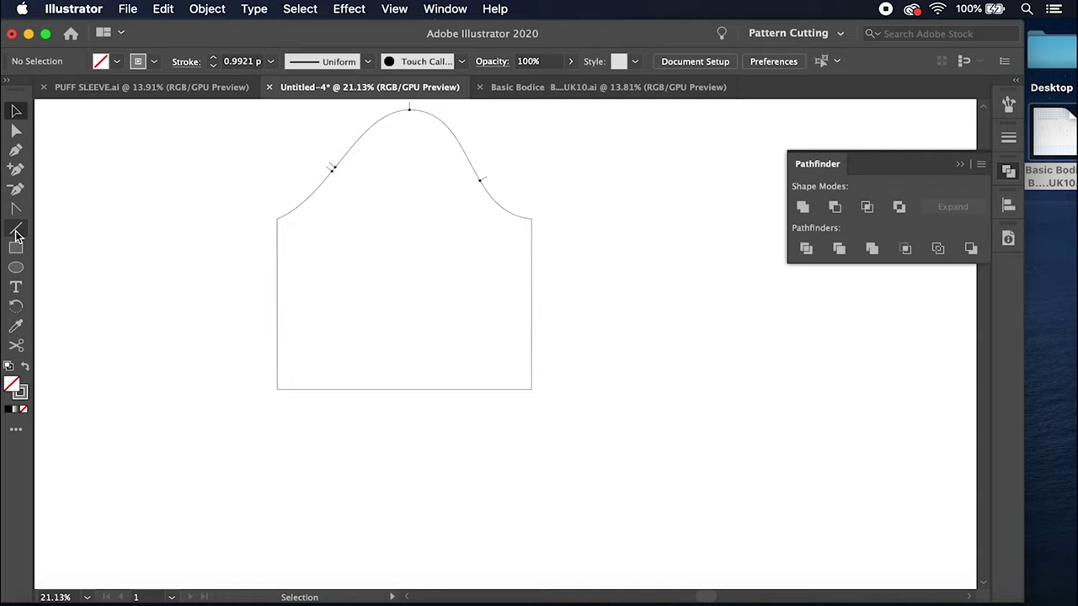
Step: Draw a straight line along the upper sleeve's bottom edge from corner to corner
{"action": "left_click", "coordinate": [15, 150]}
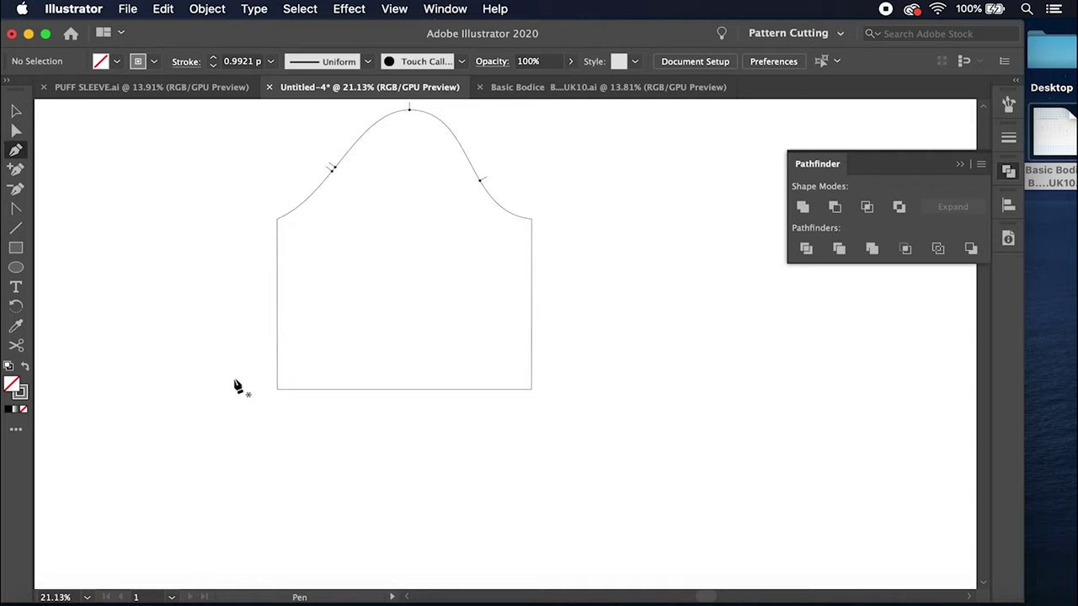
{"action": "left_click", "coordinate": [19, 230]}
{"action": "left_click_drag", "start_coordinate": [277, 390], "coordinate": [275, 390]}
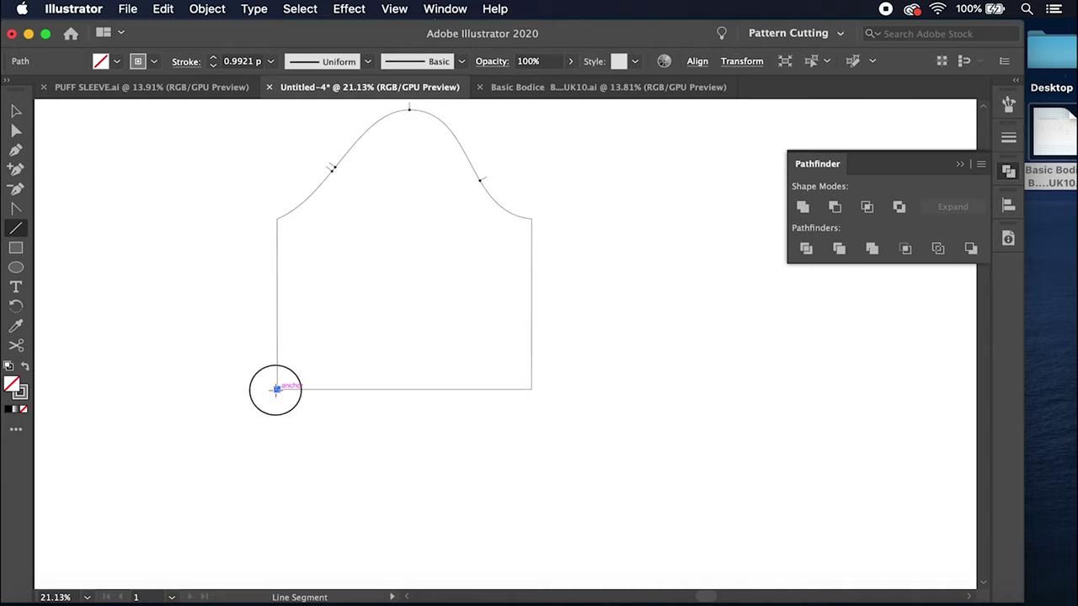
{"action": "left_click_drag", "start_coordinate": [277, 389], "coordinate": [530, 391]}
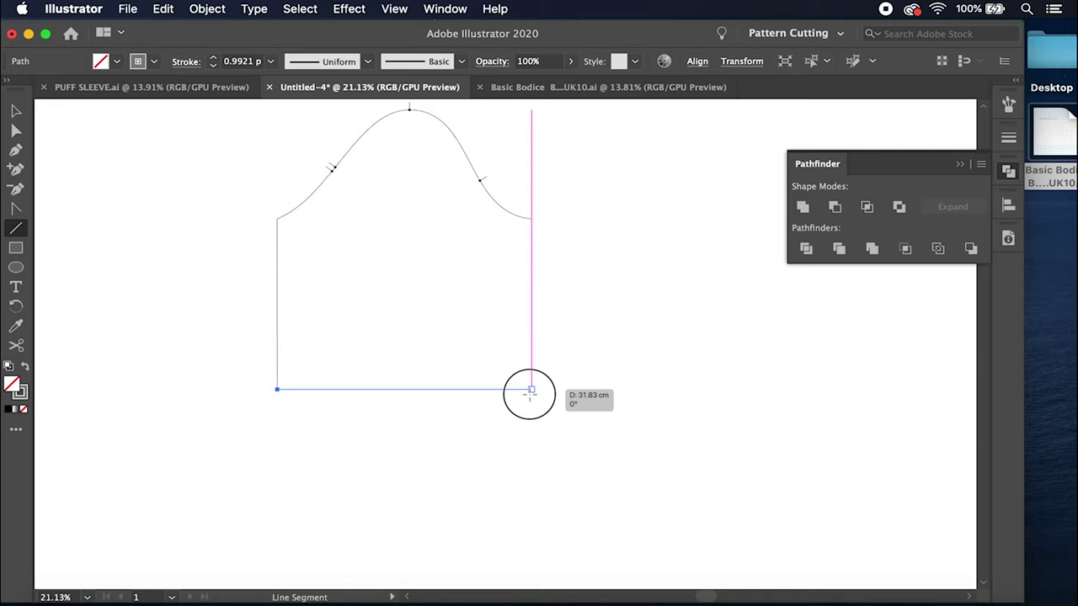
{"action": "left_click_drag", "start_coordinate": [531, 391], "coordinate": [530, 391]}
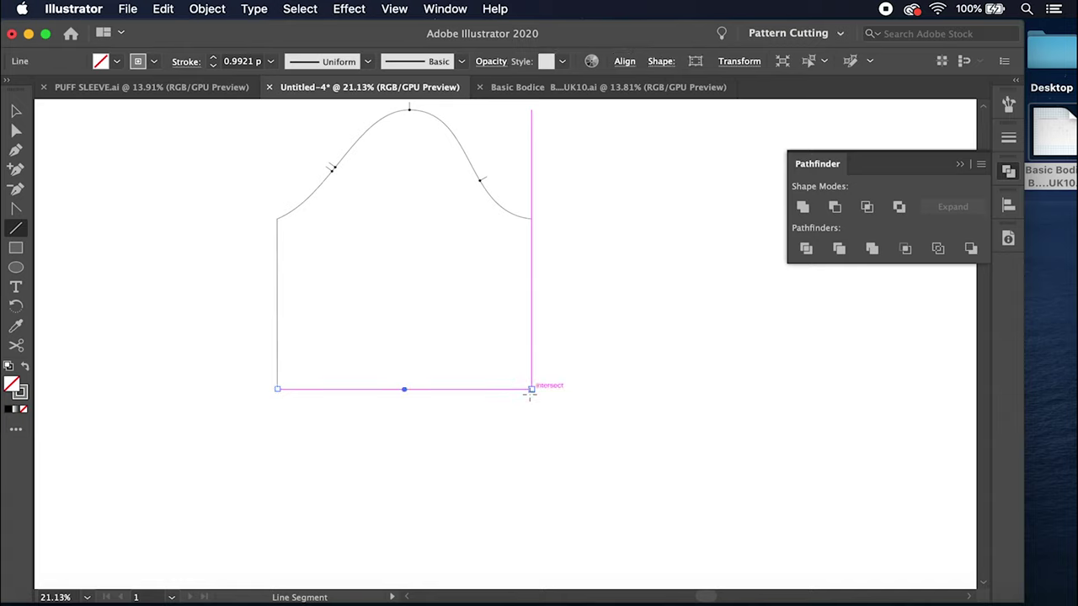
{"action": "left_click", "coordinate": [760, 600]}
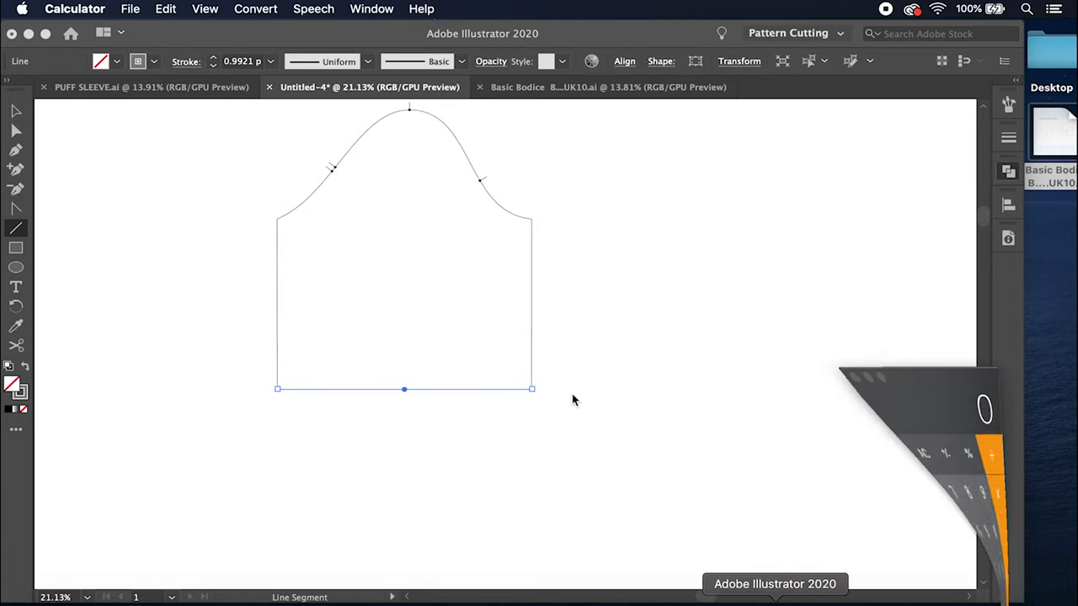
Step: Work out 31.83 − 28 = 3.83 in Calculator, then close it
{"action": "left_click", "coordinate": [921, 474]}
{"action": "left_click", "coordinate": [845, 476]}
{"action": "left_click", "coordinate": [942, 524]}
{"action": "left_click", "coordinate": [935, 518]}
{"action": "left_click", "coordinate": [868, 391]}
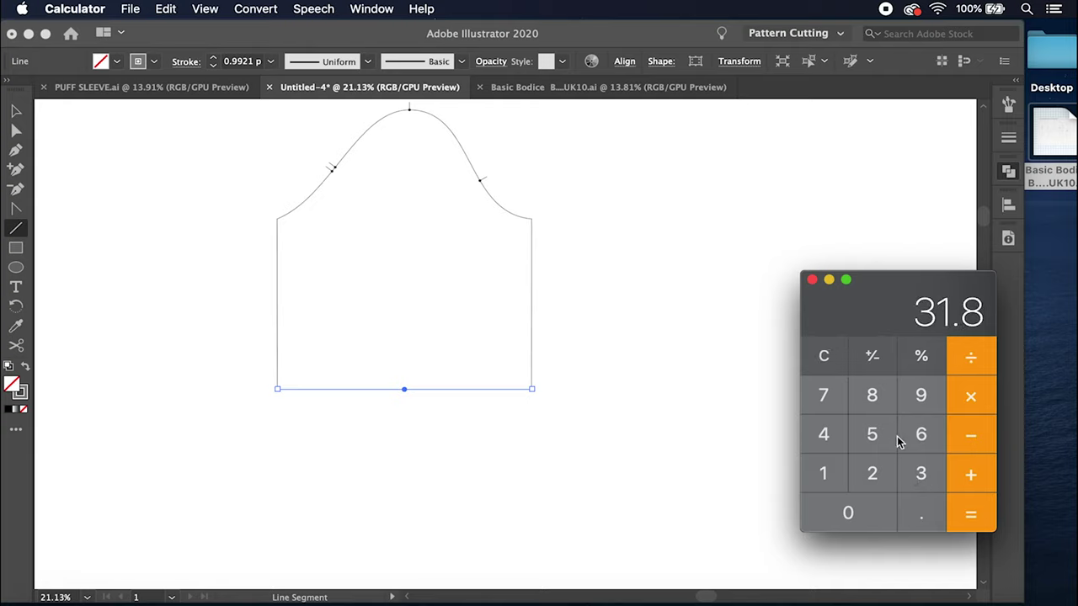
{"action": "left_click", "coordinate": [922, 476]}
{"action": "left_click", "coordinate": [972, 437]}
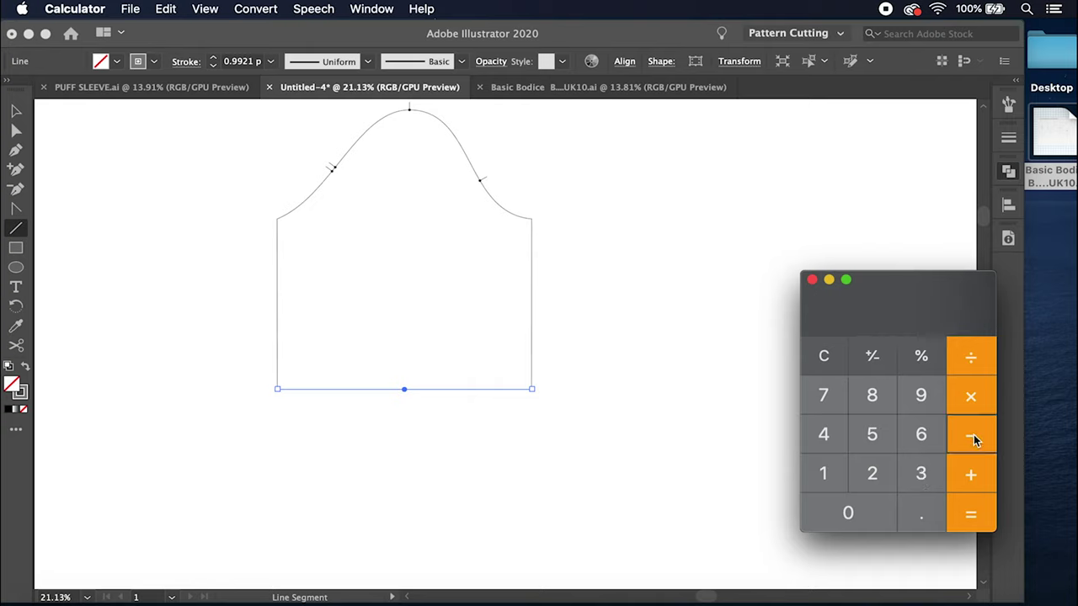
{"action": "left_click", "coordinate": [884, 477]}
{"action": "left_click", "coordinate": [876, 410]}
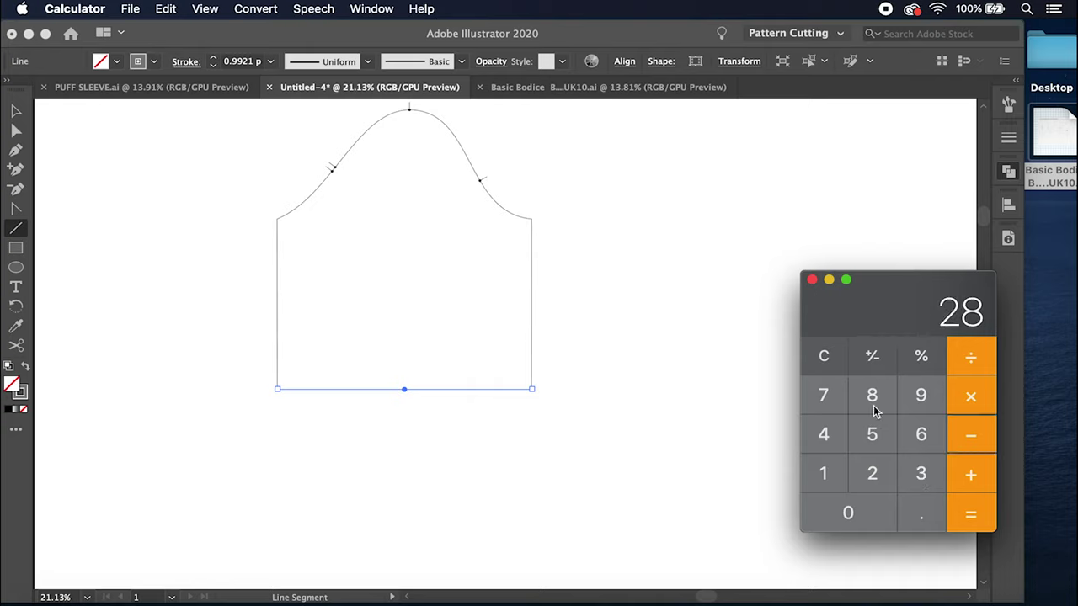
{"action": "left_click", "coordinate": [973, 520]}
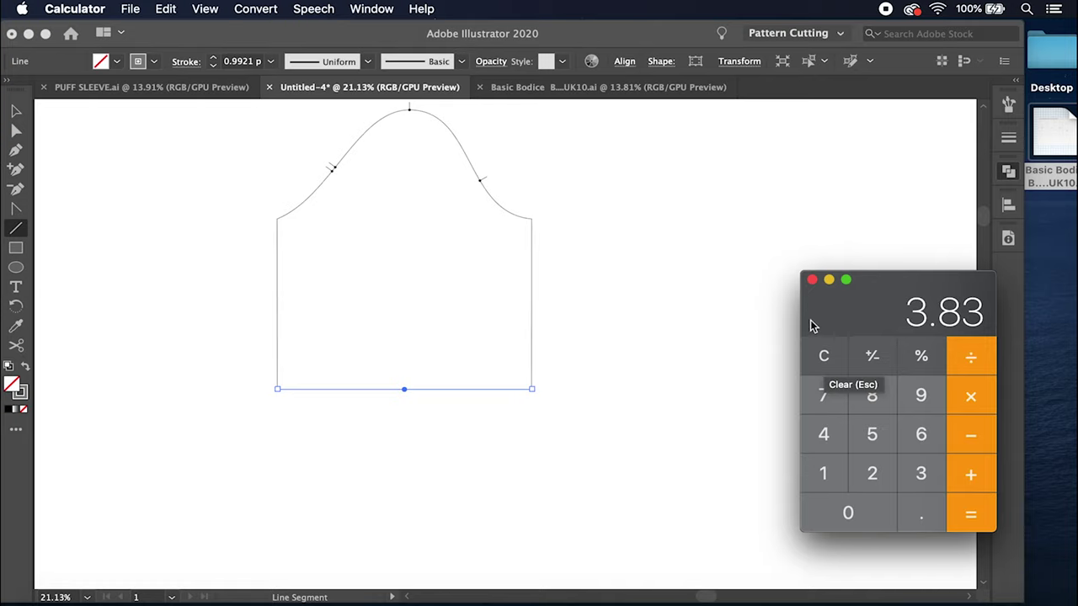
{"action": "left_click", "coordinate": [812, 280]}
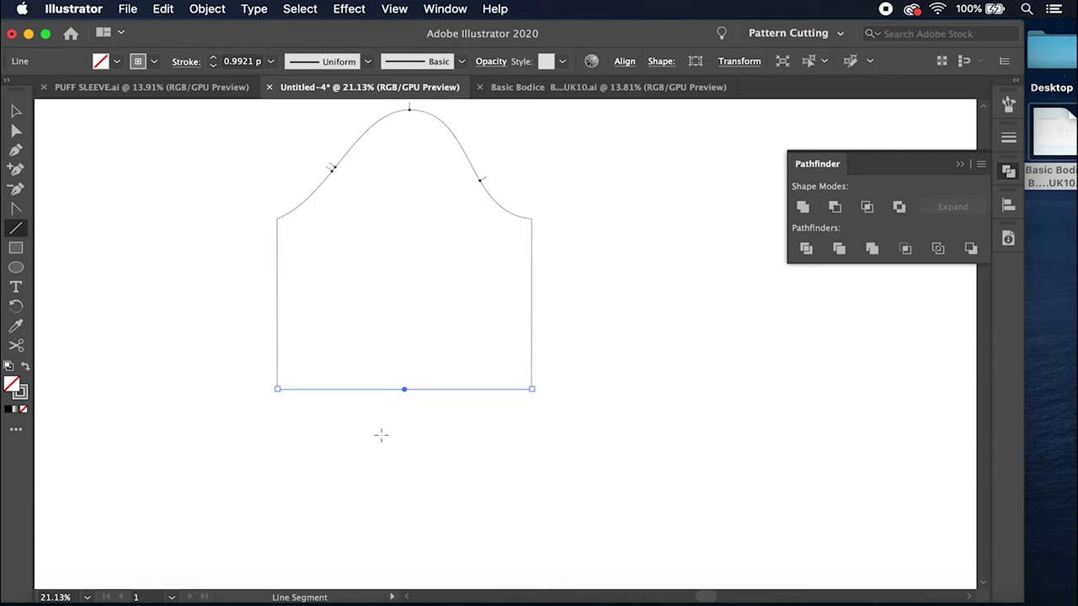
Step: Zoom in and draw a small circle centred on the sleeve's bottom-left corner
{"action": "key", "text": "super+shift+a"}
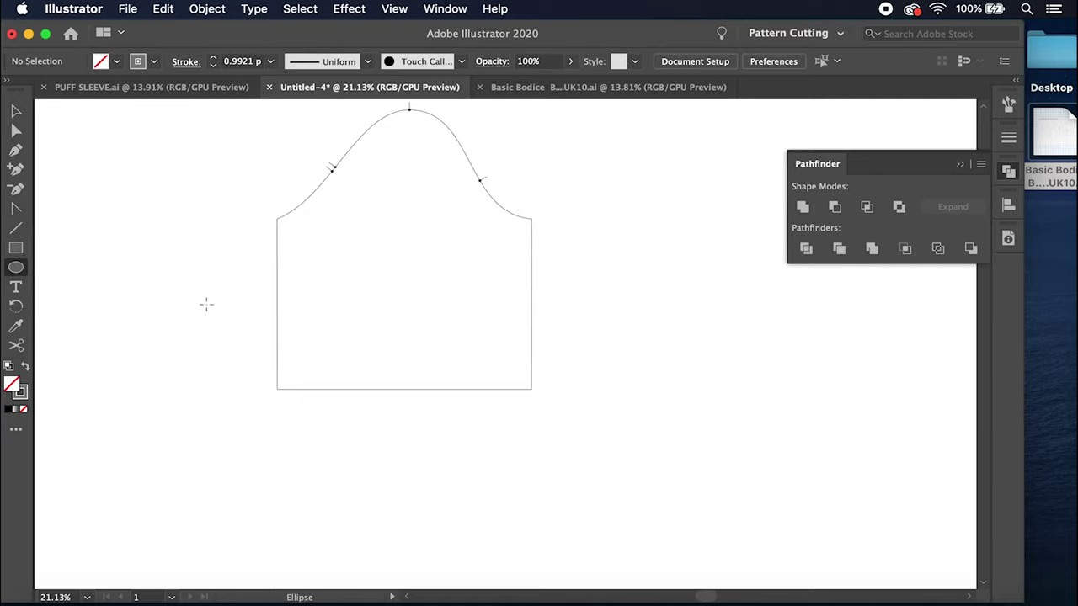
{"action": "scroll", "coordinate": [257, 366], "scroll_direction": "up", "scroll_amount": 5}
{"action": "scroll", "coordinate": [257, 366], "scroll_direction": "right", "scroll_amount": 2}
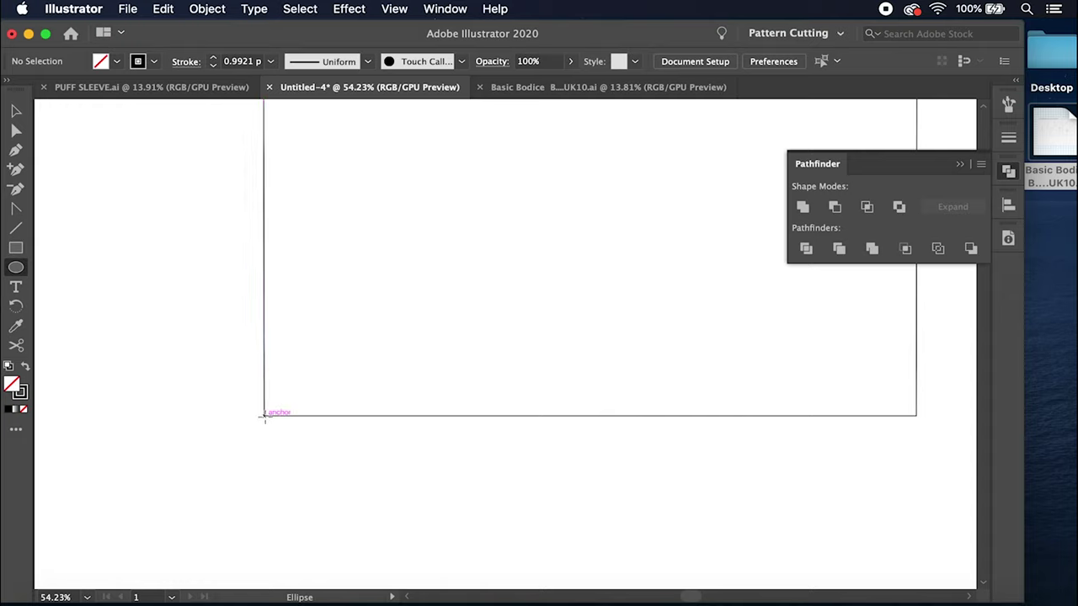
{"action": "left_click_drag", "start_coordinate": [264, 415], "coordinate": [264, 414]}
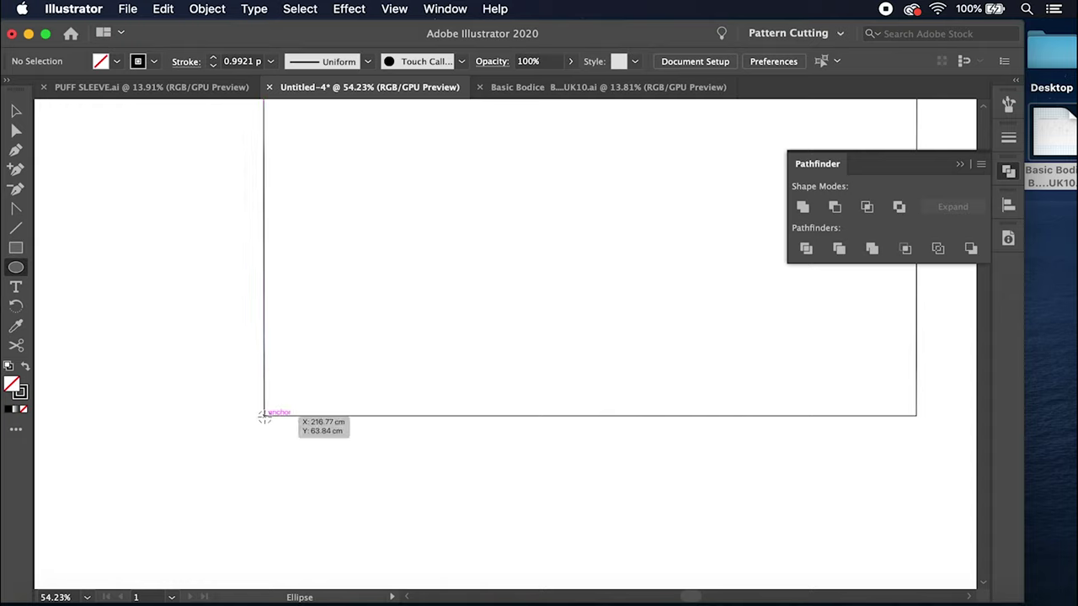
{"action": "left_click_drag", "start_coordinate": [263, 414], "coordinate": [270, 428]}
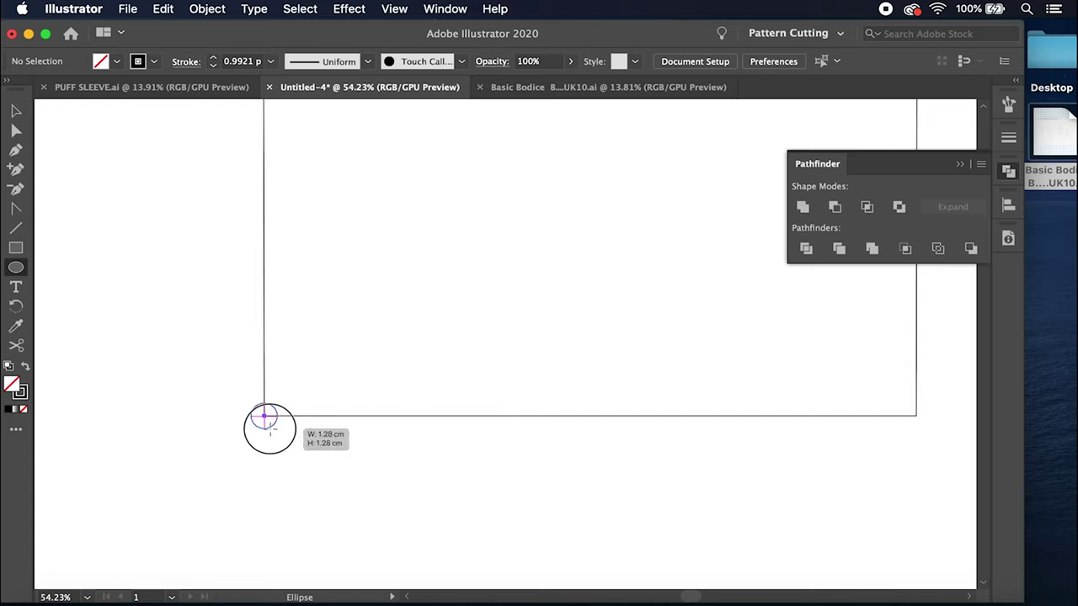
{"action": "mouse_move", "coordinate": [270, 428]}
{"action": "left_mouse_down"}
{"action": "mouse_move", "coordinate": [278, 440]}
{"action": "mouse_move", "coordinate": [263, 423]}
{"action": "mouse_move", "coordinate": [271, 433]}
{"action": "left_mouse_up"}
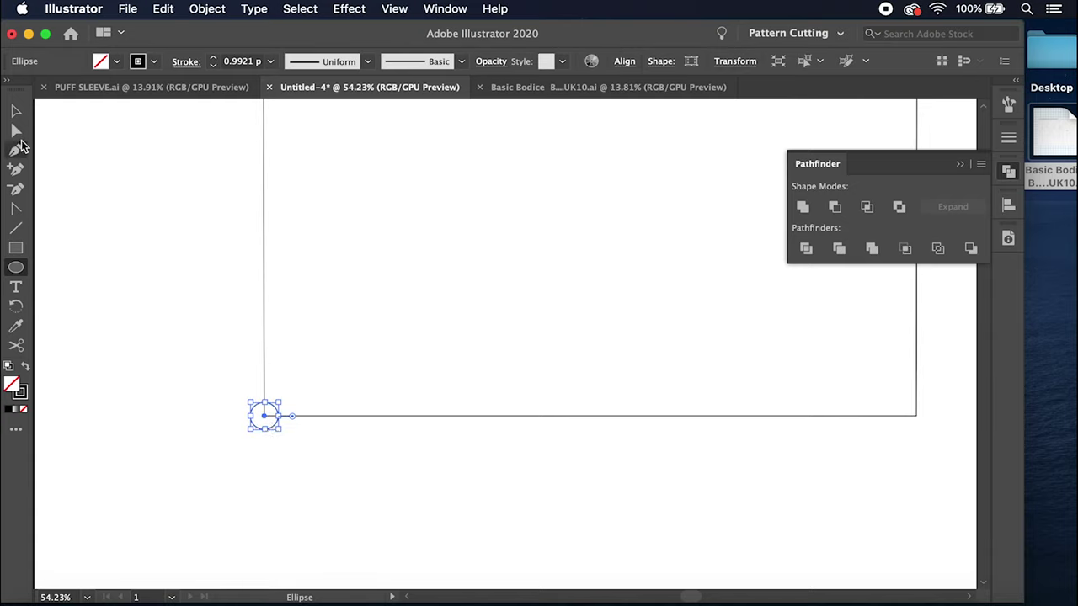
{"action": "left_click", "coordinate": [16, 116]}
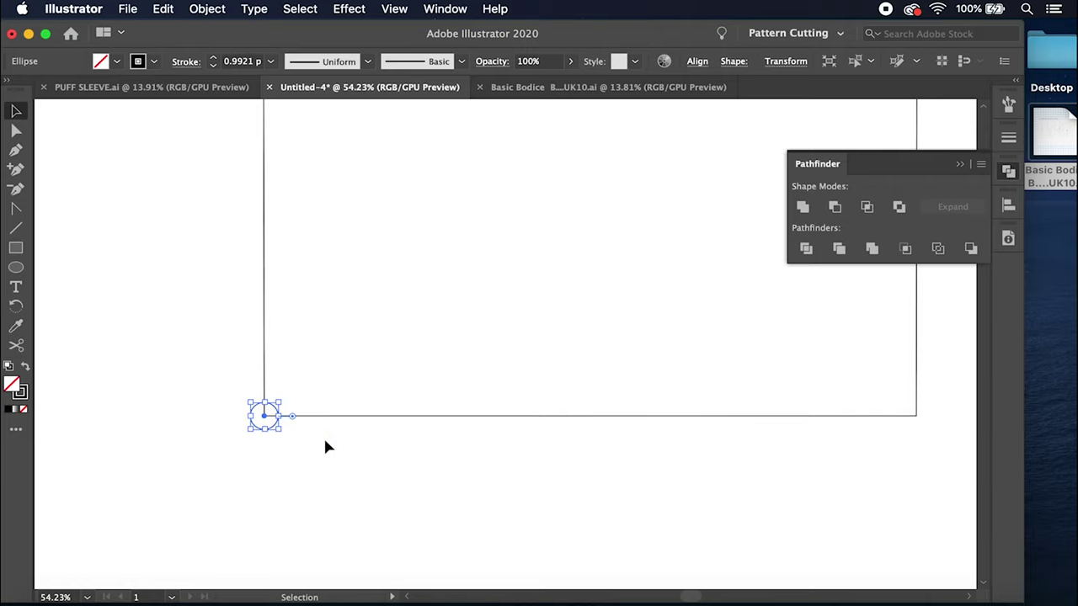
Step: Copy the corner circle 2 cm to the right using Move with Horizontal 2 cm, Vertical 0 cm
{"action": "key", "text": "Return"}
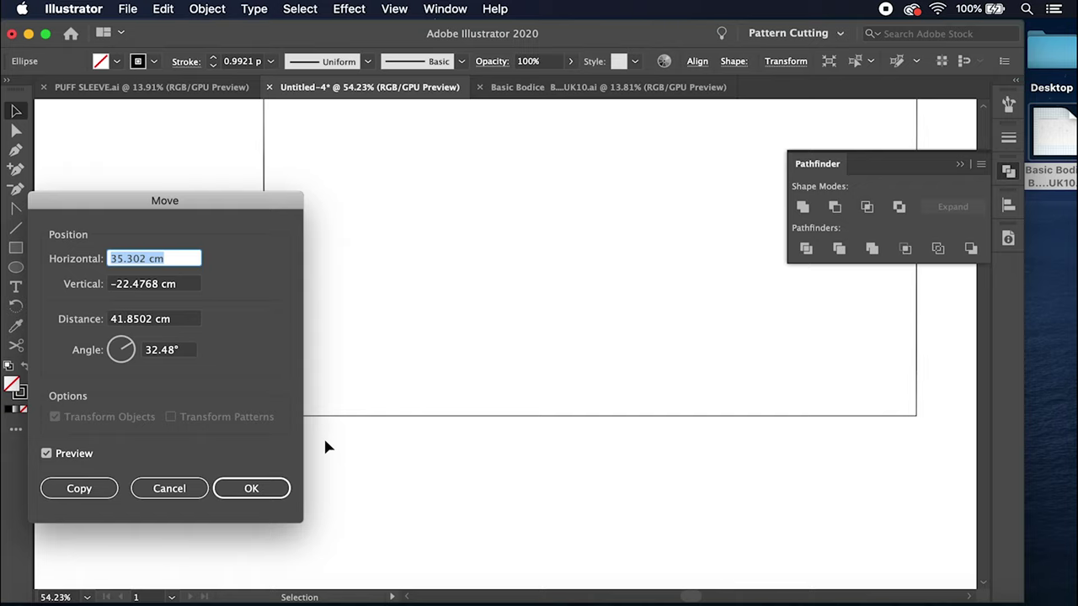
{"action": "left_click", "coordinate": [104, 495]}
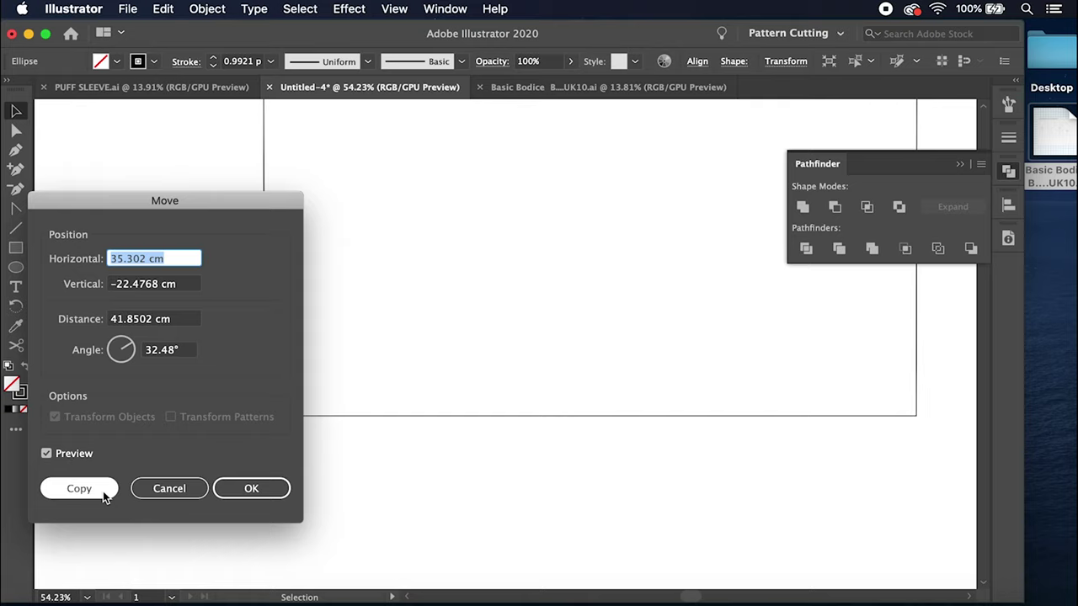
{"action": "type", "text": "2"}
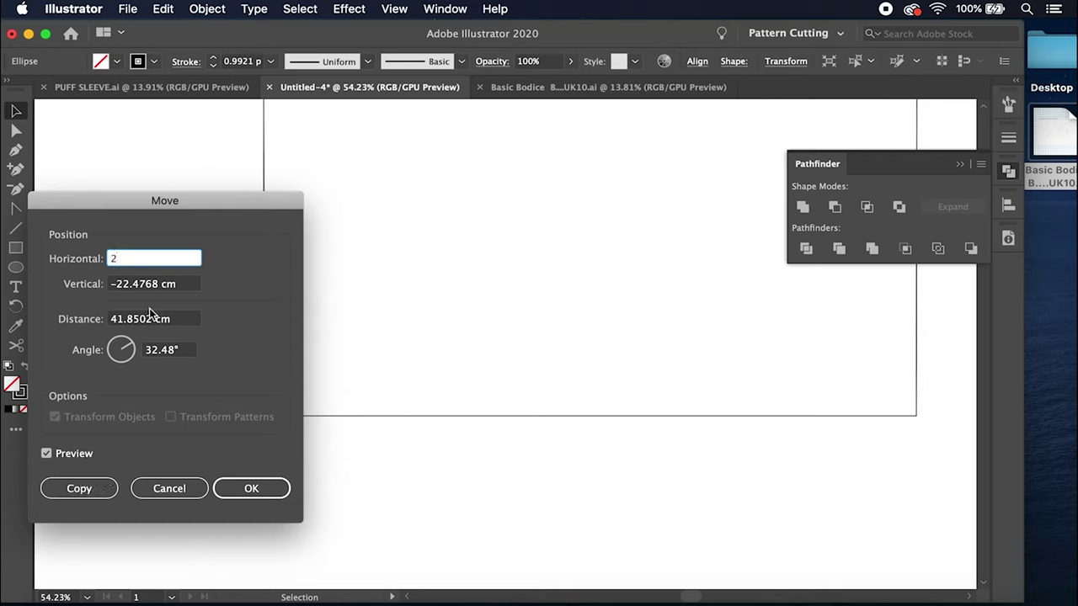
{"action": "key", "text": "Tab"}
{"action": "left_click_drag", "start_coordinate": [158, 283], "coordinate": [110, 284]}
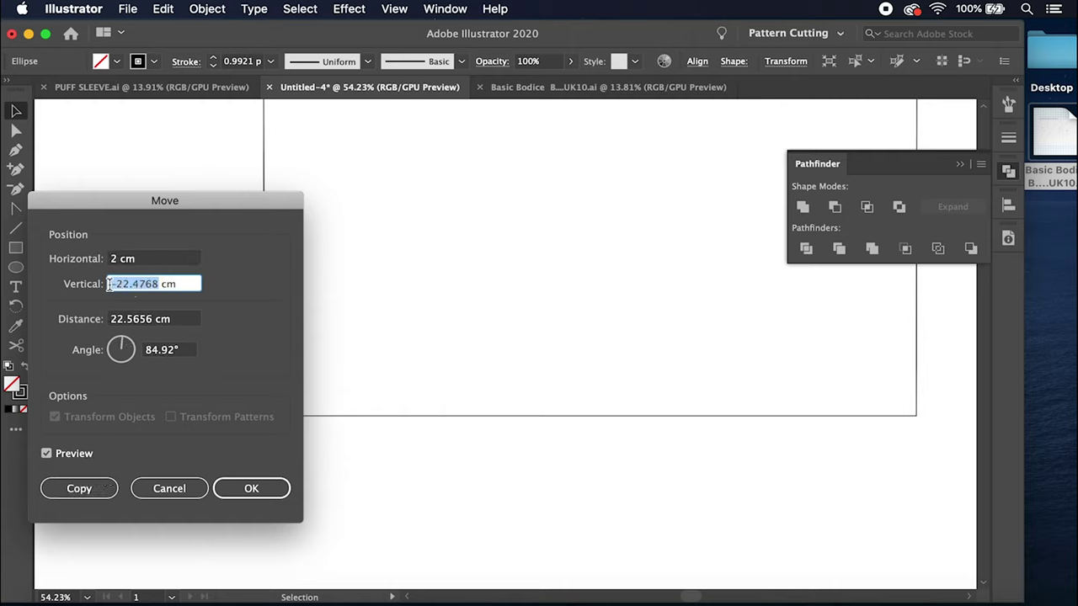
{"action": "type", "text": "0"}
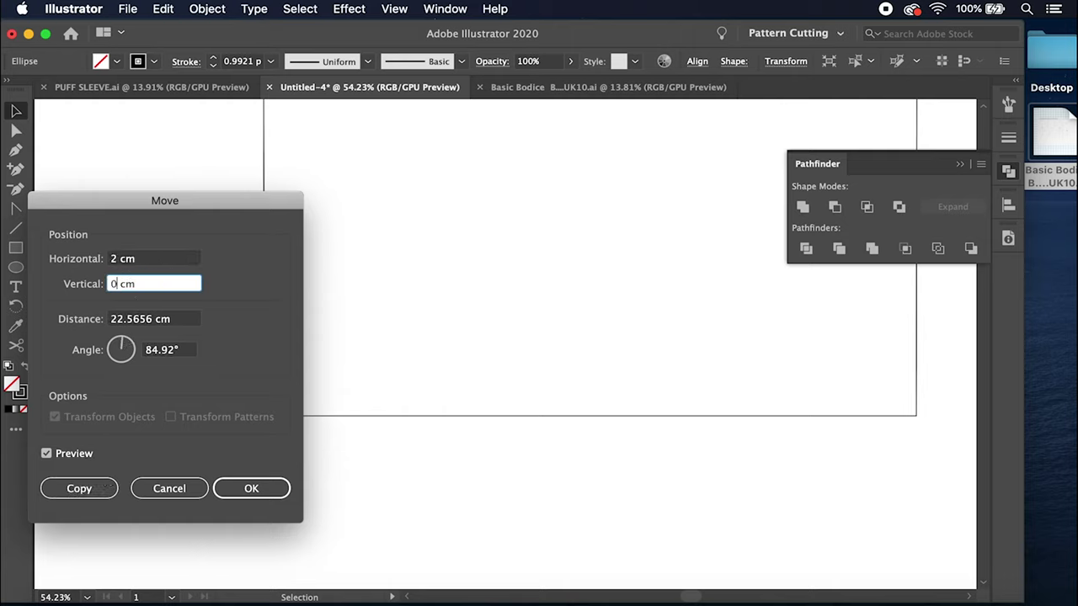
{"action": "left_click", "coordinate": [159, 352]}
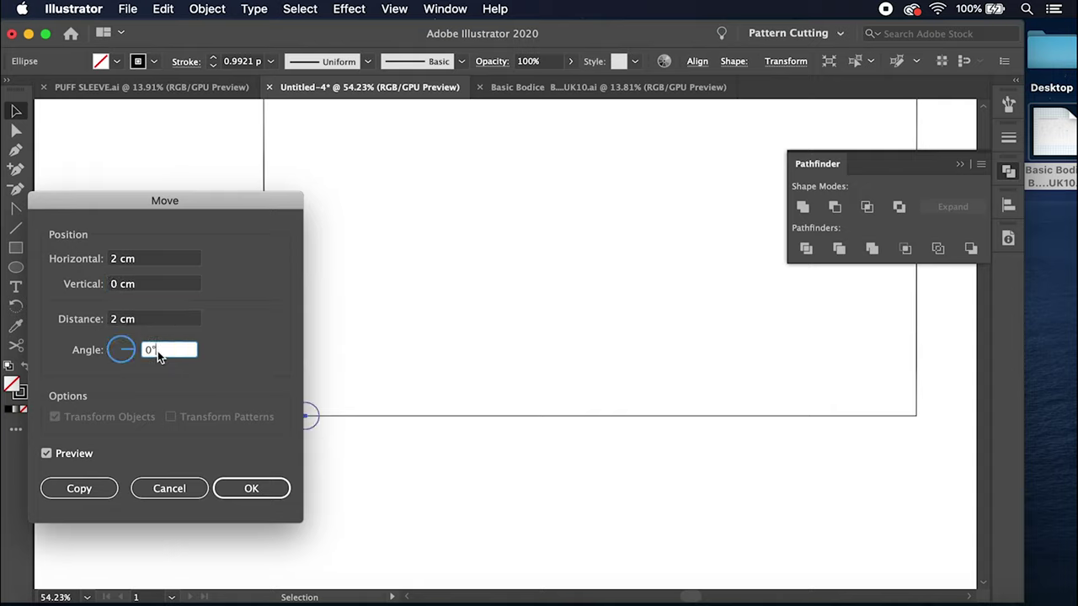
{"action": "left_click", "coordinate": [91, 491]}
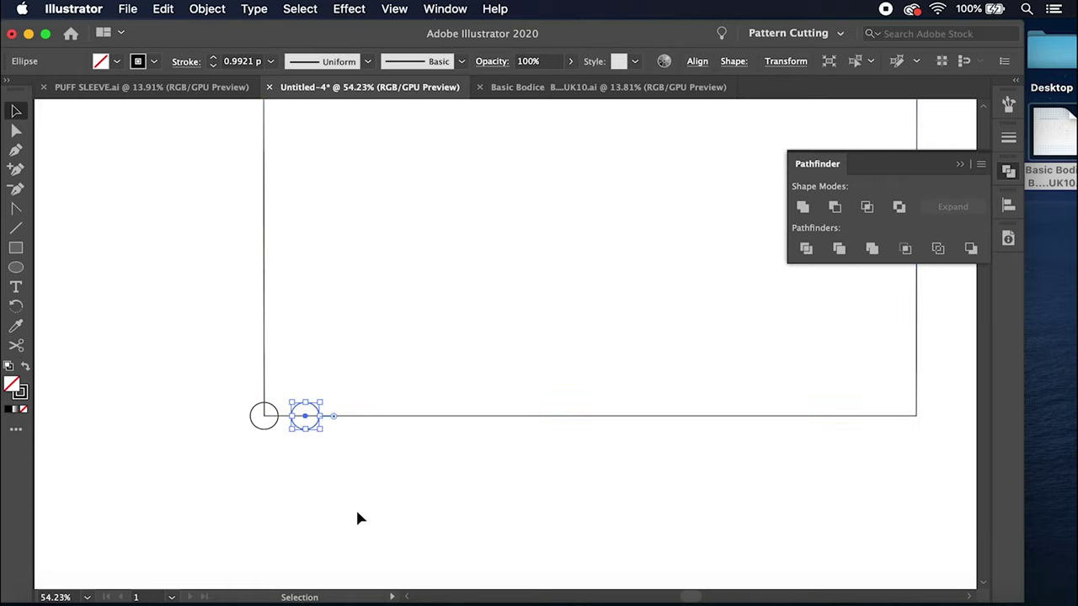
Step: Copy and paste another duplicate of the circle
{"action": "key", "text": "a"}
{"action": "key", "text": "v"}
{"action": "key", "text": "super+c"}
{"action": "key", "text": "super+v"}
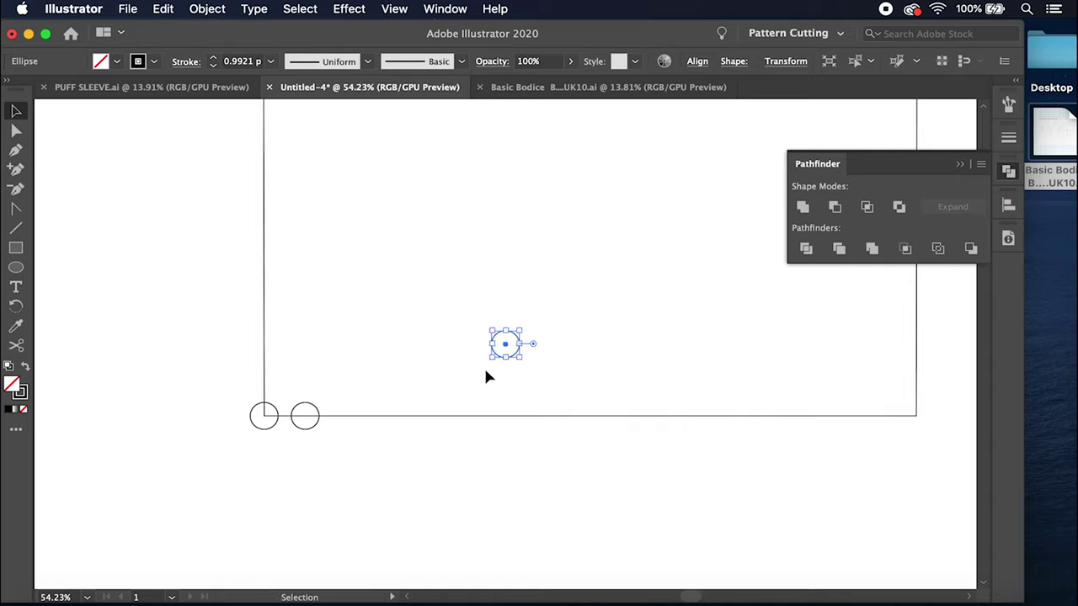
Step: Position the pasted circle centred on the bottom line's right end at the bottom-right corner
{"action": "left_click_drag", "start_coordinate": [506, 347], "coordinate": [918, 421]}
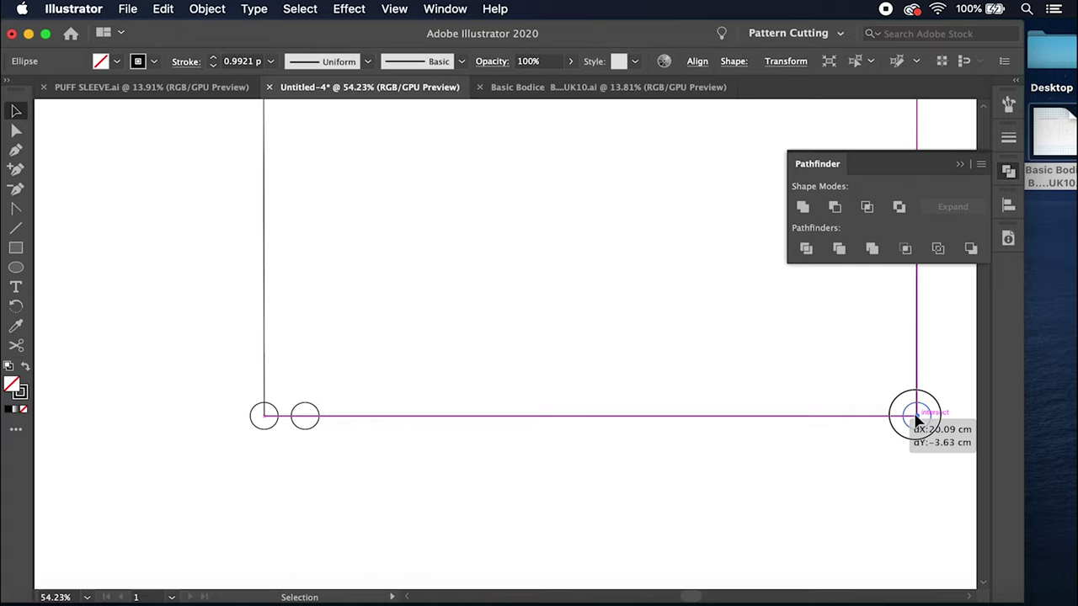
{"action": "left_click_drag", "start_coordinate": [917, 419], "coordinate": [920, 421]}
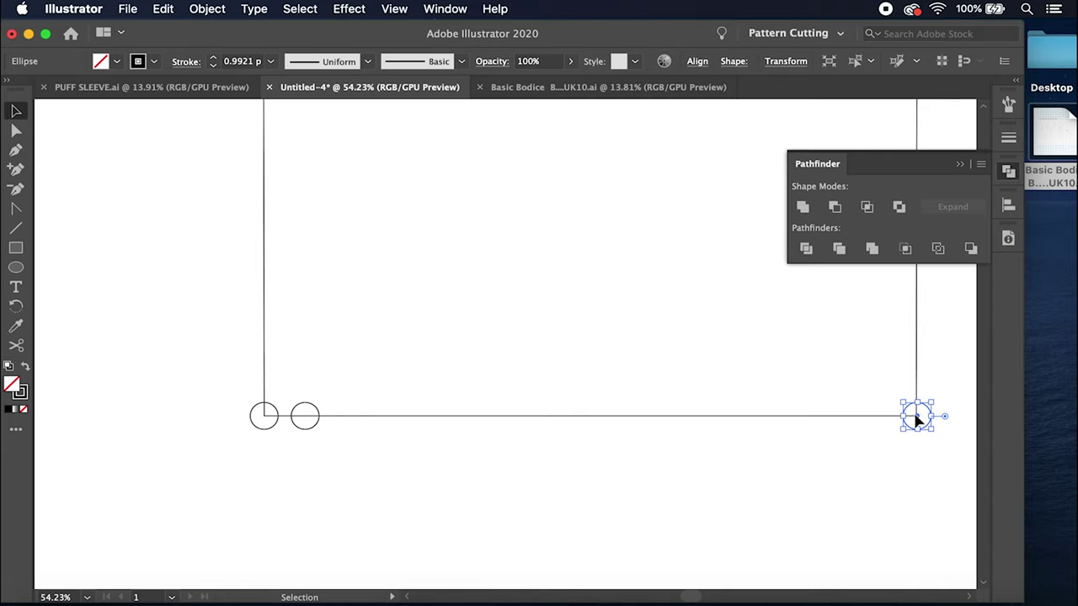
{"action": "scroll", "coordinate": [916, 414], "scroll_direction": "up", "scroll_amount": 10}
{"action": "scroll", "coordinate": [918, 416], "scroll_direction": "up", "scroll_amount": 4}
{"action": "scroll", "coordinate": [918, 416], "scroll_direction": "down", "scroll_amount": 4}
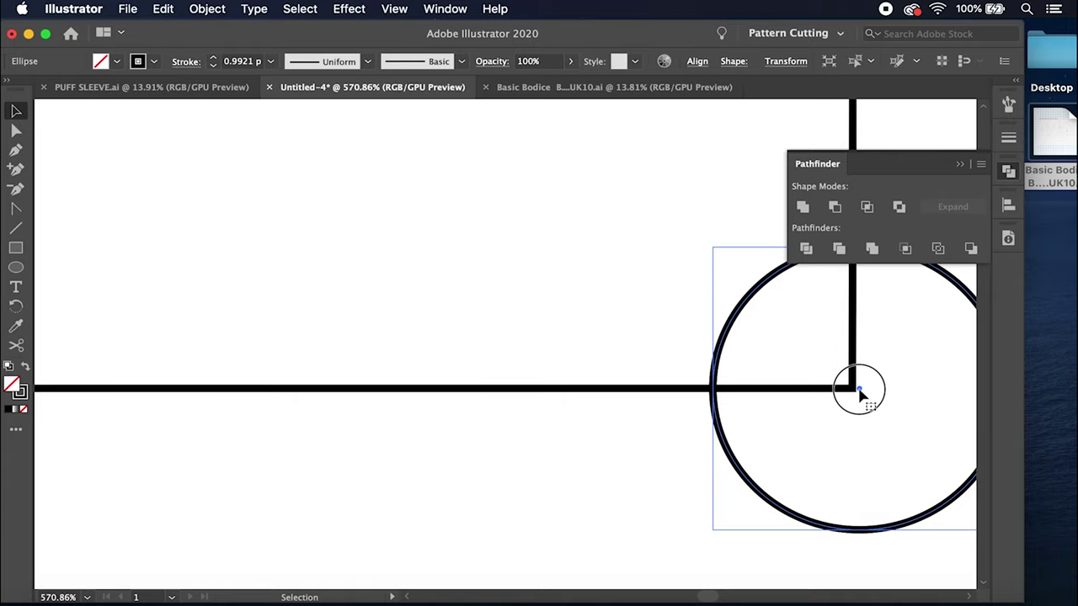
{"action": "left_click_drag", "start_coordinate": [859, 392], "coordinate": [853, 393]}
Step: Reselect the bottom-right corner circle and bring up its Move settings
{"action": "left_click", "coordinate": [713, 469]}
{"action": "scroll", "coordinate": [713, 469], "scroll_direction": "down", "scroll_amount": 3}
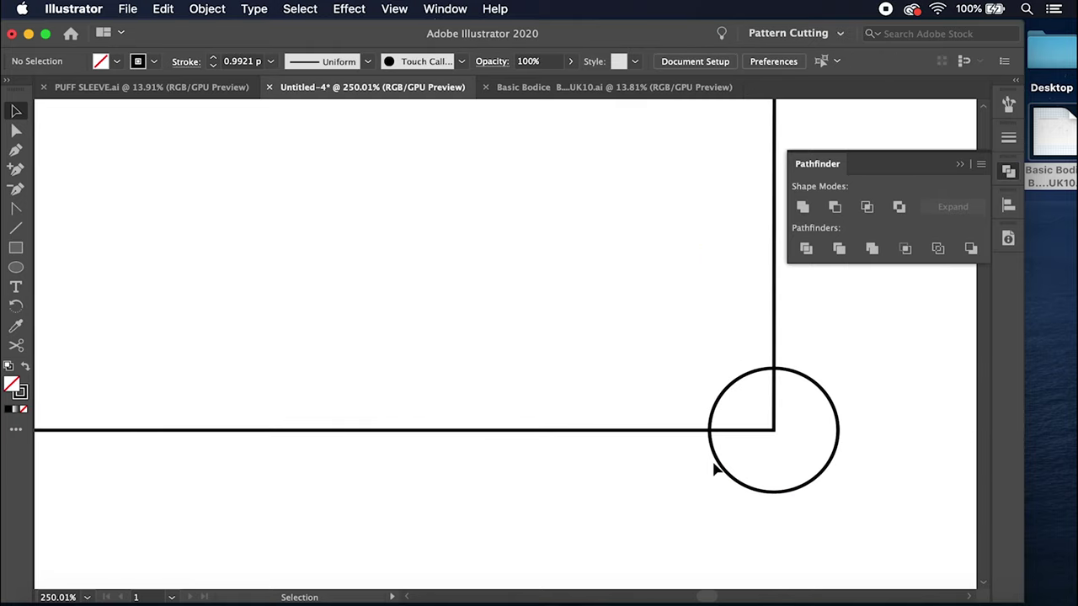
{"action": "left_click", "coordinate": [789, 495]}
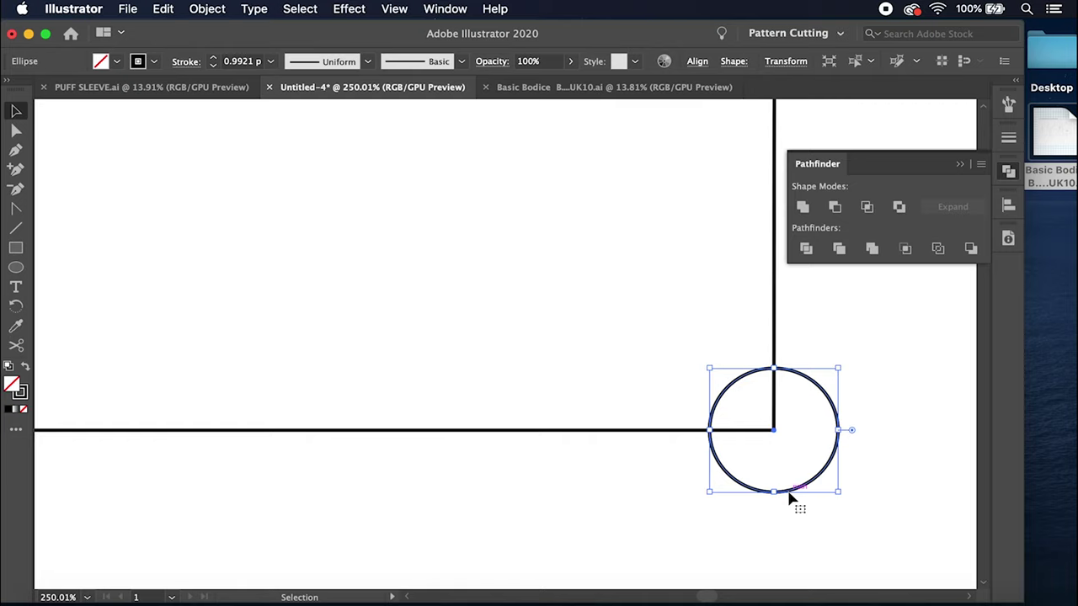
{"action": "key", "text": "Return"}
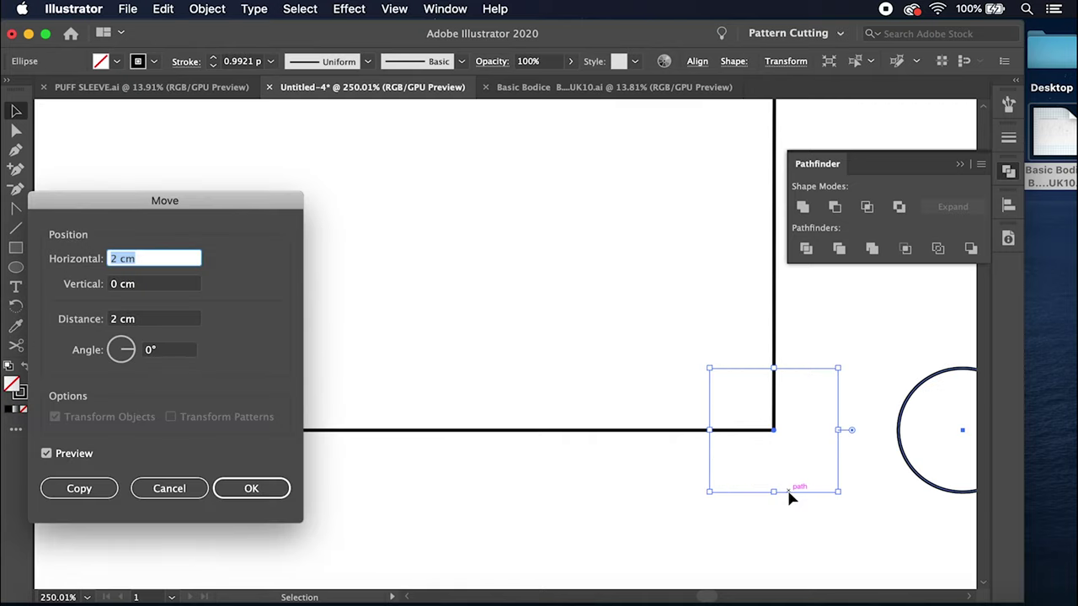
Step: Copy the corner circle 2 cm to the left with a -2 cm horizontal move
{"action": "left_click", "coordinate": [110, 260]}
{"action": "type", "text": "-"}
{"action": "left_click", "coordinate": [67, 490]}
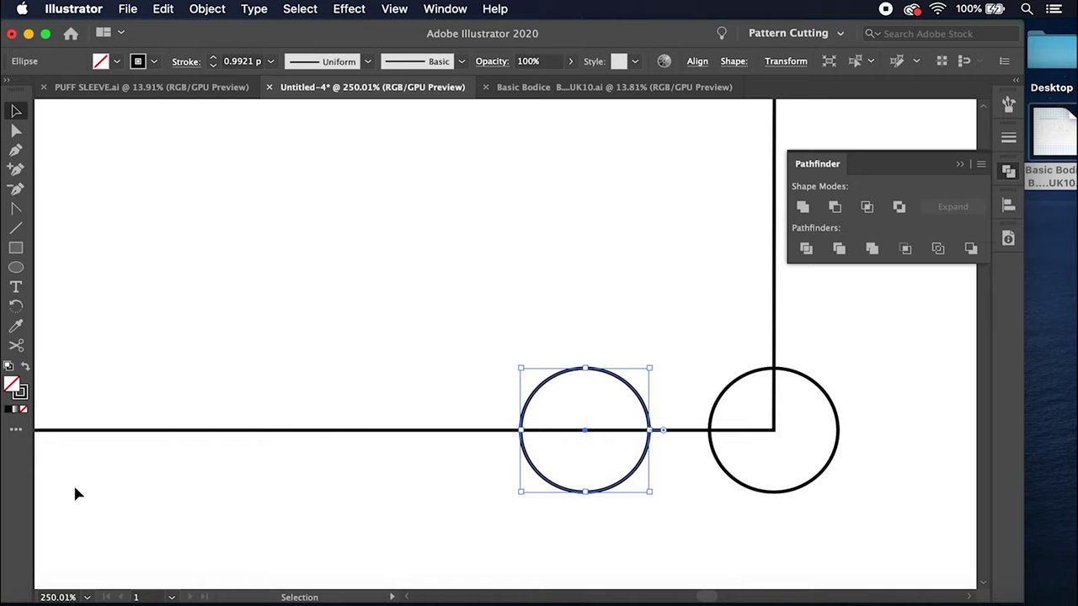
Step: Drag the sleeve's bottom-right corner anchor 2 cm inward onto its inner circle
{"action": "left_click", "coordinate": [12, 133]}
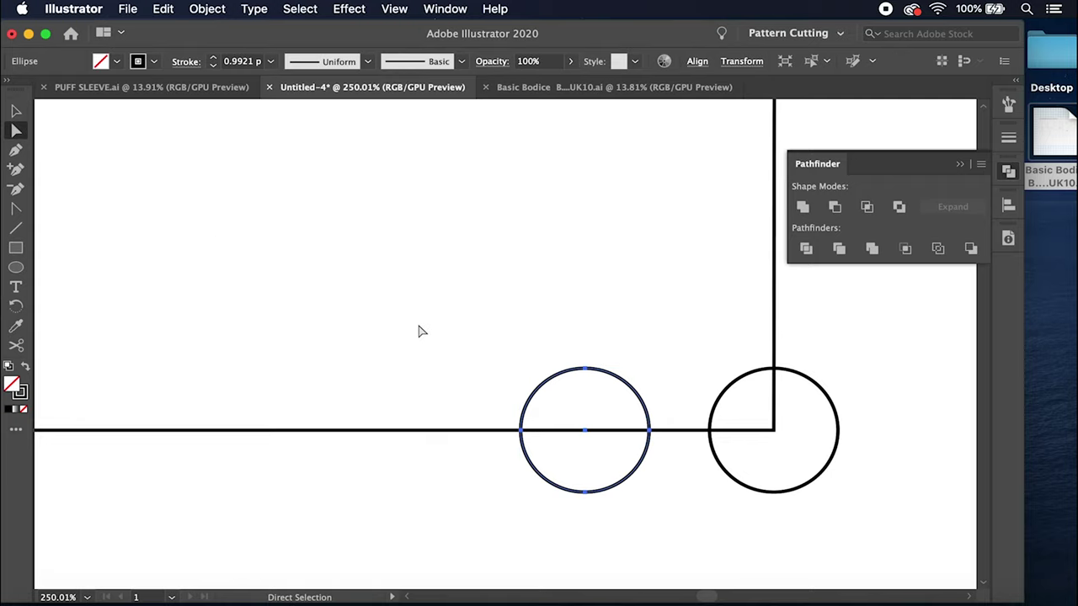
{"action": "scroll", "coordinate": [775, 430], "scroll_direction": "down", "scroll_amount": 5}
{"action": "left_click_drag", "start_coordinate": [775, 430], "coordinate": [782, 379]}
{"action": "key", "text": "super+z"}
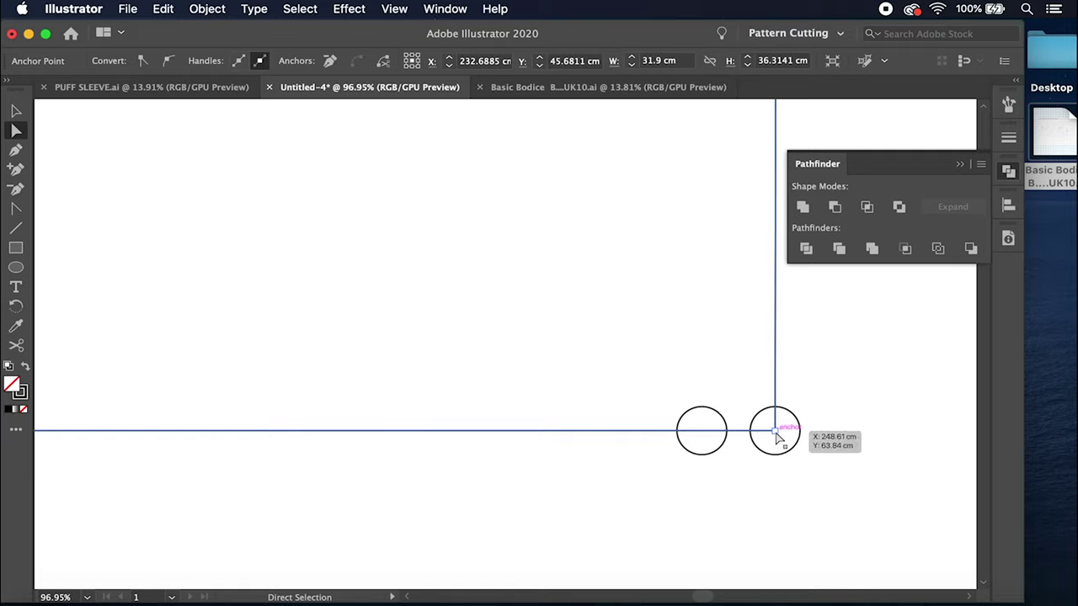
{"action": "left_click_drag", "start_coordinate": [774, 432], "coordinate": [706, 435]}
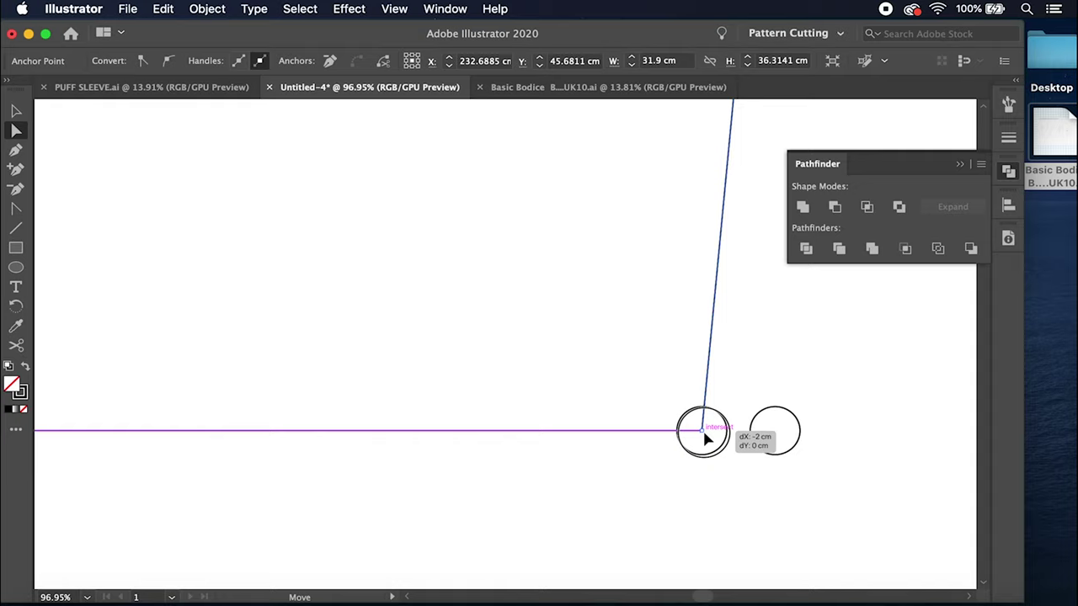
{"action": "left_click_drag", "start_coordinate": [706, 437], "coordinate": [706, 438]}
{"action": "scroll", "coordinate": [306, 387], "scroll_direction": "down", "scroll_amount": 3}
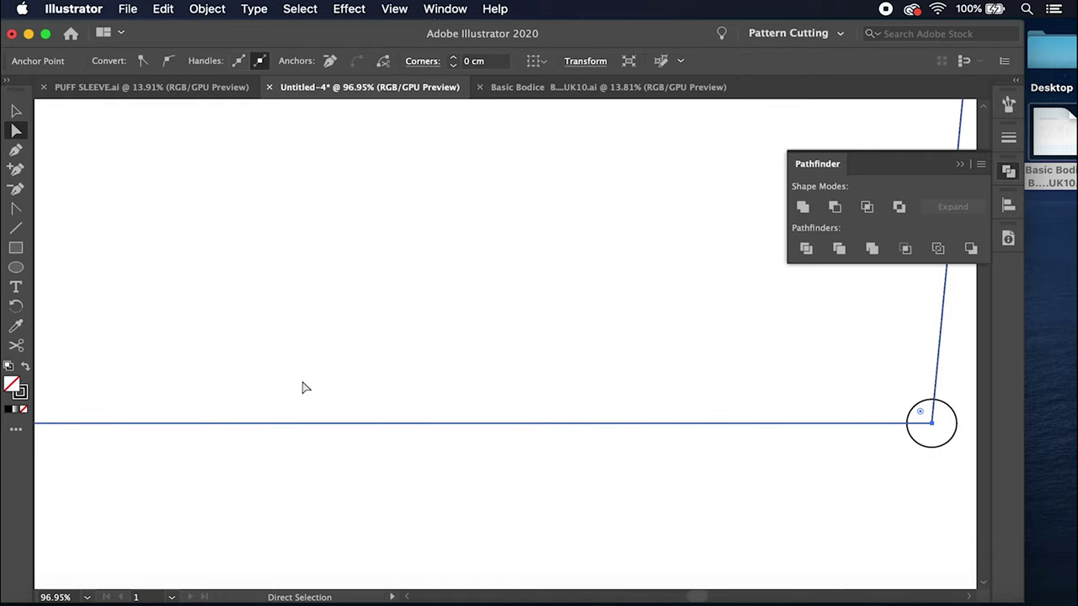
Step: Drag the sleeve's bottom-left corner anchor 2 cm inward onto its inner circle
{"action": "key", "text": "super+a"}
{"action": "scroll", "coordinate": [303, 385], "scroll_direction": "left", "scroll_amount": 2}
{"action": "scroll", "coordinate": [189, 426], "scroll_direction": "up", "scroll_amount": 4}
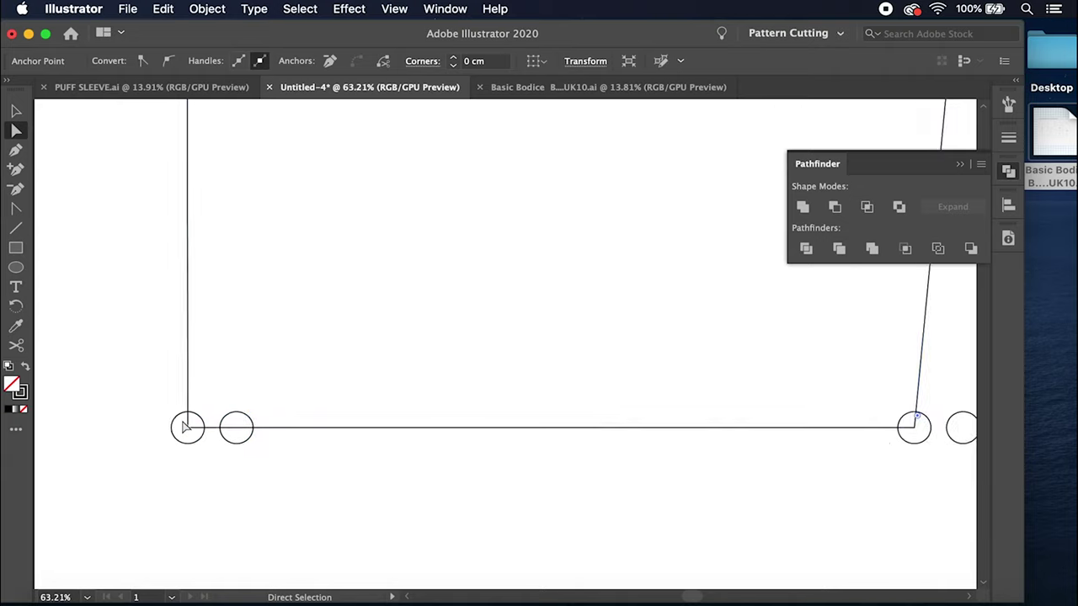
{"action": "left_click", "coordinate": [190, 403]}
{"action": "left_click", "coordinate": [191, 432]}
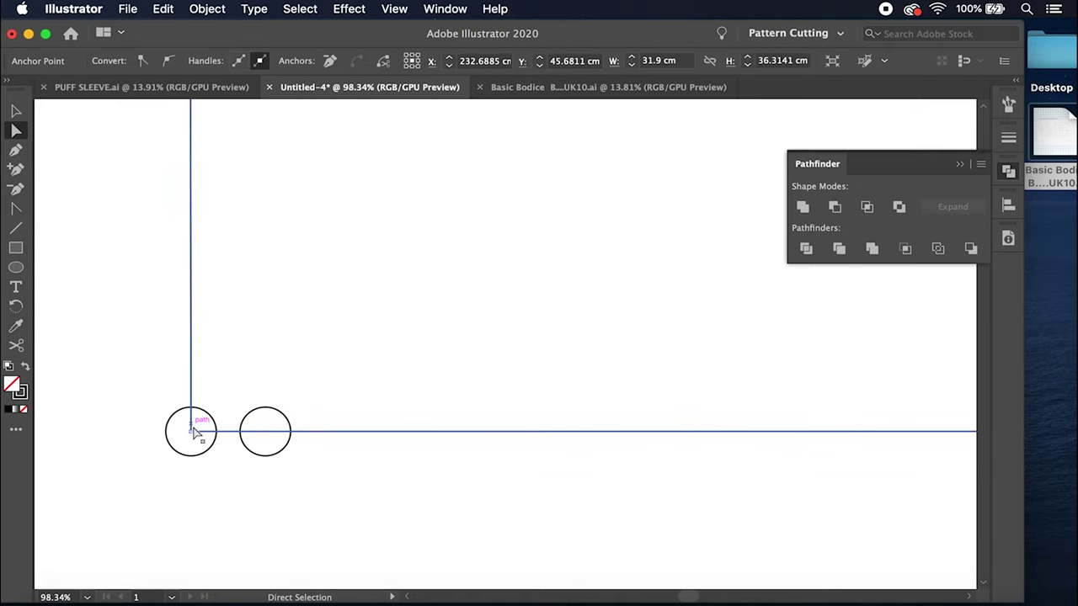
{"action": "left_click_drag", "start_coordinate": [191, 433], "coordinate": [266, 436]}
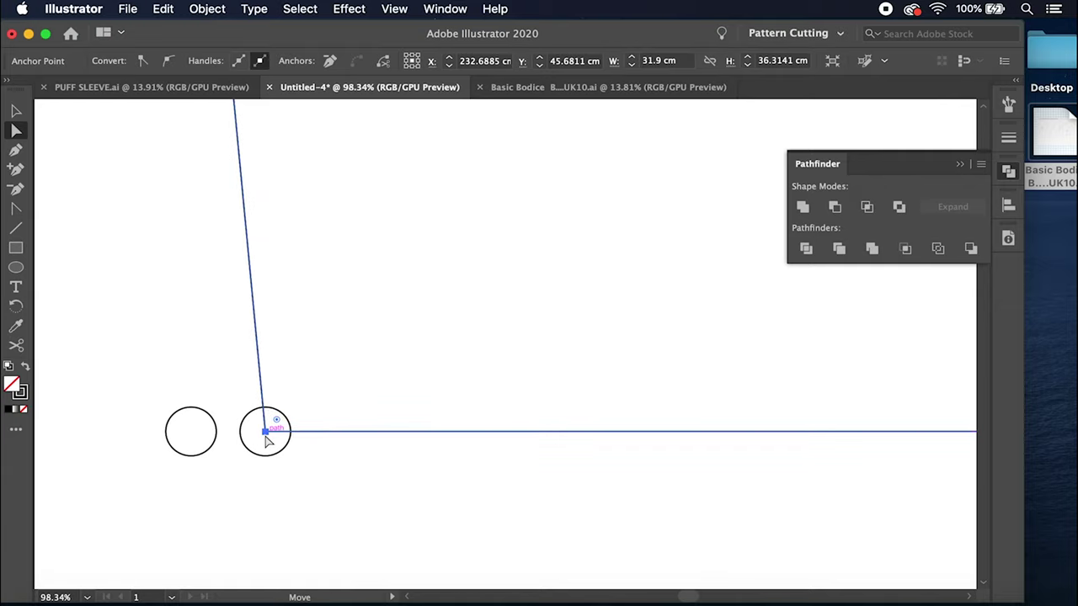
{"action": "scroll", "coordinate": [399, 424], "scroll_direction": "down", "scroll_amount": 4}
{"action": "scroll", "coordinate": [399, 423], "scroll_direction": "down", "scroll_amount": 2}
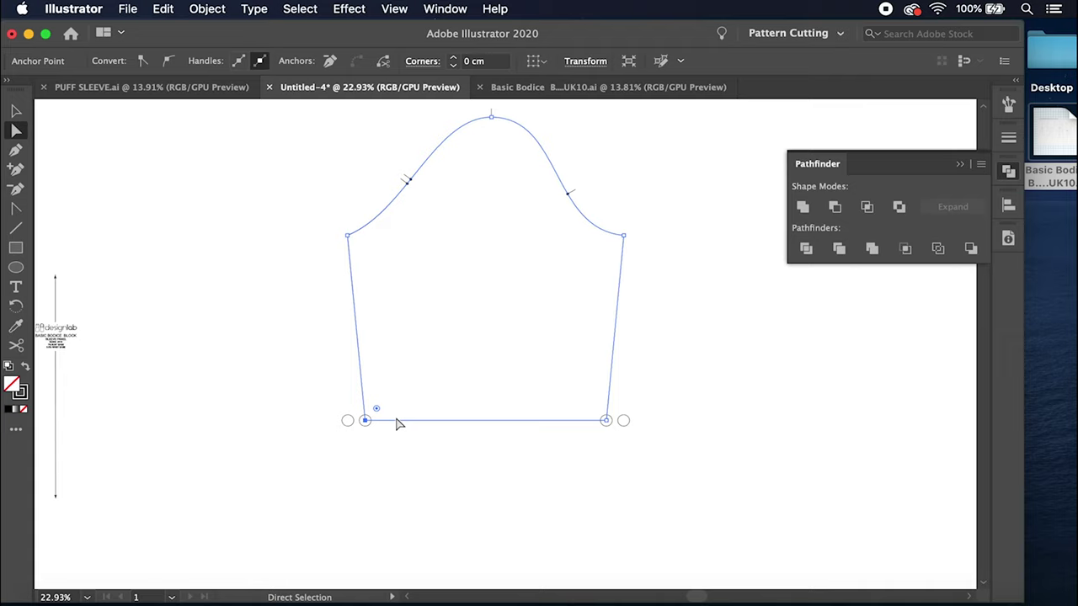
Step: Delete the helper circles at both hem corners and fit the whole sleeve in view
{"action": "key", "text": "v"}
{"action": "left_click", "coordinate": [625, 421]}
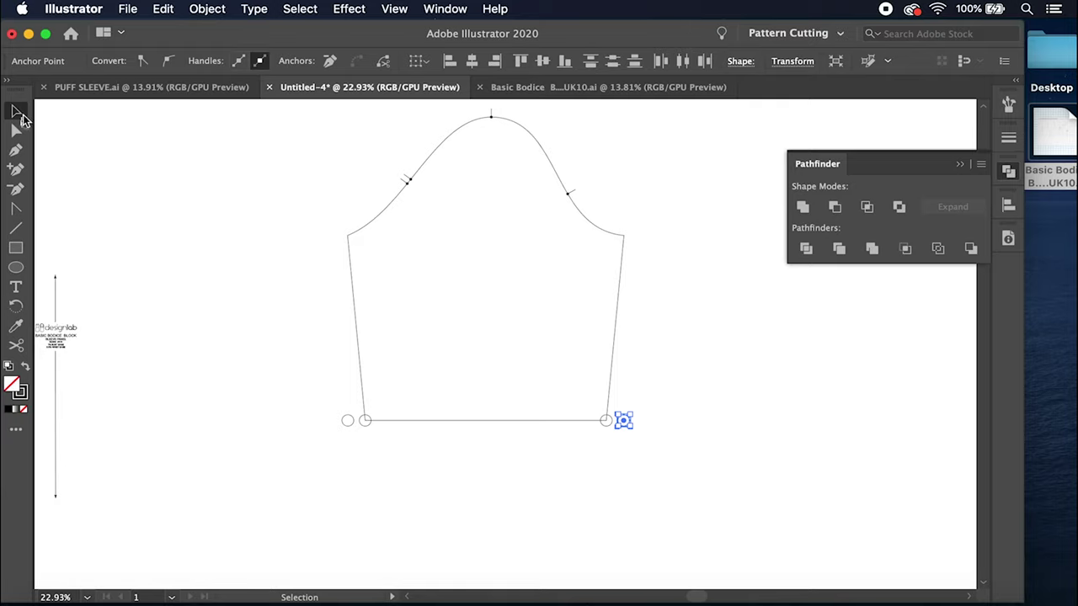
{"action": "key", "text": "super+equal"}
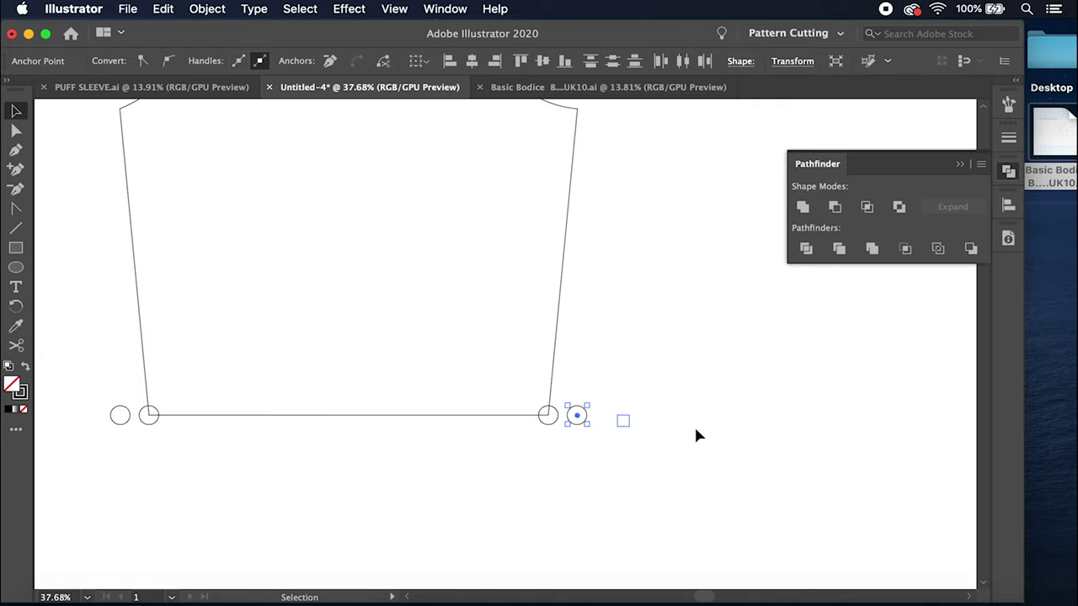
{"action": "left_click", "coordinate": [686, 359]}
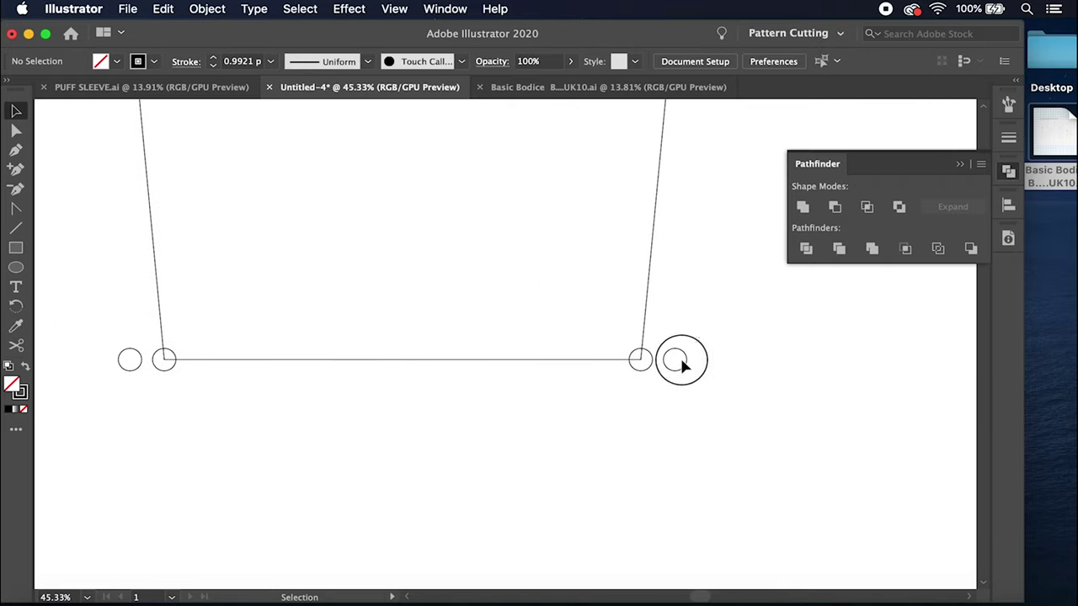
{"action": "key", "text": "Delete"}
{"action": "left_click", "coordinate": [650, 371]}
{"action": "key", "text": "Delete"}
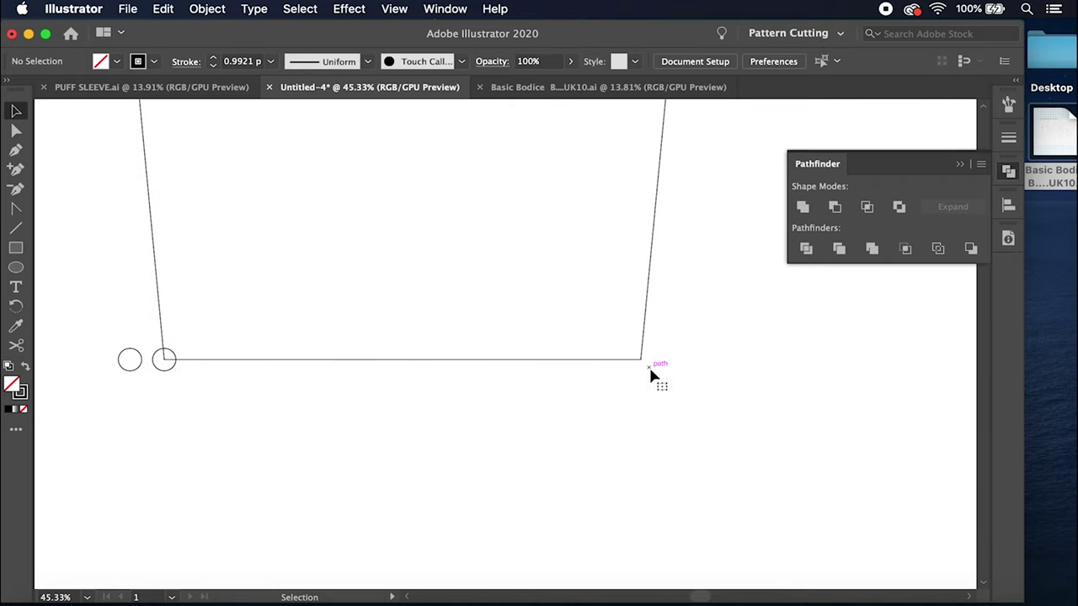
{"action": "left_click", "coordinate": [170, 373]}
{"action": "left_click", "coordinate": [137, 370]}
{"action": "key", "text": "Delete"}
{"action": "key", "text": "super+0"}
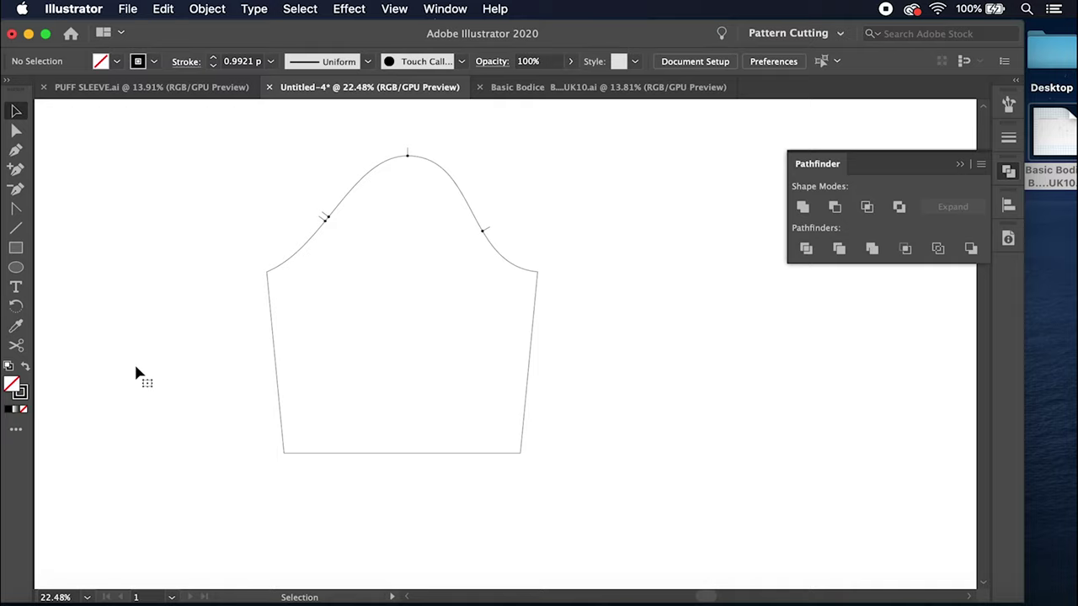
{"action": "left_click_drag", "start_coordinate": [283, 452], "coordinate": [248, 330]}
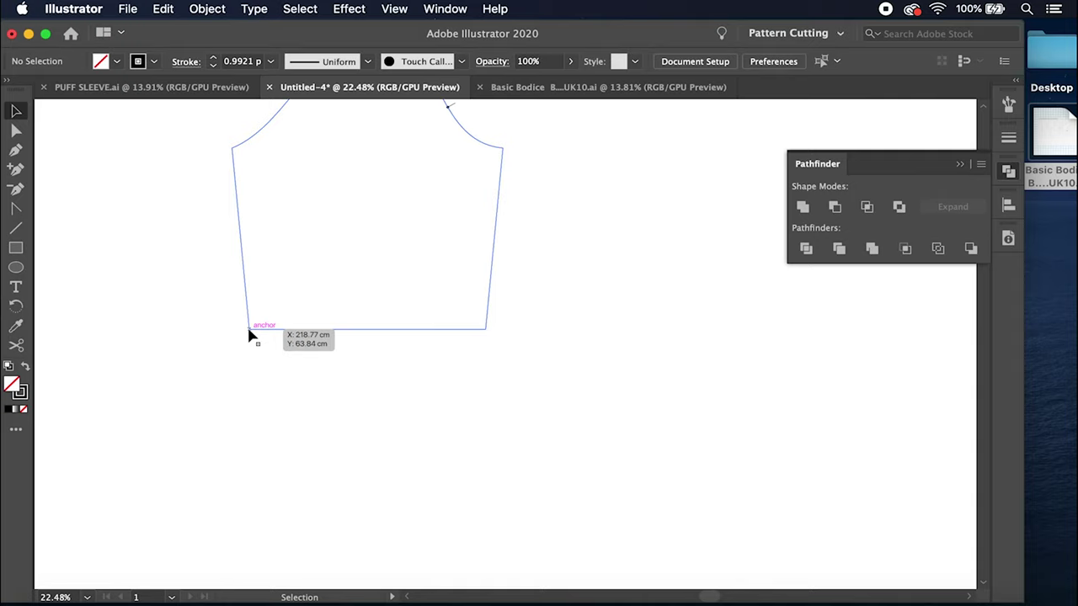
{"action": "left_click", "coordinate": [394, 331]}
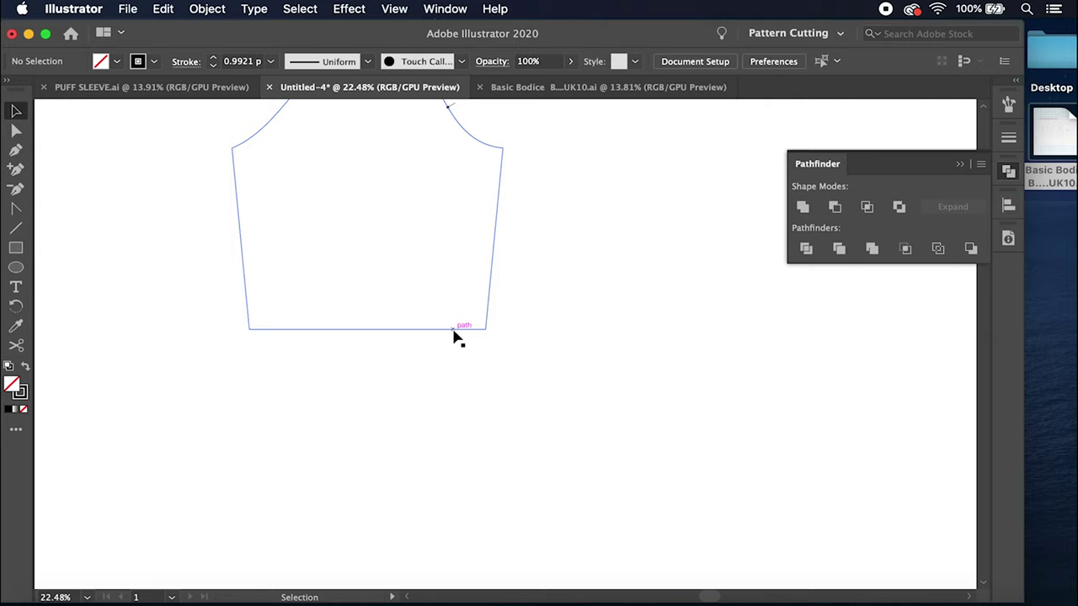
{"action": "left_click", "coordinate": [15, 150]}
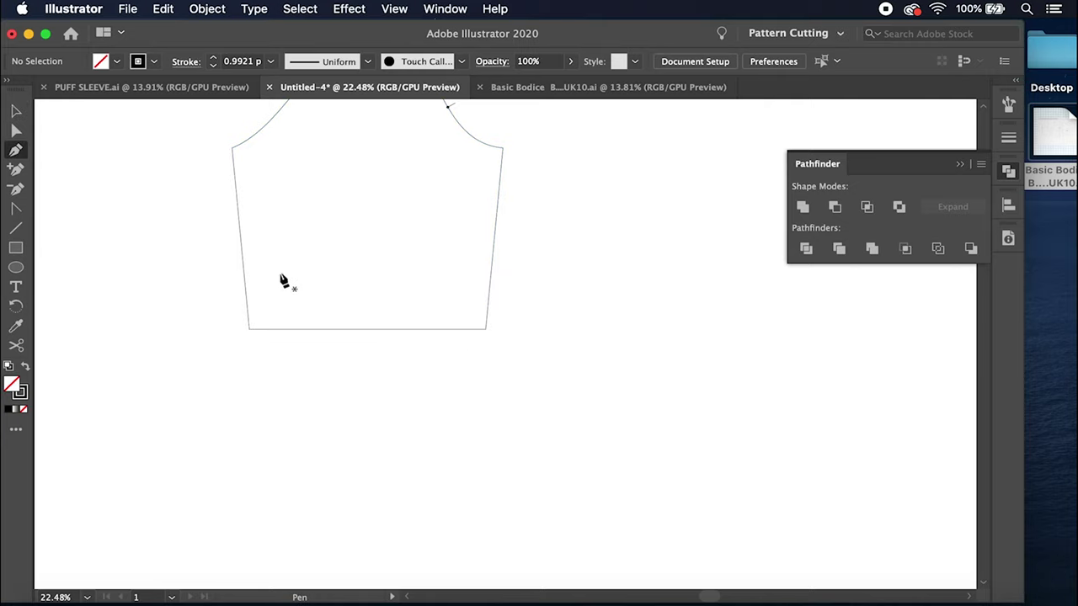
{"action": "left_click", "coordinate": [249, 330]}
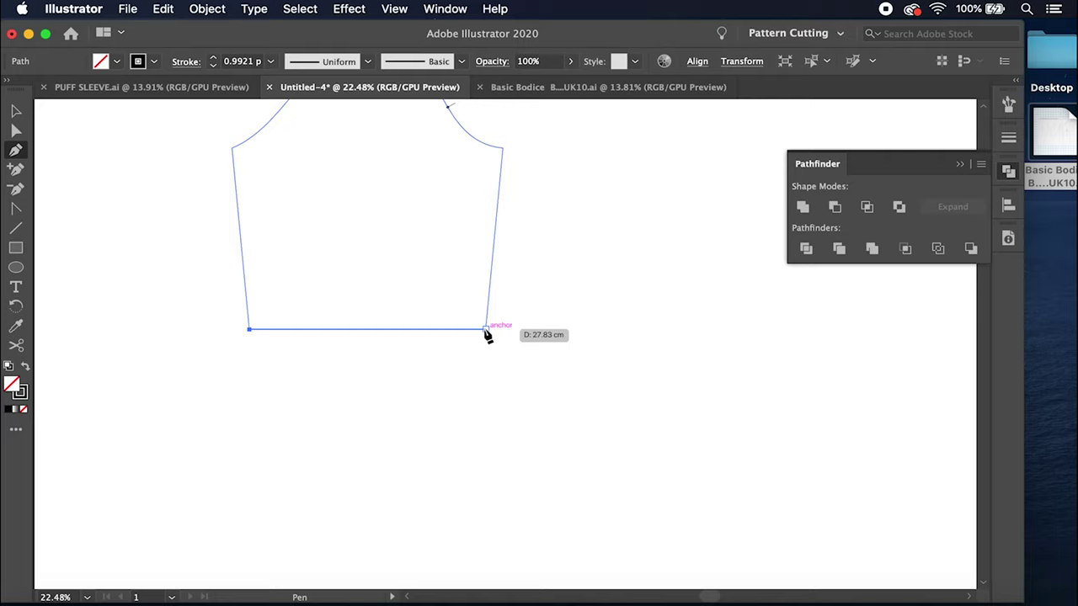
{"action": "left_click", "coordinate": [112, 173]}
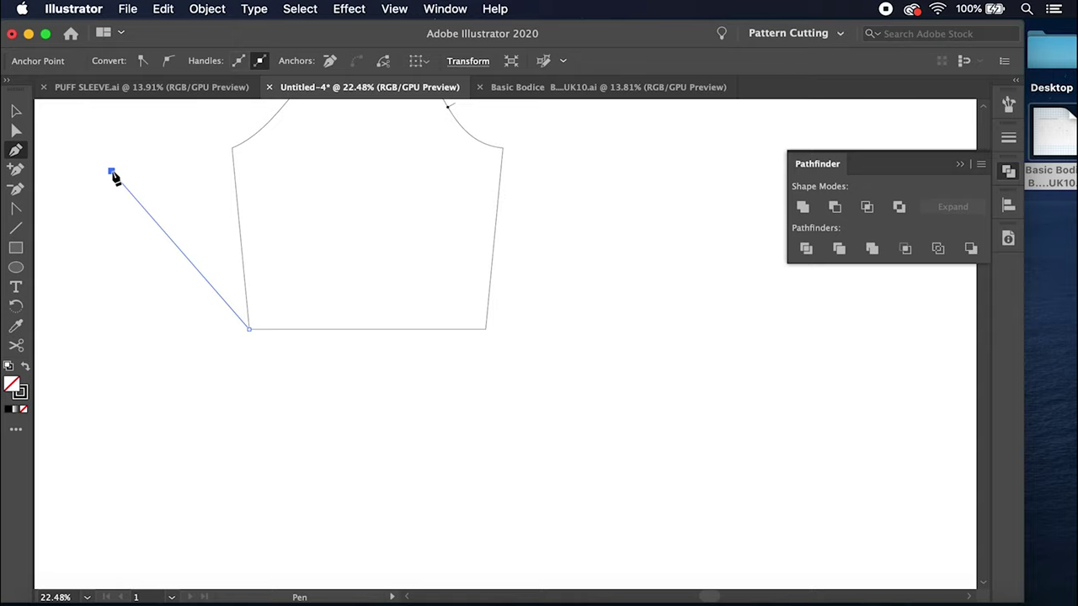
{"action": "key", "text": "super+z"}
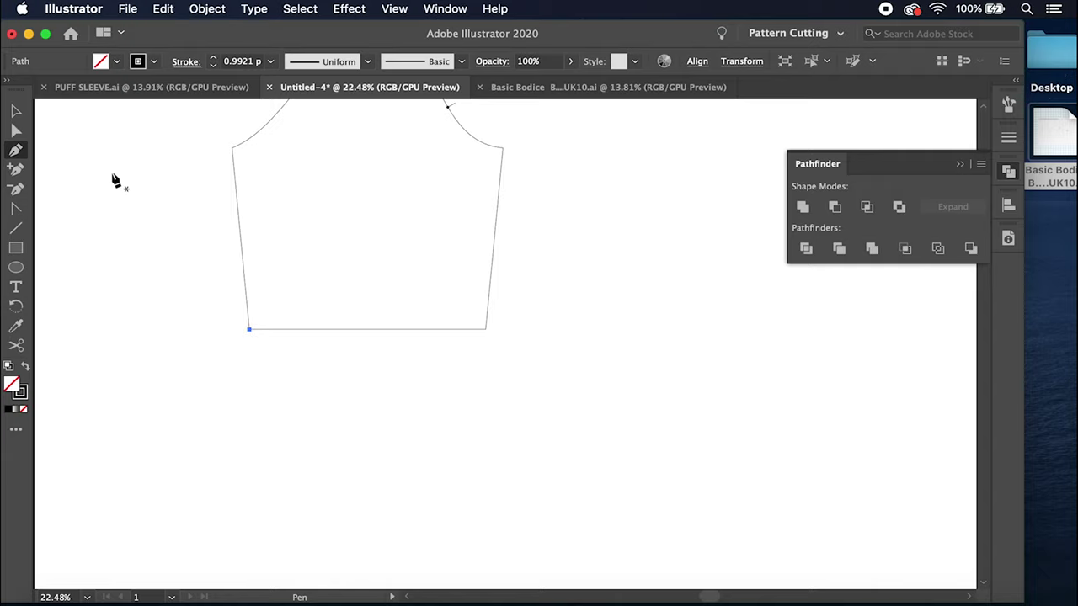
{"action": "key", "text": "super+shift+a"}
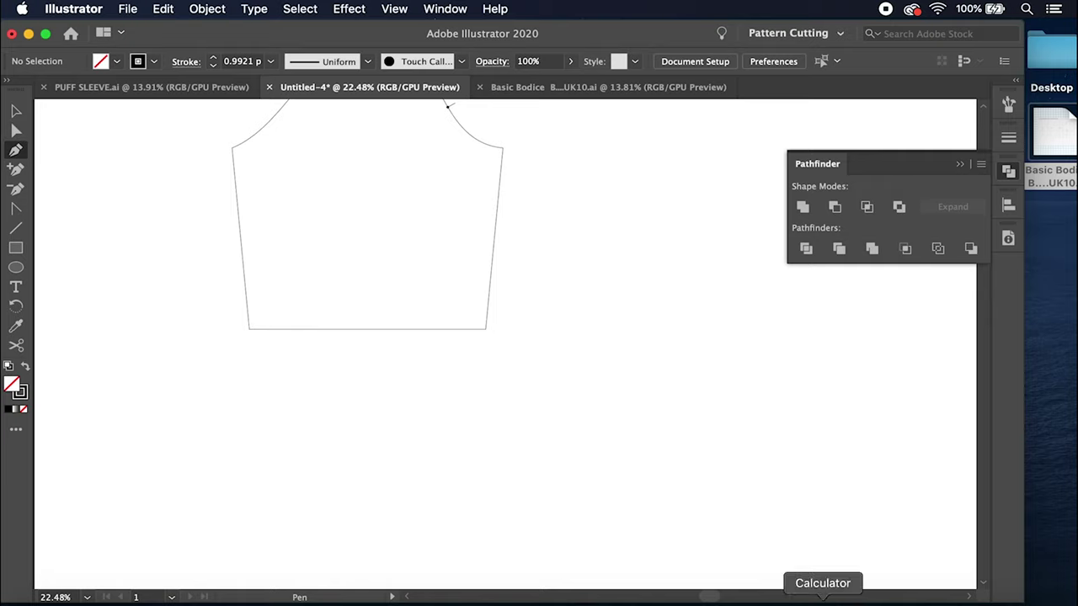
{"action": "left_click", "coordinate": [823, 600]}
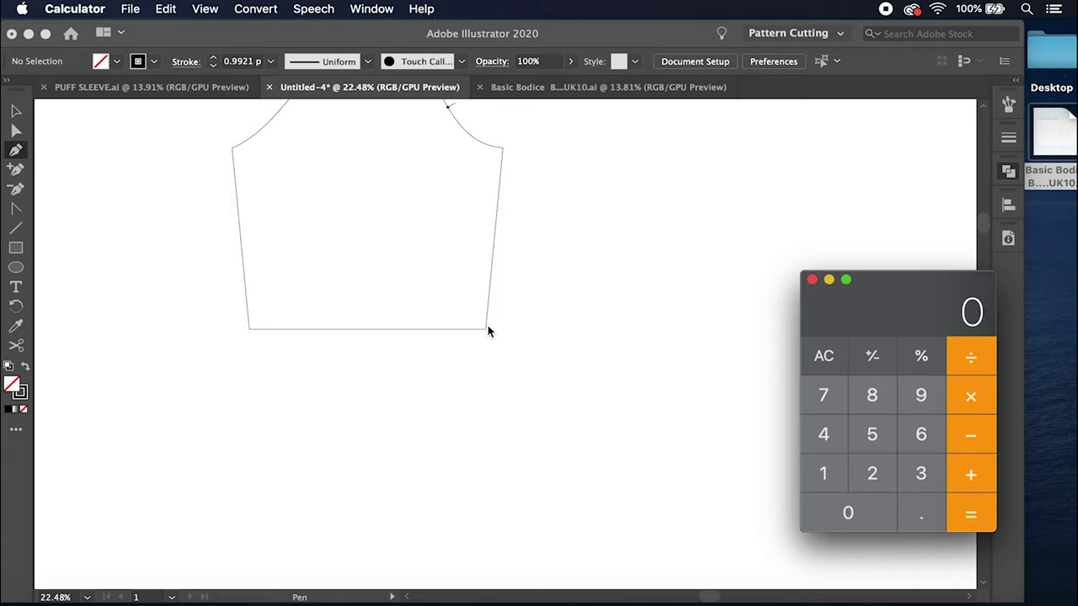
Step: Work out 27.8 ÷ 3.14 = 8.853503184713376 in Calculator and return to Illustrator
{"action": "left_click", "coordinate": [873, 473]}
{"action": "left_click", "coordinate": [823, 395]}
{"action": "left_click", "coordinate": [924, 510]}
{"action": "left_click", "coordinate": [875, 395]}
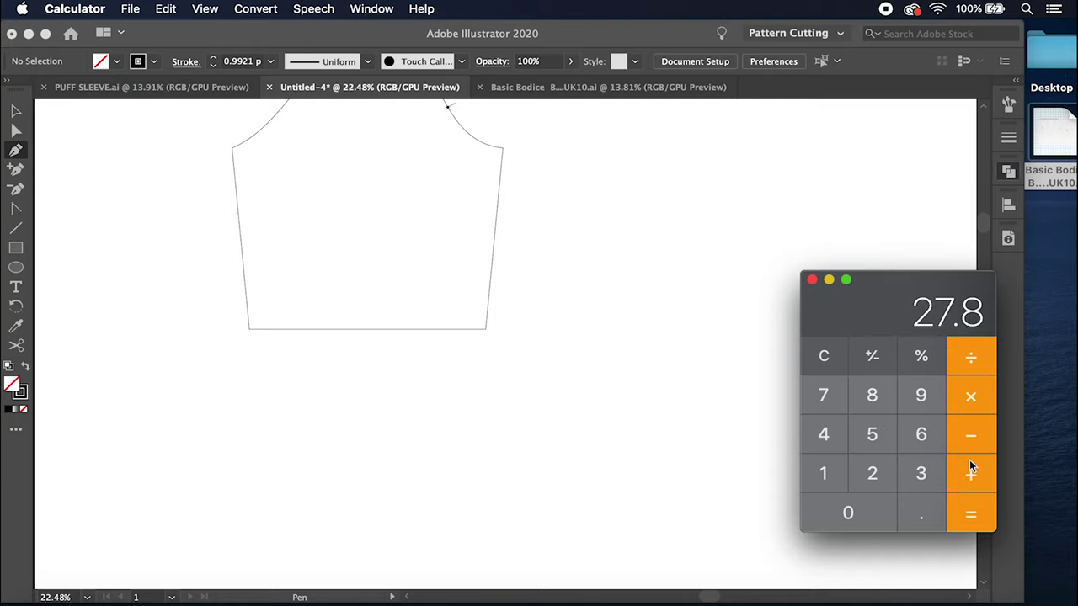
{"action": "left_click", "coordinate": [971, 364]}
{"action": "left_click", "coordinate": [924, 474]}
{"action": "left_click", "coordinate": [924, 515]}
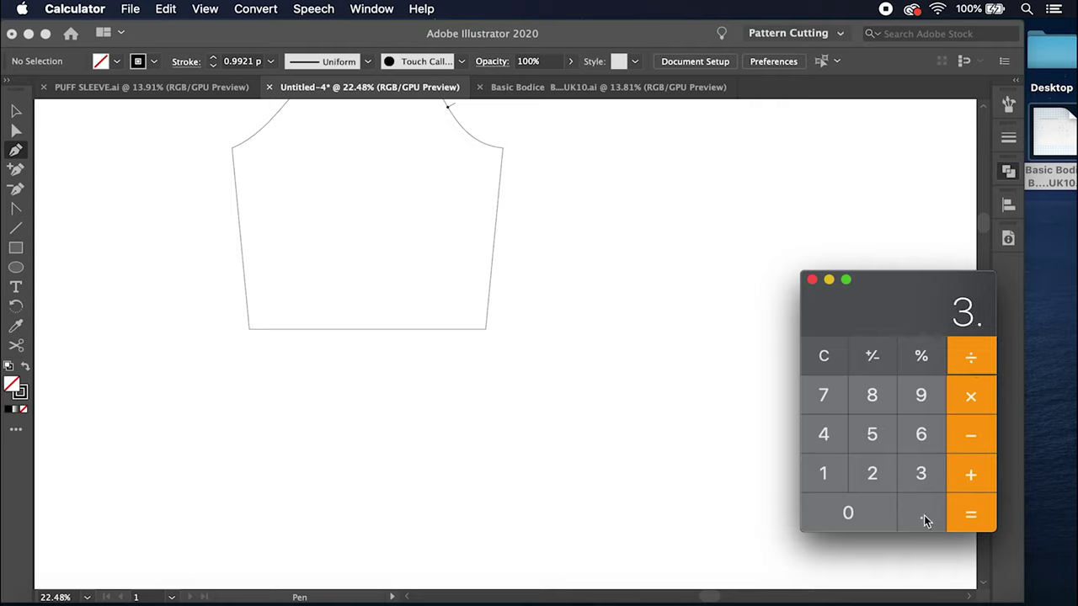
{"action": "left_click", "coordinate": [829, 471]}
{"action": "left_click", "coordinate": [823, 431]}
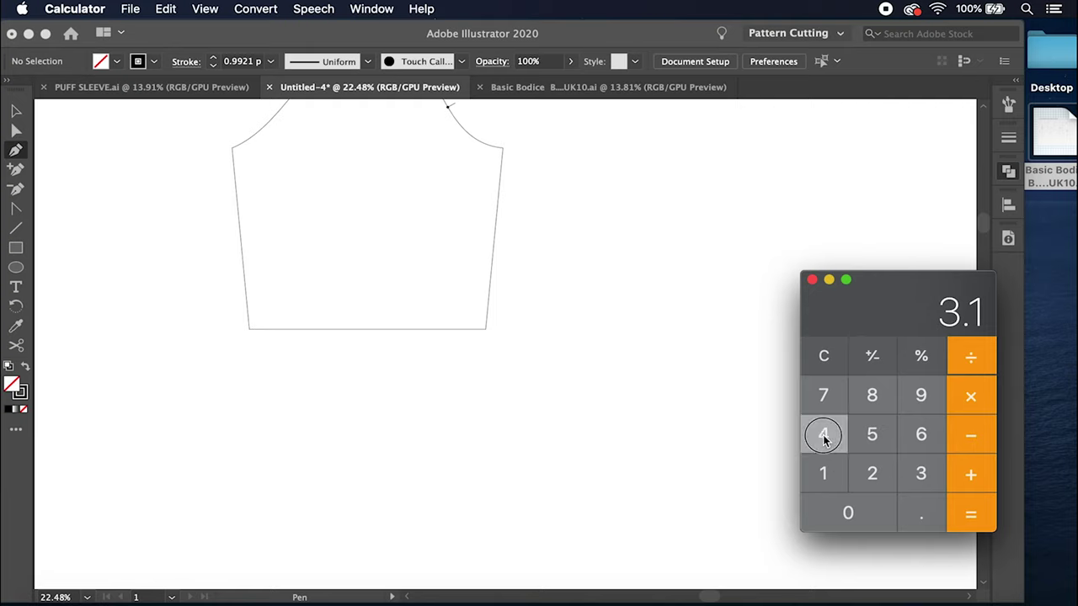
{"action": "left_click", "coordinate": [972, 516]}
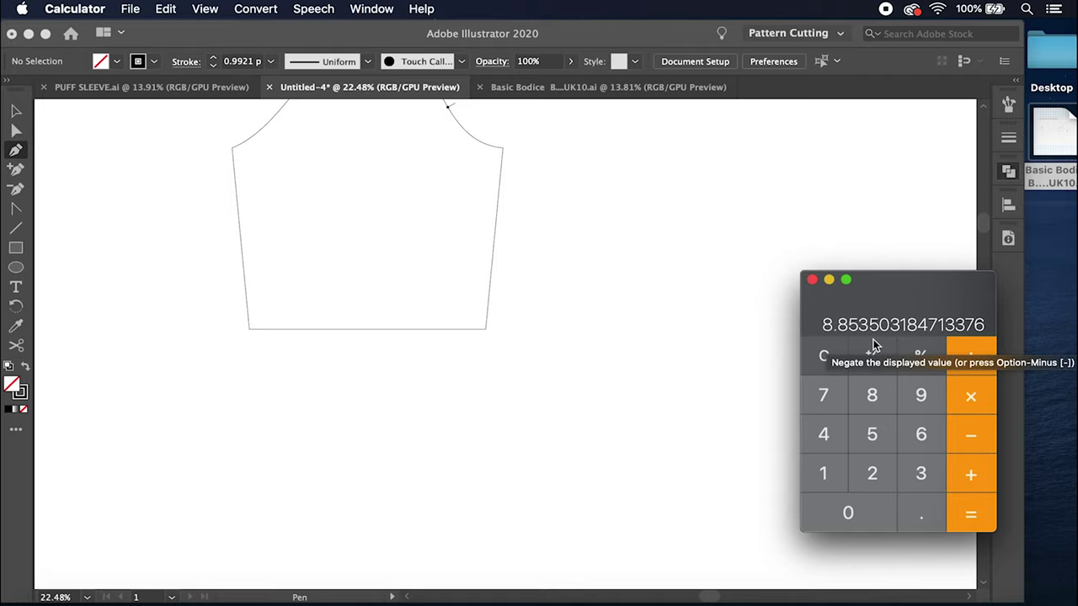
{"action": "left_click", "coordinate": [436, 438]}
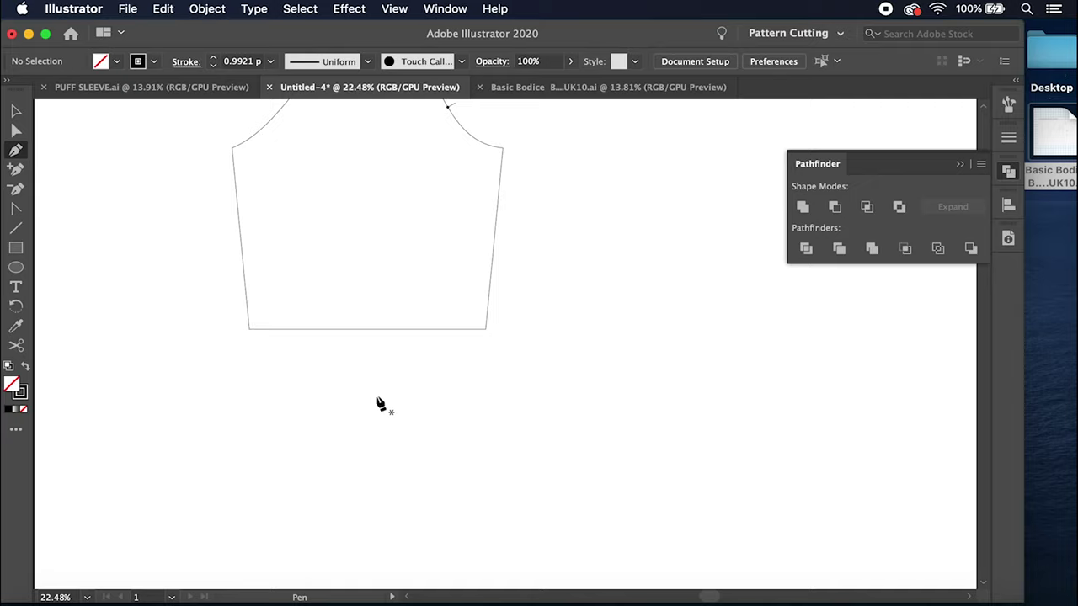
{"action": "left_click", "coordinate": [16, 270]}
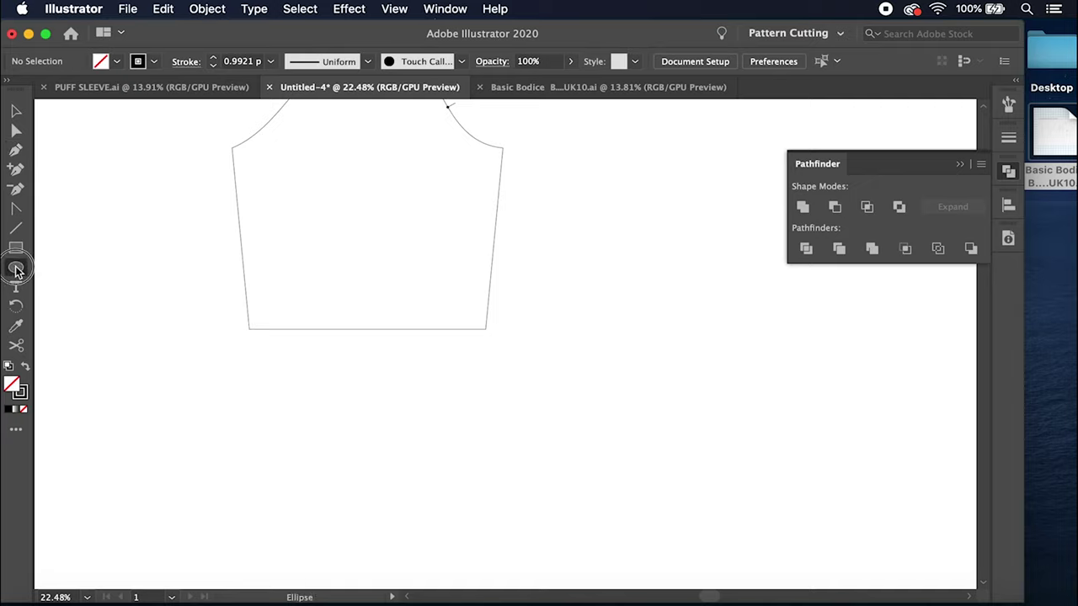
Step: Draw an 8.85 × 8.85 cm circle below and to the right of the sleeve block
{"action": "left_click", "coordinate": [629, 438]}
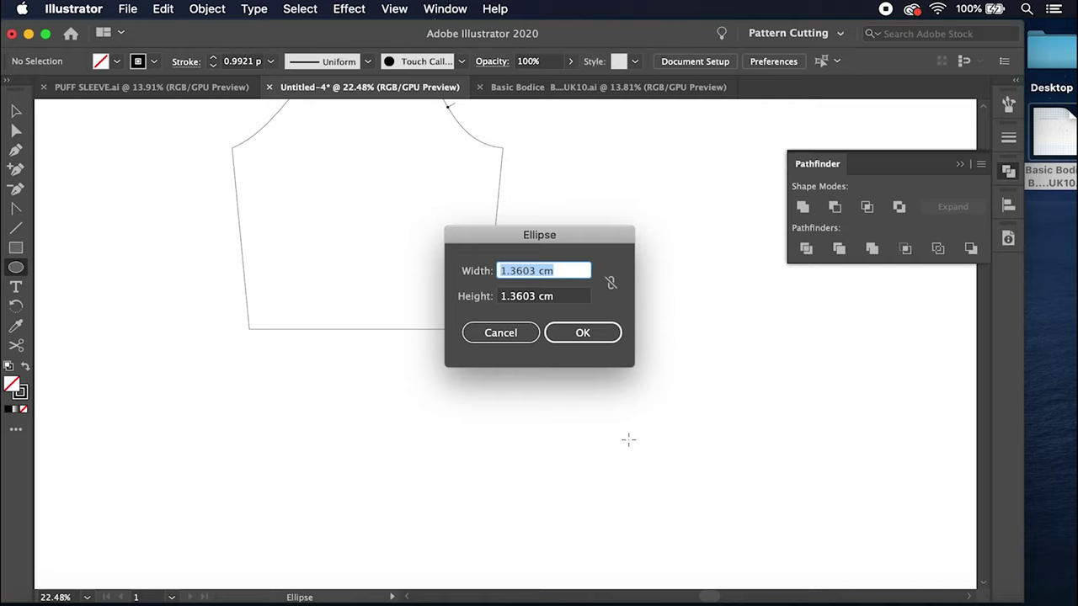
{"action": "type", "text": "8"}
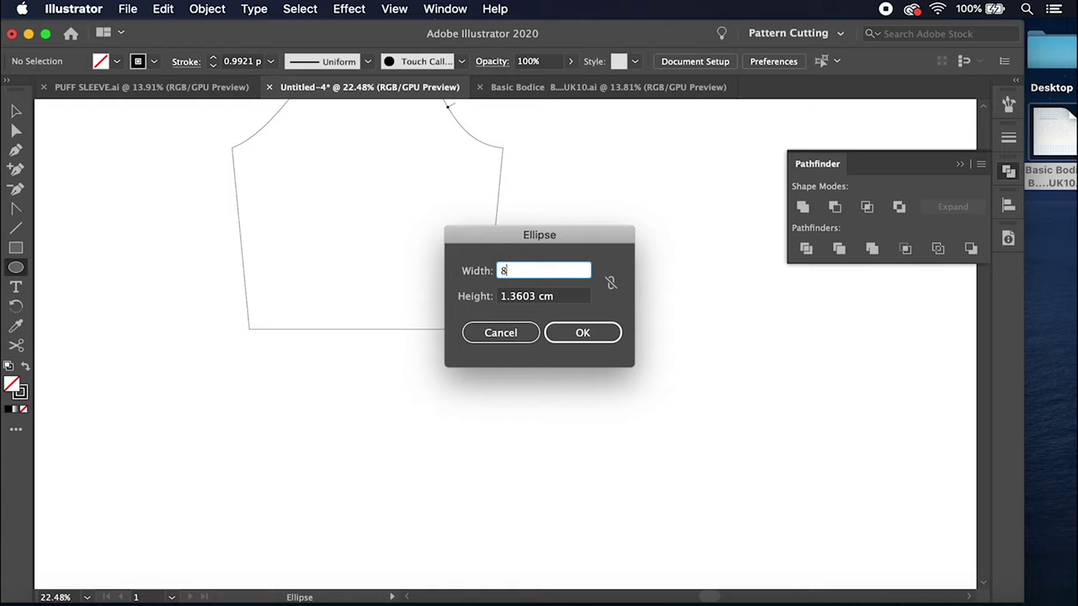
{"action": "type", "text": ".85"}
{"action": "left_click_drag", "start_coordinate": [537, 296], "coordinate": [504, 295]}
{"action": "type", "text": "8.85"}
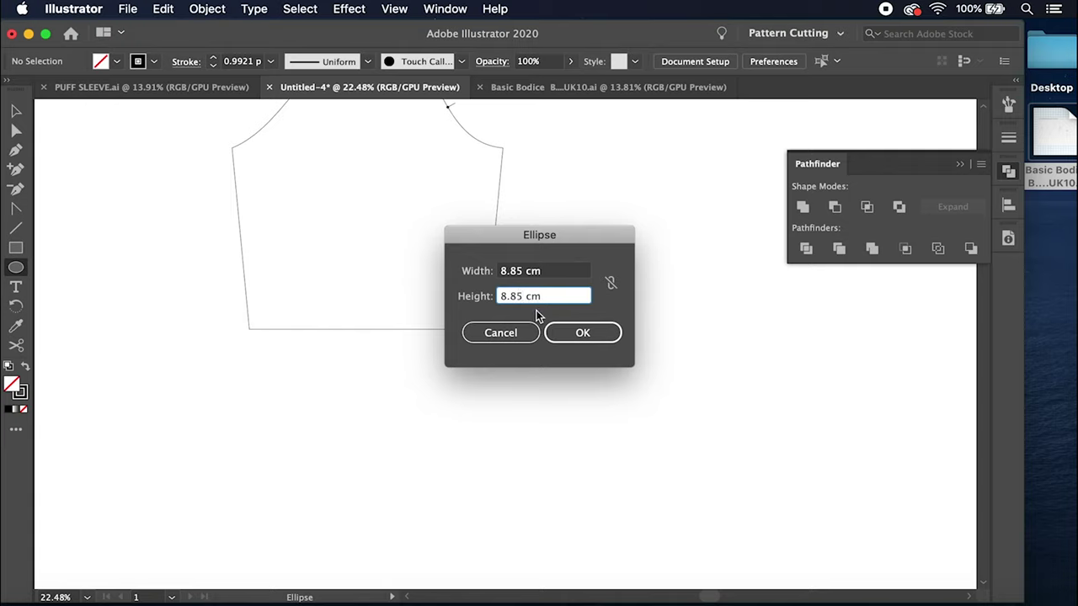
{"action": "left_click", "coordinate": [565, 333]}
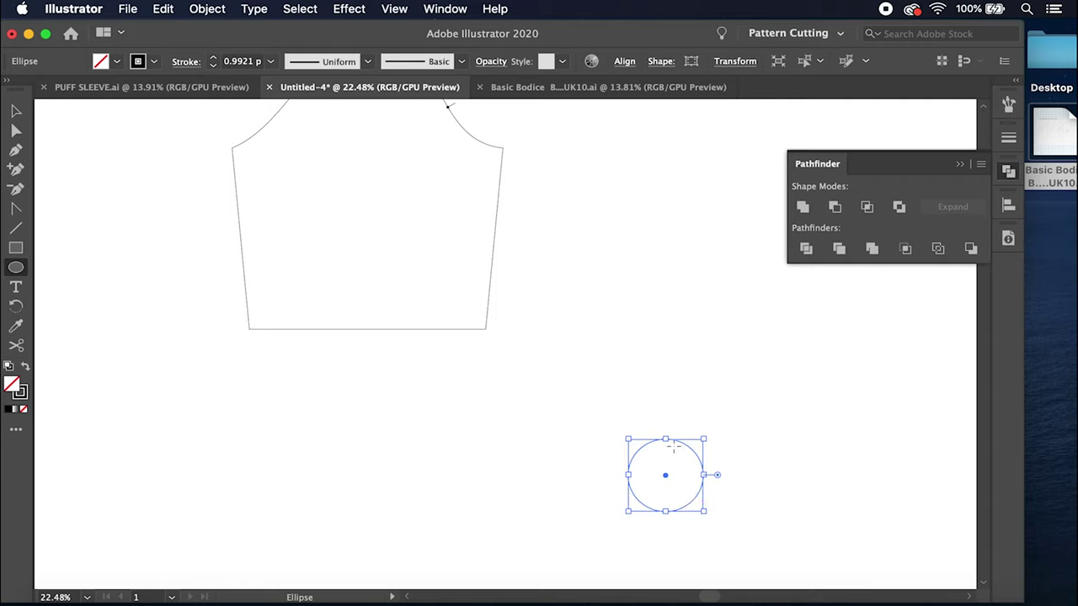
{"action": "left_click", "coordinate": [16, 110]}
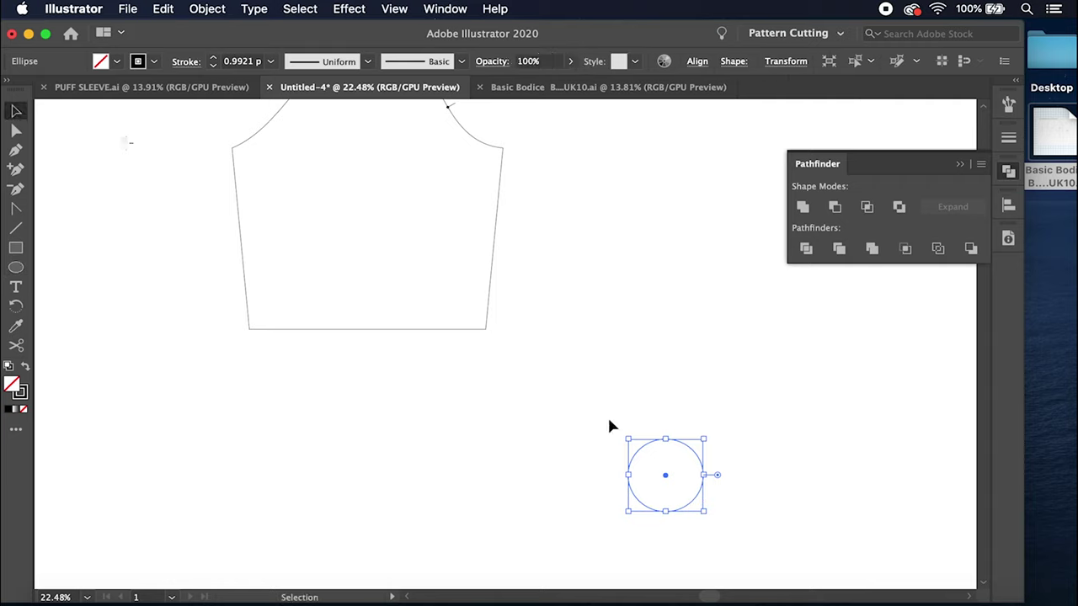
Step: Drag the 8.85 cm circle left so it sits beneath the sleeve hem
{"action": "left_click_drag", "start_coordinate": [672, 479], "coordinate": [371, 443]}
{"action": "scroll", "coordinate": [372, 444], "scroll_direction": "down", "scroll_amount": 2}
{"action": "scroll", "coordinate": [372, 444], "scroll_direction": "left", "scroll_amount": 3}
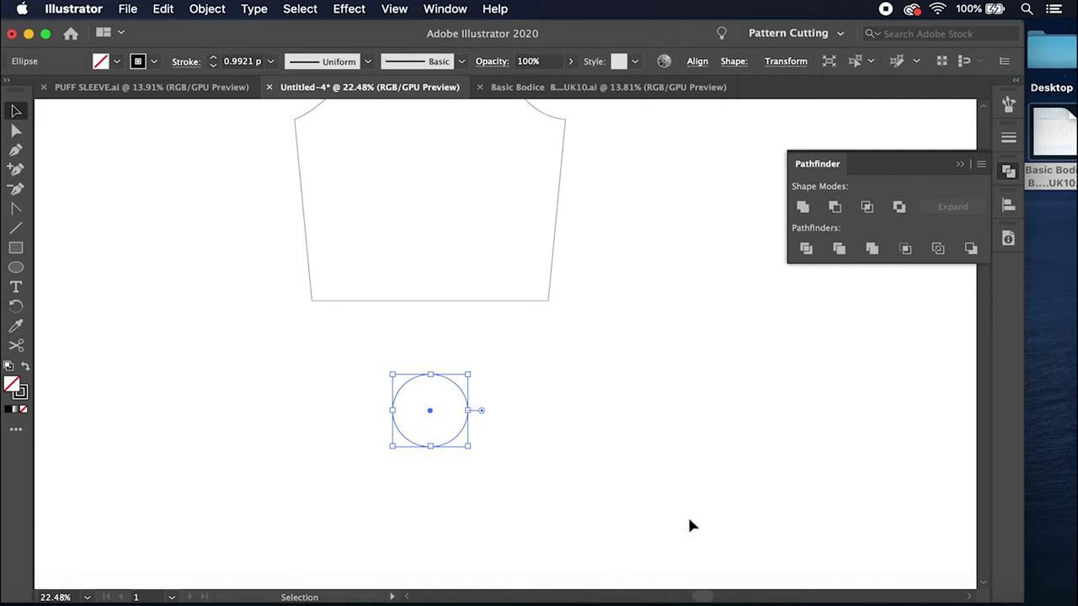
Step: Add 8.85 + 20 in Calculator to get 28.85, then return to Illustrator
{"action": "left_click", "coordinate": [823, 599]}
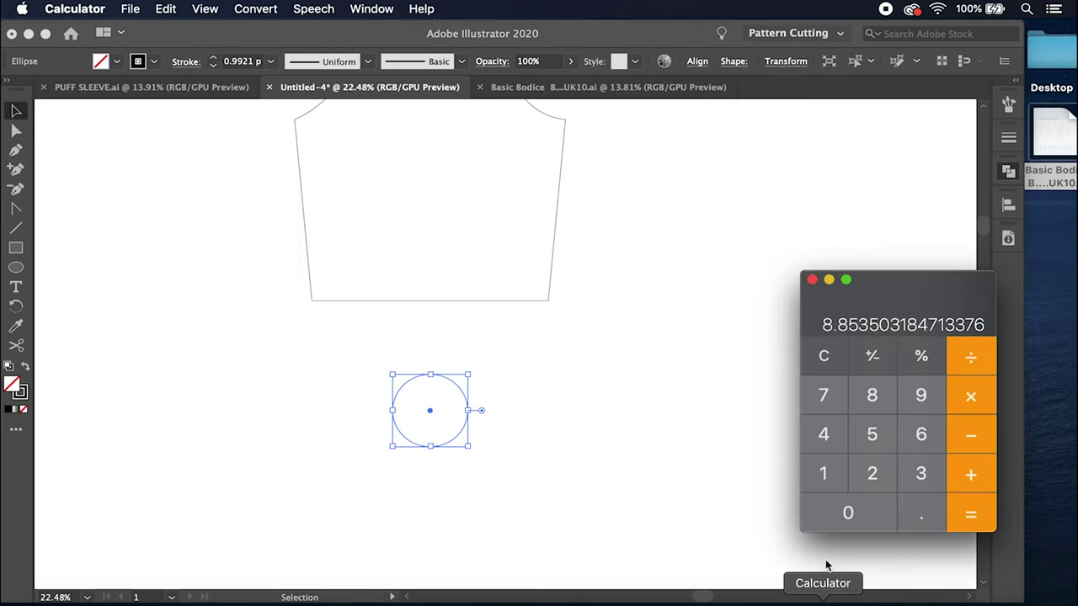
{"action": "left_click", "coordinate": [824, 358]}
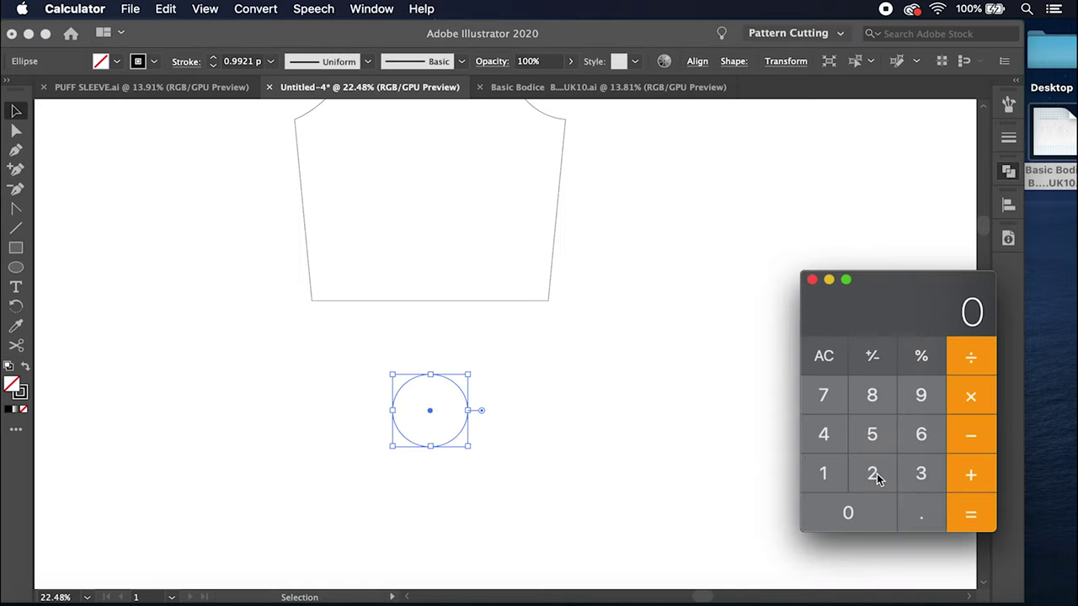
{"action": "left_click", "coordinate": [873, 401]}
{"action": "left_click", "coordinate": [925, 512]}
{"action": "left_click", "coordinate": [872, 397]}
{"action": "left_click", "coordinate": [873, 435]}
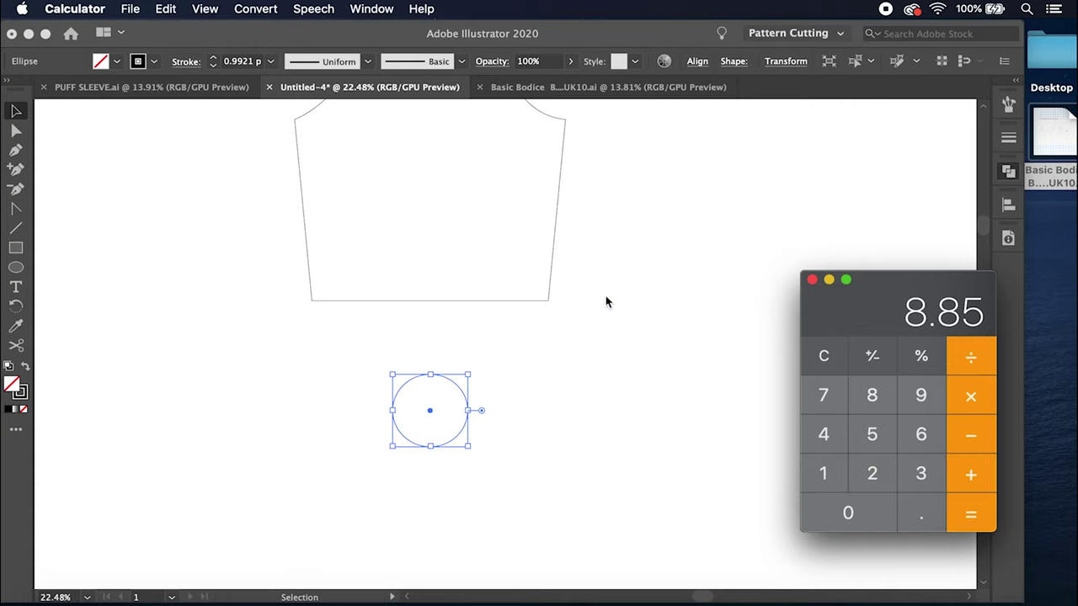
{"action": "left_click", "coordinate": [869, 476]}
{"action": "left_click", "coordinate": [857, 512]}
{"action": "left_click", "coordinate": [982, 520]}
{"action": "left_click", "coordinate": [13, 271]}
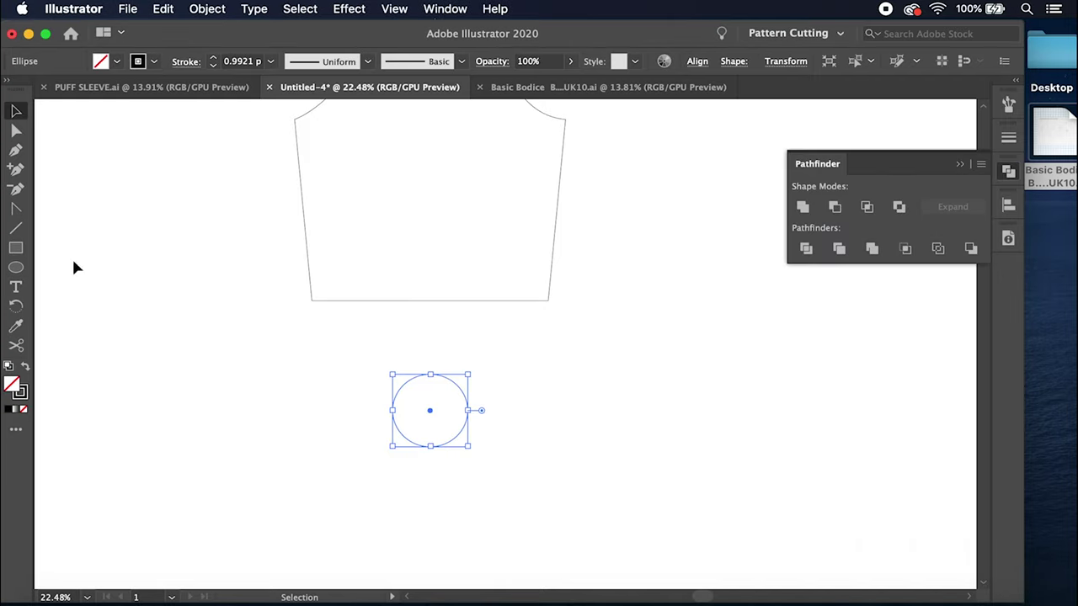
Step: Draw a second circle 28.85 cm wide and 28.85 cm high beside the small circle
{"action": "left_click", "coordinate": [630, 384]}
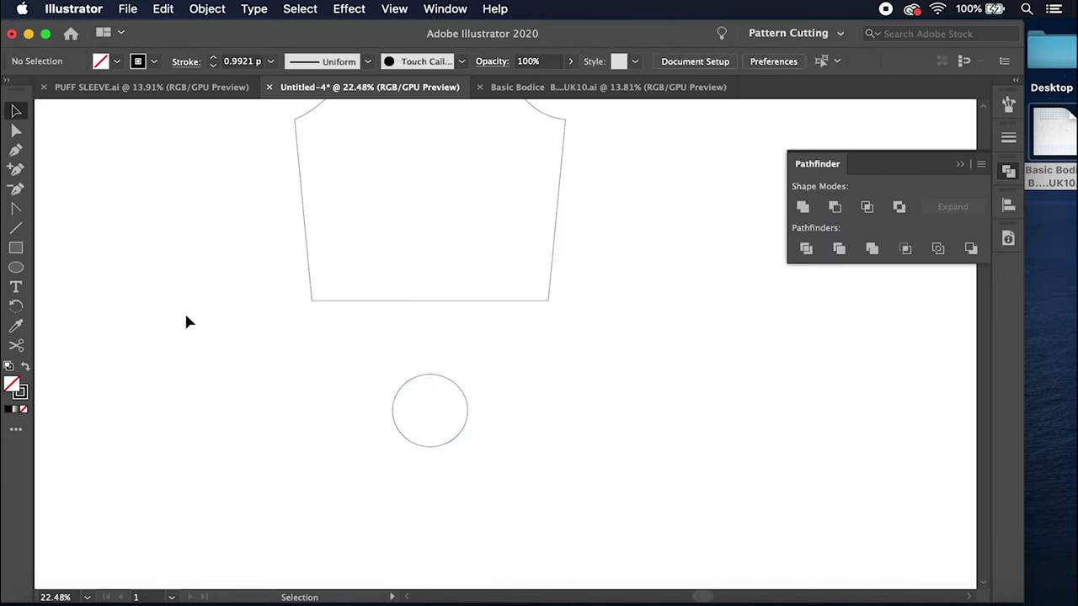
{"action": "left_click", "coordinate": [19, 269]}
{"action": "left_click", "coordinate": [567, 419]}
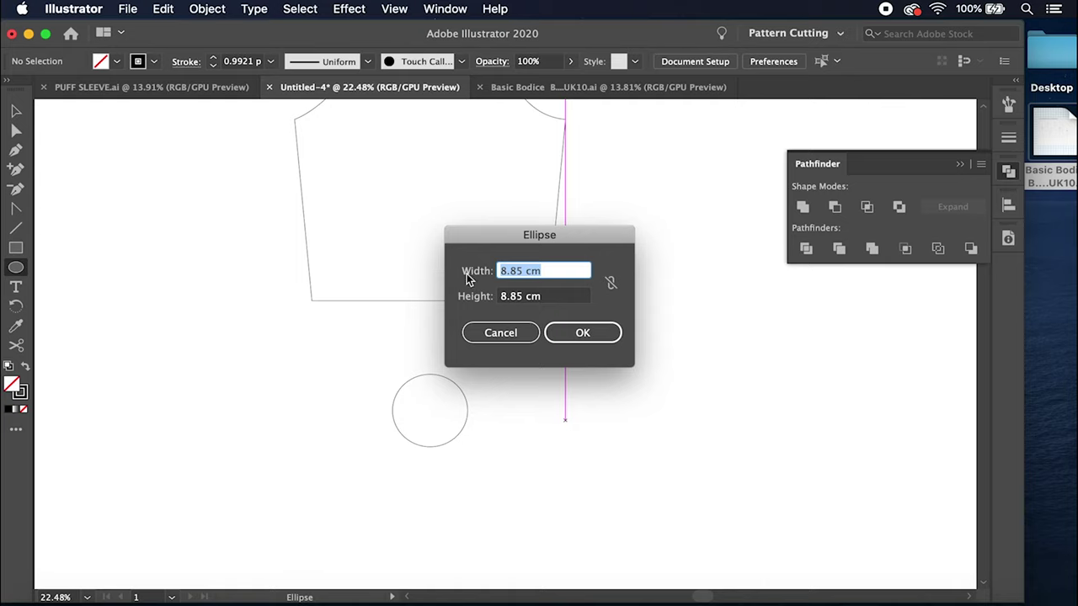
{"action": "left_click", "coordinate": [498, 270]}
{"action": "type", "text": "2"}
{"action": "left_click", "coordinate": [506, 294]}
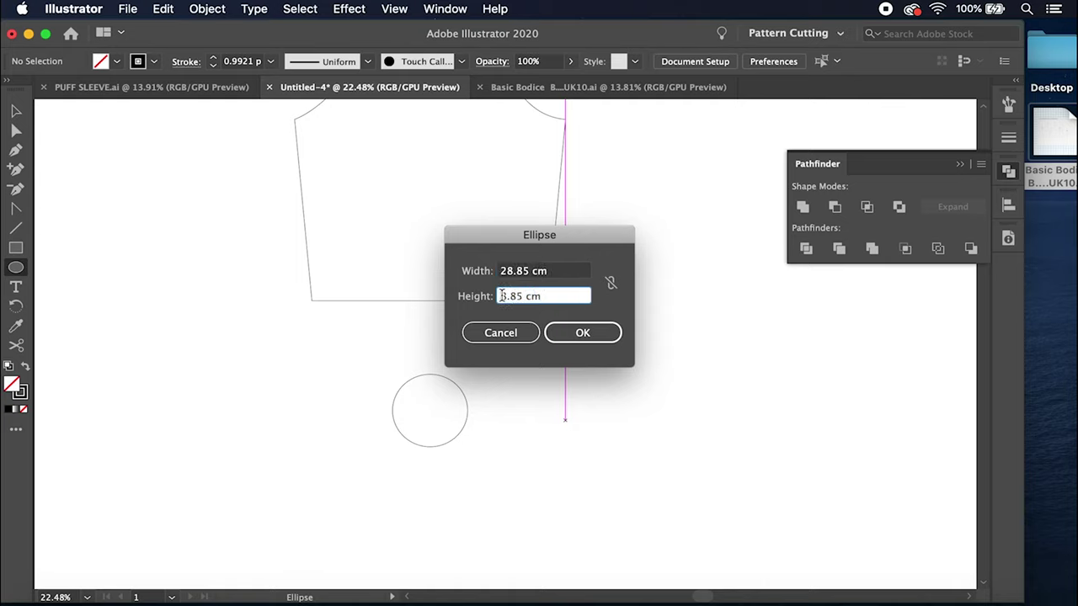
{"action": "type", "text": "2"}
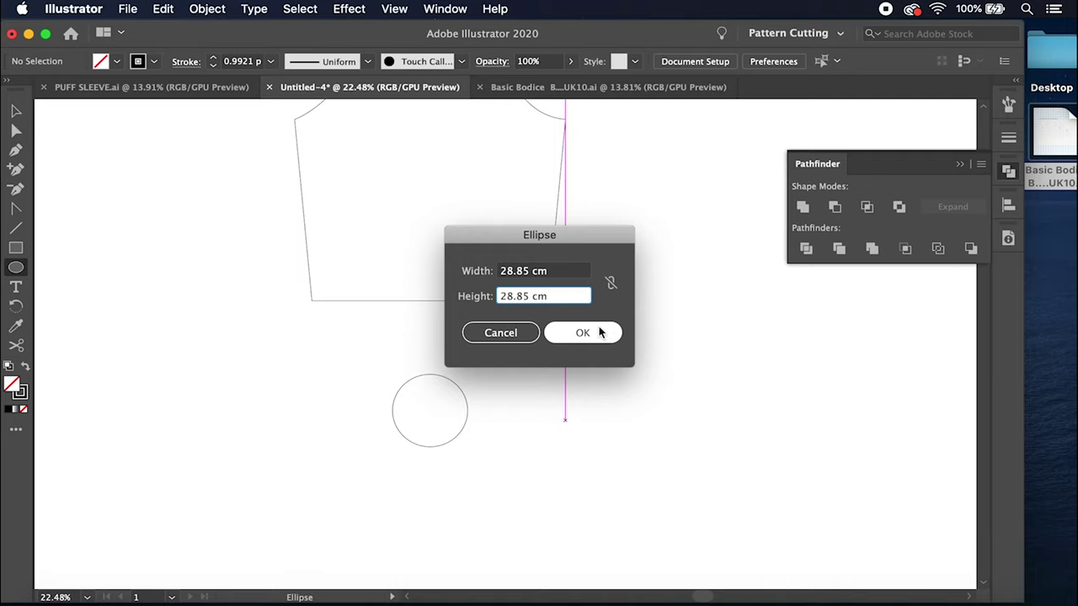
{"action": "left_click", "coordinate": [572, 335]}
{"action": "scroll", "coordinate": [721, 453], "scroll_direction": "down", "scroll_amount": 5}
{"action": "scroll", "coordinate": [722, 452], "scroll_direction": "right", "scroll_amount": 2}
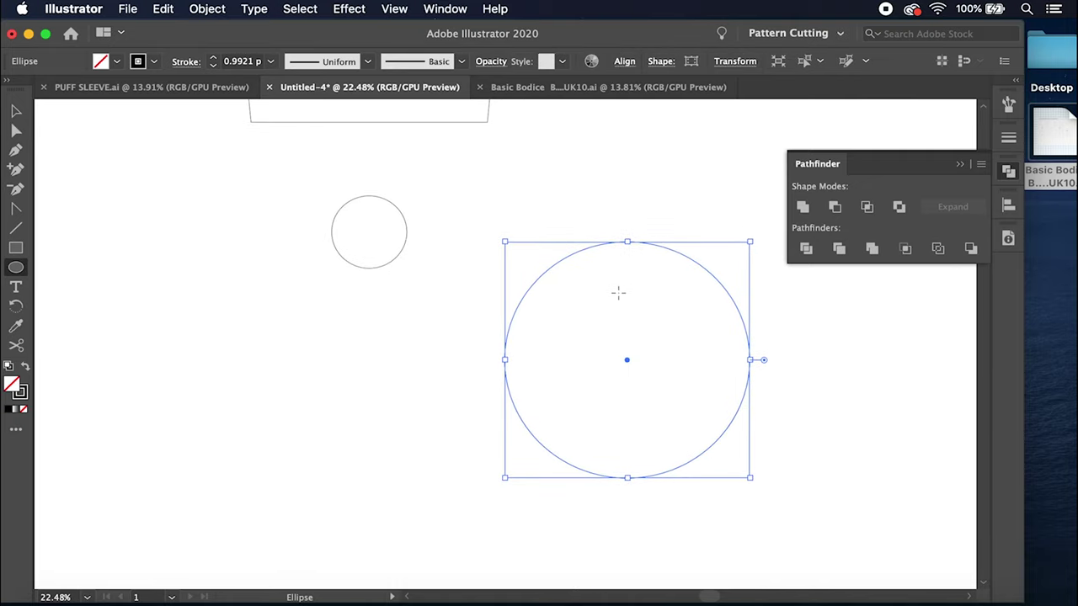
{"action": "left_click", "coordinate": [17, 111]}
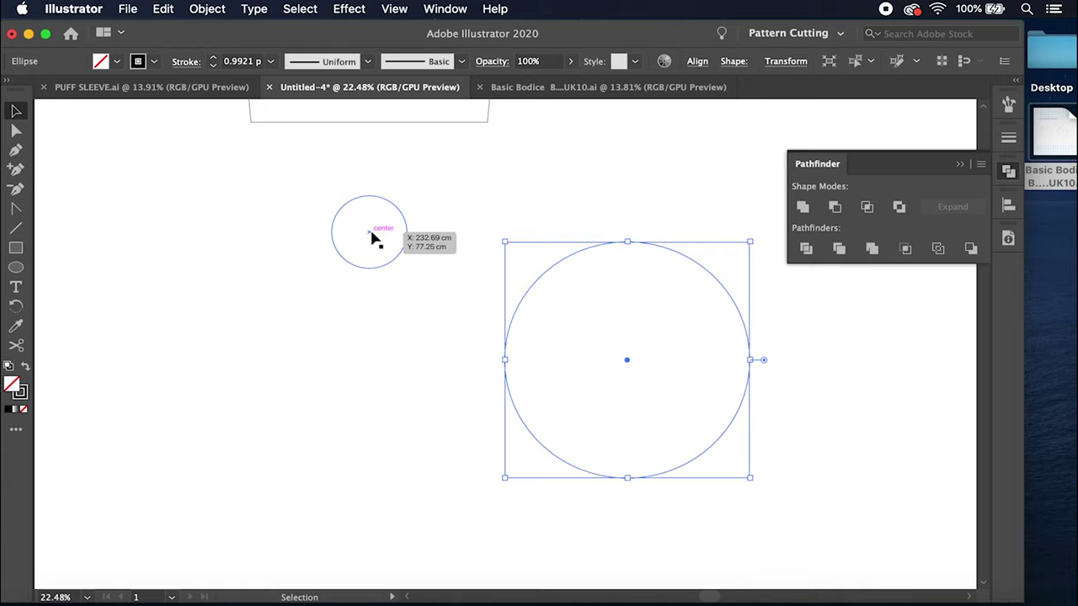
{"action": "left_click", "coordinate": [307, 185]}
Step: Move the 8.85 cm circle inside the 28.85 cm circle and select both for aligning
{"action": "left_click", "coordinate": [14, 112]}
{"action": "left_click_drag", "start_coordinate": [314, 178], "coordinate": [429, 288]}
{"action": "left_click_drag", "start_coordinate": [368, 234], "coordinate": [633, 365]}
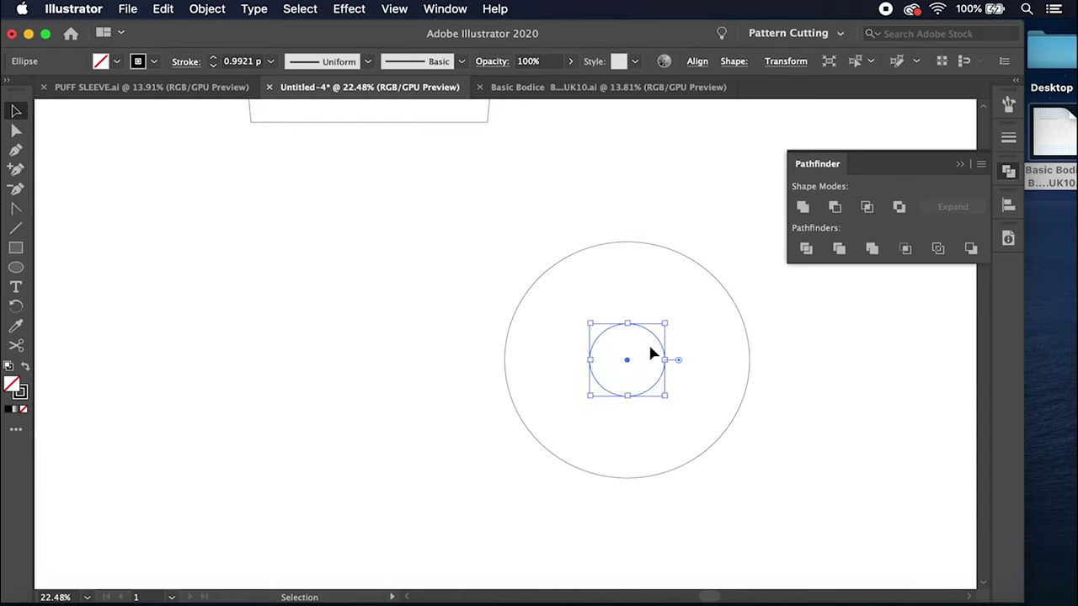
{"action": "left_click", "coordinate": [735, 240]}
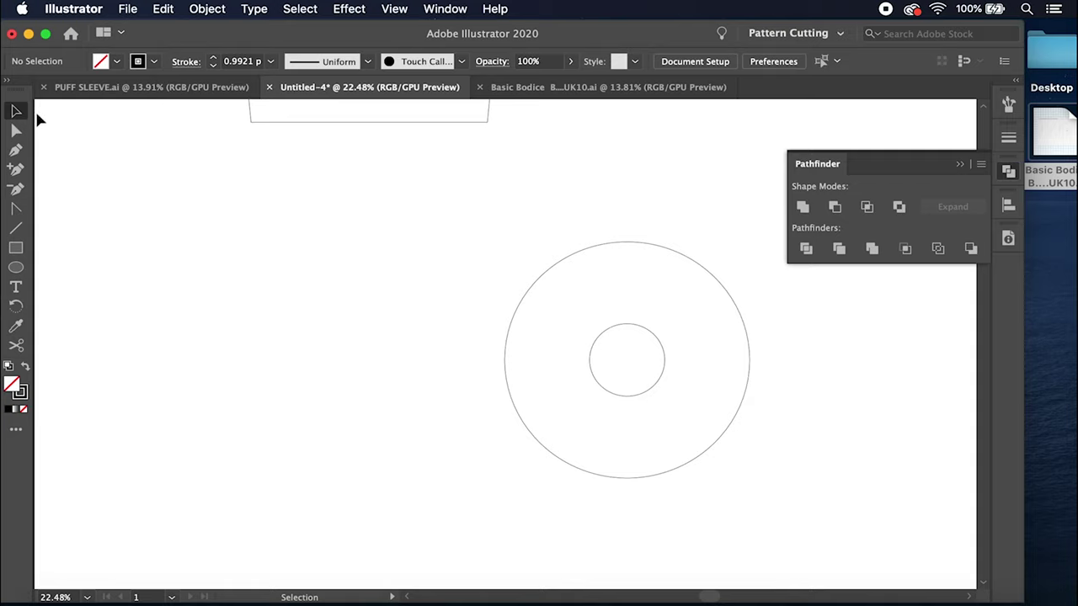
{"action": "left_click_drag", "start_coordinate": [438, 202], "coordinate": [775, 505]}
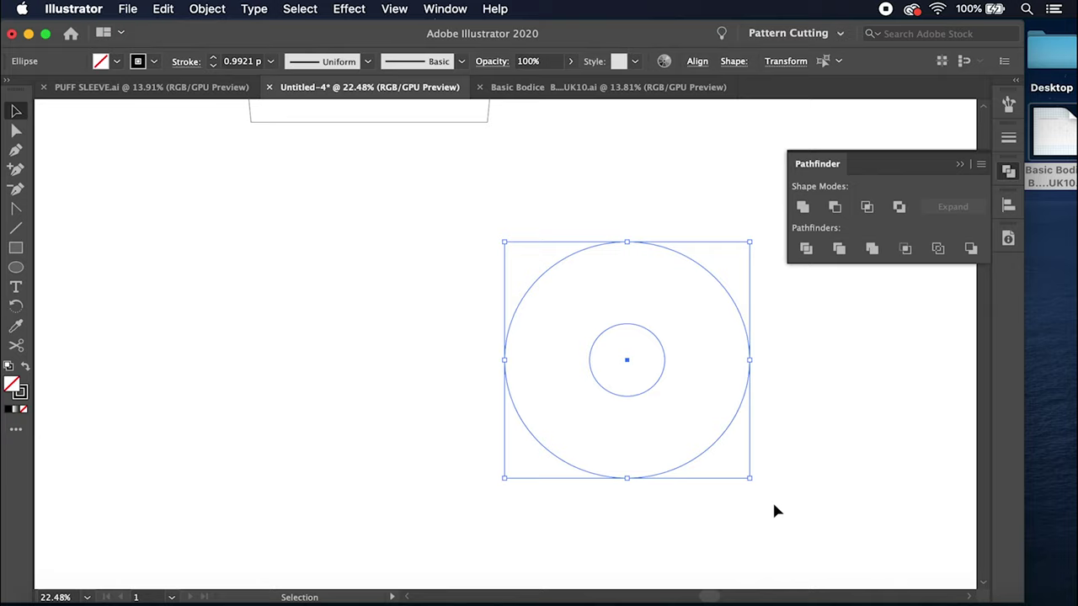
{"action": "left_click", "coordinate": [1008, 206]}
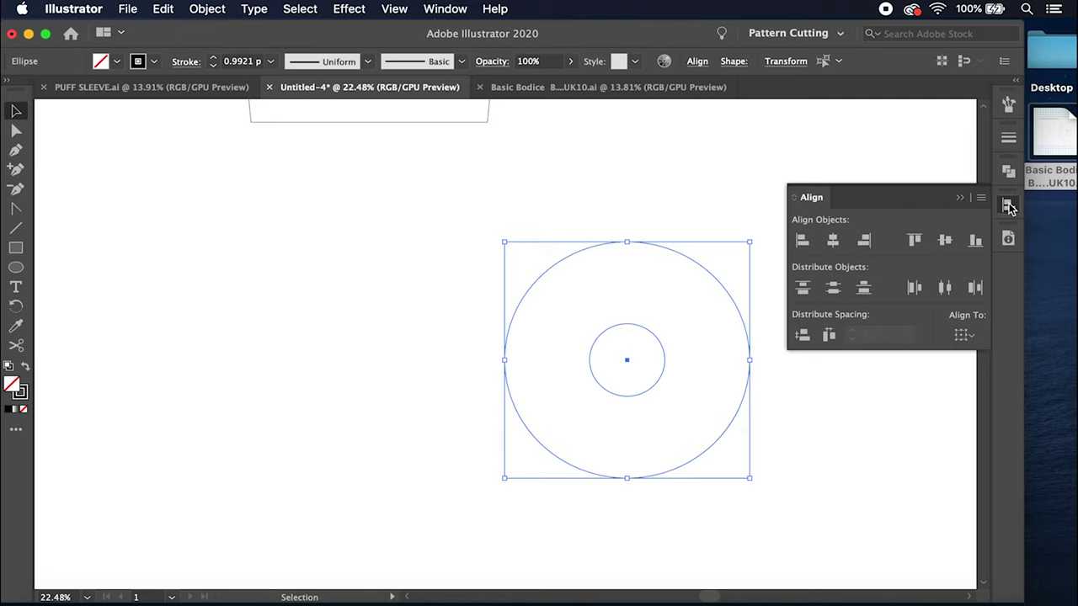
Step: Show the Align panel from the Window menu and try centring the circles horizontally
{"action": "left_click", "coordinate": [445, 11]}
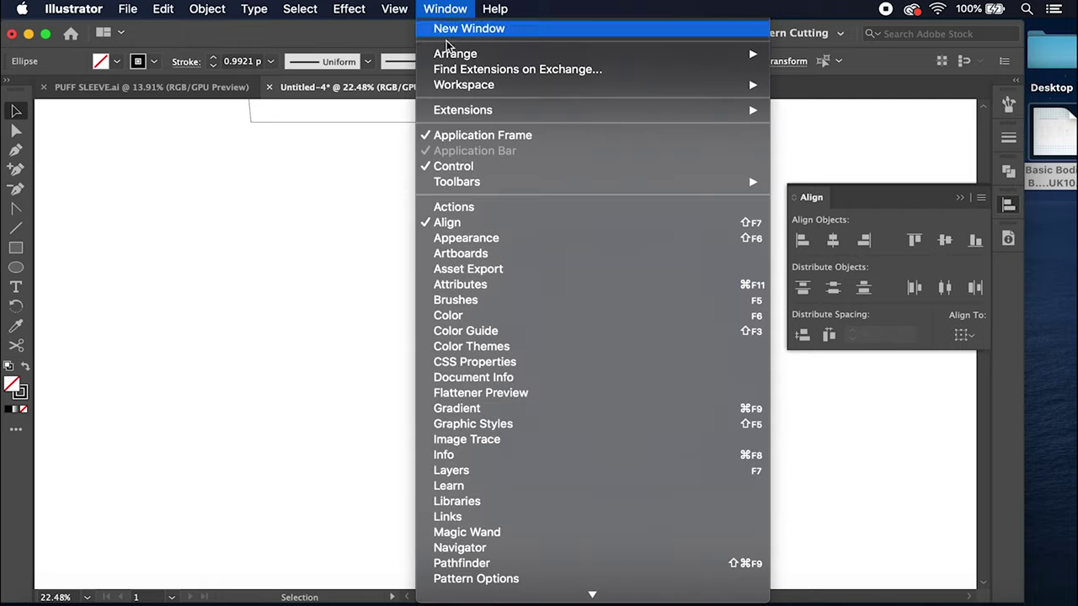
{"action": "left_click", "coordinate": [447, 224]}
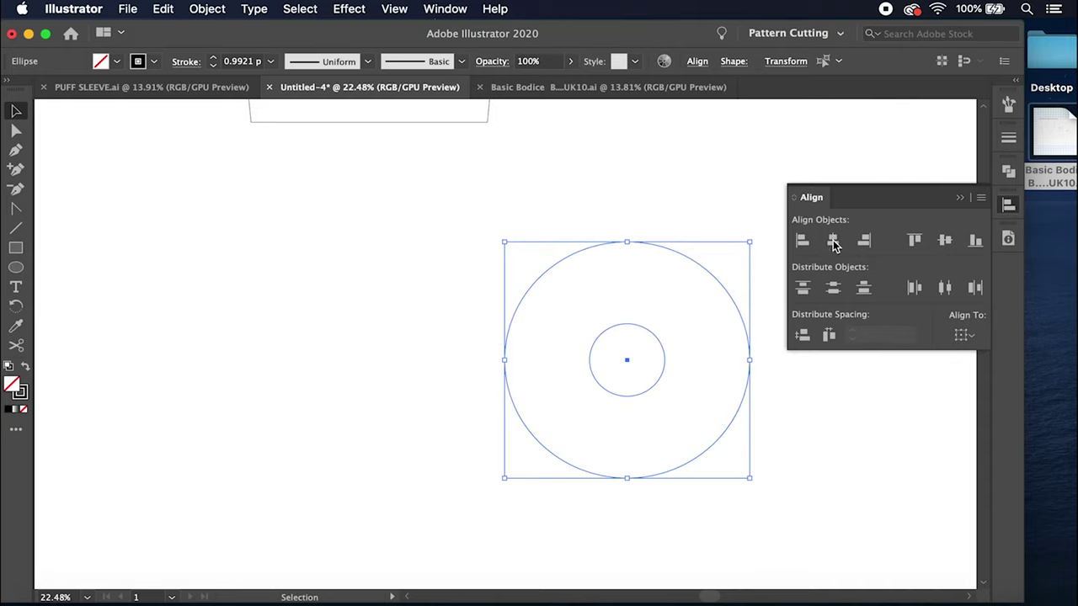
{"action": "left_click", "coordinate": [834, 242]}
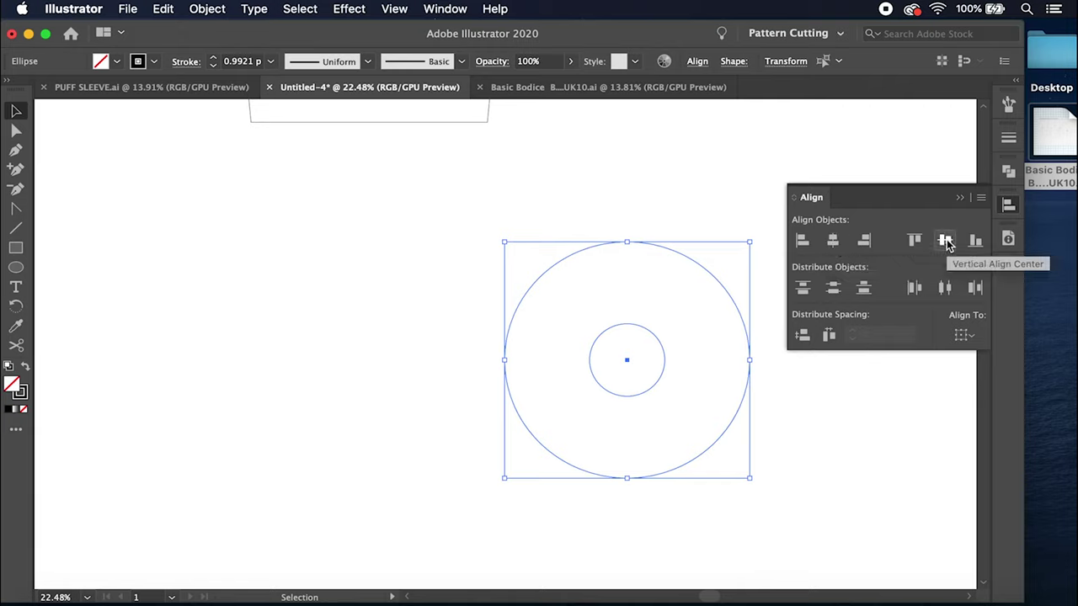
{"action": "left_click", "coordinate": [636, 216]}
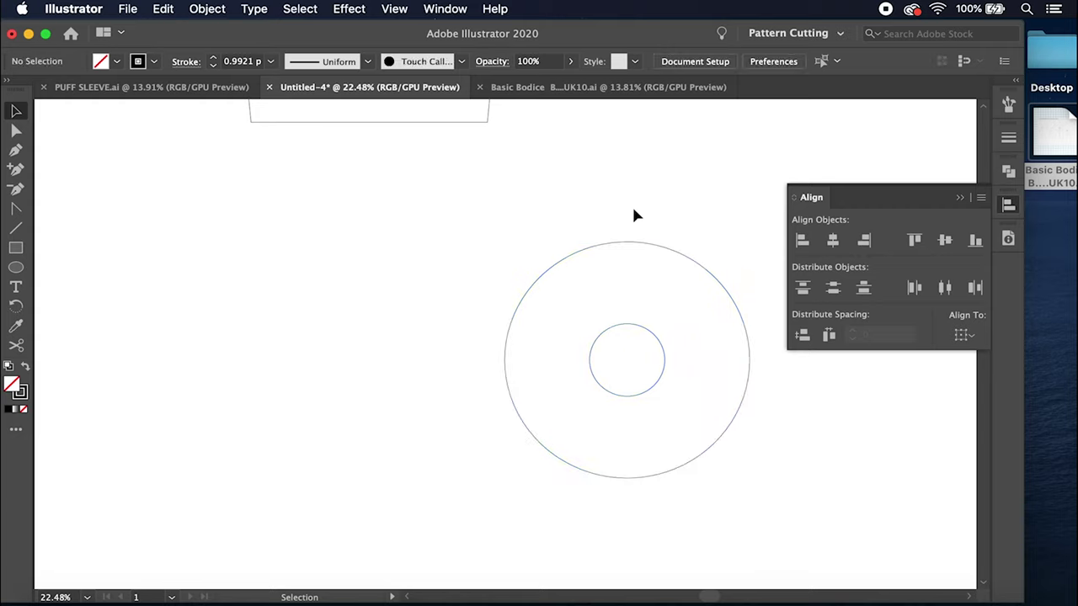
{"action": "left_click_drag", "start_coordinate": [308, 209], "coordinate": [767, 508]}
{"action": "scroll", "coordinate": [594, 347], "scroll_direction": "up", "scroll_amount": 3}
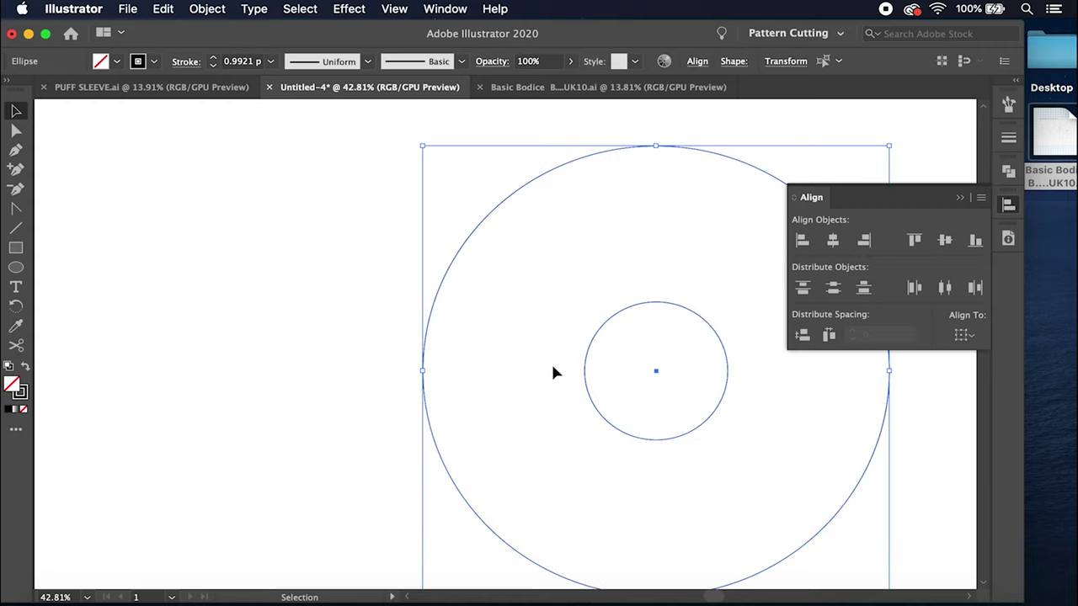
{"action": "left_click", "coordinate": [658, 370]}
{"action": "scroll", "coordinate": [657, 370], "scroll_direction": "down", "scroll_amount": 4}
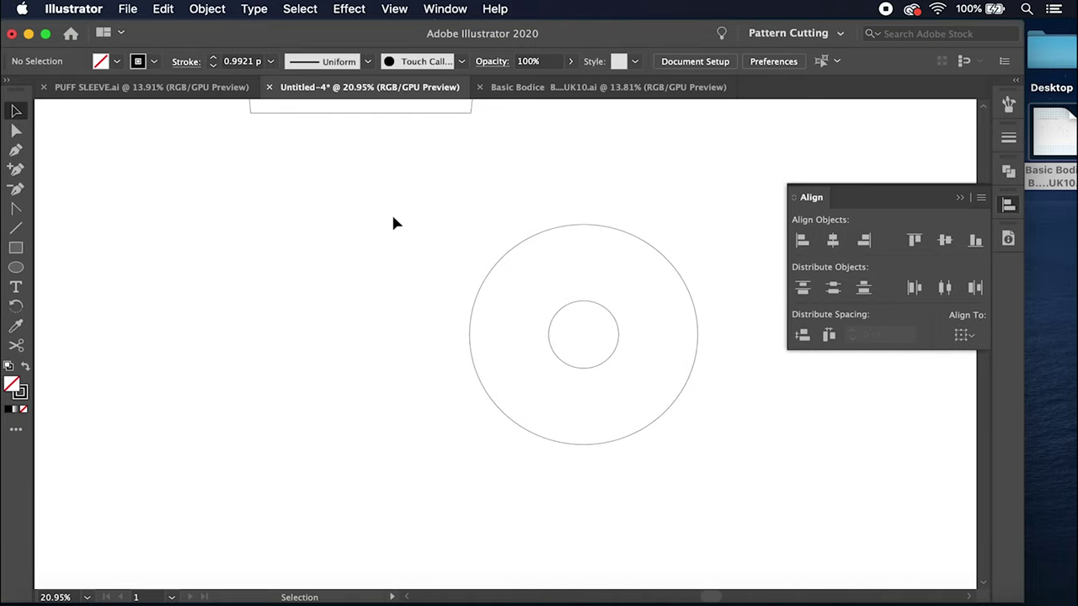
Step: Reselect both circles and align them on horizontal and vertical centres
{"action": "left_click_drag", "start_coordinate": [588, 340], "coordinate": [609, 368]}
{"action": "left_click", "coordinate": [376, 322]}
{"action": "left_click_drag", "start_coordinate": [378, 208], "coordinate": [743, 505]}
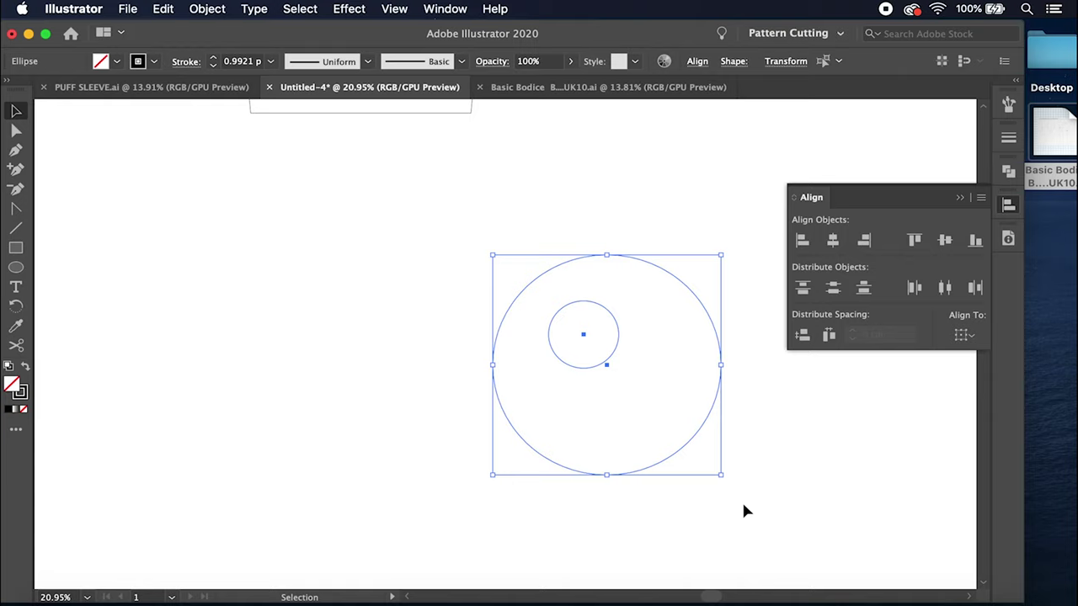
{"action": "left_click", "coordinate": [834, 241]}
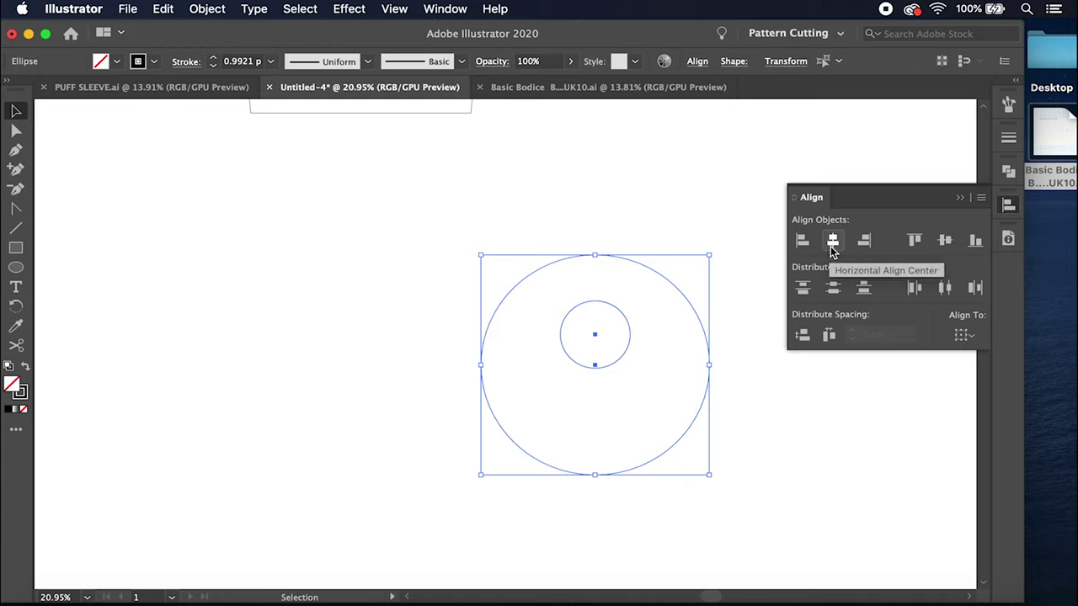
{"action": "left_click", "coordinate": [945, 243]}
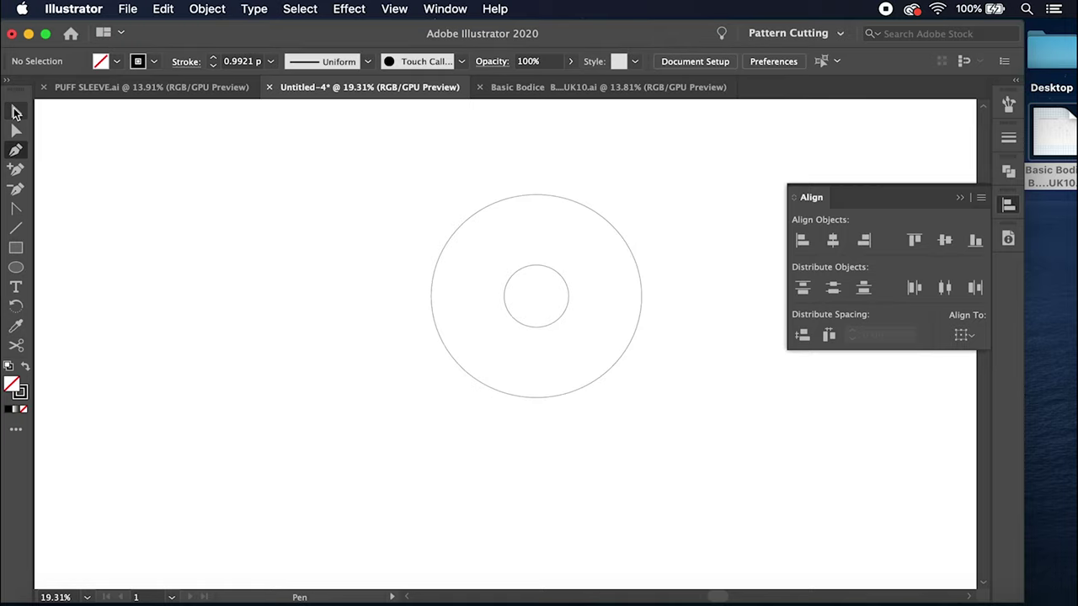
Step: Draw a straight Pen line from the inner circle's right edge to the outer circle
{"action": "left_click", "coordinate": [16, 152]}
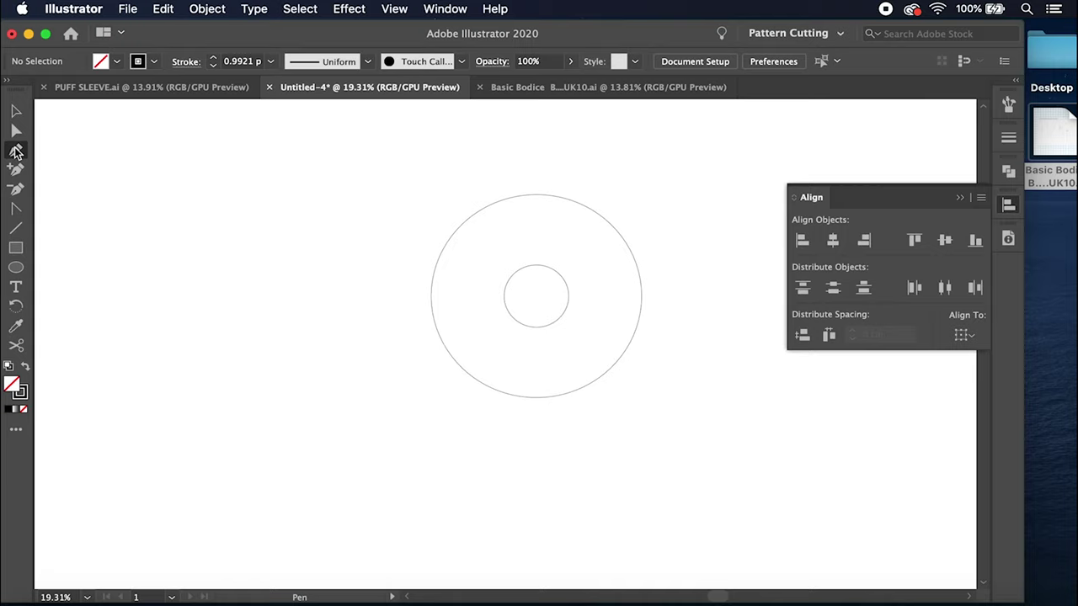
{"action": "left_click", "coordinate": [15, 188]}
{"action": "scroll", "coordinate": [500, 308], "scroll_direction": "up", "scroll_amount": 3}
{"action": "scroll", "coordinate": [503, 295], "scroll_direction": "up", "scroll_amount": 2}
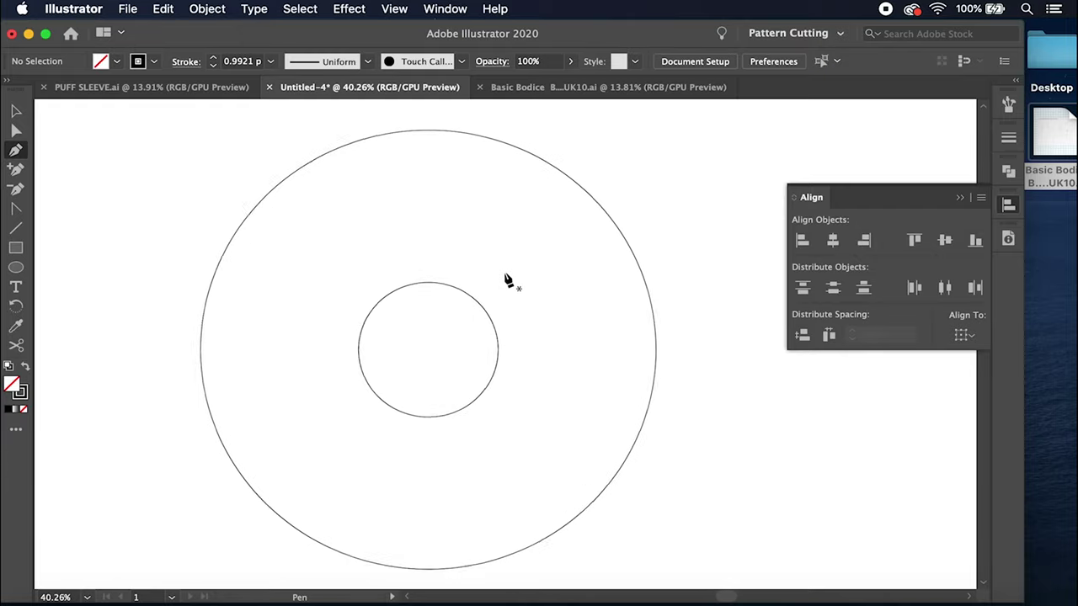
{"action": "left_click", "coordinate": [498, 365]}
{"action": "left_click_drag", "start_coordinate": [498, 365], "coordinate": [539, 365]}
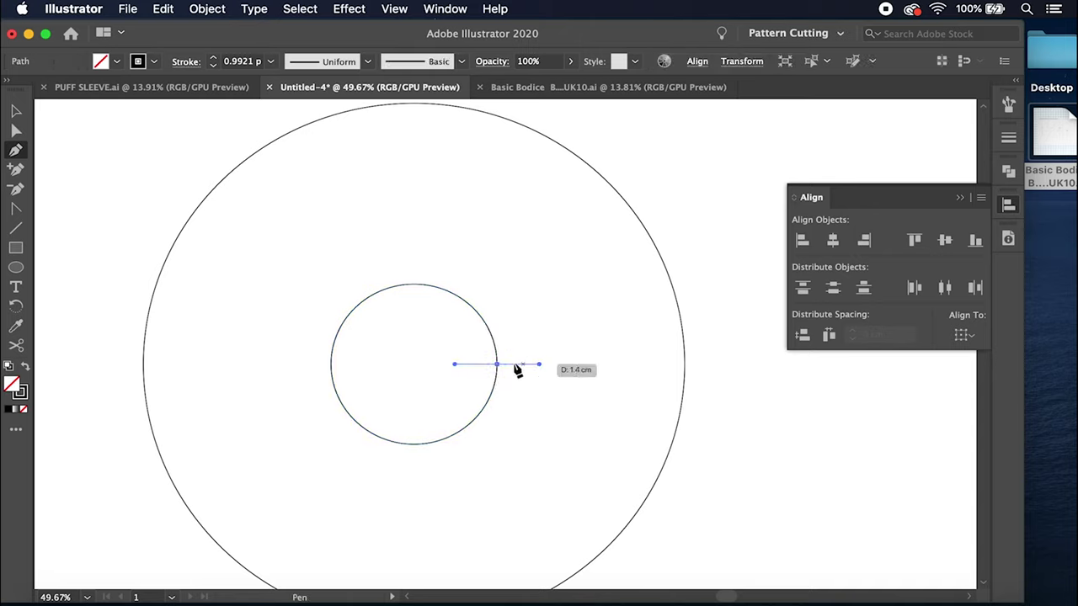
{"action": "key", "text": "Escape"}
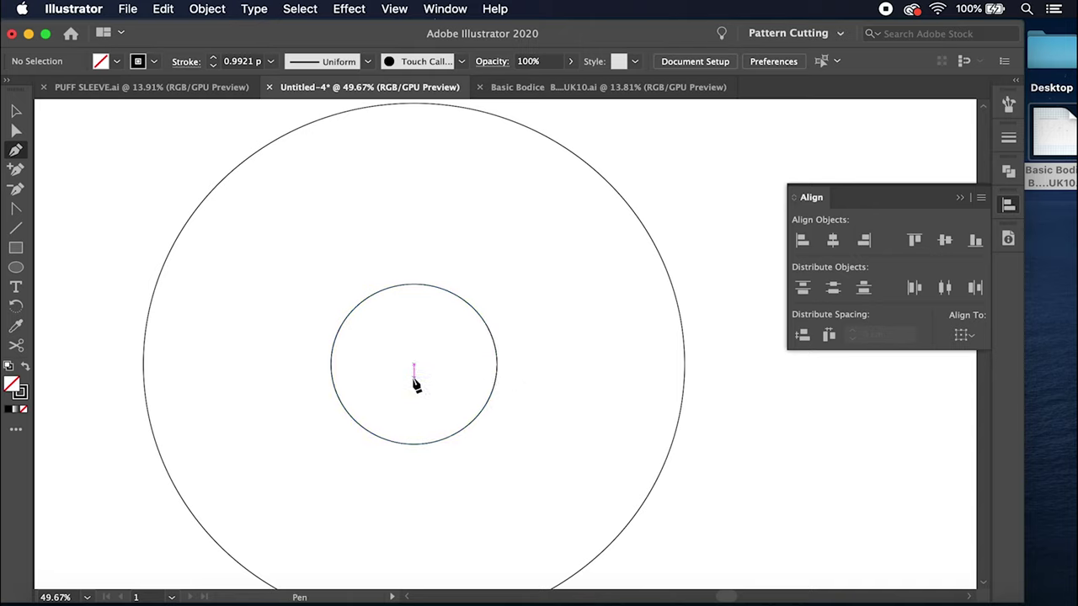
{"action": "left_click", "coordinate": [497, 366]}
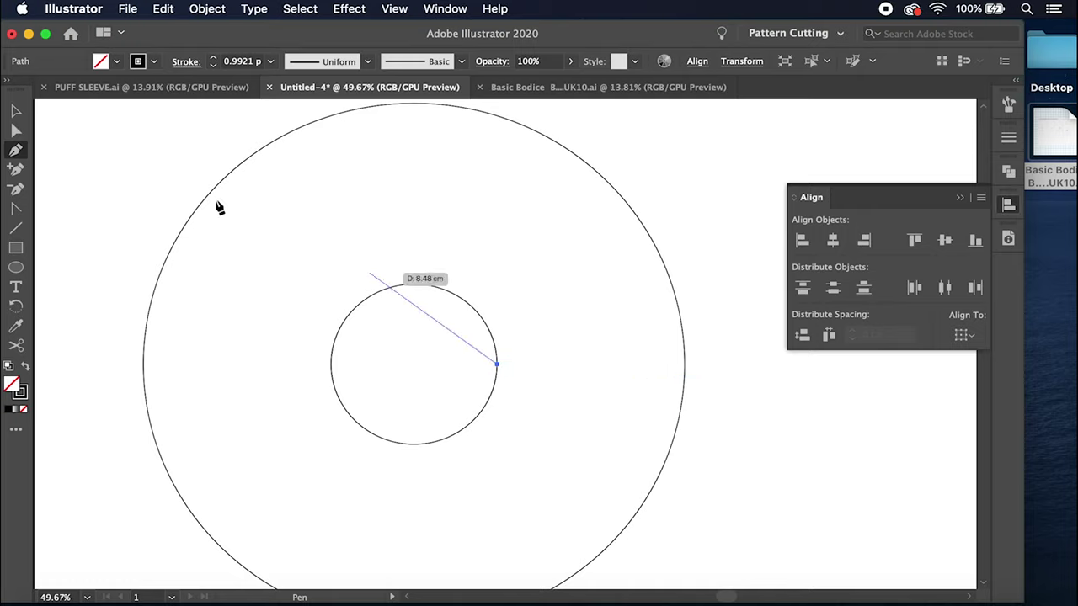
{"action": "left_click", "coordinate": [686, 357]}
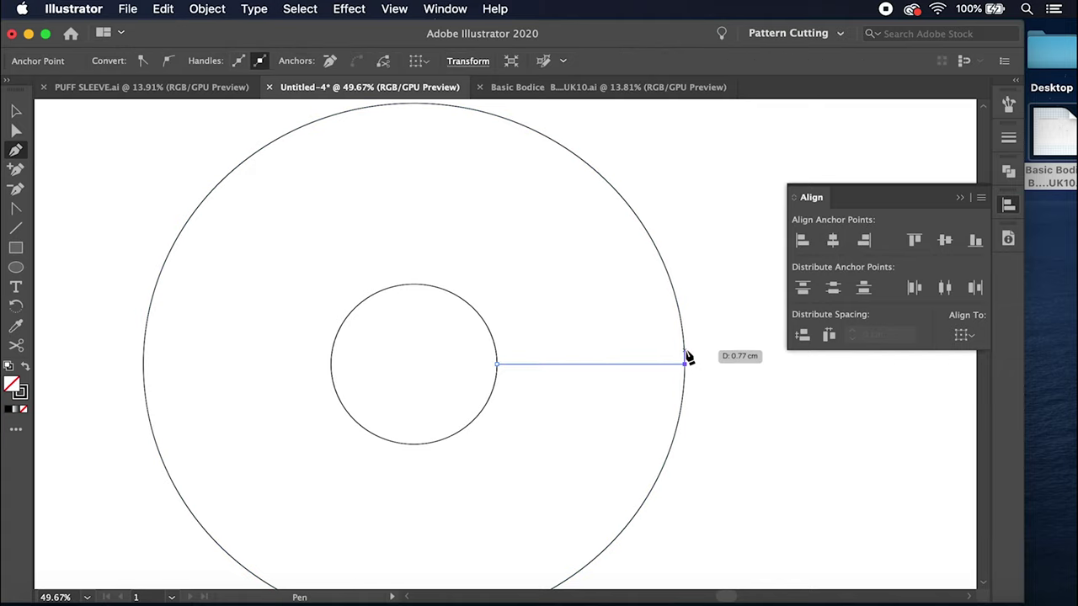
{"action": "key", "text": "super+z"}
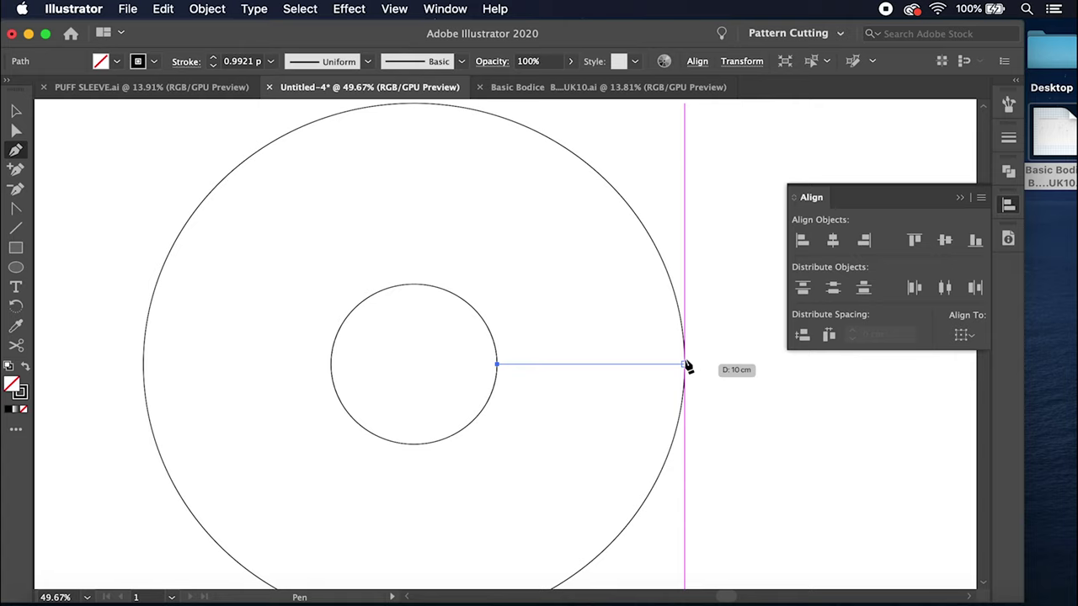
{"action": "left_click", "coordinate": [686, 365]}
{"action": "left_click", "coordinate": [15, 111]}
Step: Draw a vertical line from the inner circle's top to the outer circle, then delete both lines
{"action": "left_click", "coordinate": [18, 151]}
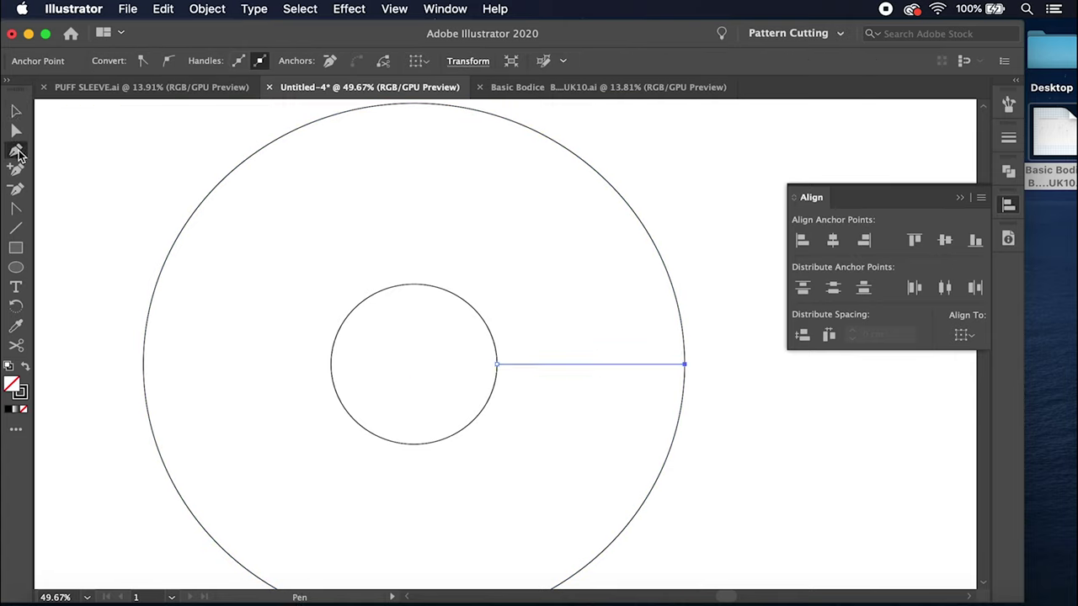
{"action": "left_click", "coordinate": [414, 285]}
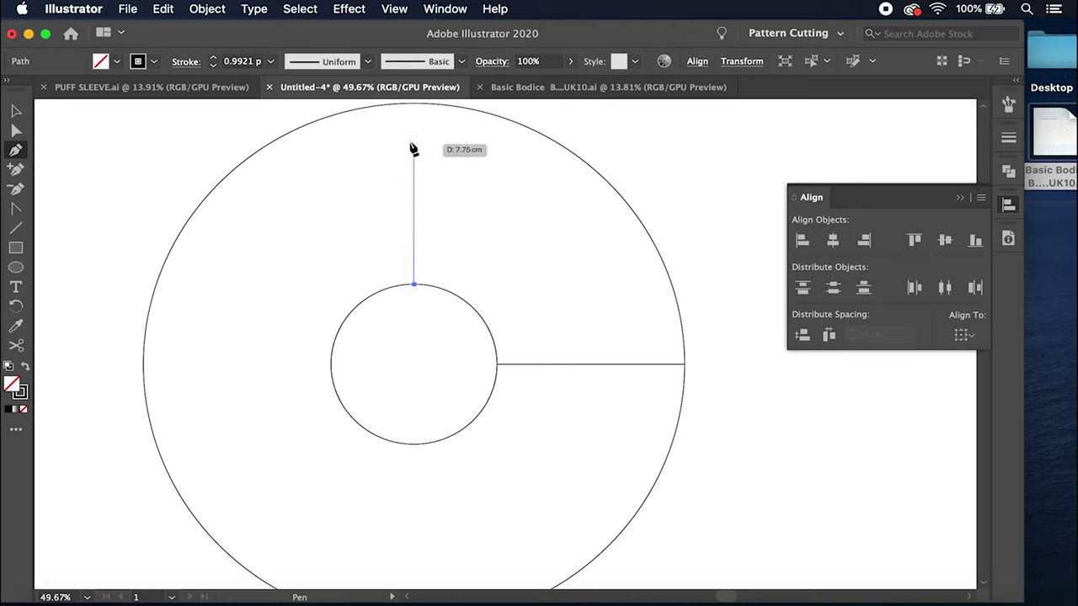
{"action": "left_click", "coordinate": [416, 106]}
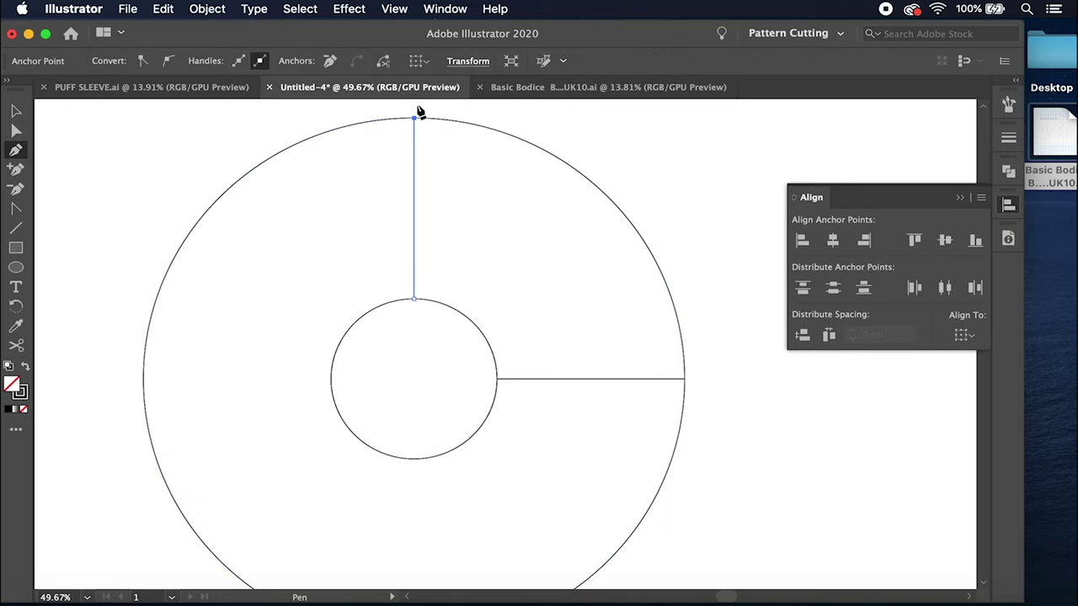
{"action": "left_click", "coordinate": [13, 111]}
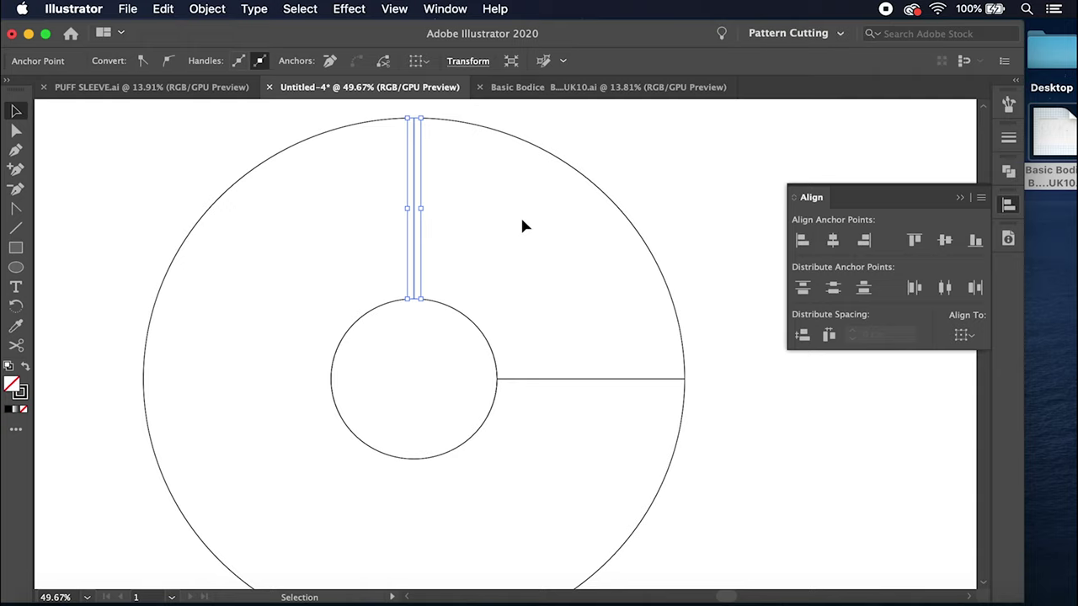
{"action": "key", "text": "Delete"}
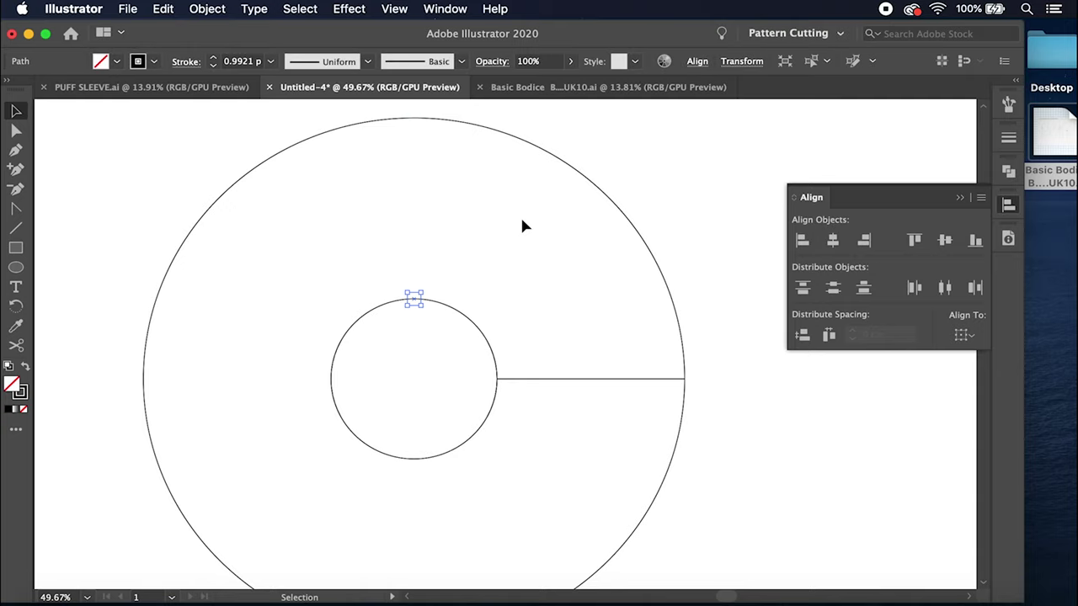
{"action": "left_click", "coordinate": [571, 270]}
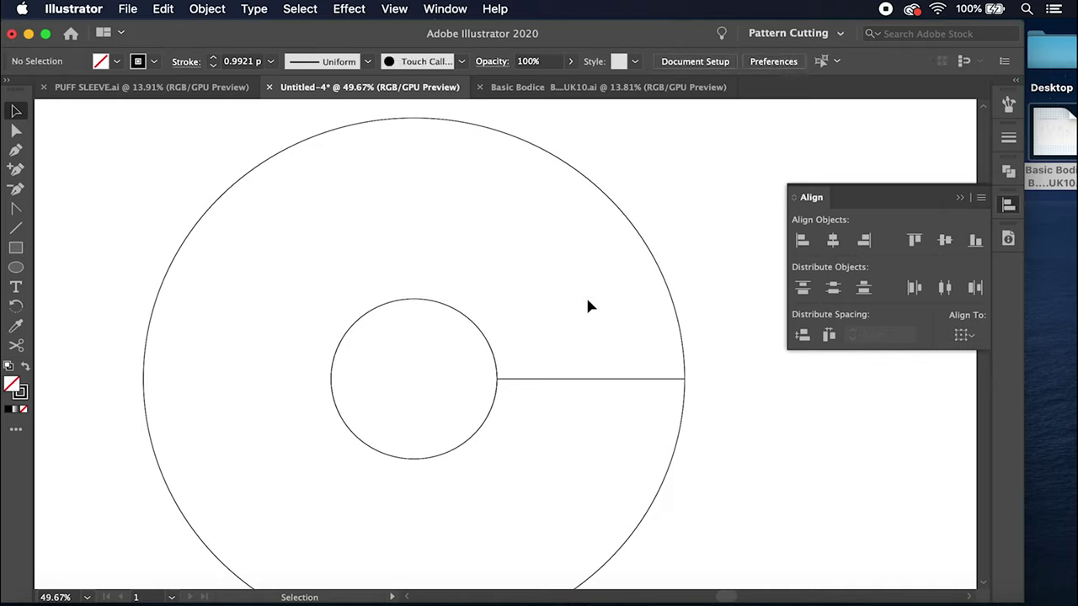
{"action": "left_click", "coordinate": [564, 384]}
{"action": "key", "text": "Delete"}
Step: Make the two concentric circles a compound path and shift it slightly right
{"action": "scroll", "coordinate": [403, 261], "scroll_direction": "down", "scroll_amount": 2}
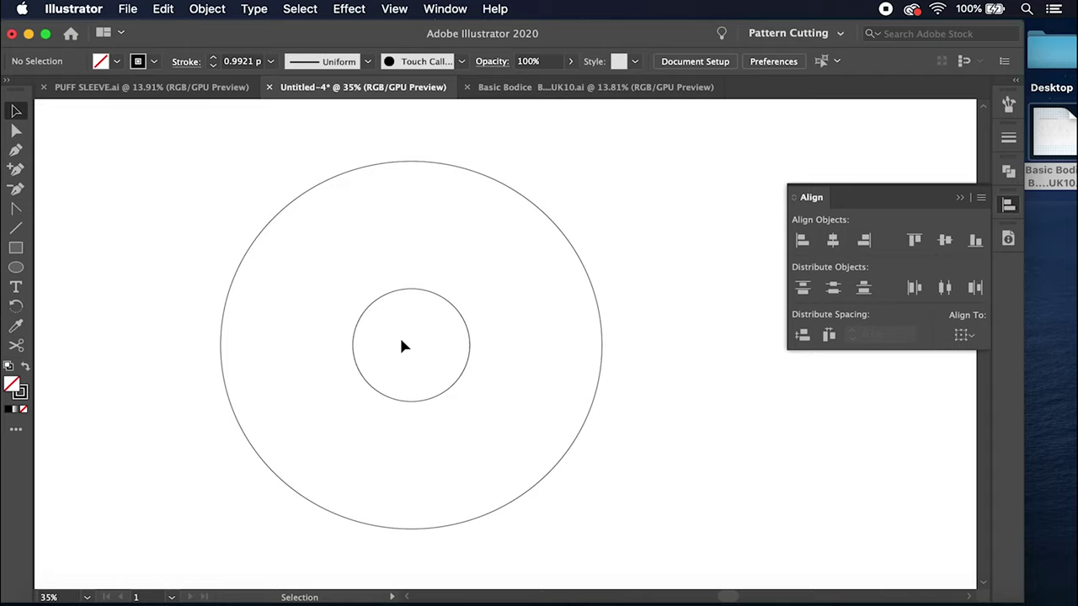
{"action": "left_click_drag", "start_coordinate": [128, 128], "coordinate": [665, 561]}
{"action": "right_click", "coordinate": [518, 375]}
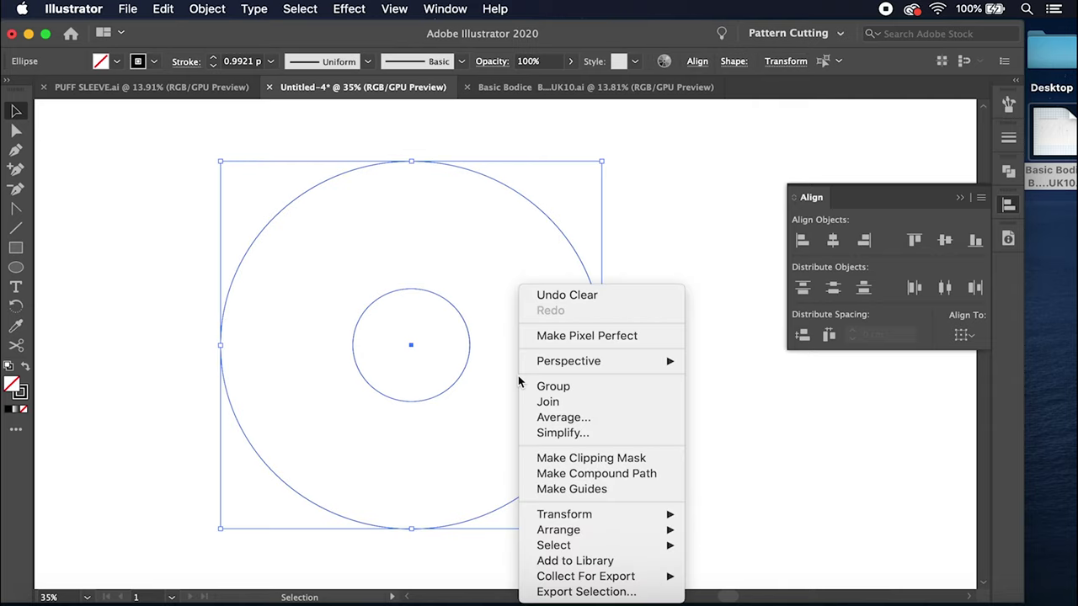
{"action": "left_click", "coordinate": [561, 475]}
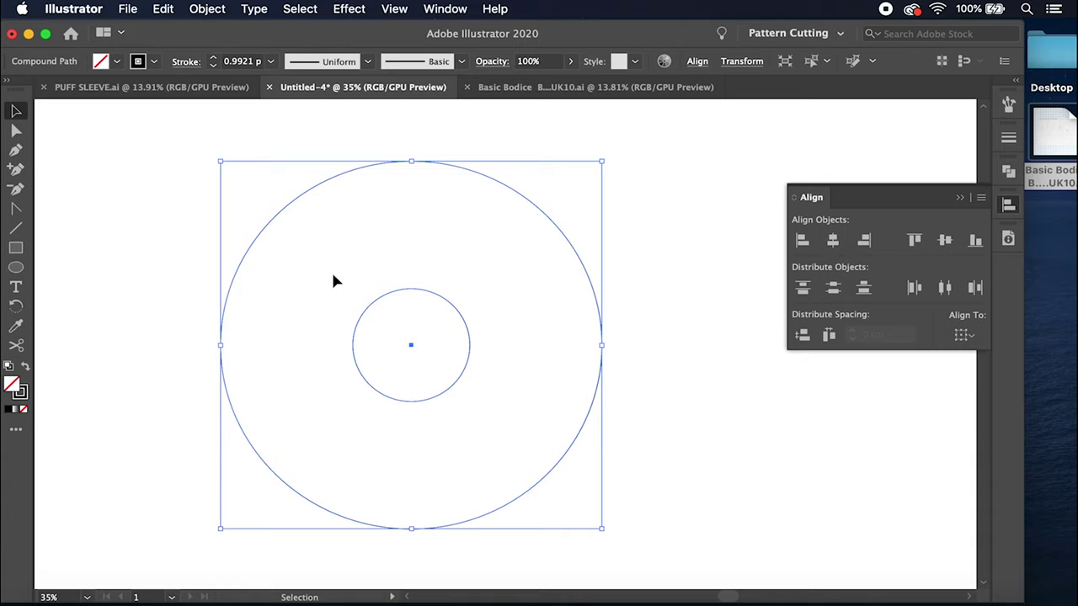
{"action": "left_click_drag", "start_coordinate": [366, 311], "coordinate": [395, 354]}
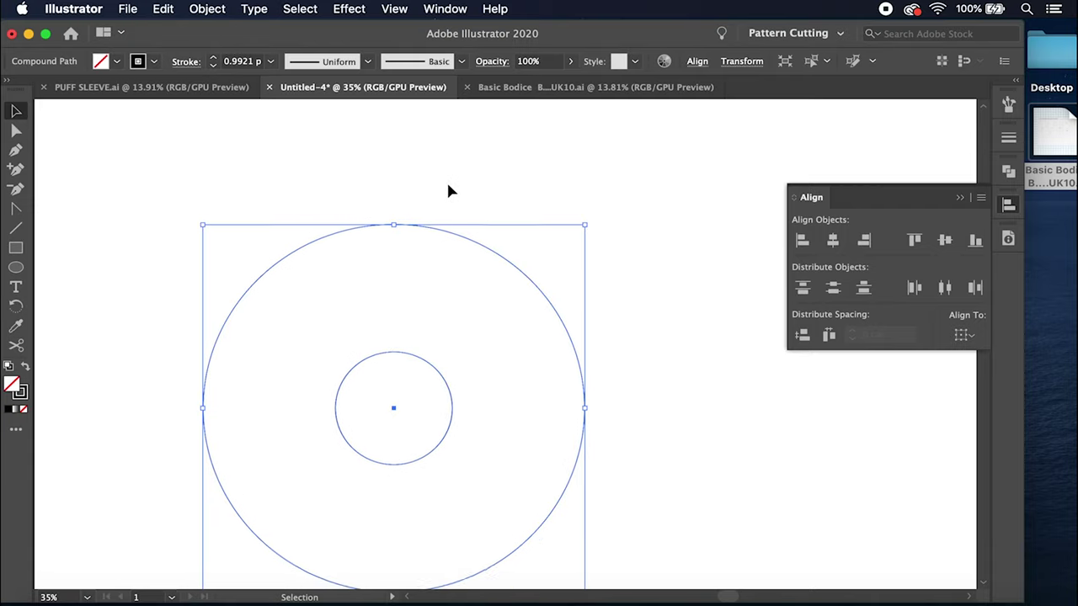
{"action": "scroll", "coordinate": [448, 191], "scroll_direction": "up", "scroll_amount": 10}
Step: Draw a vertical Pen line from below the sleeve hem to above the cap top
{"action": "scroll", "coordinate": [449, 192], "scroll_direction": "up", "scroll_amount": 10}
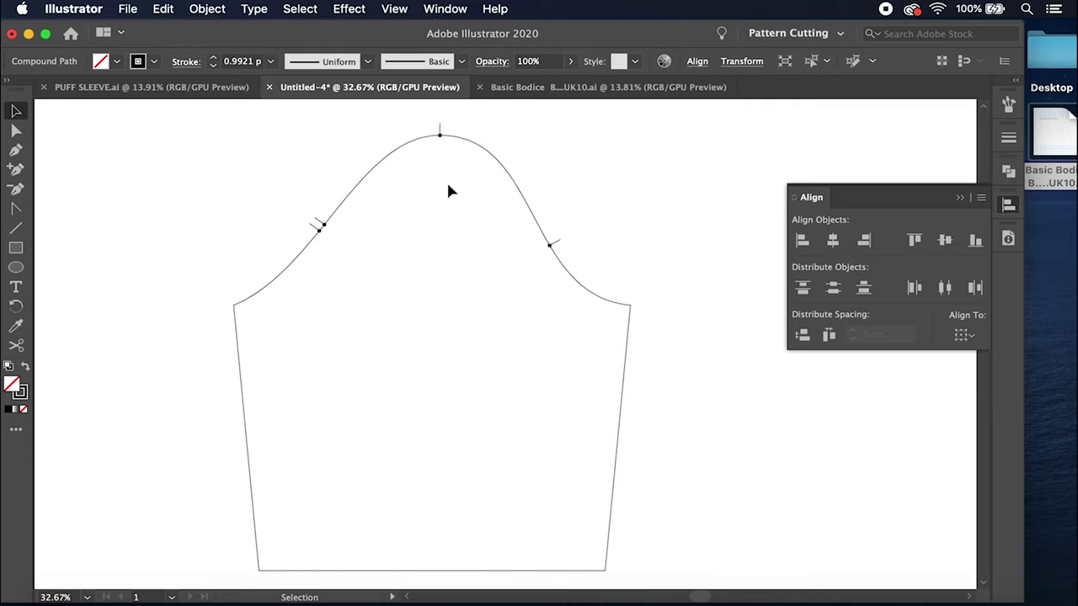
{"action": "scroll", "coordinate": [446, 144], "scroll_direction": "down", "scroll_amount": 3}
{"action": "key", "text": "super+shift+a"}
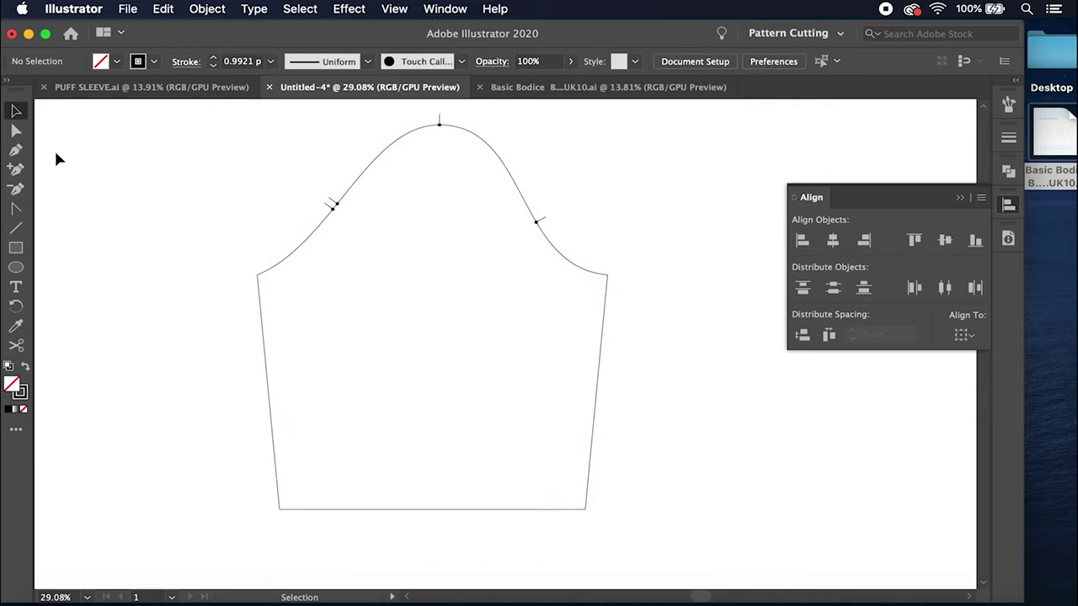
{"action": "left_click", "coordinate": [17, 152]}
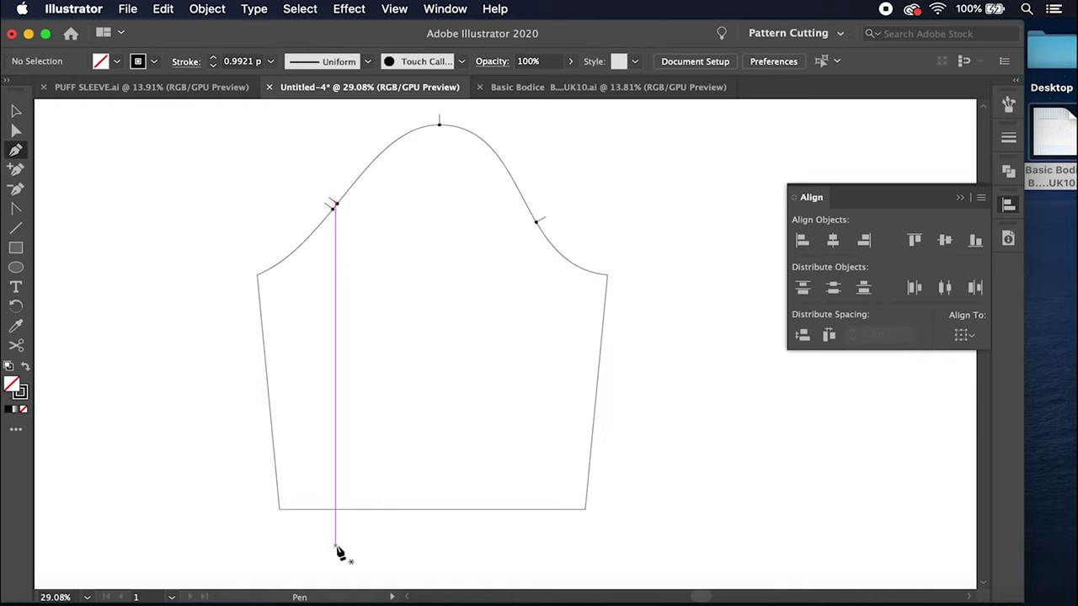
{"action": "left_click", "coordinate": [438, 542]}
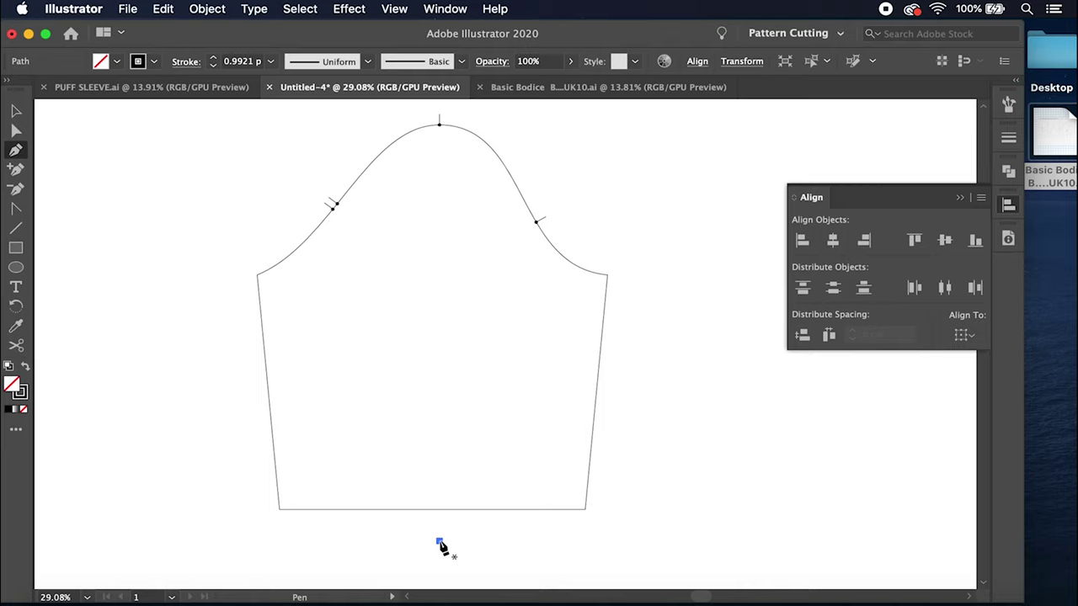
{"action": "scroll", "coordinate": [443, 544], "scroll_direction": "down", "scroll_amount": 2}
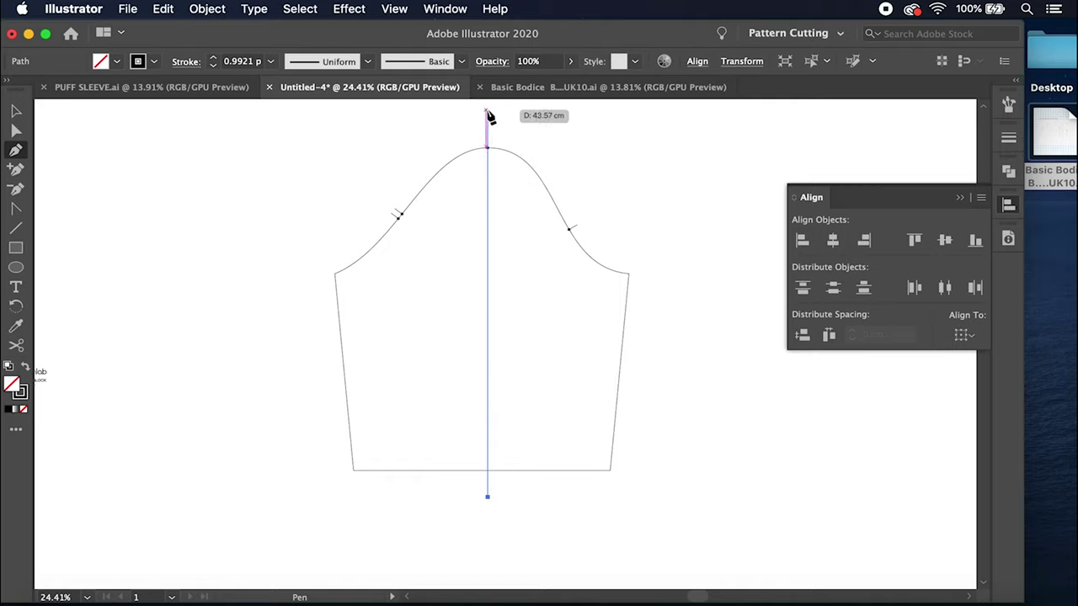
{"action": "left_click", "coordinate": [487, 110]}
{"action": "left_click", "coordinate": [17, 112]}
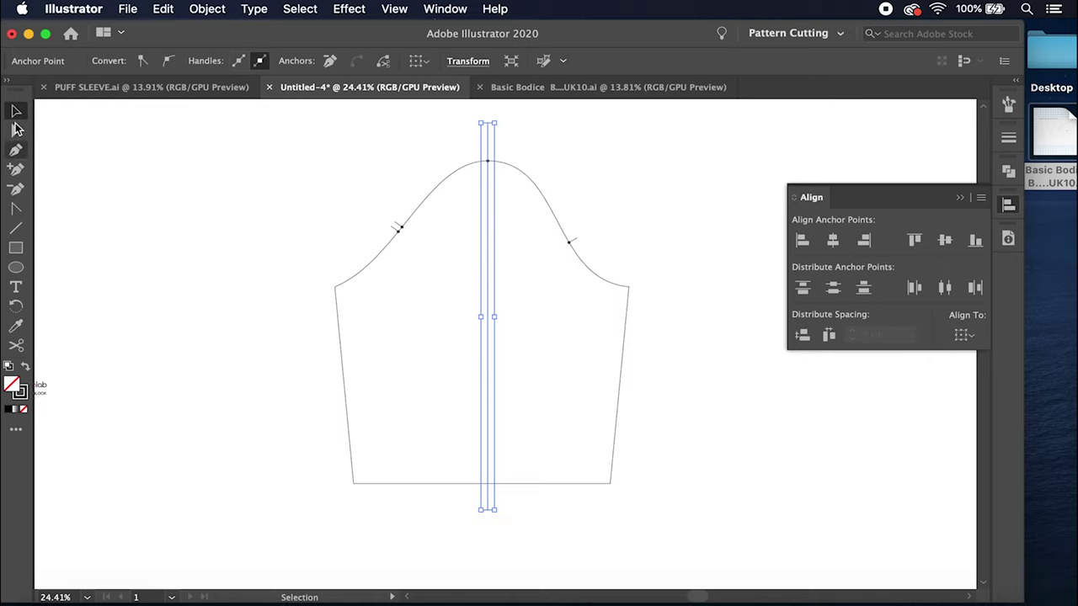
Step: Select the vertical centre line and bring up its Move dialog
{"action": "left_click", "coordinate": [460, 289]}
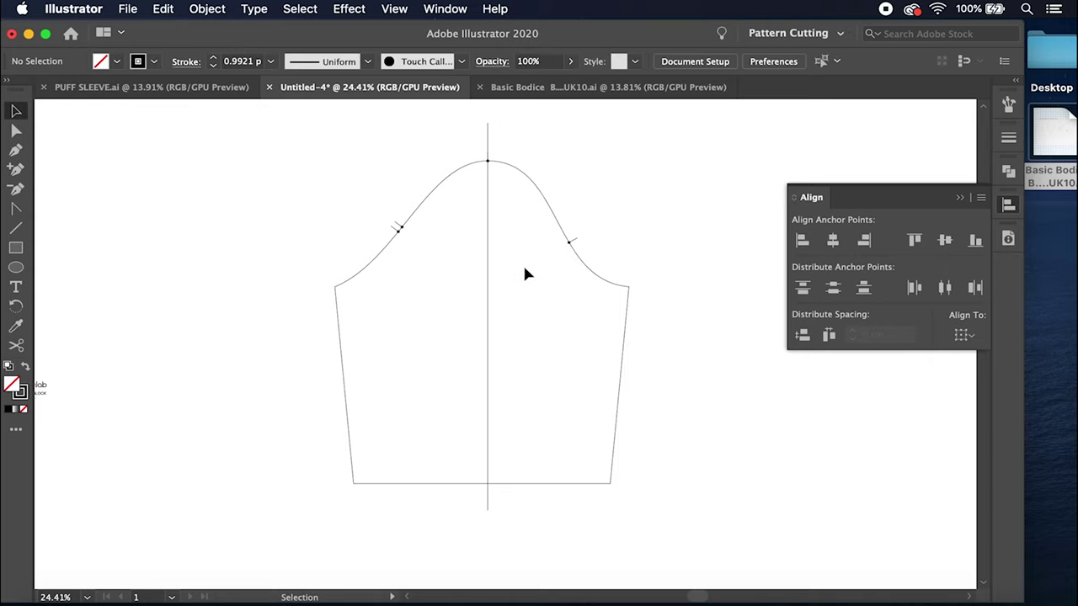
{"action": "left_click_drag", "start_coordinate": [524, 274], "coordinate": [455, 295]}
{"action": "key", "text": "Return"}
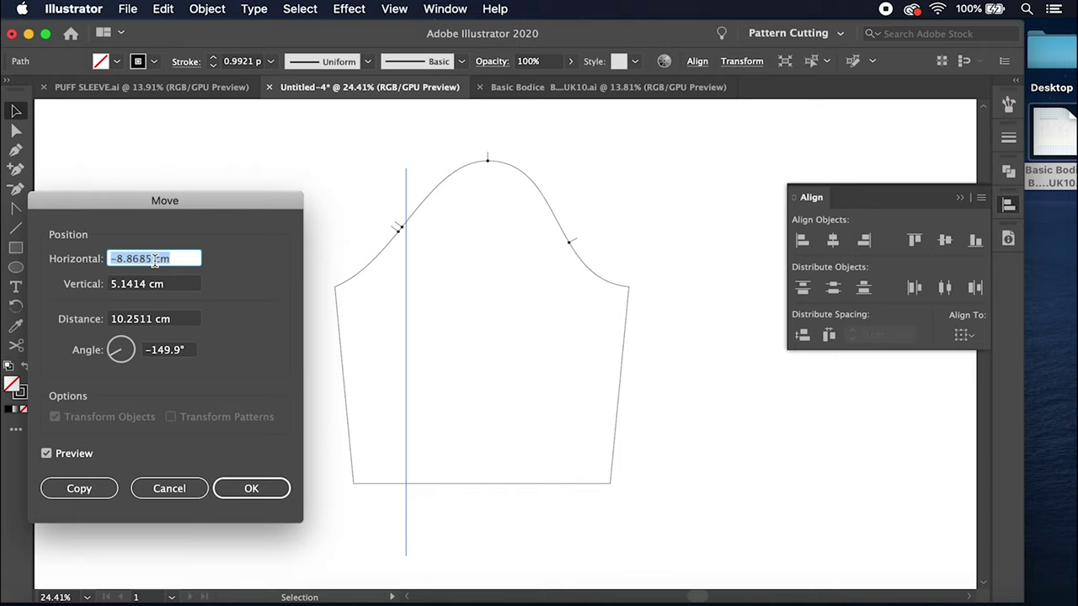
Step: Copy the centre line 2.5 cm right (vertical 0) and repeat for more lines on the right
{"action": "type", "text": "2.5"}
{"action": "left_click_drag", "start_coordinate": [145, 284], "coordinate": [110, 288]}
{"action": "type", "text": "0"}
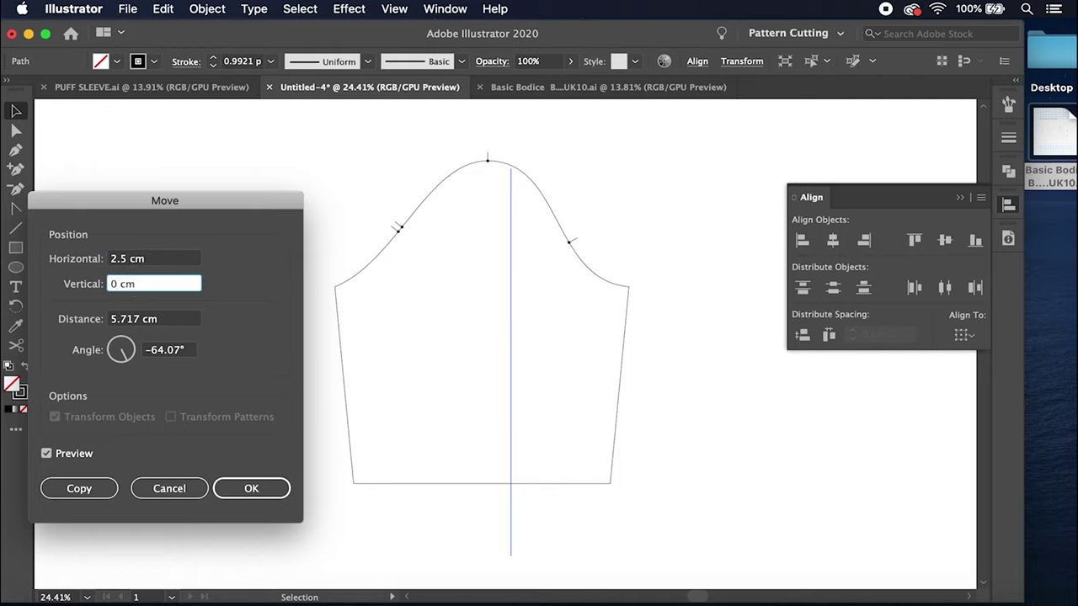
{"action": "left_click", "coordinate": [171, 352]}
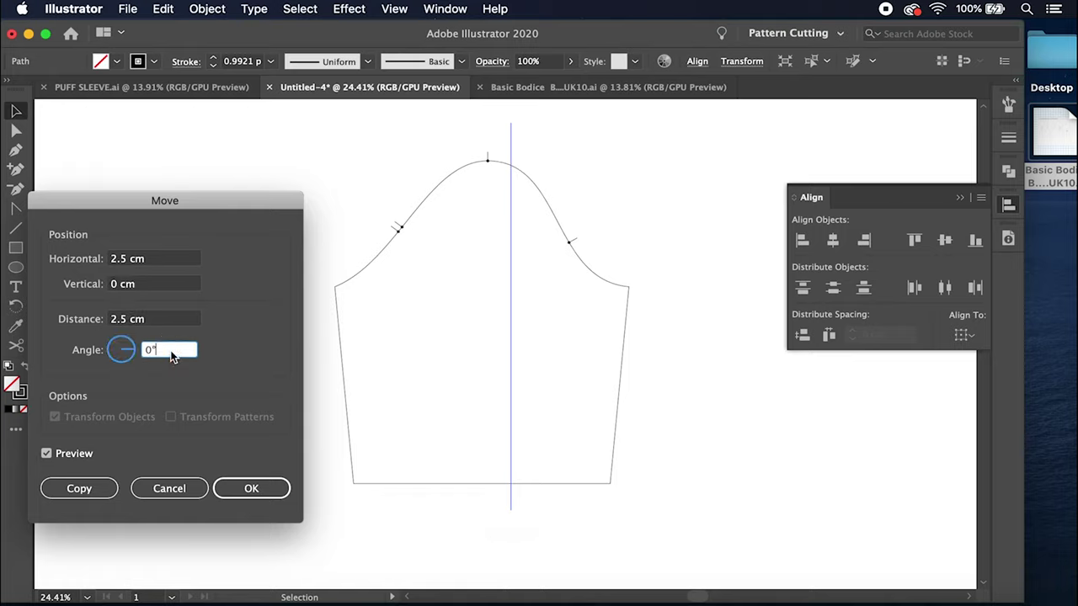
{"action": "left_click", "coordinate": [79, 488]}
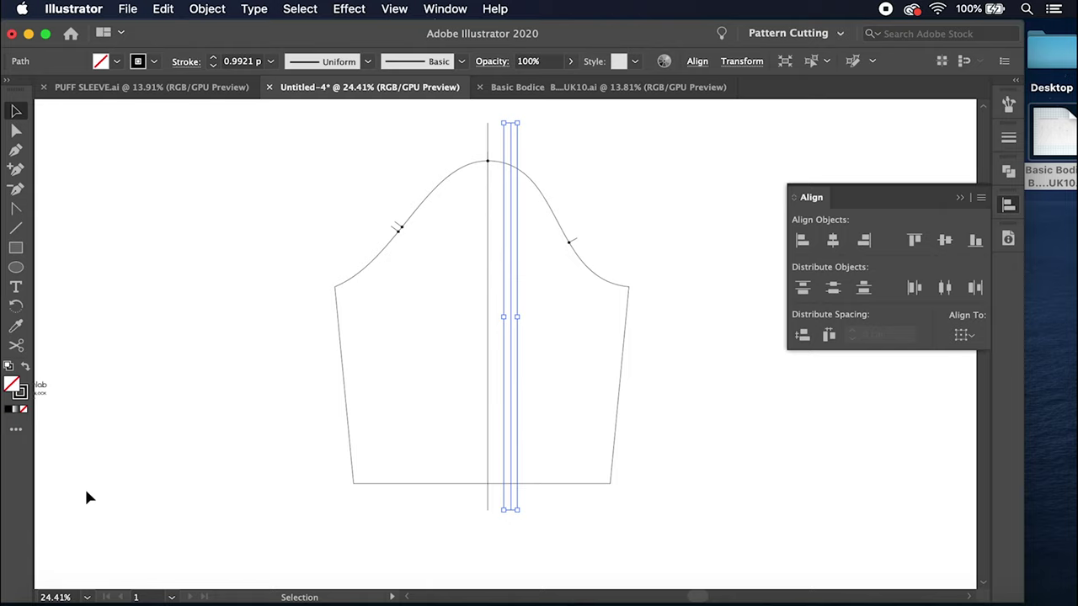
{"action": "key", "text": "a"}
{"action": "key", "text": "v"}
{"action": "key", "text": "super+v"}
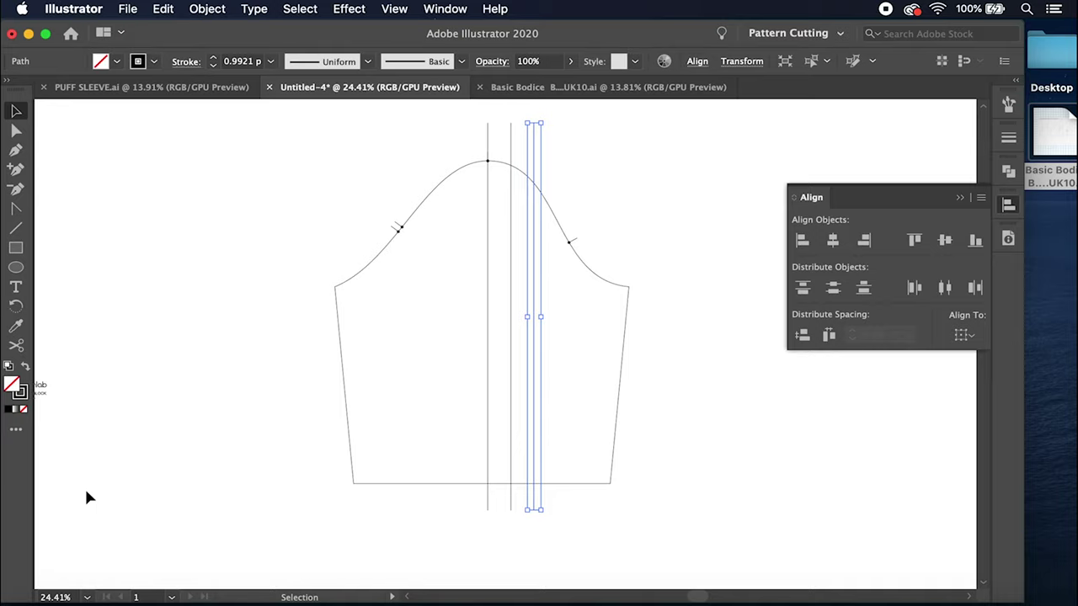
{"action": "key", "text": "super+d"}
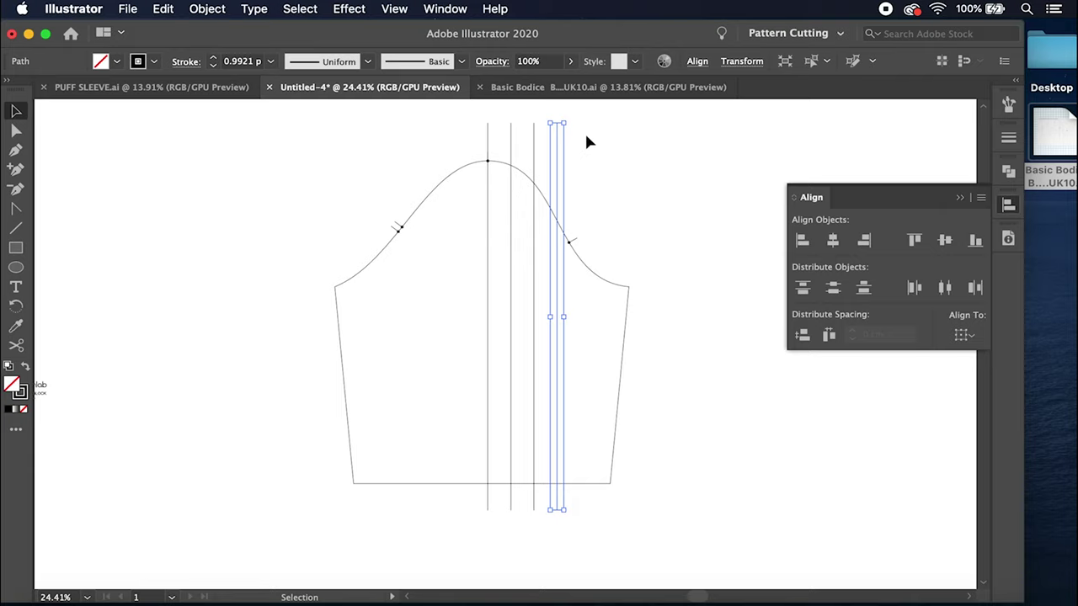
Step: Copy the centre line −2.5 cm horizontally and repeat to make three lines on the left
{"action": "left_click", "coordinate": [488, 141]}
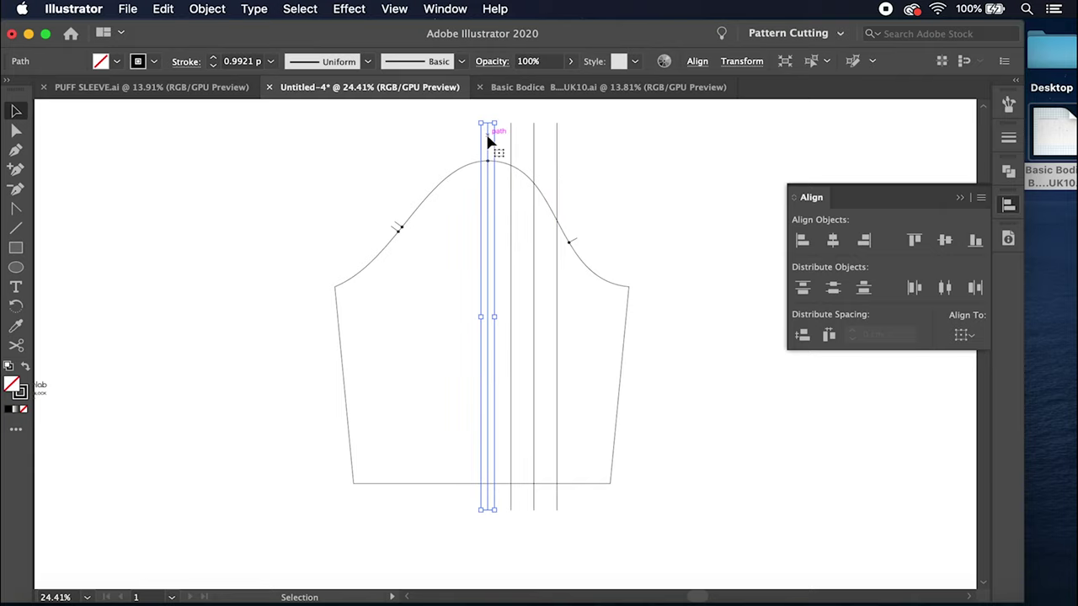
{"action": "key", "text": "Return"}
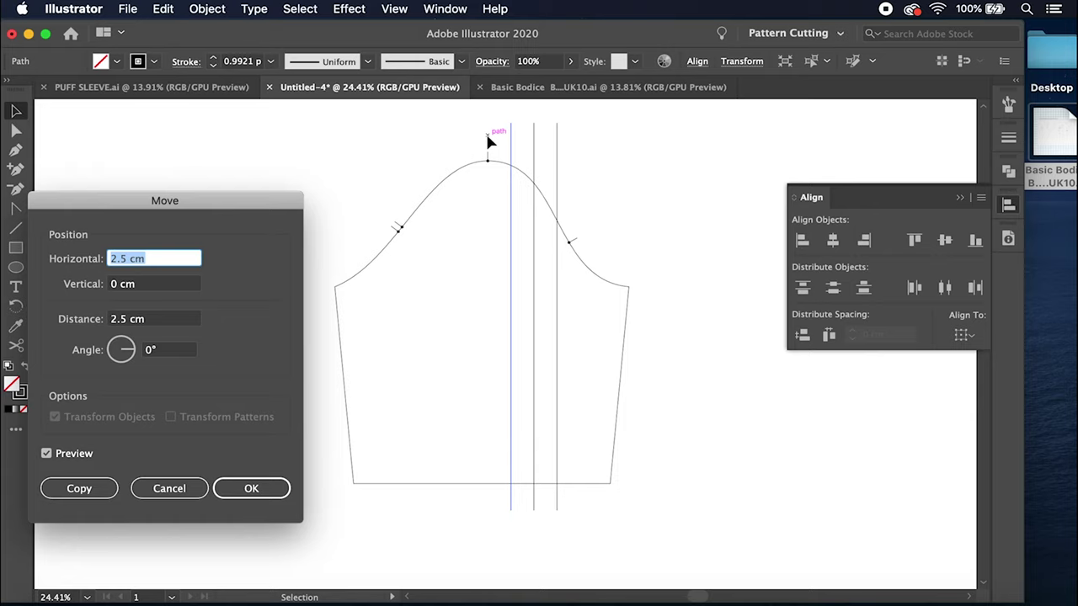
{"action": "left_click", "coordinate": [111, 256]}
{"action": "type", "text": "-"}
{"action": "left_click", "coordinate": [106, 488]}
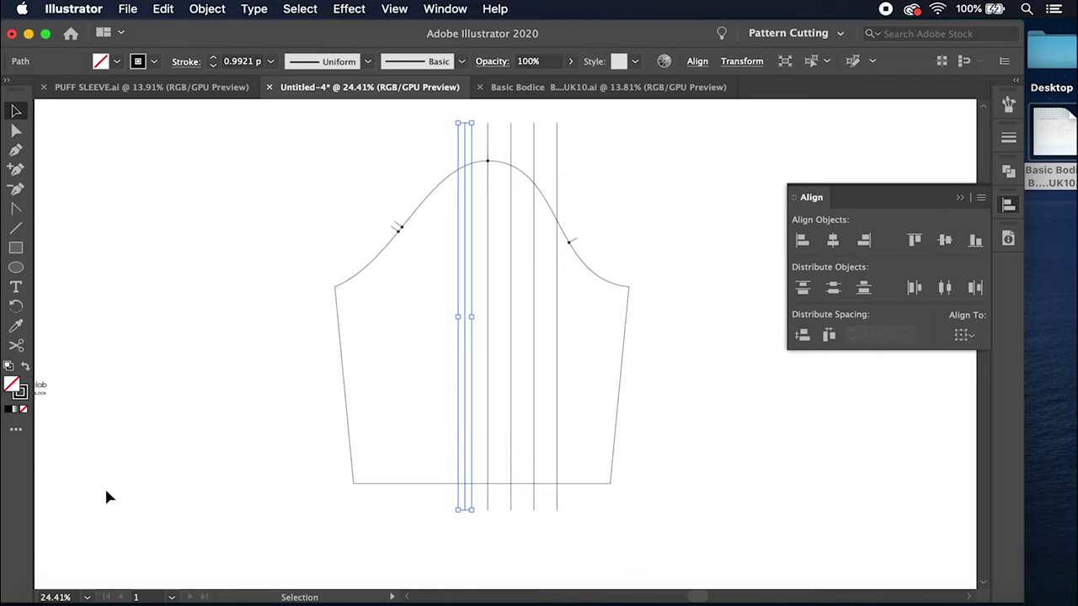
{"action": "key", "text": "super+d"}
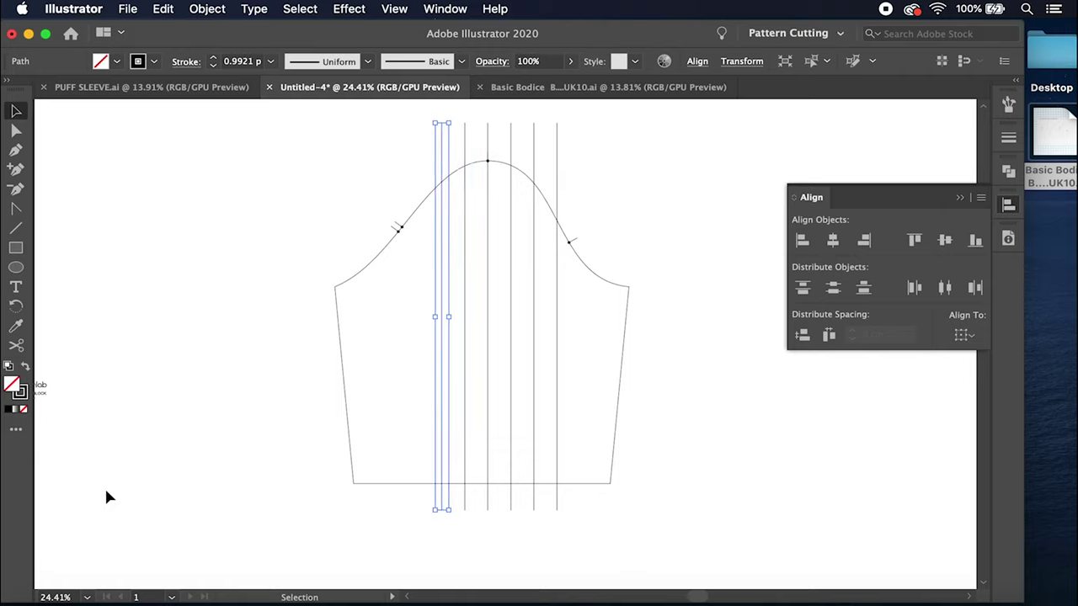
{"action": "key", "text": "super+d"}
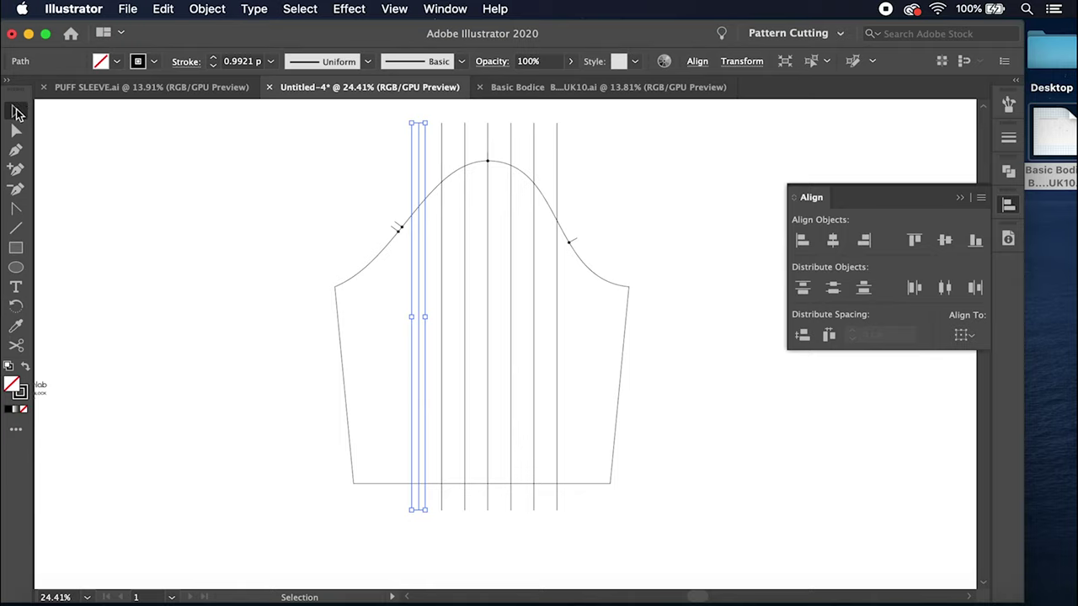
Step: Marquee-select the seven vertical slash lines and expand them into filled outline shapes
{"action": "left_click", "coordinate": [294, 165]}
{"action": "scroll", "coordinate": [294, 165], "scroll_direction": "up", "scroll_amount": 3}
{"action": "scroll", "coordinate": [294, 165], "scroll_direction": "right", "scroll_amount": 3}
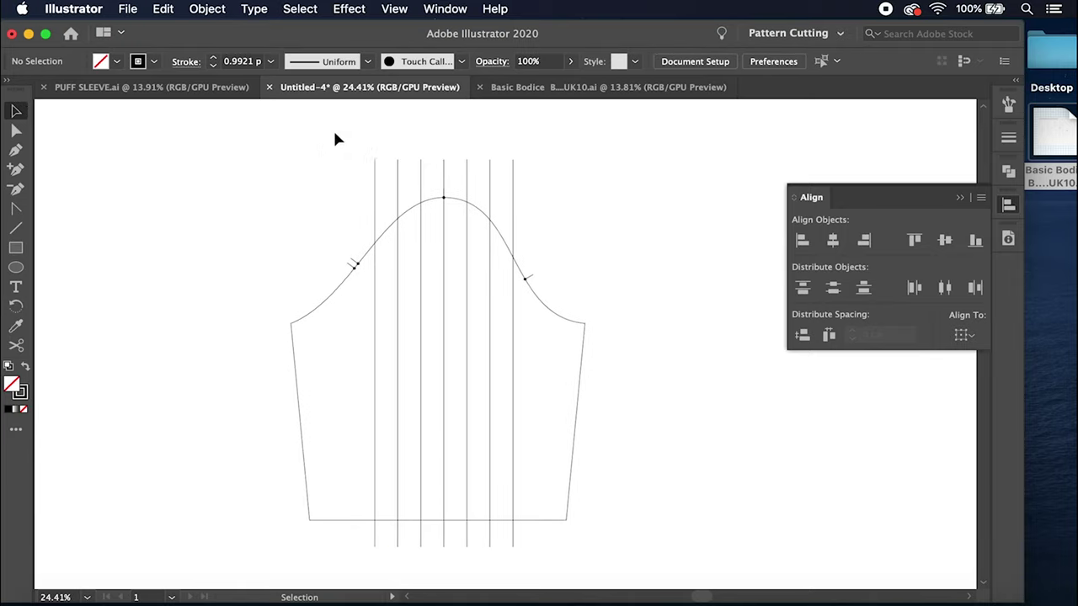
{"action": "left_click_drag", "start_coordinate": [334, 133], "coordinate": [524, 174]}
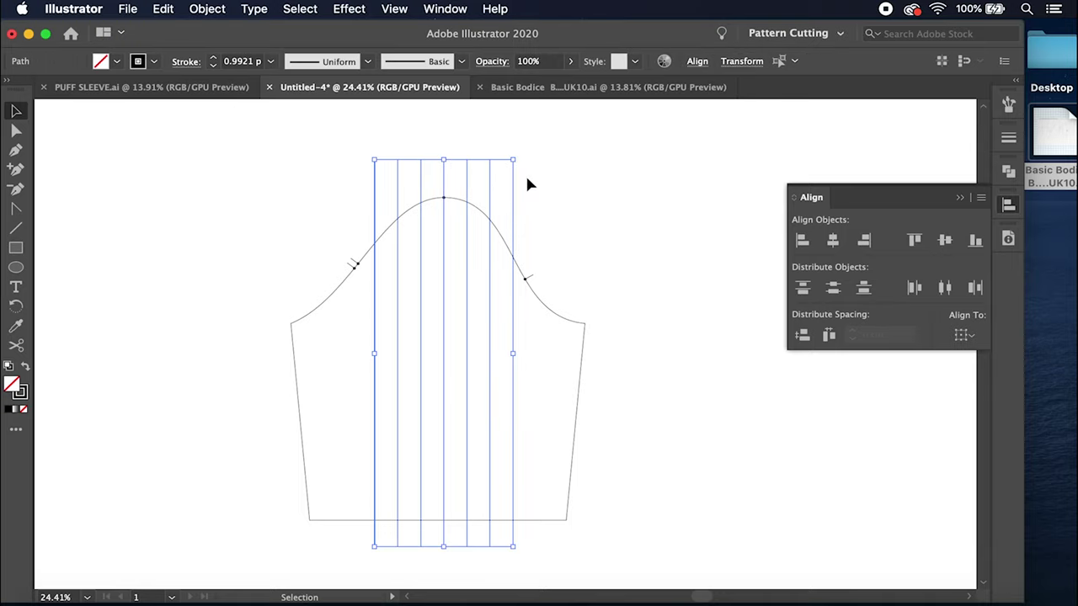
{"action": "left_click", "coordinate": [207, 8]}
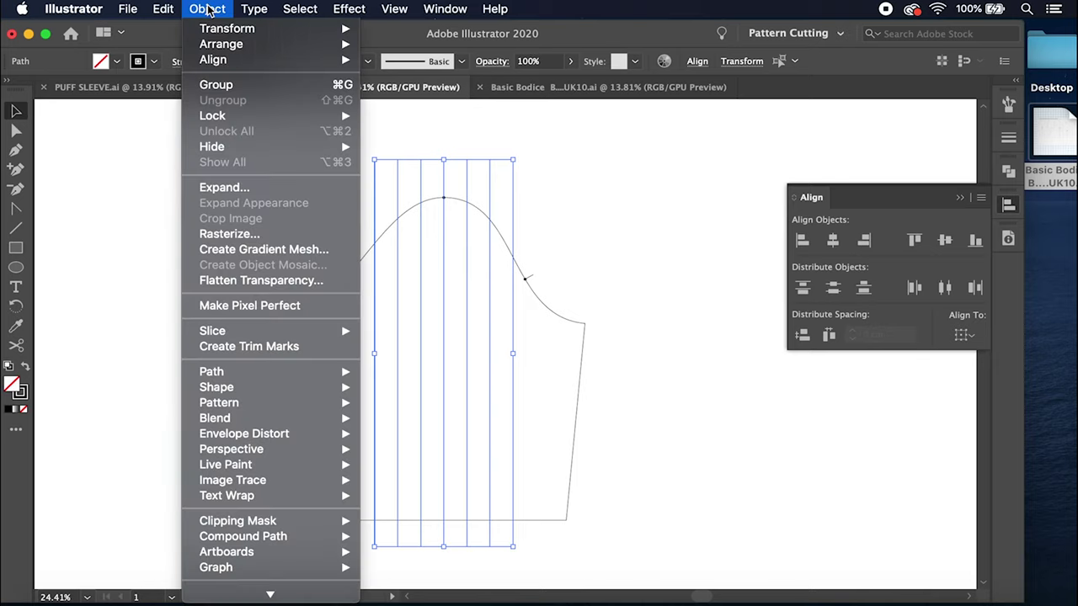
{"action": "left_click", "coordinate": [223, 187]}
{"action": "left_click", "coordinate": [602, 401]}
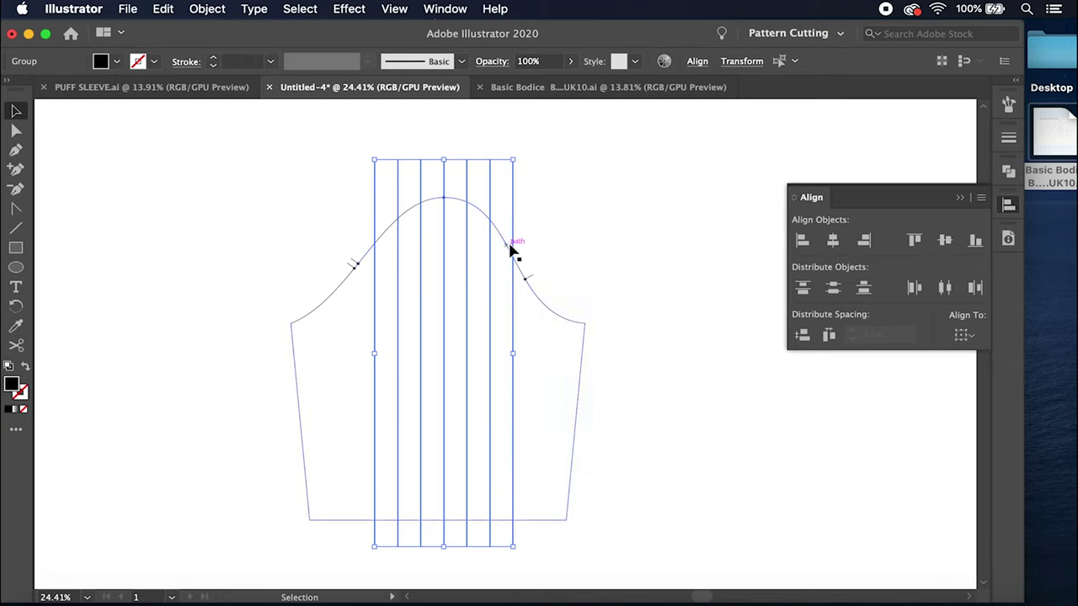
Step: Subtract the slash lines from the sleeve outline with Pathfinder Minus Front, then select all resulting panels
{"action": "left_click", "coordinate": [549, 310], "text": "shift"}
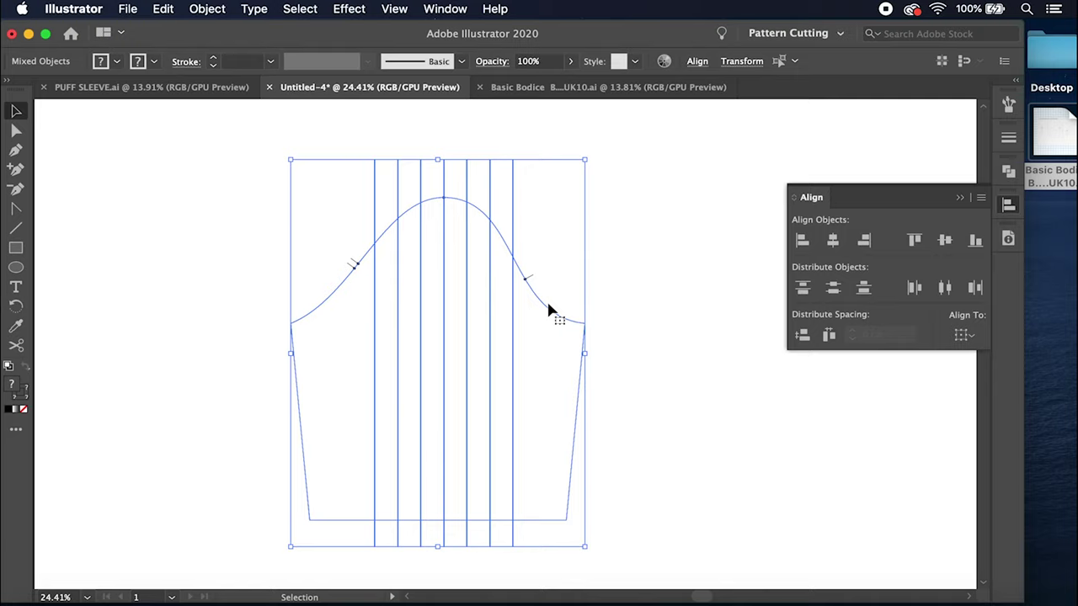
{"action": "left_click", "coordinate": [965, 198]}
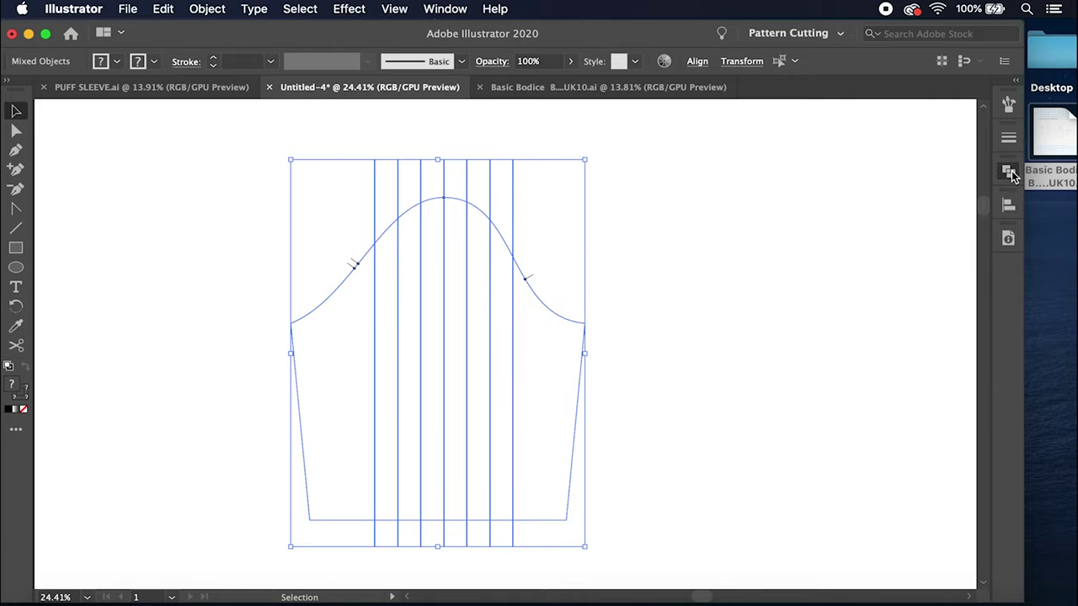
{"action": "left_click", "coordinate": [1010, 171]}
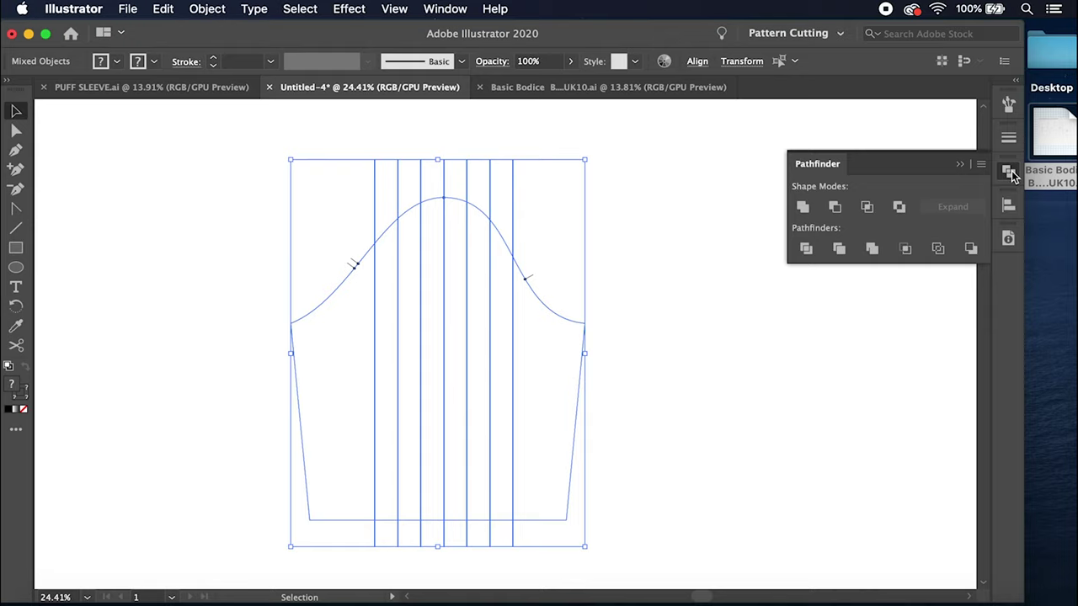
{"action": "left_click", "coordinate": [836, 208]}
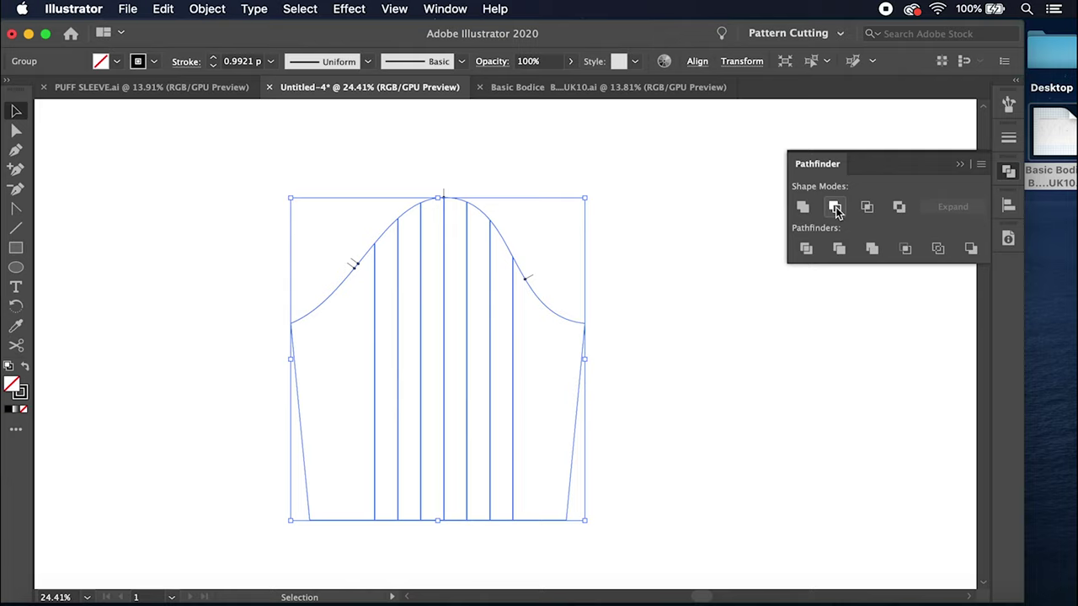
{"action": "left_click", "coordinate": [519, 133]}
{"action": "left_click_drag", "start_coordinate": [166, 155], "coordinate": [662, 551]}
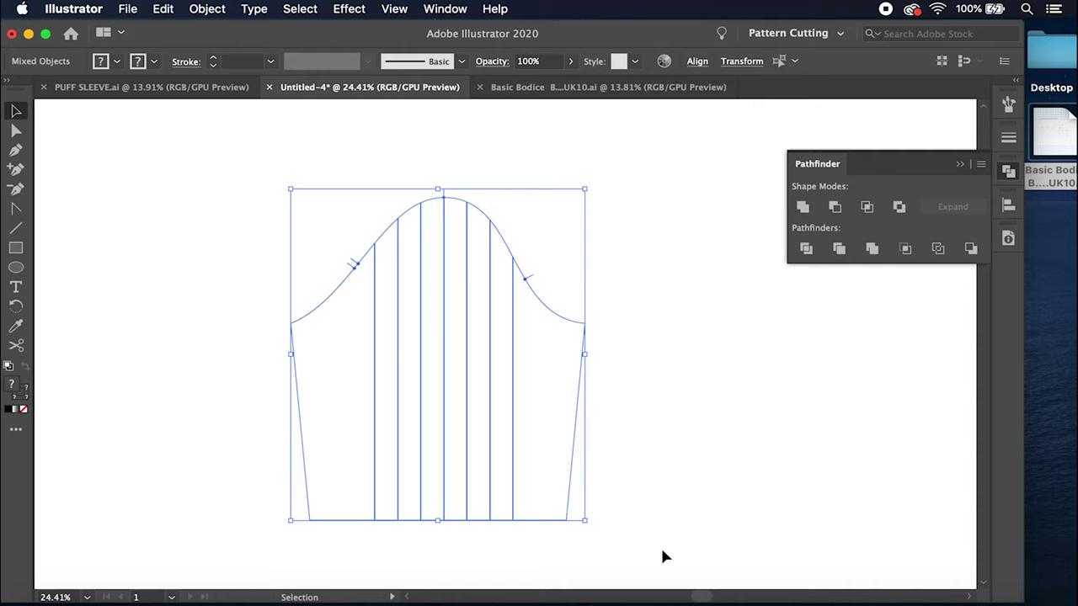
{"action": "left_click", "coordinate": [207, 8]}
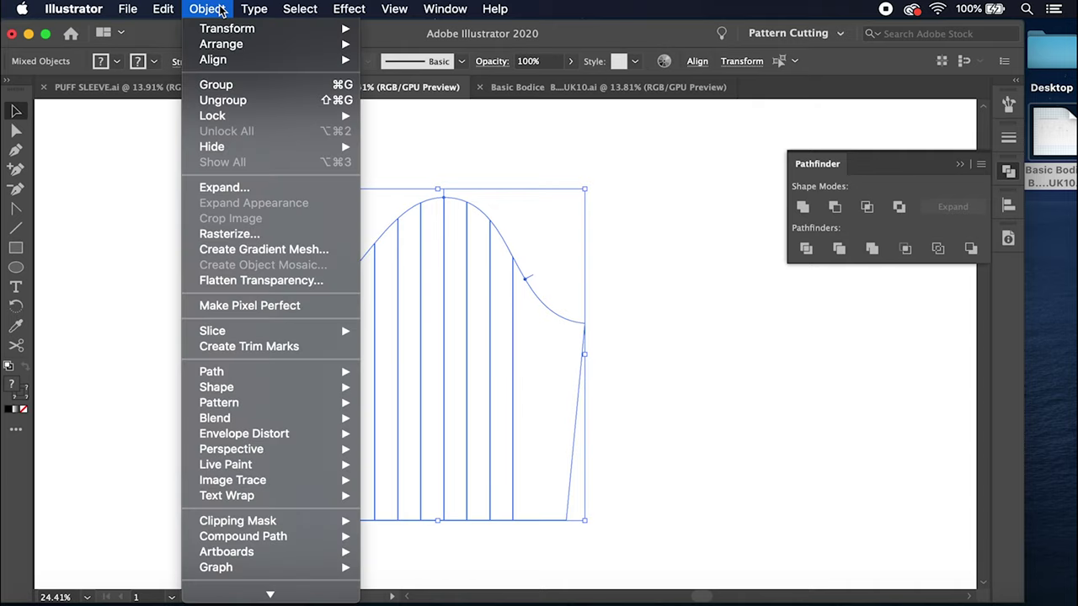
Step: Ungroup the cut sleeve into individual panels
{"action": "left_click", "coordinate": [222, 103]}
{"action": "left_click", "coordinate": [216, 14]}
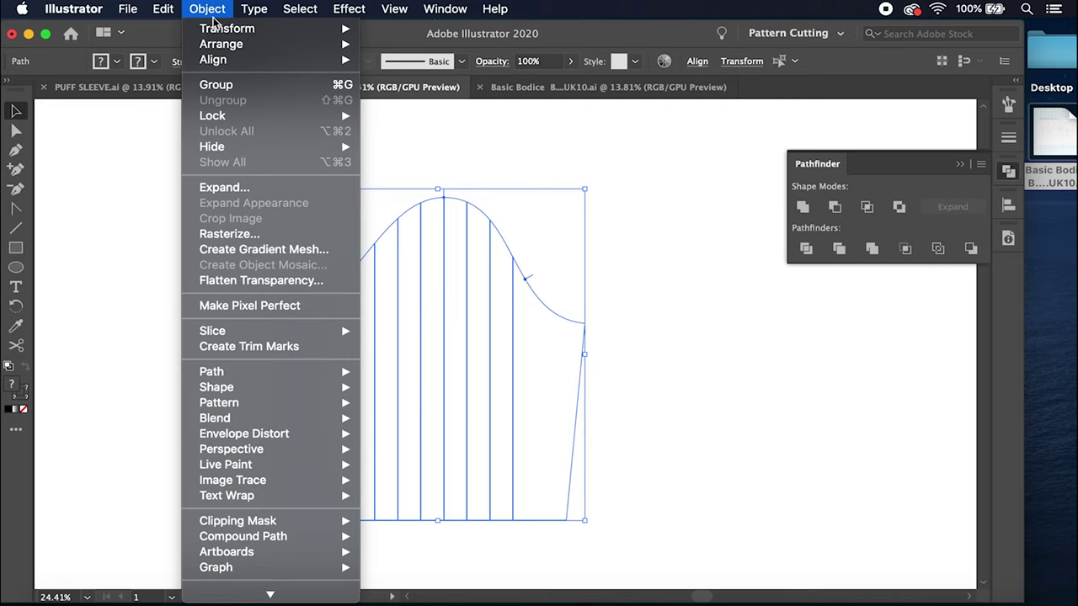
{"action": "mouse_move", "coordinate": [169, 13]}
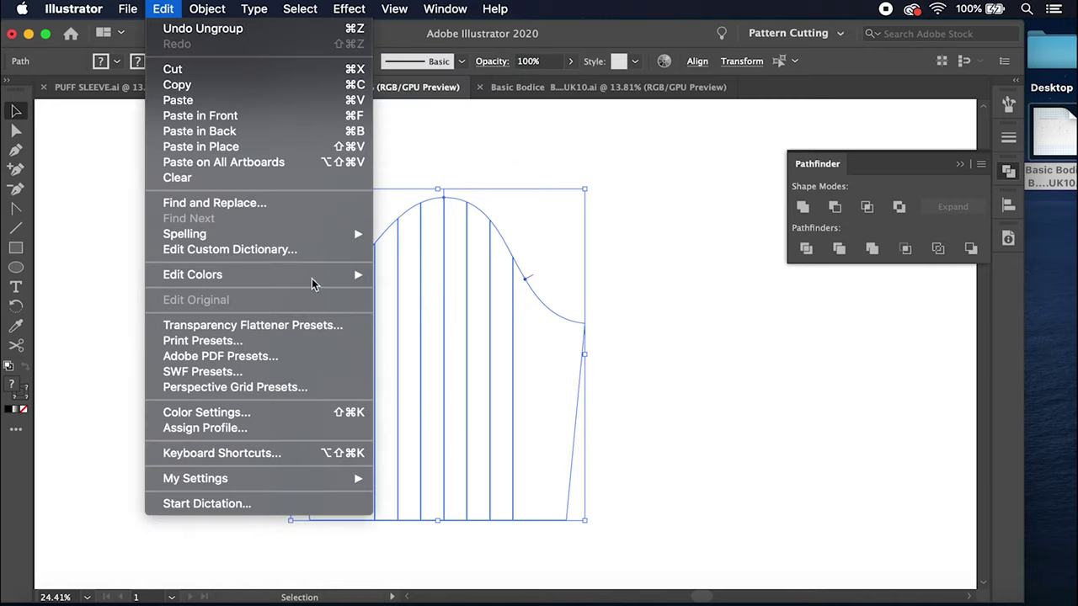
{"action": "left_click", "coordinate": [495, 181]}
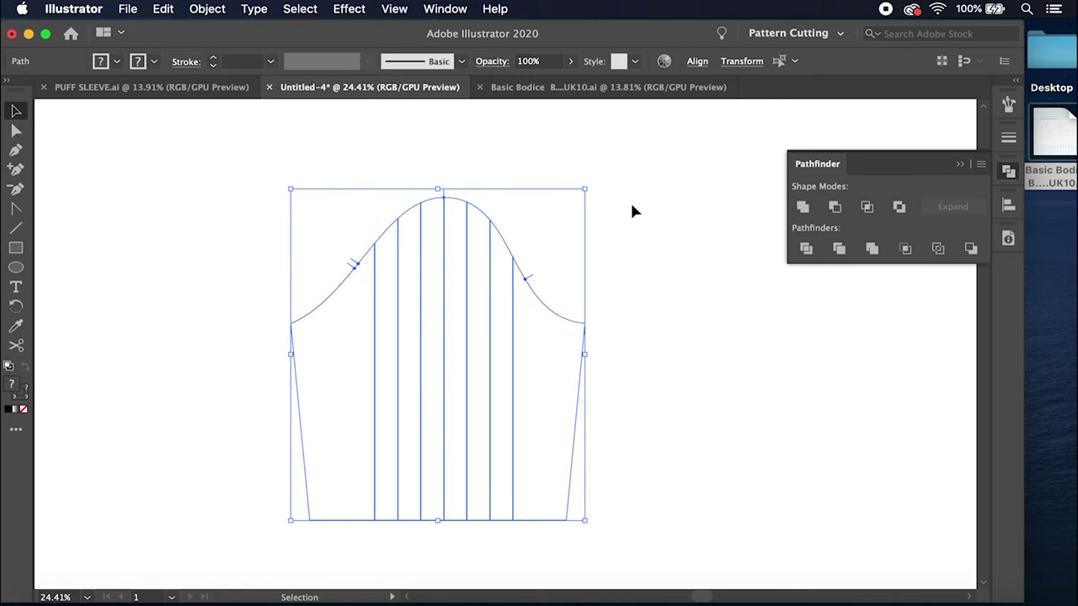
{"action": "left_click", "coordinate": [686, 200]}
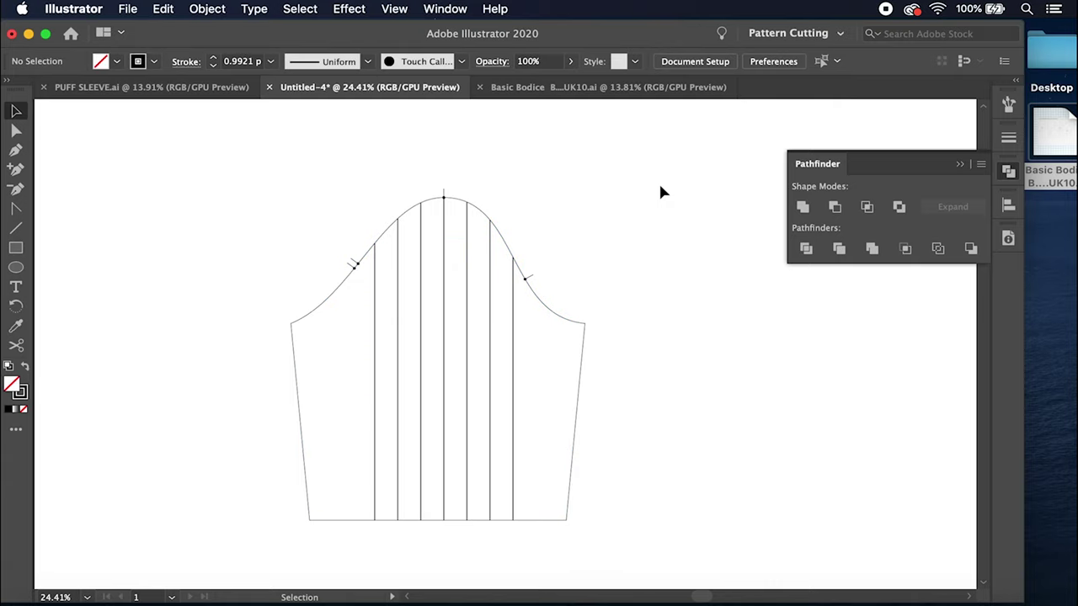
Step: Group the rightmost sleeve panel on its own, then the leftmost panel on its own
{"action": "left_click_drag", "start_coordinate": [660, 185], "coordinate": [518, 517]}
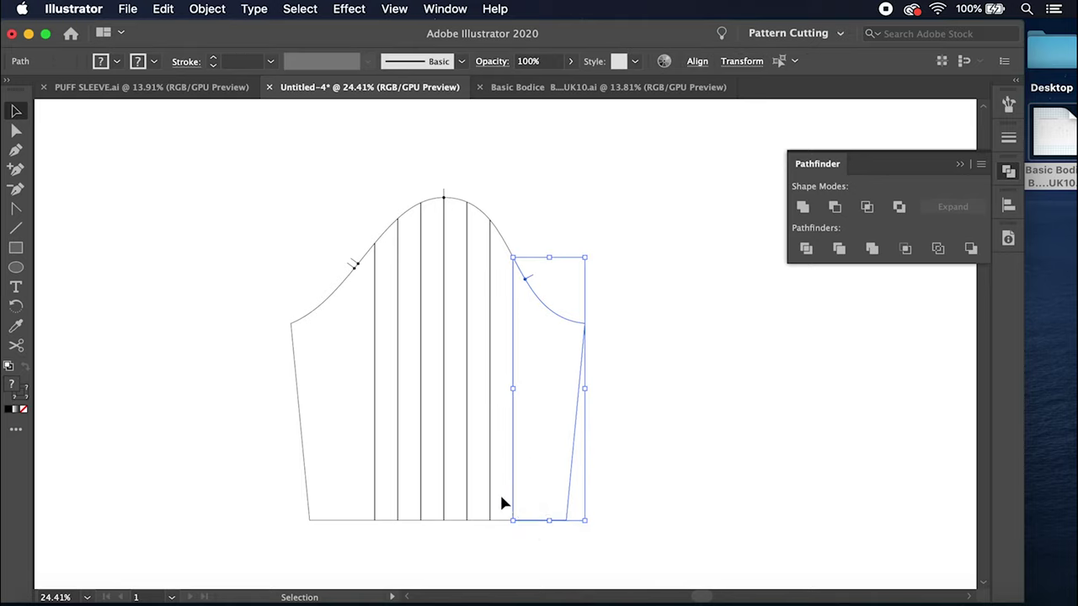
{"action": "left_click", "coordinate": [209, 9]}
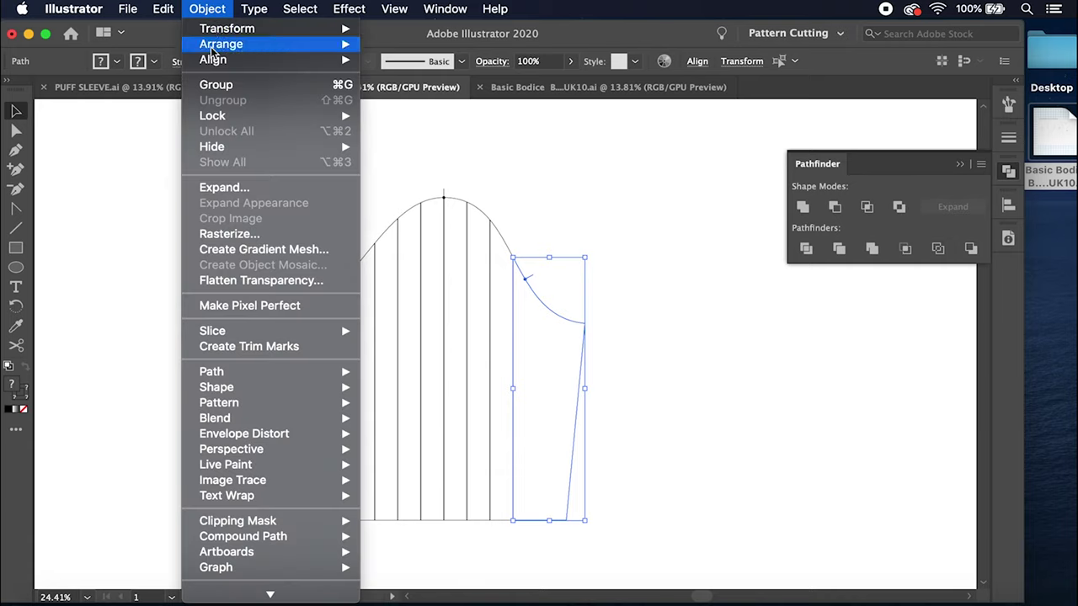
{"action": "left_click", "coordinate": [216, 85]}
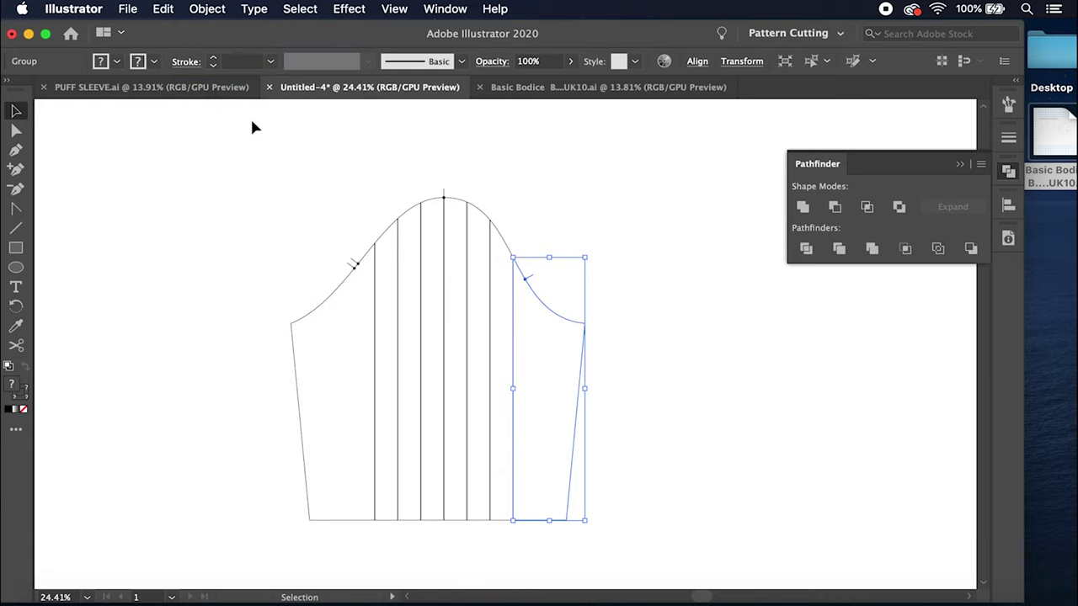
{"action": "left_click", "coordinate": [264, 163]}
{"action": "left_click_drag", "start_coordinate": [217, 183], "coordinate": [364, 534]}
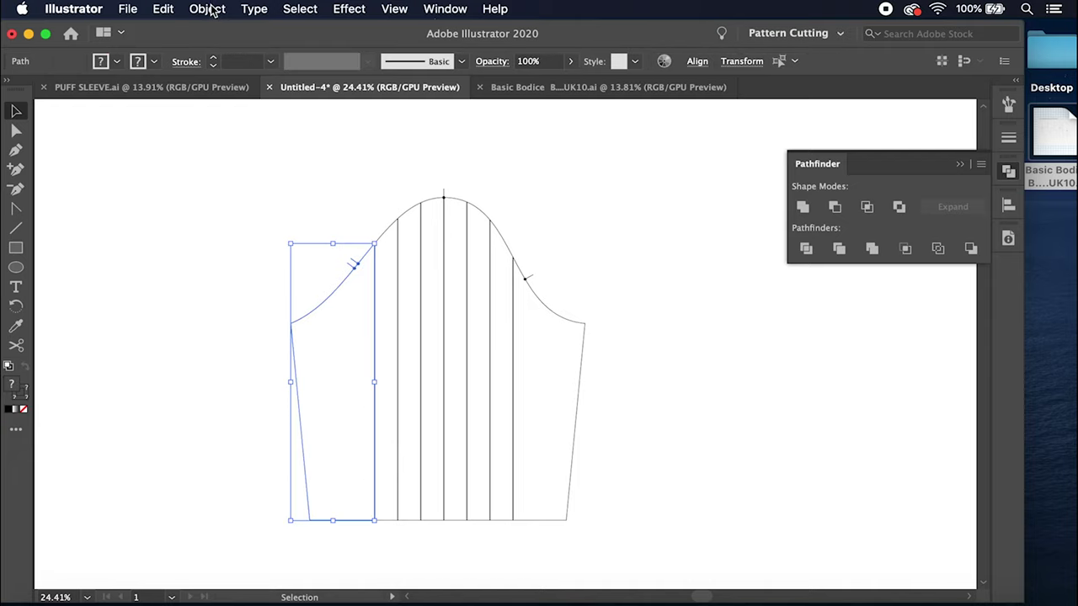
{"action": "left_click", "coordinate": [209, 8]}
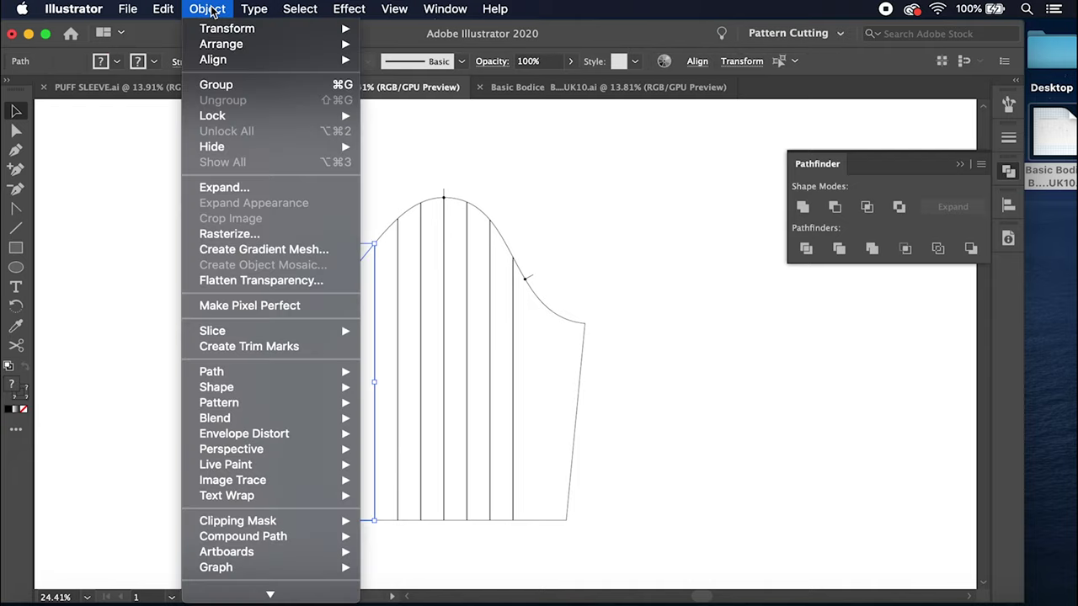
{"action": "left_click", "coordinate": [215, 84]}
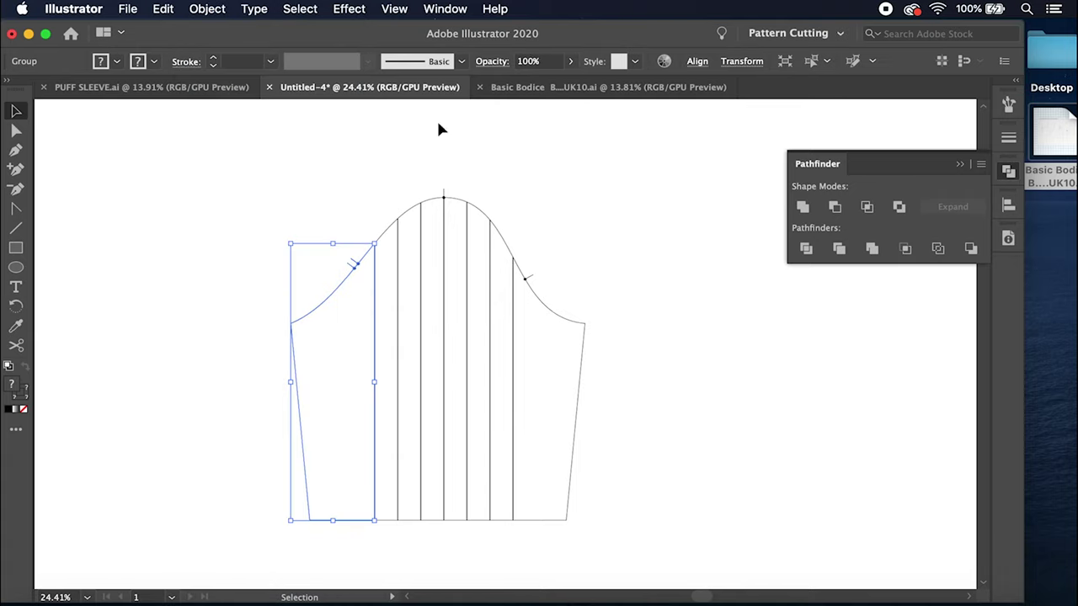
{"action": "left_click", "coordinate": [657, 212]}
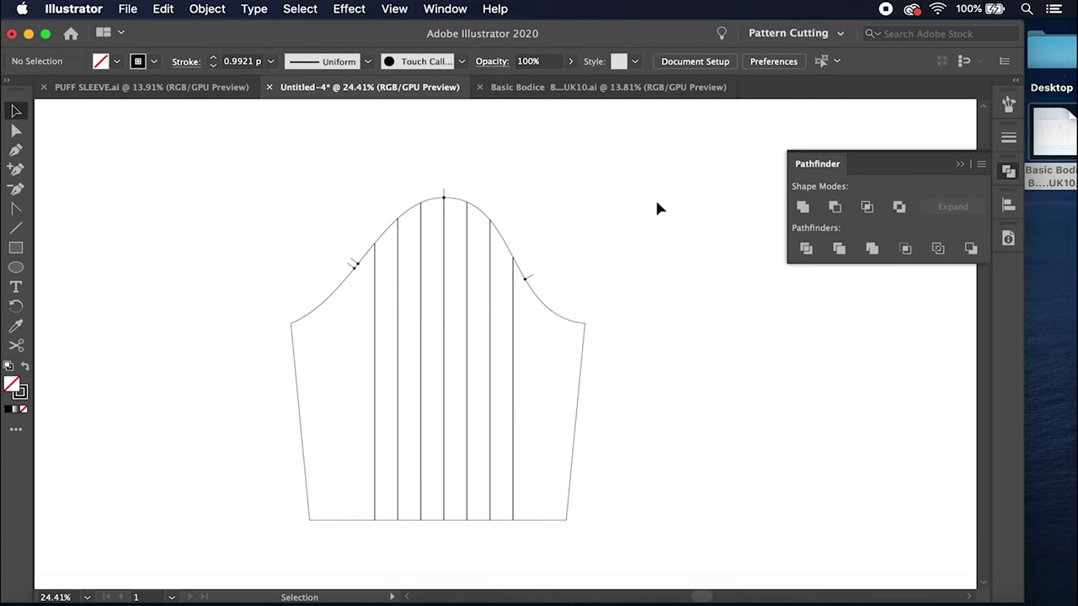
Step: Move the right-half sleeve panels 2.5 cm to the right with the Move dialog
{"action": "left_click_drag", "start_coordinate": [657, 203], "coordinate": [460, 554]}
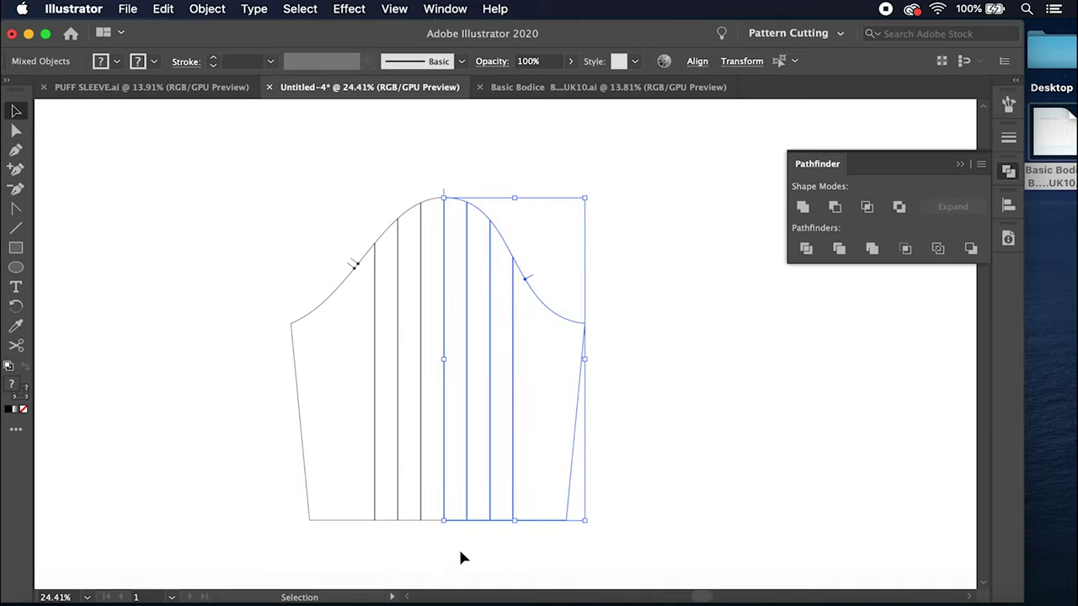
{"action": "key", "text": "Return"}
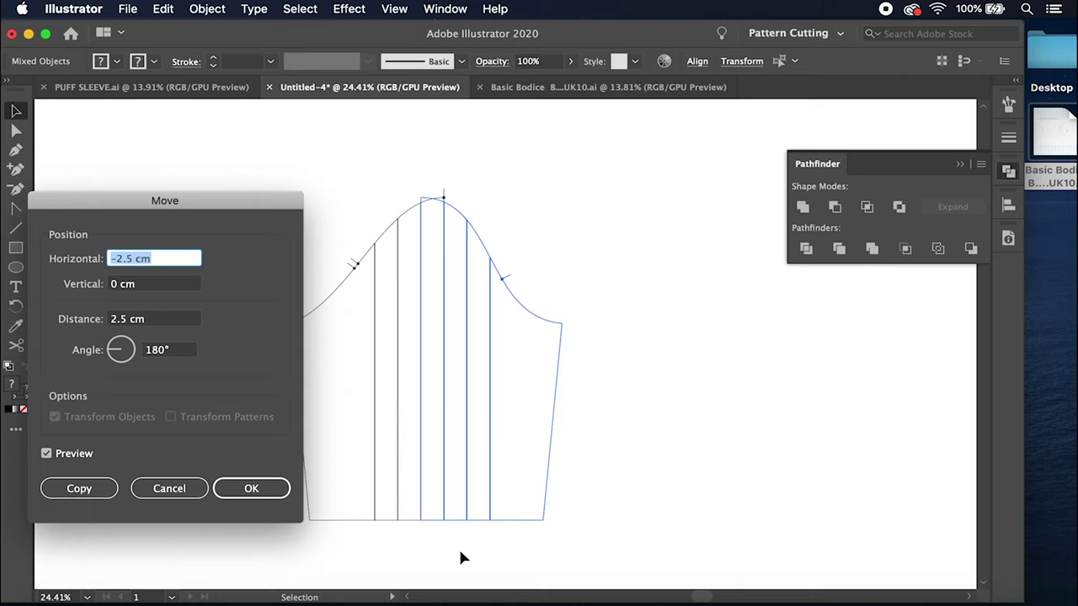
{"action": "type", "text": "2.5"}
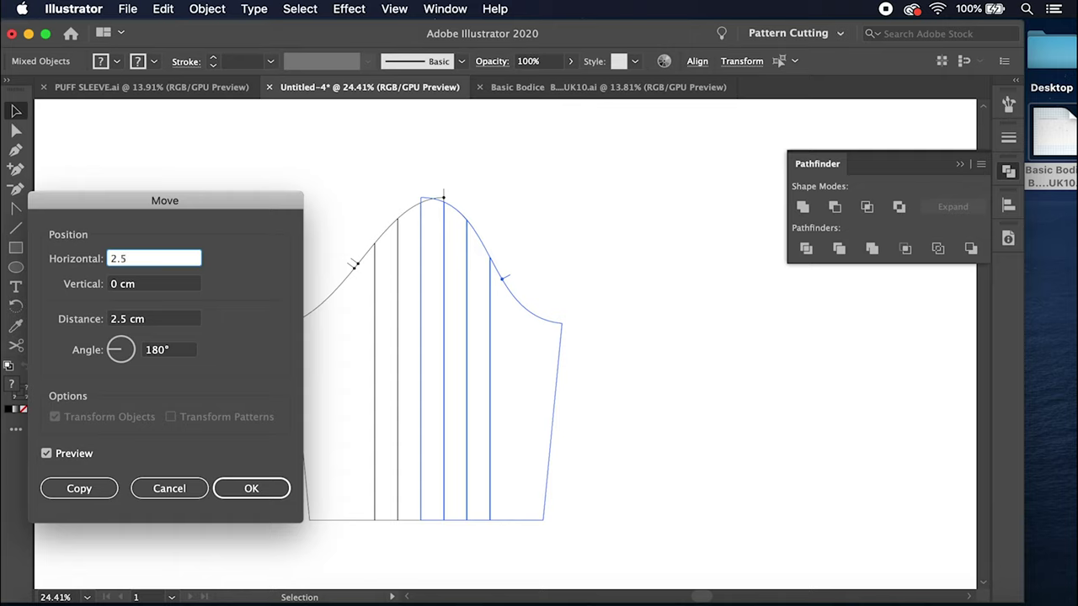
{"action": "left_click", "coordinate": [282, 490]}
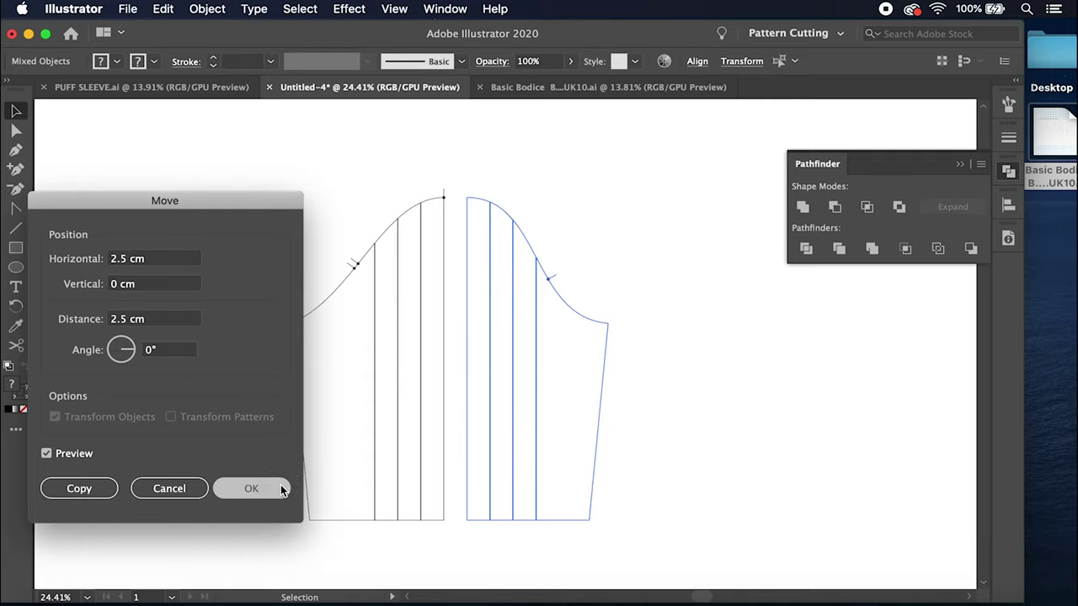
{"action": "left_click", "coordinate": [666, 244]}
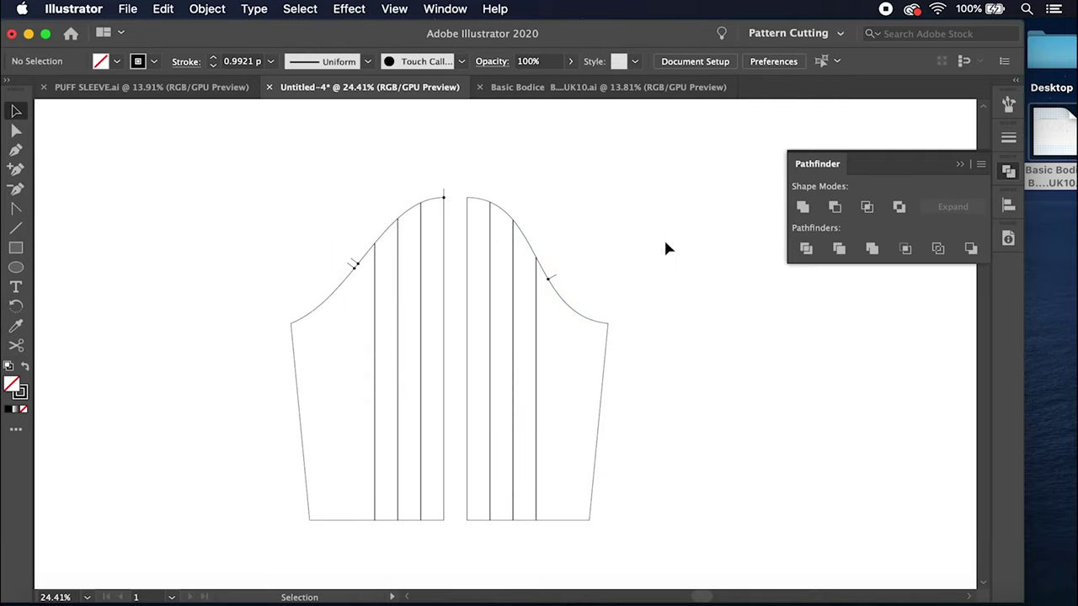
{"action": "left_click_drag", "start_coordinate": [664, 187], "coordinate": [500, 536]}
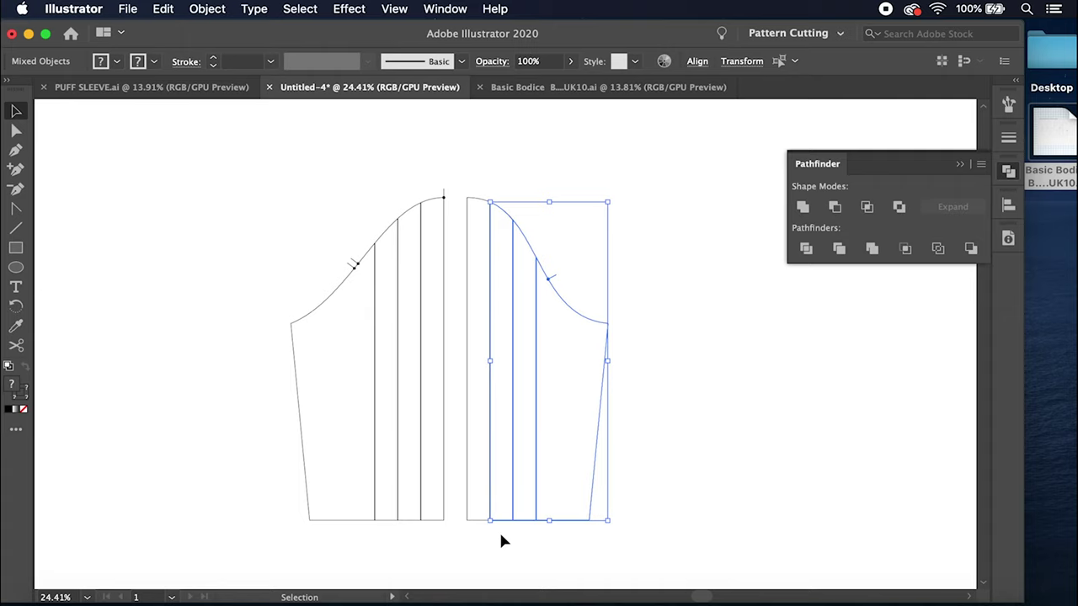
Step: Shift the selected right panels, then the remaining right-hand panels, each another 2.5 cm right
{"action": "key", "text": "Return"}
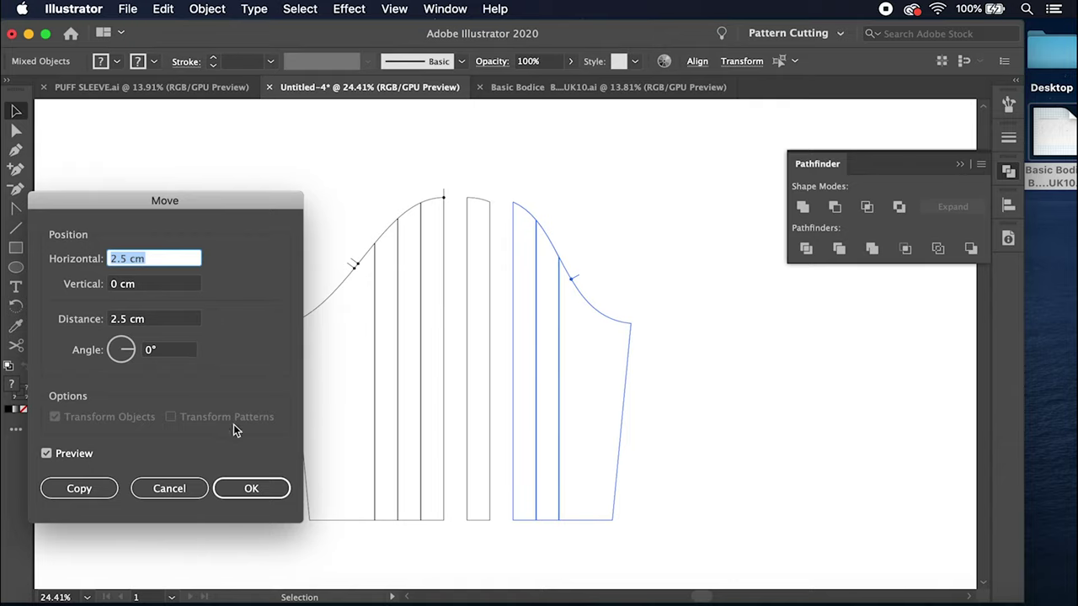
{"action": "left_click", "coordinate": [254, 489]}
{"action": "left_click", "coordinate": [255, 488]}
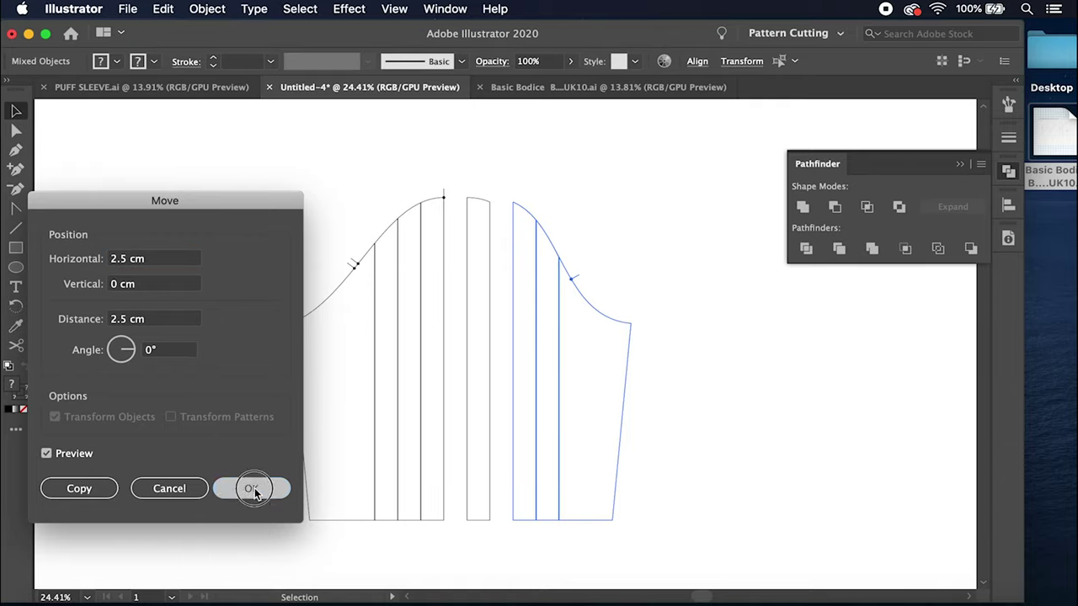
{"action": "left_click", "coordinate": [718, 288]}
{"action": "left_click_drag", "start_coordinate": [712, 221], "coordinate": [547, 552]}
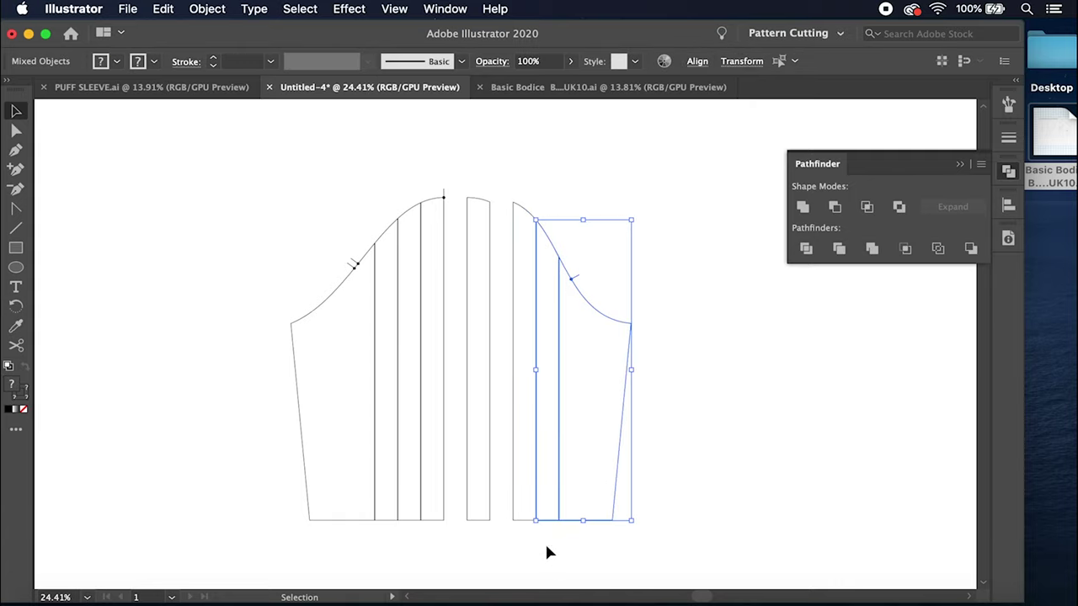
{"action": "key", "text": "Return"}
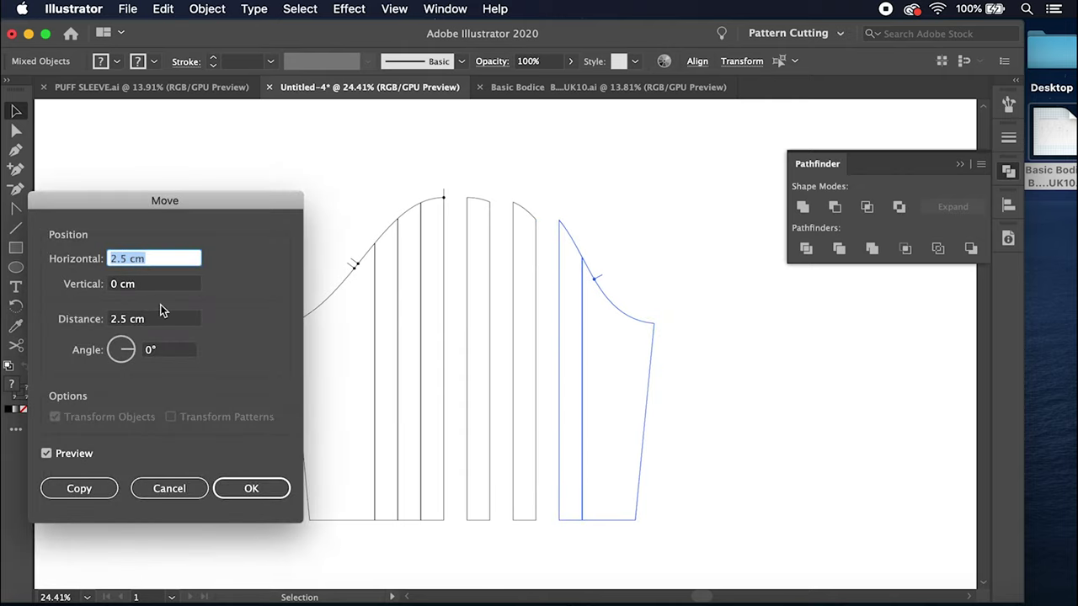
{"action": "left_click", "coordinate": [251, 488]}
{"action": "left_click", "coordinate": [693, 354]}
Step: Move the outermost right sleeve panel a further 2.5 cm to the right
{"action": "left_click_drag", "start_coordinate": [710, 222], "coordinate": [593, 553]}
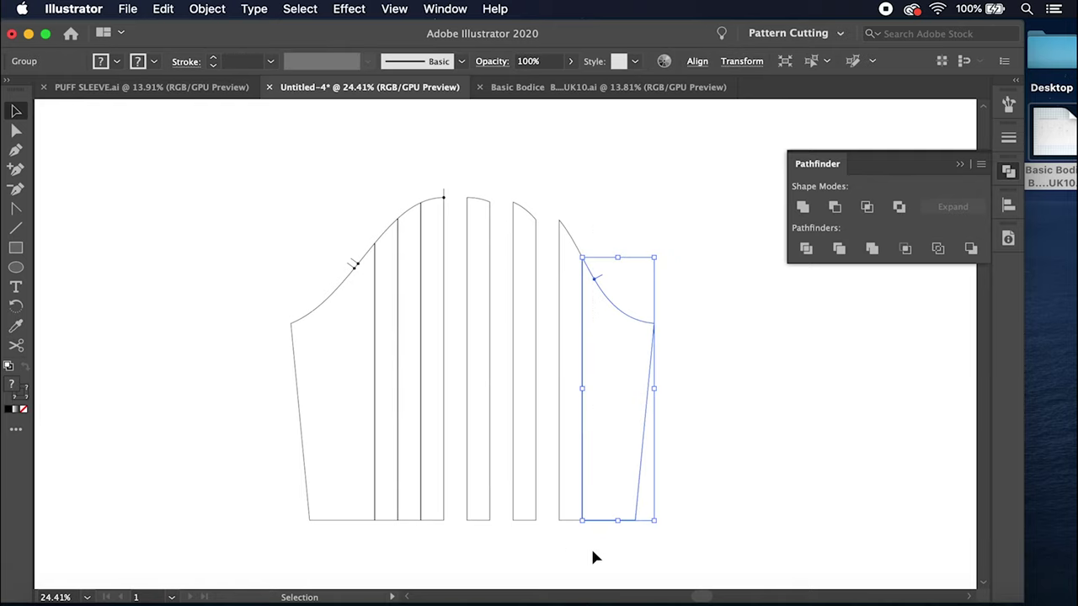
{"action": "key", "text": "Return"}
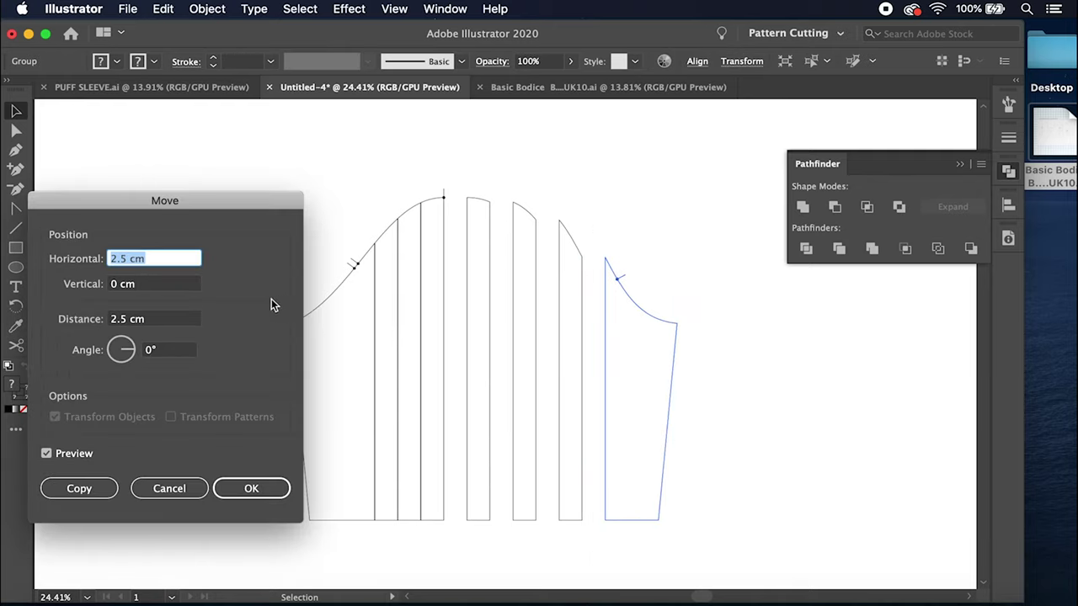
{"action": "left_click", "coordinate": [251, 488]}
{"action": "left_click", "coordinate": [278, 226]}
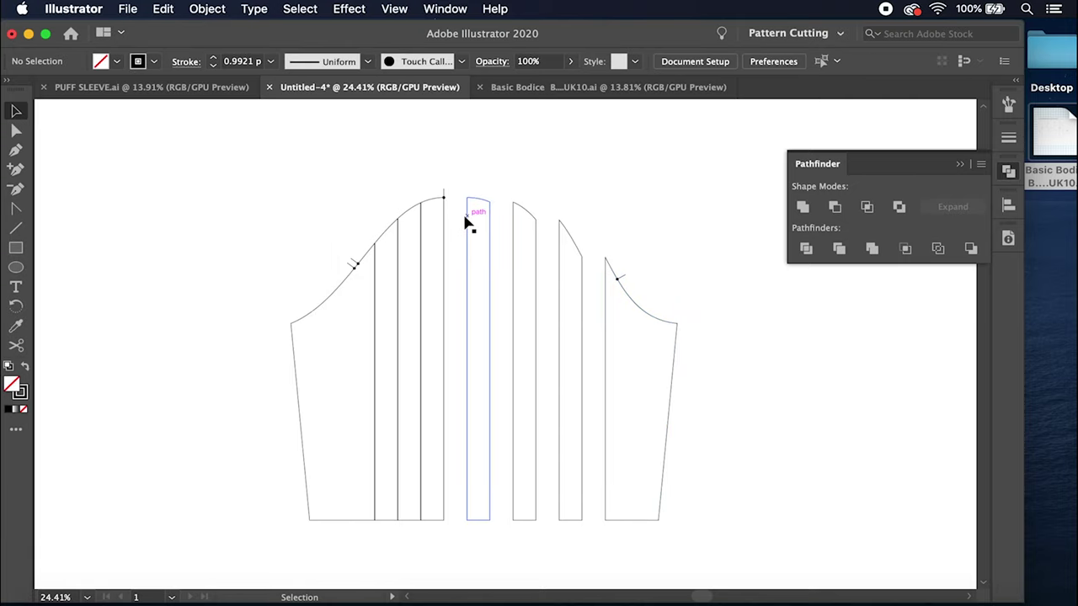
{"action": "left_click_drag", "start_coordinate": [224, 222], "coordinate": [407, 466]}
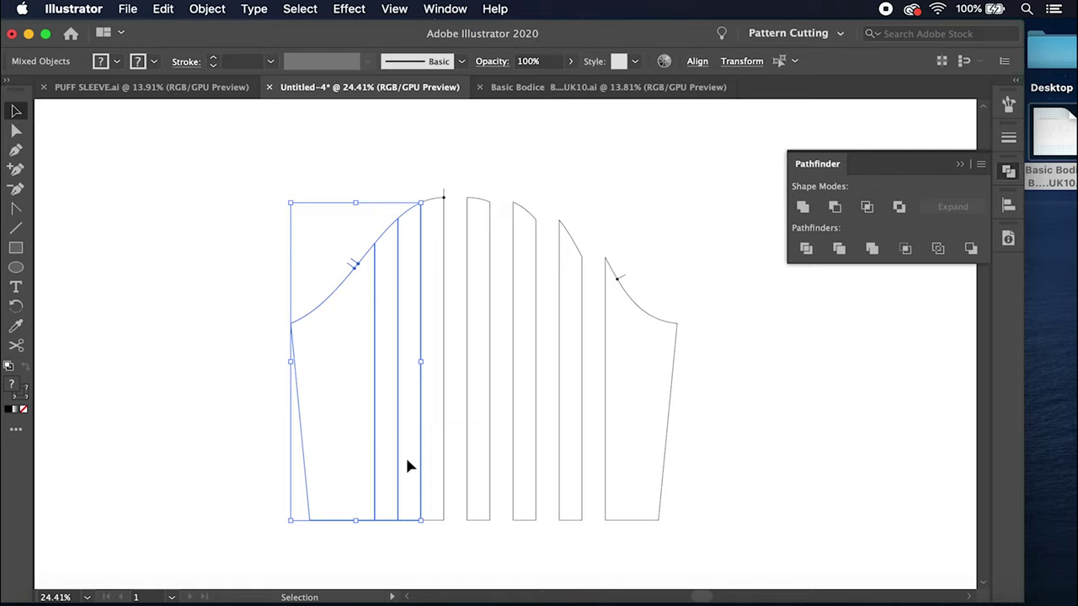
Step: Move the selected left sleeve strips 2.5 cm left using Horizontal -2.5 cm
{"action": "key", "text": "Return"}
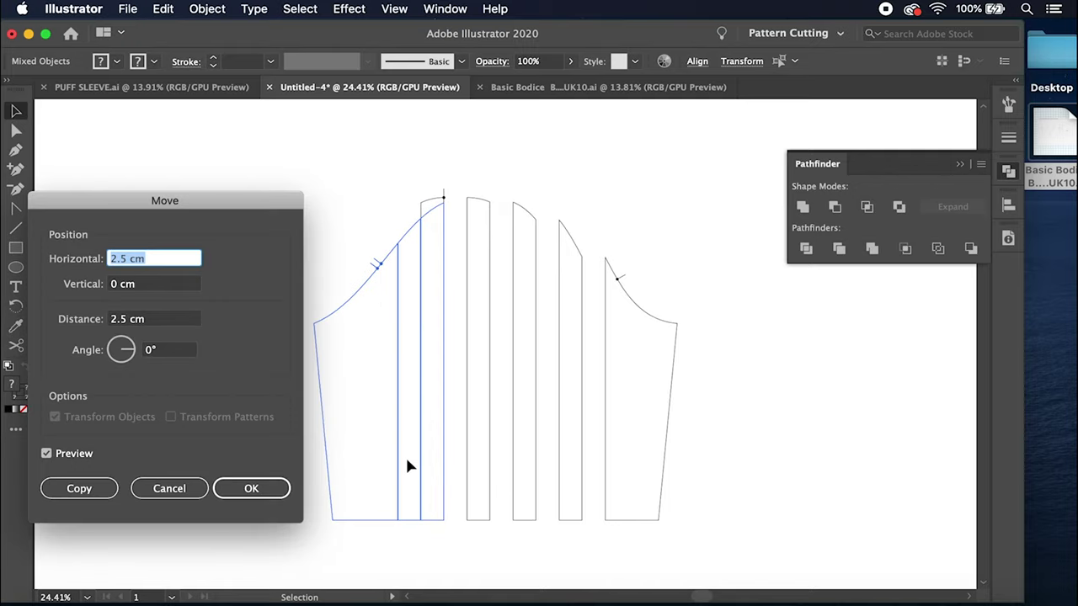
{"action": "left_click", "coordinate": [111, 258]}
{"action": "type", "text": "-"}
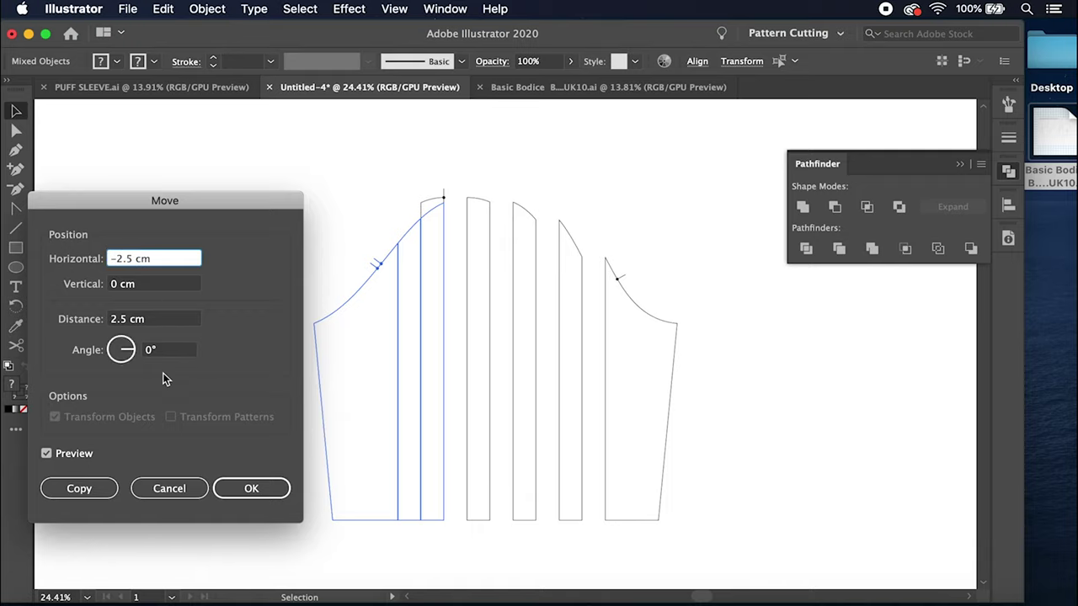
{"action": "left_click", "coordinate": [246, 489]}
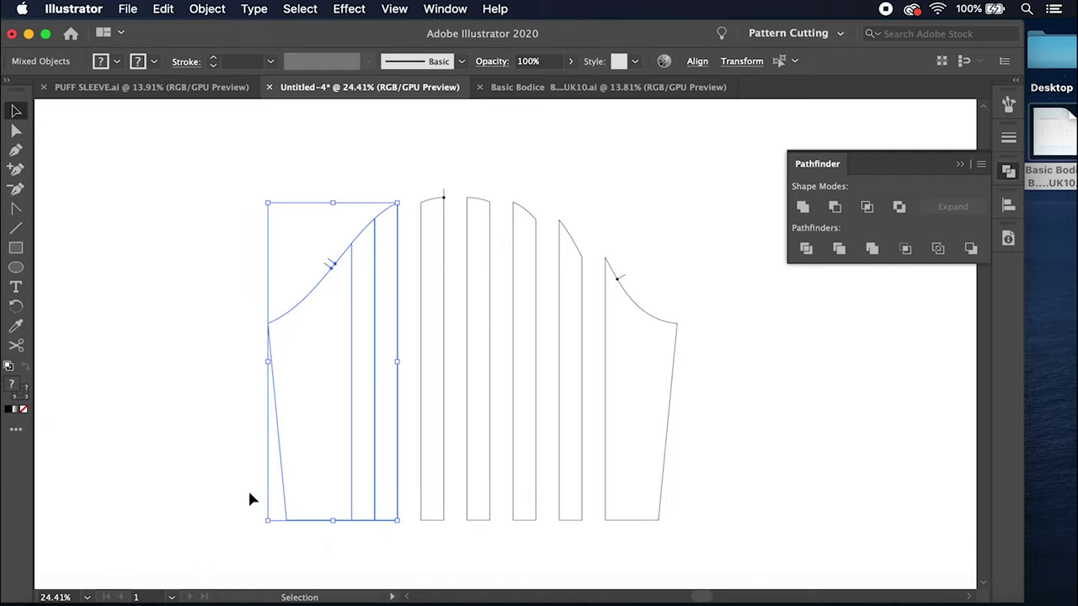
{"action": "left_click", "coordinate": [179, 194]}
Step: Shift the outer left pieces, then the leftmost piece, each another 2.5 cm left
{"action": "left_click_drag", "start_coordinate": [192, 231], "coordinate": [357, 528]}
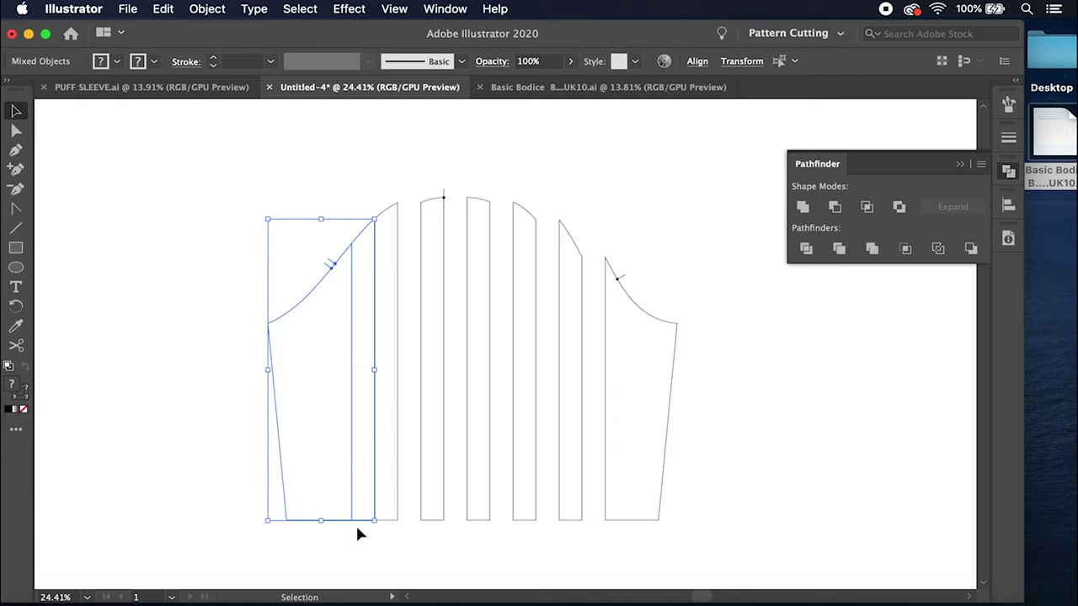
{"action": "key", "text": "Return"}
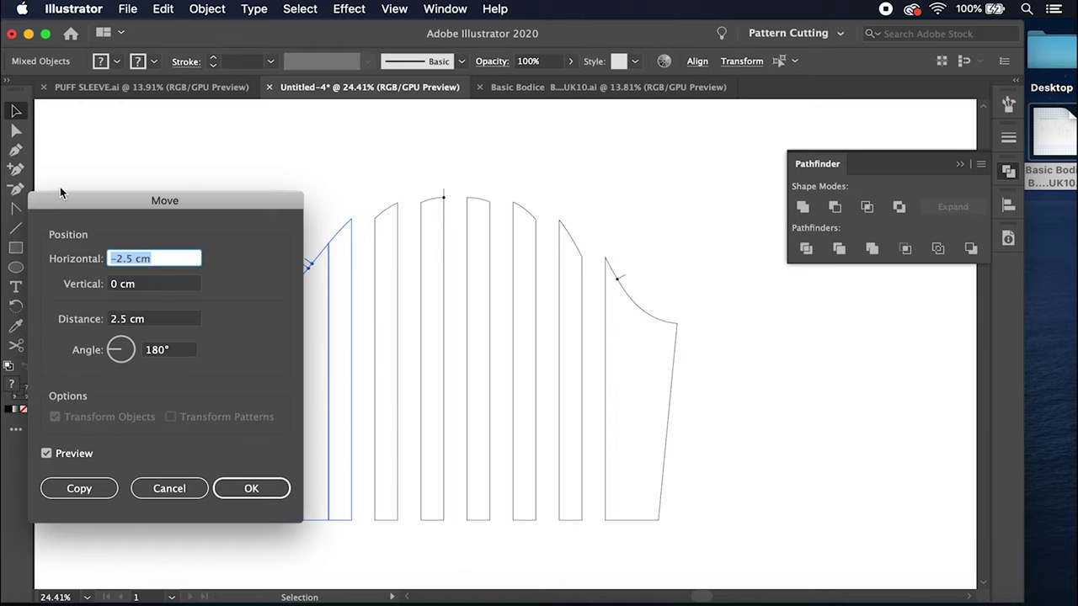
{"action": "left_click", "coordinate": [252, 487]}
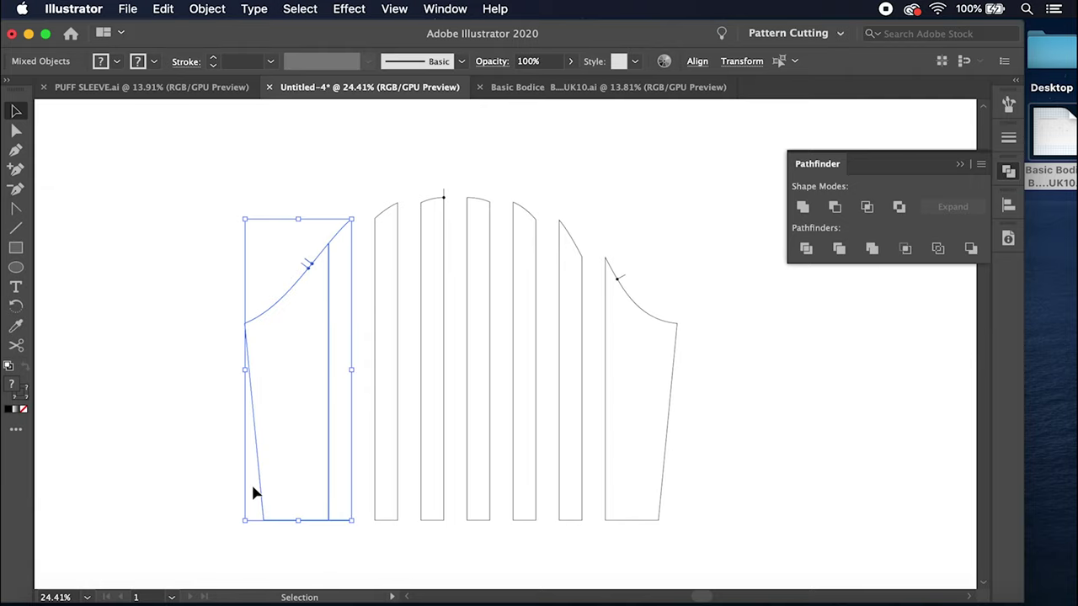
{"action": "left_click", "coordinate": [202, 299]}
{"action": "left_click_drag", "start_coordinate": [241, 211], "coordinate": [313, 530]}
{"action": "key", "text": "Return"}
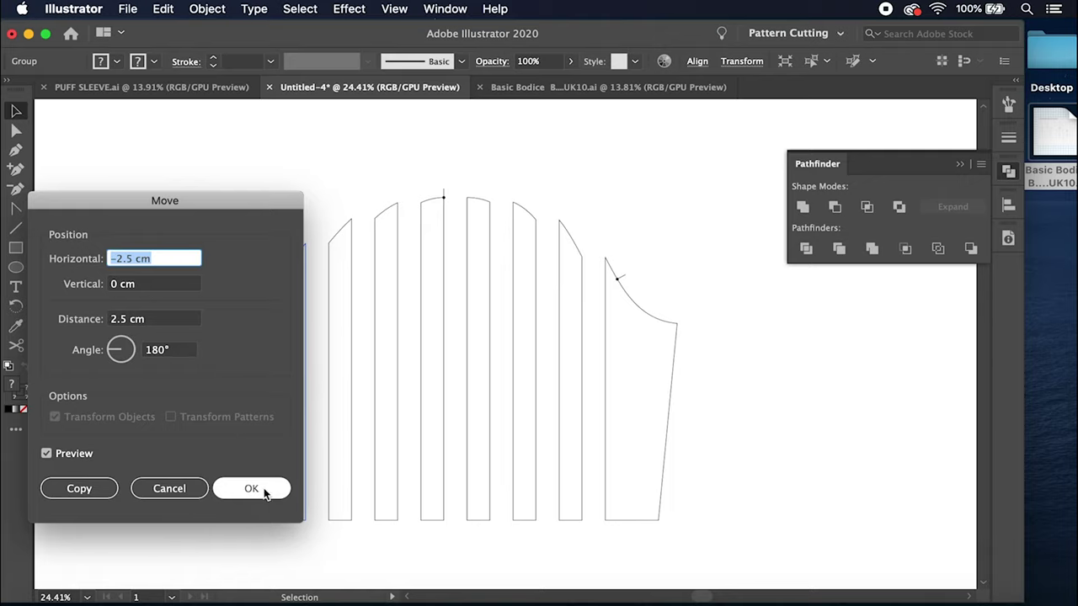
{"action": "left_click", "coordinate": [252, 490]}
{"action": "left_click", "coordinate": [284, 210]}
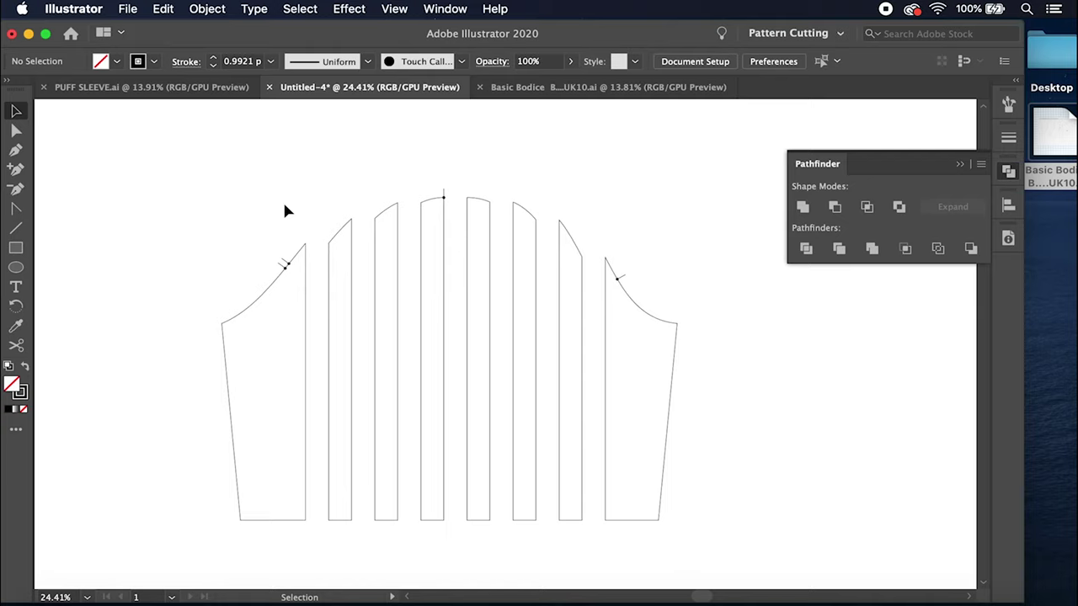
Step: Cut the leftmost sleeve piece's inner edge at its top and bottom anchors with Scissors
{"action": "left_click", "coordinate": [305, 293]}
{"action": "left_click", "coordinate": [16, 345]}
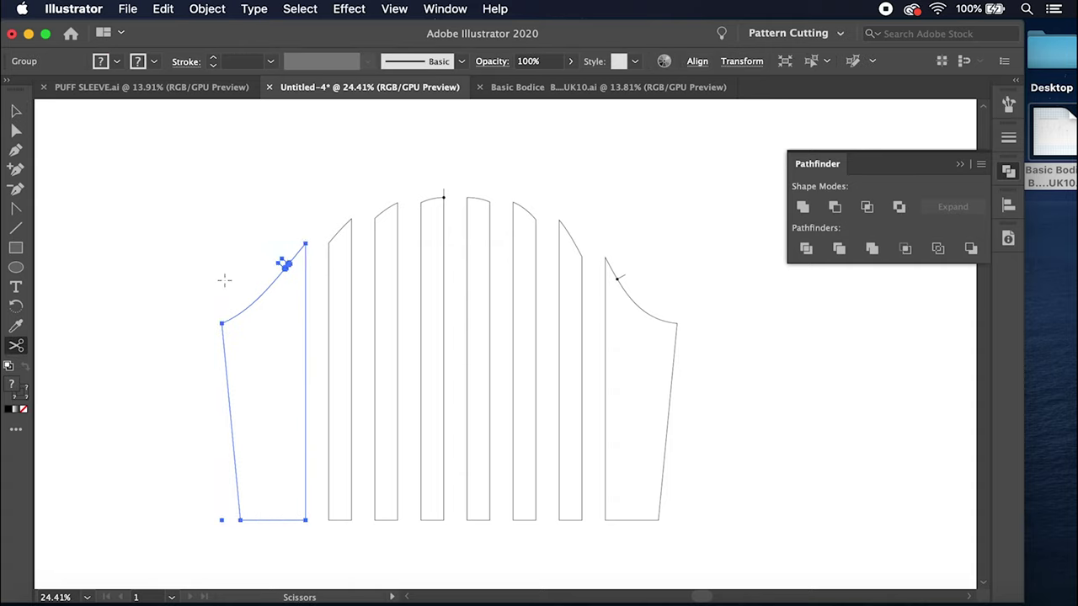
{"action": "left_click", "coordinate": [305, 244]}
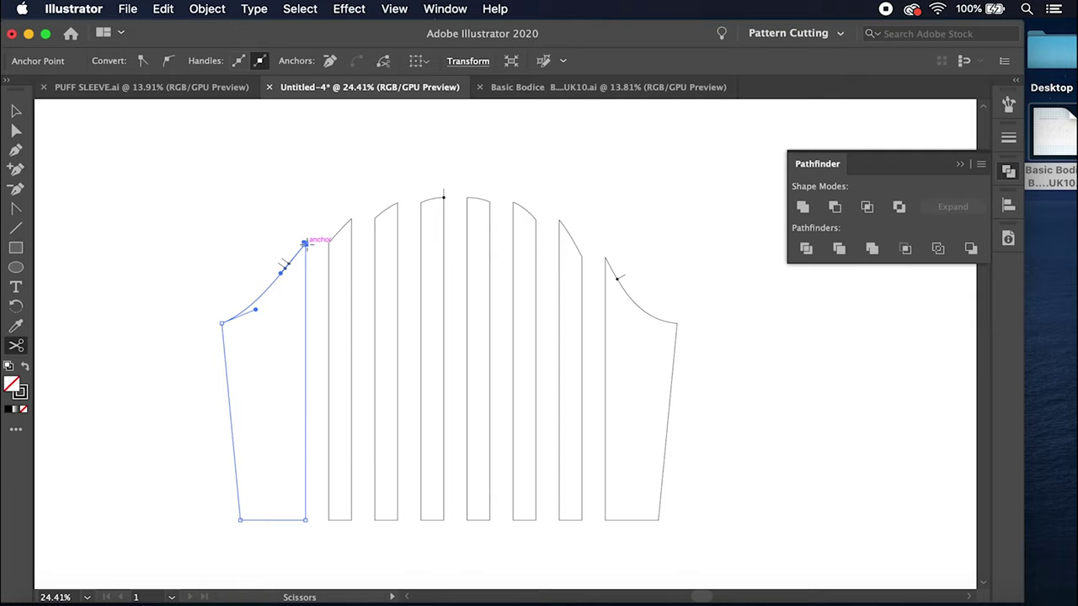
{"action": "left_click", "coordinate": [305, 520]}
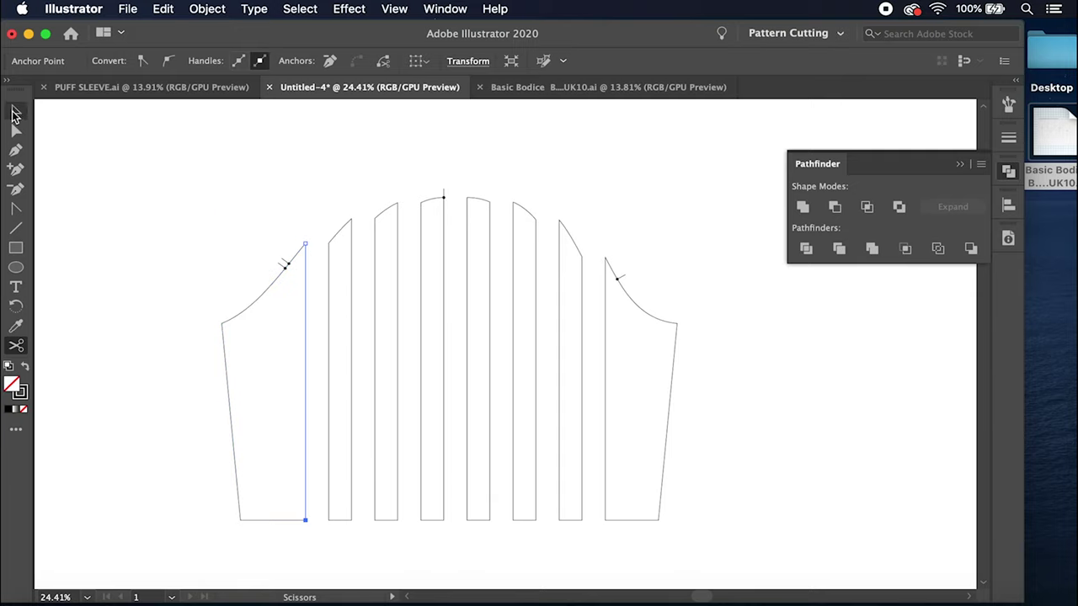
{"action": "left_click", "coordinate": [14, 113]}
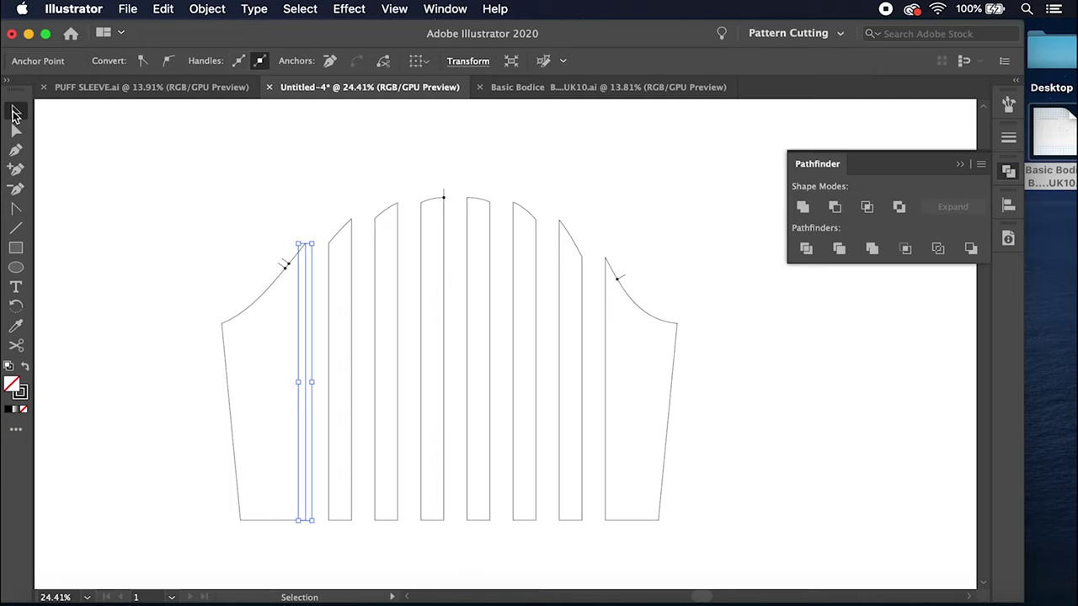
Step: Cut the rightmost sleeve piece's inner edge at its top and bottom anchors likewise
{"action": "left_click", "coordinate": [681, 346]}
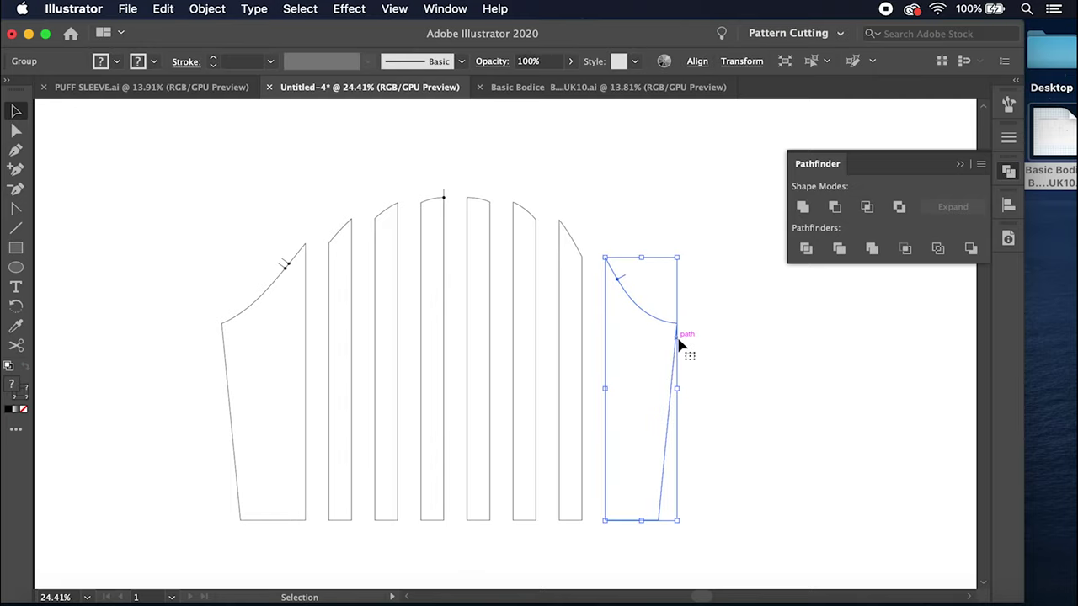
{"action": "left_click", "coordinate": [18, 349]}
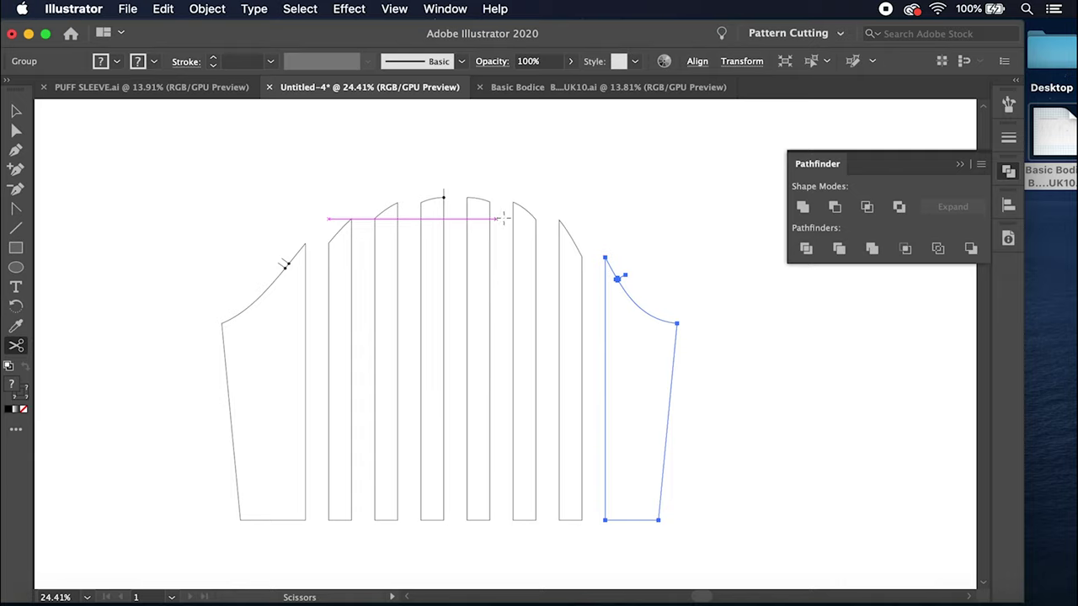
{"action": "left_click", "coordinate": [605, 256]}
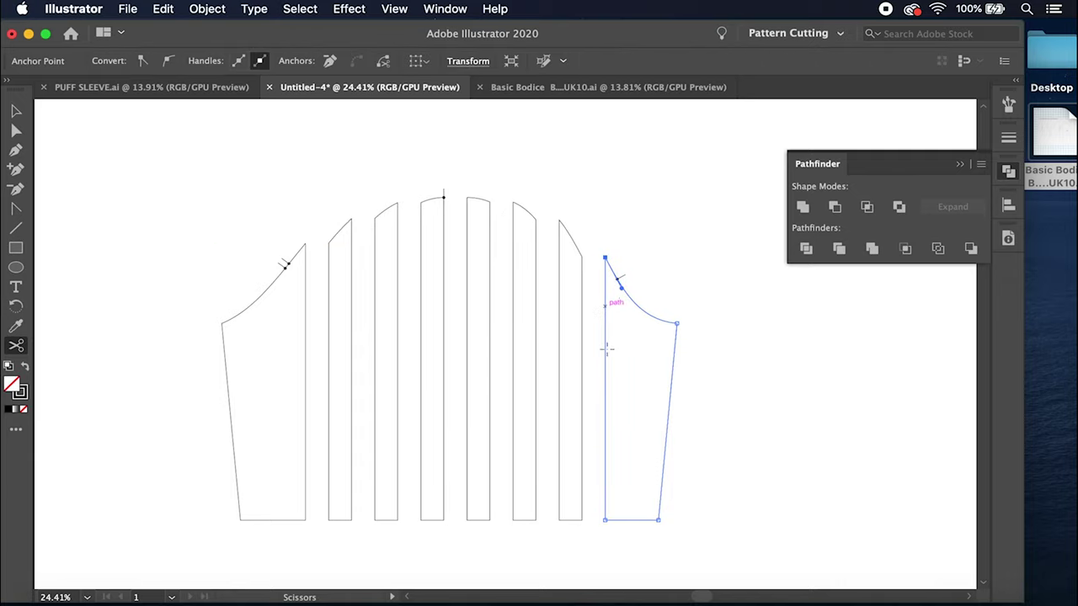
{"action": "left_click", "coordinate": [604, 520]}
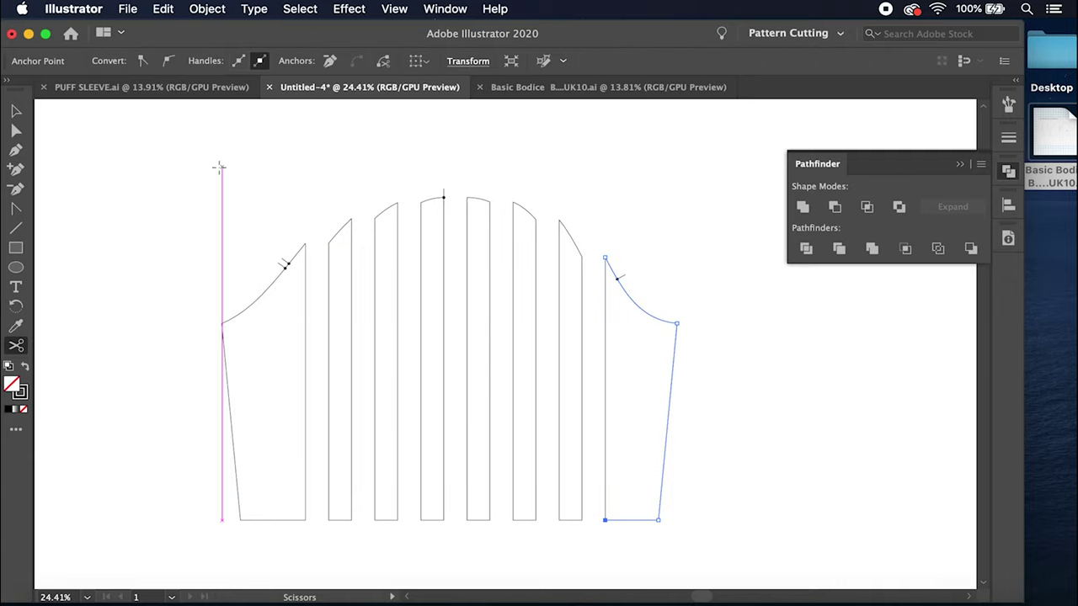
{"action": "left_click", "coordinate": [16, 112]}
{"action": "left_click", "coordinate": [294, 320]}
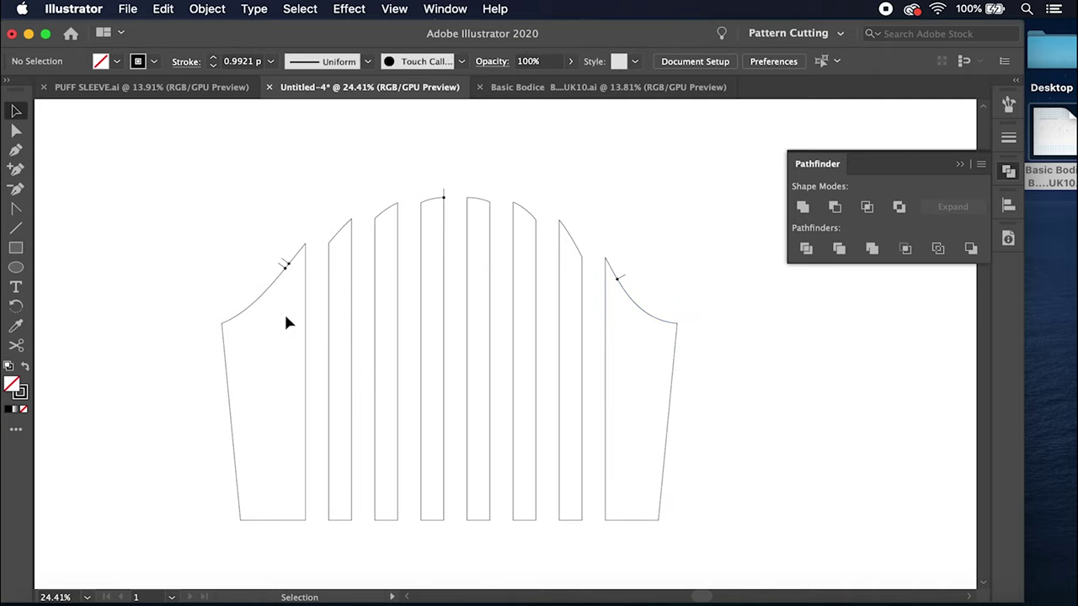
Step: Ungroup all the sleeve pieces and select the central sleeve strips
{"action": "scroll", "coordinate": [244, 261], "scroll_direction": "left", "scroll_amount": 2}
{"action": "left_click_drag", "start_coordinate": [200, 187], "coordinate": [706, 550]}
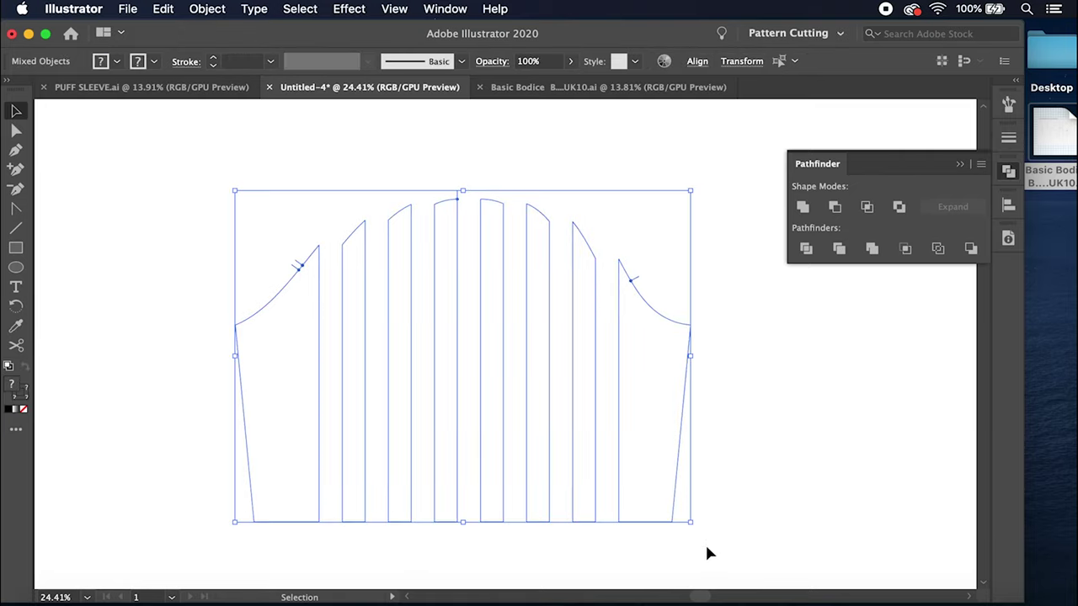
{"action": "left_click", "coordinate": [207, 9]}
{"action": "left_click", "coordinate": [222, 100]}
{"action": "left_click", "coordinate": [328, 133]}
{"action": "left_click_drag", "start_coordinate": [302, 339], "coordinate": [623, 417]}
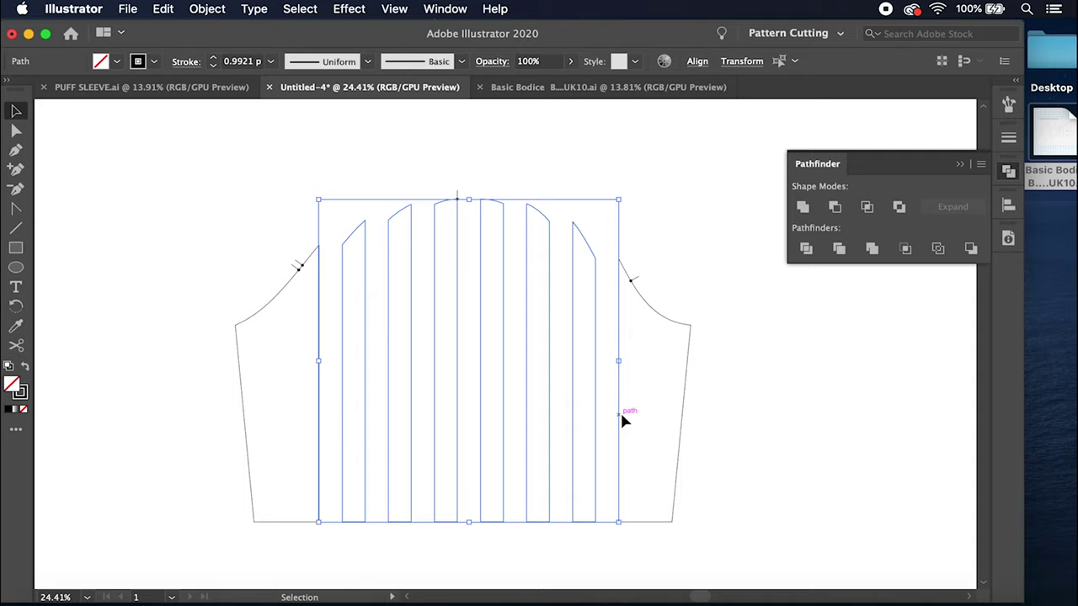
Step: Give the central strips a dashed stroke with 10 pt dashes and 5 pt gaps
{"action": "left_click", "coordinate": [1009, 138]}
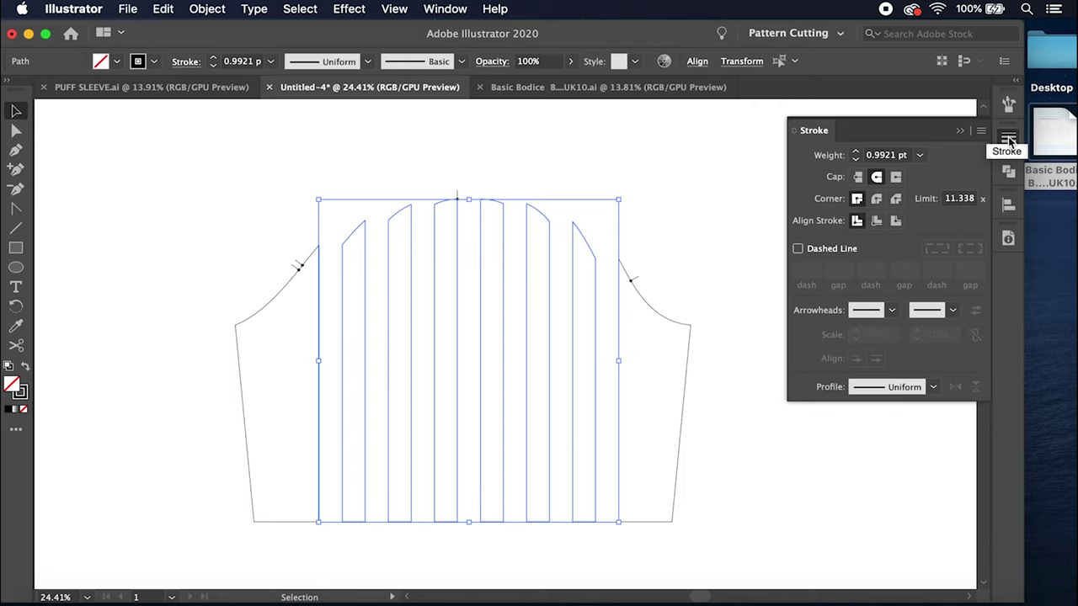
{"action": "left_click", "coordinate": [440, 8]}
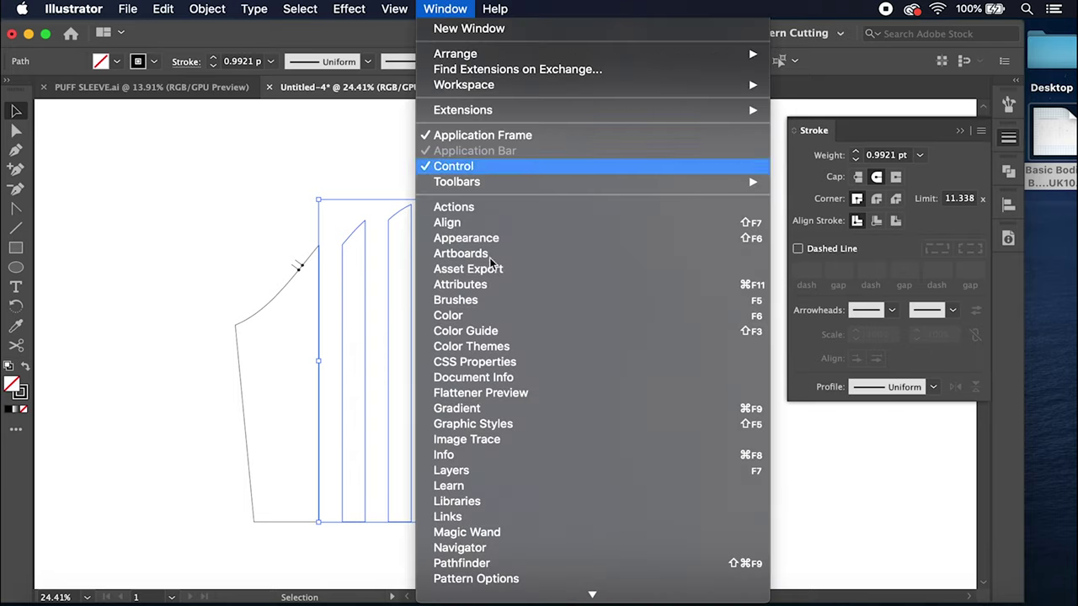
{"action": "scroll", "coordinate": [510, 424], "scroll_direction": "down", "scroll_amount": 5}
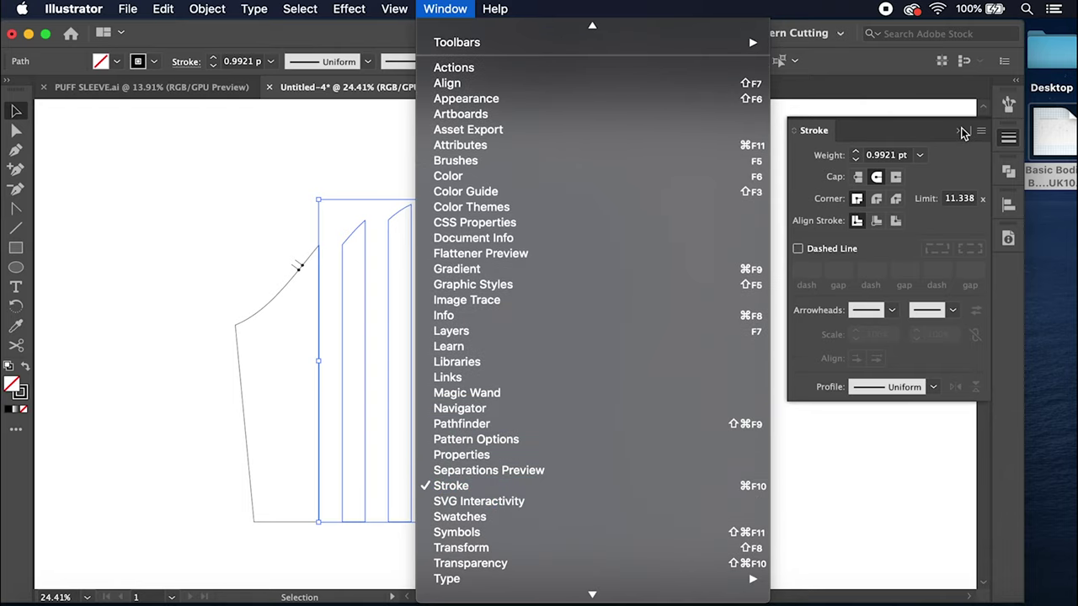
{"action": "left_click", "coordinate": [801, 251]}
{"action": "left_click", "coordinate": [798, 250]}
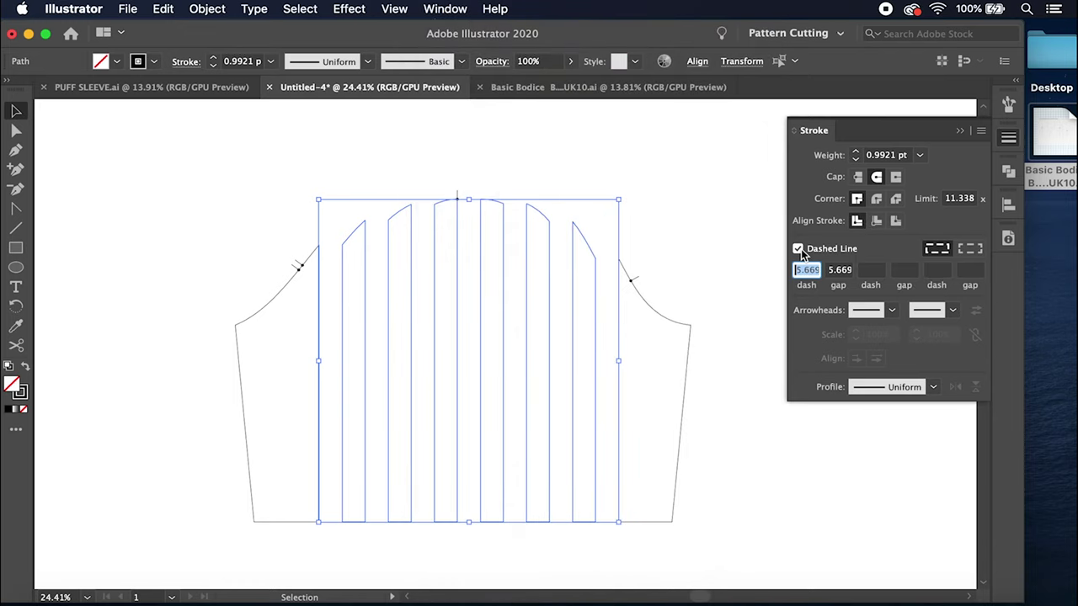
{"action": "type", "text": "10"}
{"action": "key", "text": "Tab"}
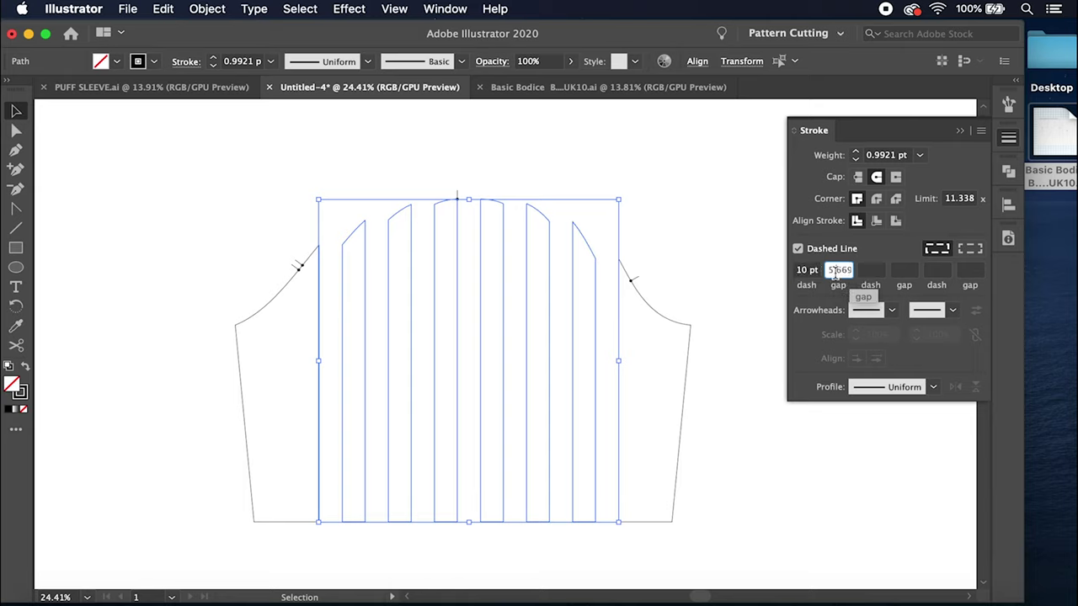
{"action": "left_click", "coordinate": [853, 271]}
{"action": "type", "text": "5pt"}
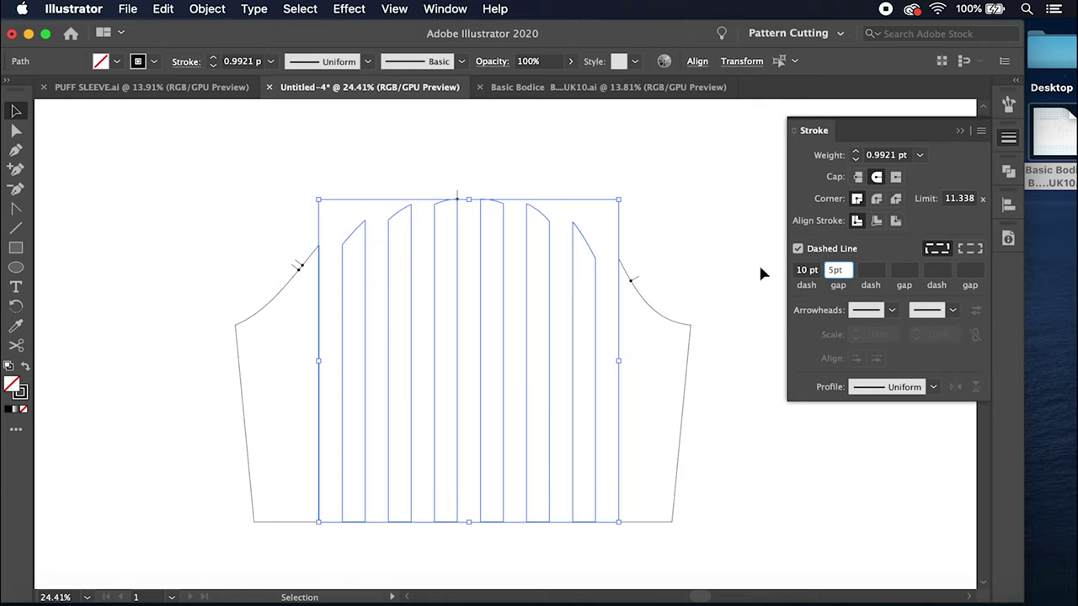
{"action": "key", "text": "Return"}
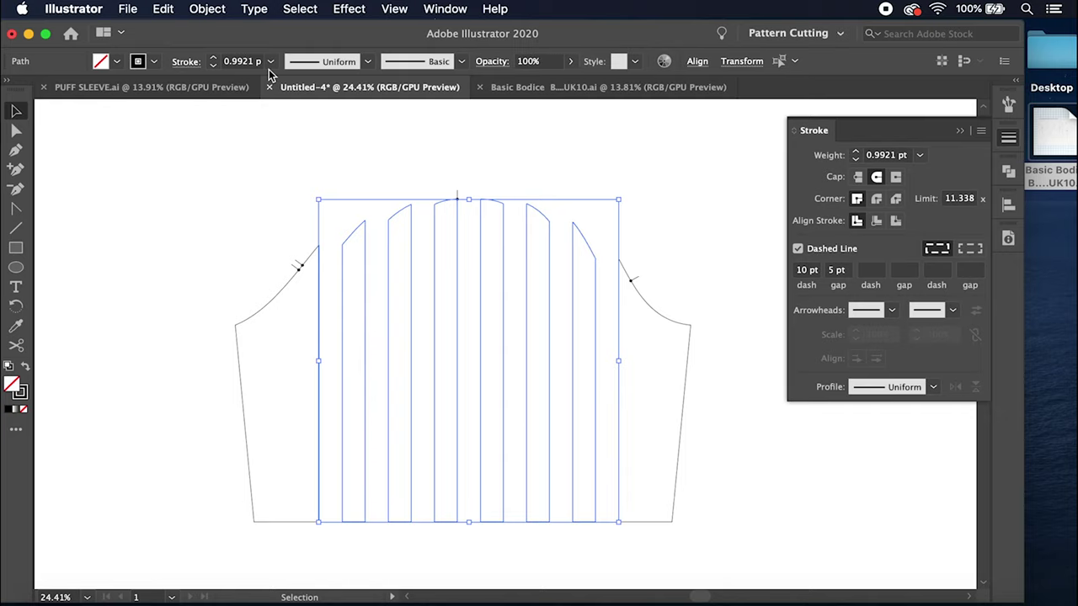
Step: Lock the dashed strip pieces with Object > Lock > Selection
{"action": "left_click", "coordinate": [211, 9]}
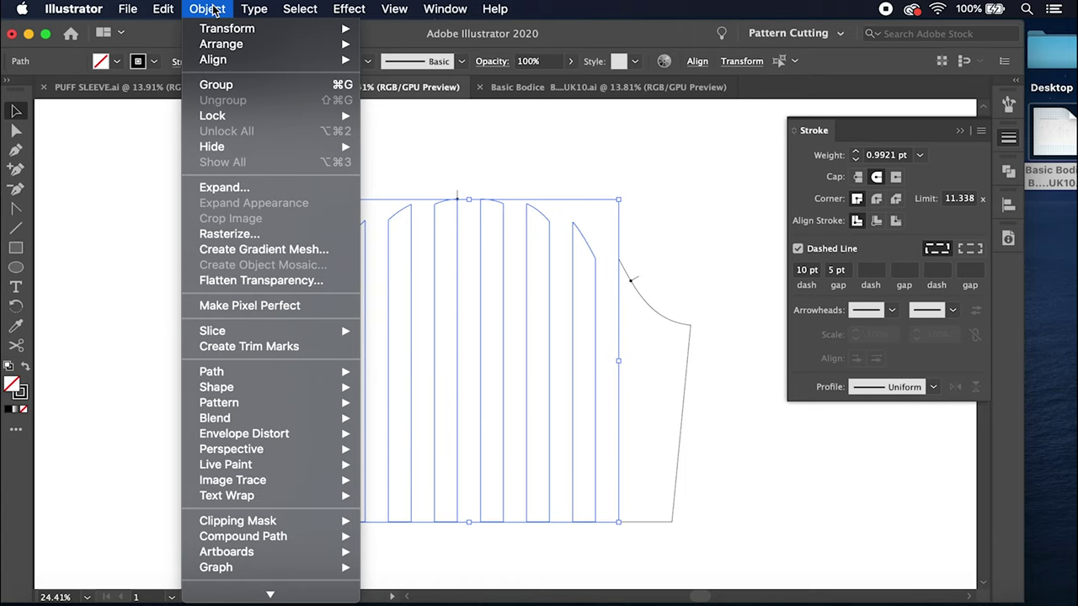
{"action": "mouse_move", "coordinate": [221, 117]}
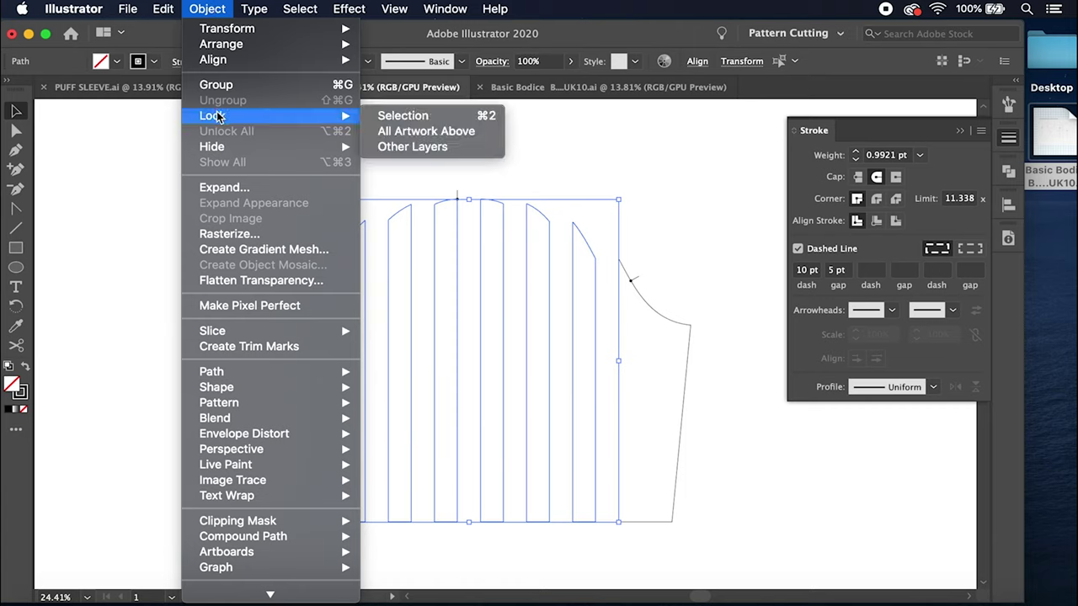
{"action": "left_click", "coordinate": [400, 116]}
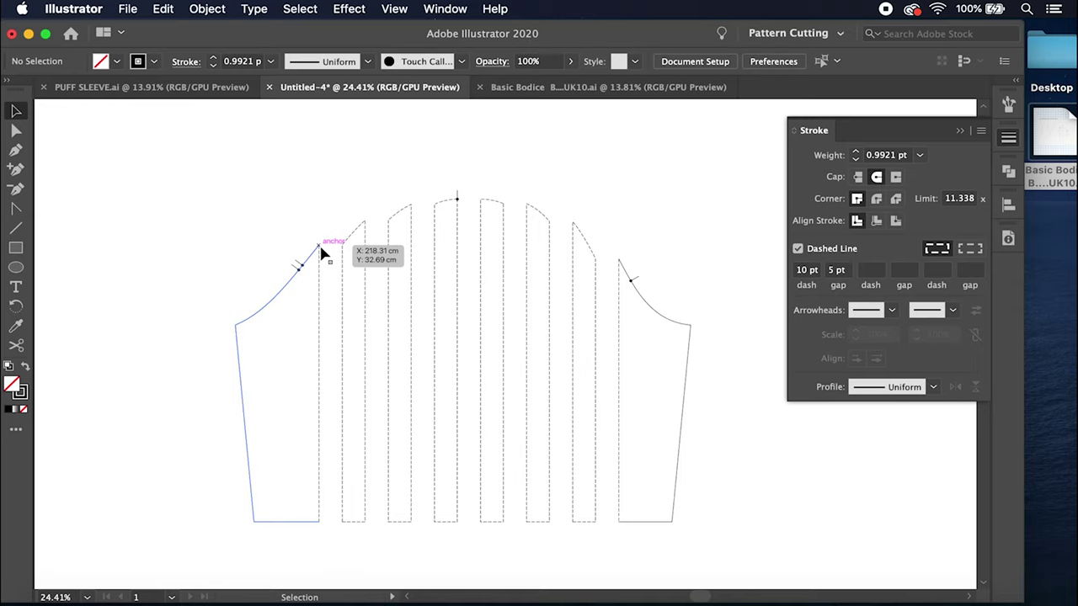
Step: Draw Pen lines joining the outer sleeve pieces across the hem and across the top
{"action": "left_click", "coordinate": [16, 152]}
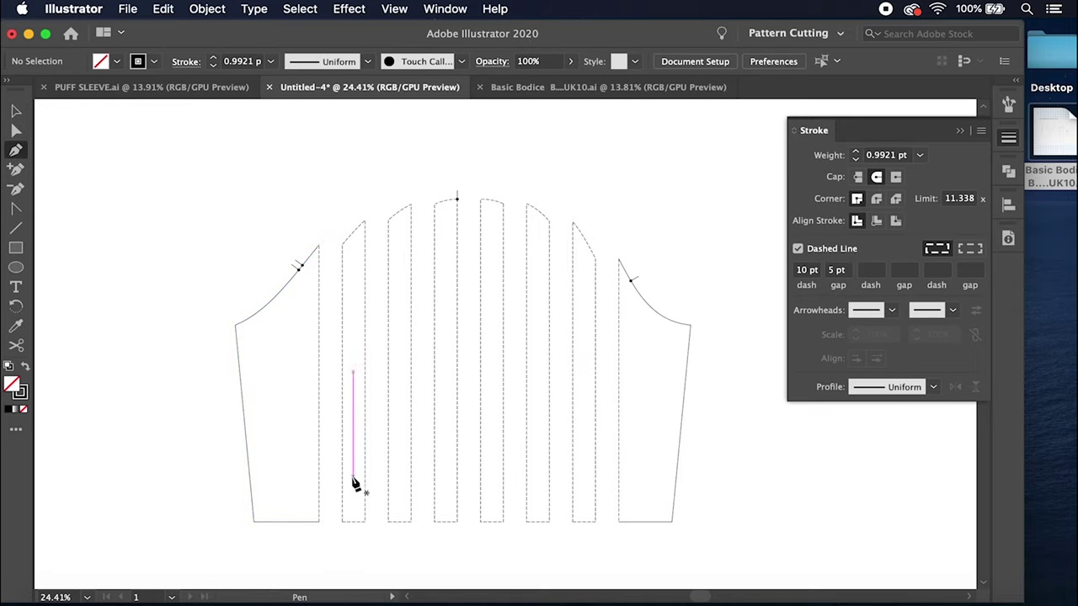
{"action": "left_click", "coordinate": [319, 523]}
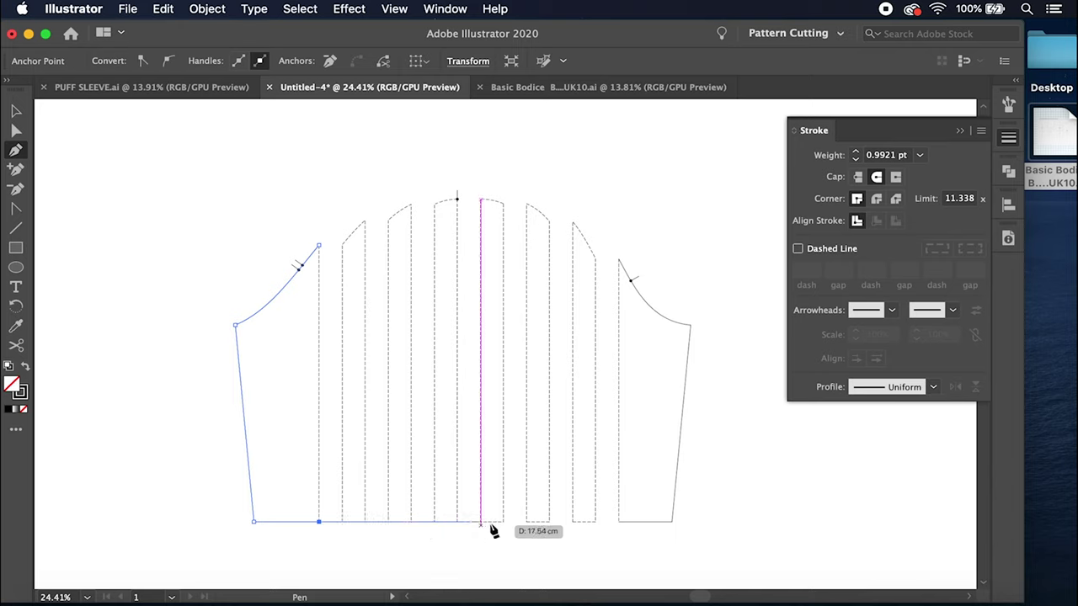
{"action": "left_click", "coordinate": [619, 523]}
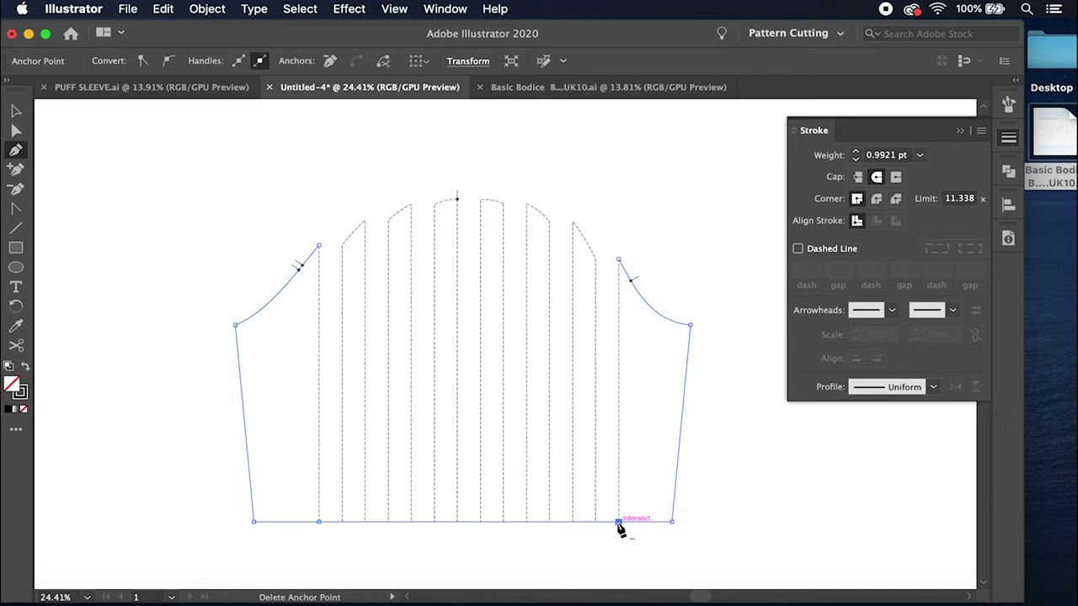
{"action": "left_click", "coordinate": [319, 246]}
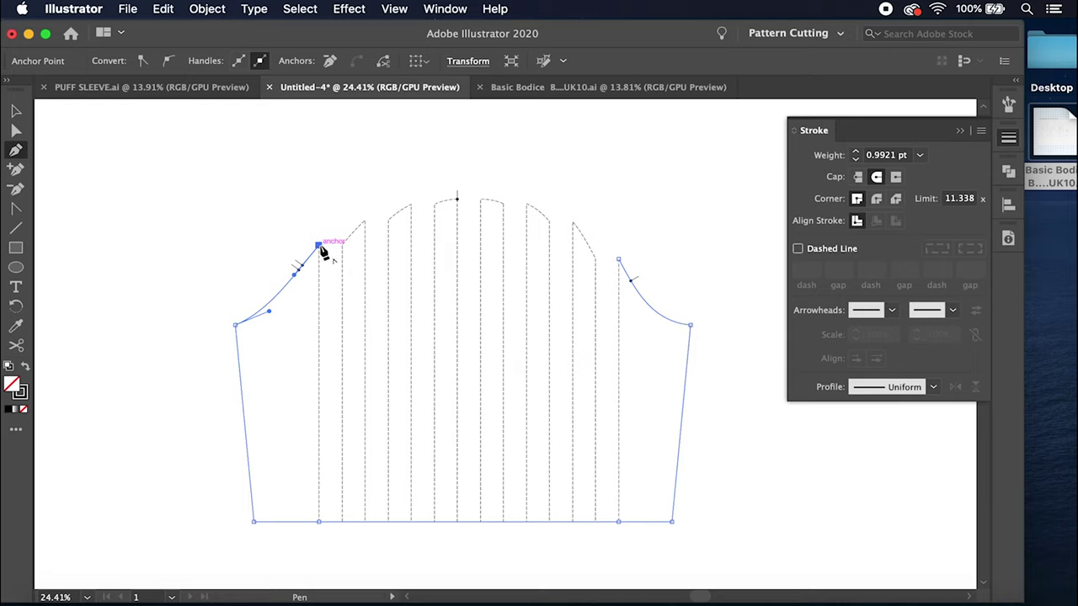
{"action": "left_click", "coordinate": [620, 261]}
{"action": "left_click", "coordinate": [56, 160], "text": "super"}
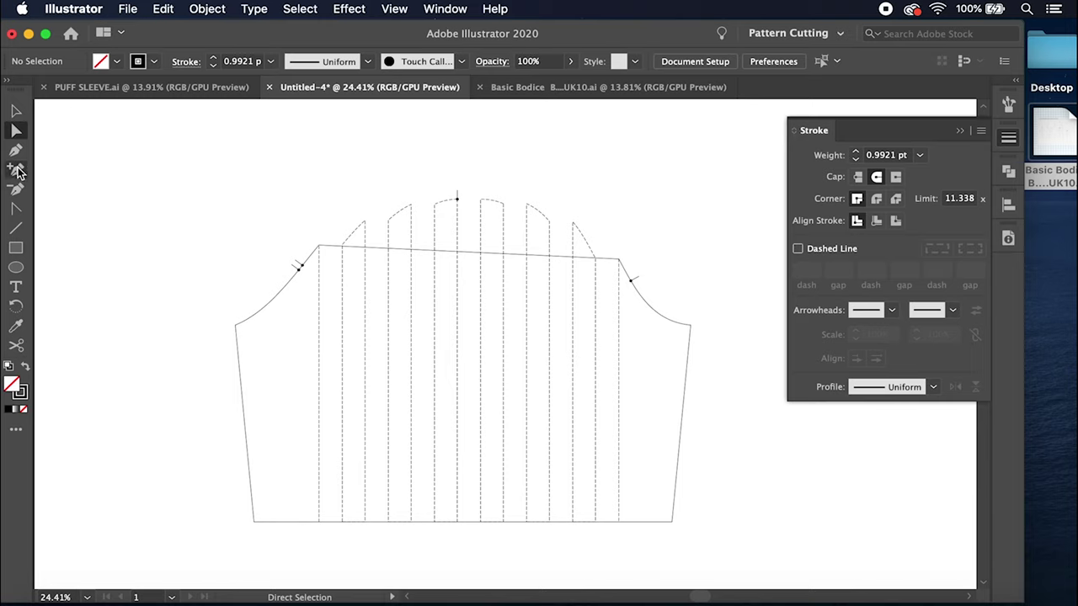
{"action": "left_click", "coordinate": [17, 175]}
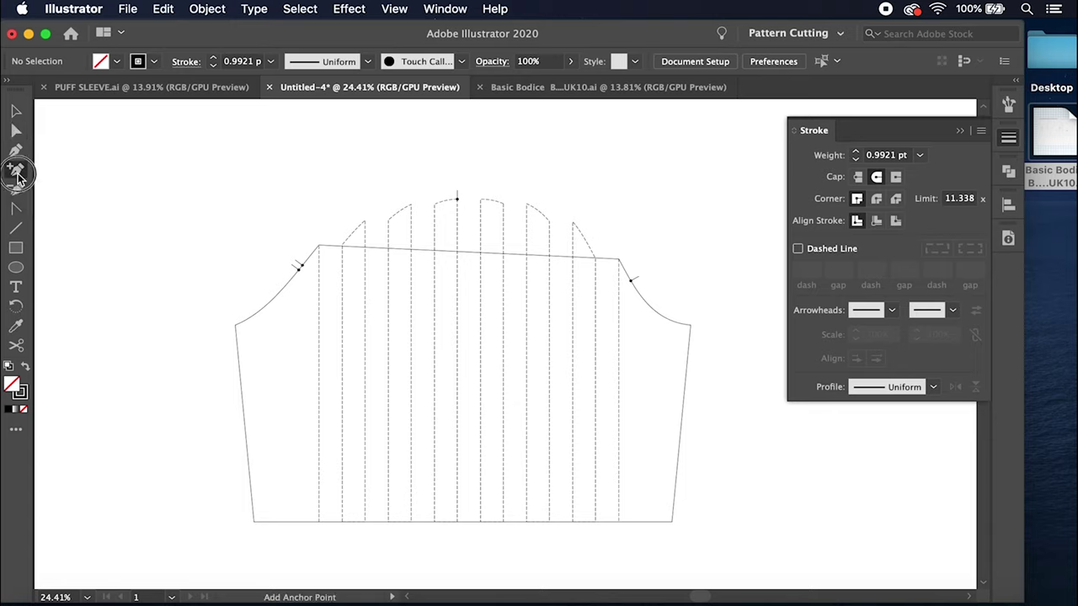
Step: Add an anchor at the top edge's middle and drag it upward to peak the crown
{"action": "left_click", "coordinate": [469, 252]}
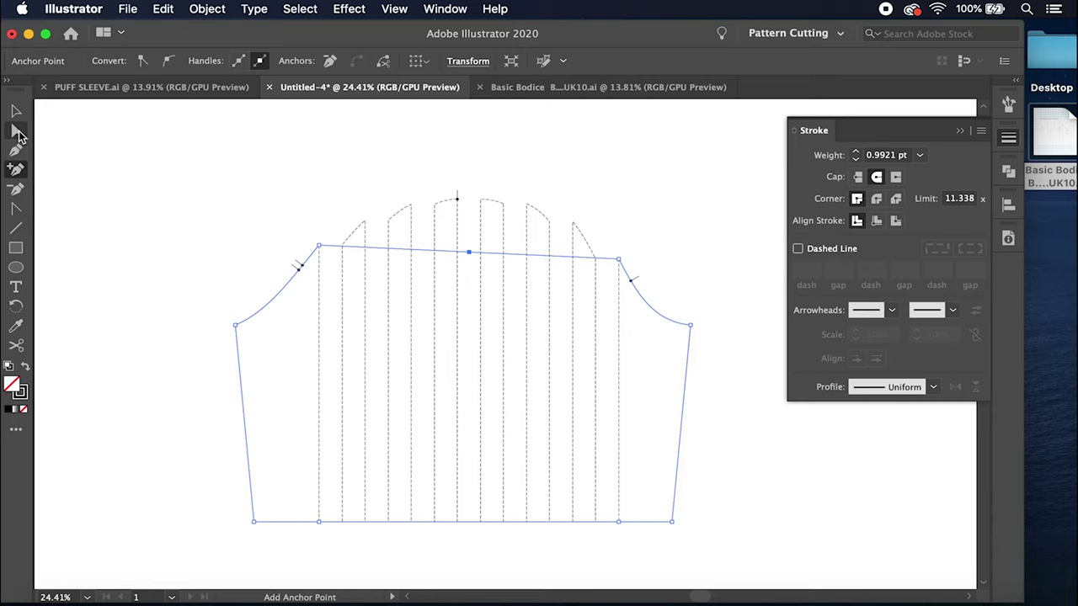
{"action": "left_click", "coordinate": [14, 133]}
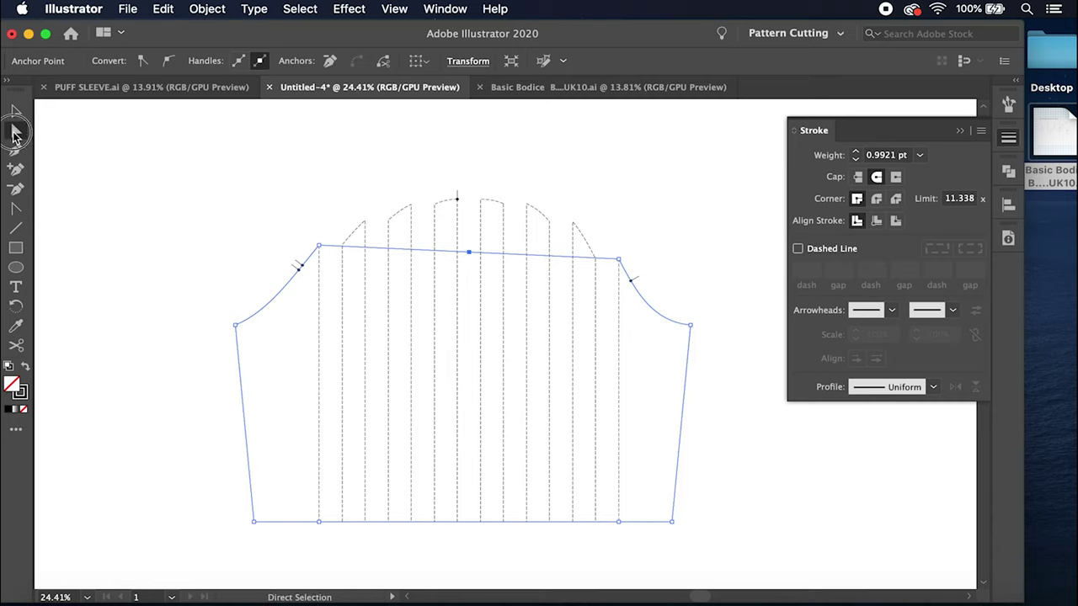
{"action": "left_click", "coordinate": [473, 255]}
{"action": "left_click_drag", "start_coordinate": [471, 254], "coordinate": [469, 202]}
{"action": "left_click", "coordinate": [468, 201]}
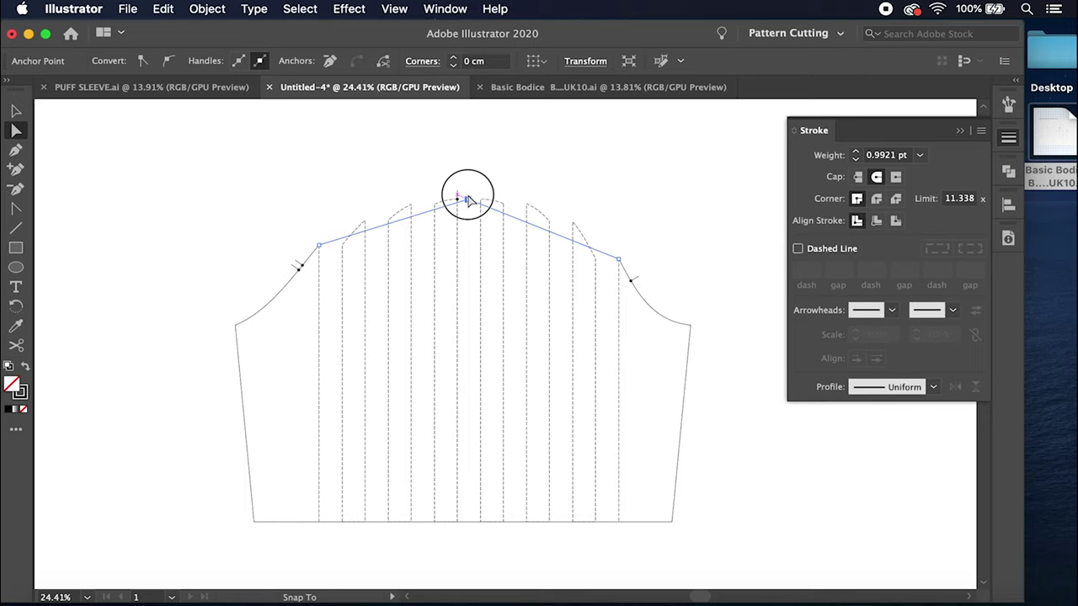
{"action": "left_click_drag", "start_coordinate": [468, 200], "coordinate": [469, 201]}
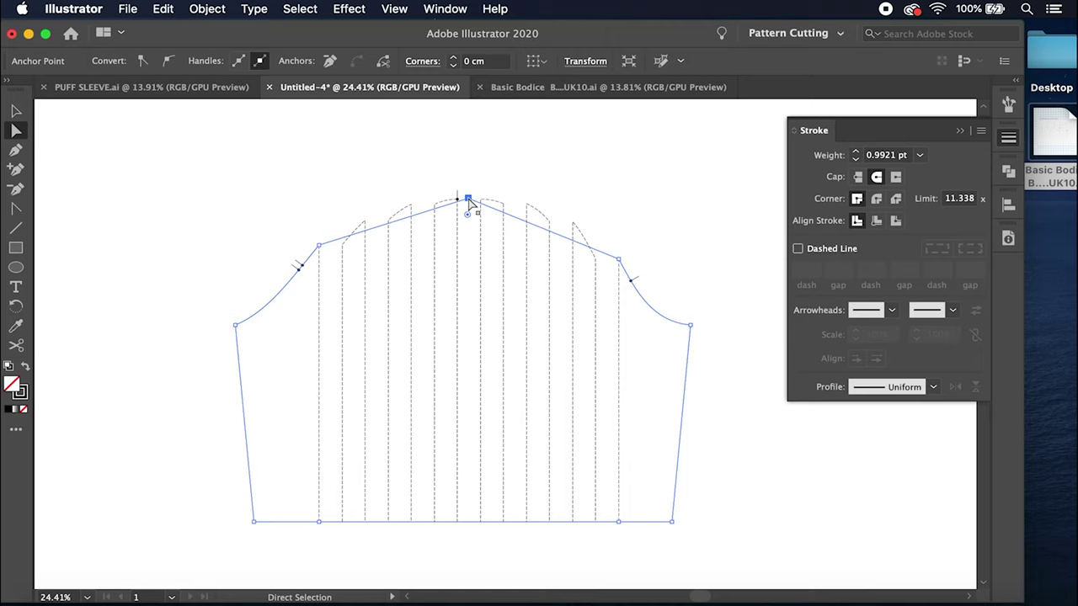
{"action": "key", "text": "Up"}
{"action": "key", "text": "Up"}
{"action": "key", "text": "Up"}
{"action": "key", "text": "Up"}
{"action": "key", "text": "Up"}
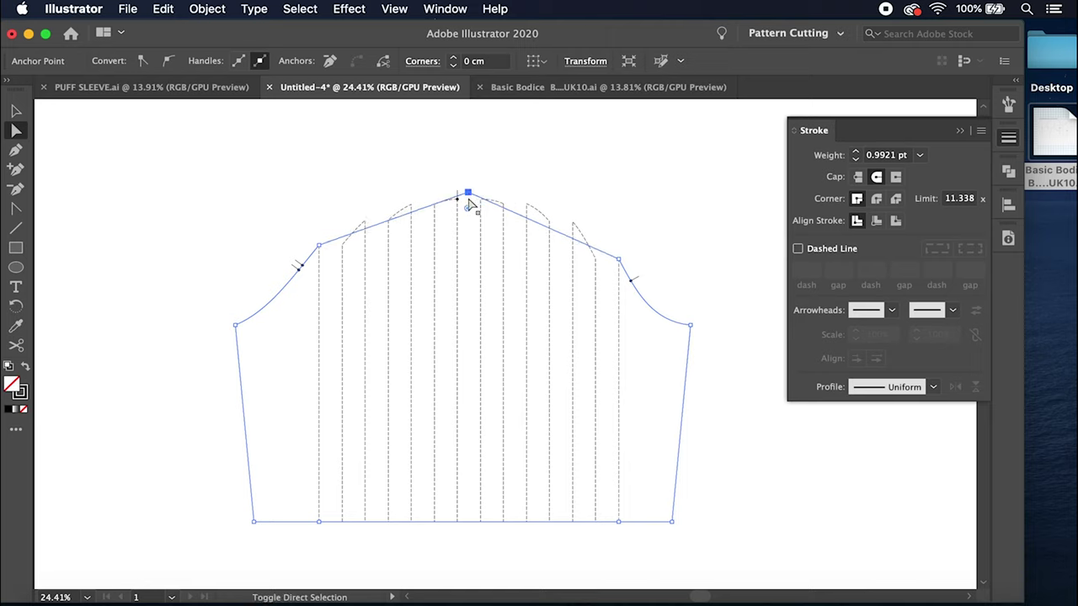
{"action": "key", "text": "Down"}
{"action": "key", "text": "Down"}
{"action": "key", "text": "Down"}
{"action": "key", "text": "Down"}
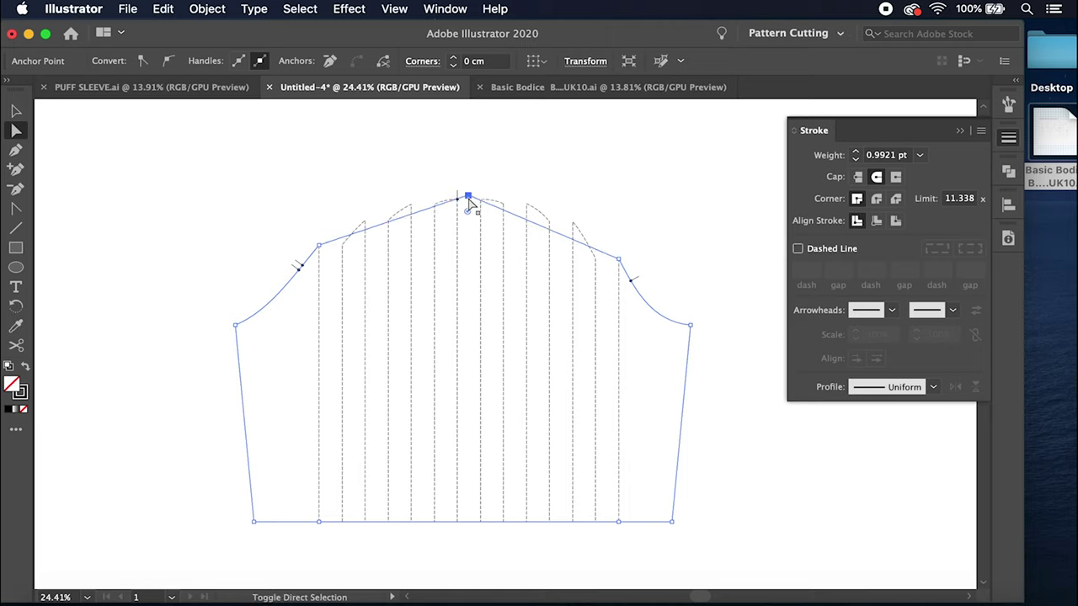
{"action": "left_click", "coordinate": [469, 198]}
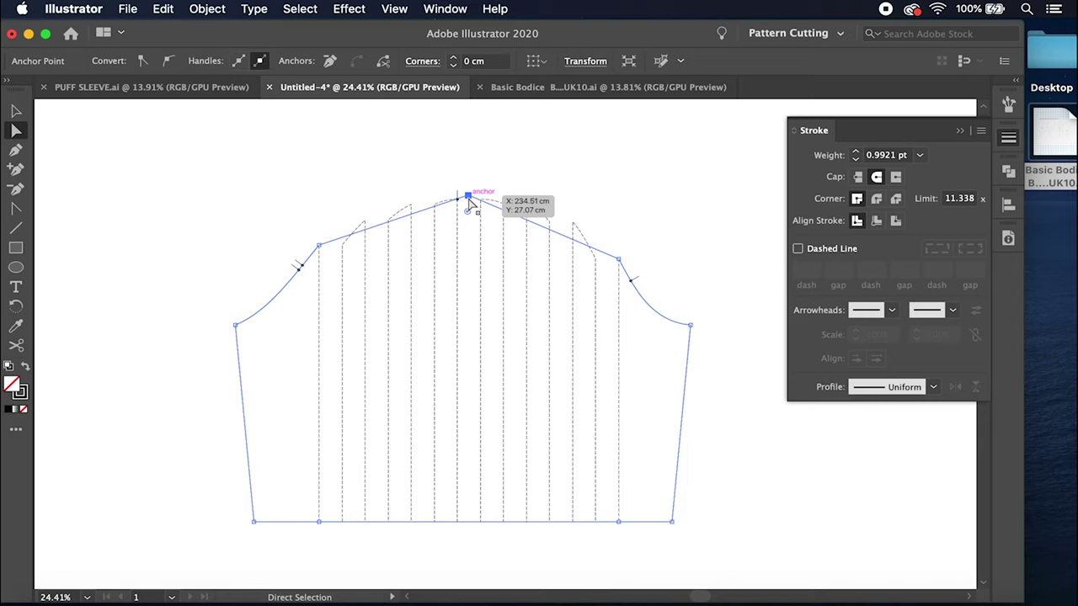
Step: Pull curve handles from the sleeve-head peak to round it into a smooth crown
{"action": "left_click", "coordinate": [16, 212]}
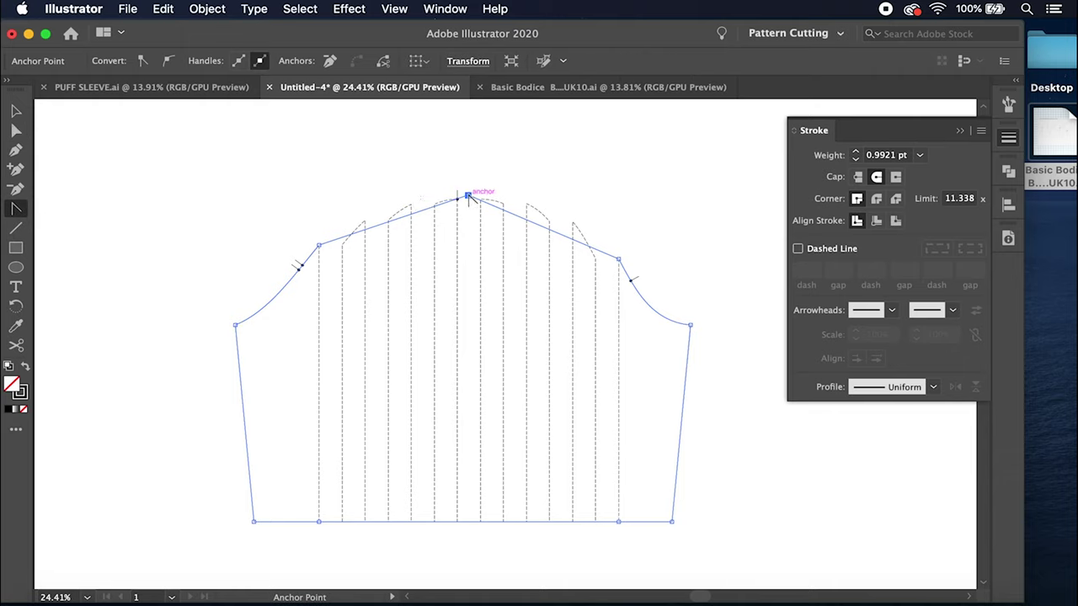
{"action": "left_click_drag", "start_coordinate": [468, 196], "coordinate": [571, 200]}
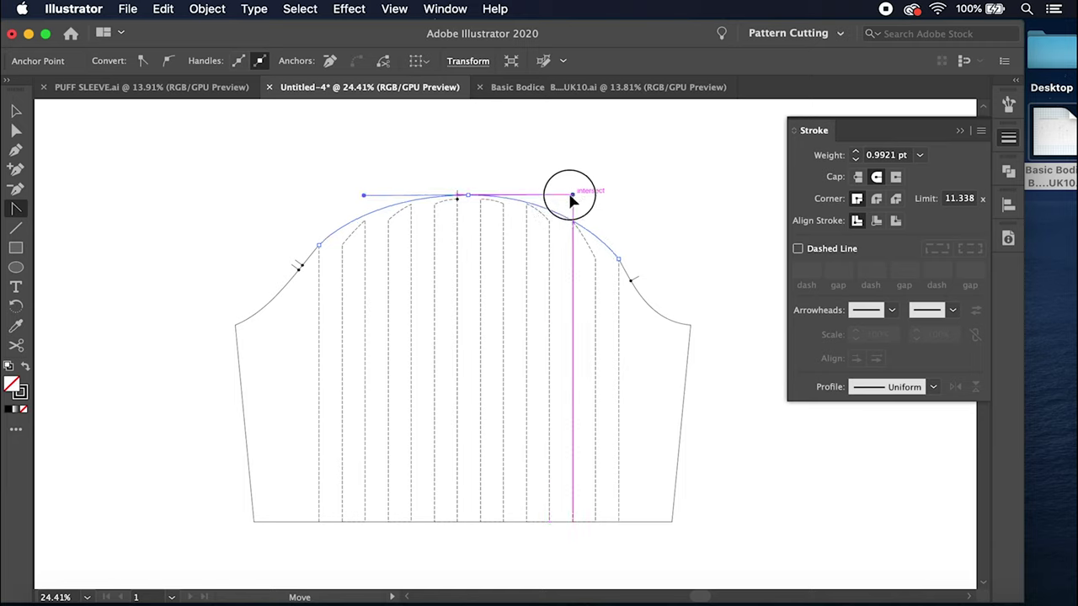
{"action": "left_click_drag", "start_coordinate": [571, 201], "coordinate": [568, 199]}
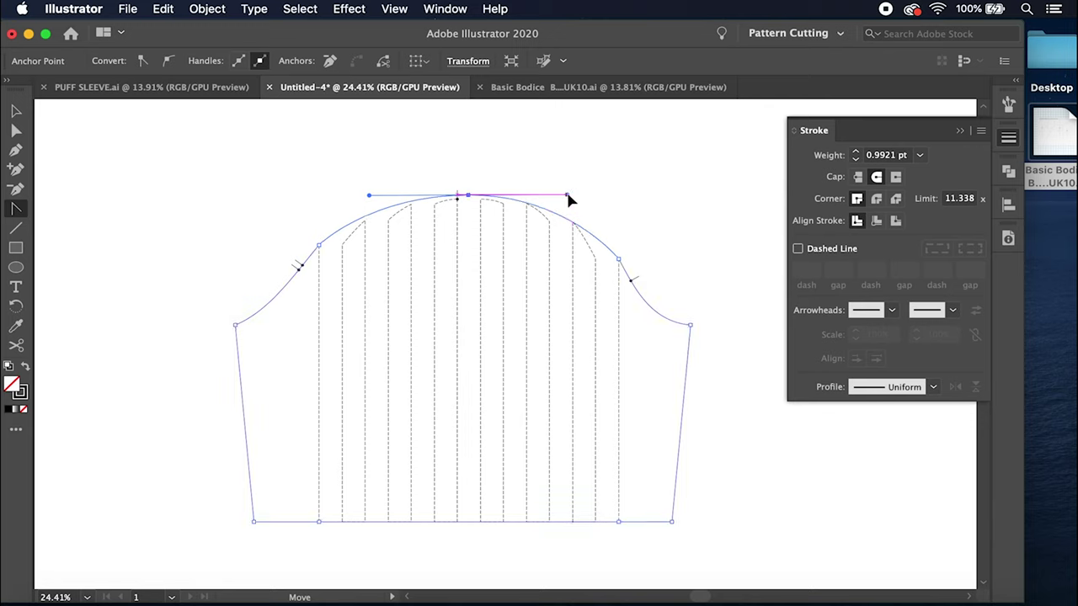
{"action": "key", "text": "super+shift+a"}
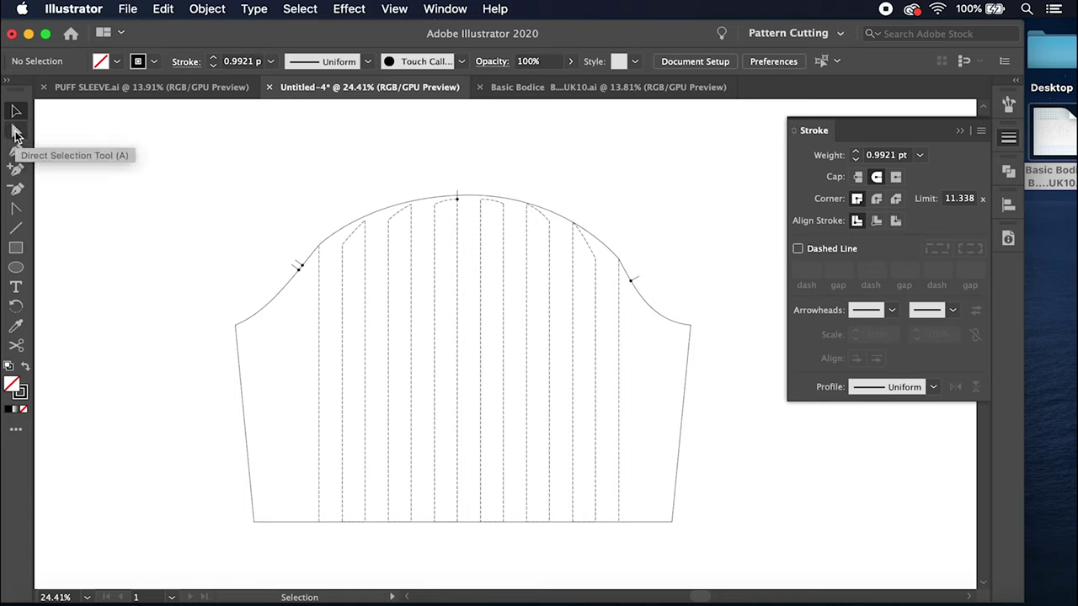
Step: Round off the left and right sleeve-cap corners, enlarging the right rounding to 15.14 cm
{"action": "left_click", "coordinate": [15, 132]}
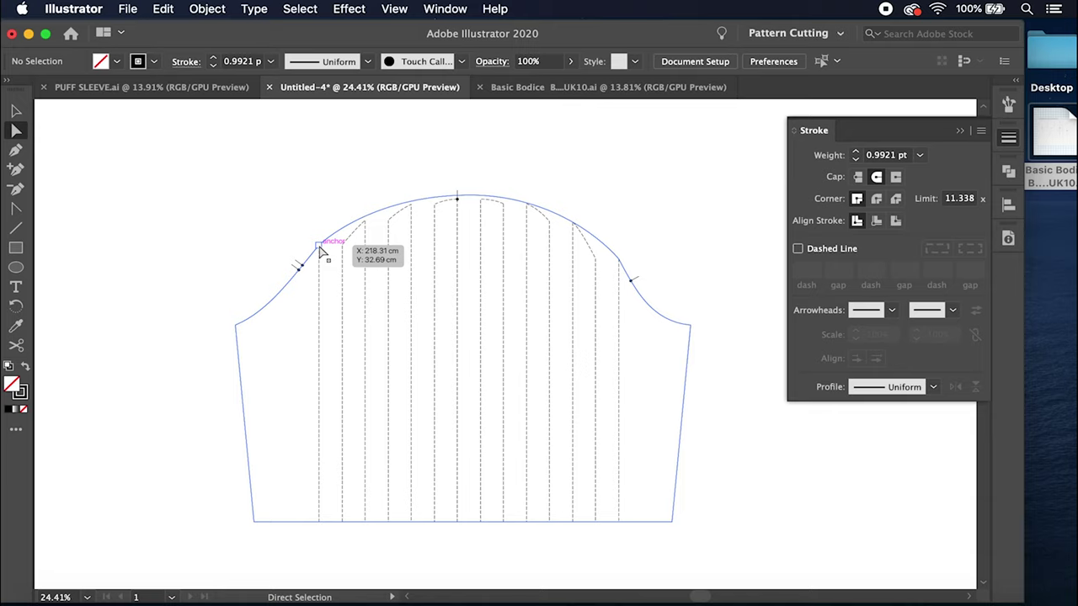
{"action": "left_click", "coordinate": [320, 246]}
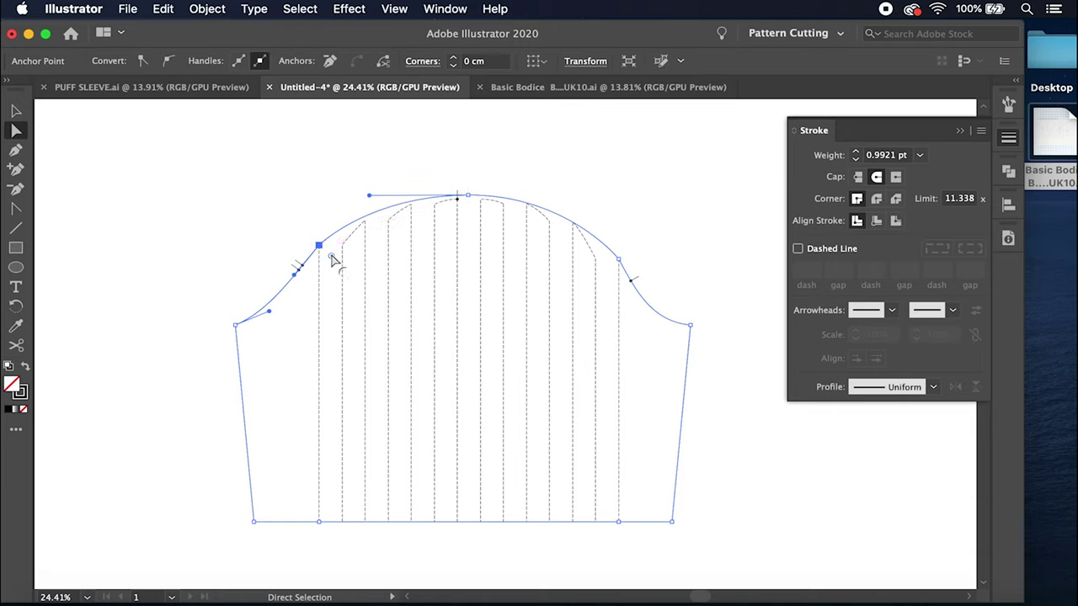
{"action": "left_click_drag", "start_coordinate": [347, 266], "coordinate": [468, 286]}
{"action": "left_click", "coordinate": [619, 260]}
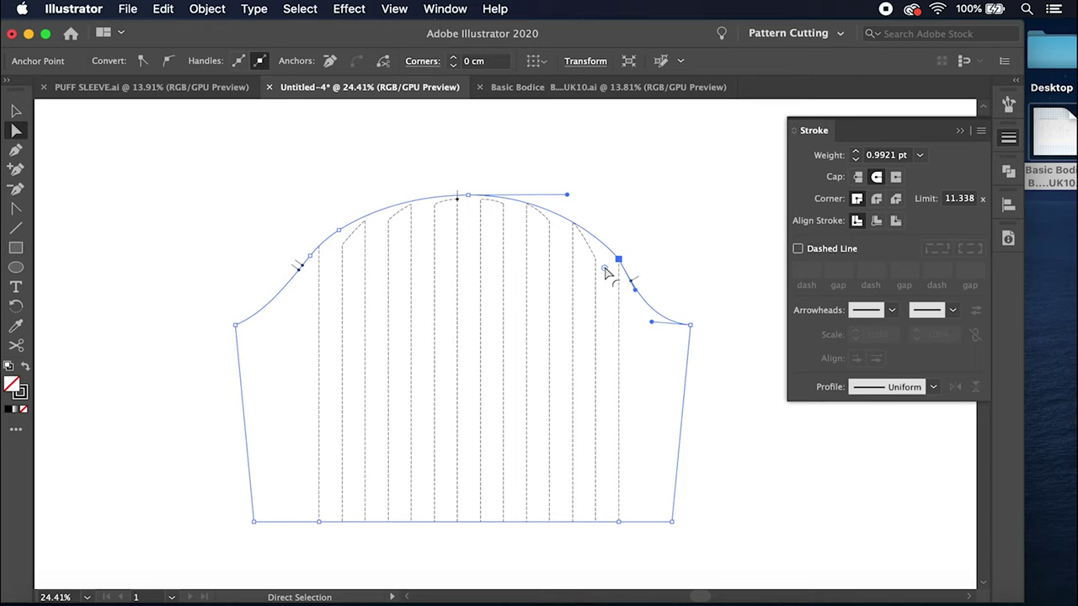
{"action": "left_click_drag", "start_coordinate": [605, 270], "coordinate": [541, 315]}
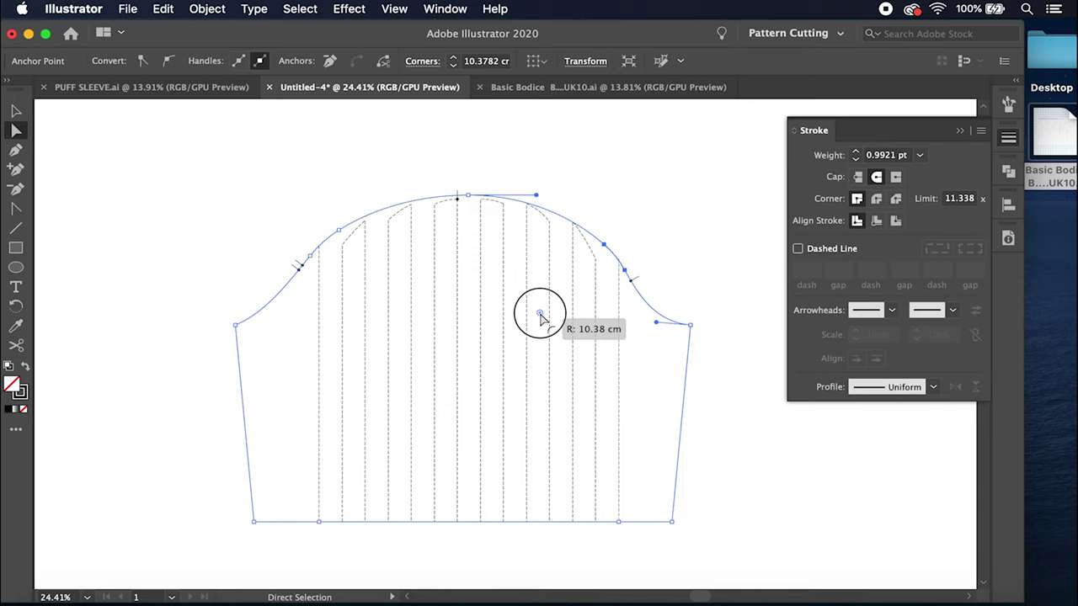
{"action": "left_click_drag", "start_coordinate": [541, 315], "coordinate": [502, 341]}
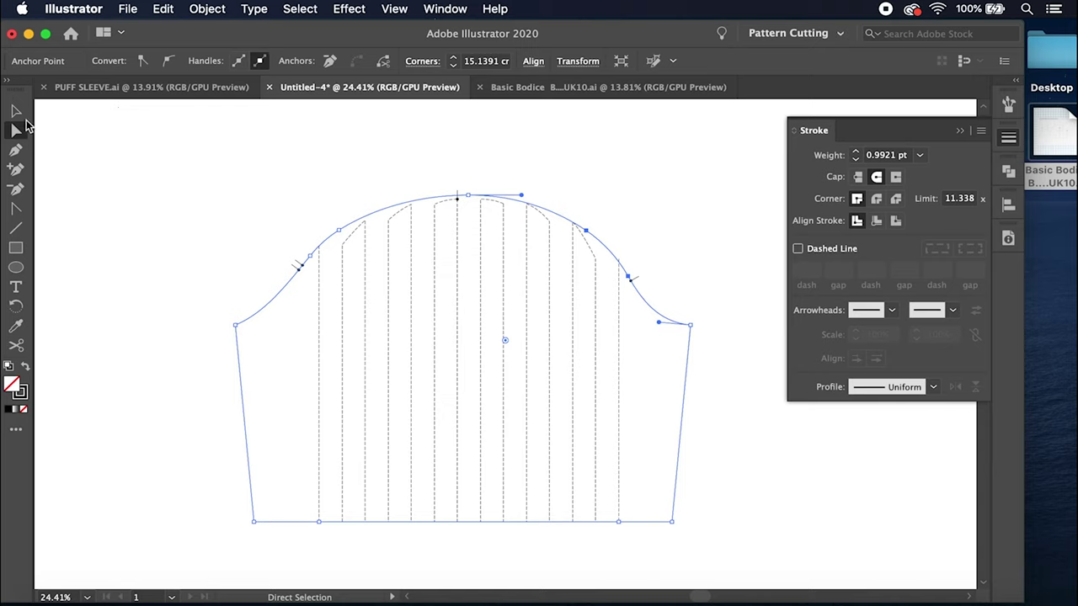
{"action": "left_click", "coordinate": [16, 110]}
{"action": "left_click", "coordinate": [180, 187]}
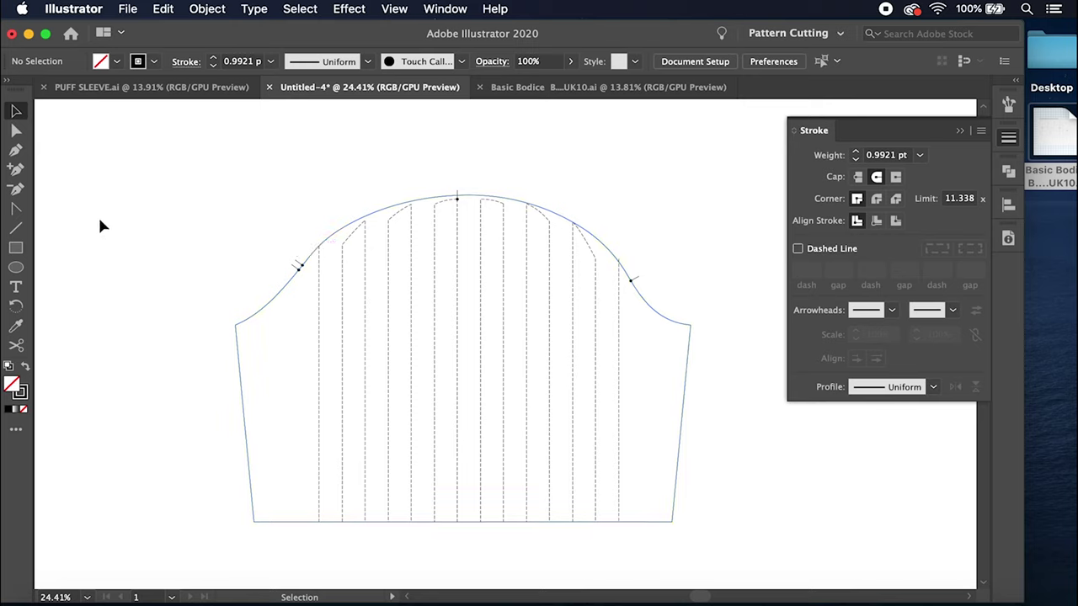
Step: Add 1 cm ticks on the left and right cap curves at 131° and 36°
{"action": "left_click", "coordinate": [16, 231]}
{"action": "scroll", "coordinate": [363, 224], "scroll_direction": "up", "scroll_amount": 4}
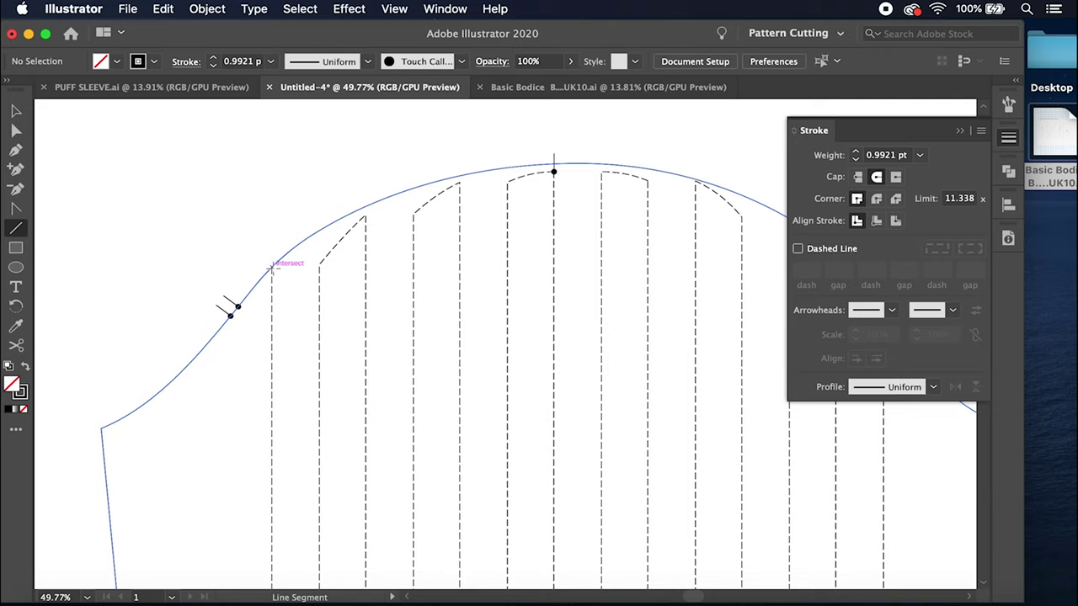
{"action": "left_click", "coordinate": [271, 265]}
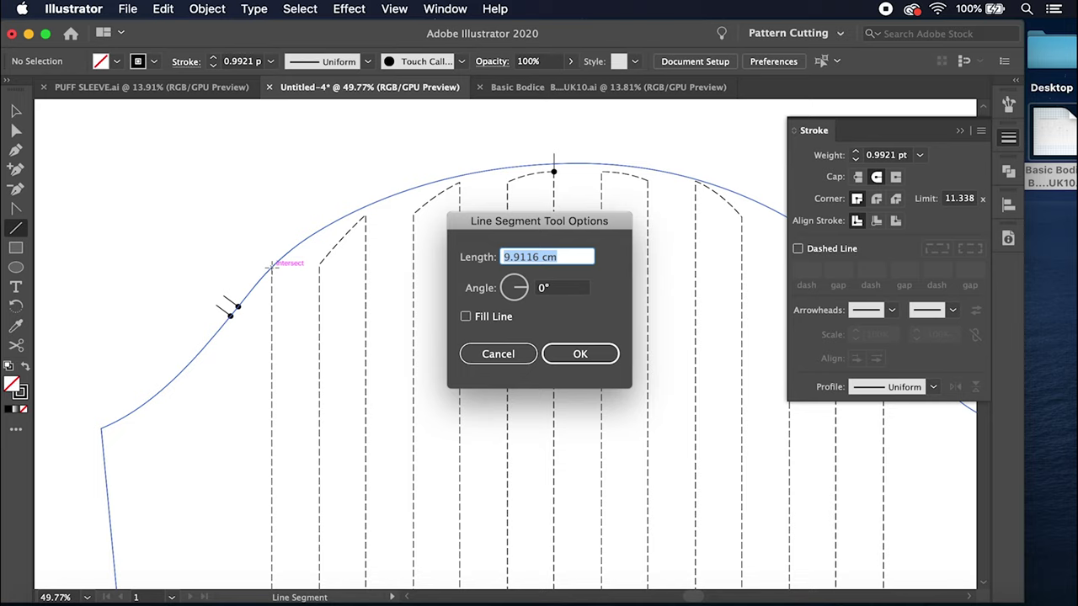
{"action": "type", "text": "1"}
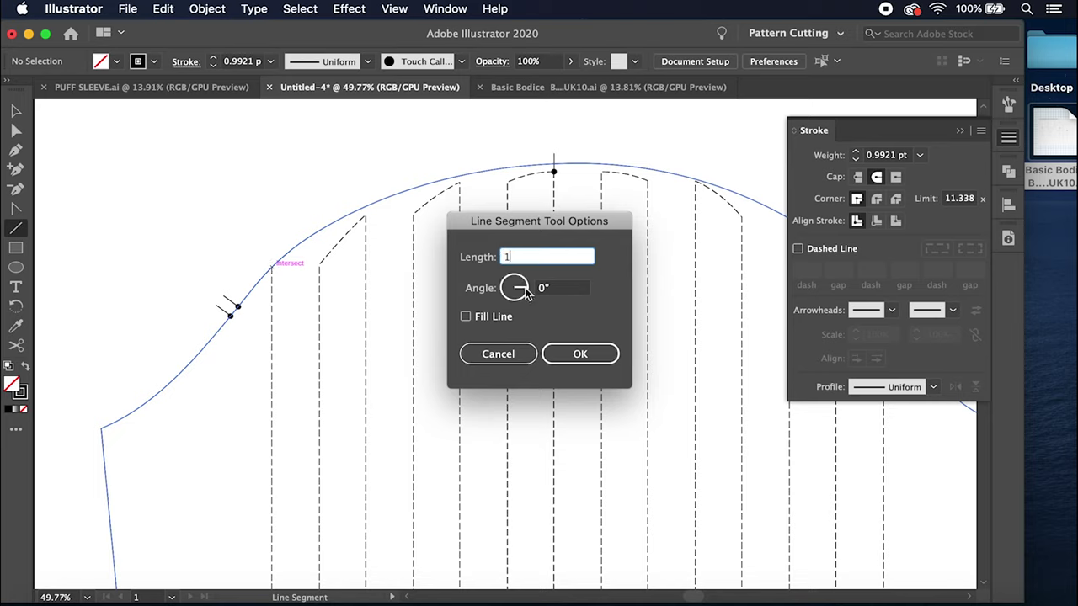
{"action": "left_click_drag", "start_coordinate": [525, 291], "coordinate": [511, 286]}
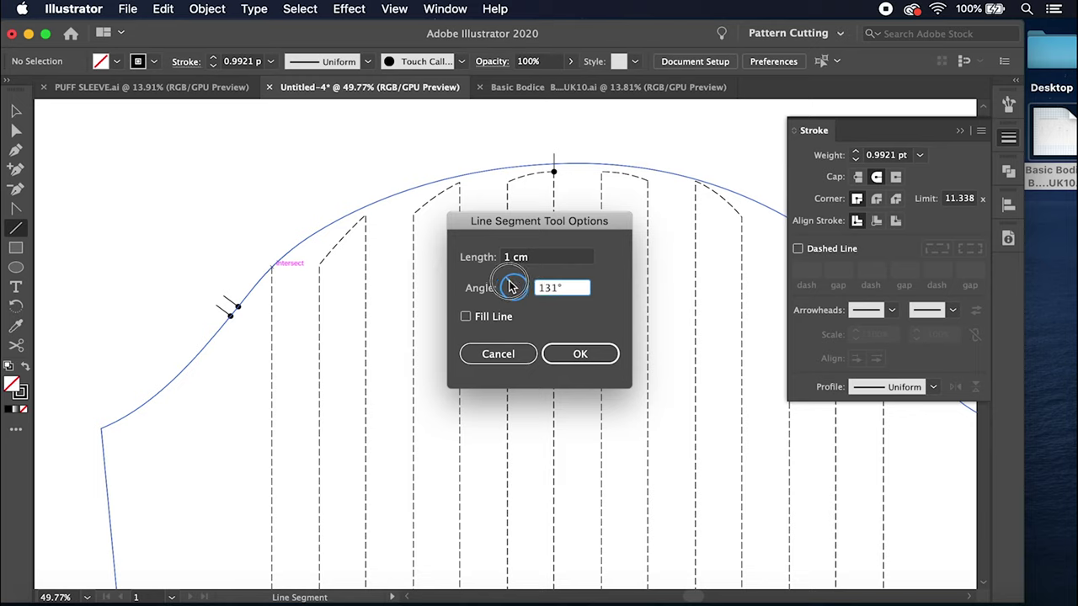
{"action": "left_click", "coordinate": [589, 357]}
{"action": "scroll", "coordinate": [593, 354], "scroll_direction": "right", "scroll_amount": 5}
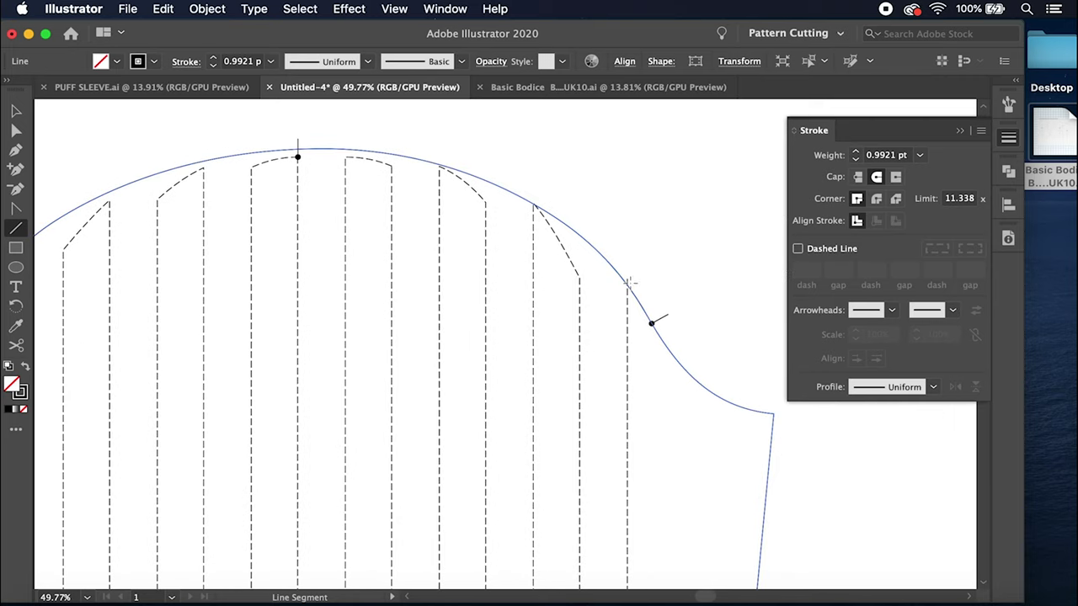
{"action": "left_click", "coordinate": [628, 286]}
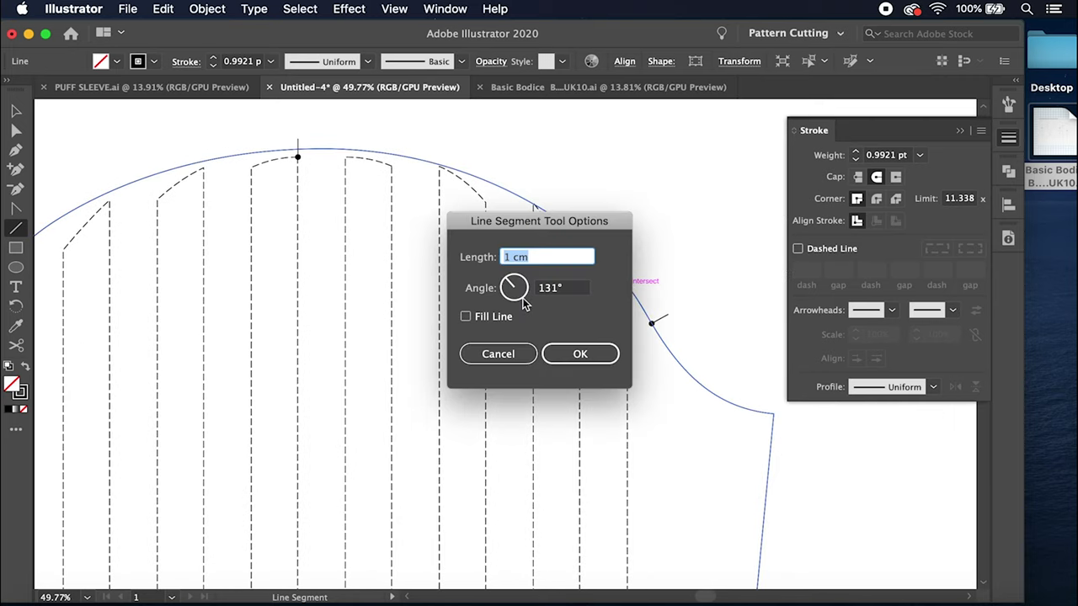
{"action": "left_click_drag", "start_coordinate": [511, 287], "coordinate": [524, 288]}
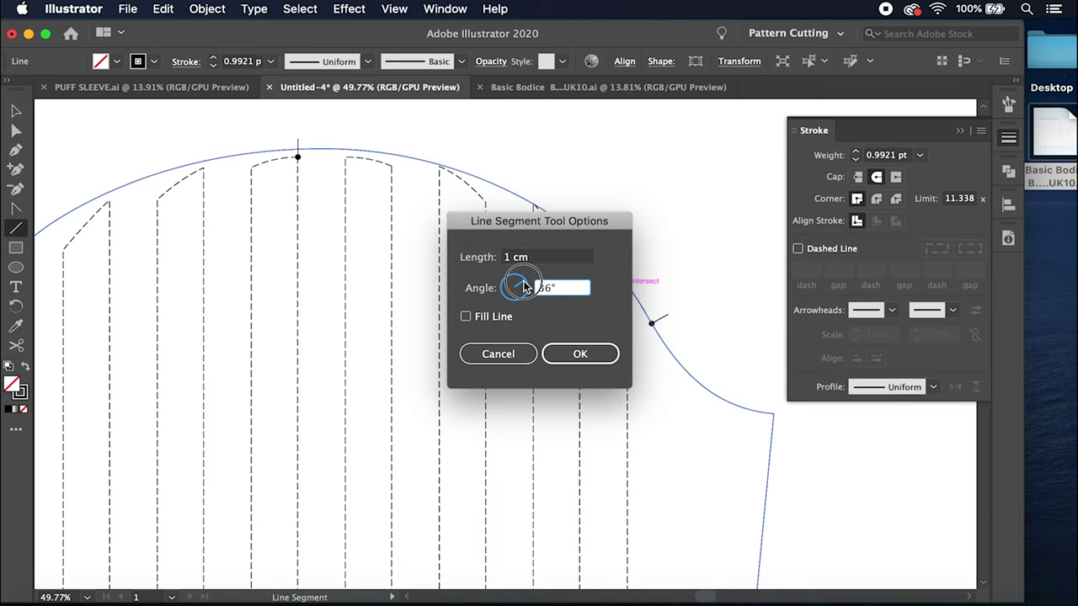
{"action": "left_click", "coordinate": [580, 354]}
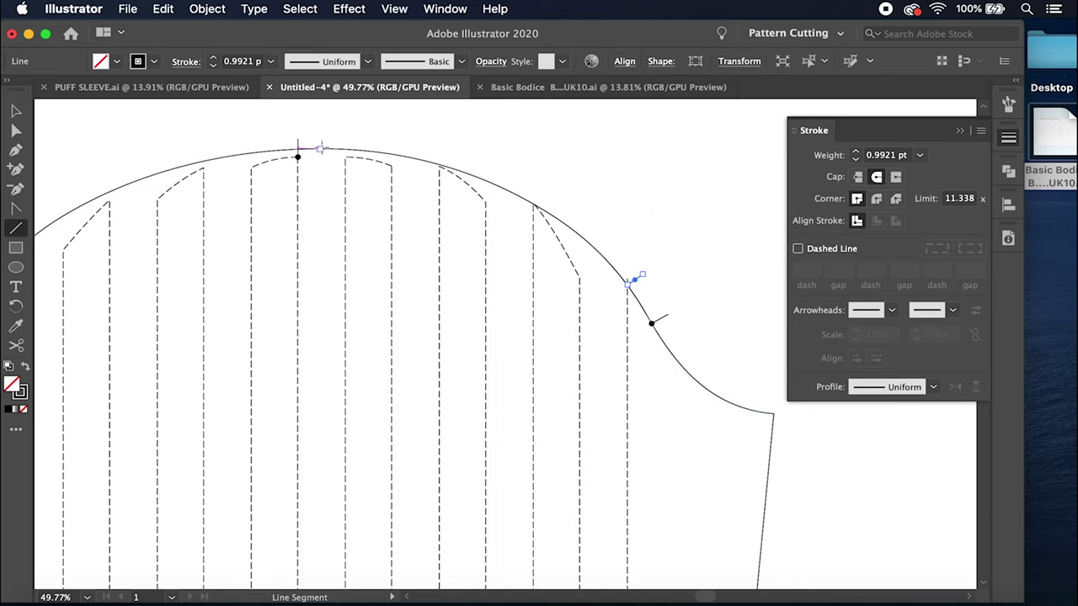
Step: Add a vertical 1 cm tick at 90° near the crown of the cap
{"action": "left_click_drag", "start_coordinate": [320, 149], "coordinate": [300, 150]}
{"action": "left_click", "coordinate": [320, 149]}
{"action": "left_click", "coordinate": [517, 286]}
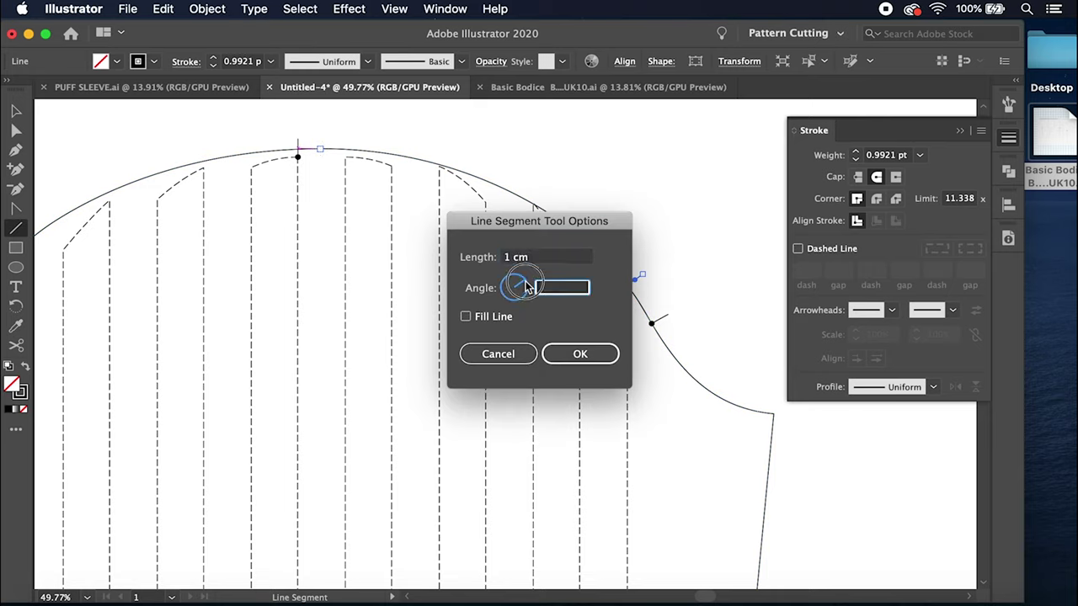
{"action": "left_click_drag", "start_coordinate": [520, 287], "coordinate": [539, 295]}
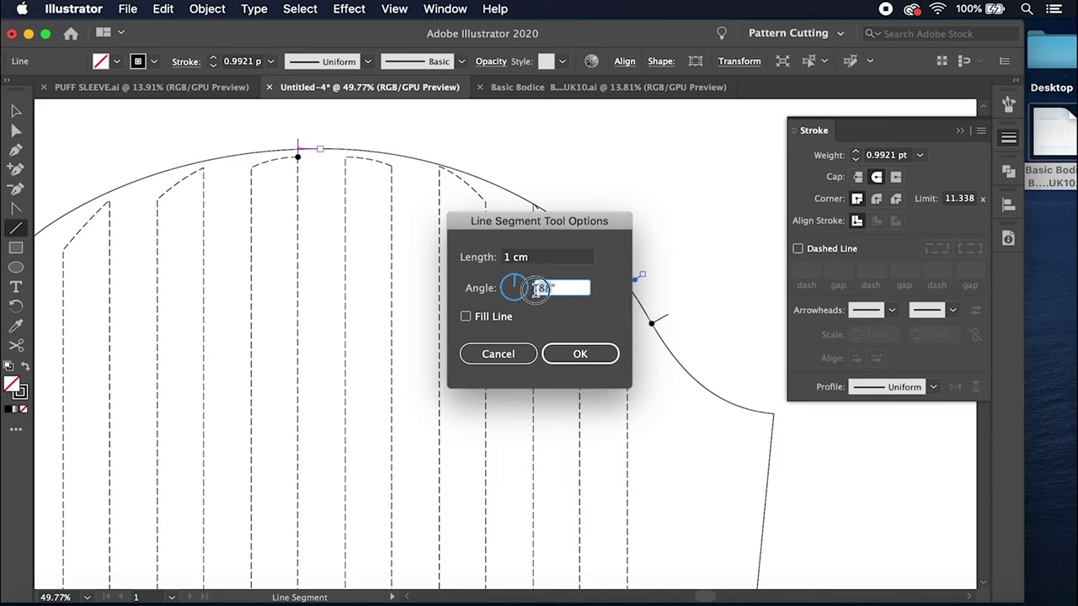
{"action": "type", "text": "90"}
{"action": "key", "text": "Return"}
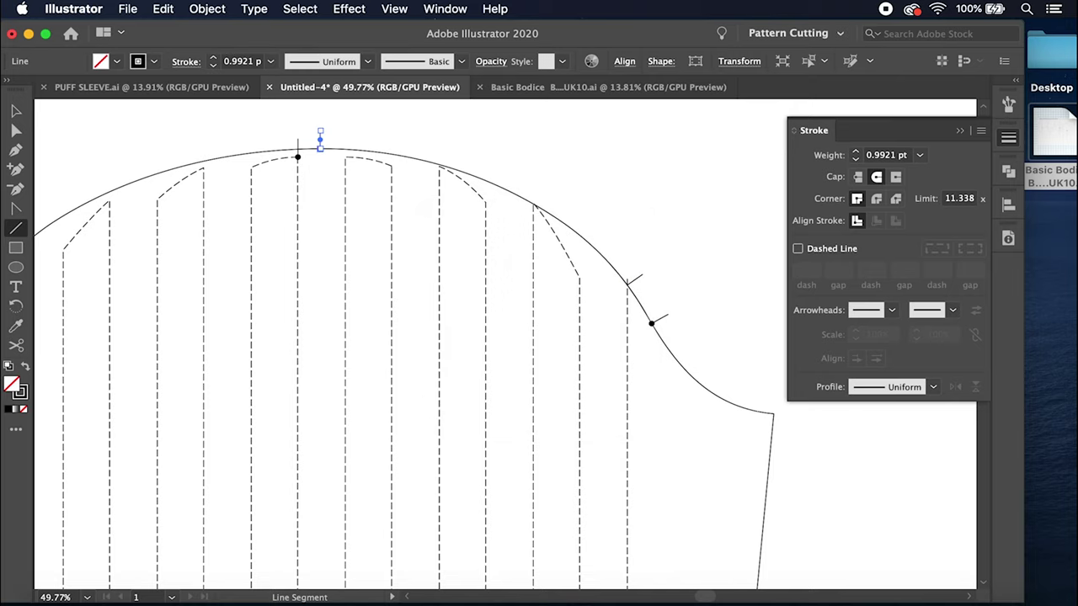
{"action": "scroll", "coordinate": [328, 250], "scroll_direction": "down", "scroll_amount": 4}
{"action": "scroll", "coordinate": [328, 249], "scroll_direction": "down", "scroll_amount": 3}
{"action": "scroll", "coordinate": [328, 249], "scroll_direction": "up", "scroll_amount": 5}
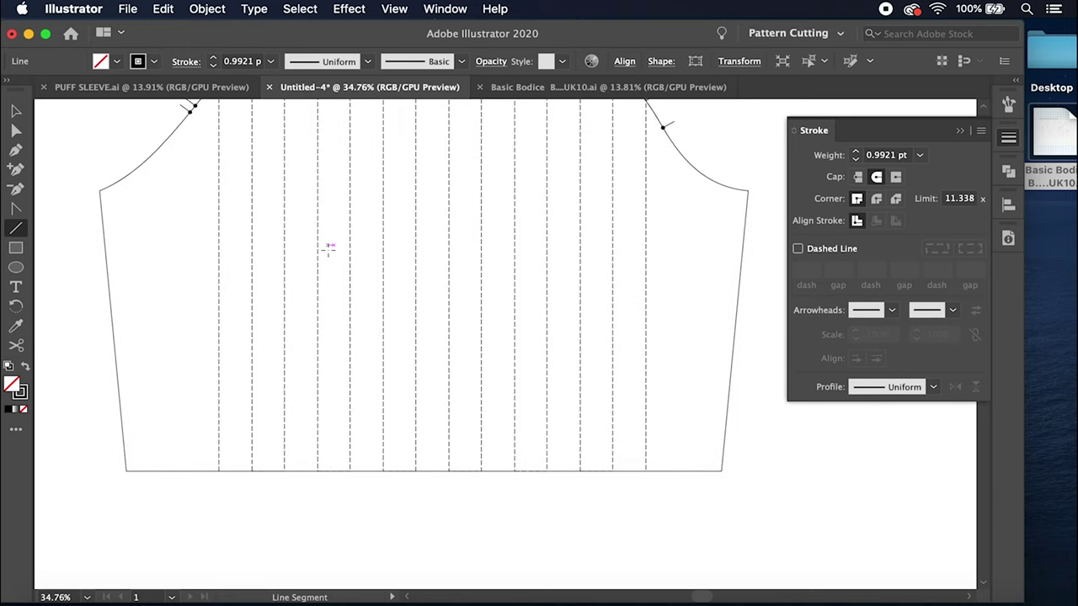
{"action": "scroll", "coordinate": [337, 241], "scroll_direction": "up", "scroll_amount": 2}
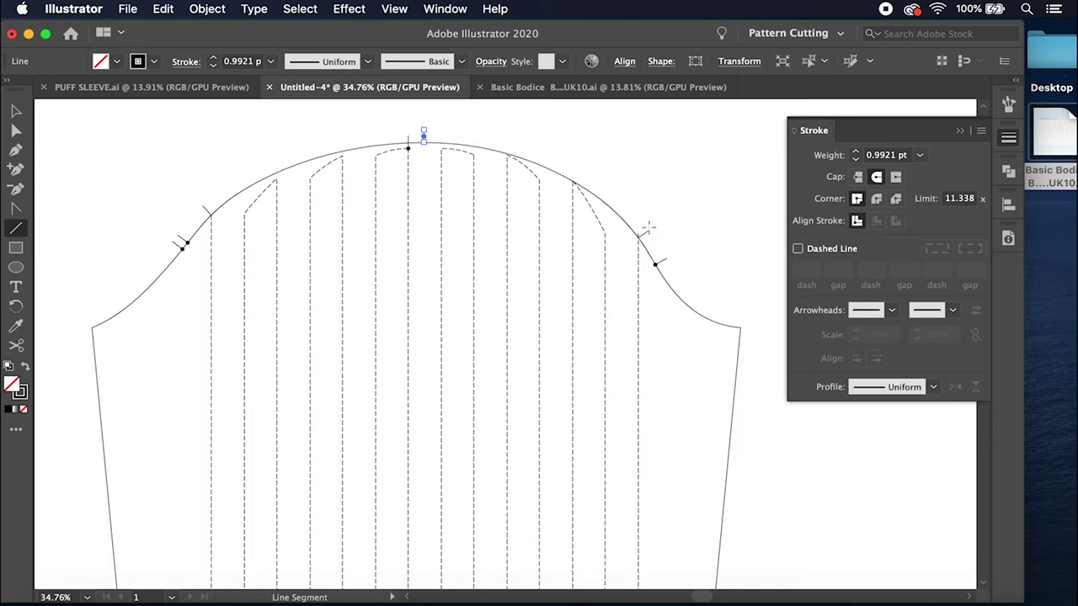
{"action": "scroll", "coordinate": [522, 323], "scroll_direction": "down", "scroll_amount": 5}
{"action": "scroll", "coordinate": [522, 323], "scroll_direction": "left", "scroll_amount": 1}
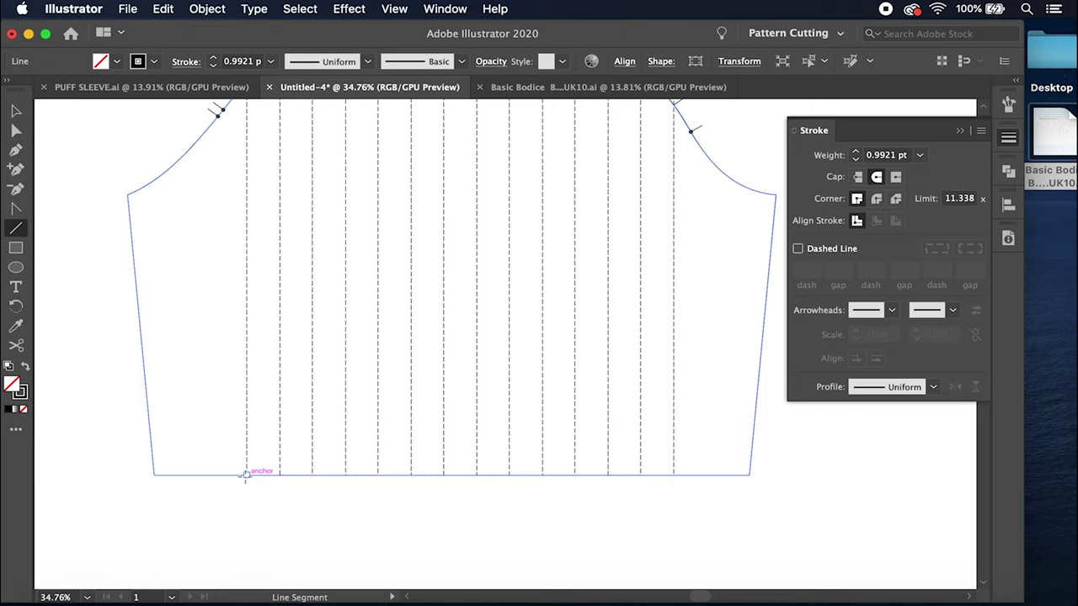
Step: Add 1 cm ticks at 270° below the hem at the left and right slash lines
{"action": "left_click", "coordinate": [246, 475]}
{"action": "mouse_move", "coordinate": [514, 288]}
{"action": "left_mouse_down"}
{"action": "mouse_move", "coordinate": [512, 305]}
{"action": "mouse_move", "coordinate": [548, 288]}
{"action": "mouse_move", "coordinate": [534, 288]}
{"action": "left_mouse_up"}
{"action": "type", "text": "270"}
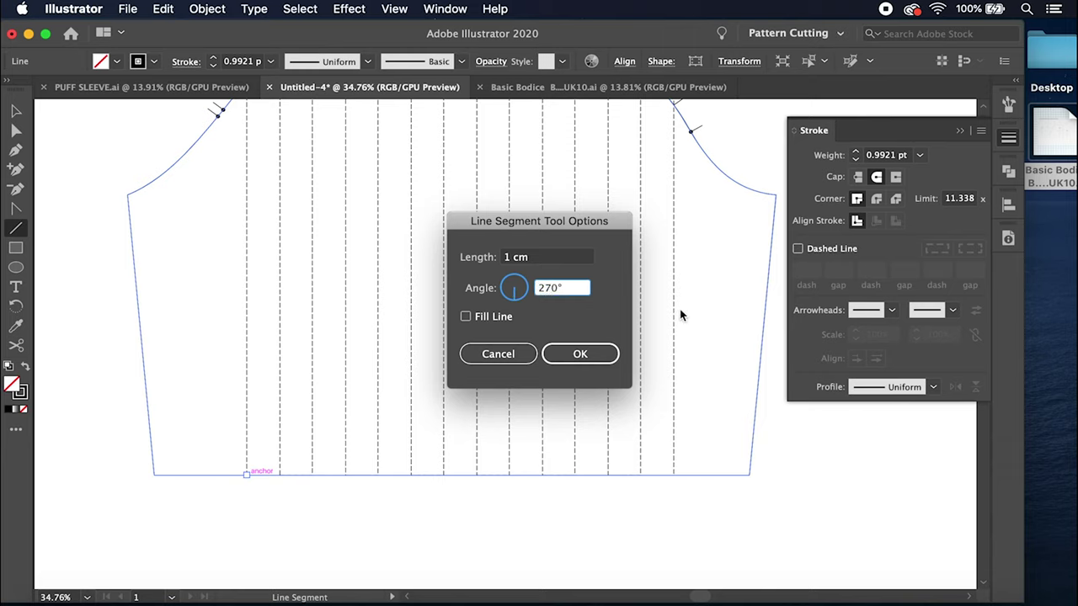
{"action": "left_click", "coordinate": [585, 355]}
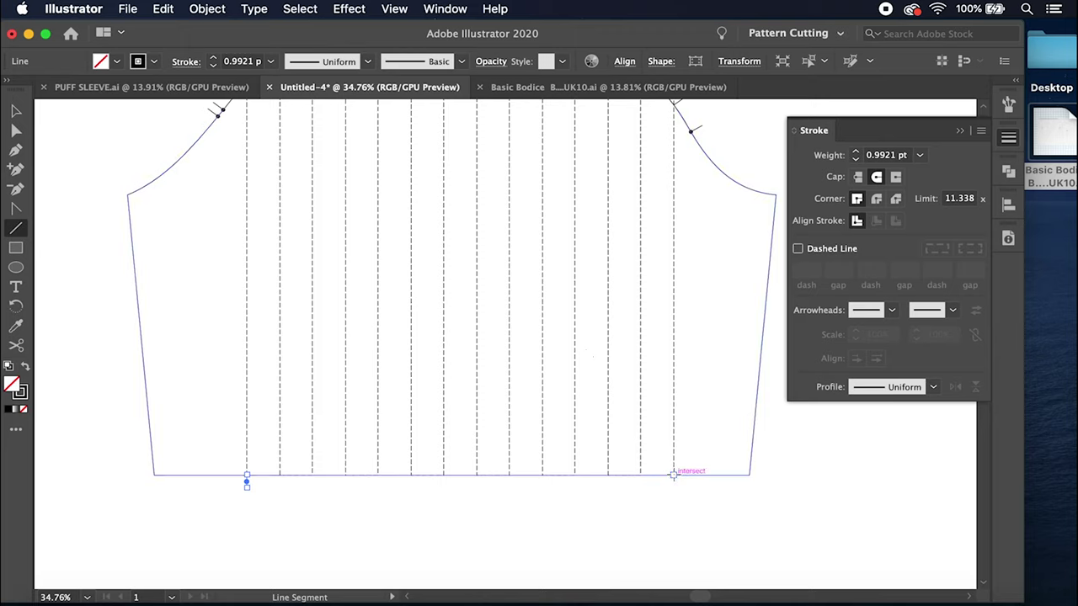
{"action": "left_click", "coordinate": [673, 475]}
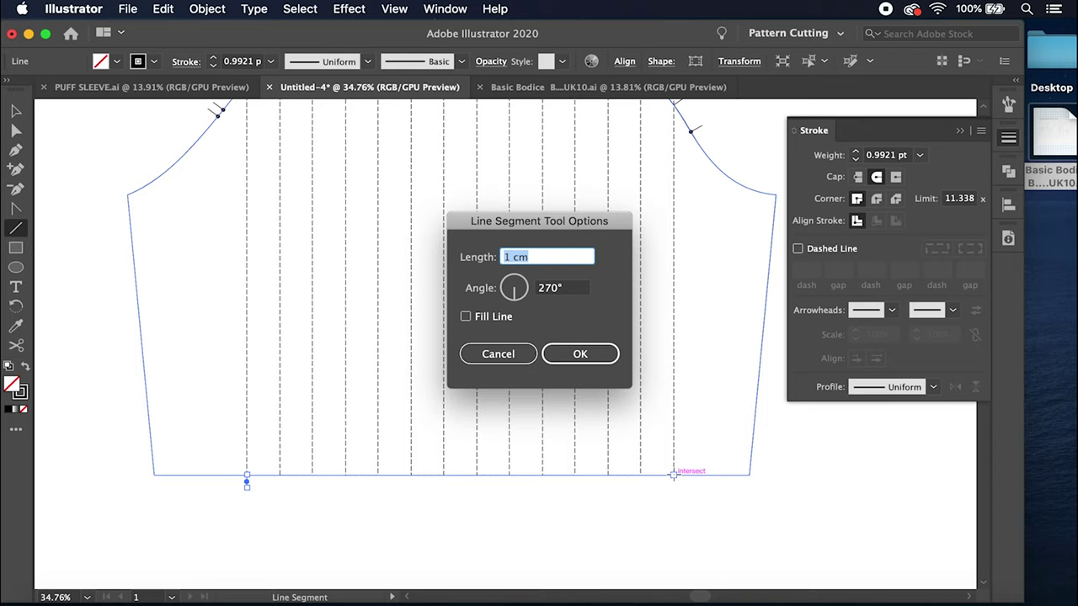
{"action": "left_click", "coordinate": [581, 354]}
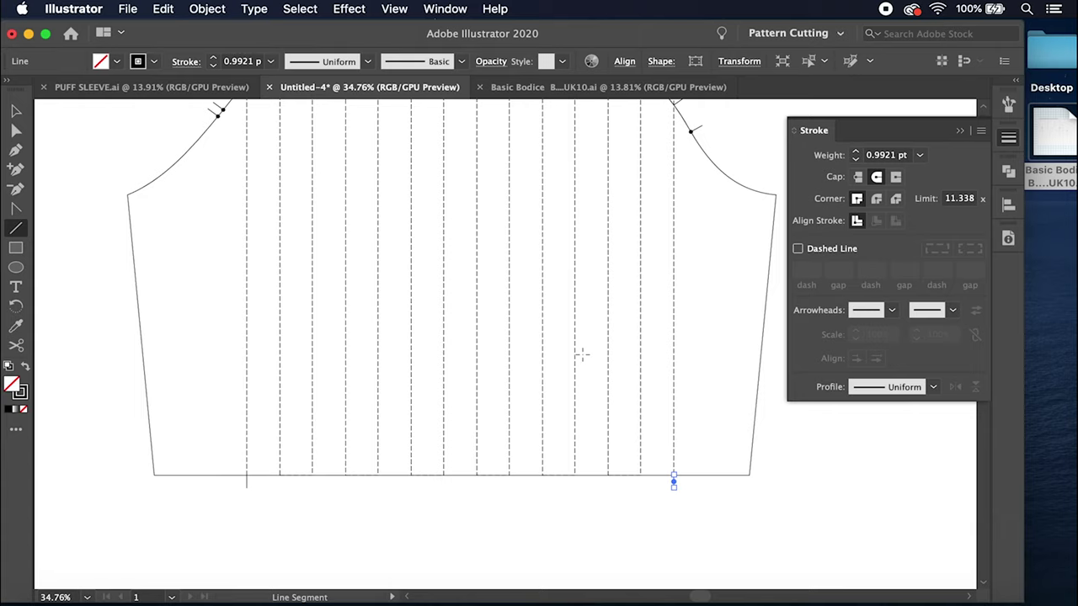
{"action": "scroll", "coordinate": [581, 354], "scroll_direction": "down", "scroll_amount": 5}
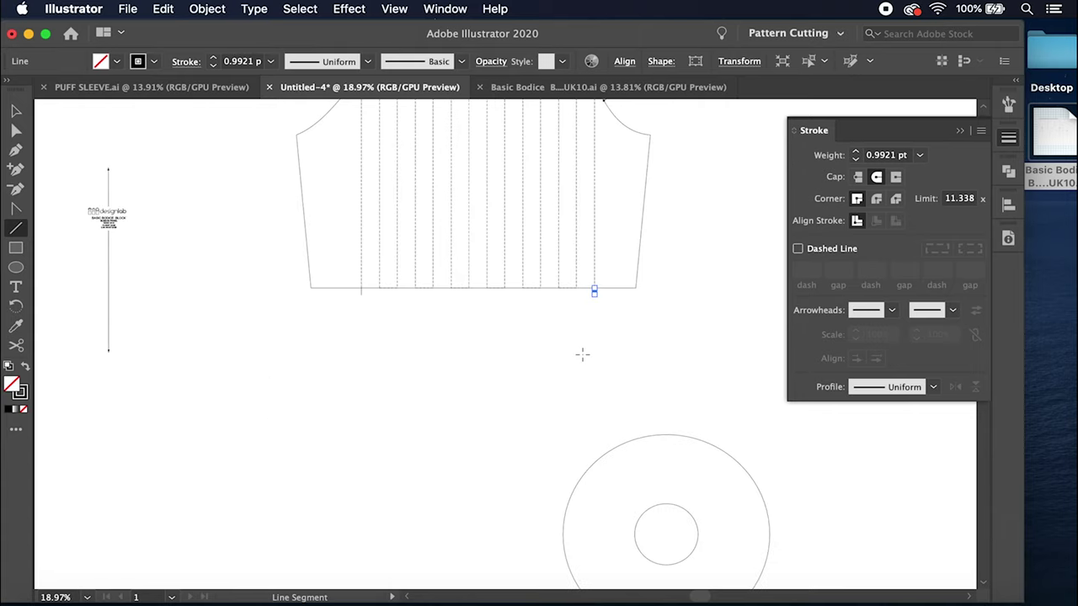
{"action": "scroll", "coordinate": [662, 386], "scroll_direction": "up", "scroll_amount": 4}
{"action": "scroll", "coordinate": [664, 388], "scroll_direction": "up", "scroll_amount": 1}
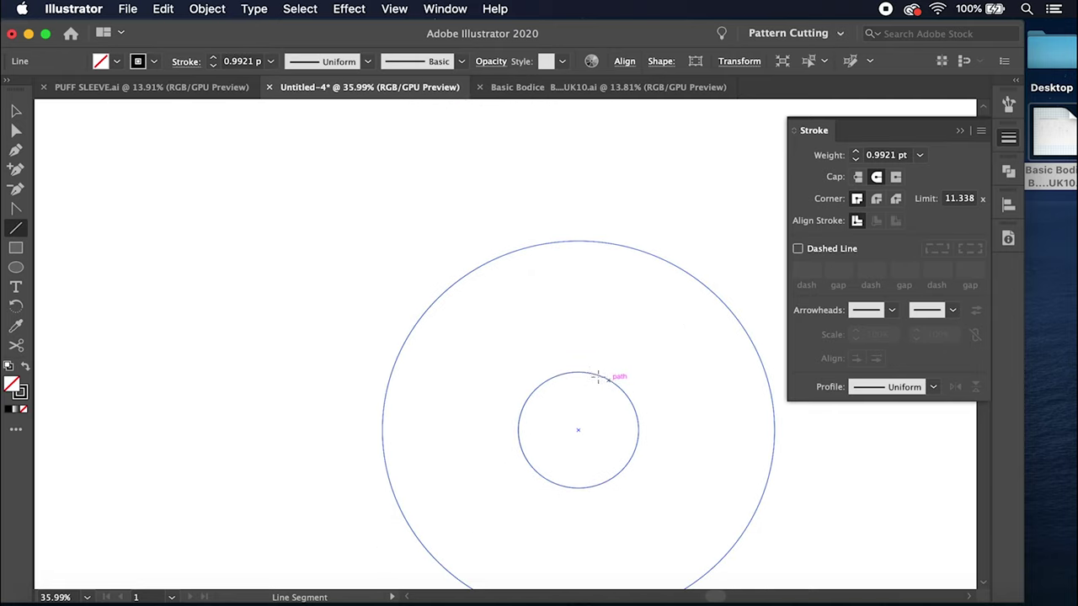
Step: Add 1 cm ticks at the inner circle's top (270°) and bottom (90°)
{"action": "mouse_move", "coordinate": [578, 373]}
{"action": "left_mouse_down"}
{"action": "mouse_move", "coordinate": [578, 431]}
{"action": "mouse_move", "coordinate": [577, 372]}
{"action": "left_mouse_up"}
{"action": "left_click", "coordinate": [578, 372]}
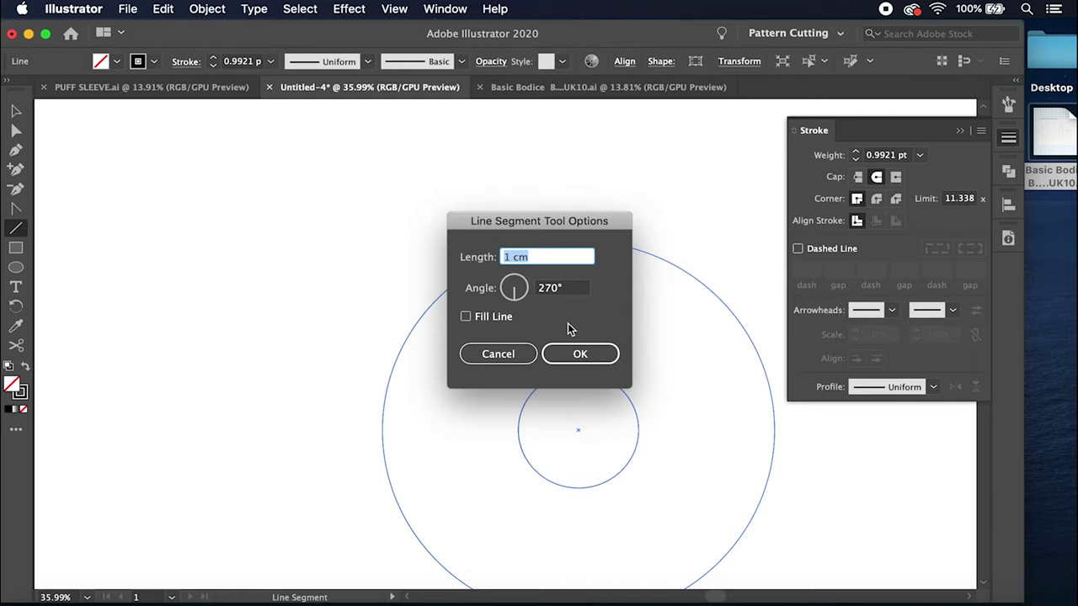
{"action": "left_click", "coordinate": [558, 354]}
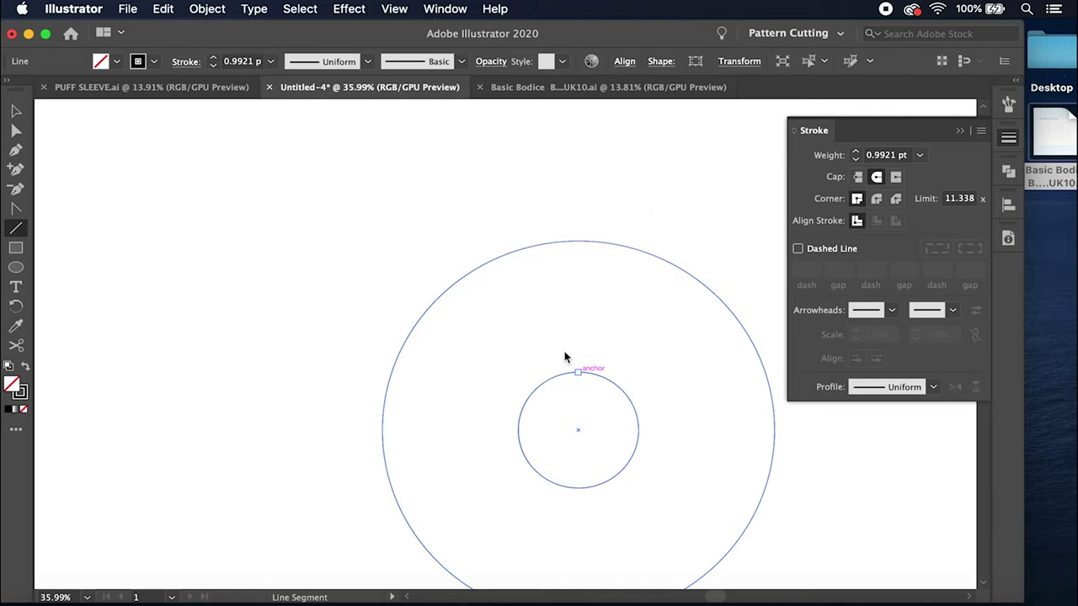
{"action": "left_click", "coordinate": [578, 489]}
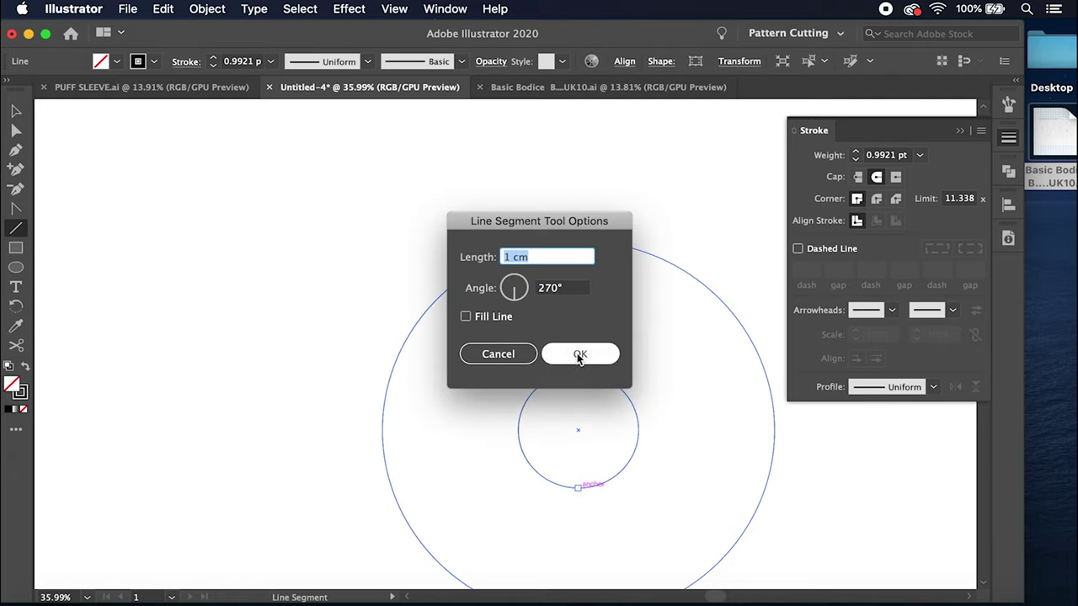
{"action": "left_click", "coordinate": [552, 289]}
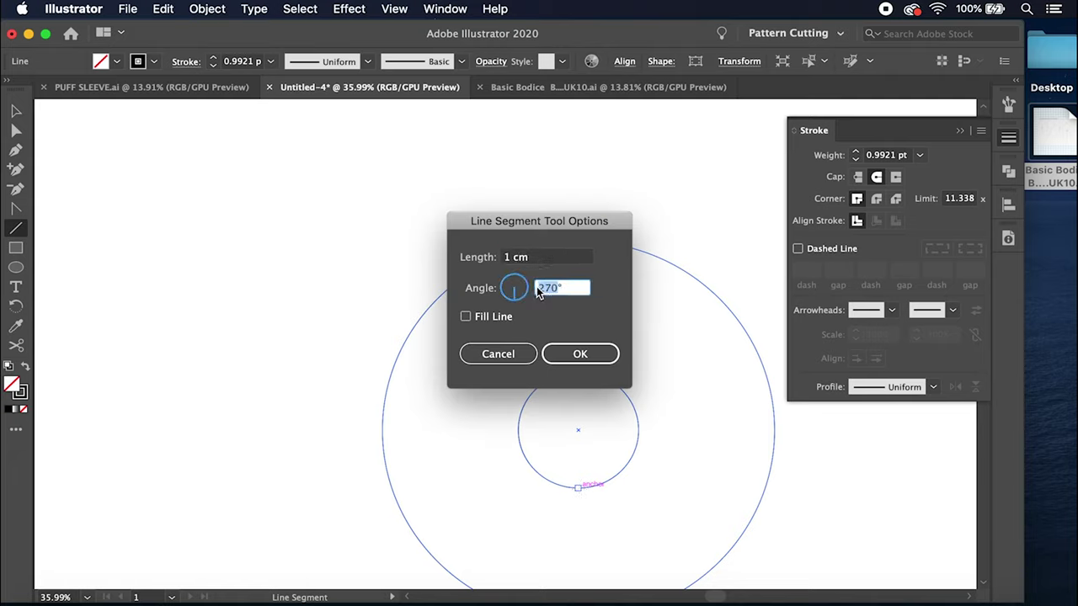
{"action": "type", "text": "90"}
{"action": "left_click", "coordinate": [579, 354]}
{"action": "left_click", "coordinate": [579, 354]}
Step: Deselect everything and return to the sleeve cap with the Pen tool ready
{"action": "left_click", "coordinate": [15, 111]}
{"action": "left_click", "coordinate": [351, 211]}
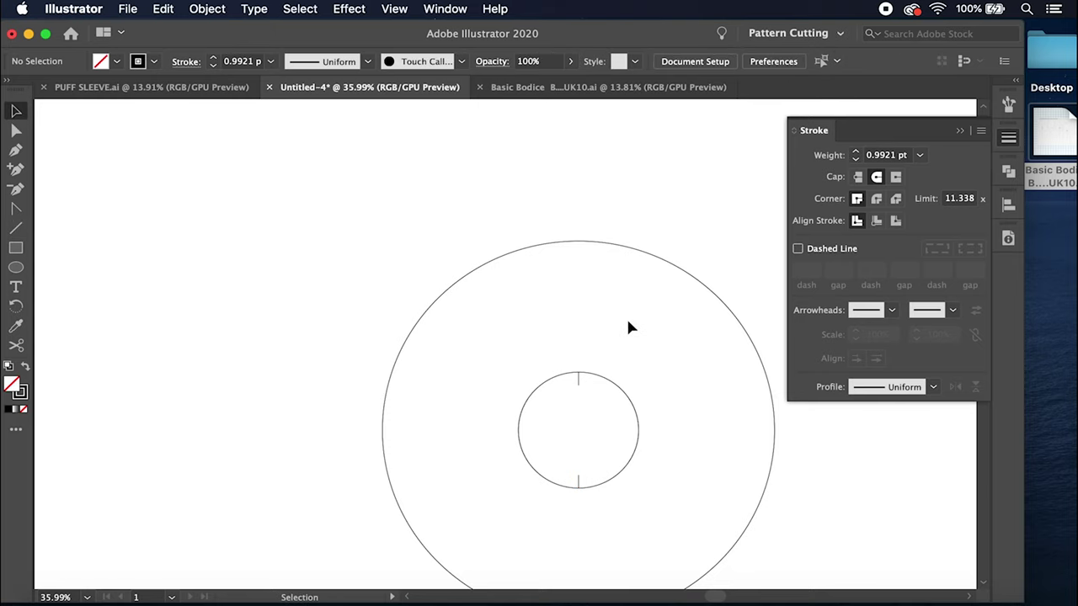
{"action": "scroll", "coordinate": [631, 325], "scroll_direction": "down", "scroll_amount": 3}
{"action": "scroll", "coordinate": [631, 325], "scroll_direction": "up", "scroll_amount": 3}
{"action": "scroll", "coordinate": [631, 327], "scroll_direction": "up", "scroll_amount": 5}
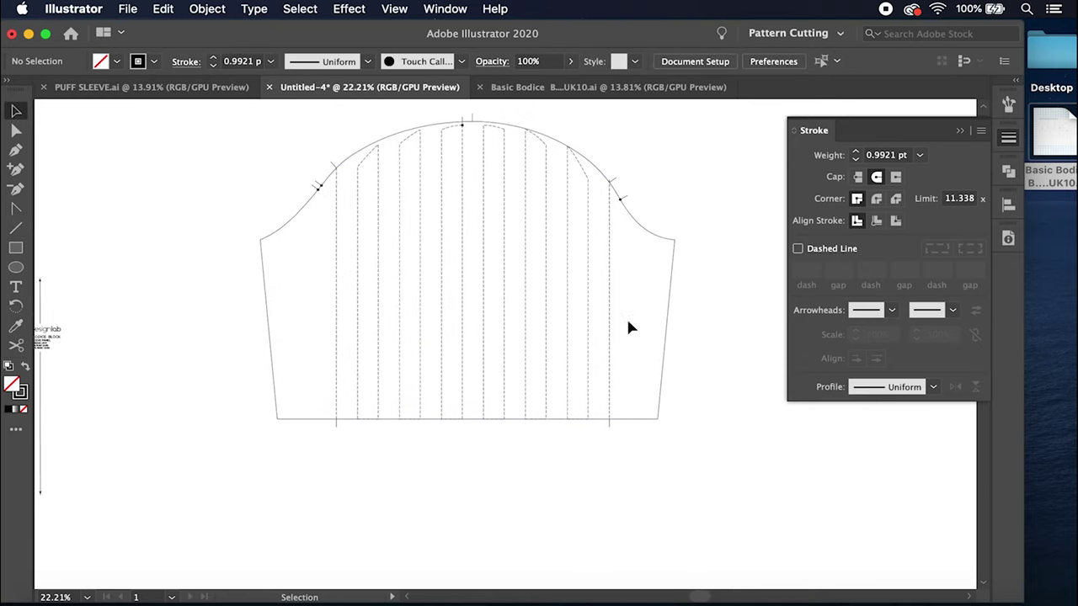
{"action": "scroll", "coordinate": [631, 326], "scroll_direction": "up", "scroll_amount": 1}
{"action": "scroll", "coordinate": [628, 323], "scroll_direction": "up", "scroll_amount": 1}
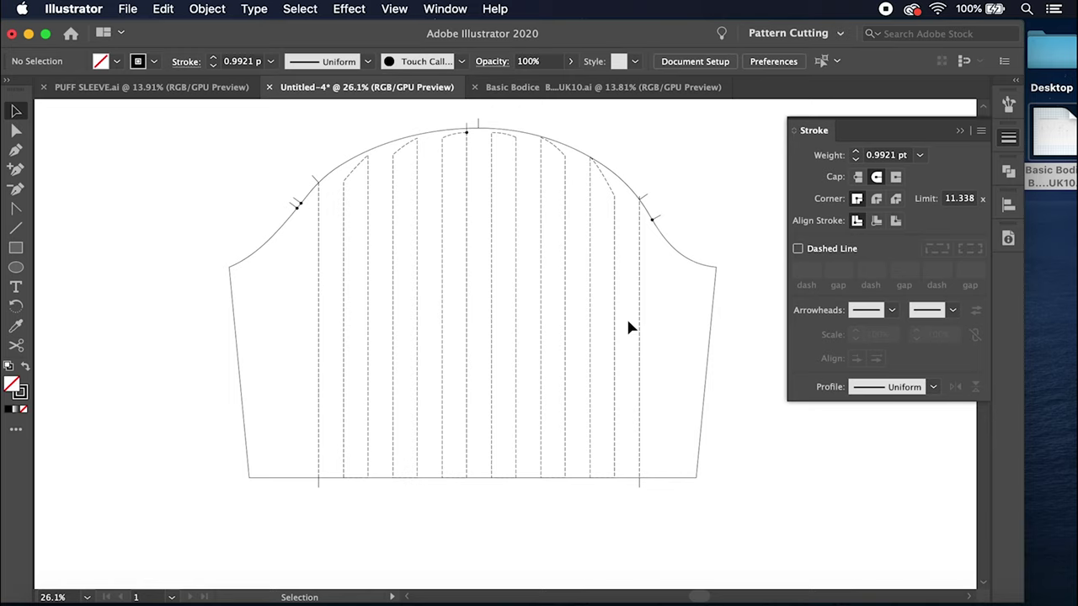
{"action": "left_click", "coordinate": [16, 150]}
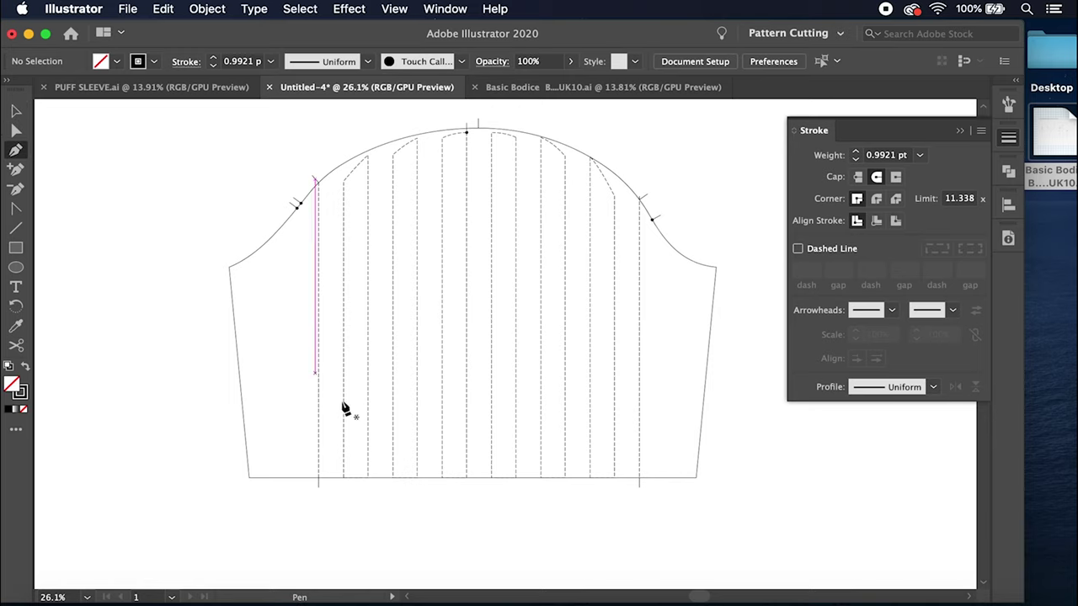
Step: Draw a hem line between the outer dashed lines with Arrow 3 heads at both ends
{"action": "left_click", "coordinate": [318, 463]}
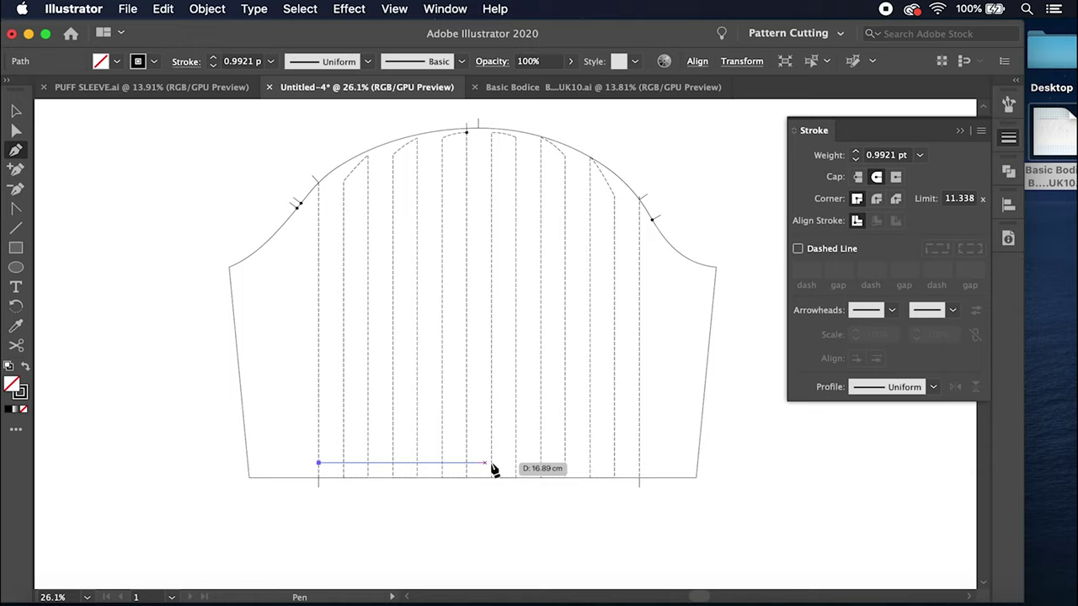
{"action": "left_click", "coordinate": [639, 464]}
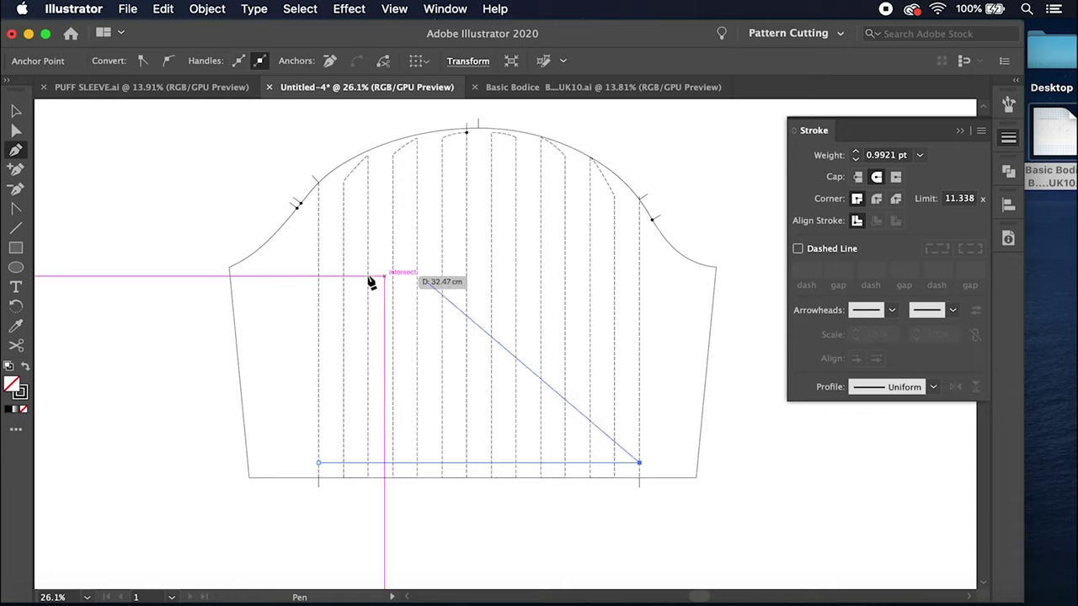
{"action": "left_click", "coordinate": [17, 110]}
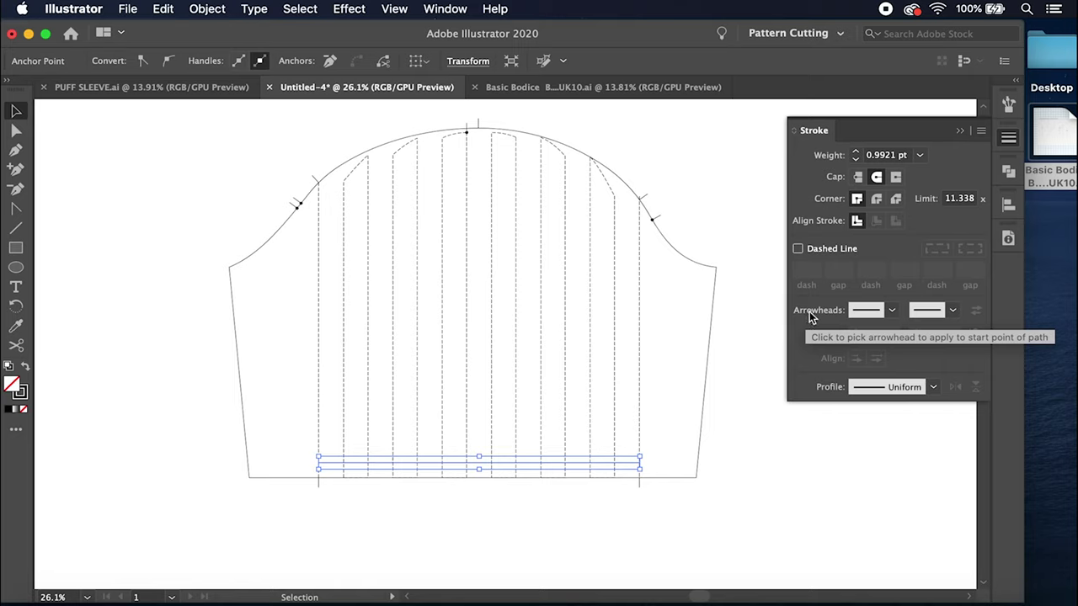
{"action": "left_click", "coordinate": [892, 310]}
{"action": "left_click", "coordinate": [831, 413]}
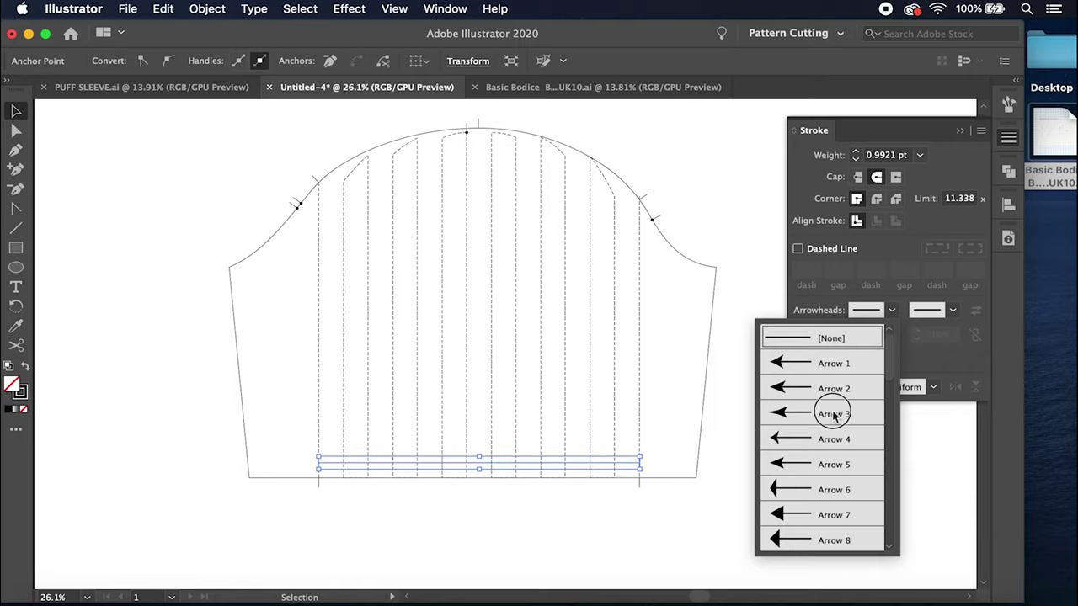
{"action": "left_click", "coordinate": [952, 311]}
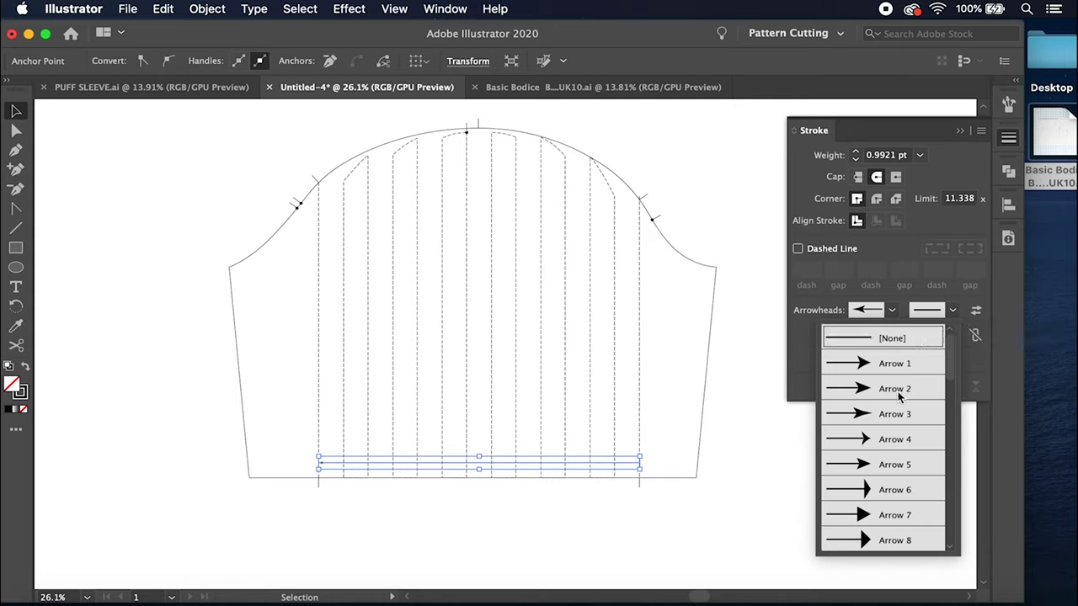
{"action": "left_click", "coordinate": [894, 413]}
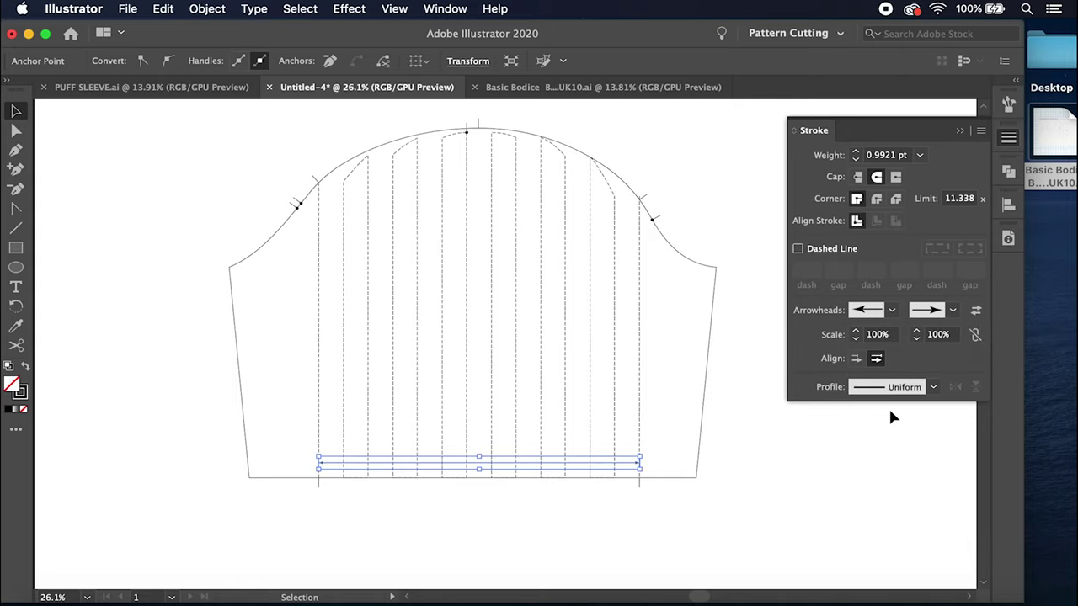
{"action": "left_click", "coordinate": [737, 376]}
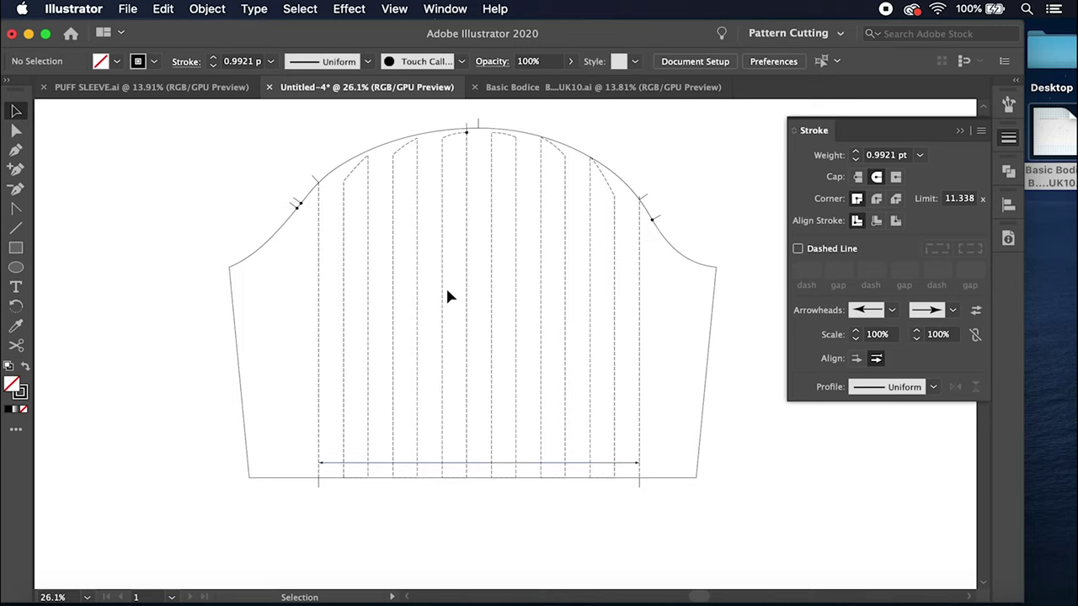
Step: Draw a straight line between the left and right cap intersections and add a midpoint anchor
{"action": "scroll", "coordinate": [448, 296], "scroll_direction": "up", "scroll_amount": 1}
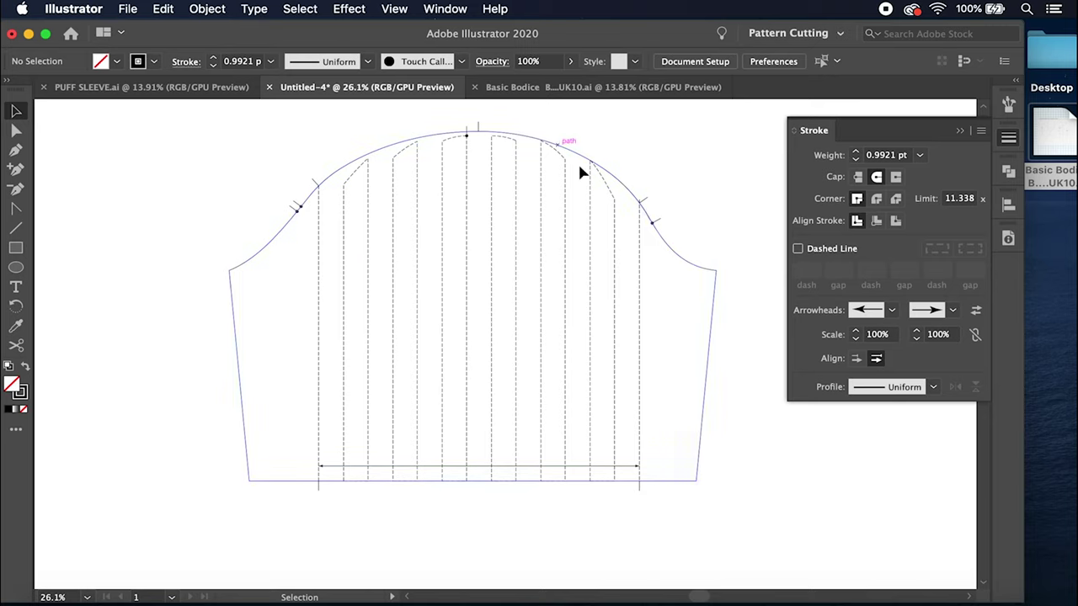
{"action": "left_click", "coordinate": [16, 150]}
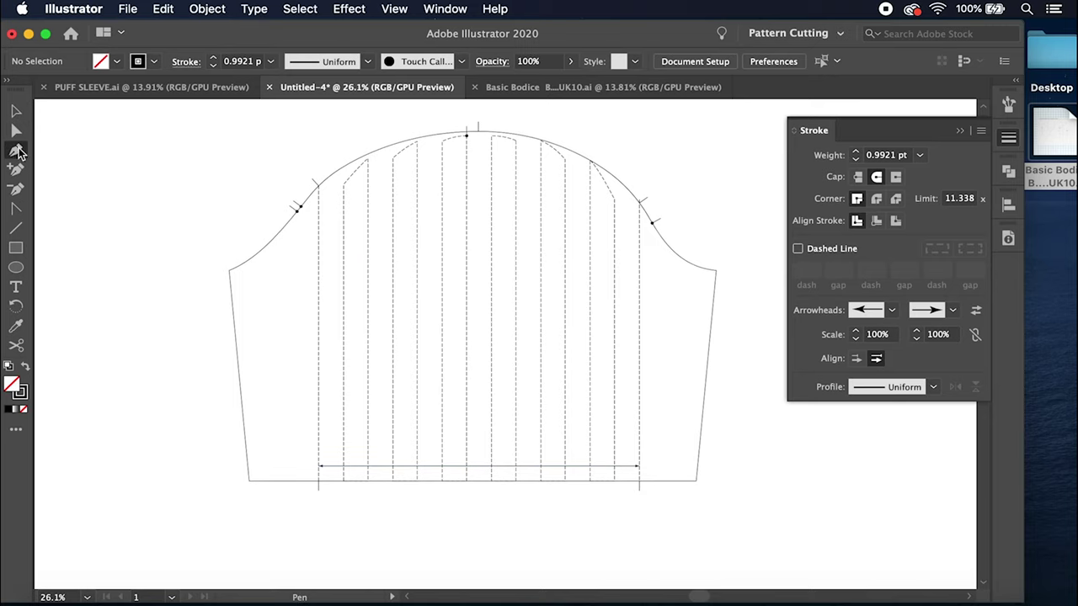
{"action": "left_click", "coordinate": [319, 199]}
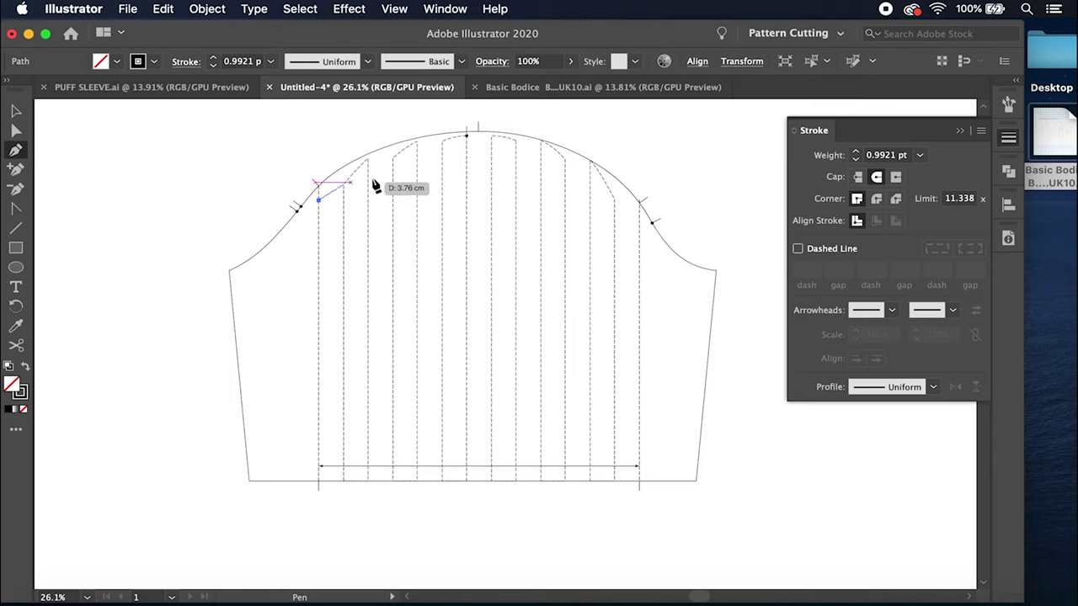
{"action": "left_click", "coordinate": [640, 221]}
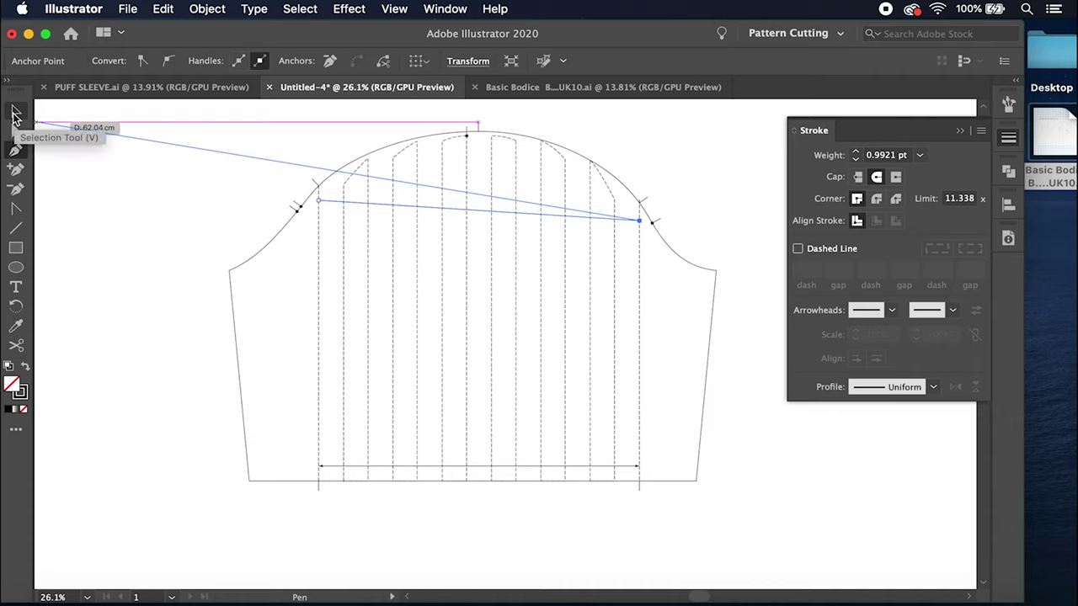
{"action": "left_click", "coordinate": [15, 117]}
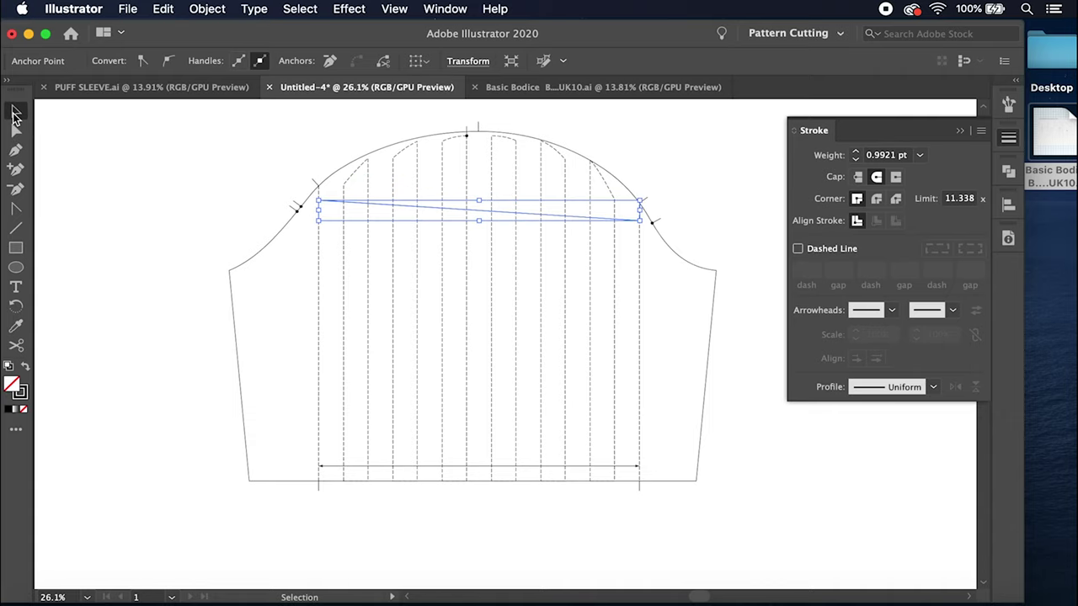
{"action": "left_click", "coordinate": [18, 171]}
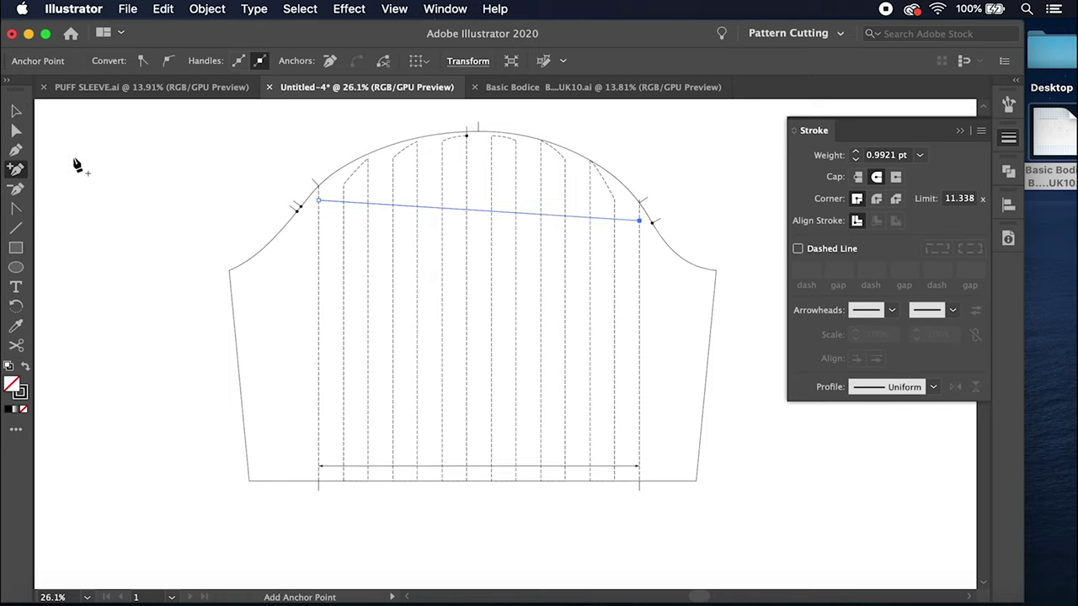
{"action": "left_click", "coordinate": [477, 209]}
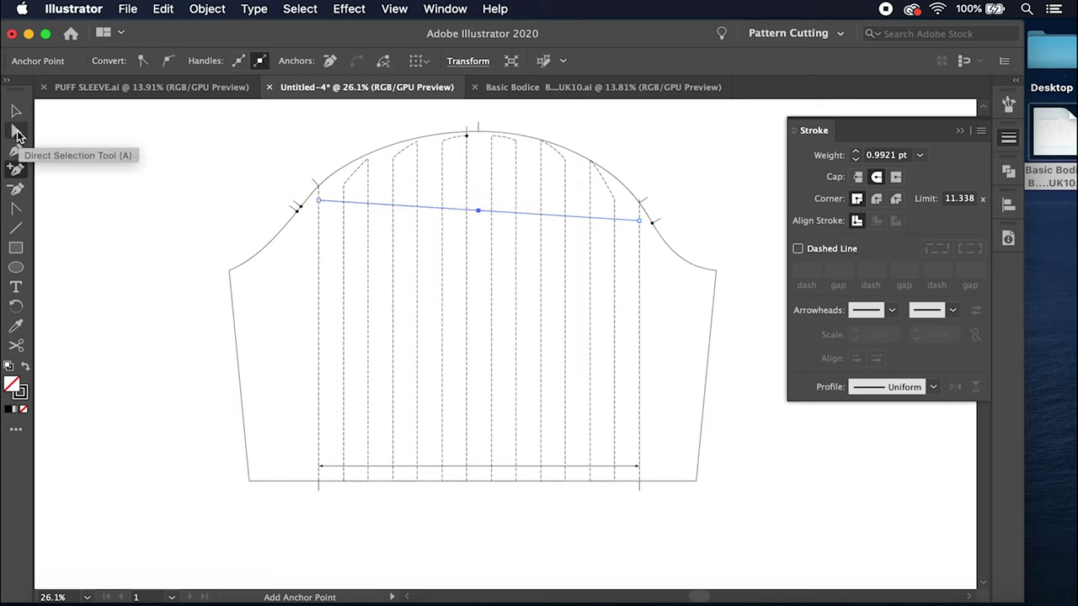
Step: Raise the line's midpoint to the cap top and smooth it into an arc
{"action": "left_click", "coordinate": [16, 132]}
{"action": "left_click_drag", "start_coordinate": [478, 210], "coordinate": [478, 142]}
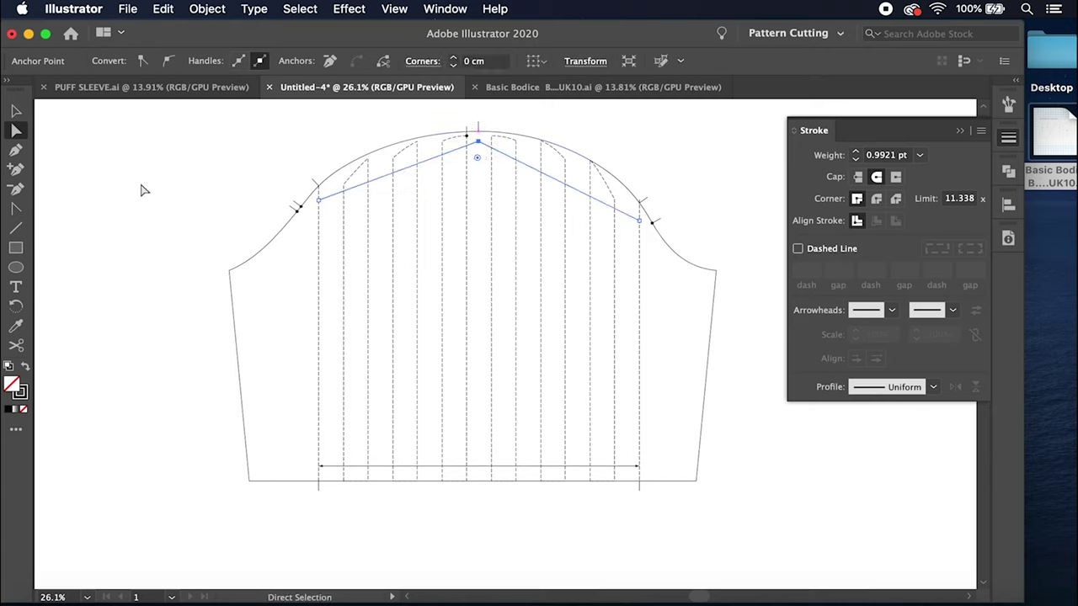
{"action": "left_click", "coordinate": [18, 211]}
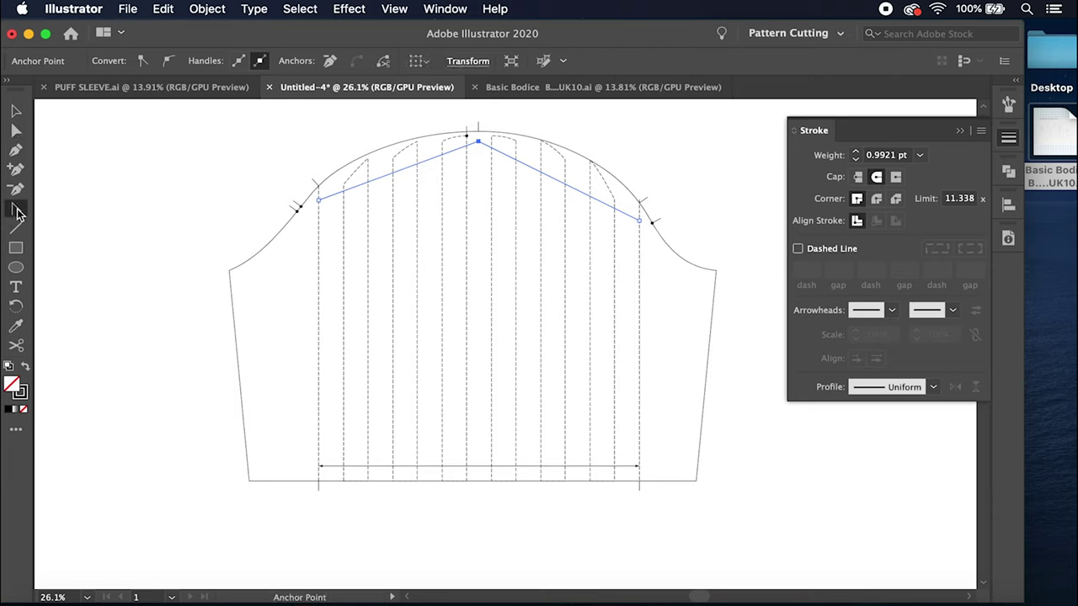
{"action": "left_click_drag", "start_coordinate": [478, 143], "coordinate": [582, 150]}
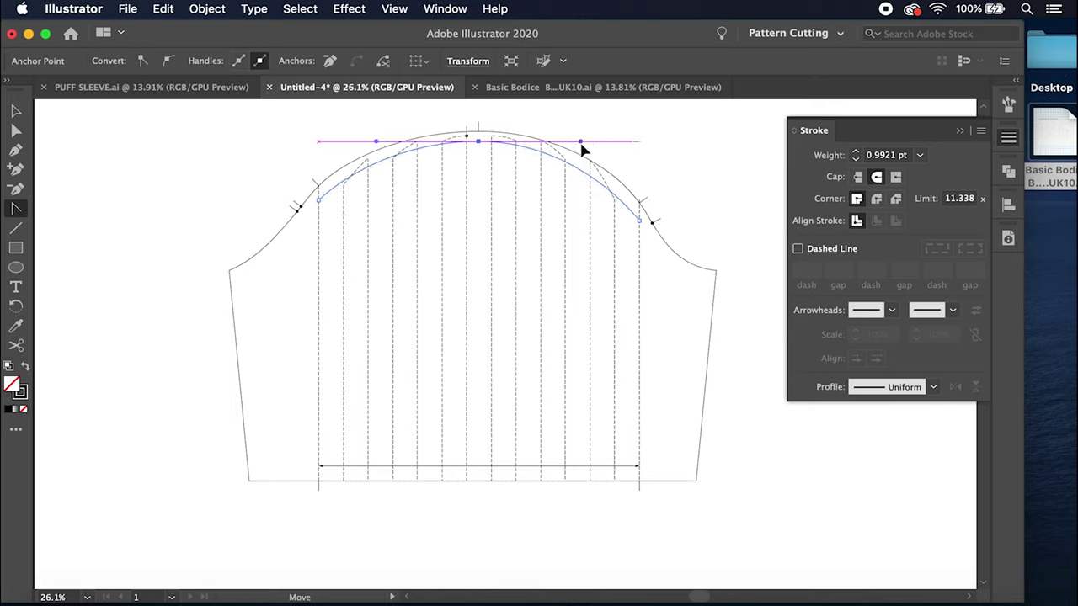
{"action": "left_click", "coordinate": [18, 114]}
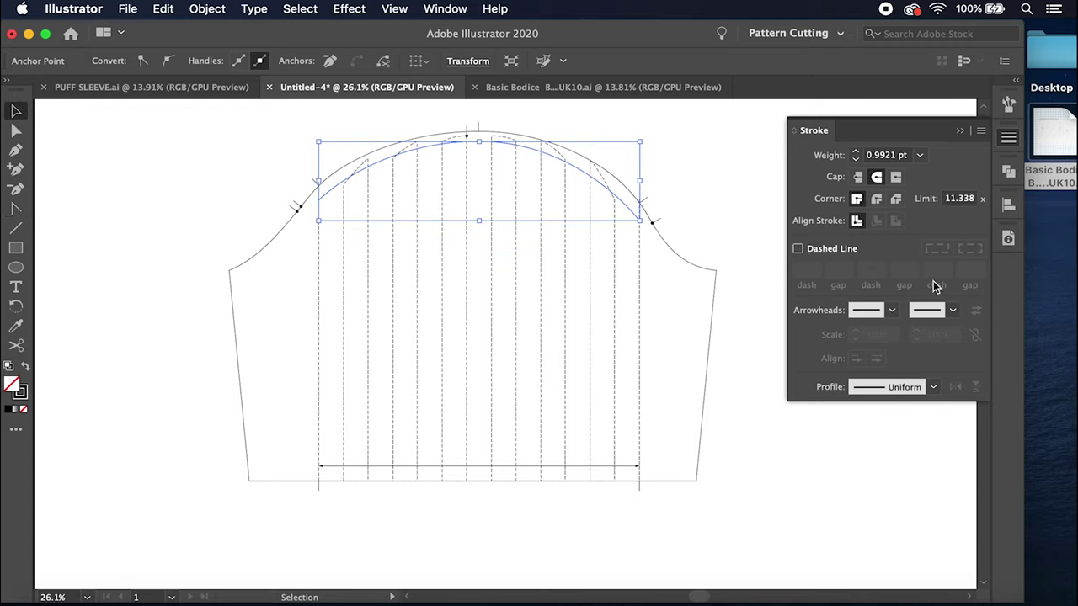
Step: Add arrowheads to the start and end of the sleeve-head arc
{"action": "left_click", "coordinate": [892, 310]}
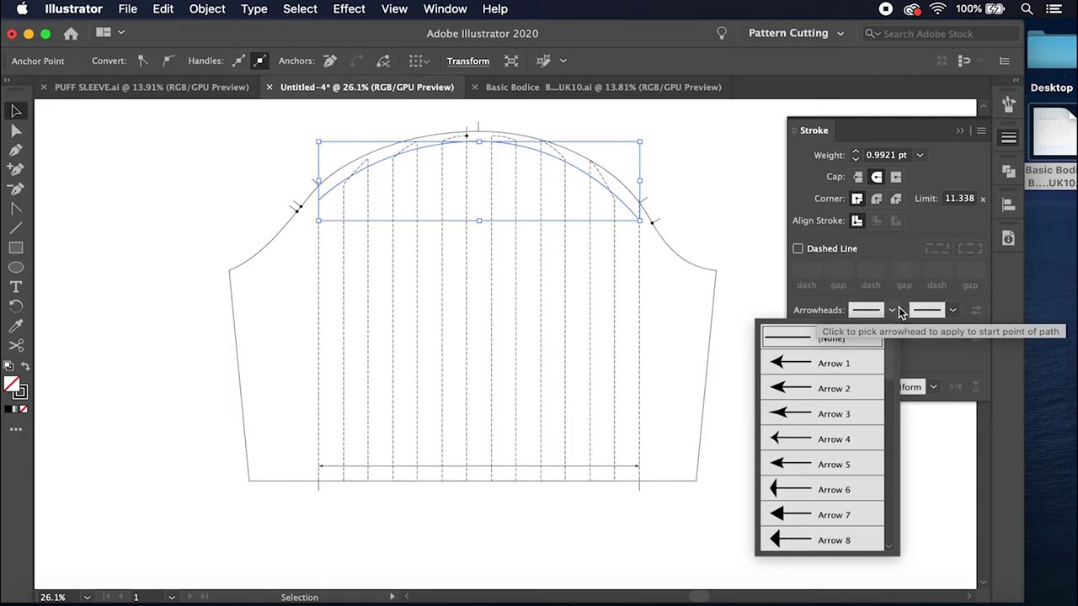
{"action": "left_click", "coordinate": [834, 423]}
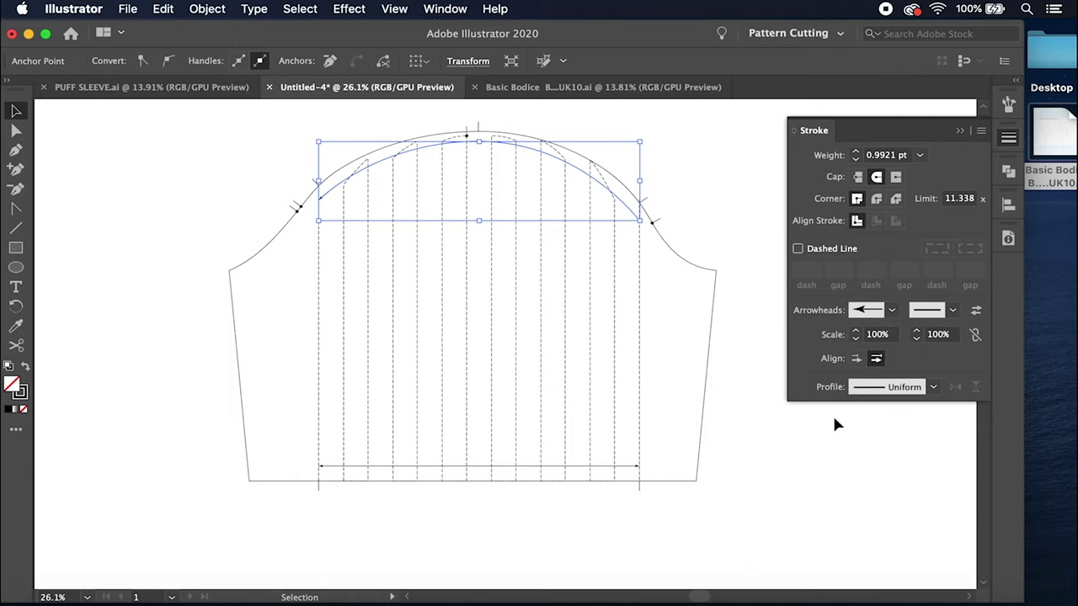
{"action": "left_click", "coordinate": [951, 310]}
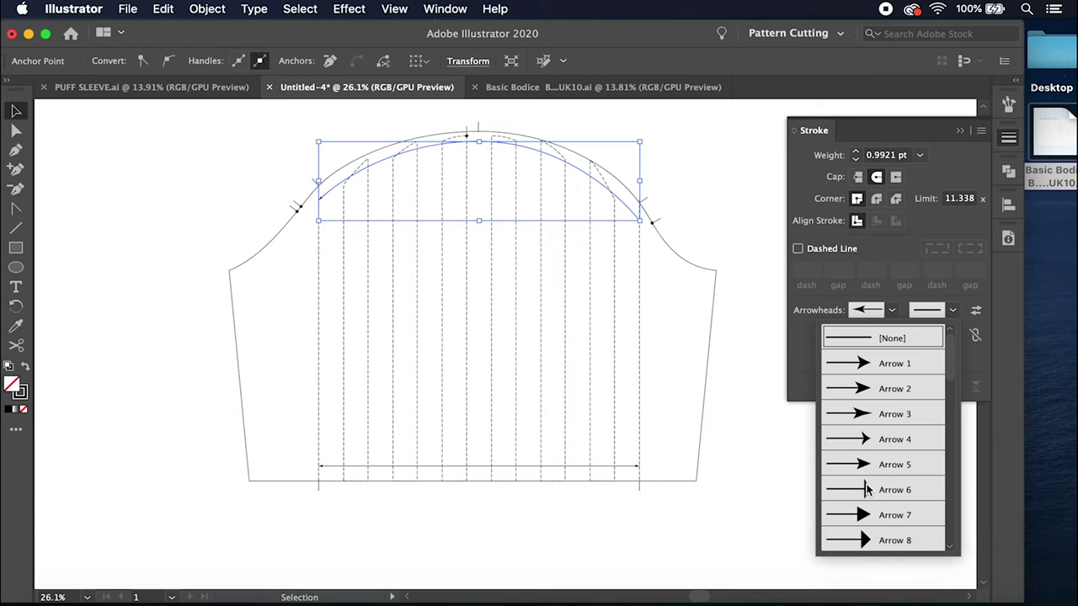
{"action": "left_click", "coordinate": [866, 416]}
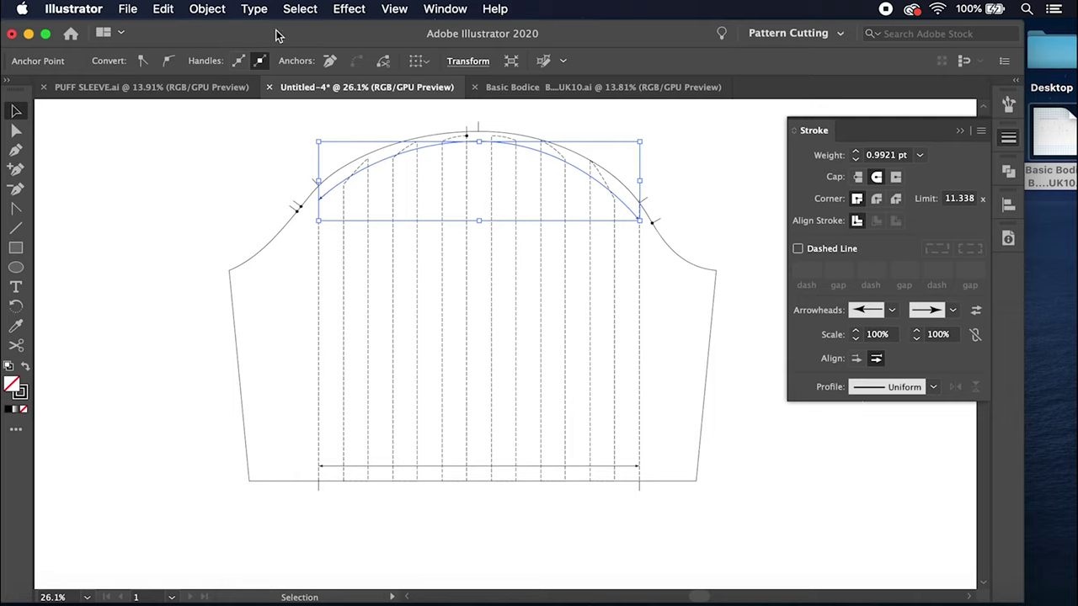
{"action": "left_click", "coordinate": [15, 286]}
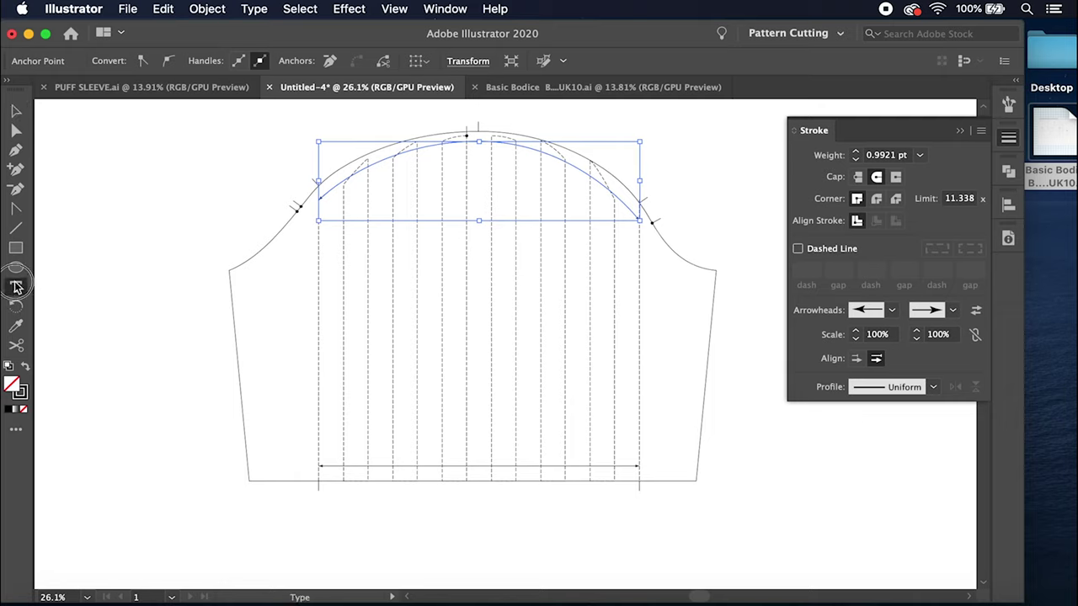
Step: Place a 24 pt 'GATHER INTO CUFF' label just above the hem arrow line
{"action": "left_click", "coordinate": [452, 447]}
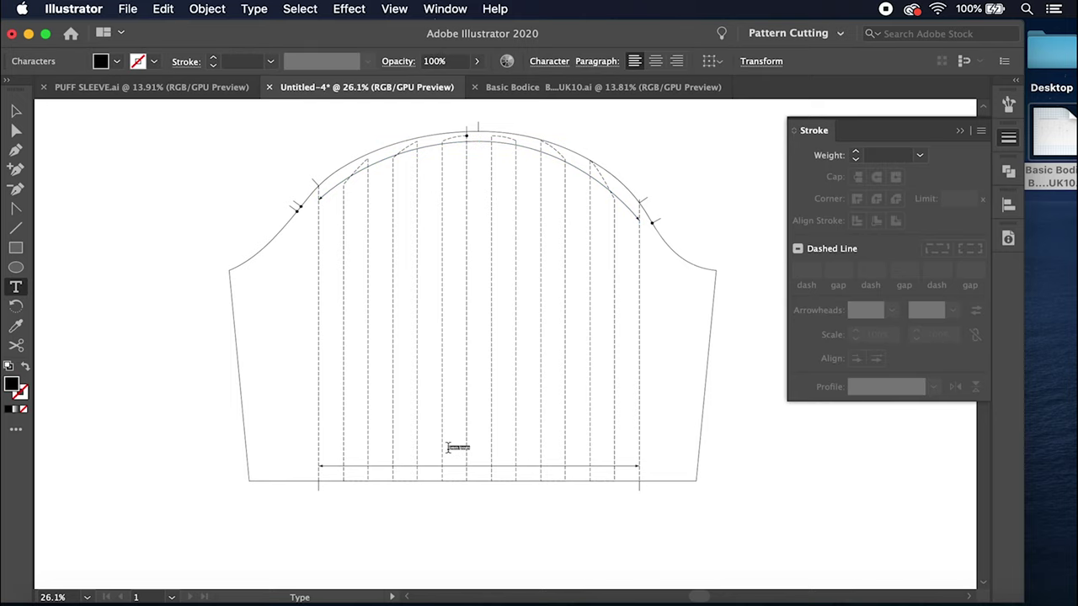
{"action": "key", "text": "BackSpace"}
{"action": "left_click", "coordinate": [15, 110]}
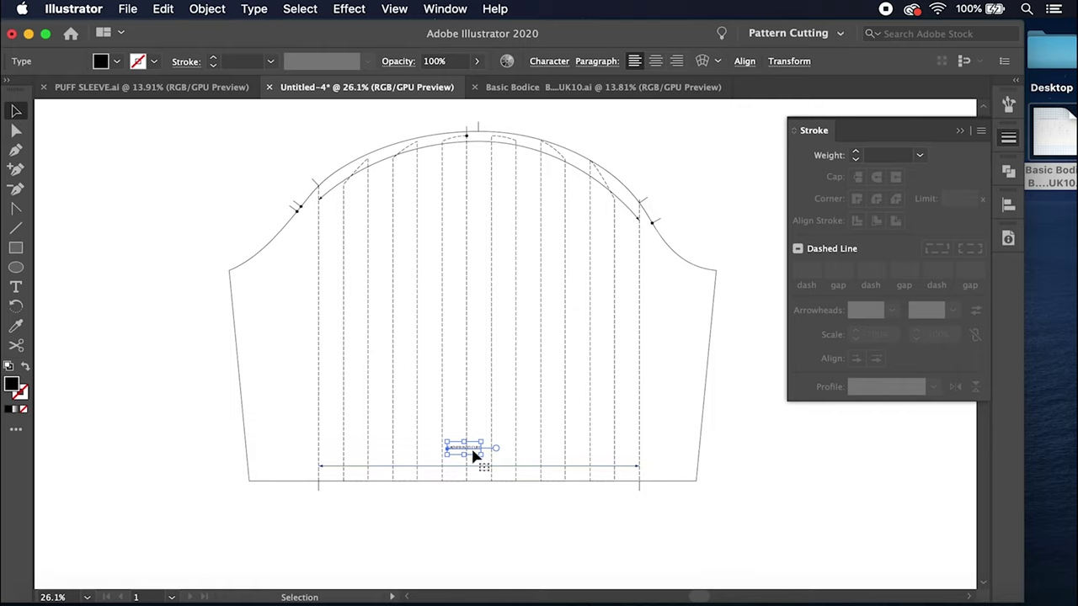
{"action": "left_click", "coordinate": [553, 64]}
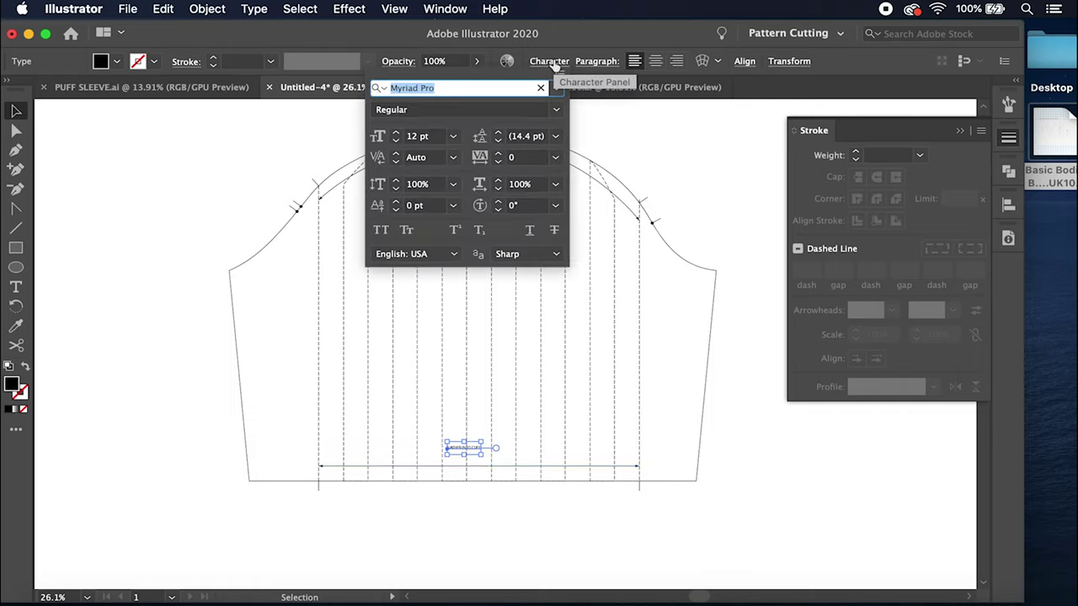
{"action": "left_click", "coordinate": [456, 136]}
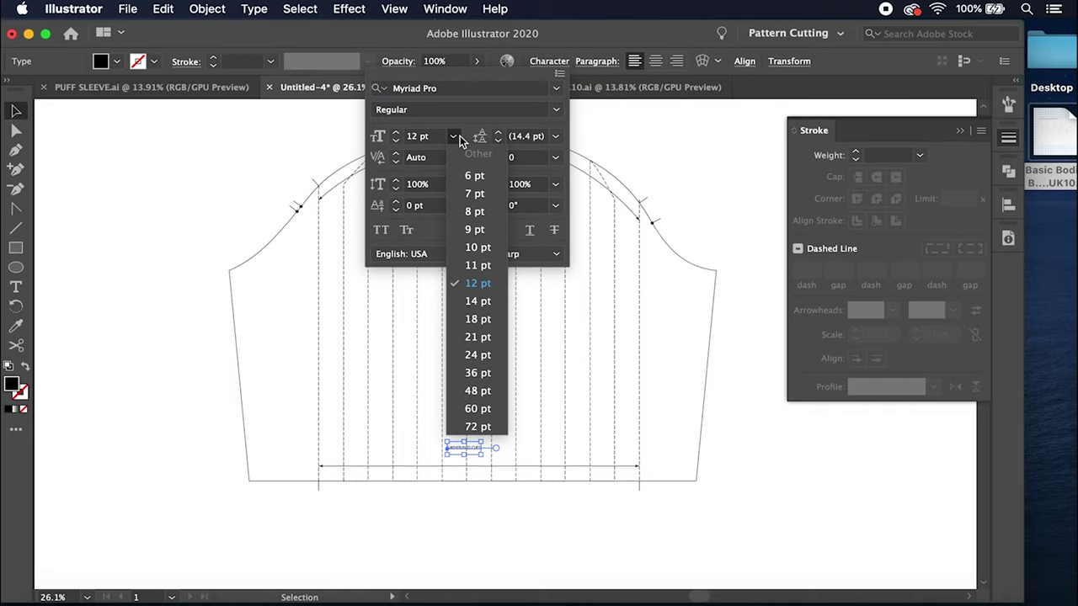
{"action": "left_click", "coordinate": [478, 354]}
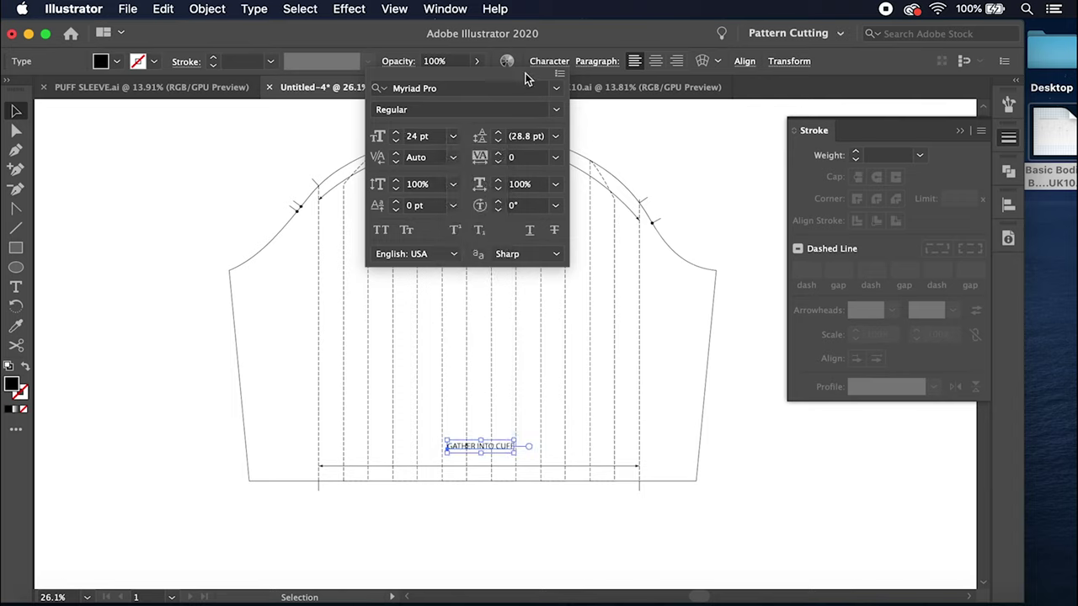
{"action": "left_click", "coordinate": [263, 169]}
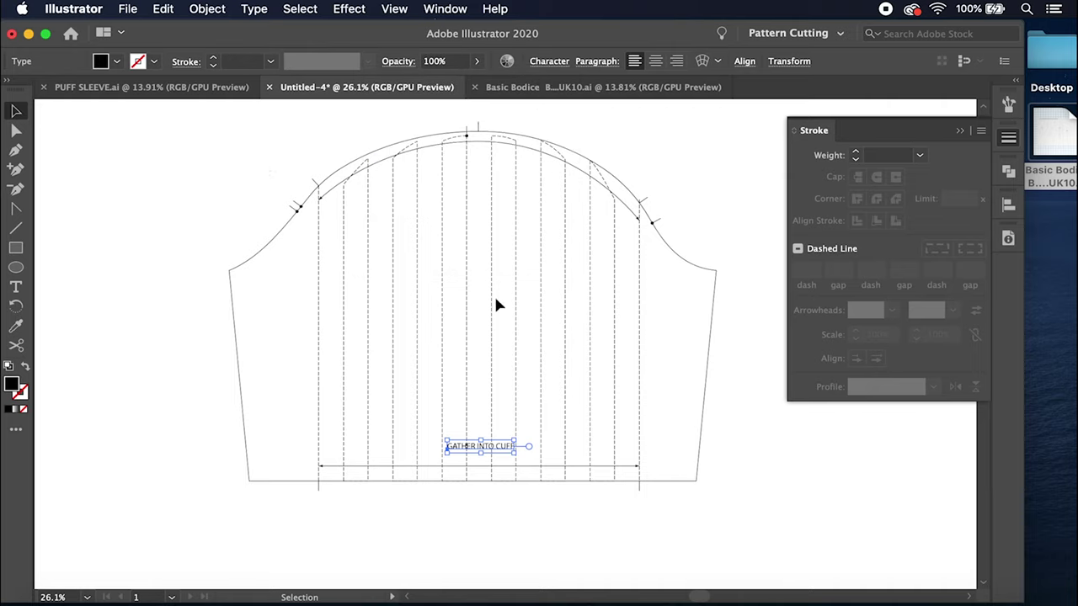
{"action": "mouse_move", "coordinate": [492, 449]}
{"action": "left_mouse_down"}
{"action": "mouse_move", "coordinate": [476, 461]}
{"action": "mouse_move", "coordinate": [495, 458]}
{"action": "left_mouse_up"}
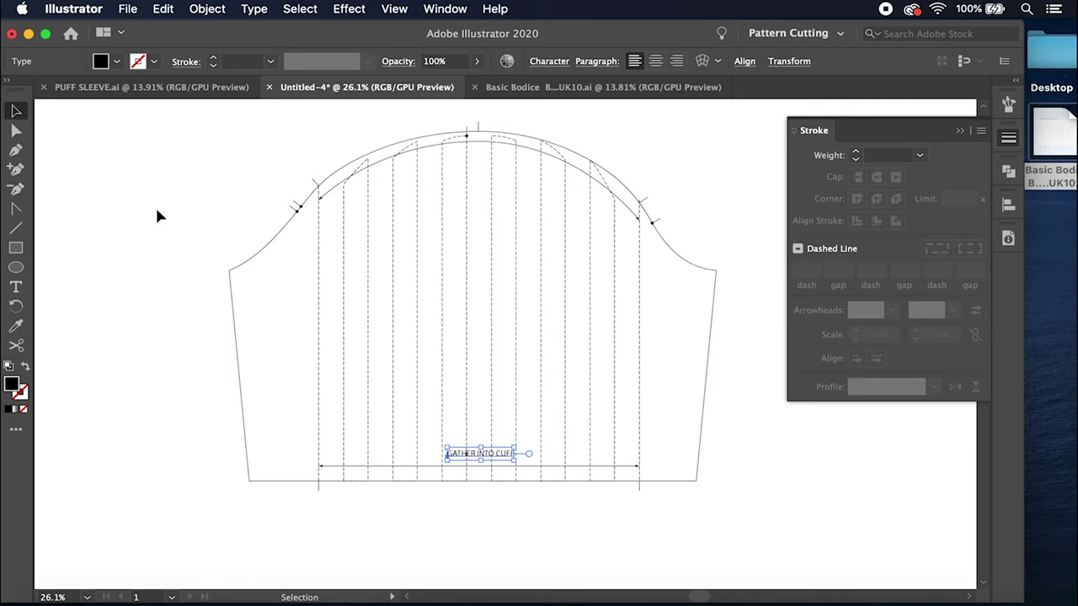
{"action": "left_click", "coordinate": [143, 179]}
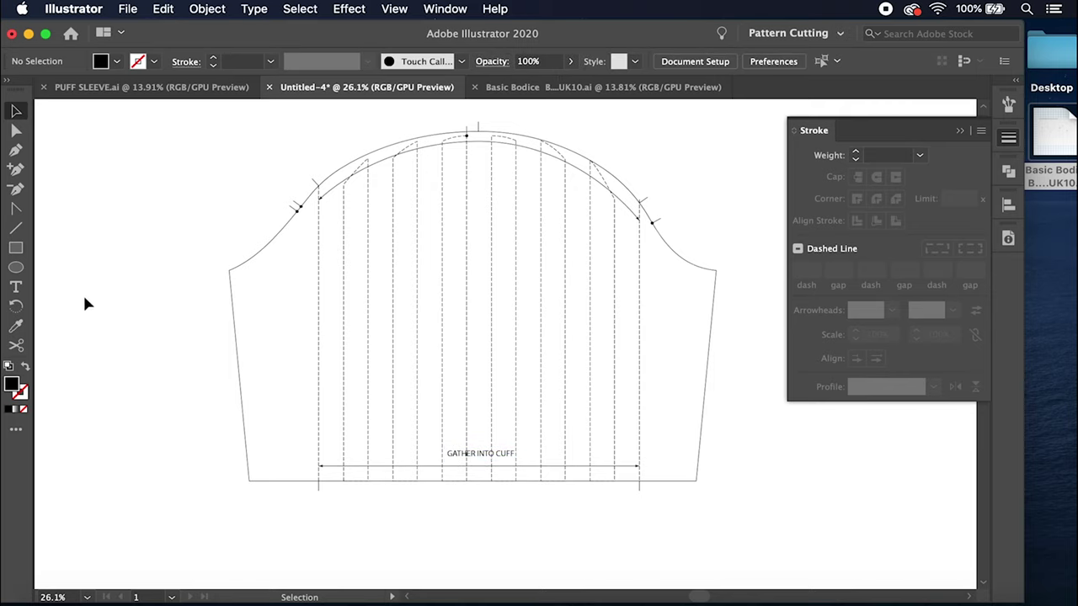
Step: Add a 'GATHER INTO SHOULDER' label under the sleeve crown, shifted left to centre it
{"action": "left_click", "coordinate": [17, 288]}
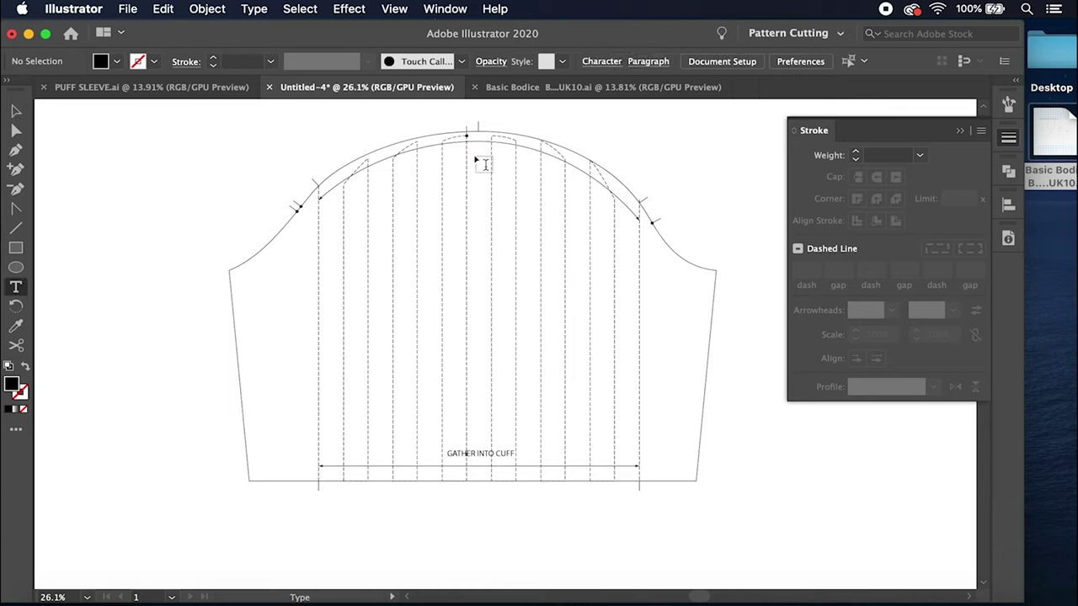
{"action": "left_click", "coordinate": [437, 162]}
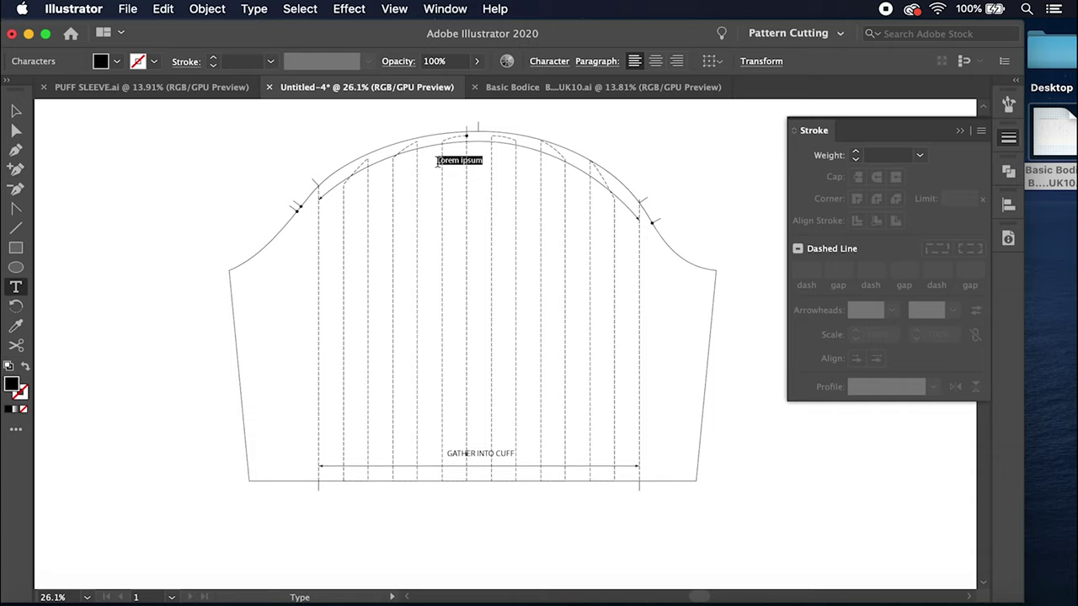
{"action": "type", "text": "GATHER INTO SHOULDER"}
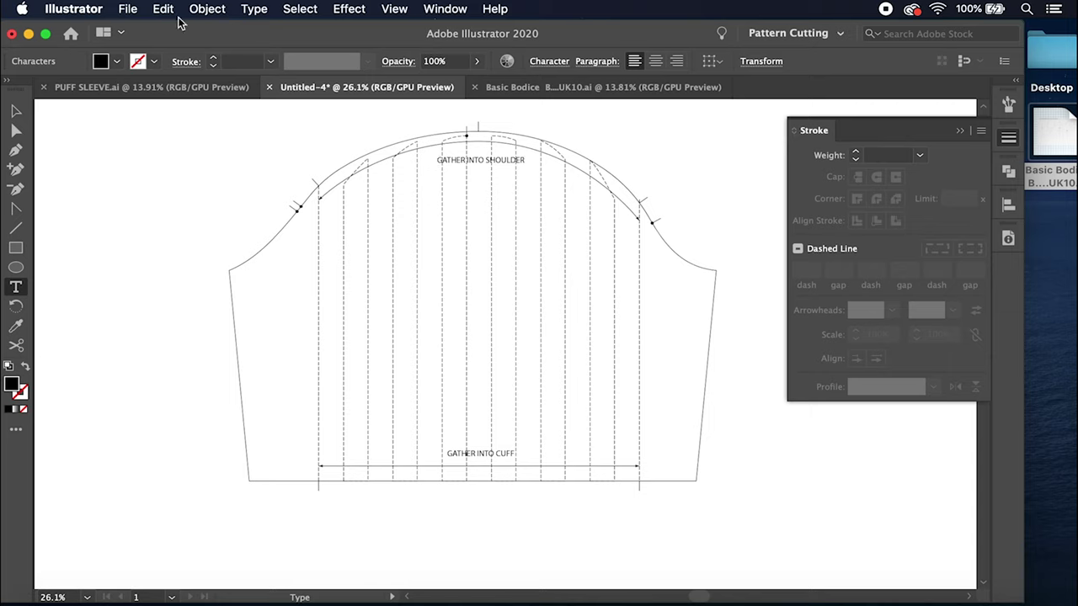
{"action": "left_click", "coordinate": [16, 111]}
{"action": "mouse_move", "coordinate": [510, 164]}
{"action": "left_mouse_down"}
{"action": "mouse_move", "coordinate": [498, 163]}
{"action": "mouse_move", "coordinate": [508, 168]}
{"action": "left_mouse_up"}
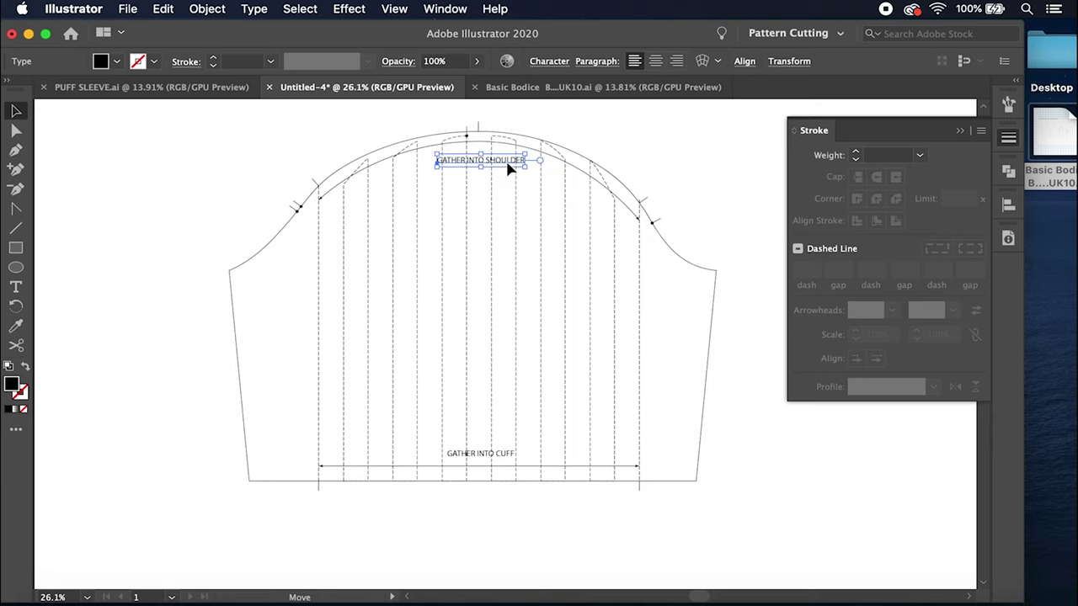
{"action": "left_click", "coordinate": [518, 173]}
{"action": "scroll", "coordinate": [472, 152], "scroll_direction": "up", "scroll_amount": 1}
{"action": "scroll", "coordinate": [471, 152], "scroll_direction": "up", "scroll_amount": 5}
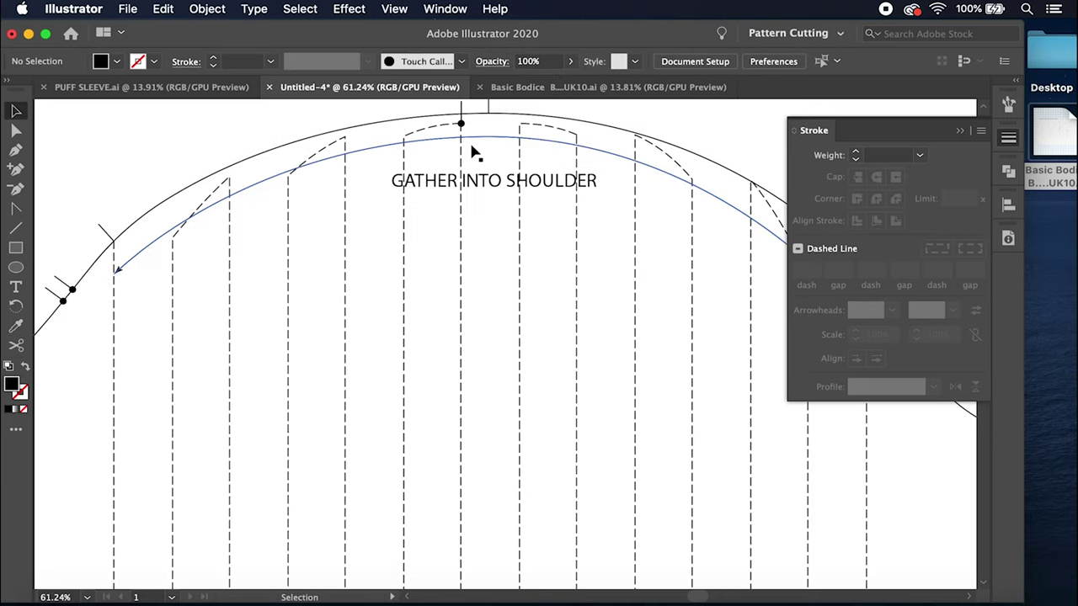
Step: Nudge the small crown marker point slightly down
{"action": "left_click", "coordinate": [459, 162]}
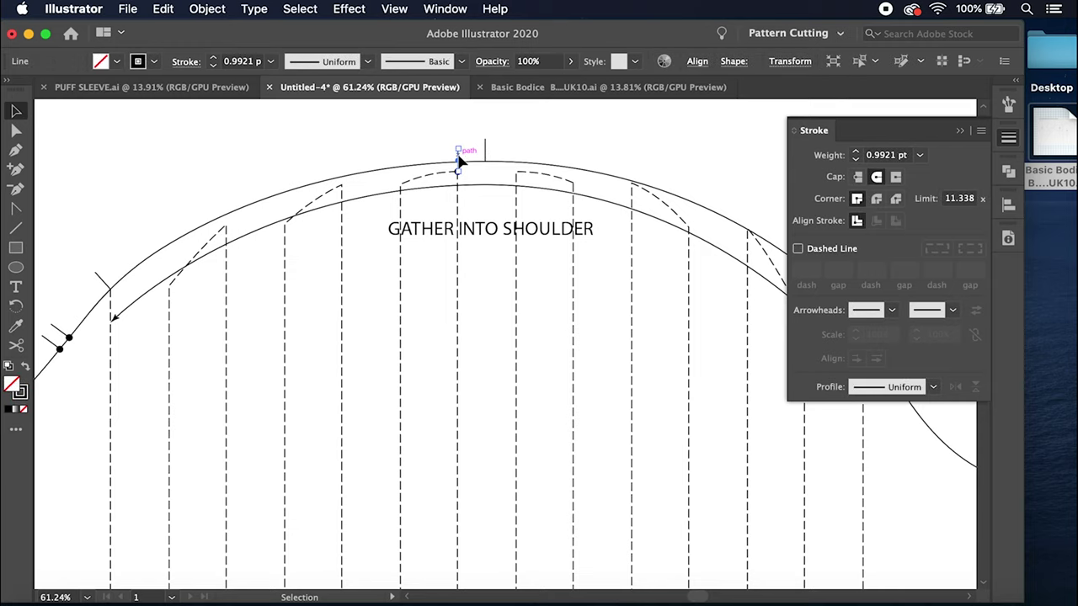
{"action": "left_click_drag", "start_coordinate": [459, 164], "coordinate": [460, 176]}
{"action": "left_click", "coordinate": [459, 176]}
{"action": "scroll", "coordinate": [456, 168], "scroll_direction": "down", "scroll_amount": 5}
{"action": "scroll", "coordinate": [461, 179], "scroll_direction": "down", "scroll_amount": 1}
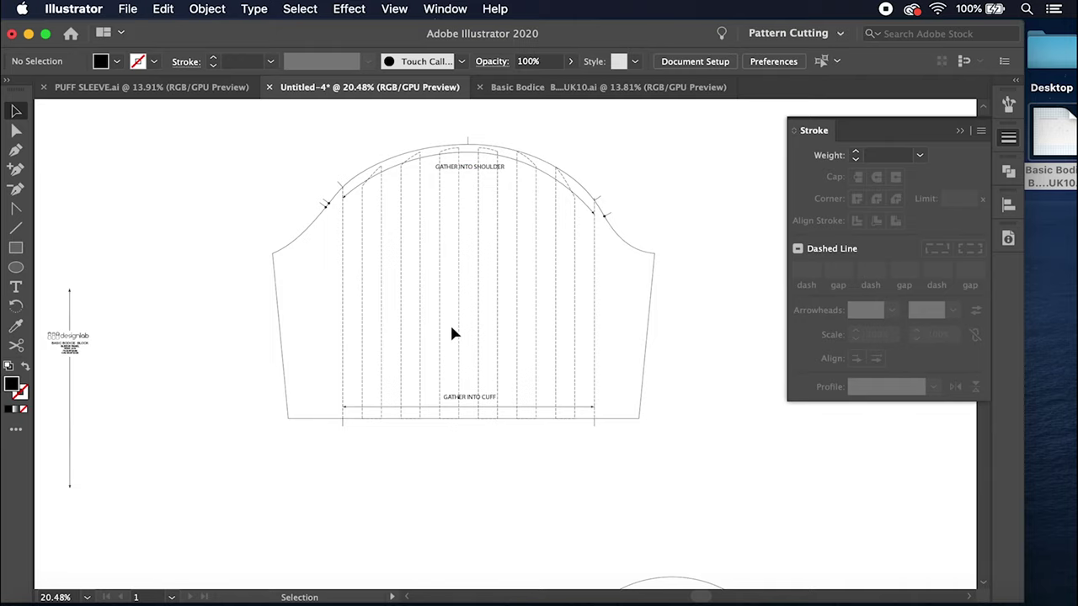
Step: Move the grain line and its designlab label onto the sleeve's left side
{"action": "scroll", "coordinate": [169, 261], "scroll_direction": "left", "scroll_amount": 5}
{"action": "scroll", "coordinate": [169, 262], "scroll_direction": "down", "scroll_amount": 2}
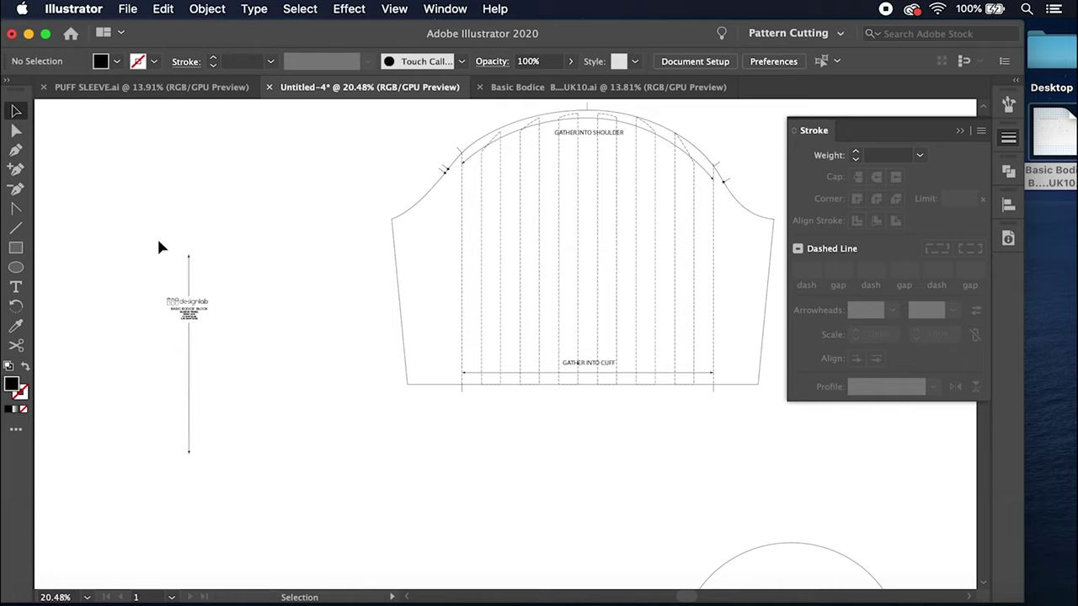
{"action": "left_click_drag", "start_coordinate": [159, 242], "coordinate": [220, 460]}
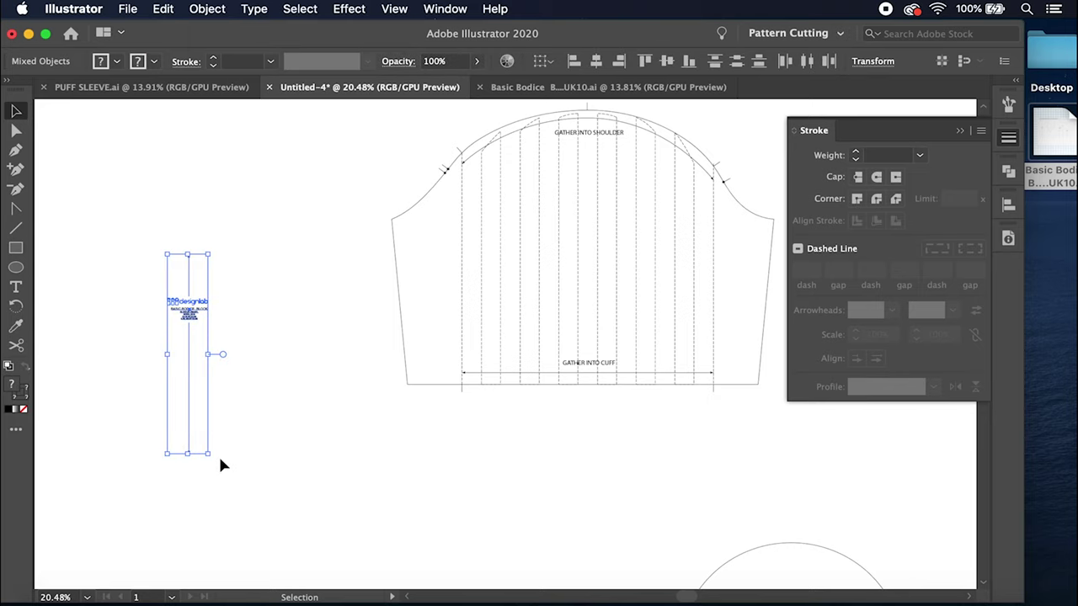
{"action": "left_click", "coordinate": [189, 311]}
{"action": "left_click_drag", "start_coordinate": [189, 311], "coordinate": [435, 261]}
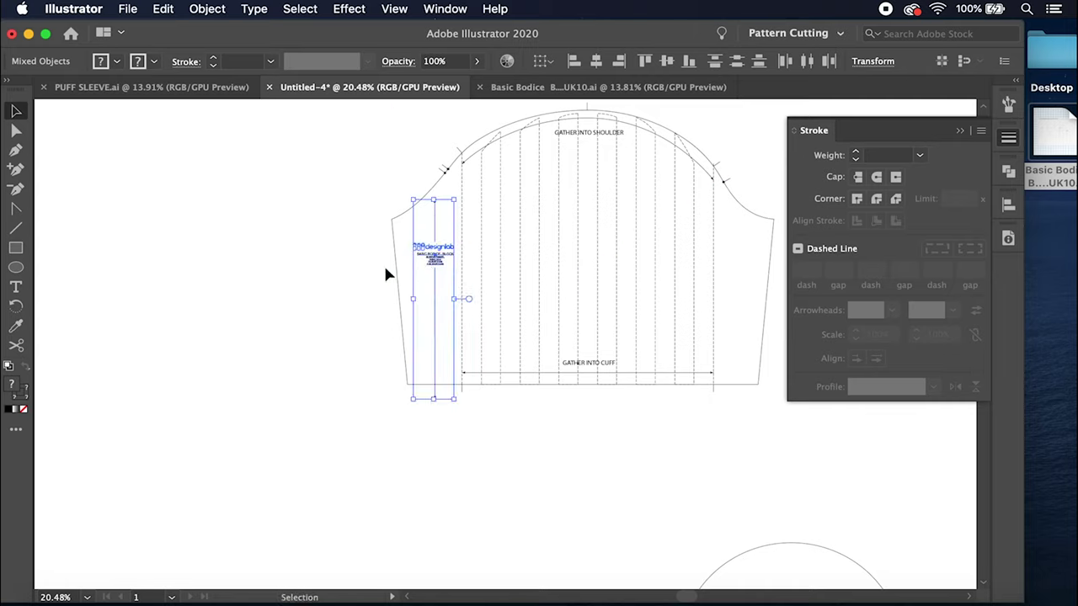
Step: Drag the grain line's bottom anchor up so it ends just above the sleeve hem
{"action": "left_click", "coordinate": [14, 137]}
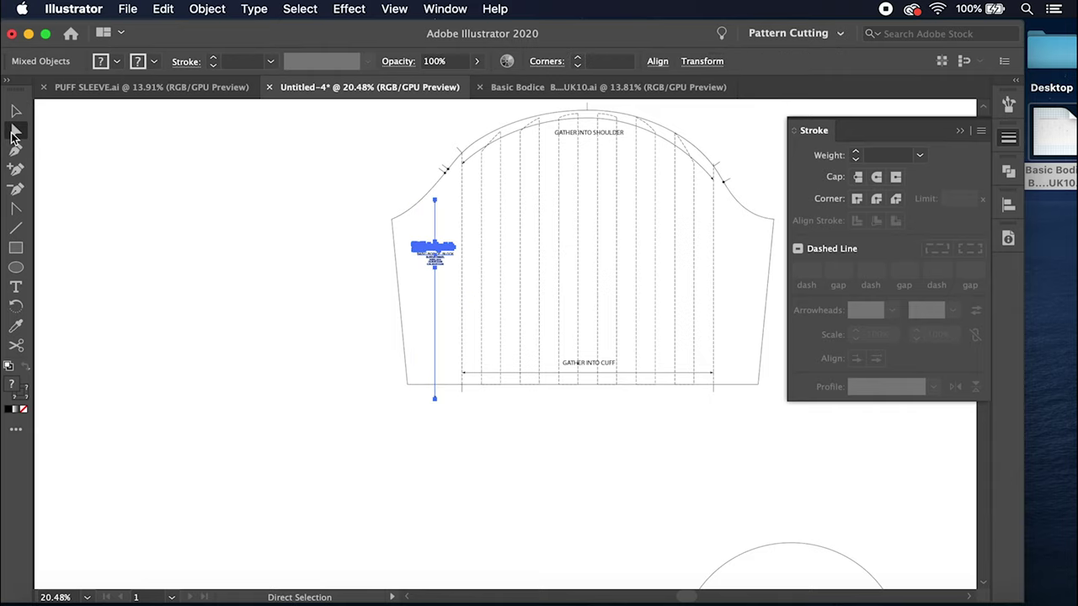
{"action": "left_click", "coordinate": [328, 352]}
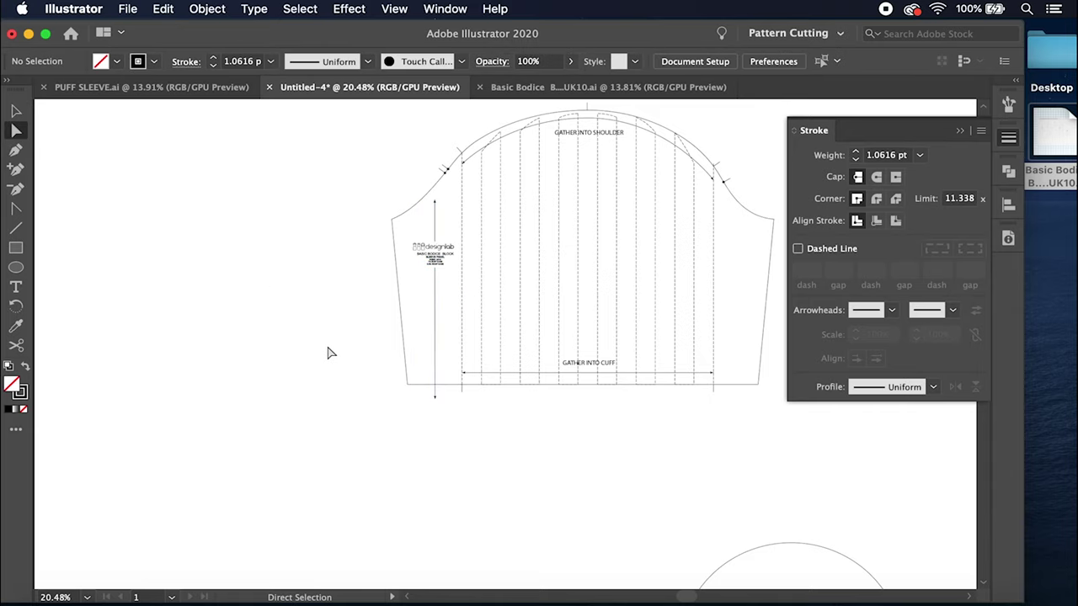
{"action": "left_click", "coordinate": [435, 340]}
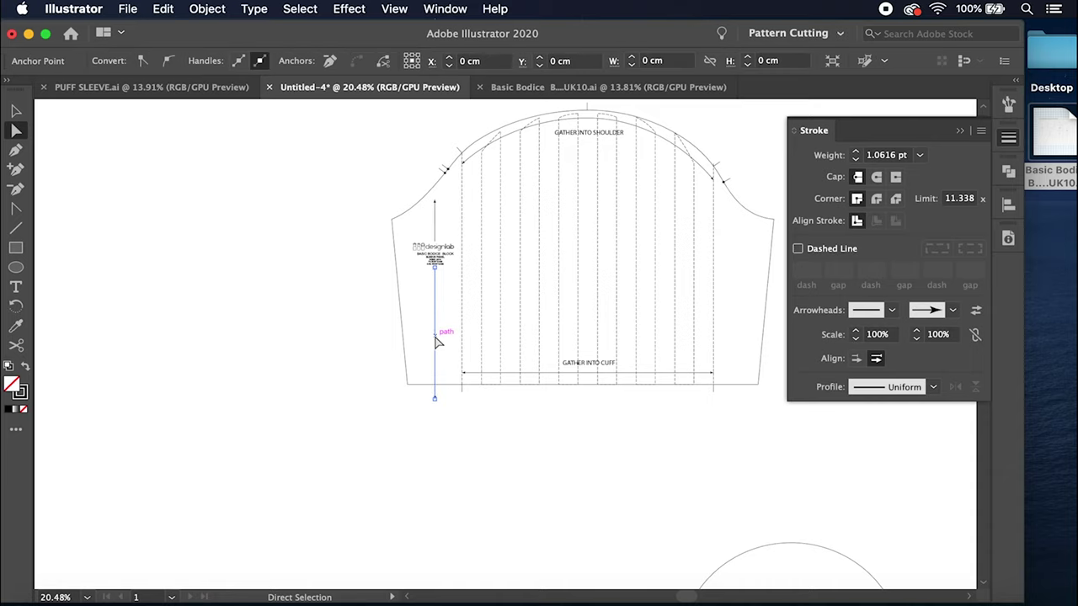
{"action": "left_click_drag", "start_coordinate": [438, 402], "coordinate": [433, 364]}
{"action": "left_click", "coordinate": [411, 409]}
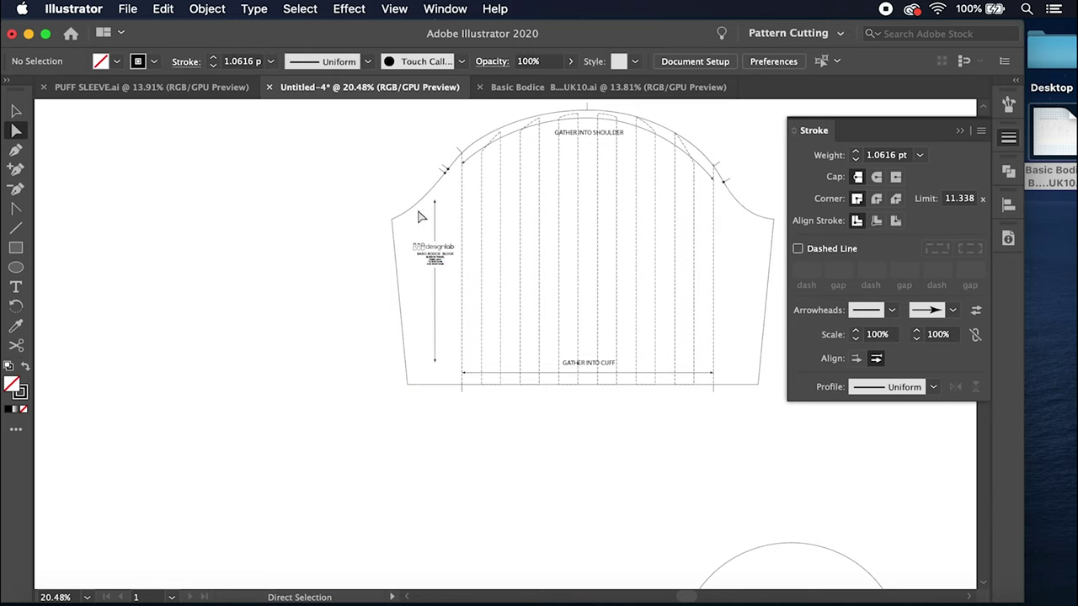
{"action": "left_click", "coordinate": [16, 111]}
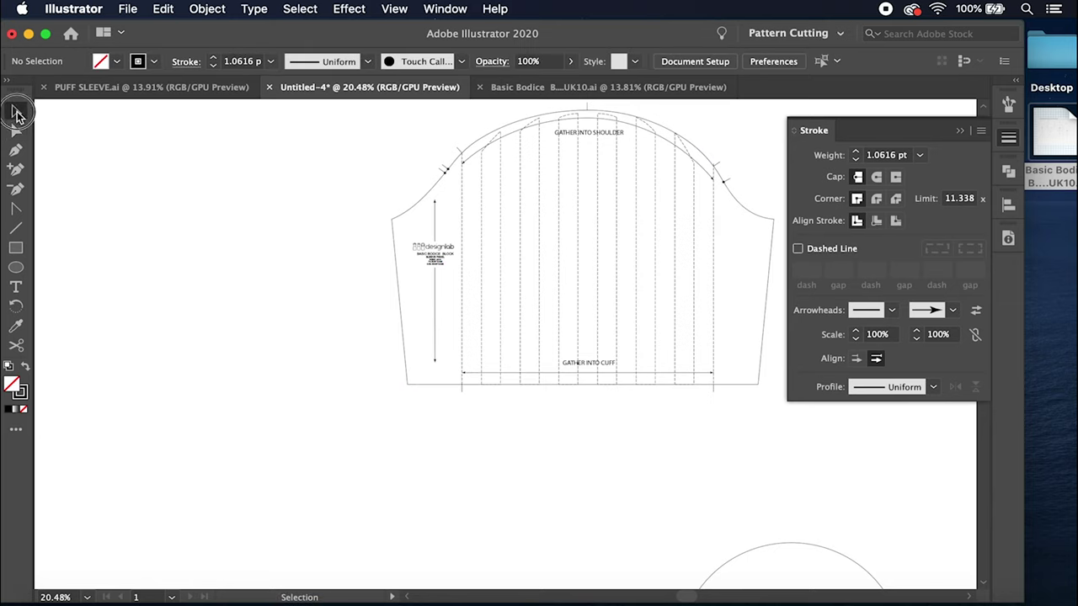
{"action": "left_click_drag", "start_coordinate": [421, 222], "coordinate": [452, 362]}
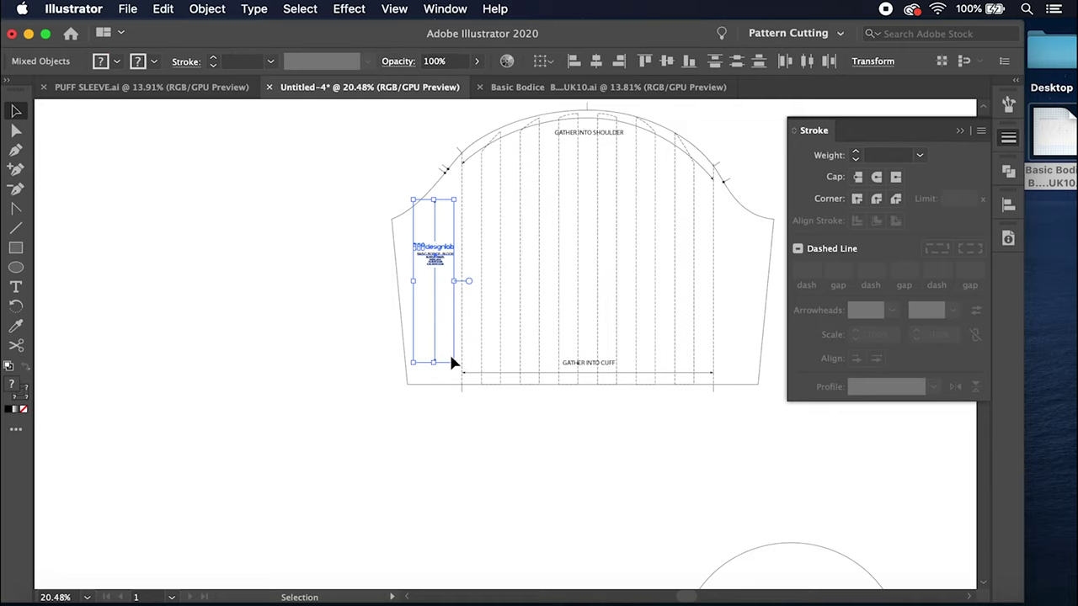
Step: Paste a copy of the grain line and designlab label inside the large circle
{"action": "scroll", "coordinate": [451, 362], "scroll_direction": "down", "scroll_amount": 5}
{"action": "scroll", "coordinate": [452, 362], "scroll_direction": "right", "scroll_amount": 4}
{"action": "scroll", "coordinate": [451, 362], "scroll_direction": "down", "scroll_amount": 5}
{"action": "scroll", "coordinate": [452, 362], "scroll_direction": "right", "scroll_amount": 3}
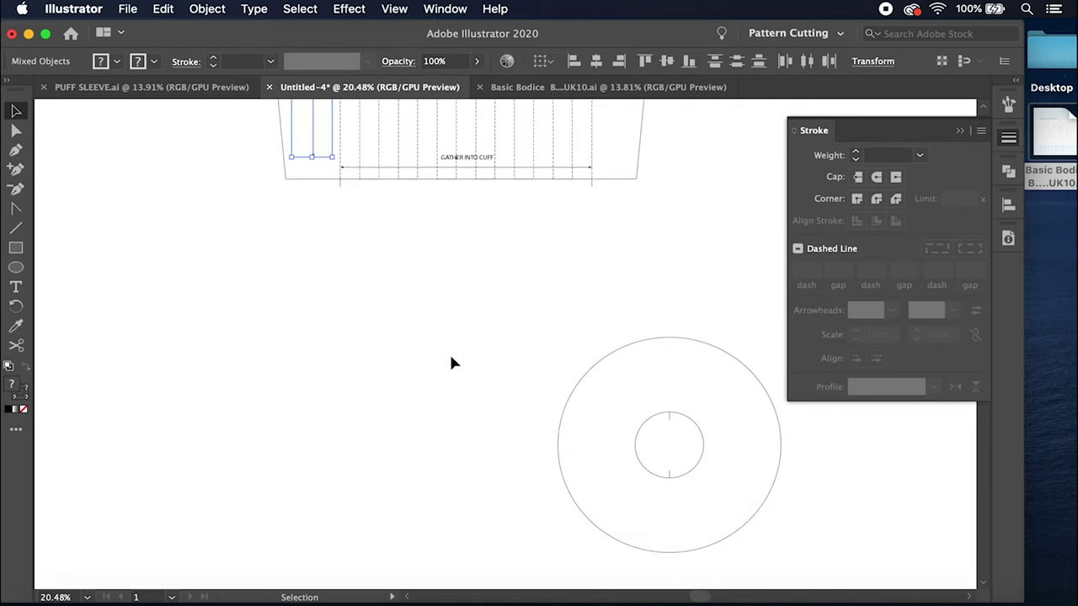
{"action": "key", "text": "cmd+v"}
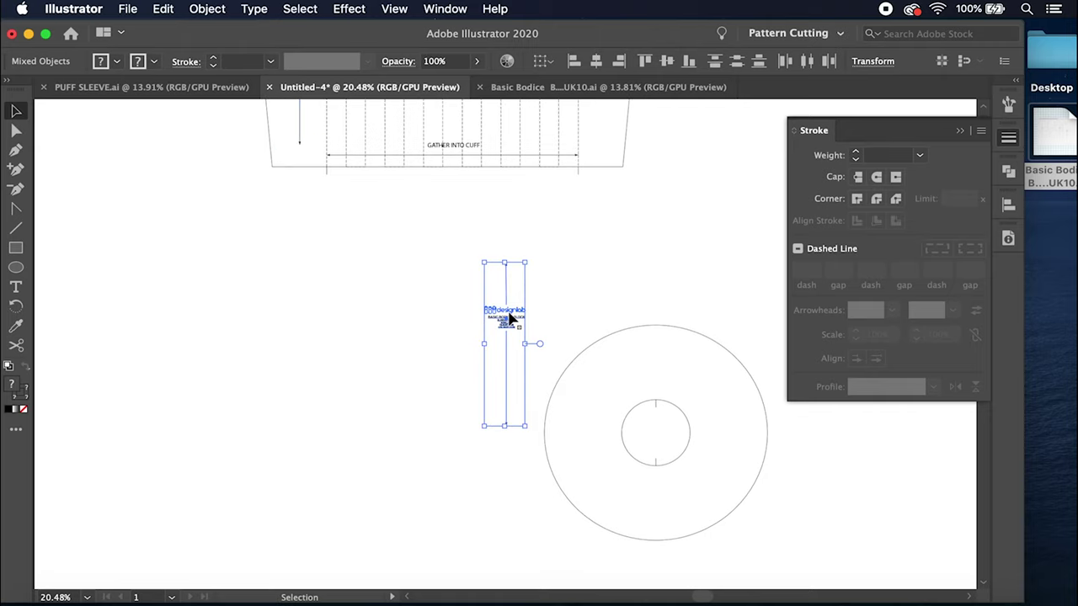
{"action": "left_click_drag", "start_coordinate": [510, 317], "coordinate": [604, 407]}
Step: Move both circles with their label up, centred below the sleeve
{"action": "left_click_drag", "start_coordinate": [449, 288], "coordinate": [794, 563]}
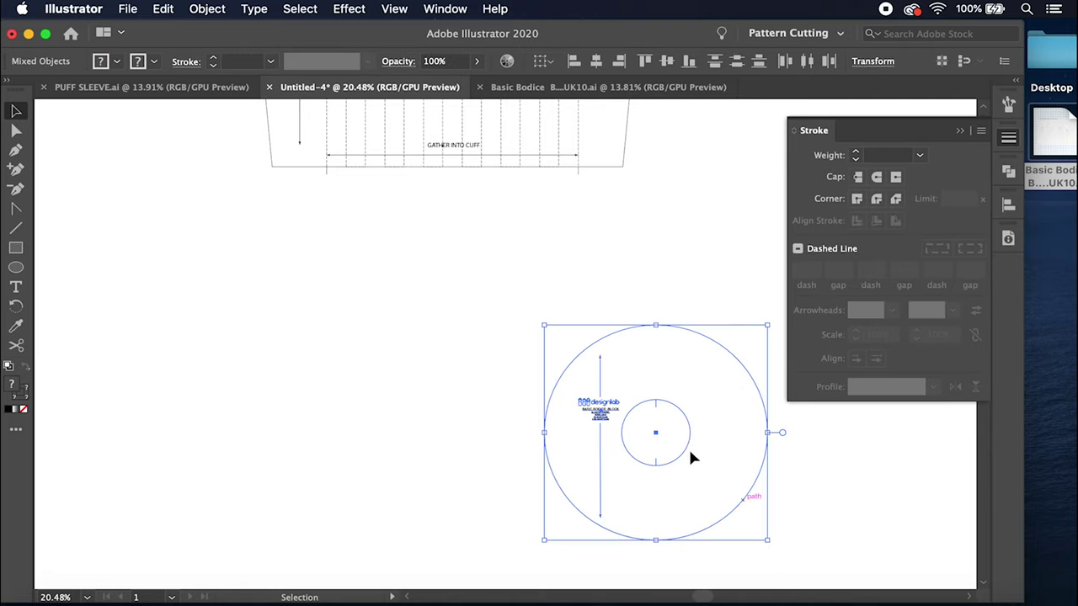
{"action": "left_click_drag", "start_coordinate": [661, 435], "coordinate": [451, 342]}
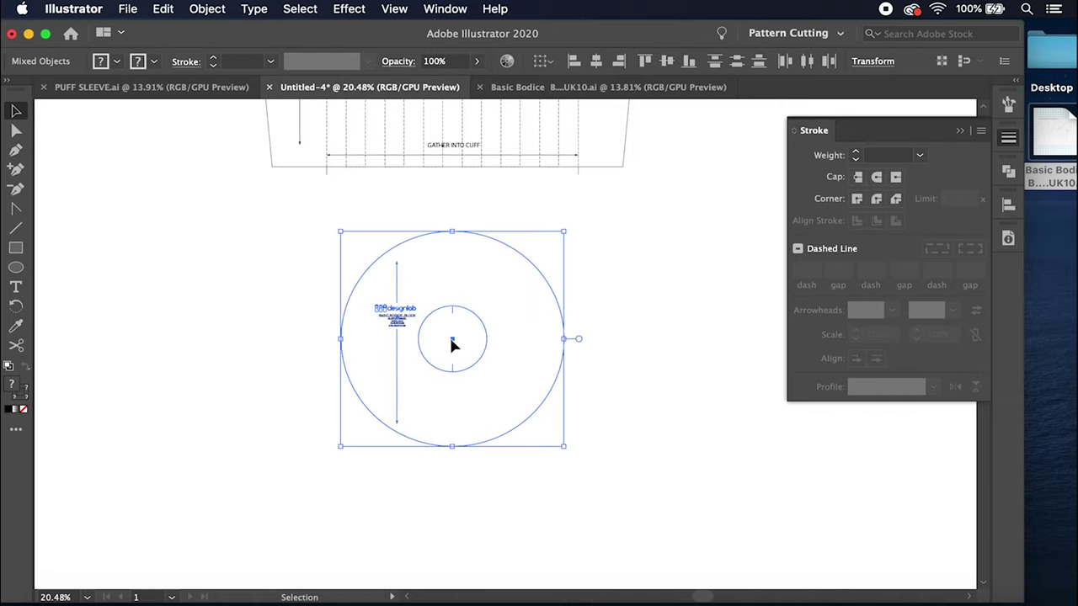
{"action": "left_click", "coordinate": [631, 294]}
{"action": "scroll", "coordinate": [631, 294], "scroll_direction": "down", "scroll_amount": 1}
{"action": "scroll", "coordinate": [631, 294], "scroll_direction": "up", "scroll_amount": 5}
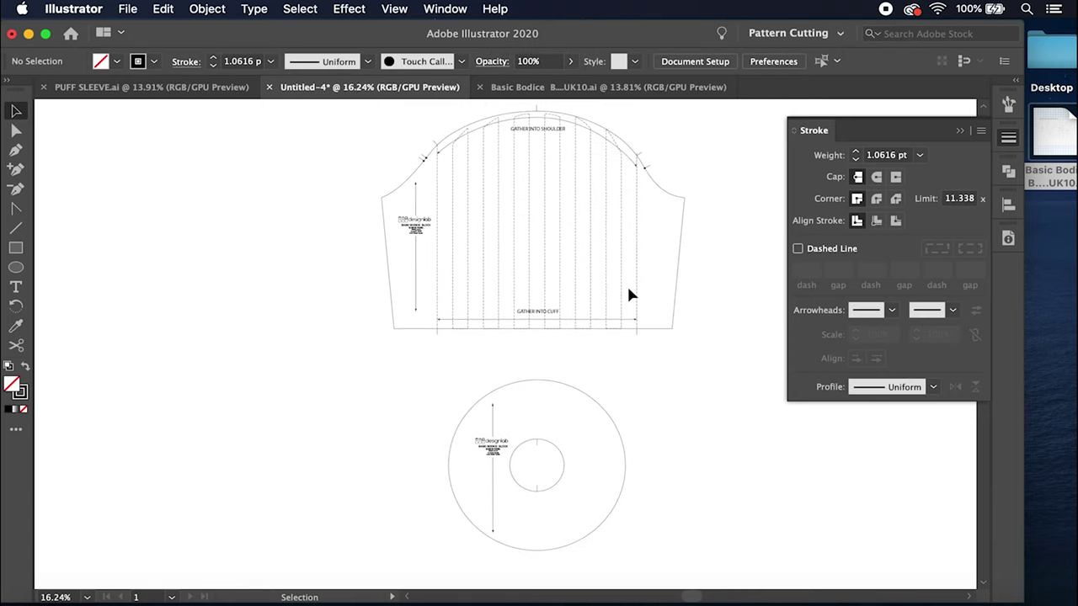
{"action": "left_click", "coordinate": [425, 364]}
{"action": "left_click_drag", "start_coordinate": [425, 363], "coordinate": [633, 590]}
{"action": "left_click_drag", "start_coordinate": [597, 464], "coordinate": [594, 464]}
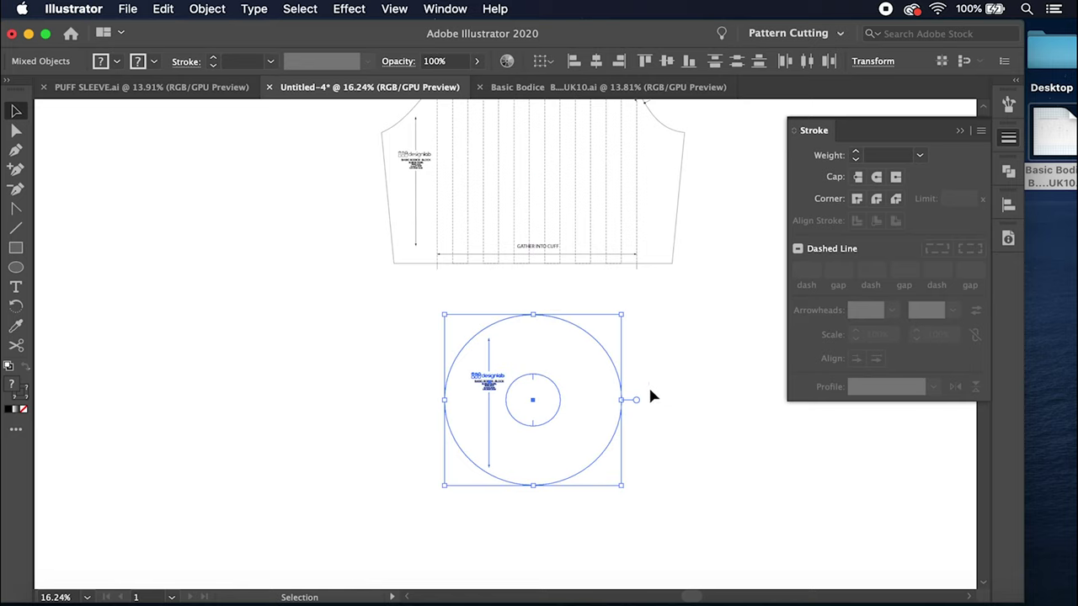
{"action": "left_click", "coordinate": [640, 373]}
{"action": "scroll", "coordinate": [491, 384], "scroll_direction": "down", "scroll_amount": 1}
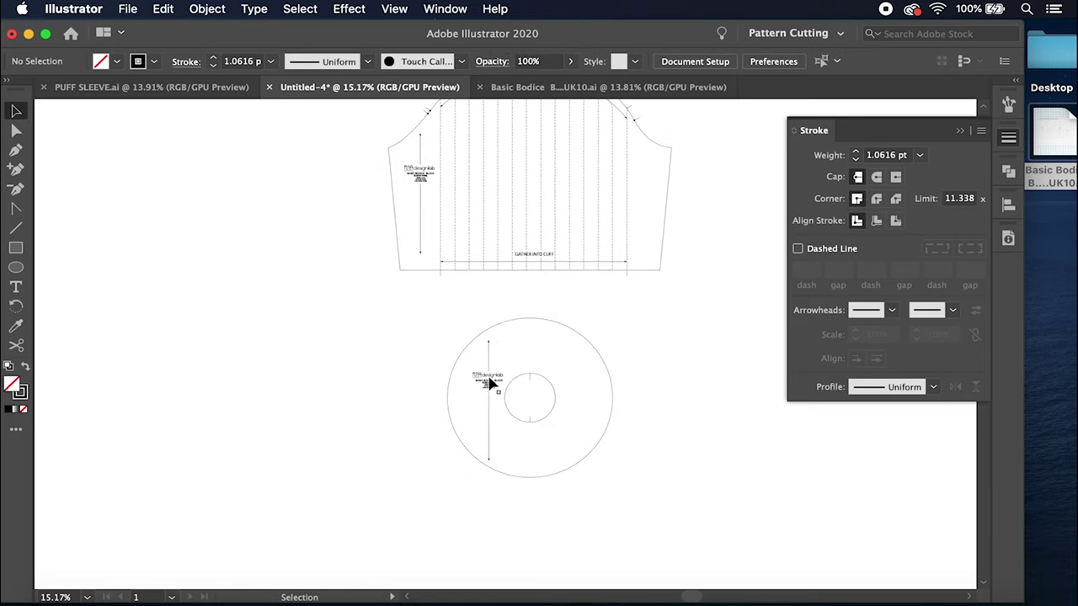
{"action": "scroll", "coordinate": [491, 383], "scroll_direction": "up", "scroll_amount": 7}
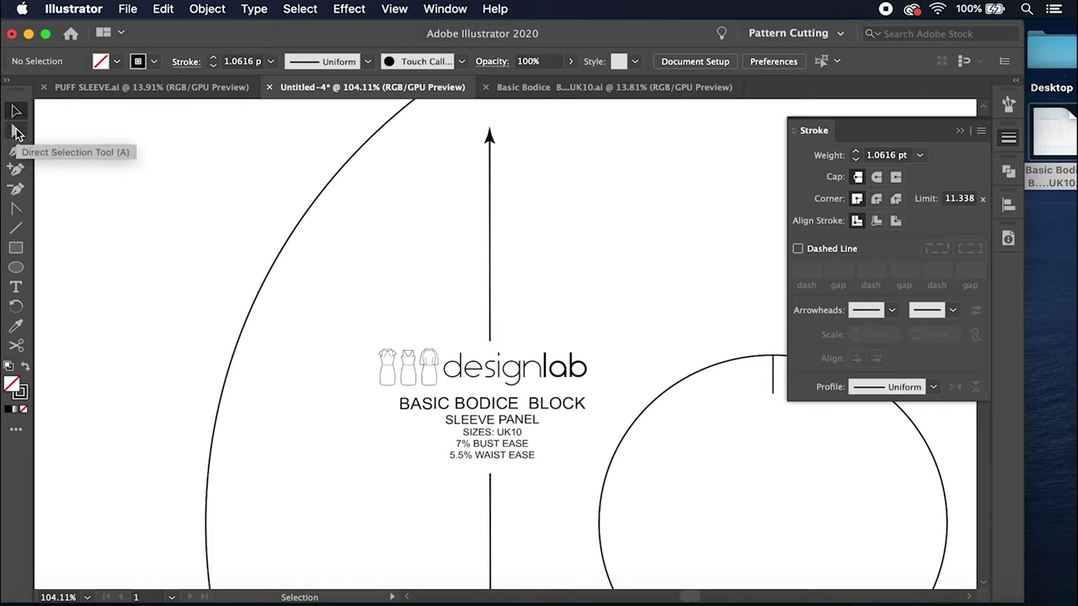
Step: Replace PANEL with CUFF so the circle's label reads SLEEVE CUFF
{"action": "key", "text": "t"}
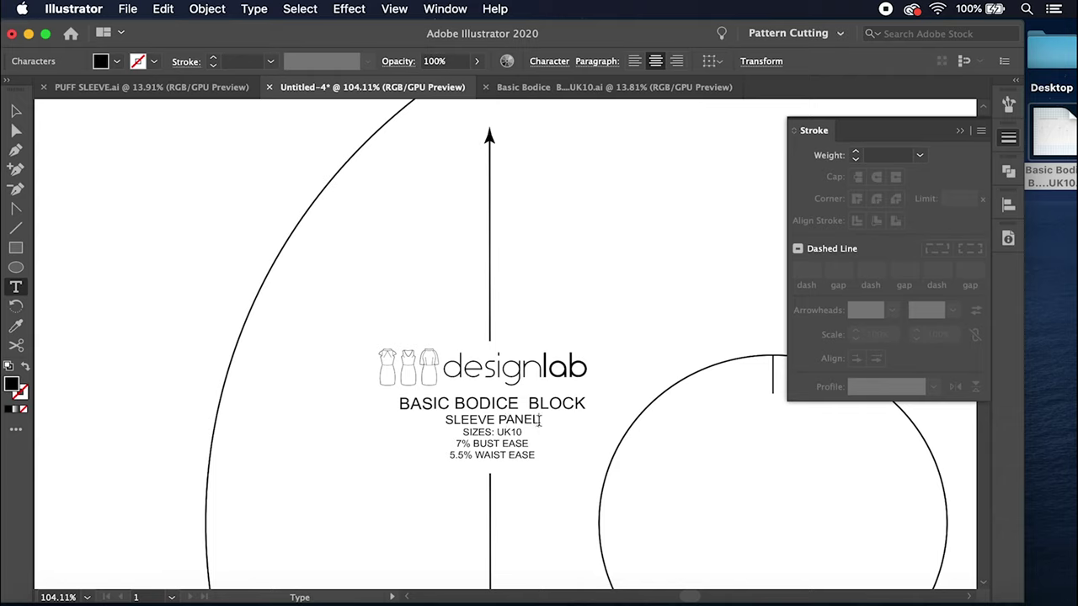
{"action": "key", "text": "BackSpace"}
{"action": "key", "text": "BackSpace"}
{"action": "key", "text": "BackSpace"}
{"action": "key", "text": "BackSpace"}
{"action": "key", "text": "BackSpace"}
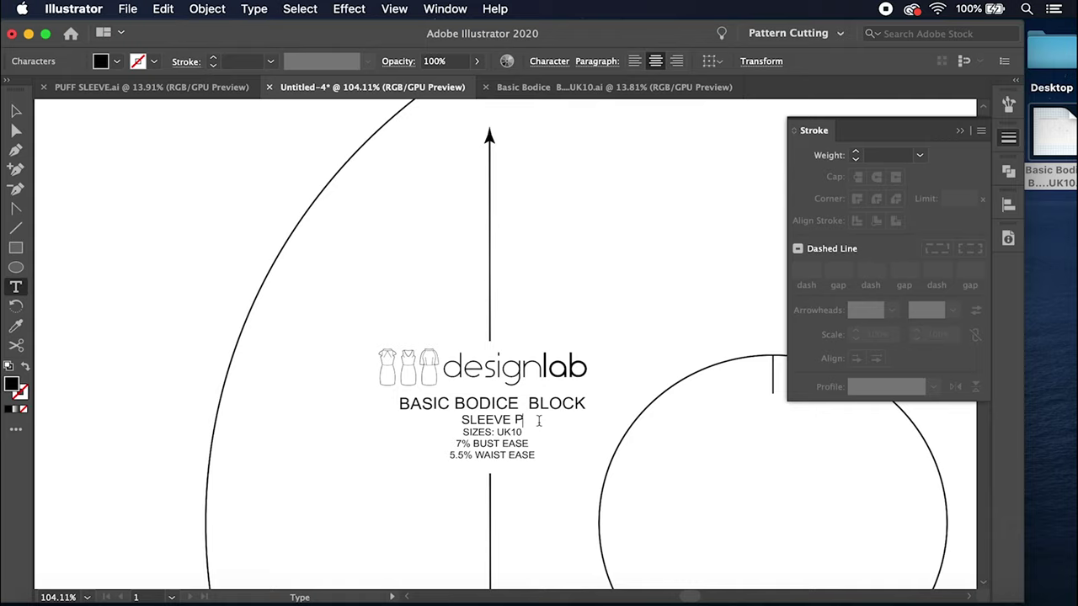
{"action": "type", "text": "CUFF"}
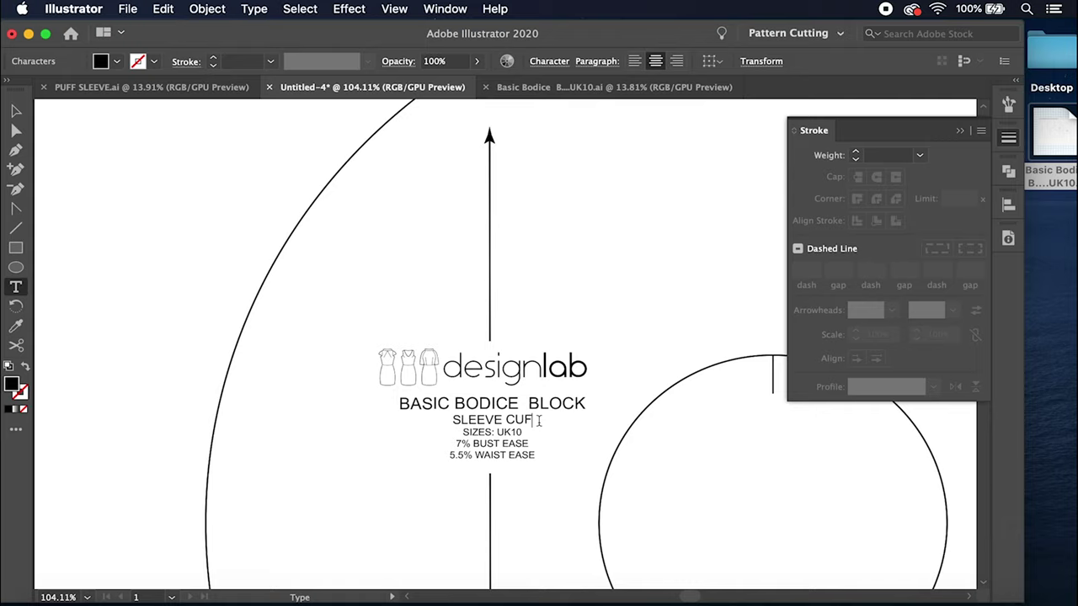
{"action": "key", "text": "Escape"}
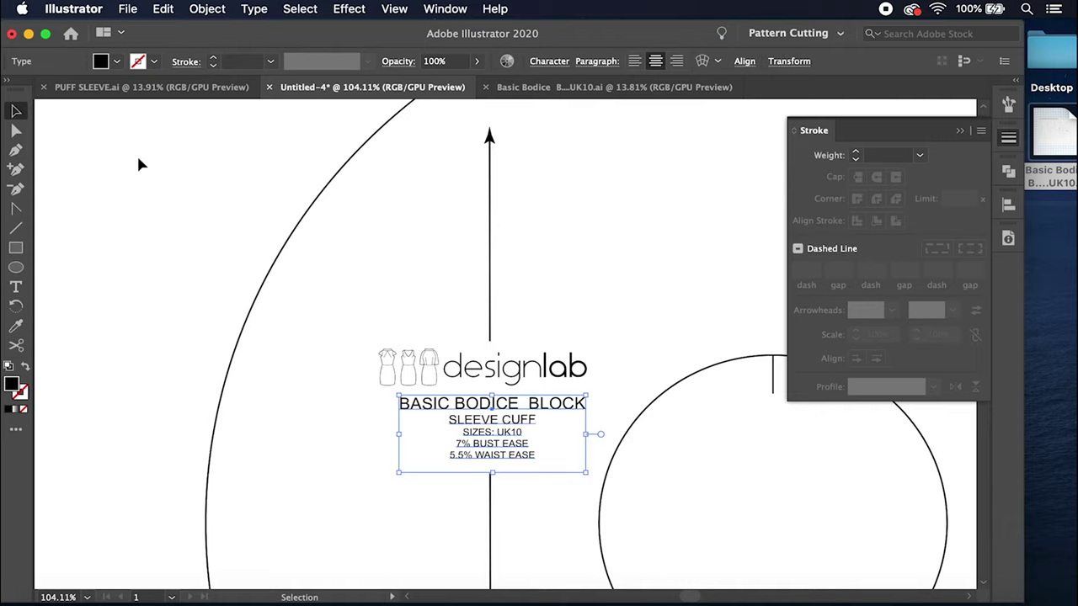
{"action": "left_click", "coordinate": [207, 182]}
{"action": "scroll", "coordinate": [208, 182], "scroll_direction": "down", "scroll_amount": 5}
Step: Move the whole front bodice block to the centre of the canvas
{"action": "scroll", "coordinate": [209, 187], "scroll_direction": "up", "scroll_amount": 5}
{"action": "scroll", "coordinate": [209, 187], "scroll_direction": "down", "scroll_amount": 5}
{"action": "scroll", "coordinate": [208, 187], "scroll_direction": "up", "scroll_amount": 5}
{"action": "scroll", "coordinate": [211, 192], "scroll_direction": "down", "scroll_amount": 3}
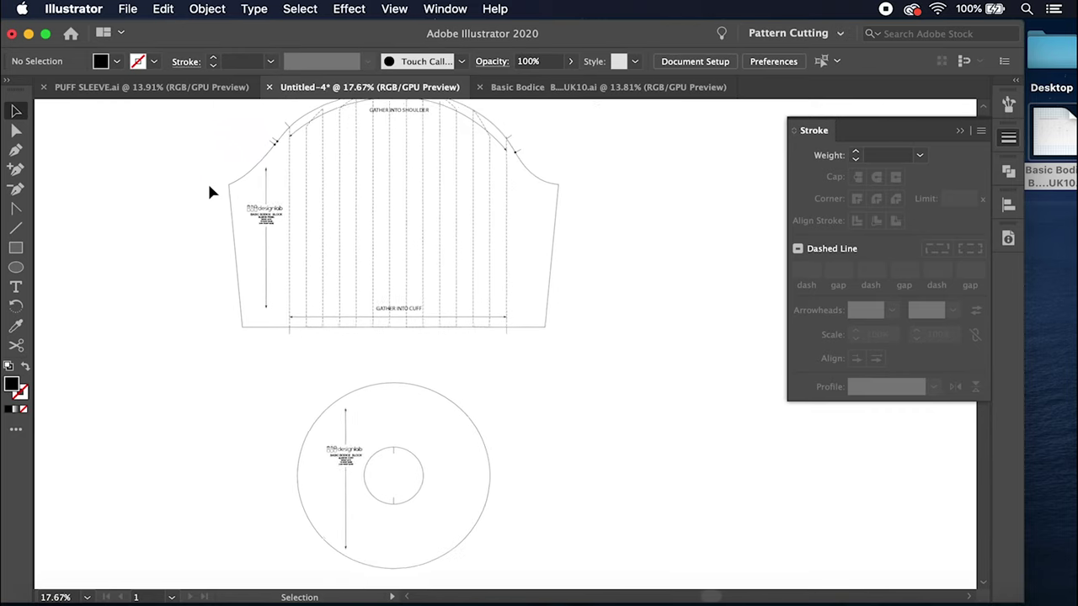
{"action": "scroll", "coordinate": [210, 192], "scroll_direction": "up", "scroll_amount": 2}
{"action": "scroll", "coordinate": [211, 192], "scroll_direction": "left", "scroll_amount": 2}
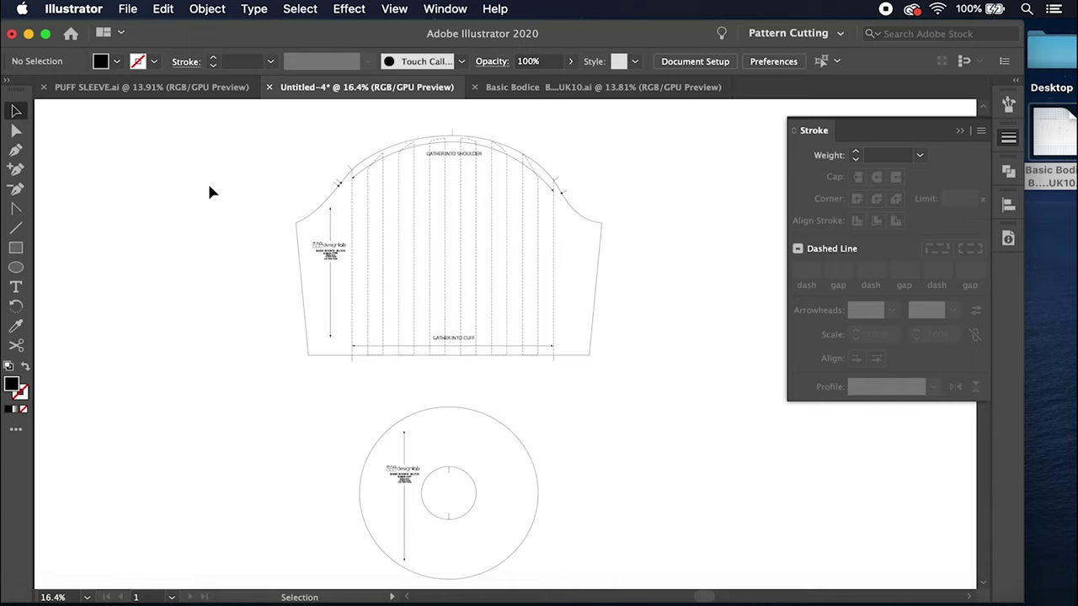
{"action": "scroll", "coordinate": [209, 188], "scroll_direction": "right", "scroll_amount": 2}
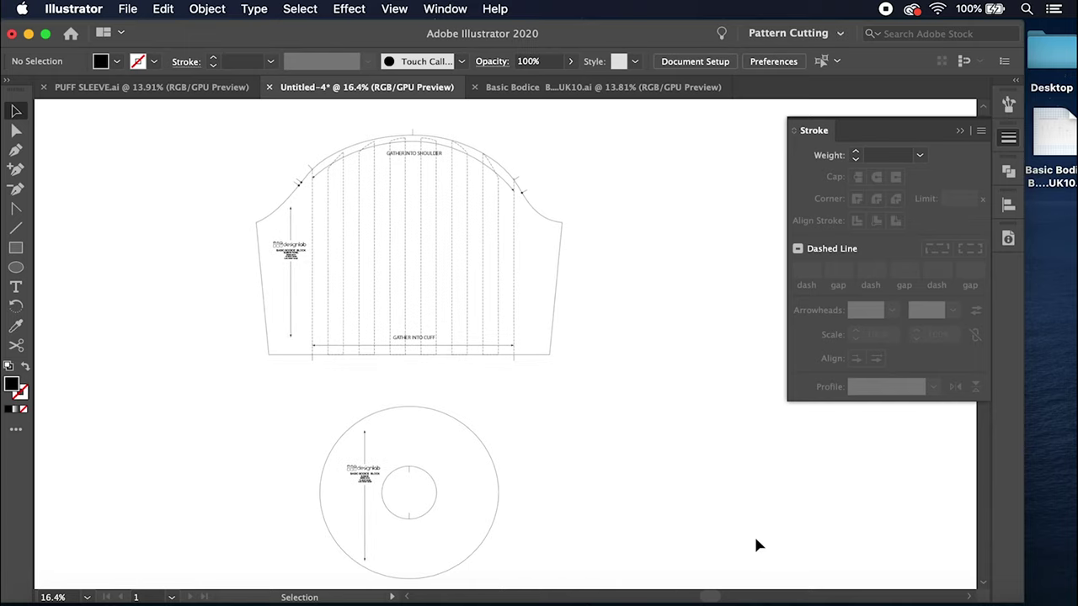
{"action": "scroll", "coordinate": [411, 386], "scroll_direction": "down", "scroll_amount": 4}
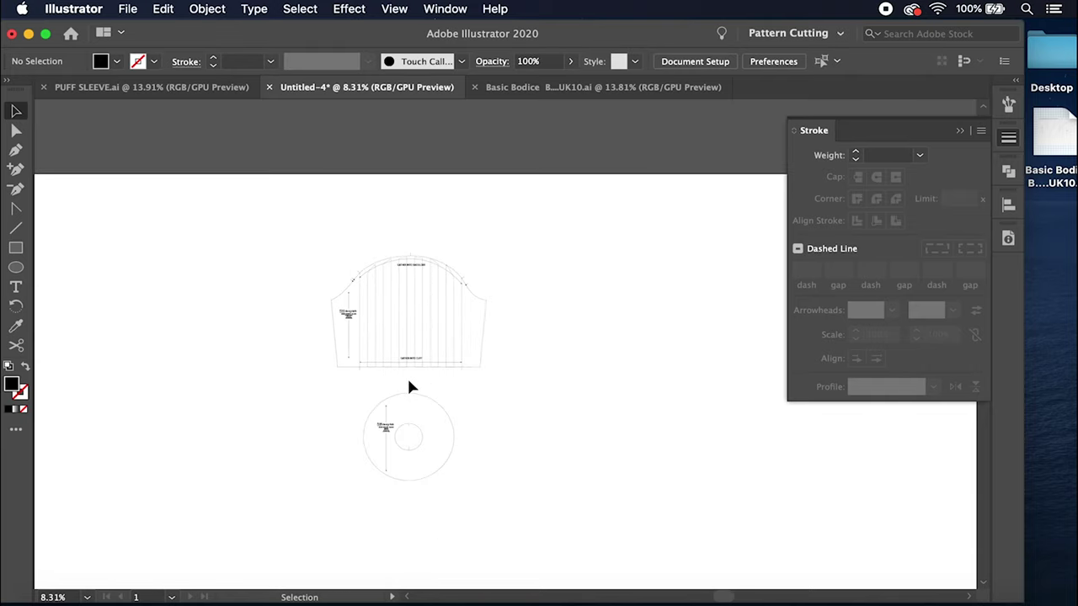
{"action": "scroll", "coordinate": [411, 387], "scroll_direction": "left", "scroll_amount": 5}
{"action": "scroll", "coordinate": [409, 387], "scroll_direction": "left", "scroll_amount": 5}
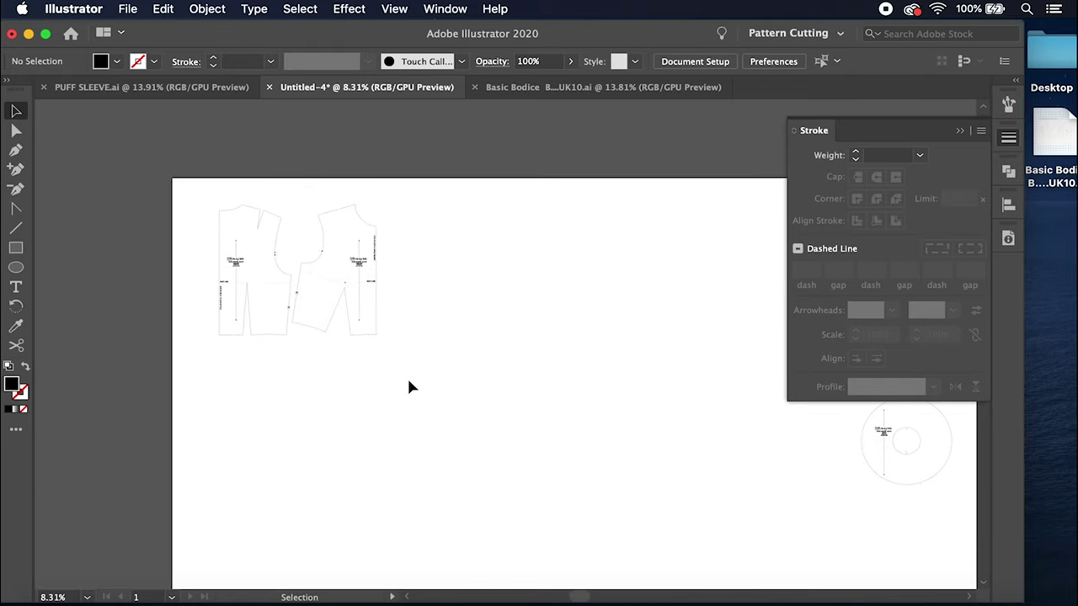
{"action": "scroll", "coordinate": [409, 386], "scroll_direction": "right", "scroll_amount": 1}
{"action": "scroll", "coordinate": [408, 387], "scroll_direction": "up", "scroll_amount": 1}
{"action": "scroll", "coordinate": [409, 387], "scroll_direction": "right", "scroll_amount": 2}
{"action": "scroll", "coordinate": [409, 386], "scroll_direction": "up", "scroll_amount": 1}
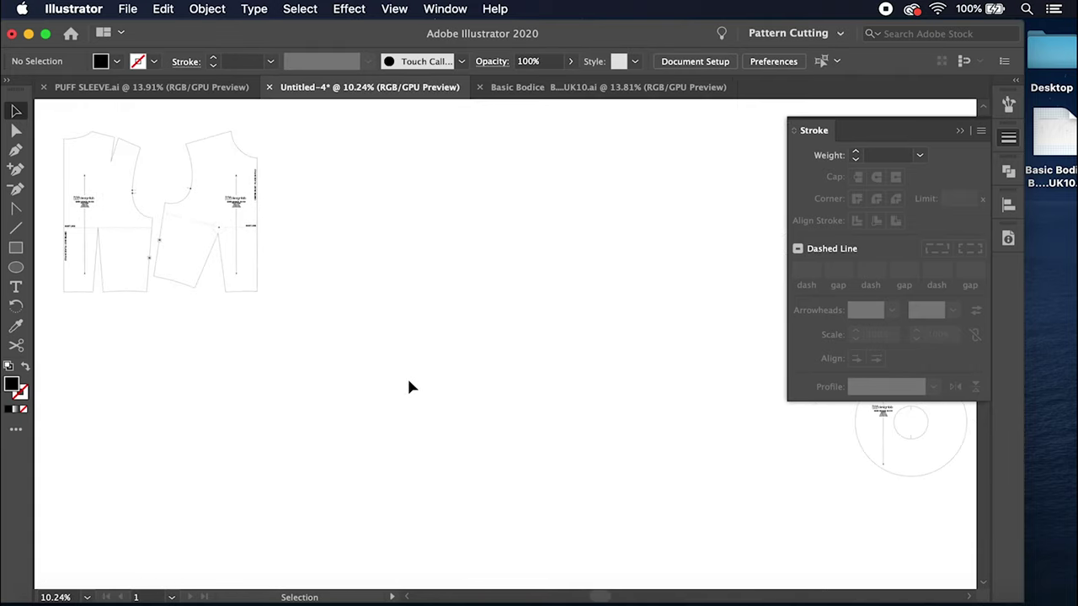
{"action": "left_click", "coordinate": [409, 385]}
{"action": "left_click_drag", "start_coordinate": [270, 132], "coordinate": [158, 356]}
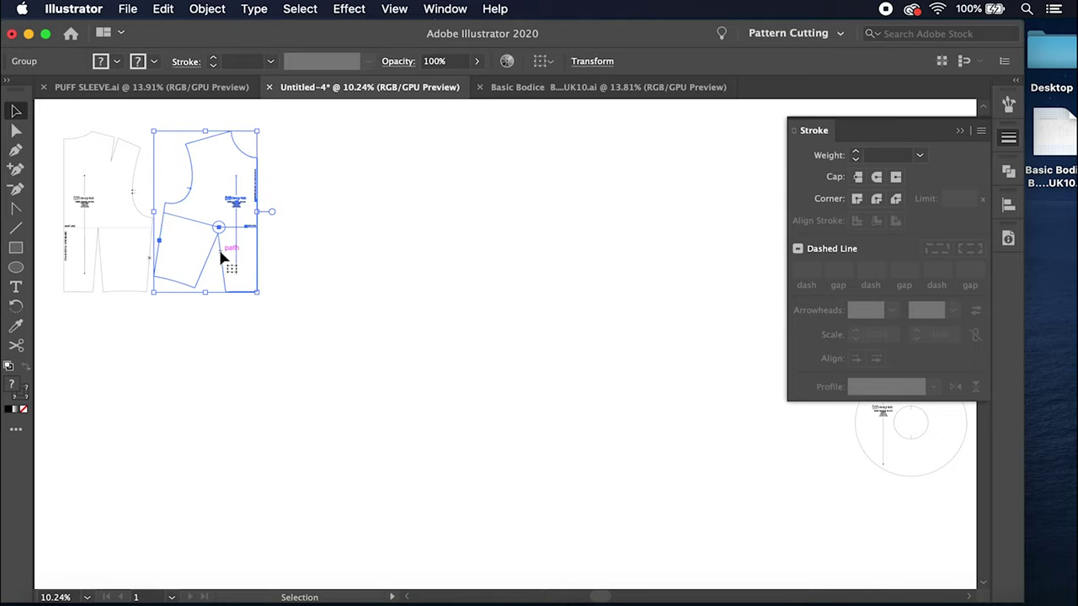
{"action": "left_click_drag", "start_coordinate": [221, 253], "coordinate": [481, 367]}
Step: Ungroup the front bodice block twice with Object > Ungroup
{"action": "scroll", "coordinate": [480, 367], "scroll_direction": "up", "scroll_amount": 4}
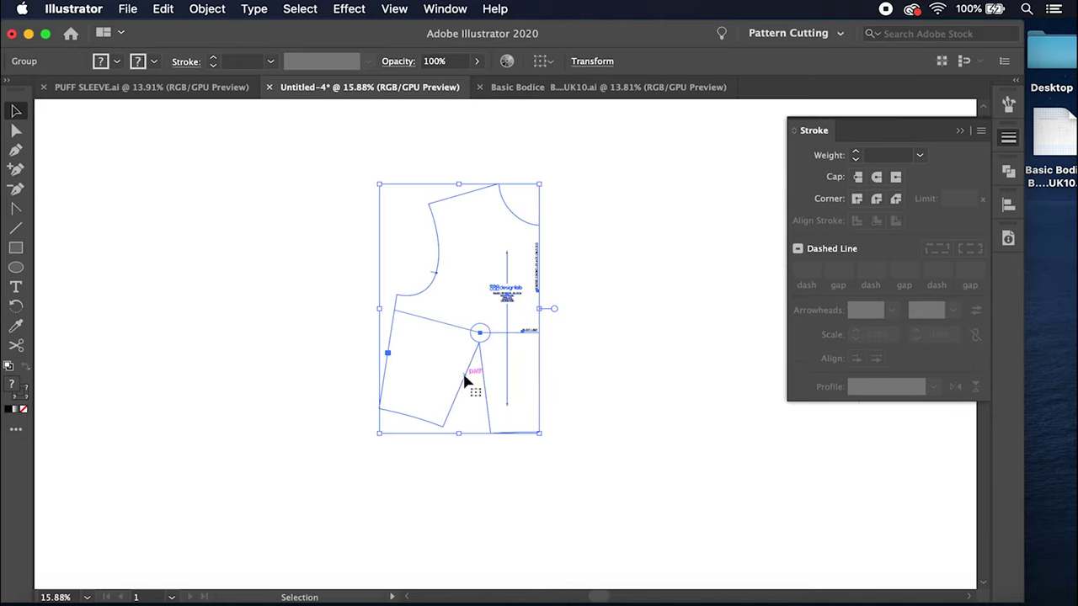
{"action": "scroll", "coordinate": [460, 382], "scroll_direction": "up", "scroll_amount": 3}
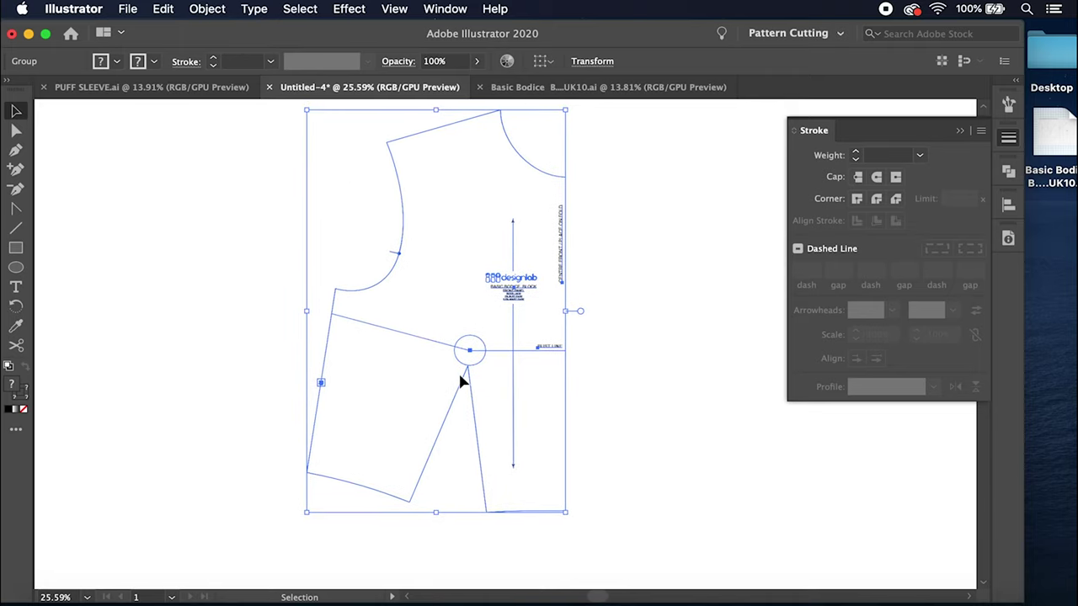
{"action": "scroll", "coordinate": [459, 381], "scroll_direction": "up", "scroll_amount": 1}
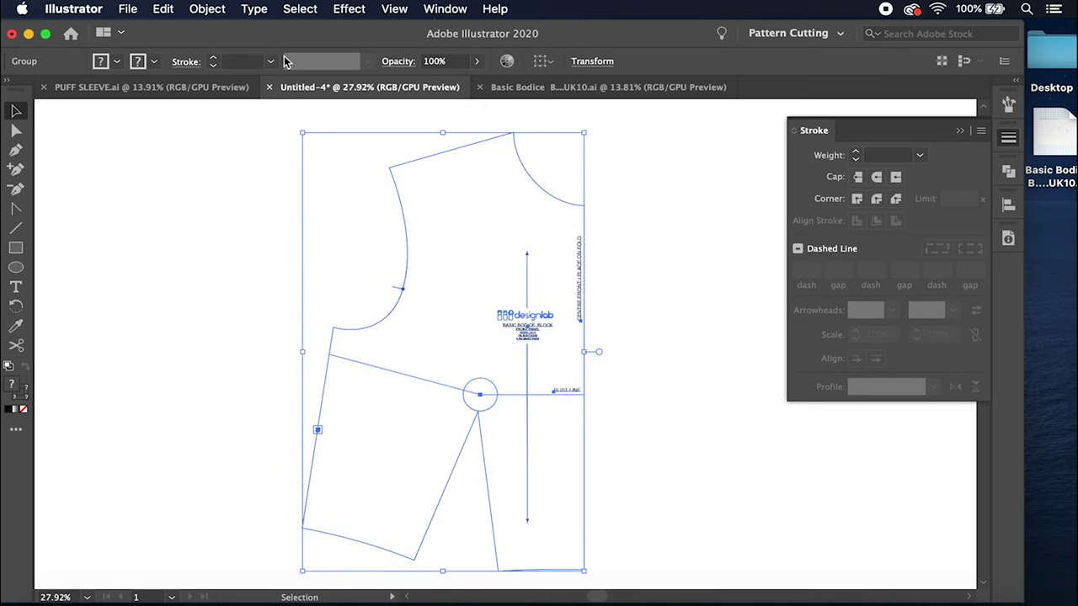
{"action": "left_click", "coordinate": [207, 9]}
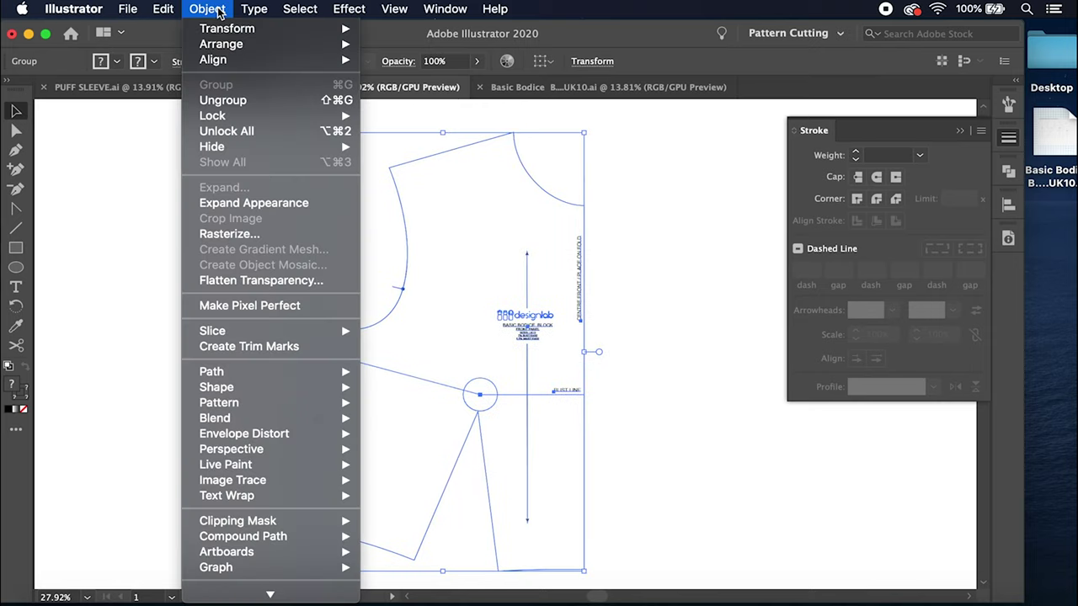
{"action": "left_click", "coordinate": [219, 101]}
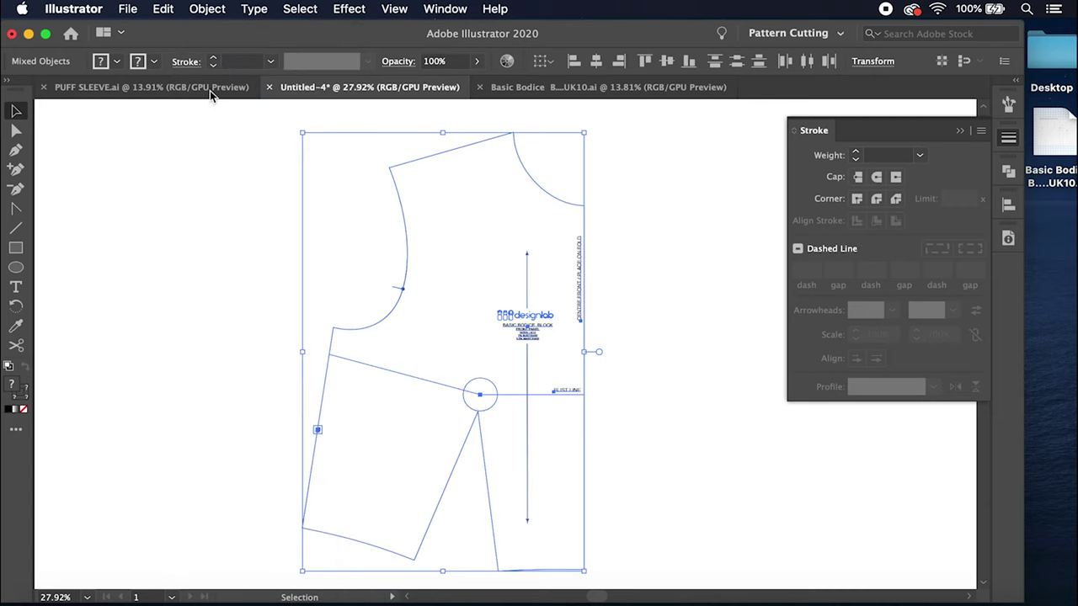
{"action": "left_click", "coordinate": [208, 10]}
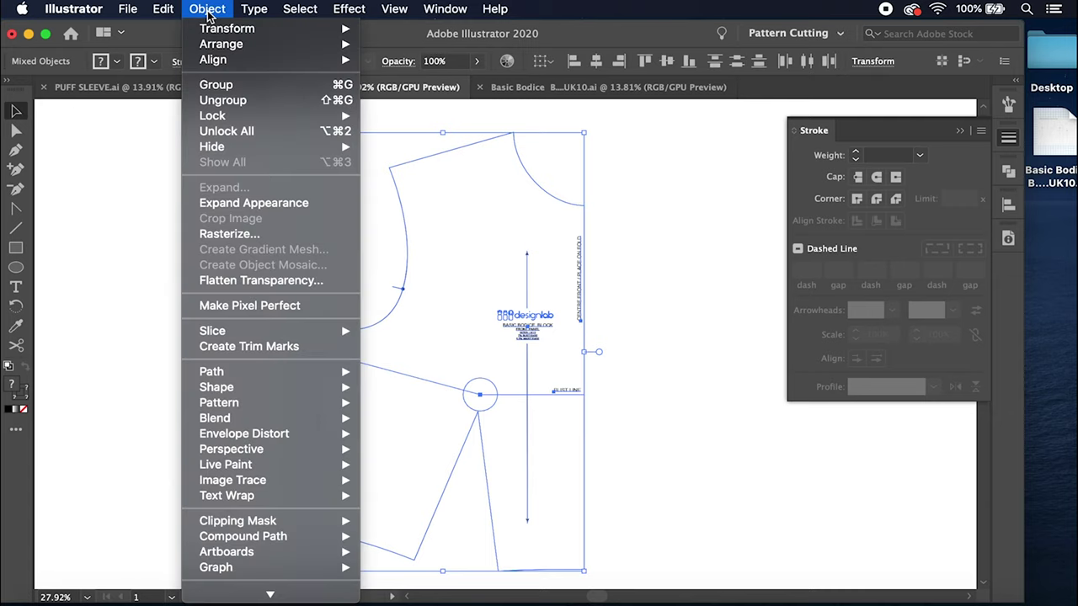
{"action": "left_click", "coordinate": [223, 100]}
{"action": "left_click", "coordinate": [619, 229]}
Step: Ungroup the remaining bodice artwork once more and select the bodice outline
{"action": "left_click", "coordinate": [585, 210]}
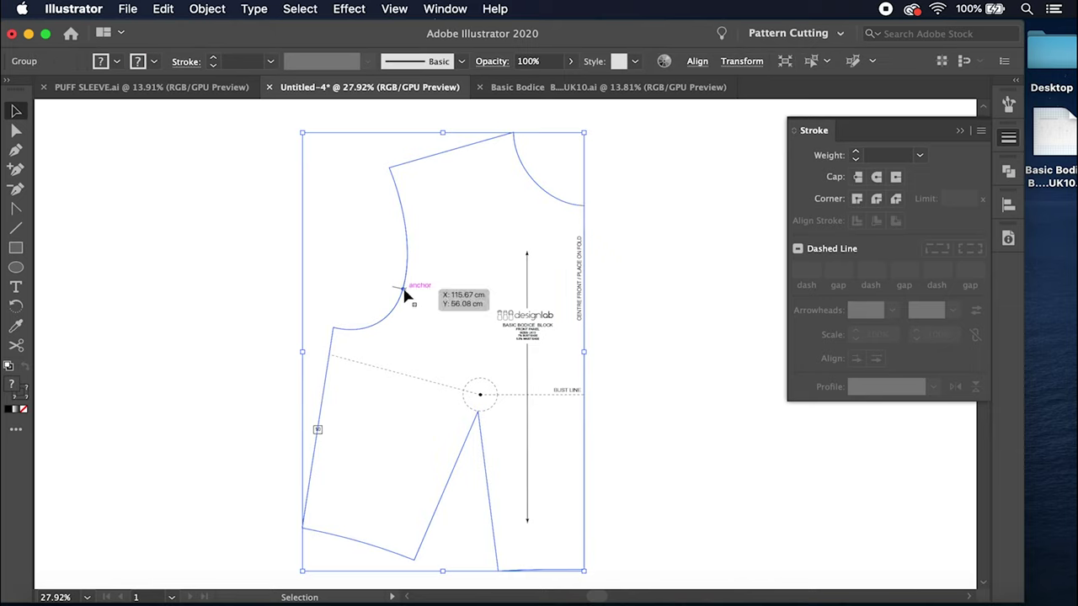
{"action": "scroll", "coordinate": [404, 295], "scroll_direction": "up", "scroll_amount": 2}
{"action": "scroll", "coordinate": [404, 294], "scroll_direction": "up", "scroll_amount": 2}
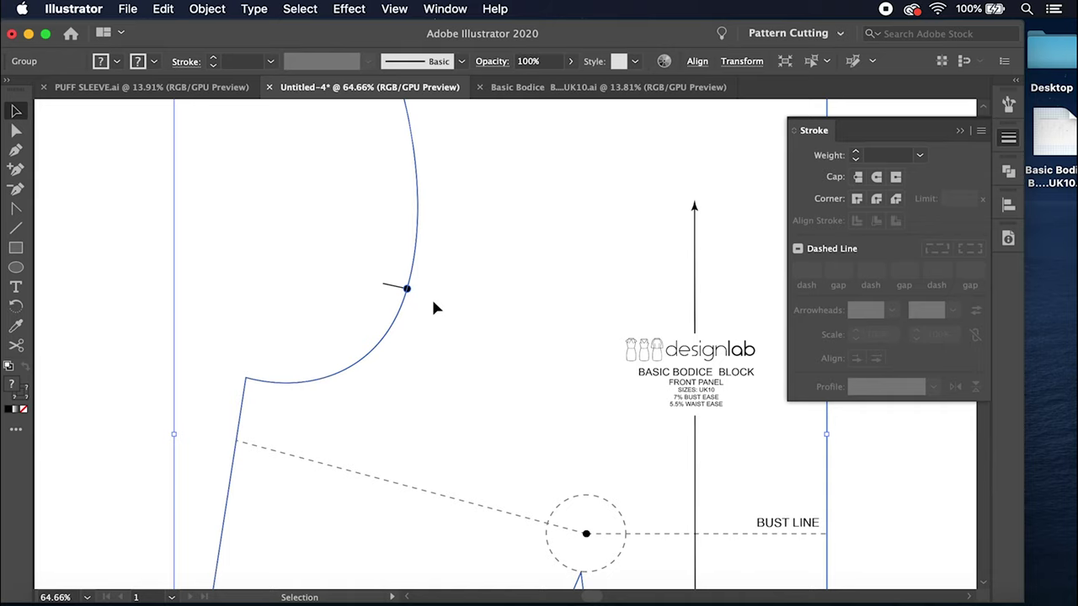
{"action": "scroll", "coordinate": [434, 307], "scroll_direction": "down", "scroll_amount": 4}
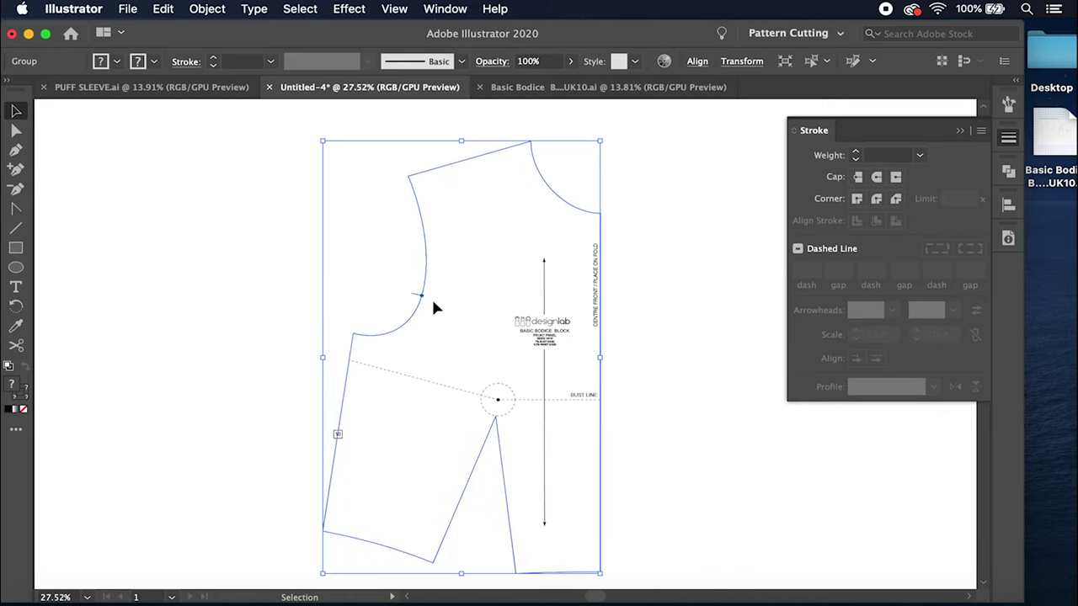
{"action": "scroll", "coordinate": [432, 303], "scroll_direction": "down", "scroll_amount": 1}
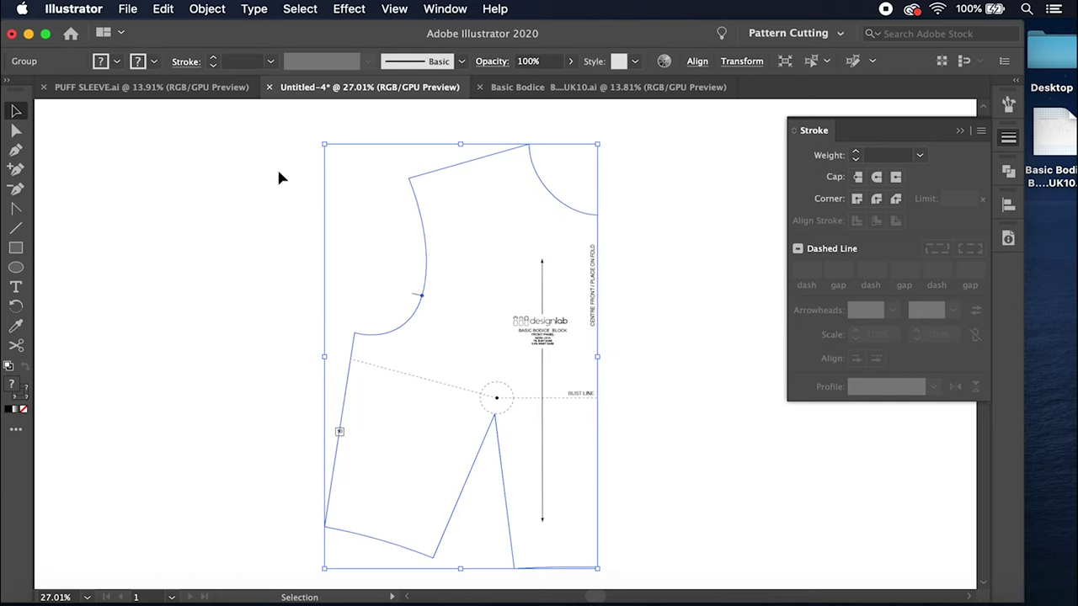
{"action": "left_click", "coordinate": [215, 8]}
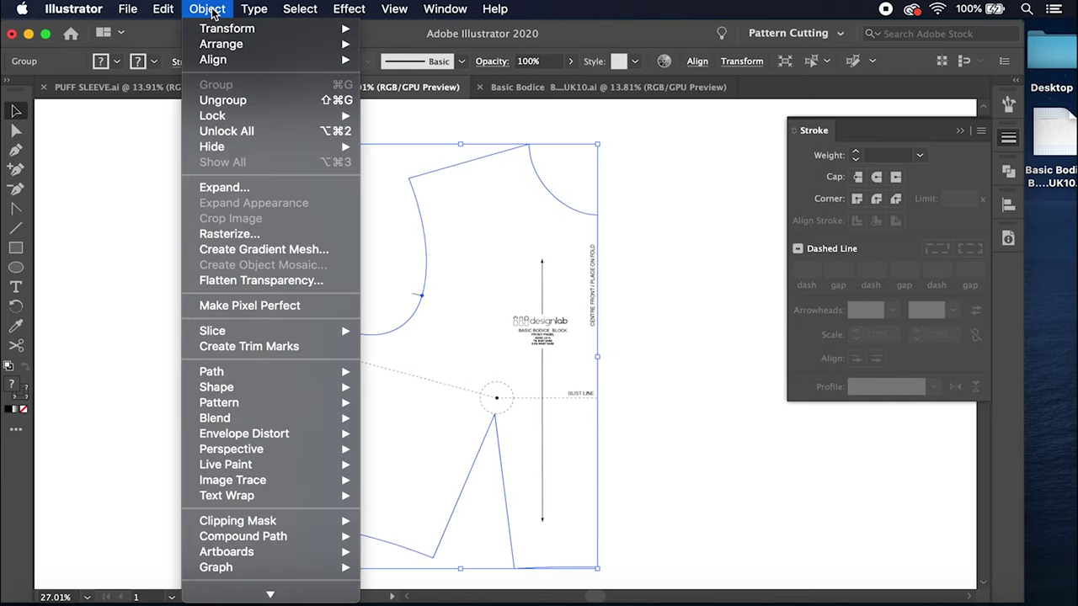
{"action": "left_click", "coordinate": [216, 101]}
{"action": "left_click", "coordinate": [602, 163]}
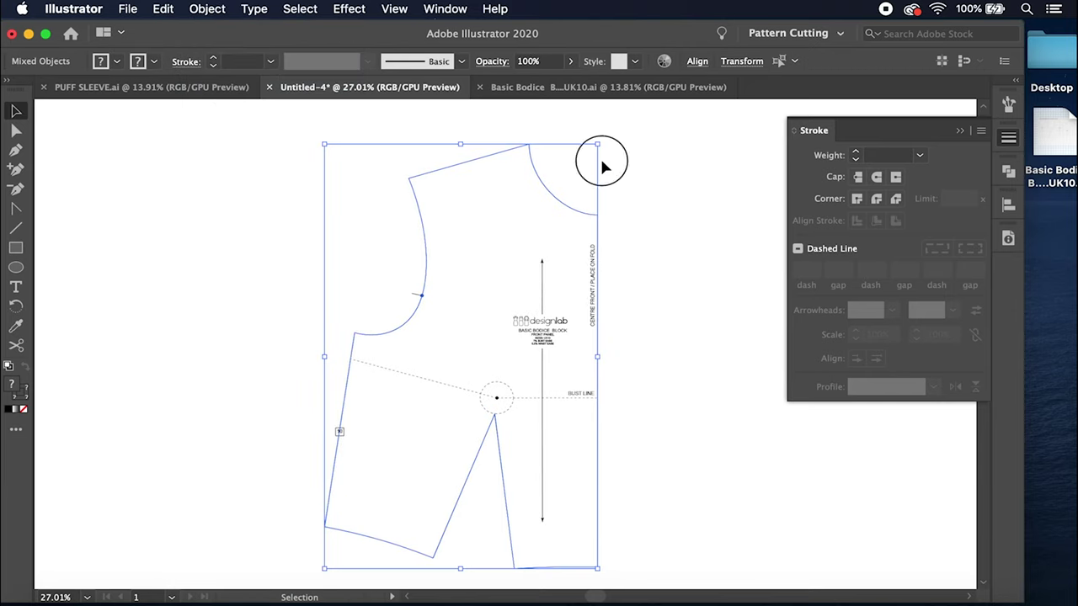
{"action": "left_click", "coordinate": [541, 178]}
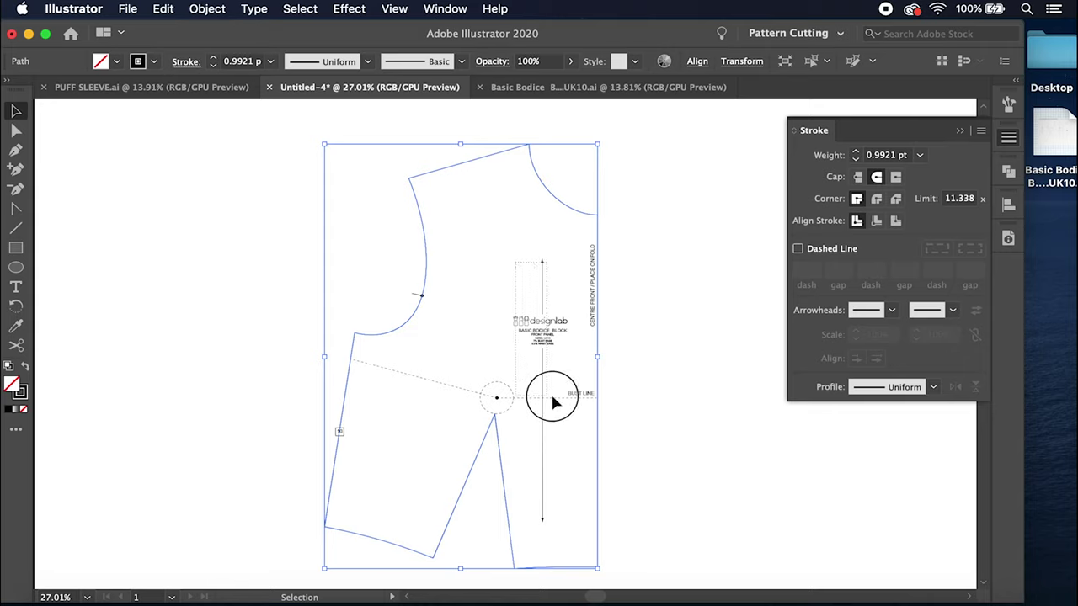
Step: Move the grain line/logo label and CENTRE FRONT / PLACE ON FOLD text to the left margin
{"action": "left_click", "coordinate": [546, 340]}
{"action": "left_click_drag", "start_coordinate": [546, 339], "coordinate": [81, 266]}
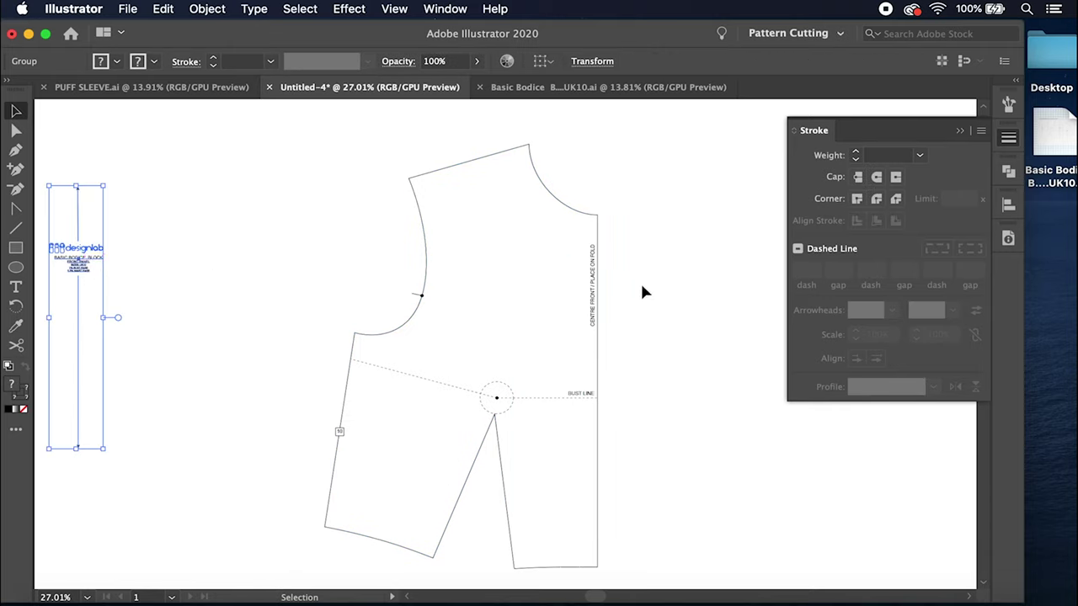
{"action": "left_click_drag", "start_coordinate": [594, 299], "coordinate": [105, 200]}
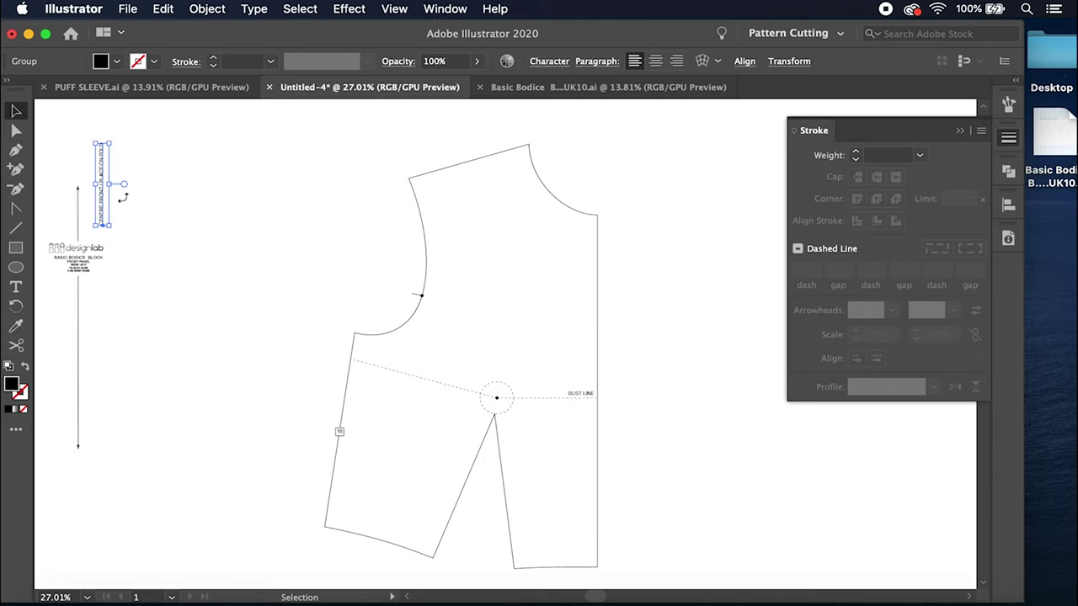
{"action": "left_click", "coordinate": [340, 433]}
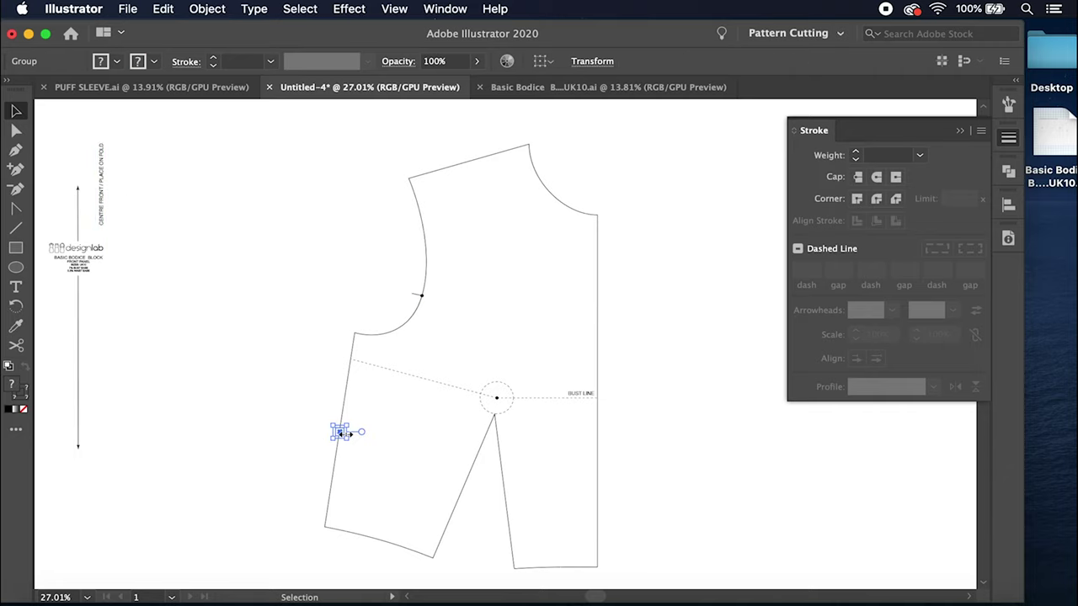
{"action": "left_click", "coordinate": [346, 435]}
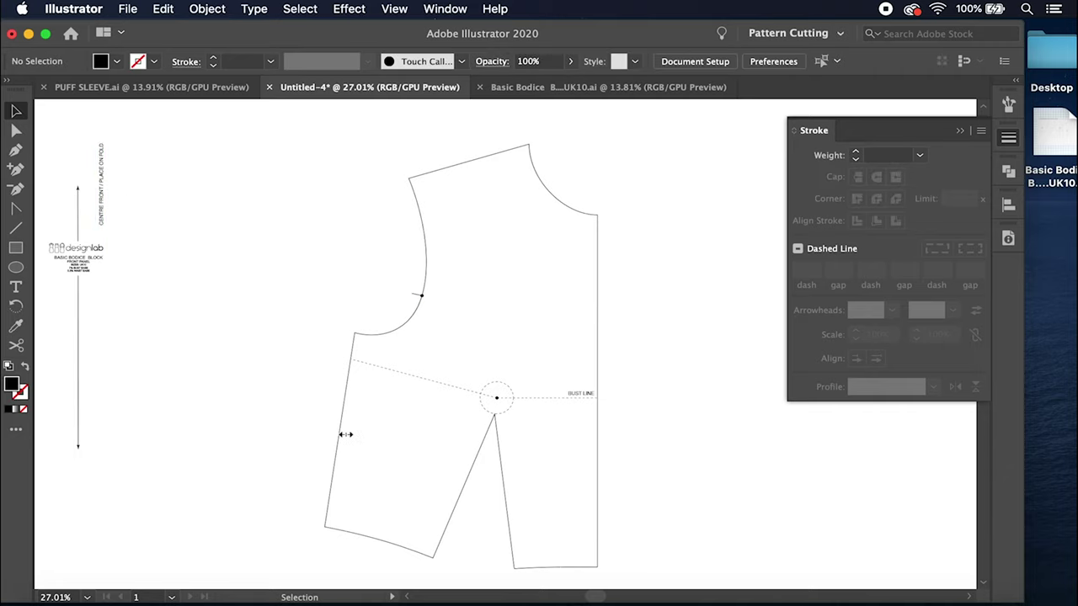
{"action": "left_click", "coordinate": [17, 135]}
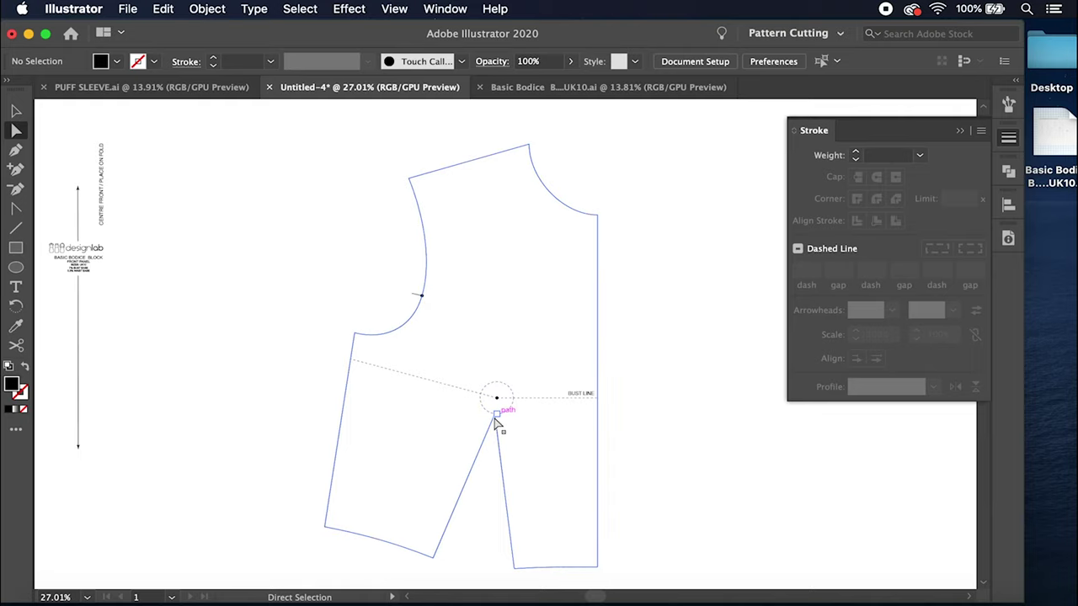
{"action": "scroll", "coordinate": [493, 423], "scroll_direction": "up", "scroll_amount": 3}
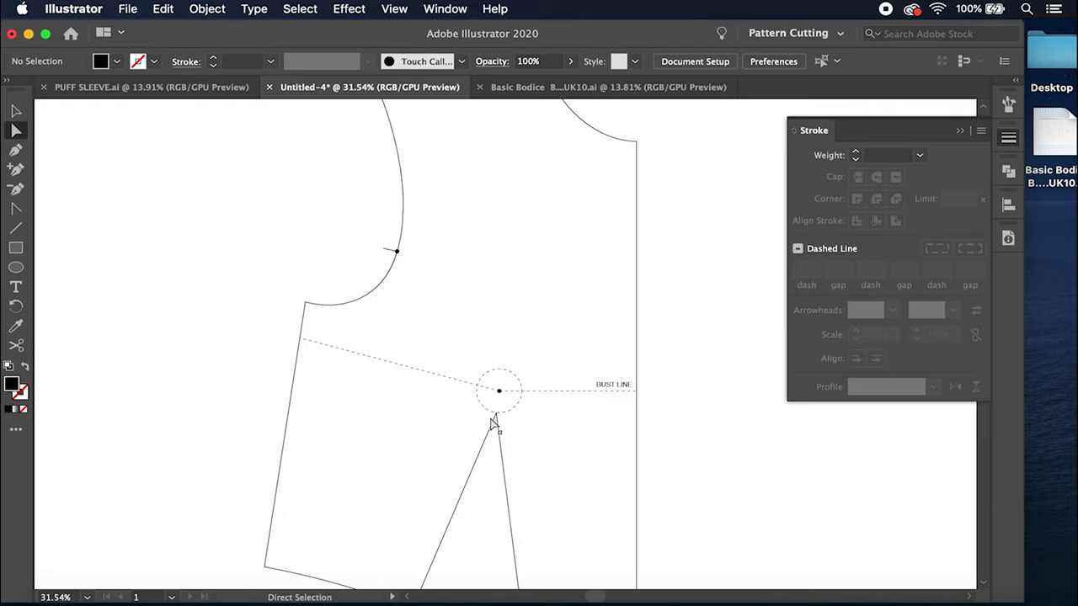
{"action": "scroll", "coordinate": [498, 422], "scroll_direction": "up", "scroll_amount": 5}
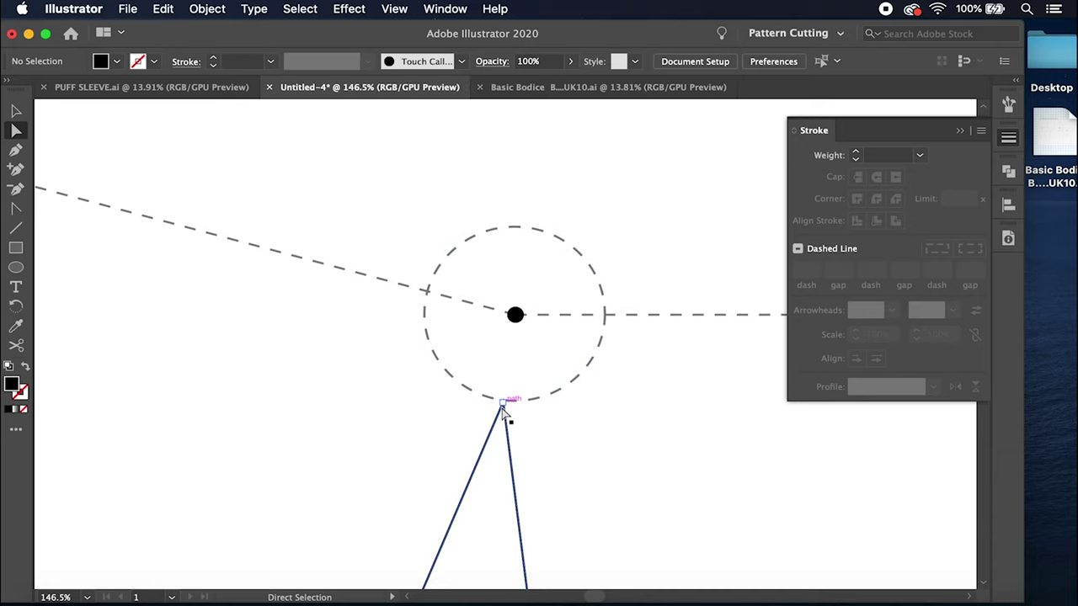
{"action": "left_click", "coordinate": [505, 403]}
{"action": "left_click", "coordinate": [514, 439]}
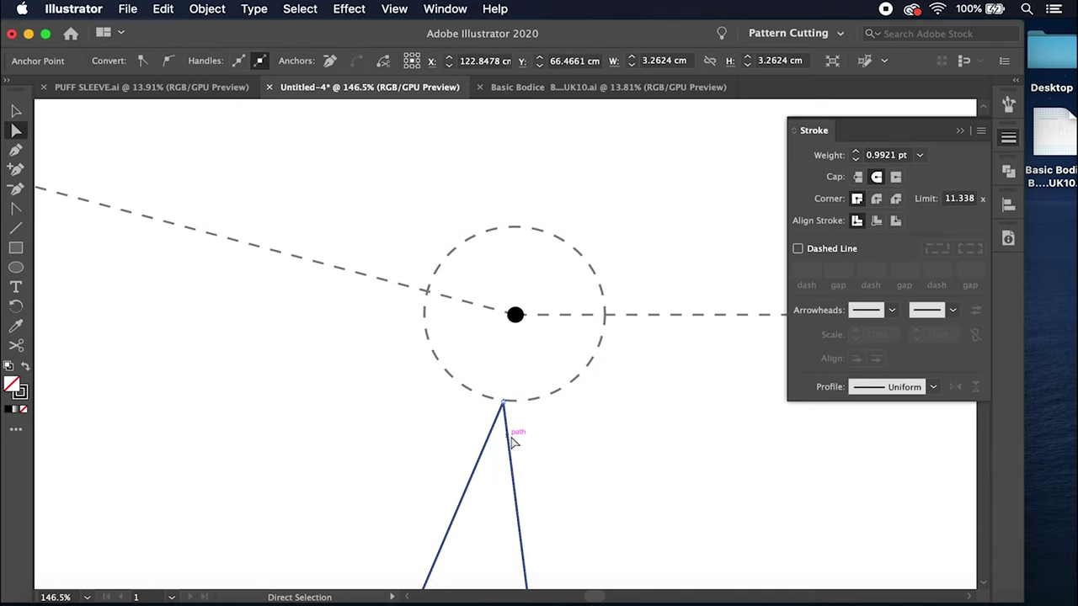
{"action": "left_click_drag", "start_coordinate": [503, 404], "coordinate": [516, 316]}
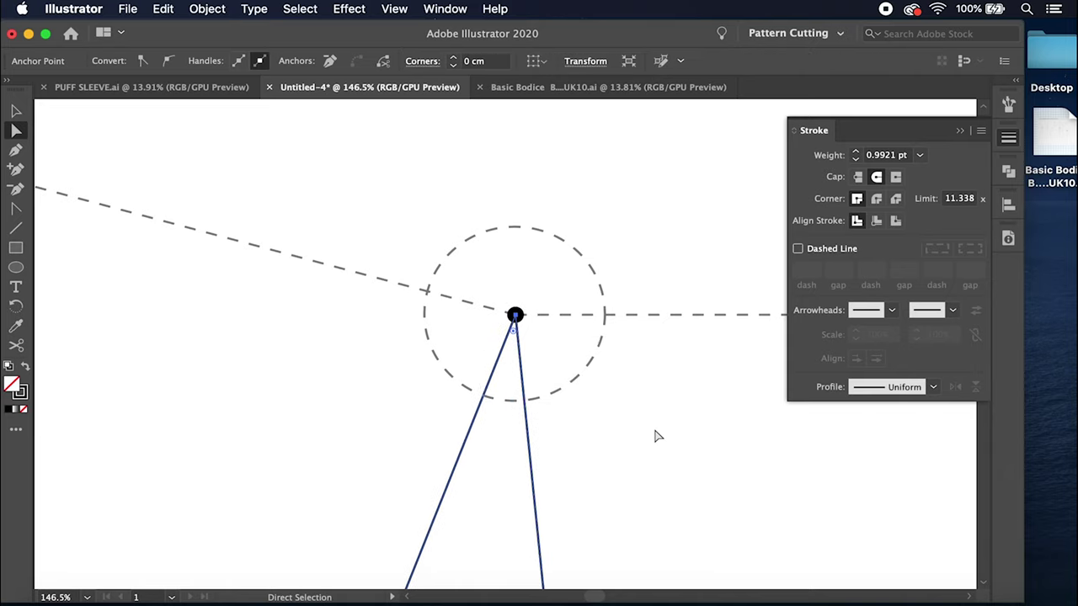
{"action": "scroll", "coordinate": [656, 435], "scroll_direction": "down", "scroll_amount": 10}
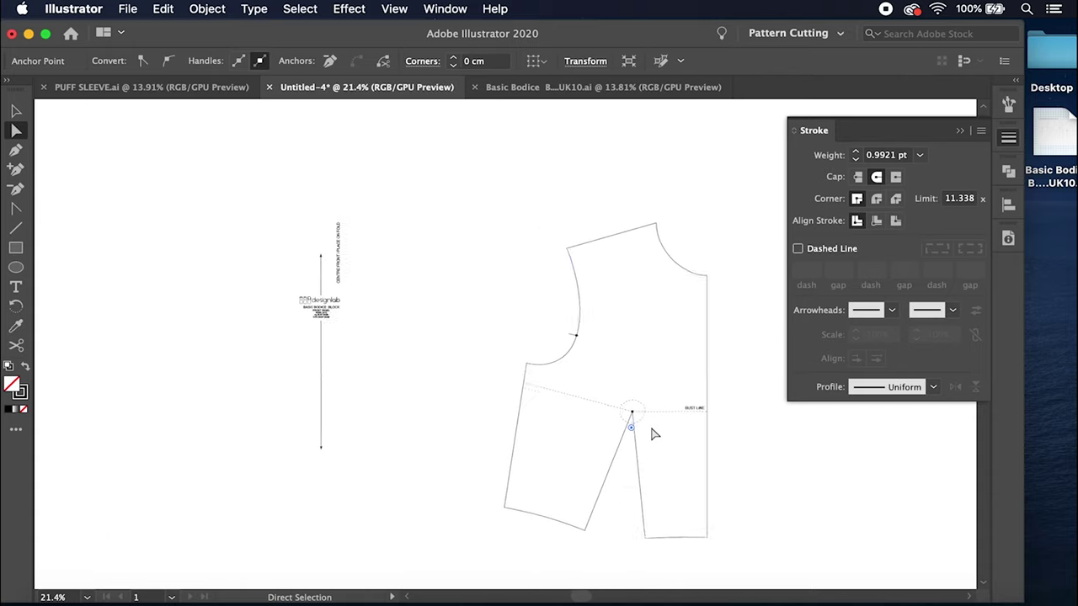
{"action": "scroll", "coordinate": [655, 435], "scroll_direction": "up", "scroll_amount": 4}
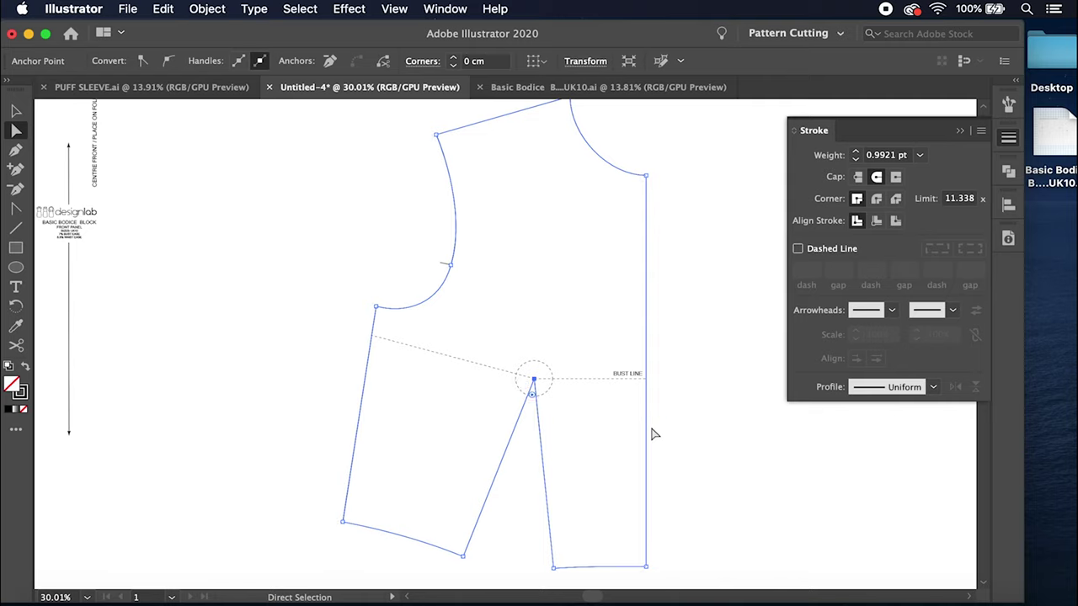
{"action": "scroll", "coordinate": [655, 434], "scroll_direction": "down", "scroll_amount": 1}
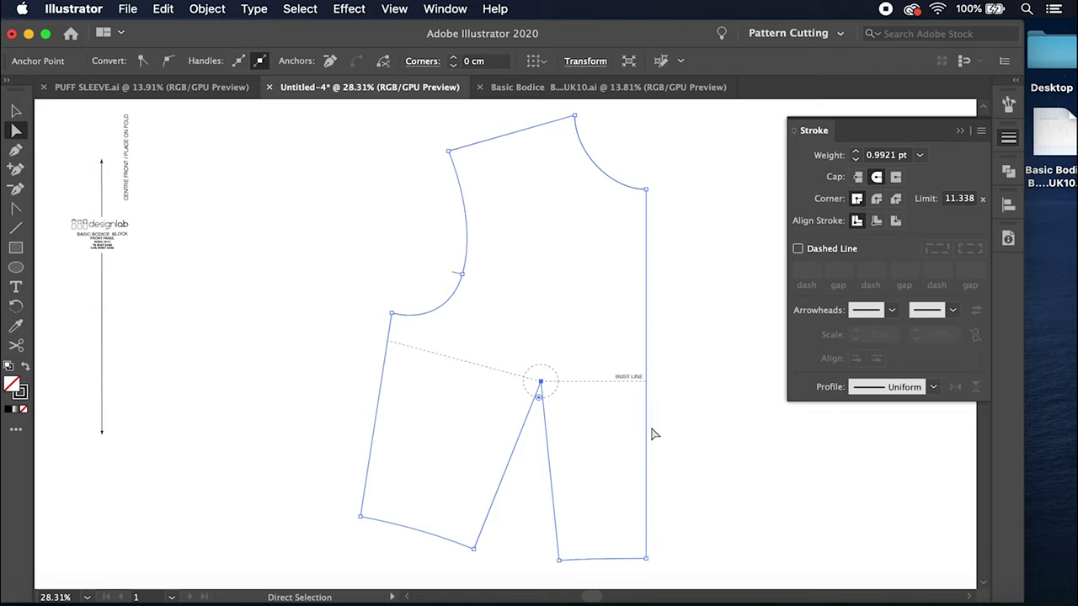
{"action": "left_click", "coordinate": [15, 113]}
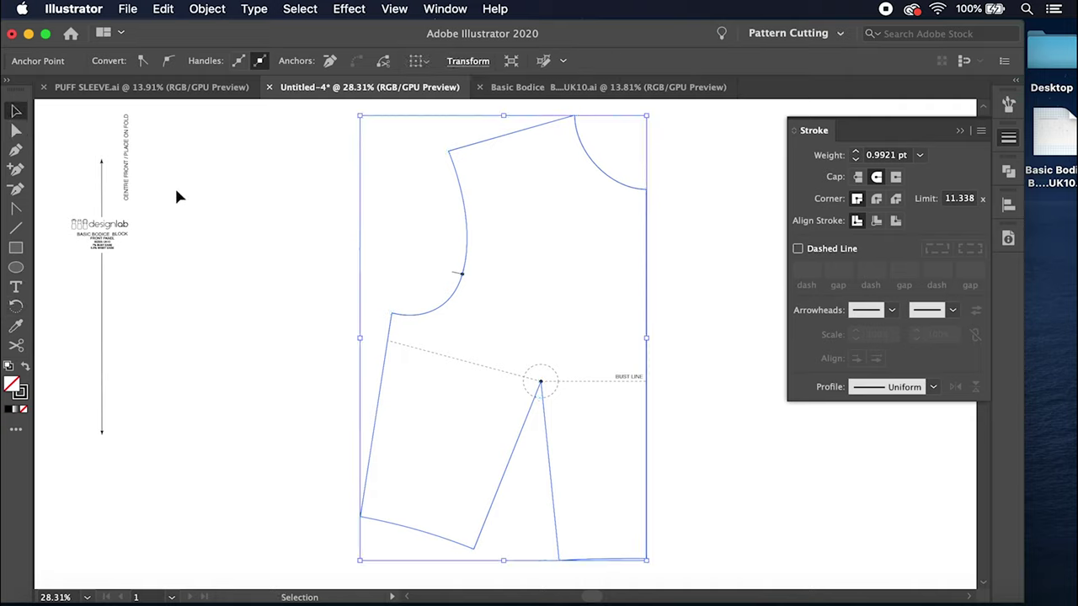
{"action": "left_click", "coordinate": [212, 220]}
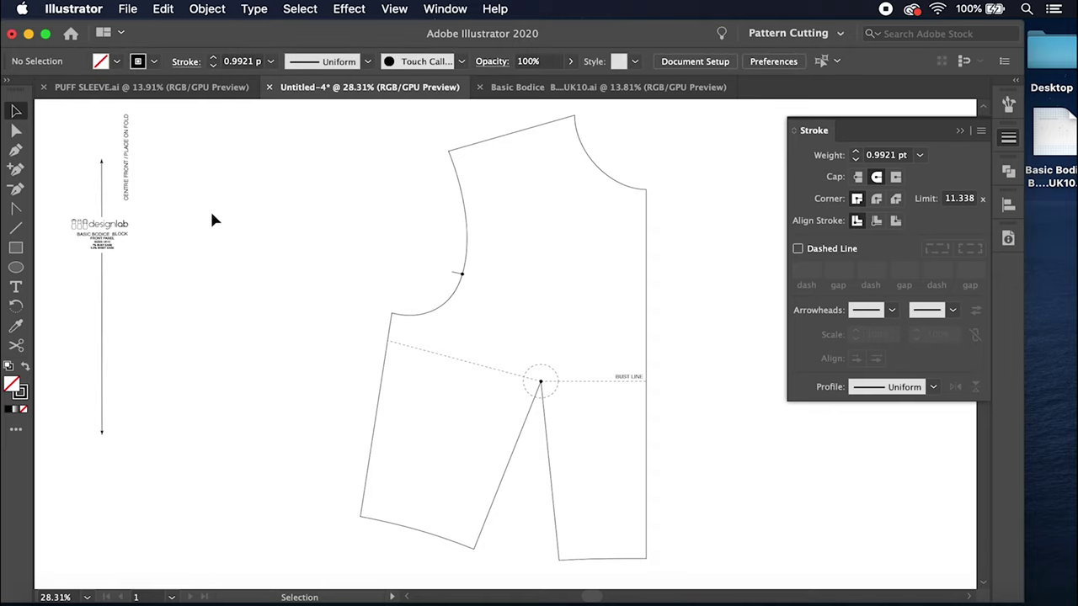
{"action": "left_click", "coordinate": [16, 271]}
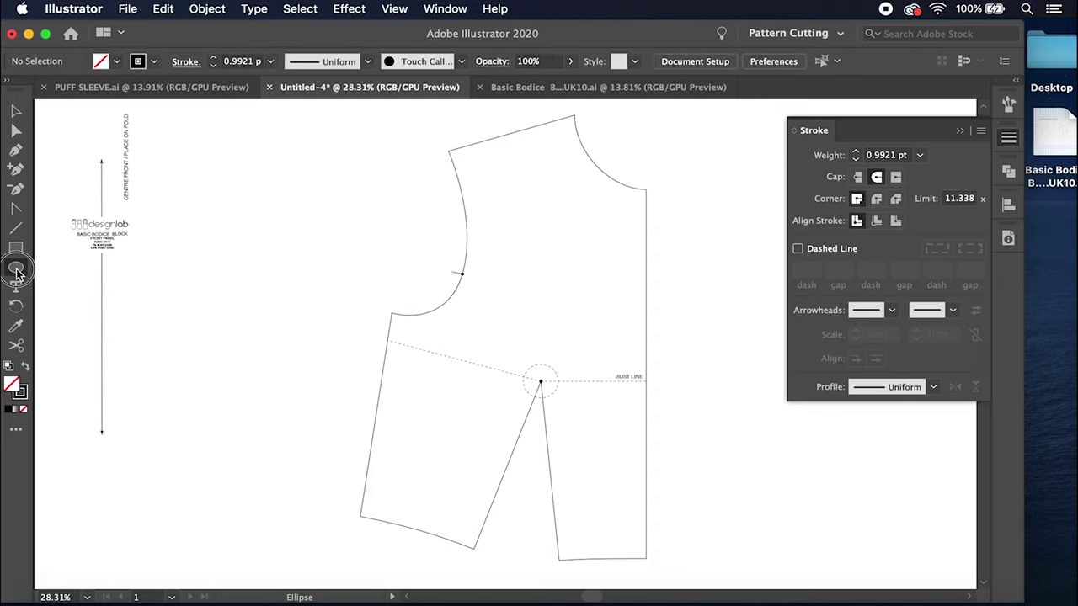
Step: Draw a small 1.3 cm circle centred on the shoulder-armhole corner point
{"action": "scroll", "coordinate": [456, 176], "scroll_direction": "up", "scroll_amount": 3}
{"action": "scroll", "coordinate": [456, 176], "scroll_direction": "up", "scroll_amount": 3}
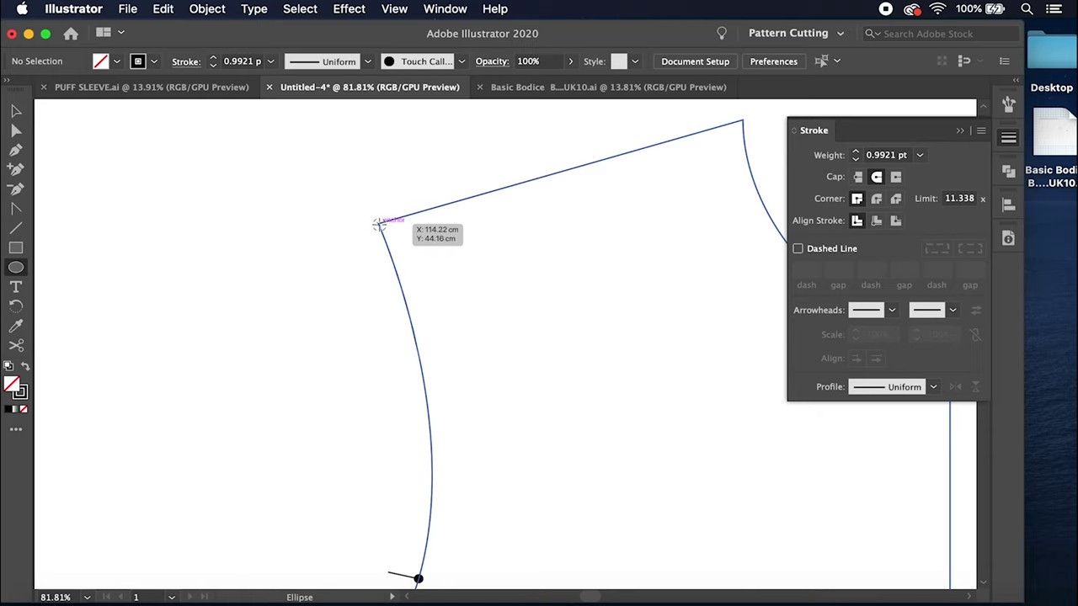
{"action": "left_click_drag", "start_coordinate": [379, 222], "coordinate": [386, 204]}
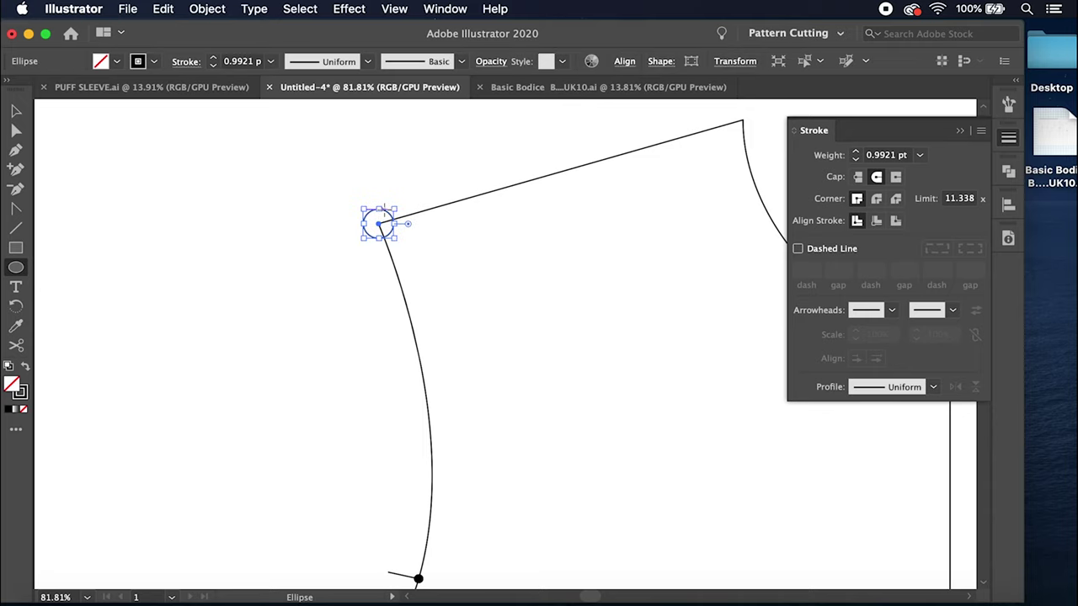
{"action": "left_click", "coordinate": [15, 112]}
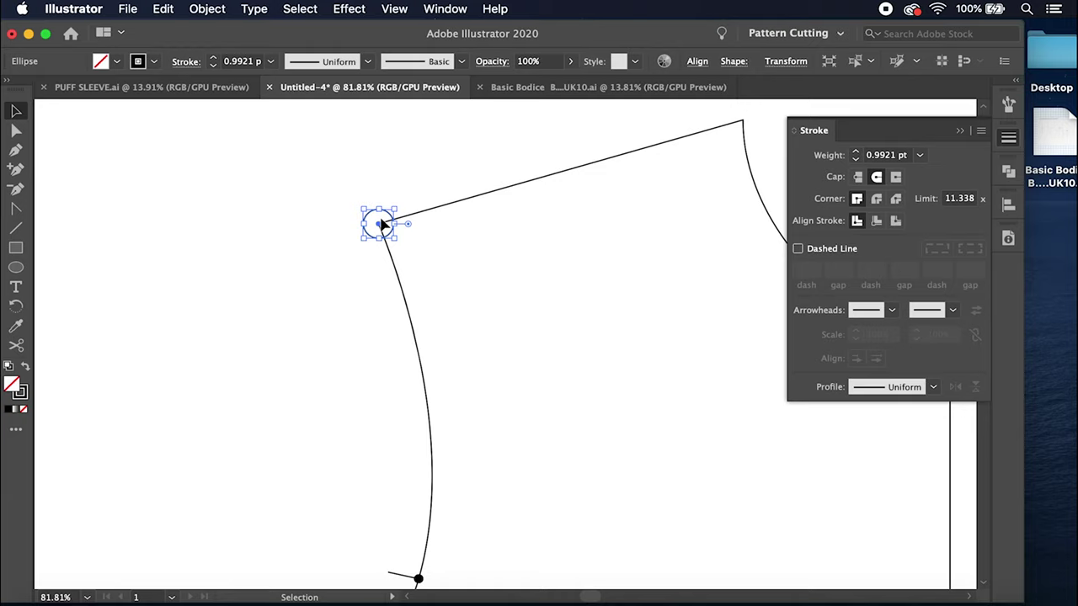
Step: Make a copy of the shoulder-point circle moved 4 cm horizontally and 0 cm vertically
{"action": "key", "text": "Return"}
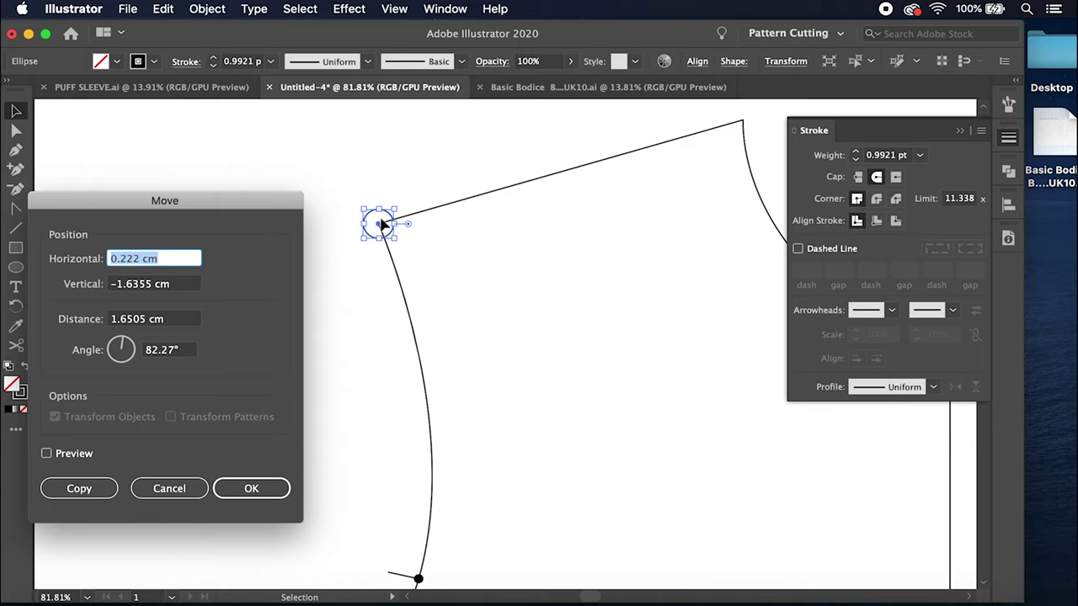
{"action": "type", "text": "4"}
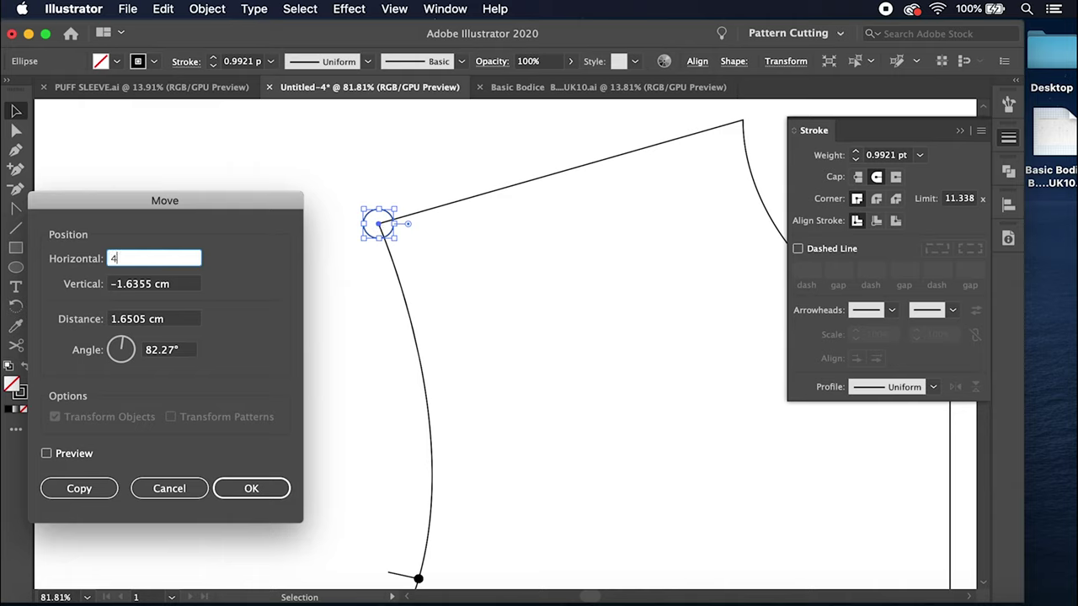
{"action": "left_click", "coordinate": [148, 285]}
{"action": "triple_click", "coordinate": [147, 284]}
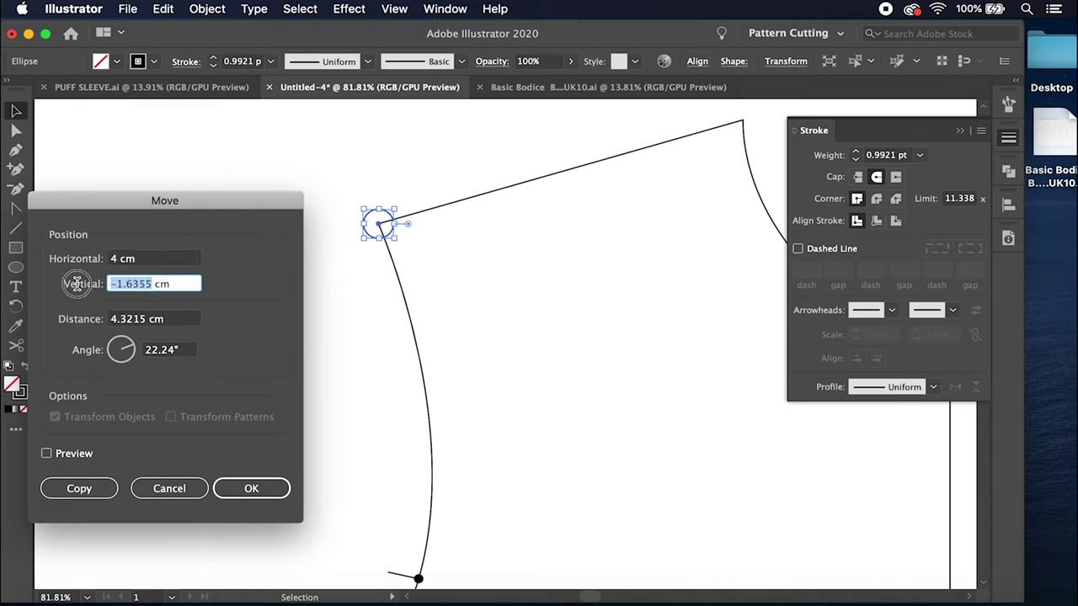
{"action": "type", "text": "0"}
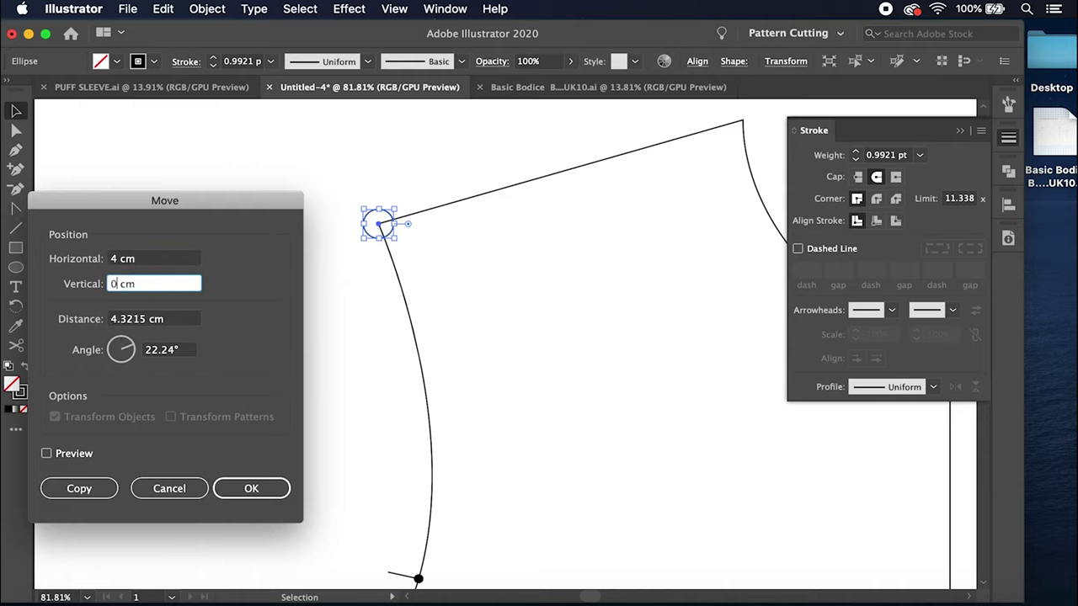
{"action": "left_click", "coordinate": [93, 492]}
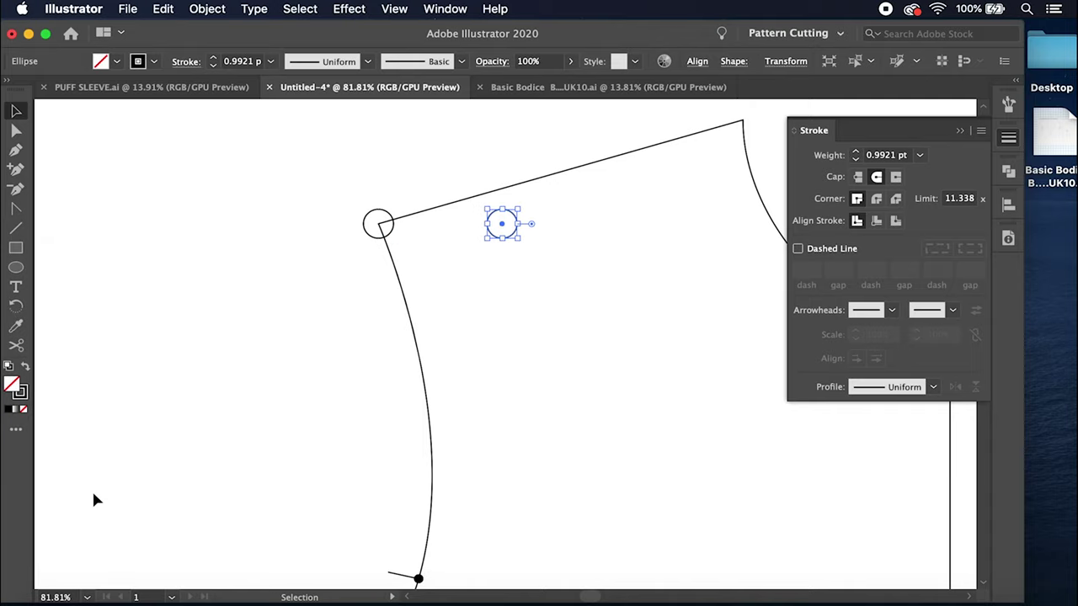
Step: Rotate the copied circle about the shoulder point until it sits on the sloping shoulder line
{"action": "left_click", "coordinate": [21, 308]}
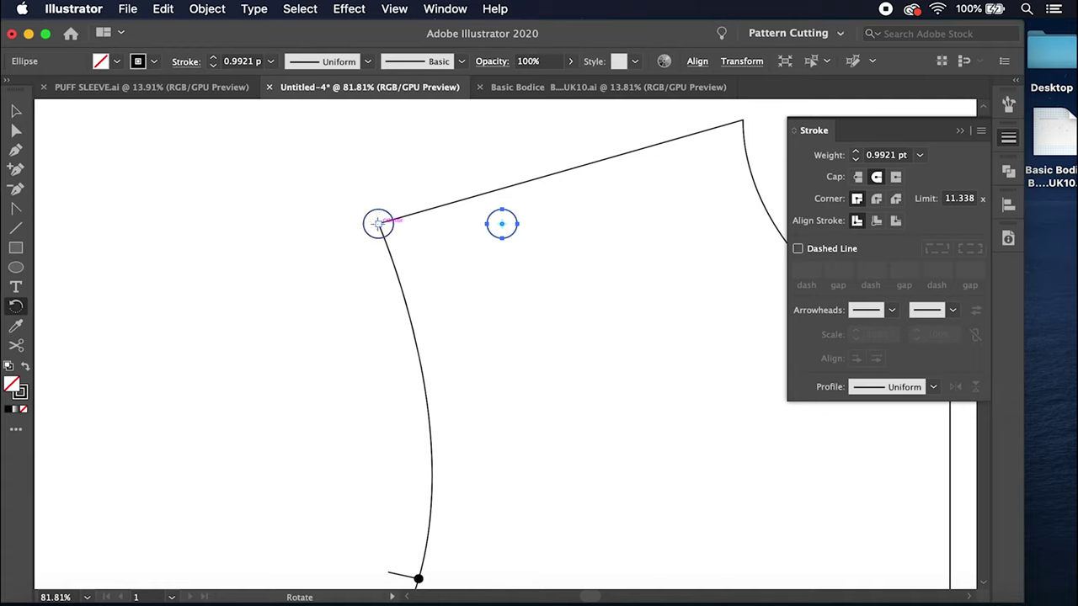
{"action": "left_click", "coordinate": [378, 223]}
{"action": "left_click_drag", "start_coordinate": [501, 223], "coordinate": [505, 232]}
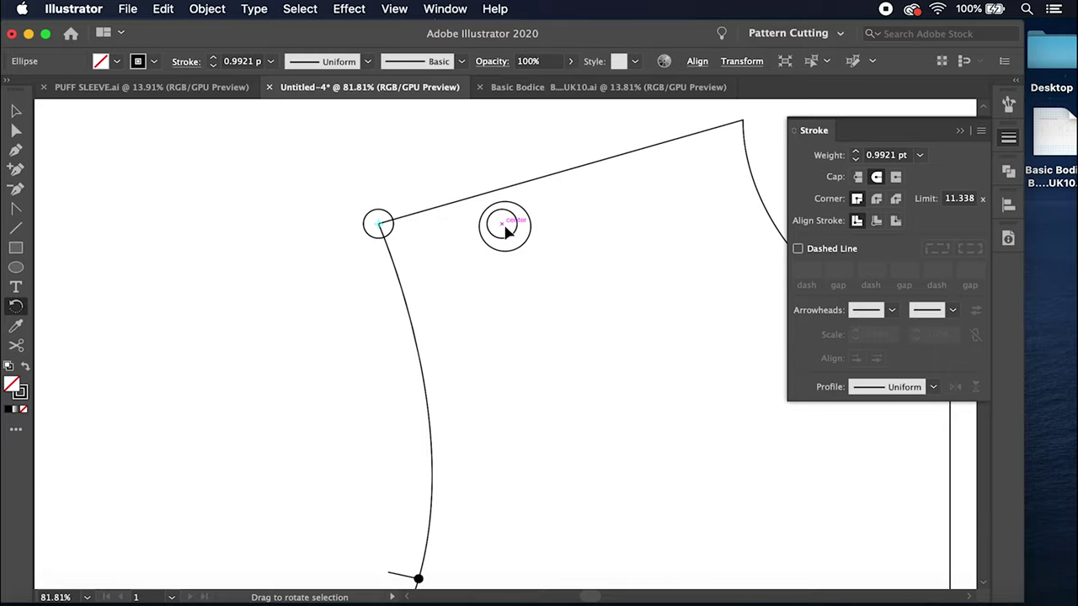
{"action": "left_click_drag", "start_coordinate": [506, 232], "coordinate": [466, 206]}
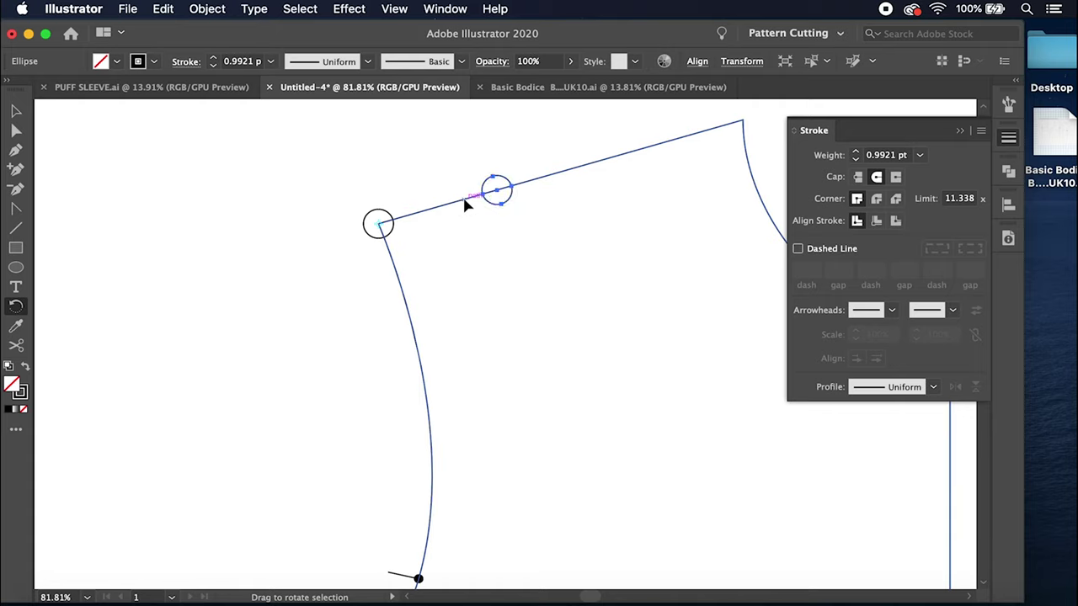
{"action": "left_click", "coordinate": [16, 111]}
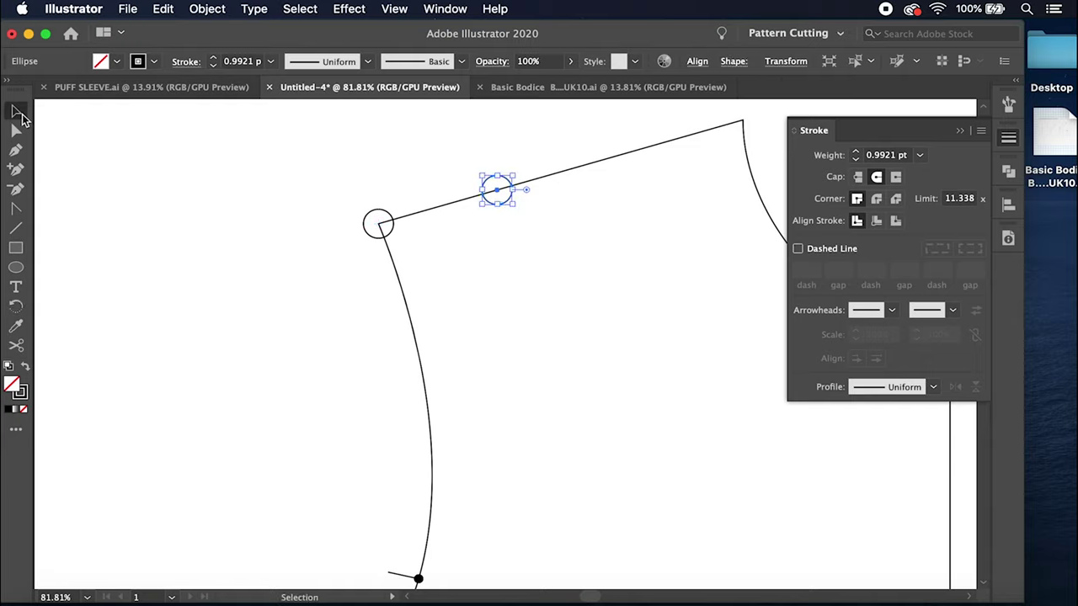
{"action": "left_click", "coordinate": [167, 211]}
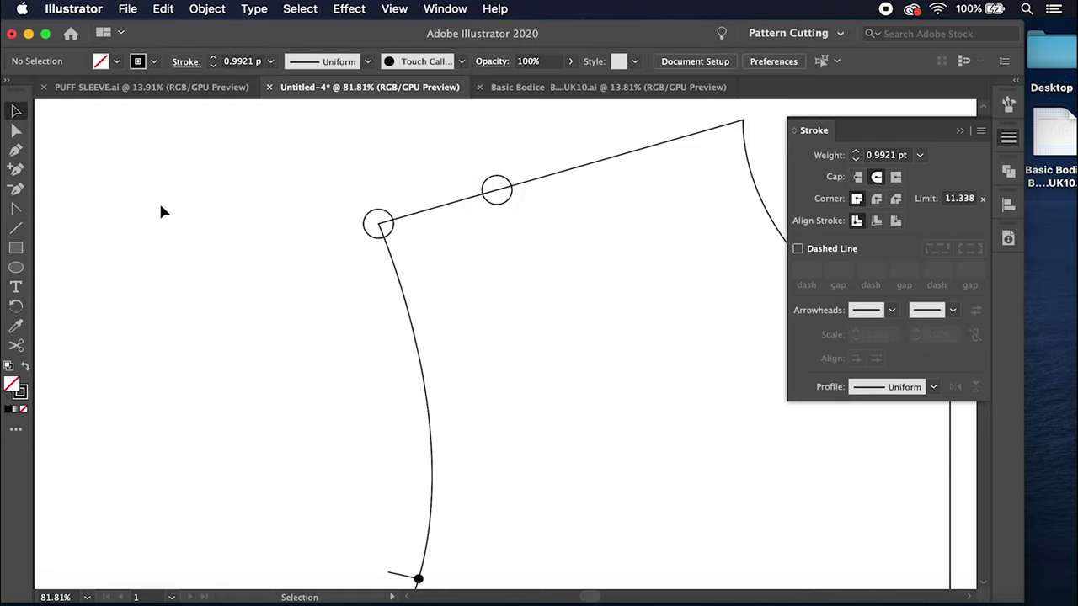
{"action": "left_click", "coordinate": [13, 153]}
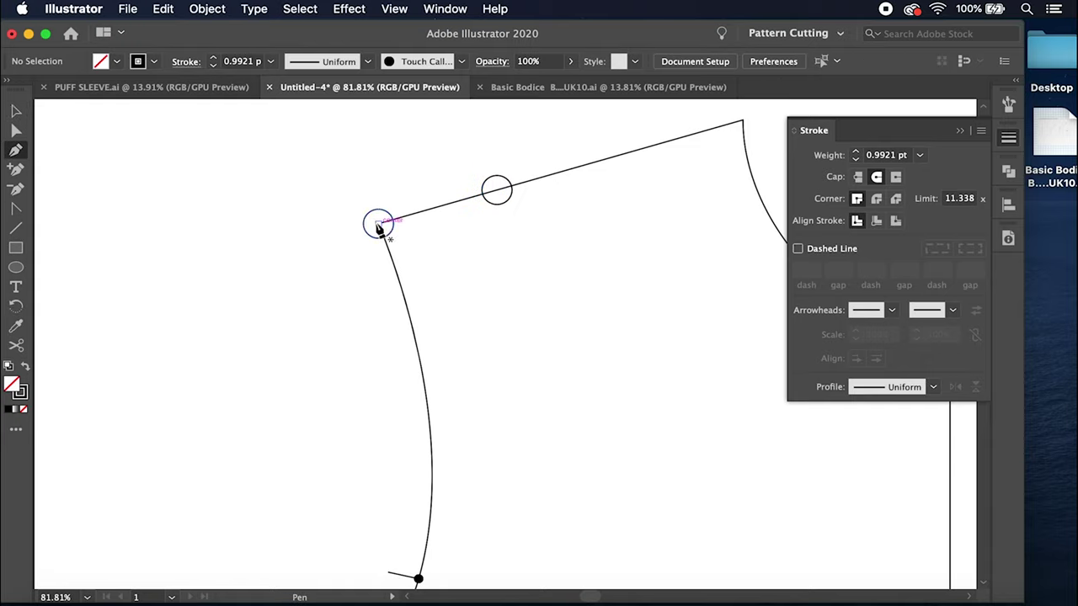
{"action": "left_click_drag", "start_coordinate": [380, 226], "coordinate": [500, 195]}
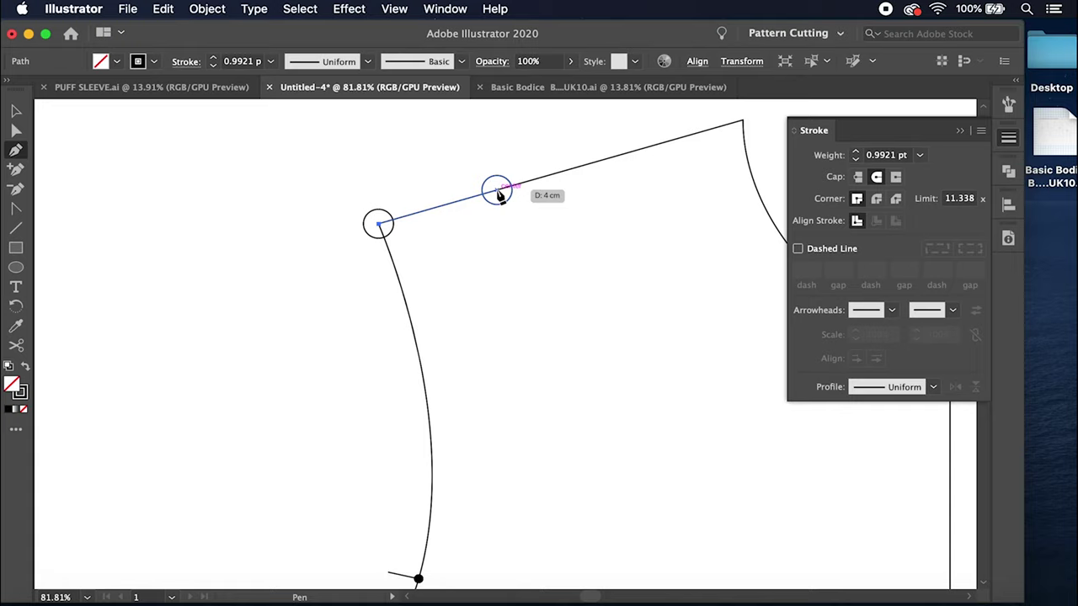
{"action": "left_click_drag", "start_coordinate": [500, 195], "coordinate": [501, 195]}
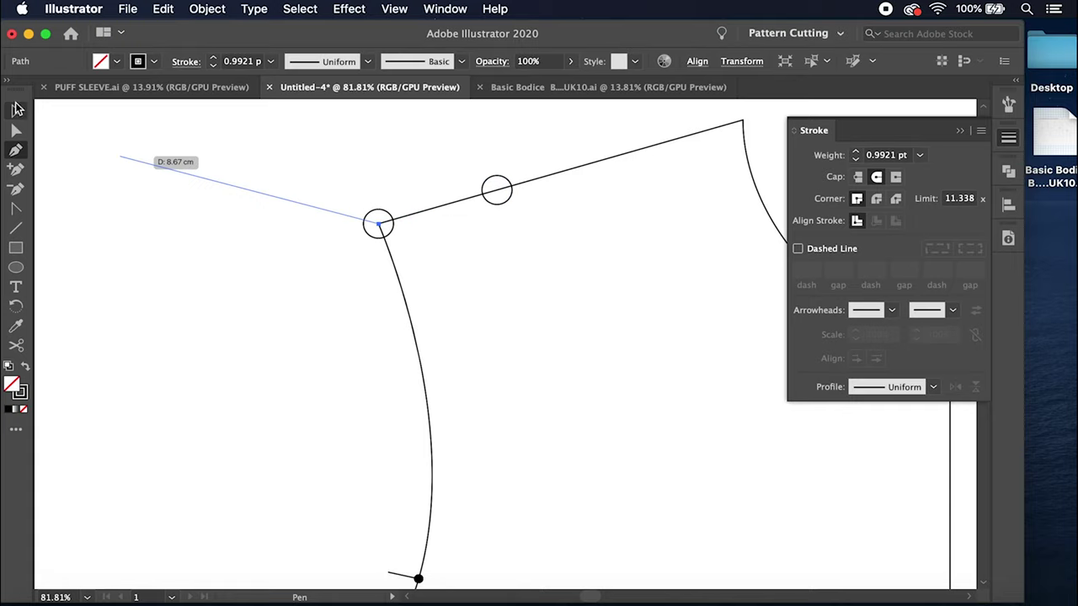
{"action": "left_click", "coordinate": [18, 113]}
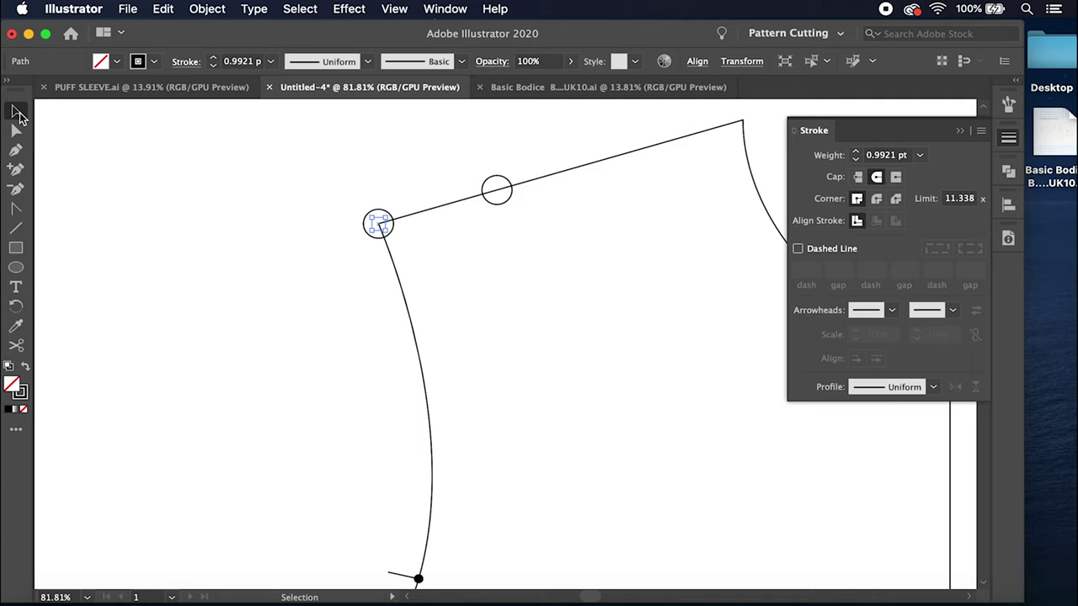
{"action": "left_click", "coordinate": [242, 260]}
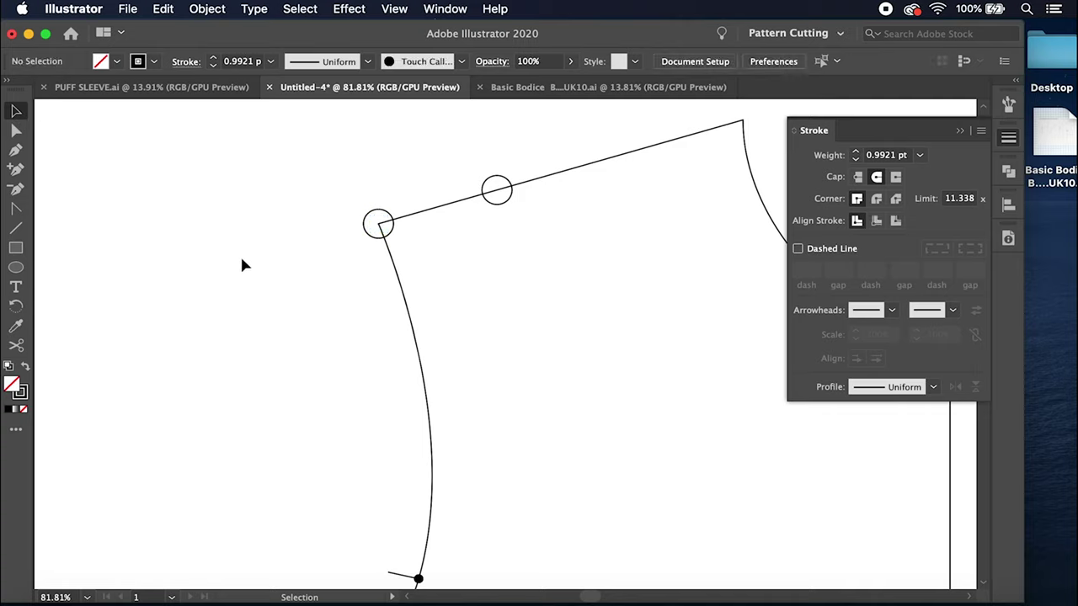
{"action": "scroll", "coordinate": [435, 282], "scroll_direction": "down", "scroll_amount": 5}
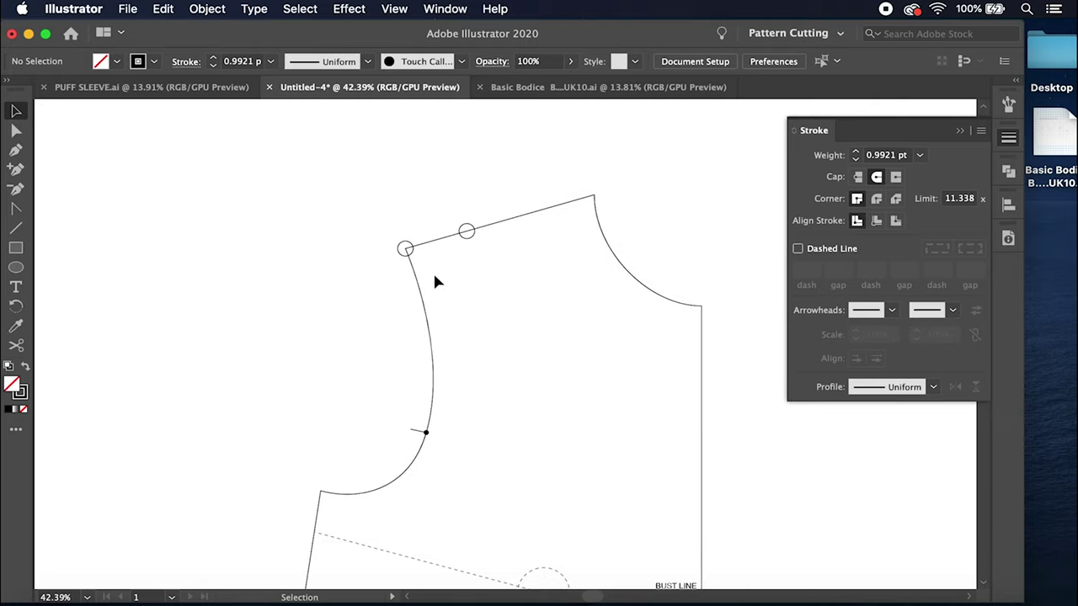
{"action": "scroll", "coordinate": [435, 282], "scroll_direction": "down", "scroll_amount": 3}
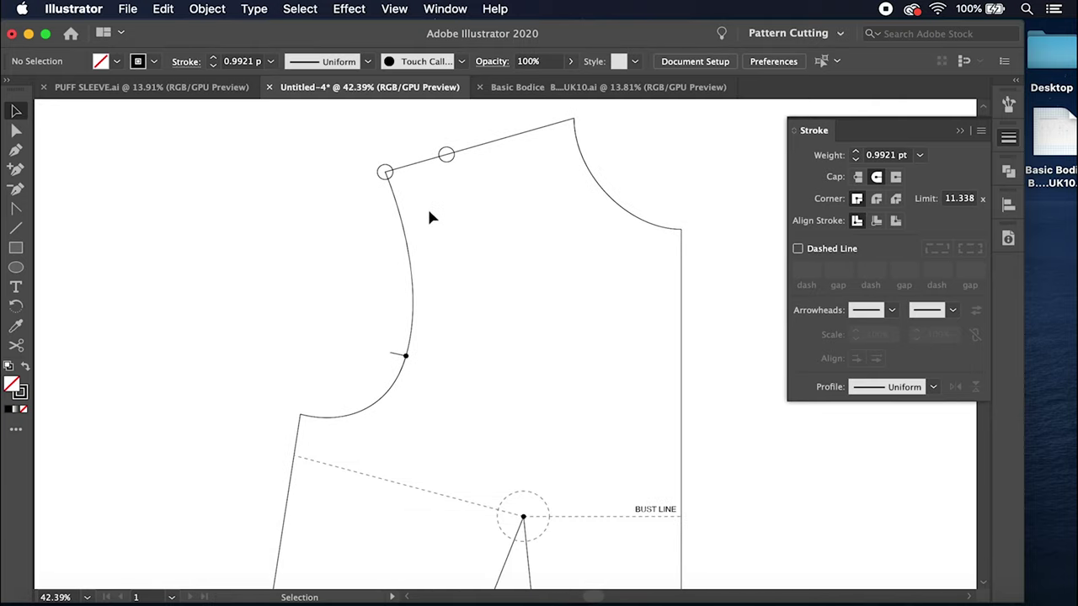
Step: Cut the bodice outline with Scissors at the inner shoulder circle and the bust-line intersection
{"action": "left_click", "coordinate": [407, 238]}
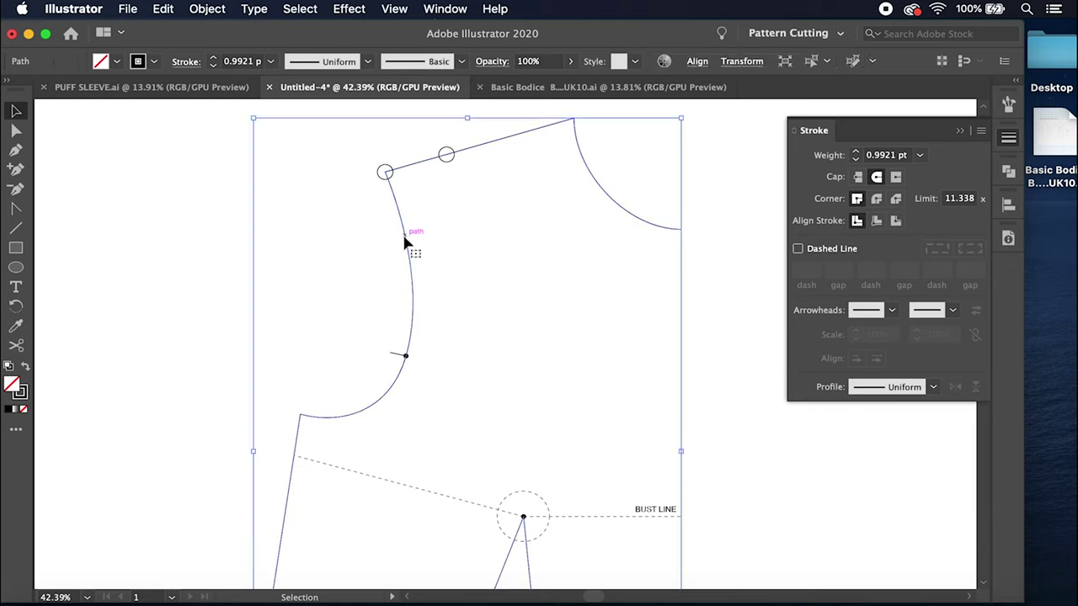
{"action": "left_click", "coordinate": [19, 347]}
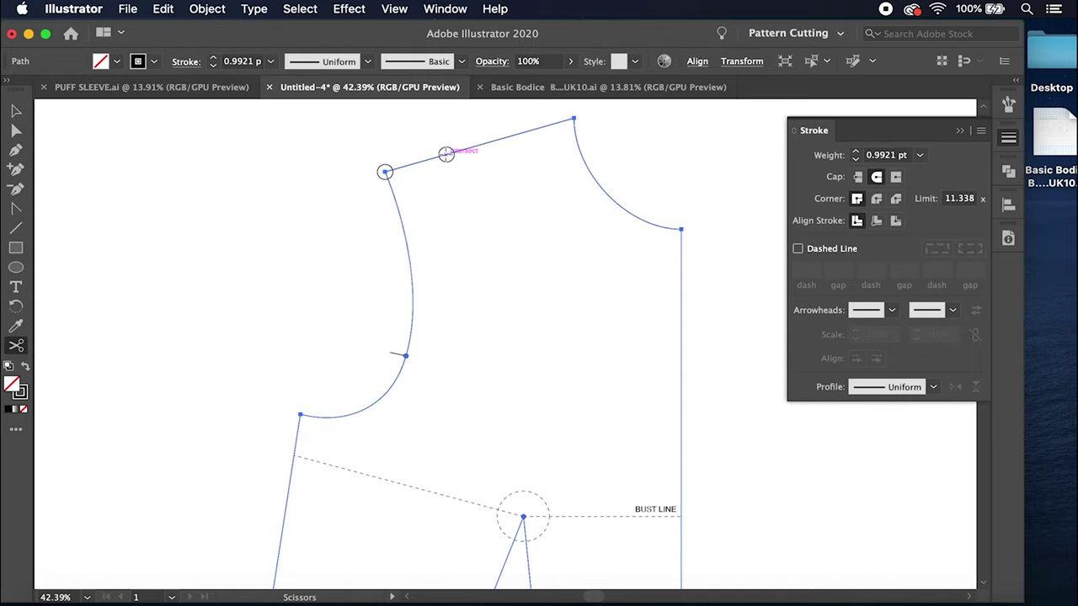
{"action": "left_click", "coordinate": [446, 154]}
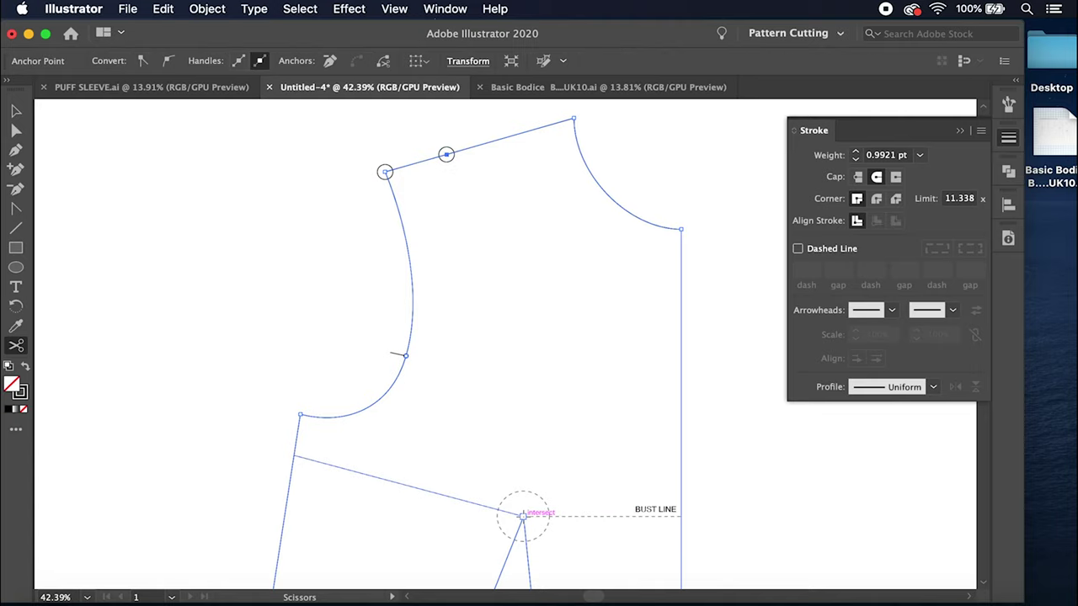
{"action": "scroll", "coordinate": [523, 514], "scroll_direction": "up", "scroll_amount": 5}
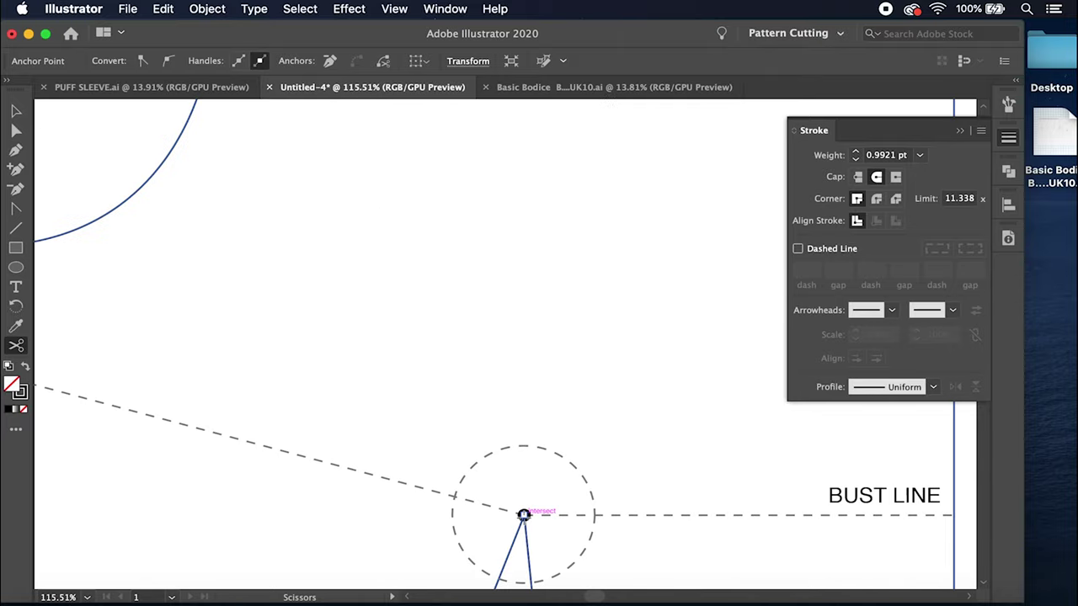
{"action": "left_click", "coordinate": [523, 514]}
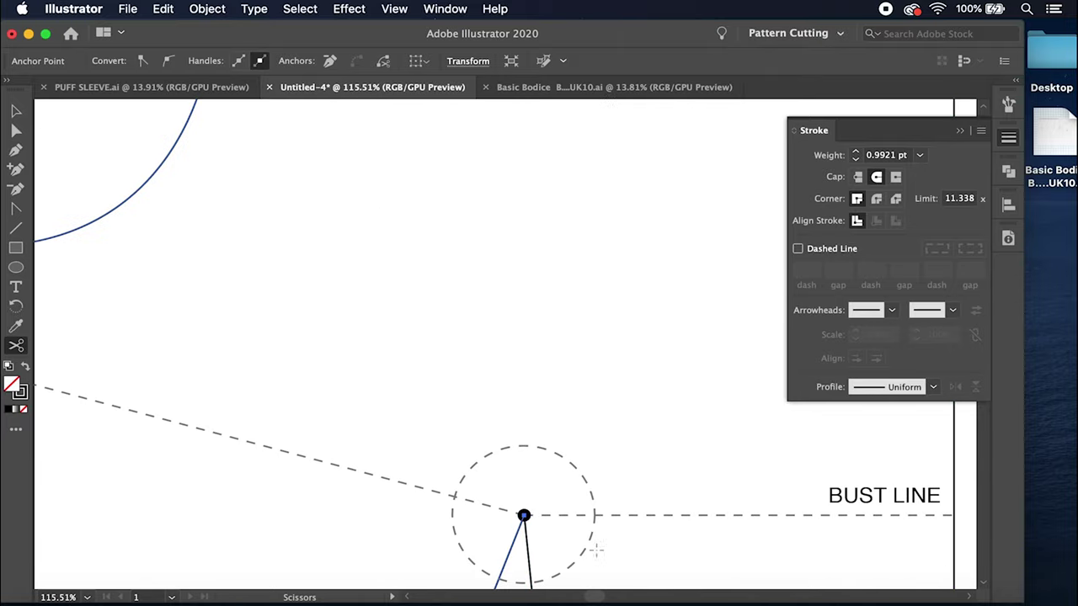
{"action": "scroll", "coordinate": [500, 442], "scroll_direction": "down", "scroll_amount": 8}
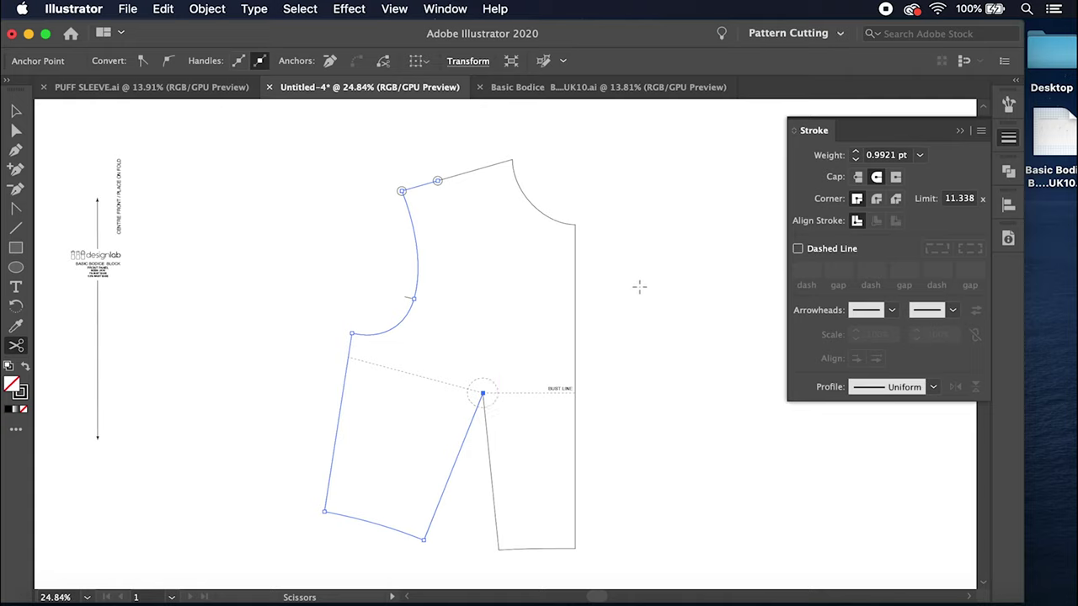
{"action": "left_click", "coordinate": [16, 110]}
{"action": "left_click", "coordinate": [421, 260]}
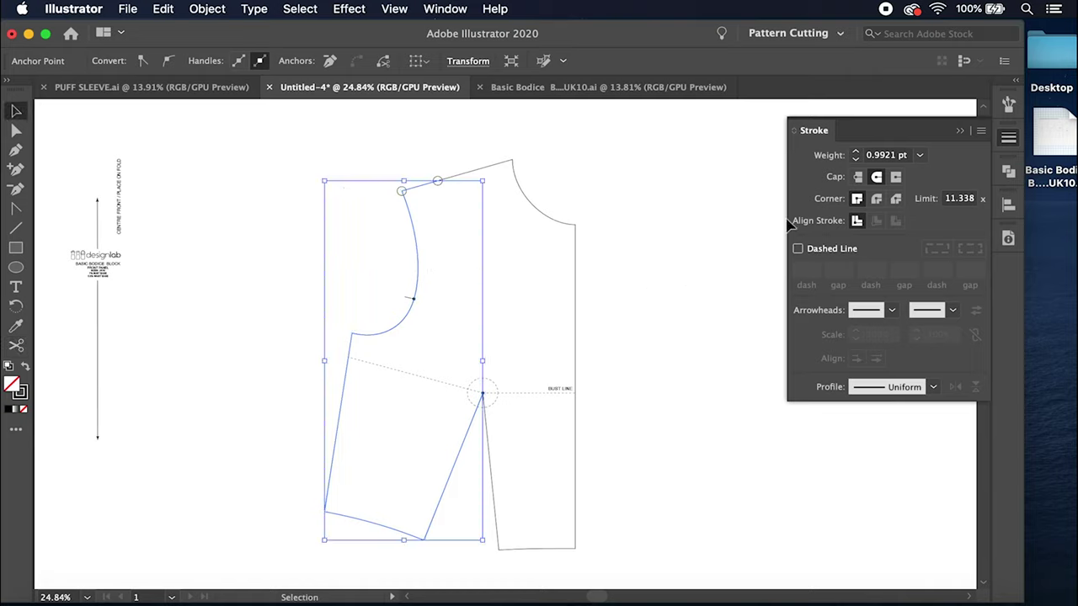
Step: Apply Pathfinder Unite to the armhole-side piece and the centre-front panel, making each one path
{"action": "left_click", "coordinate": [1010, 173]}
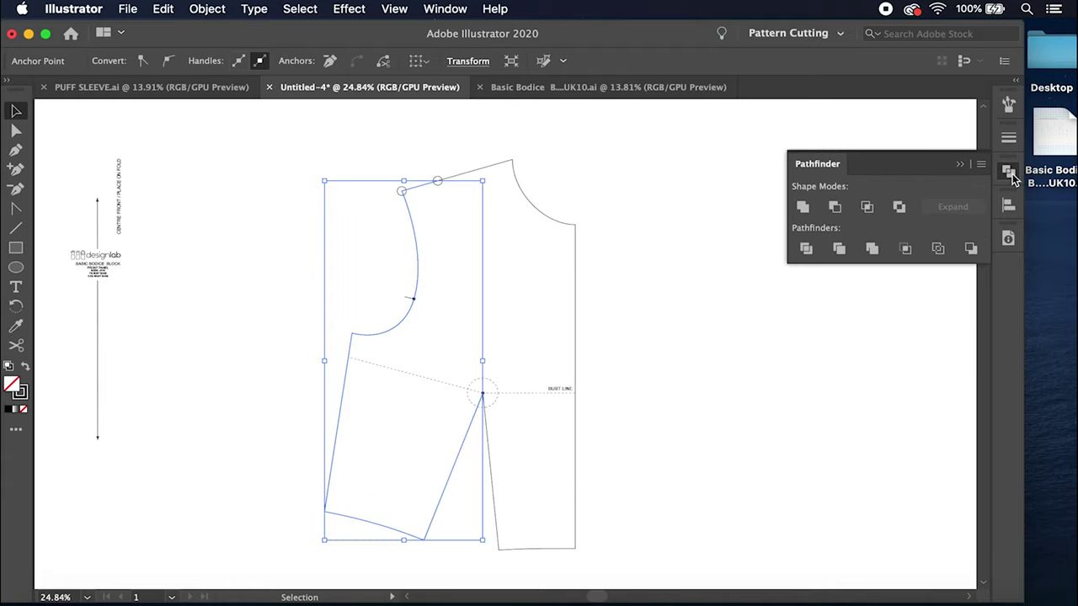
{"action": "left_click", "coordinate": [805, 208]}
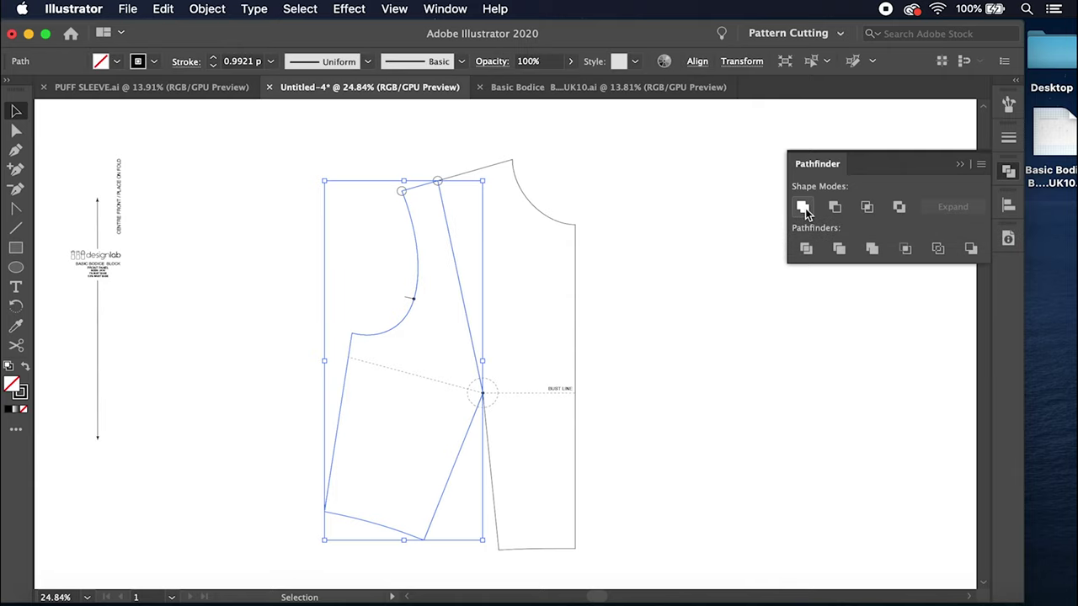
{"action": "left_click", "coordinate": [577, 266]}
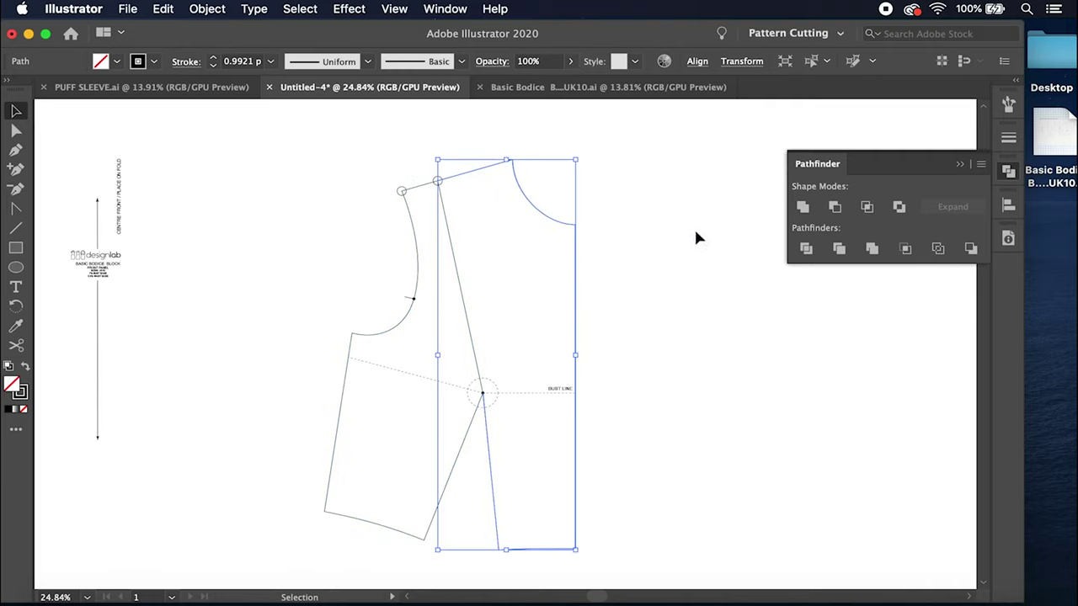
{"action": "left_click", "coordinate": [805, 211]}
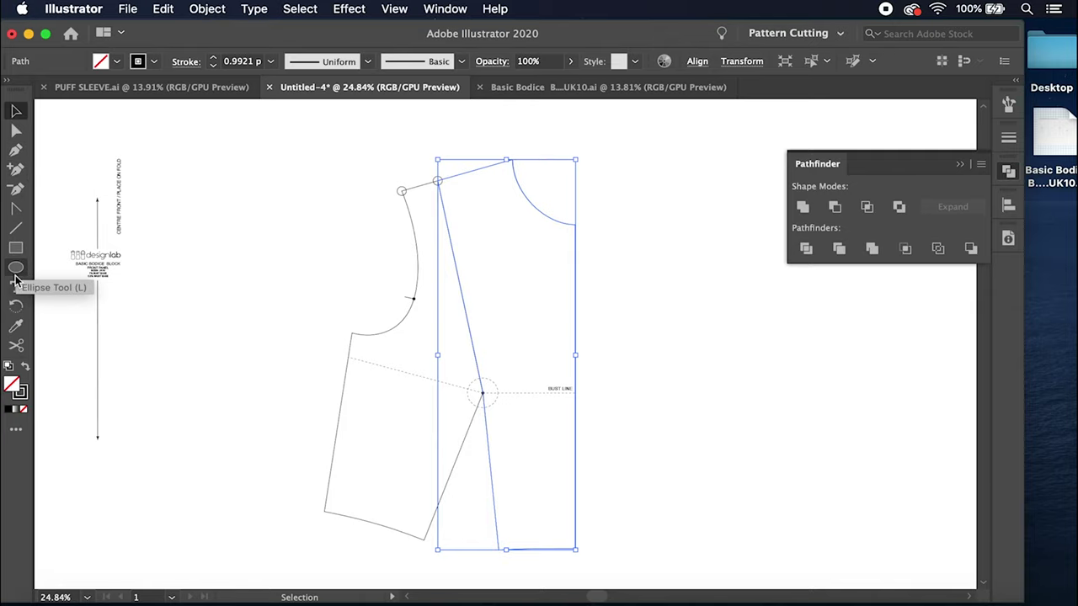
Step: Draw a small circle, about 0.93 cm wide, at the bust-point intersection
{"action": "scroll", "coordinate": [446, 413], "scroll_direction": "up", "scroll_amount": 5}
{"action": "scroll", "coordinate": [446, 414], "scroll_direction": "up", "scroll_amount": 5}
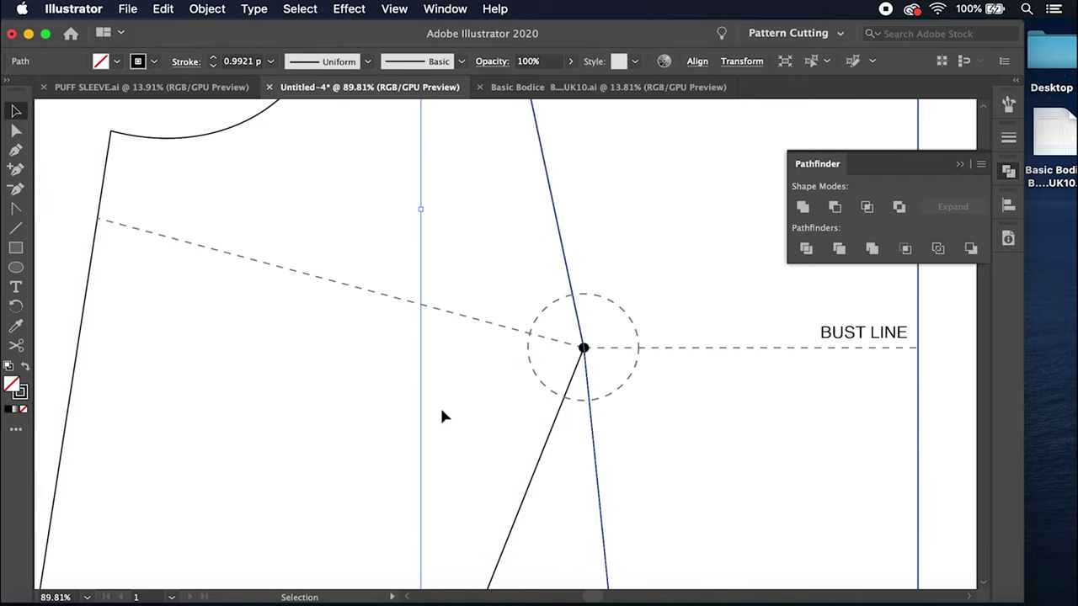
{"action": "scroll", "coordinate": [441, 411], "scroll_direction": "right", "scroll_amount": 2}
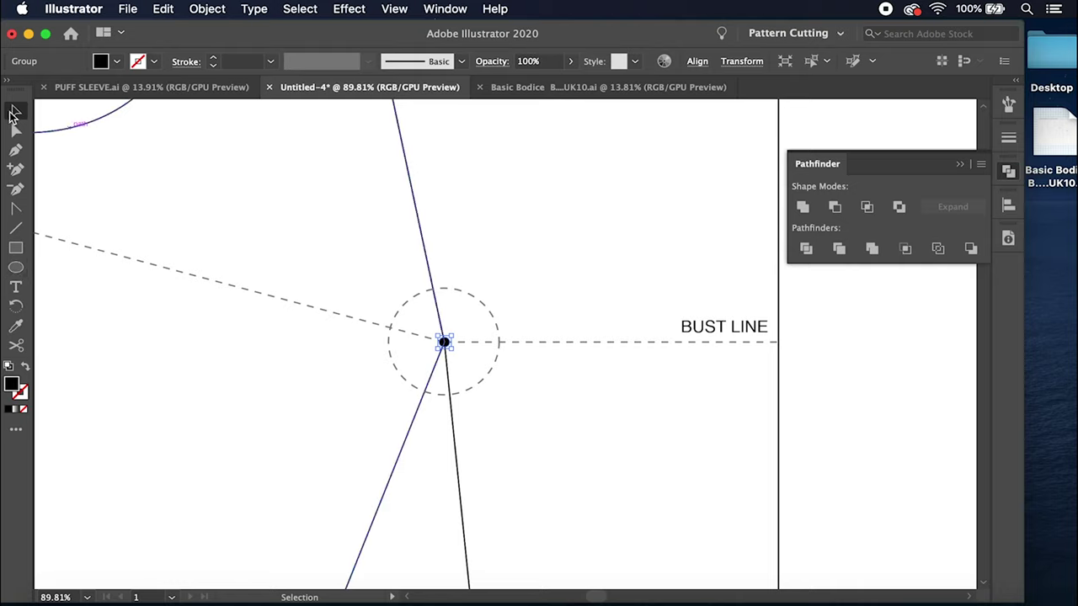
{"action": "left_click", "coordinate": [449, 379]}
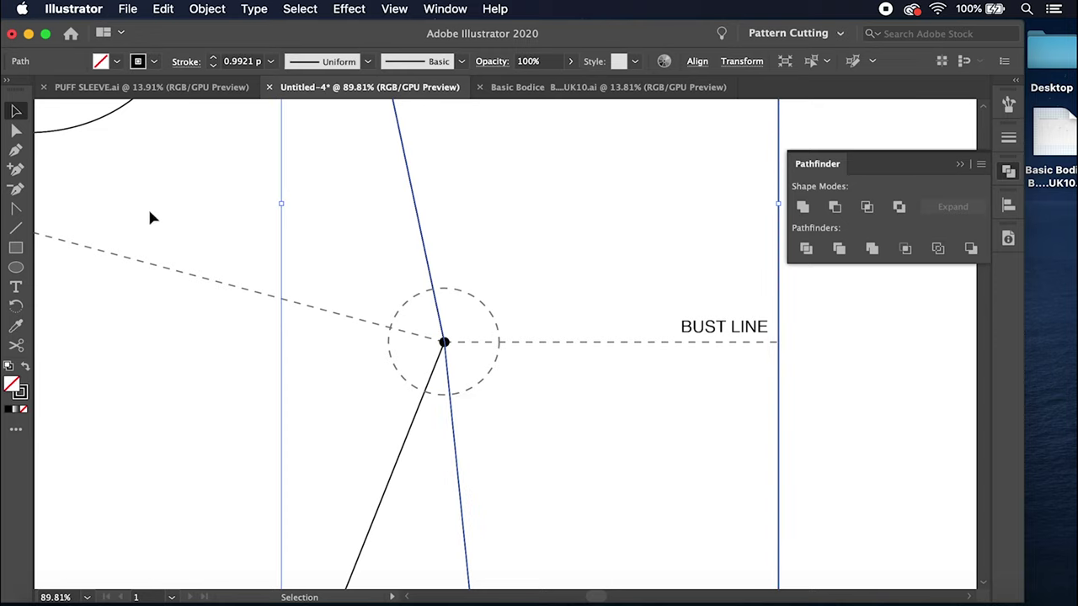
{"action": "left_click", "coordinate": [17, 271]}
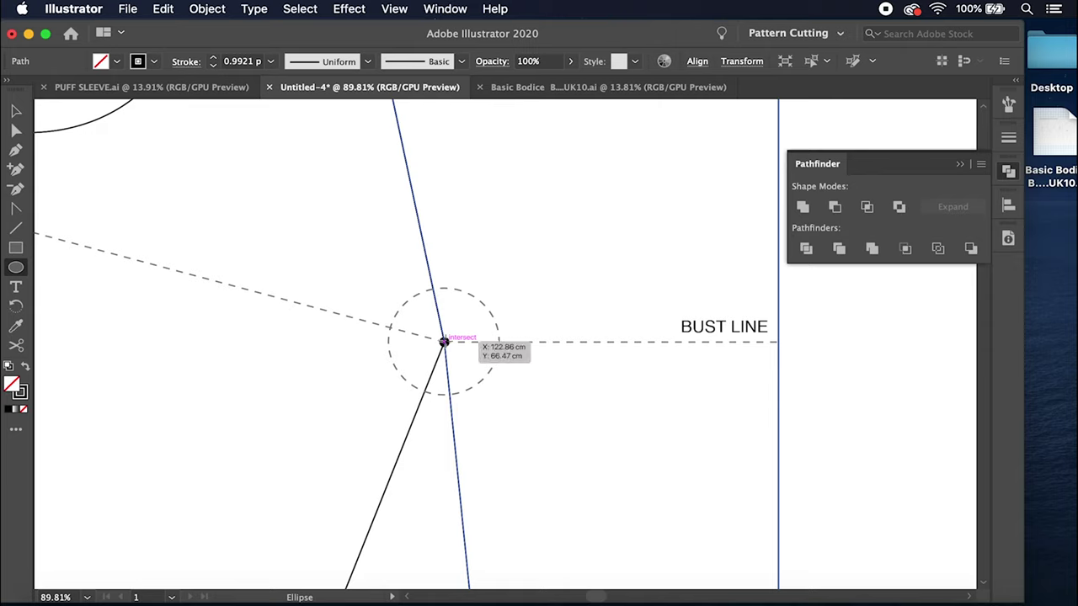
{"action": "left_click_drag", "start_coordinate": [444, 341], "coordinate": [463, 324]}
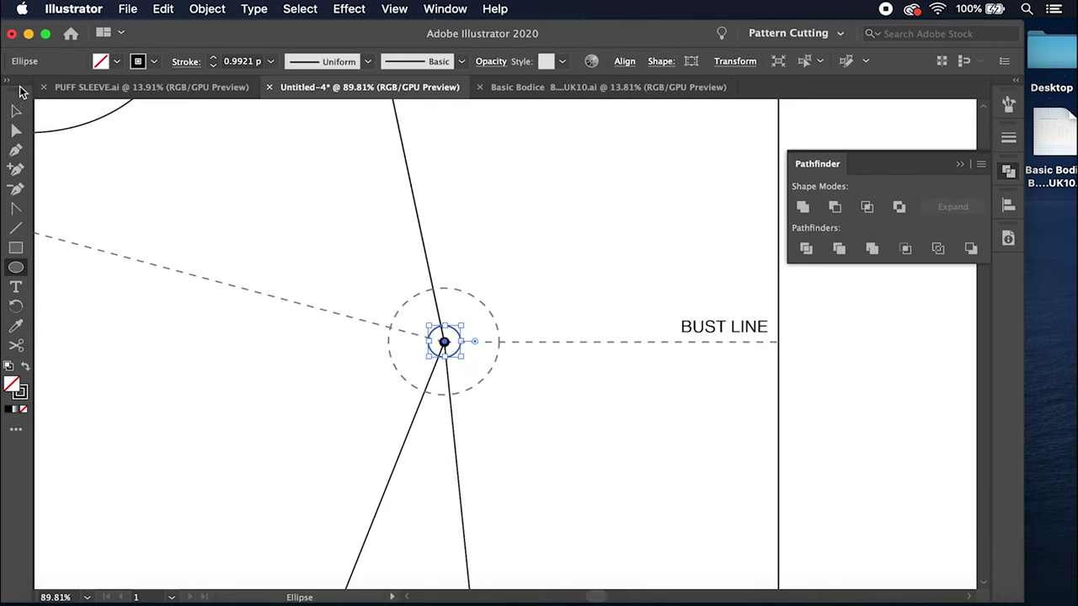
Step: Nudge the new circle onto the bust point and select it together with the black centre dot
{"action": "left_click", "coordinate": [16, 110]}
{"action": "scroll", "coordinate": [324, 299], "scroll_direction": "up", "scroll_amount": 5}
{"action": "scroll", "coordinate": [322, 298], "scroll_direction": "up", "scroll_amount": 3}
{"action": "scroll", "coordinate": [322, 297], "scroll_direction": "right", "scroll_amount": 8}
{"action": "scroll", "coordinate": [323, 297], "scroll_direction": "down", "scroll_amount": 4}
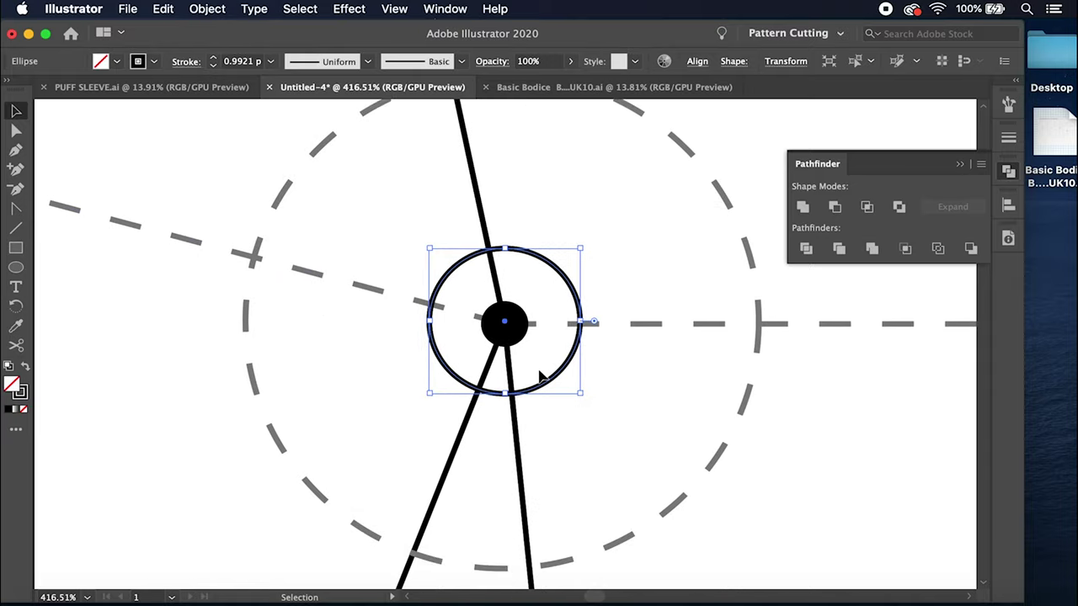
{"action": "left_click_drag", "start_coordinate": [544, 380], "coordinate": [545, 385]}
{"action": "left_click", "coordinate": [527, 323]}
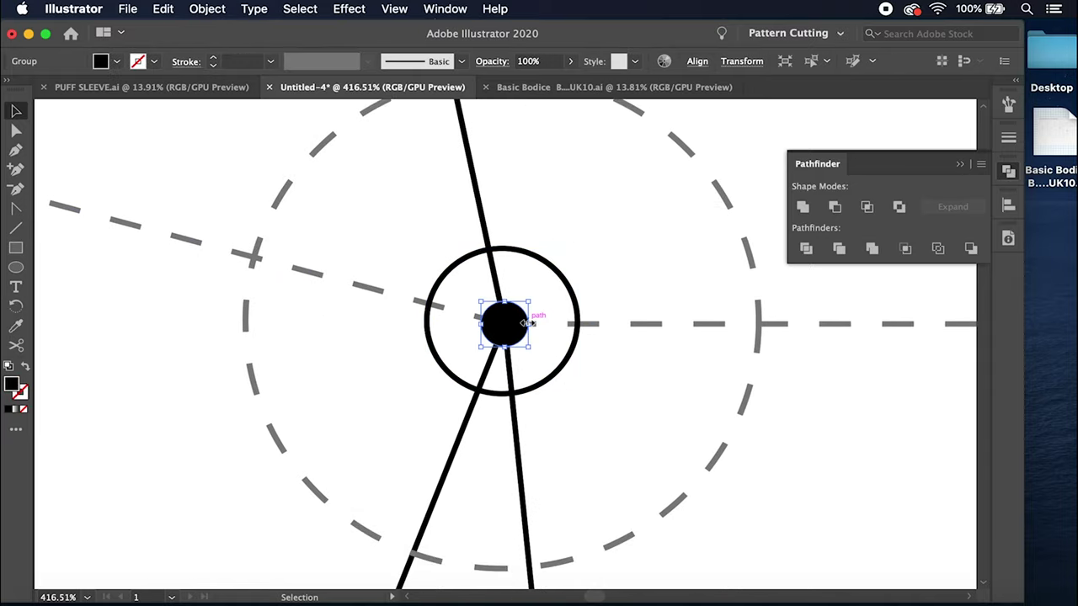
{"action": "left_click_drag", "start_coordinate": [600, 236], "coordinate": [513, 312]}
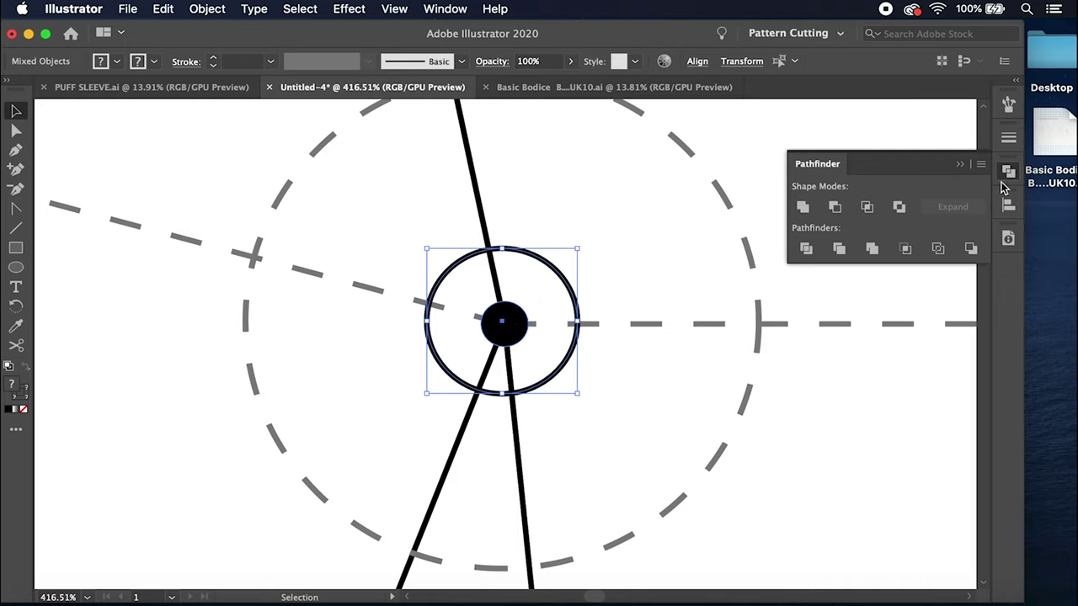
Step: Apply Horizontal Align Center and Vertical Align Center to the circle and dot
{"action": "left_click", "coordinate": [1009, 205]}
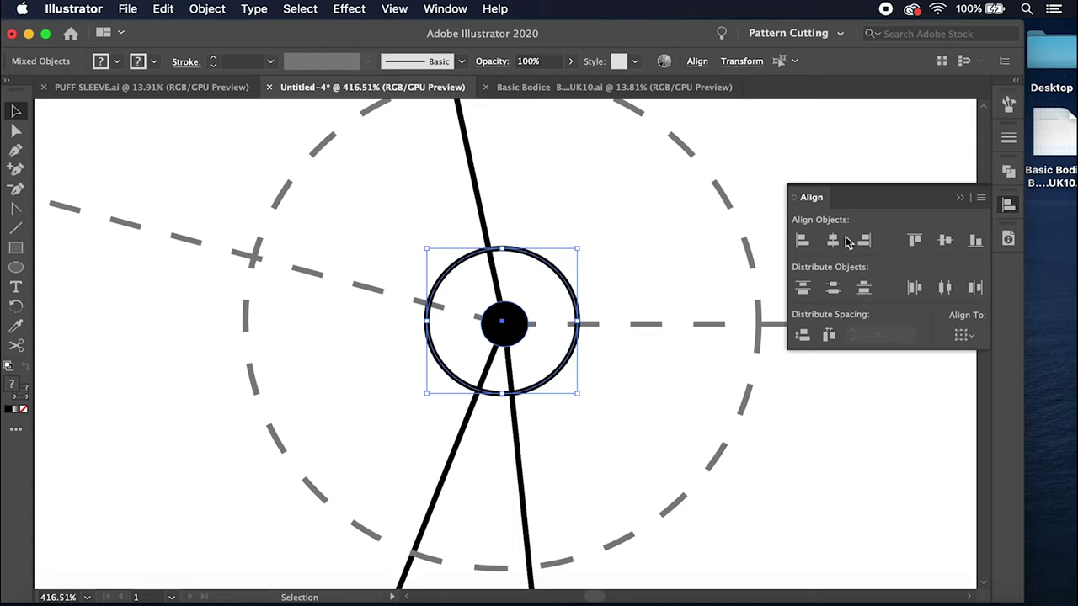
{"action": "left_click", "coordinate": [833, 241]}
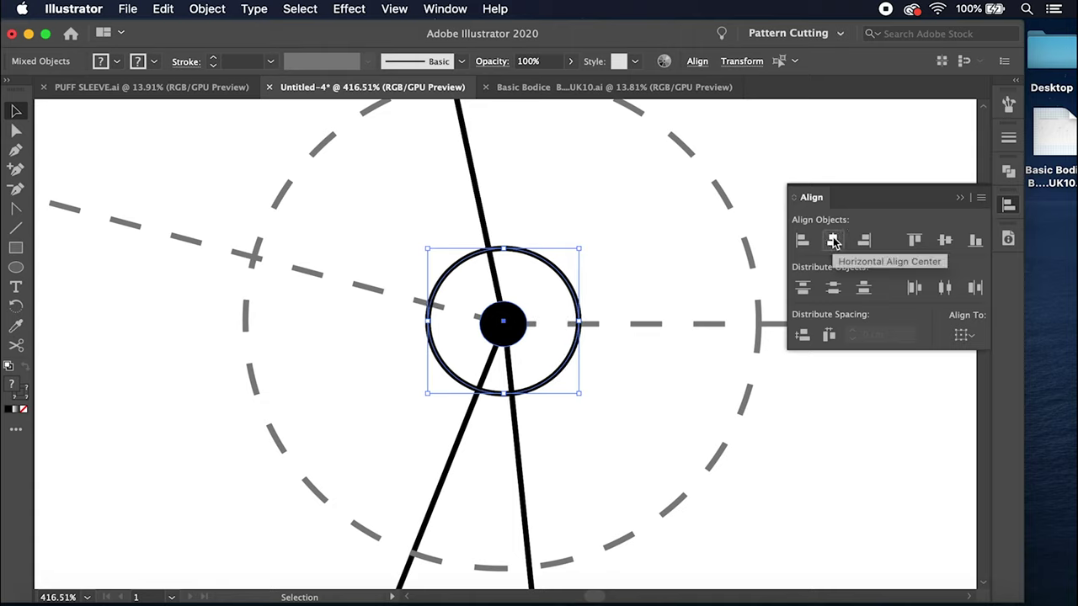
{"action": "left_click", "coordinate": [945, 241]}
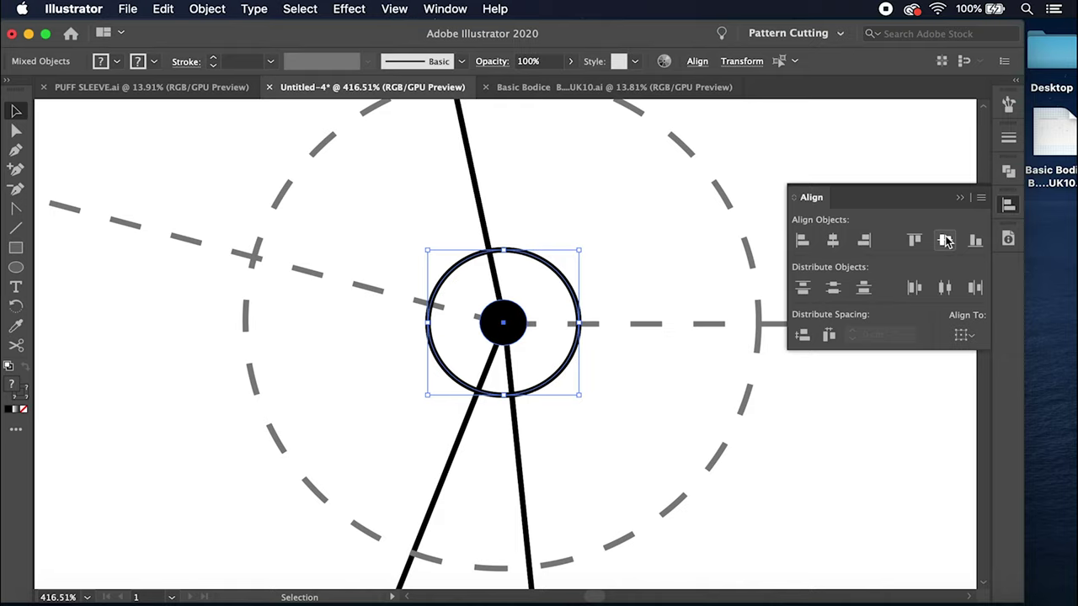
{"action": "left_click", "coordinate": [961, 198]}
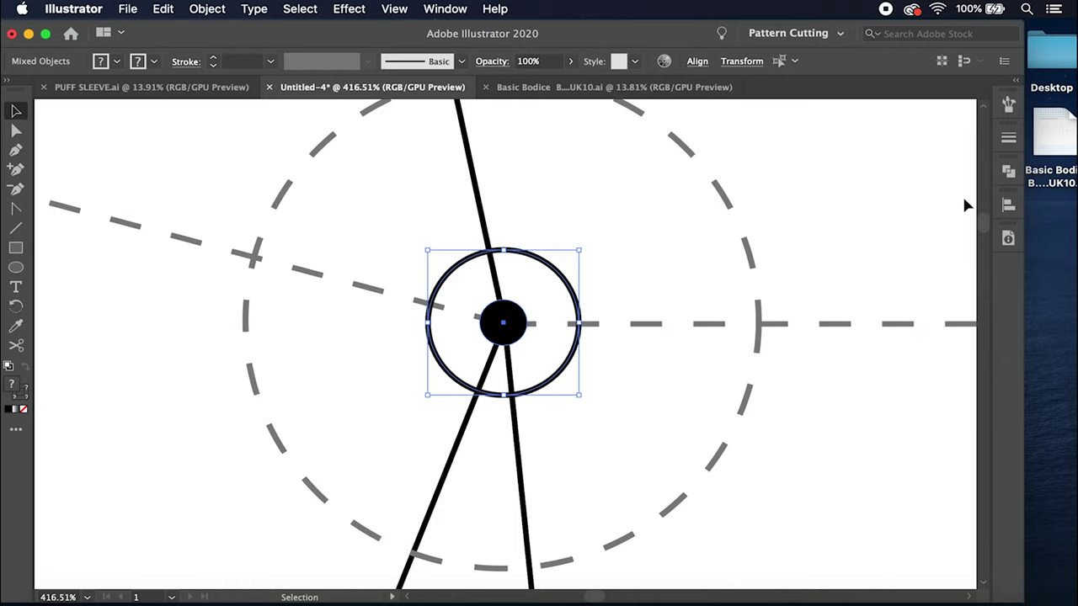
Step: Deselect, reselect the new circle, and zoom out from the bust area
{"action": "left_click", "coordinate": [111, 155]}
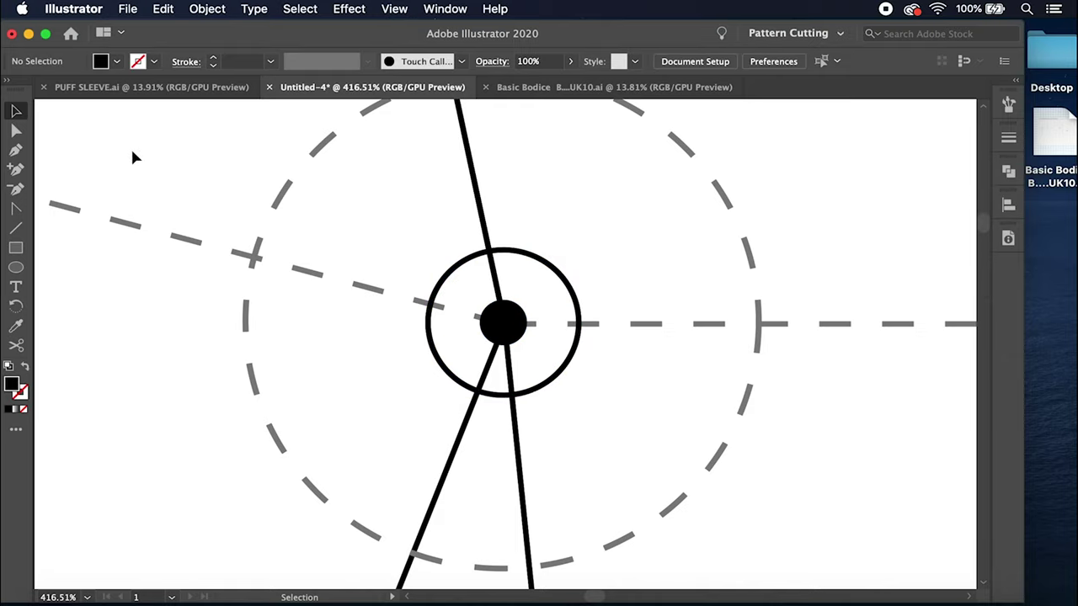
{"action": "left_click", "coordinate": [572, 293]}
{"action": "scroll", "coordinate": [572, 293], "scroll_direction": "down", "scroll_amount": 5}
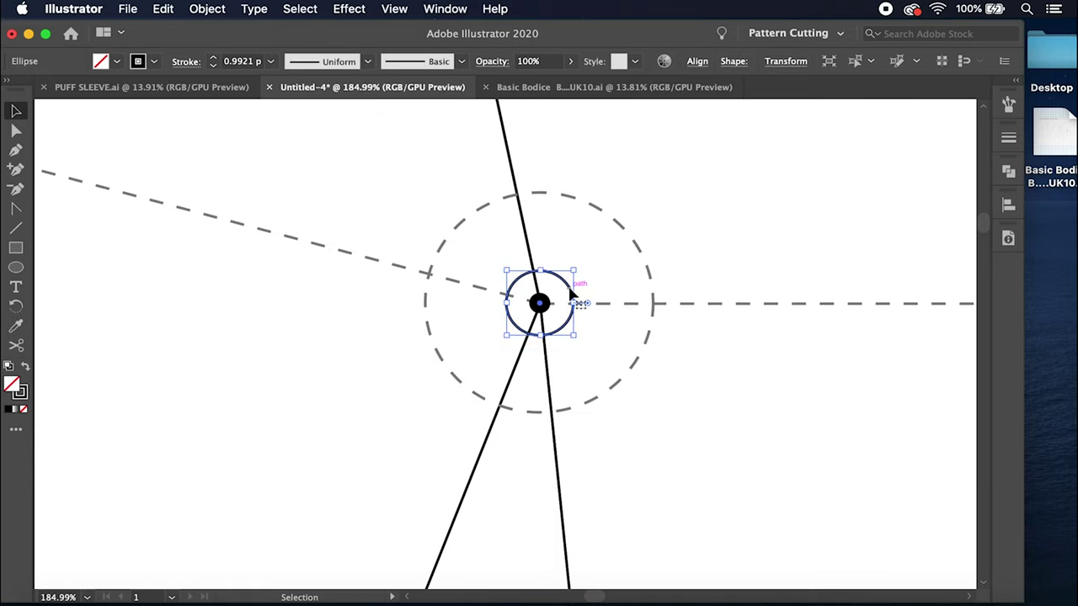
{"action": "scroll", "coordinate": [572, 293], "scroll_direction": "down", "scroll_amount": 2}
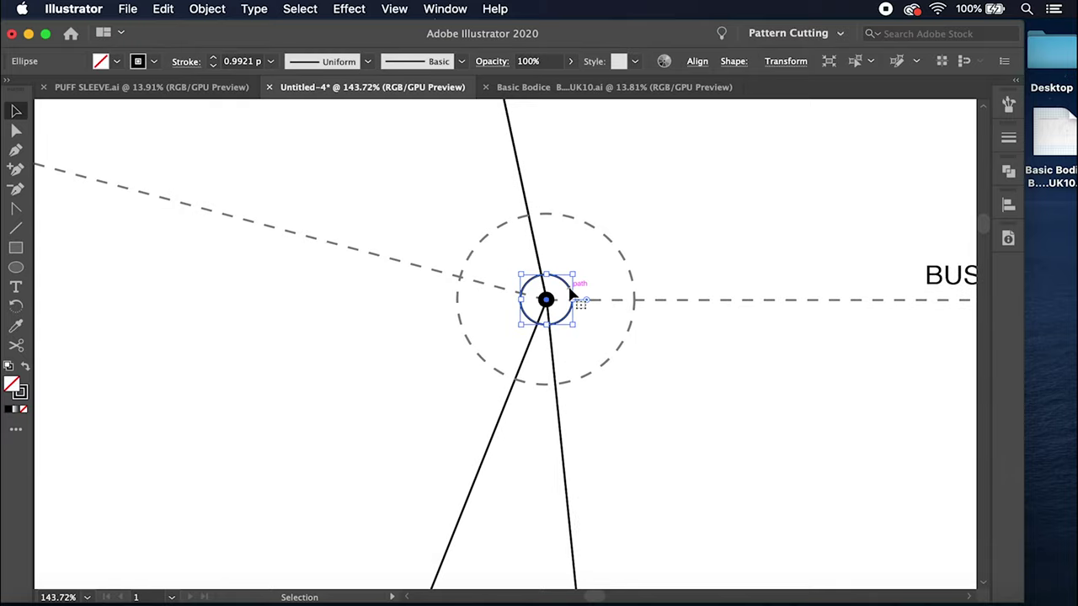
{"action": "scroll", "coordinate": [570, 293], "scroll_direction": "down", "scroll_amount": 3}
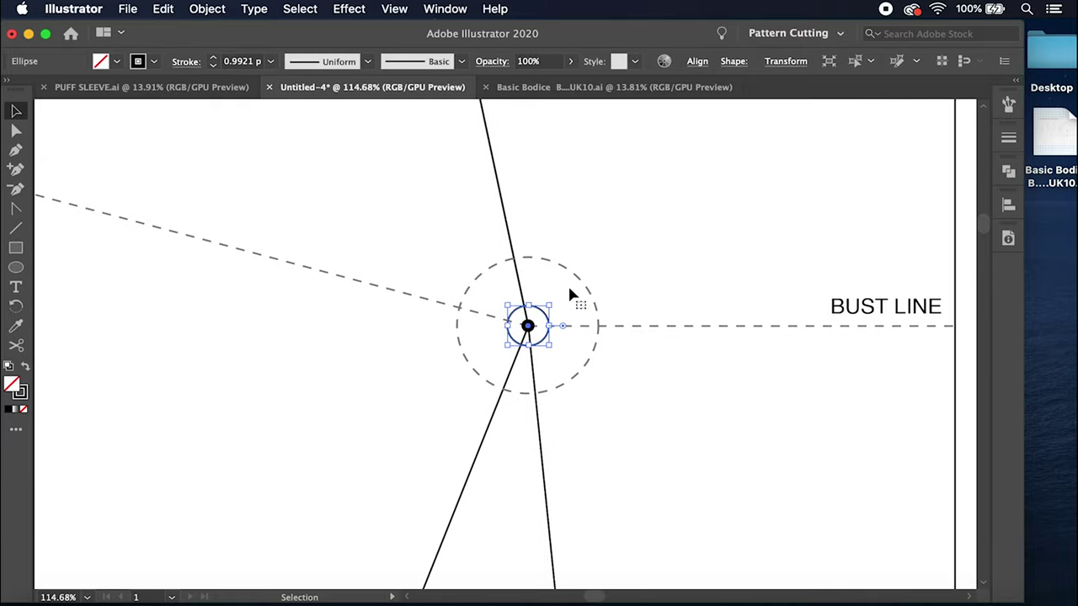
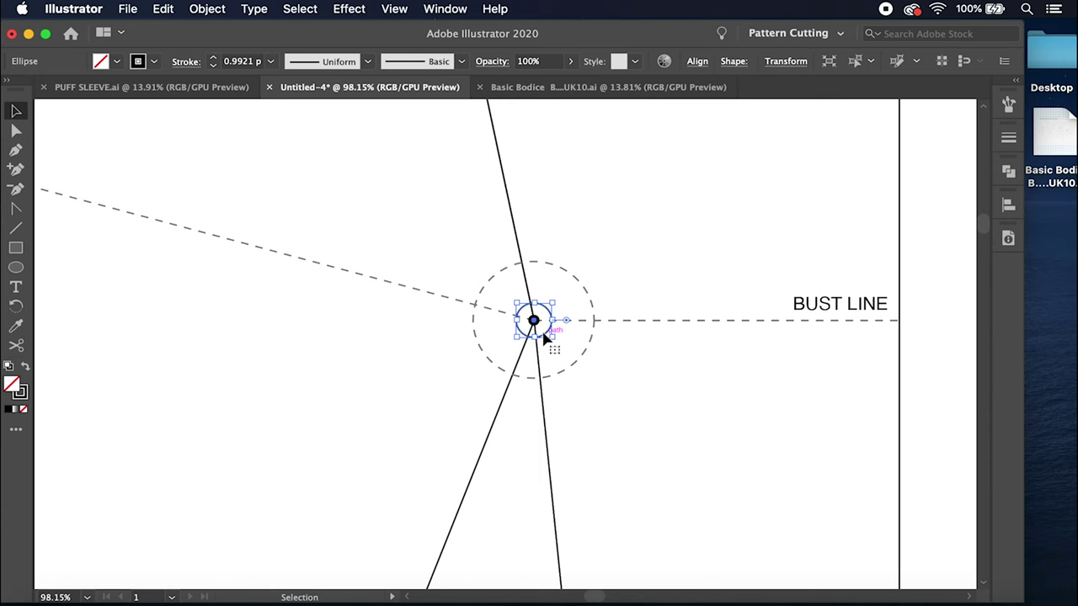
Step: Copy the small bust-point circle with a Move of Horizontal 0 and Vertical -4 cm
{"action": "key", "text": "Return"}
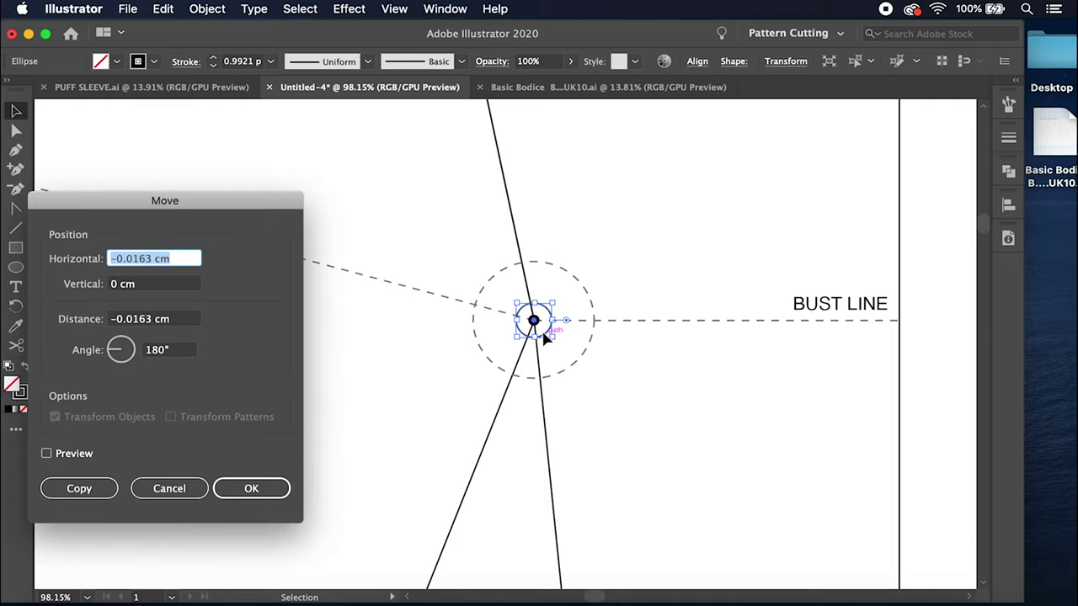
{"action": "type", "text": "0"}
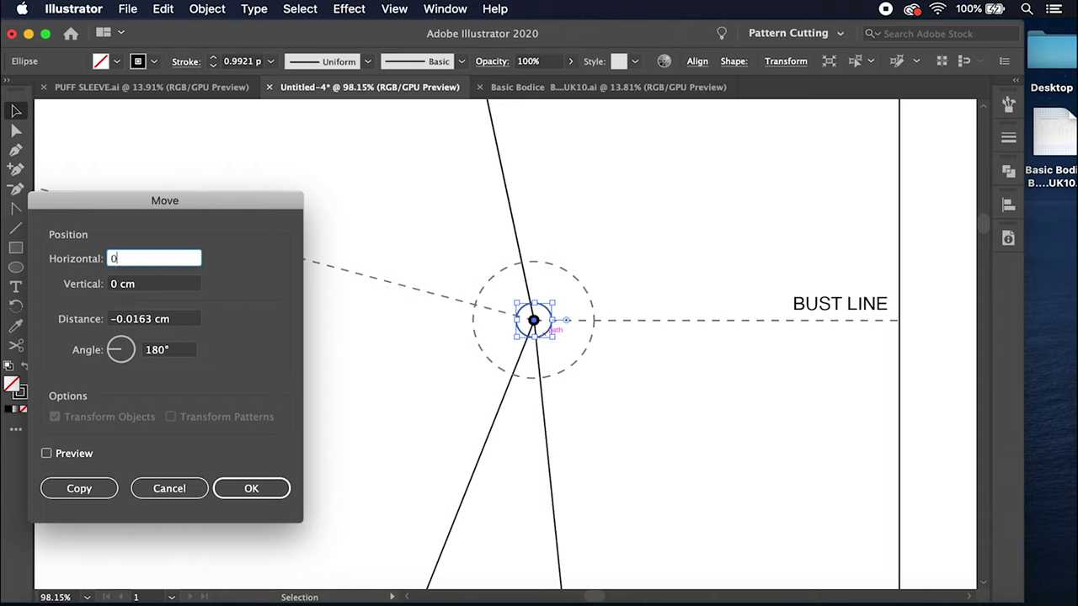
{"action": "double_click", "coordinate": [113, 285]}
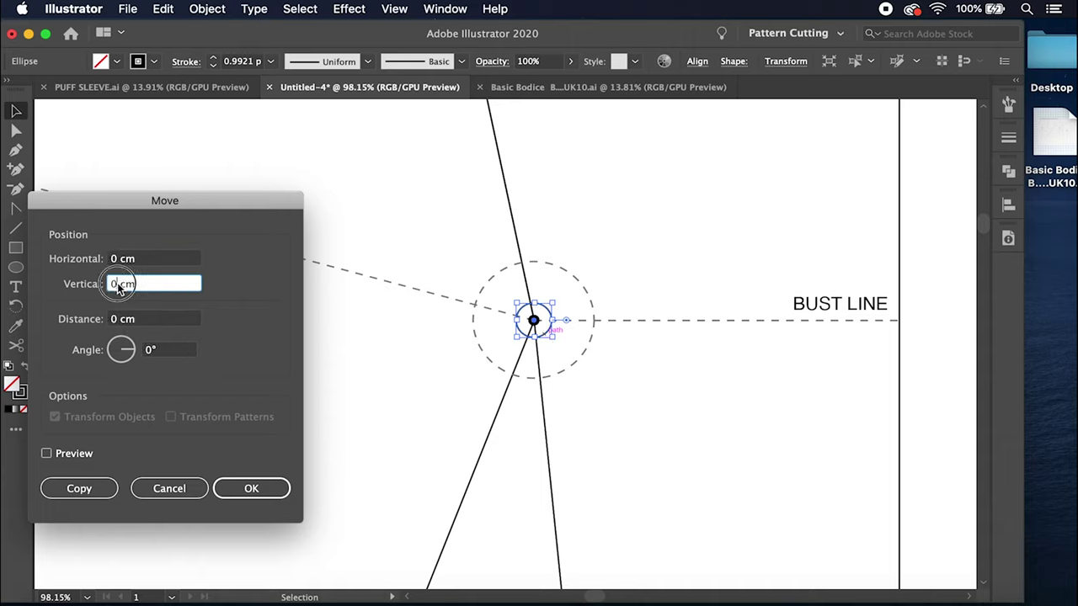
{"action": "type", "text": "-4"}
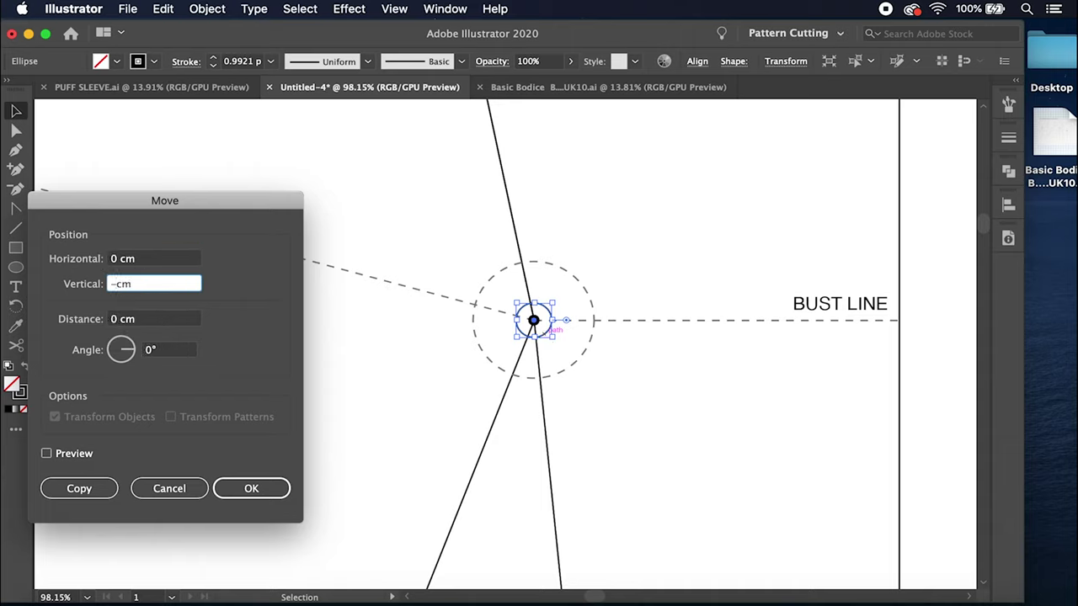
{"action": "left_click", "coordinate": [86, 488]}
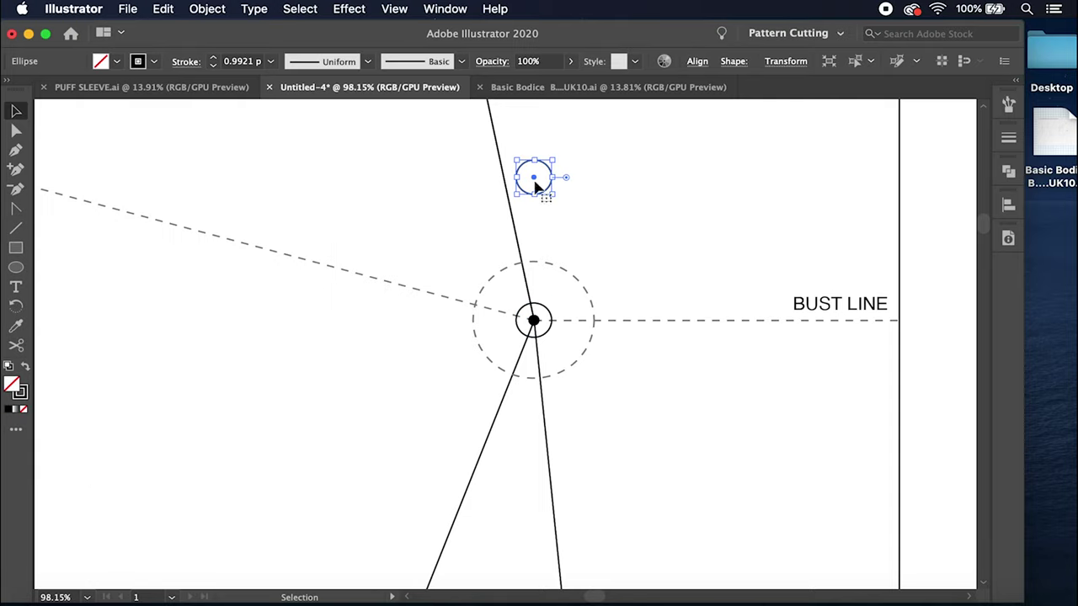
Step: Rotate the copied circle around the bust point onto the upper dart line
{"action": "left_click", "coordinate": [17, 309]}
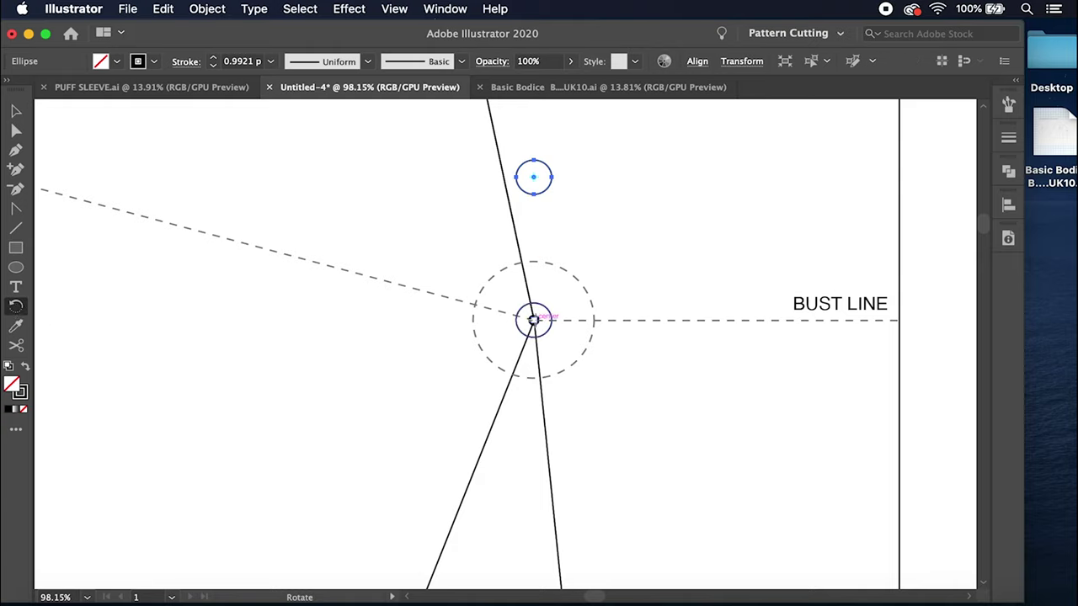
{"action": "left_click", "coordinate": [533, 320]}
{"action": "left_click_drag", "start_coordinate": [534, 177], "coordinate": [506, 184]}
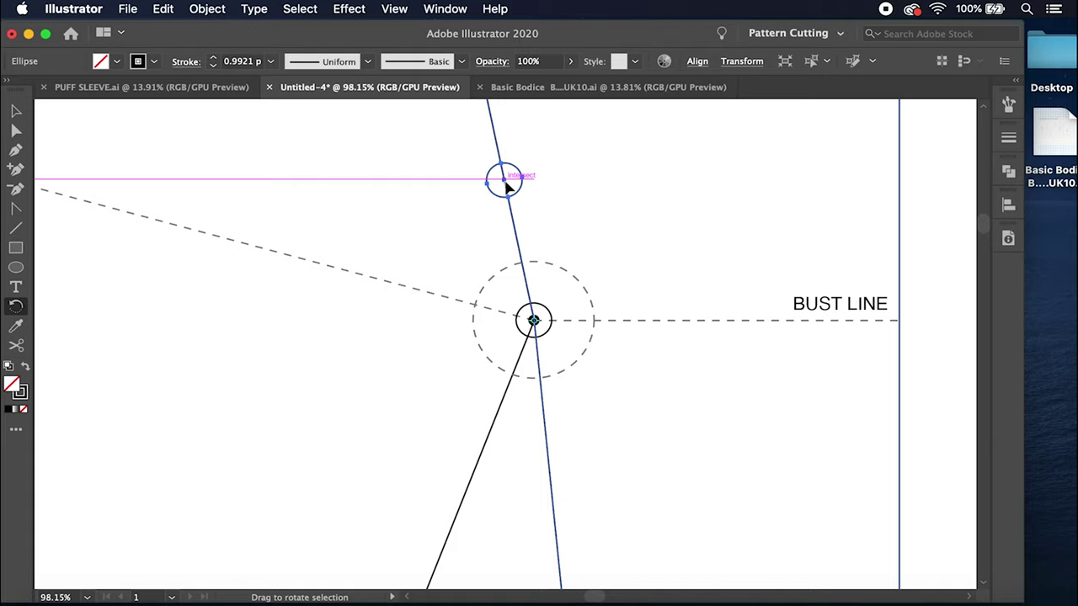
{"action": "left_click", "coordinate": [17, 112]}
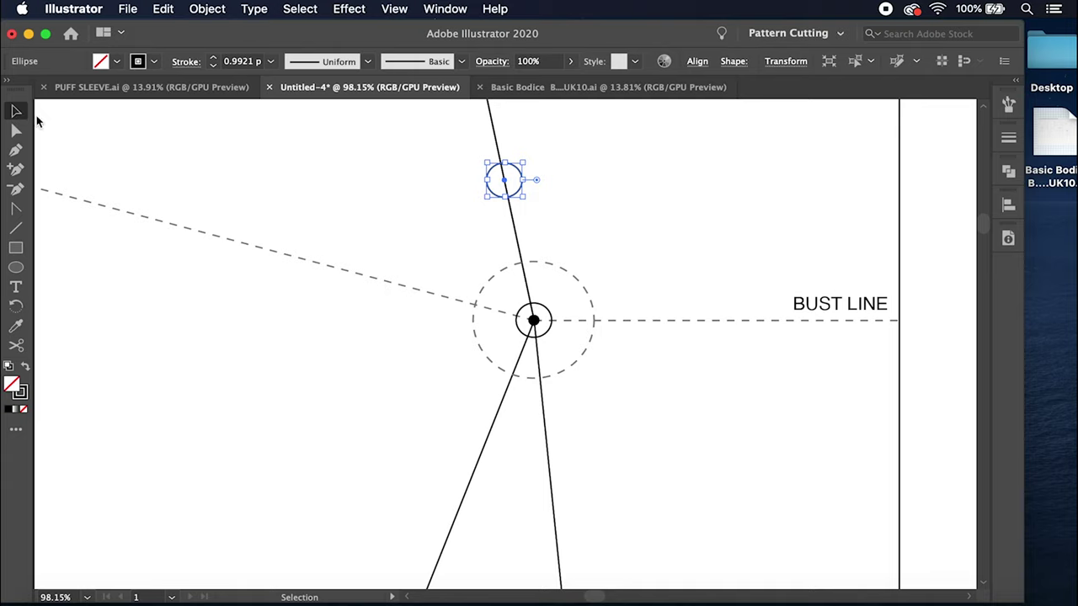
Step: Copy the bust-point circle 4 cm below with a Move of Horizontal 0, Vertical 4 cm
{"action": "left_click", "coordinate": [549, 332]}
{"action": "key", "text": "Return"}
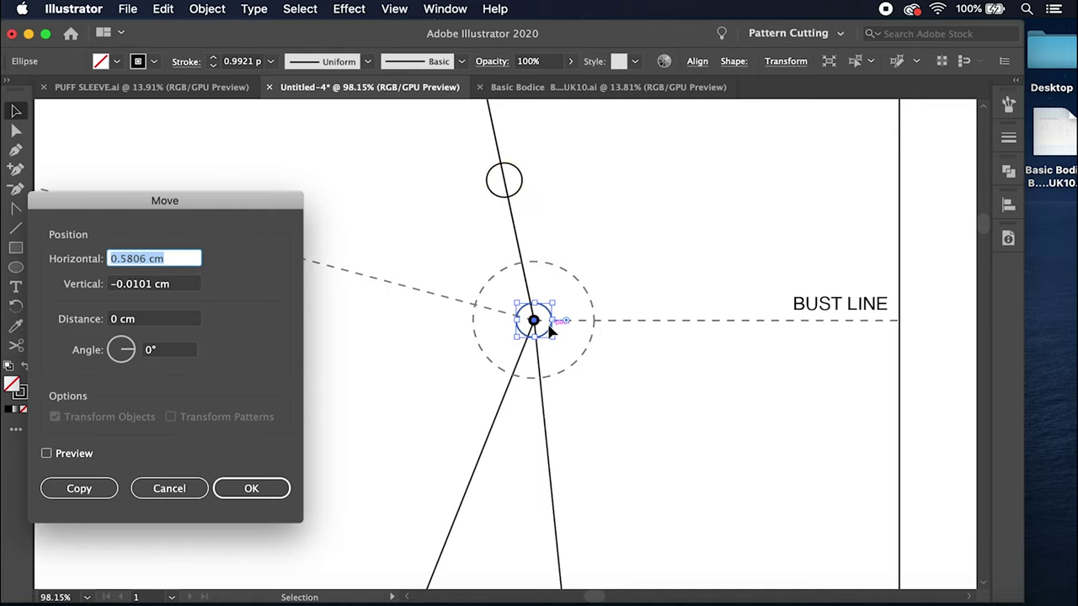
{"action": "type", "text": "0"}
{"action": "key", "text": "Tab"}
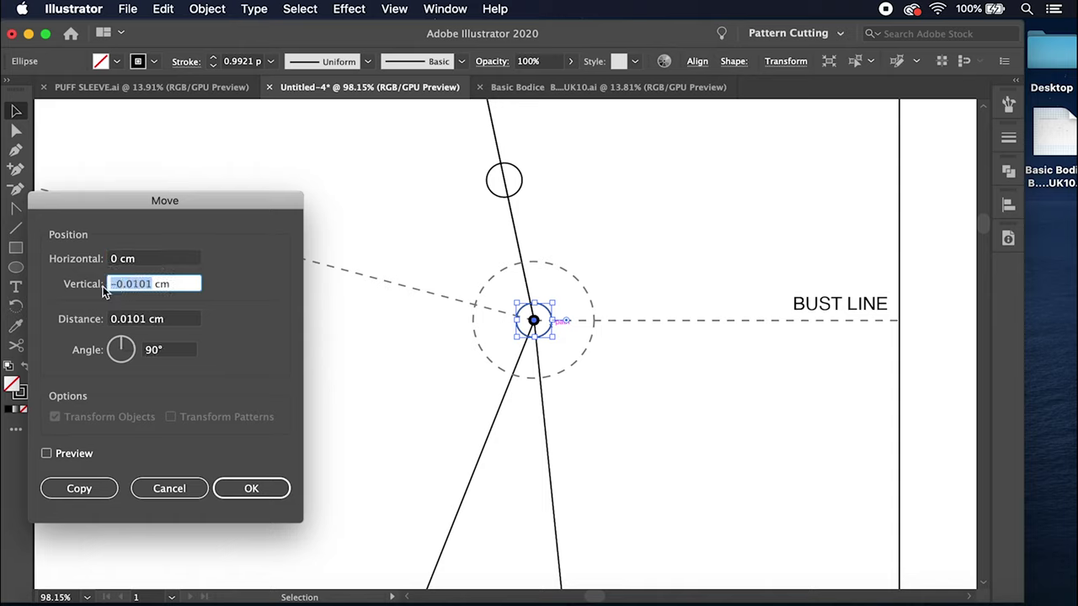
{"action": "type", "text": "4"}
{"action": "left_click", "coordinate": [81, 488]}
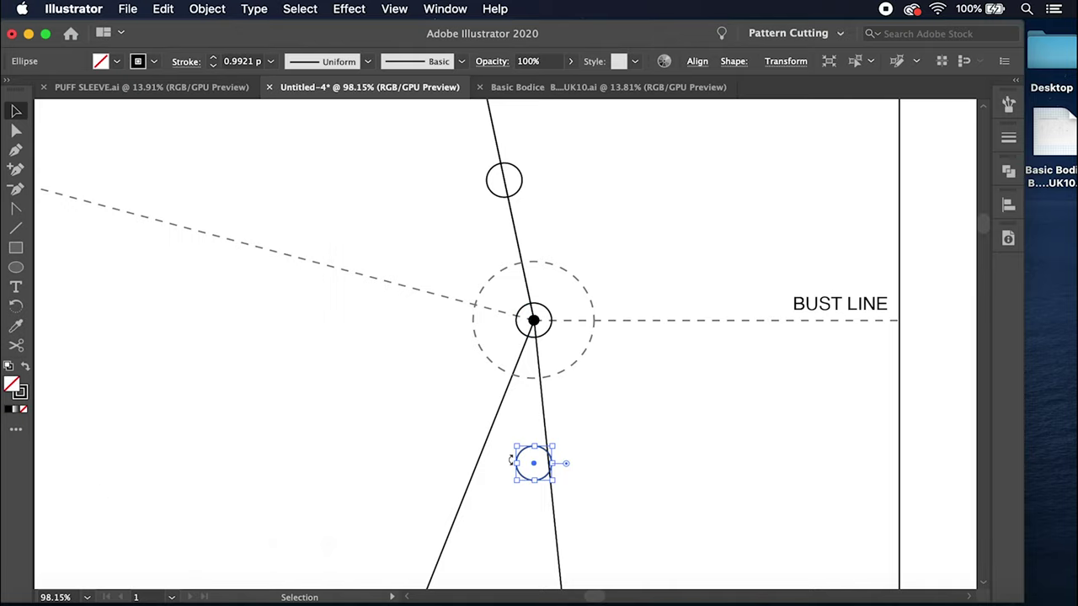
Step: Rotate the lower copy around the bust point and centre it on the right dart leg
{"action": "left_click", "coordinate": [18, 308]}
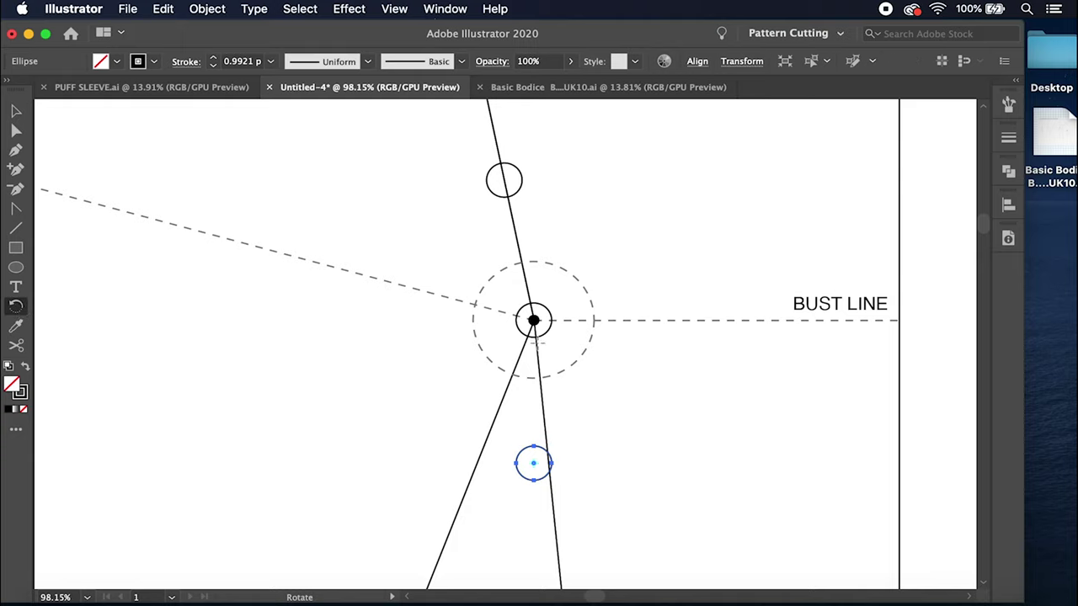
{"action": "left_click", "coordinate": [533, 320]}
{"action": "left_click_drag", "start_coordinate": [535, 470], "coordinate": [548, 470]}
{"action": "scroll", "coordinate": [548, 470], "scroll_direction": "up", "scroll_amount": 5}
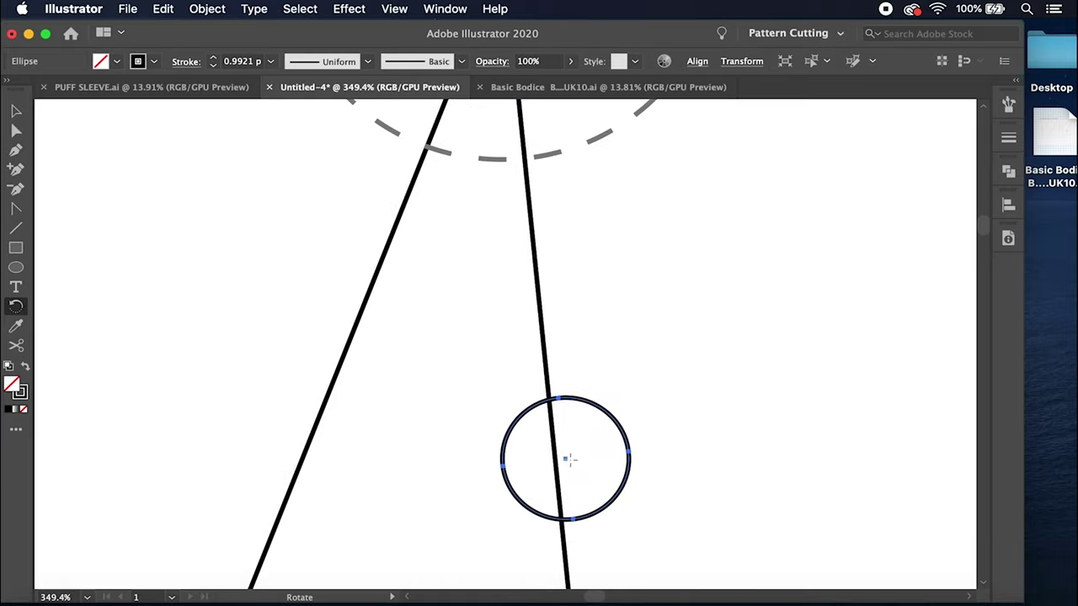
{"action": "left_click_drag", "start_coordinate": [566, 457], "coordinate": [557, 463]}
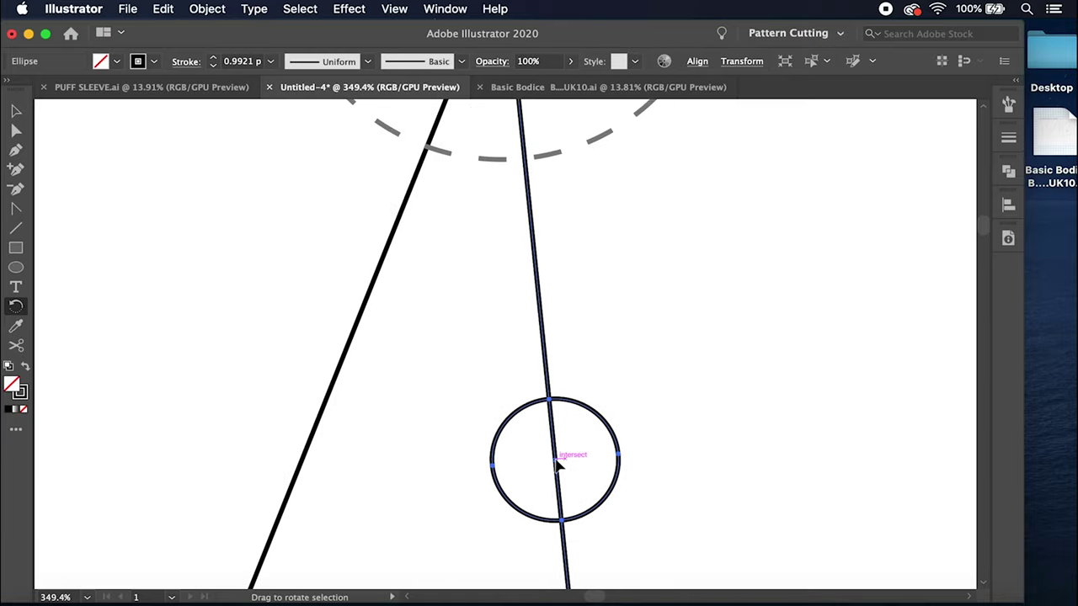
{"action": "scroll", "coordinate": [520, 335], "scroll_direction": "down", "scroll_amount": 3}
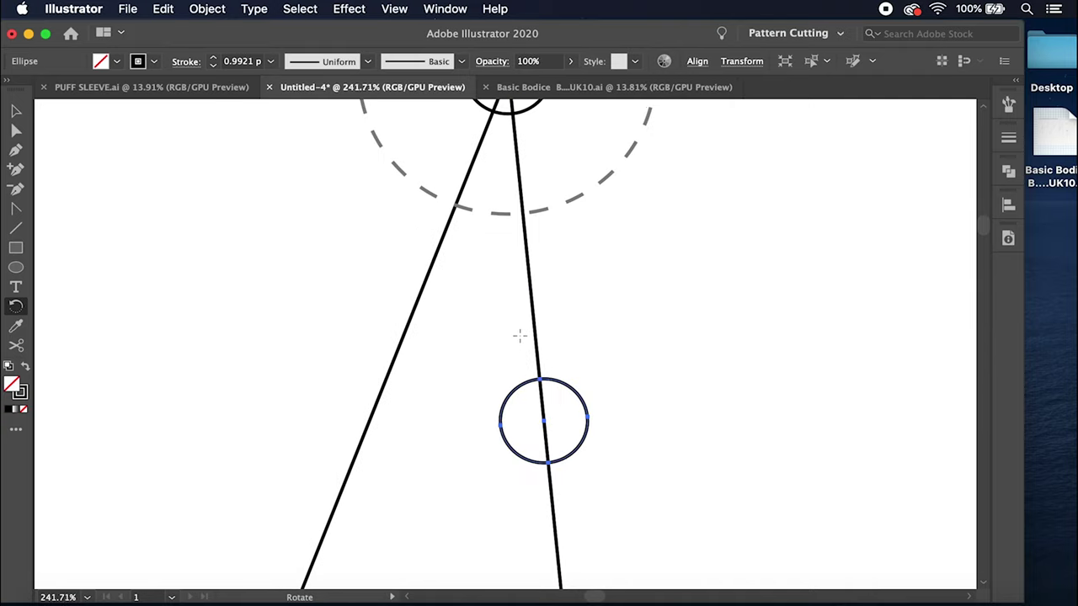
{"action": "scroll", "coordinate": [519, 335], "scroll_direction": "down", "scroll_amount": 3}
{"action": "scroll", "coordinate": [520, 335], "scroll_direction": "up", "scroll_amount": 1}
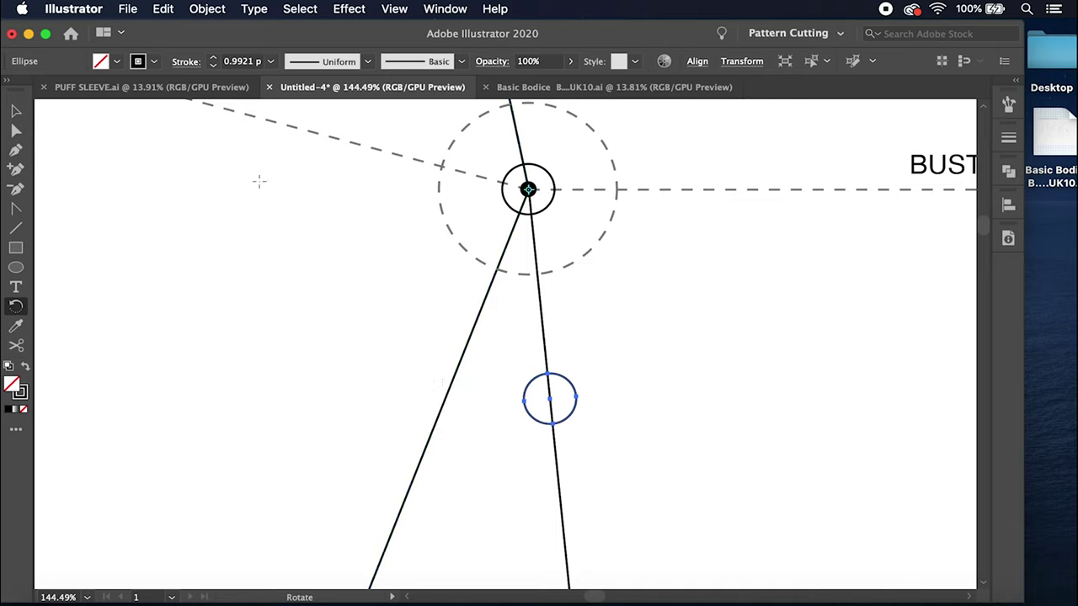
Step: Make another copy of the bust-point circle 4 cm below it, with Horizontal 0
{"action": "left_click", "coordinate": [16, 111]}
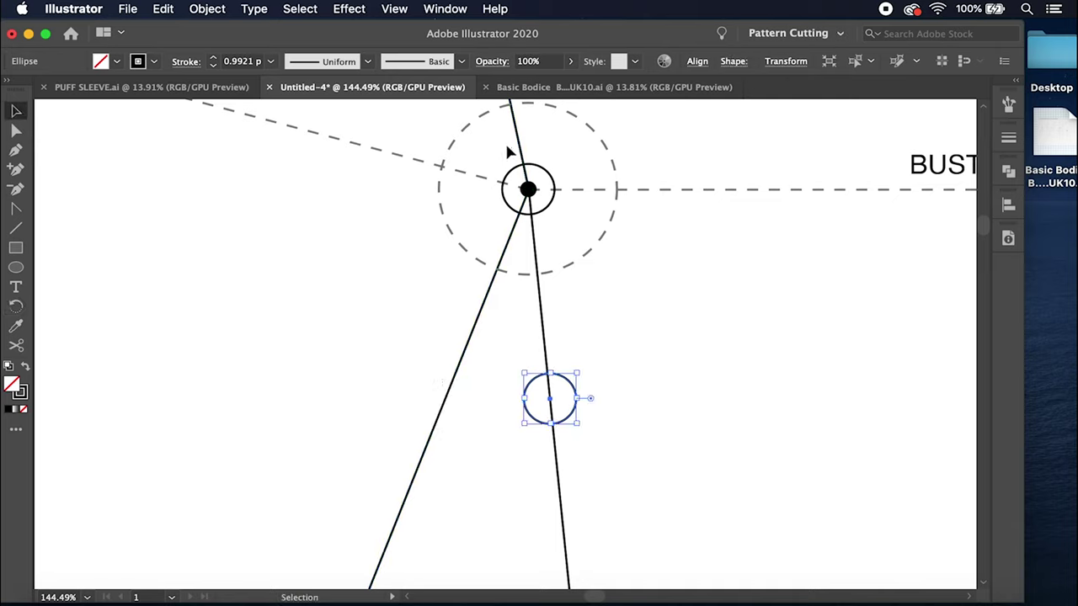
{"action": "left_click", "coordinate": [550, 210]}
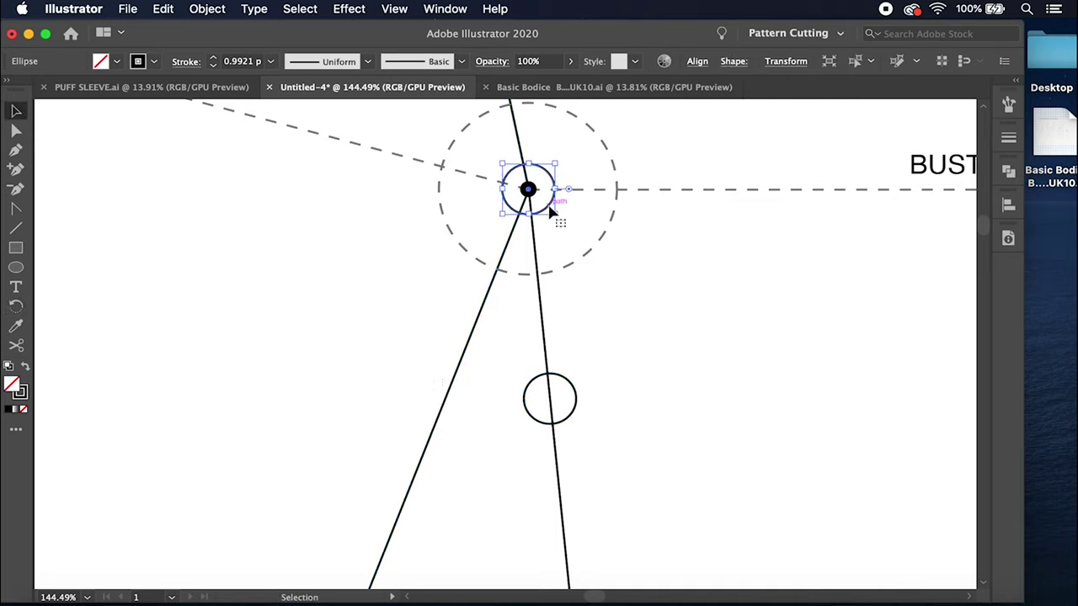
{"action": "key", "text": "Return"}
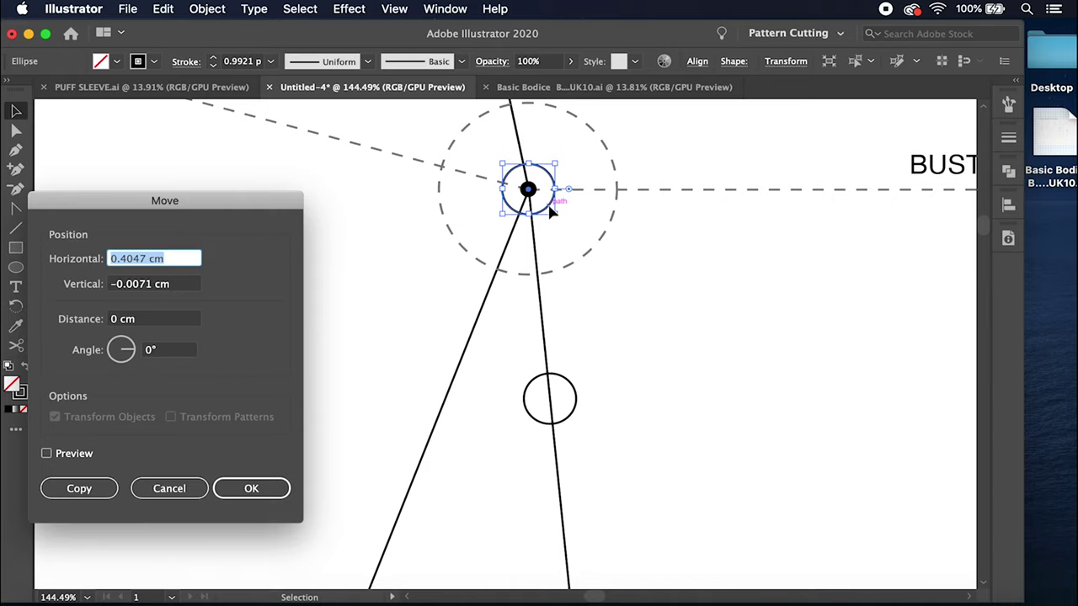
{"action": "type", "text": "0"}
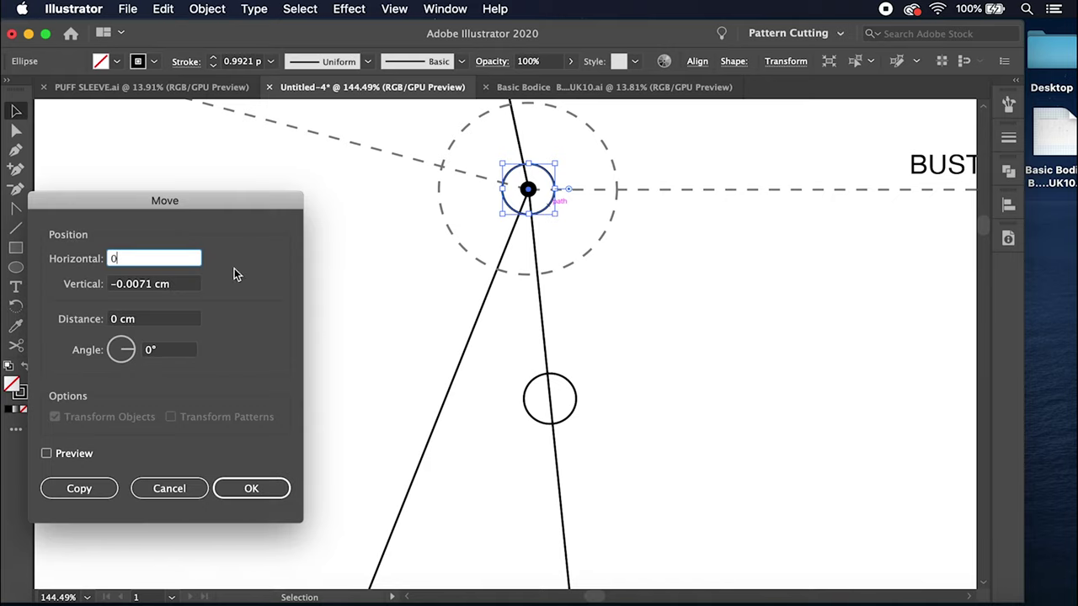
{"action": "left_click_drag", "start_coordinate": [152, 284], "coordinate": [93, 291]}
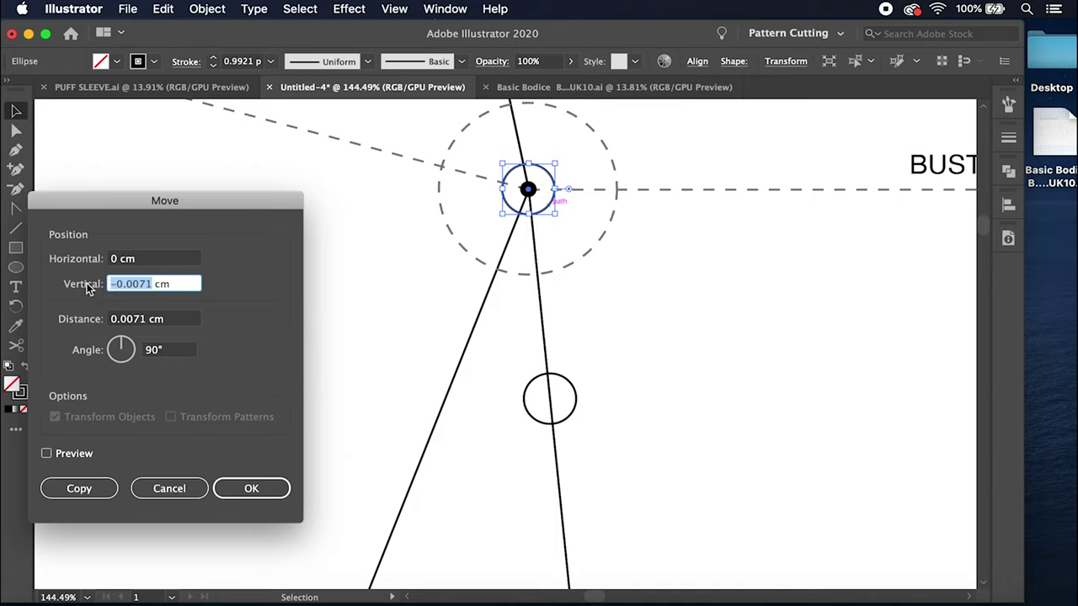
{"action": "type", "text": "4"}
{"action": "left_click", "coordinate": [82, 489]}
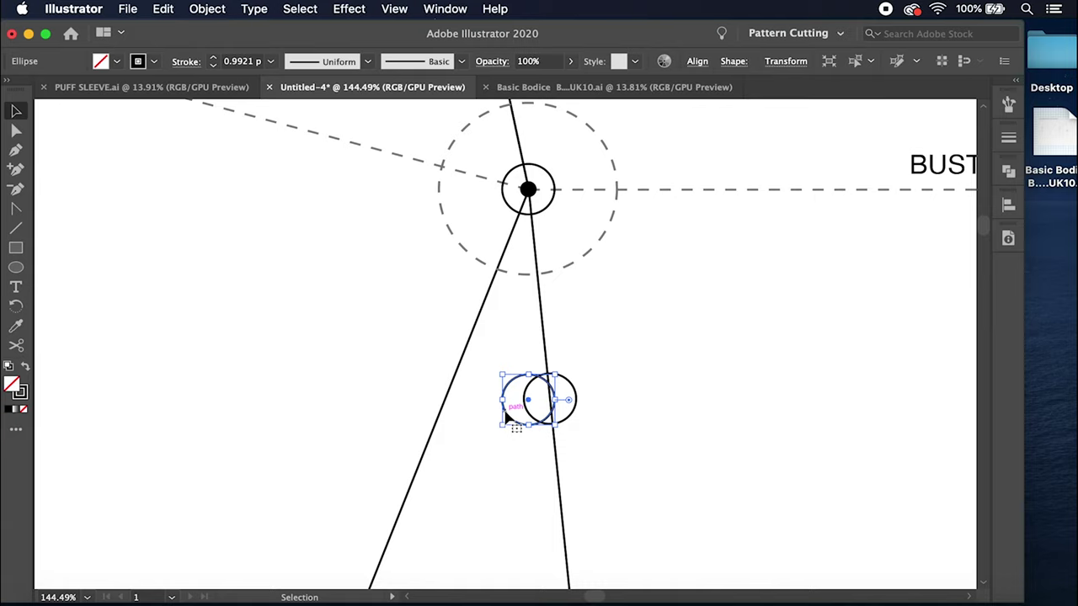
Step: Rotate the new copy around the bust point onto the left dart leg
{"action": "left_click", "coordinate": [16, 306]}
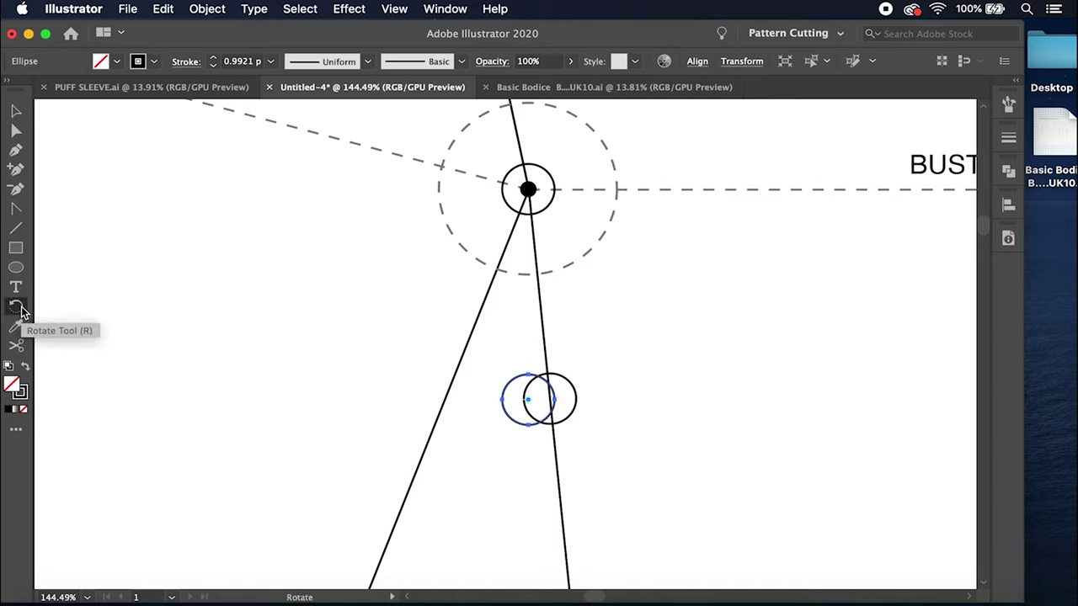
{"action": "left_click", "coordinate": [528, 189]}
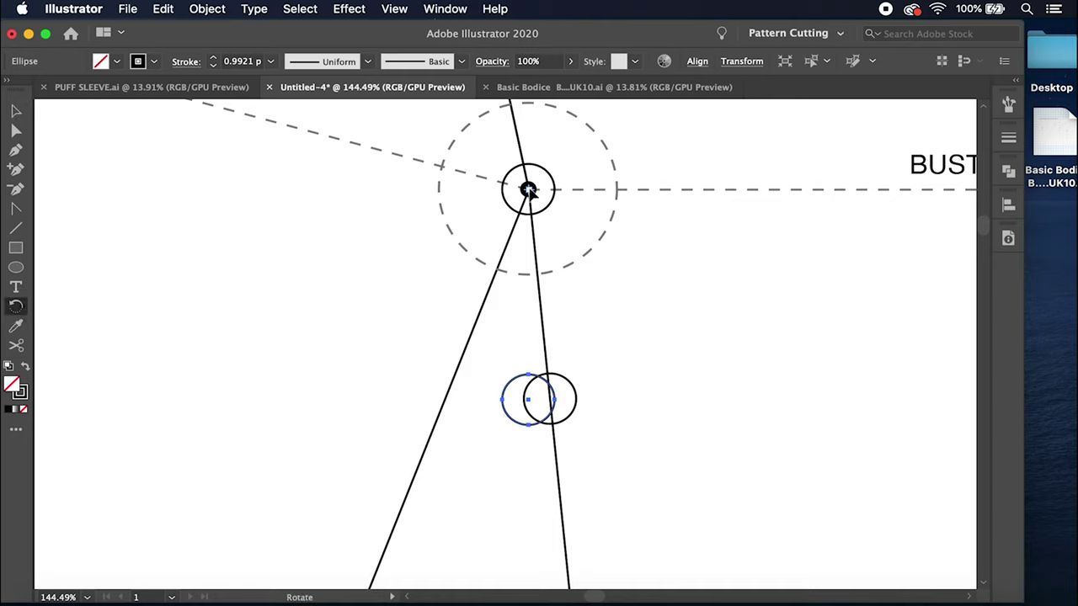
{"action": "left_click_drag", "start_coordinate": [529, 405], "coordinate": [452, 392]}
{"action": "scroll", "coordinate": [452, 391], "scroll_direction": "up", "scroll_amount": 5}
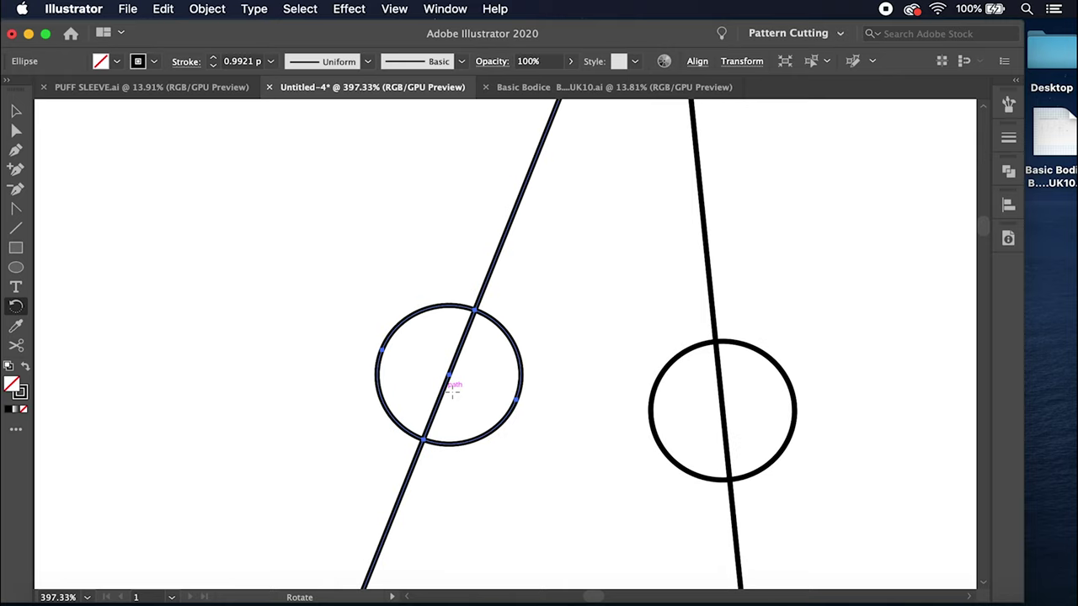
{"action": "scroll", "coordinate": [452, 391], "scroll_direction": "down", "scroll_amount": 8}
{"action": "scroll", "coordinate": [484, 312], "scroll_direction": "down", "scroll_amount": 3}
{"action": "scroll", "coordinate": [484, 311], "scroll_direction": "up", "scroll_amount": 2}
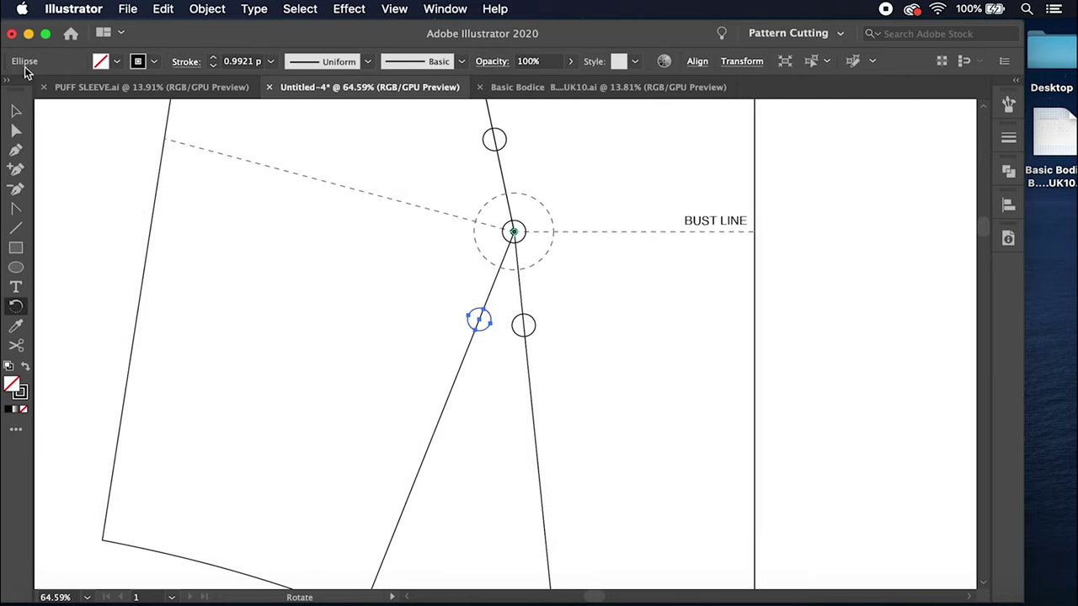
{"action": "left_click", "coordinate": [18, 111]}
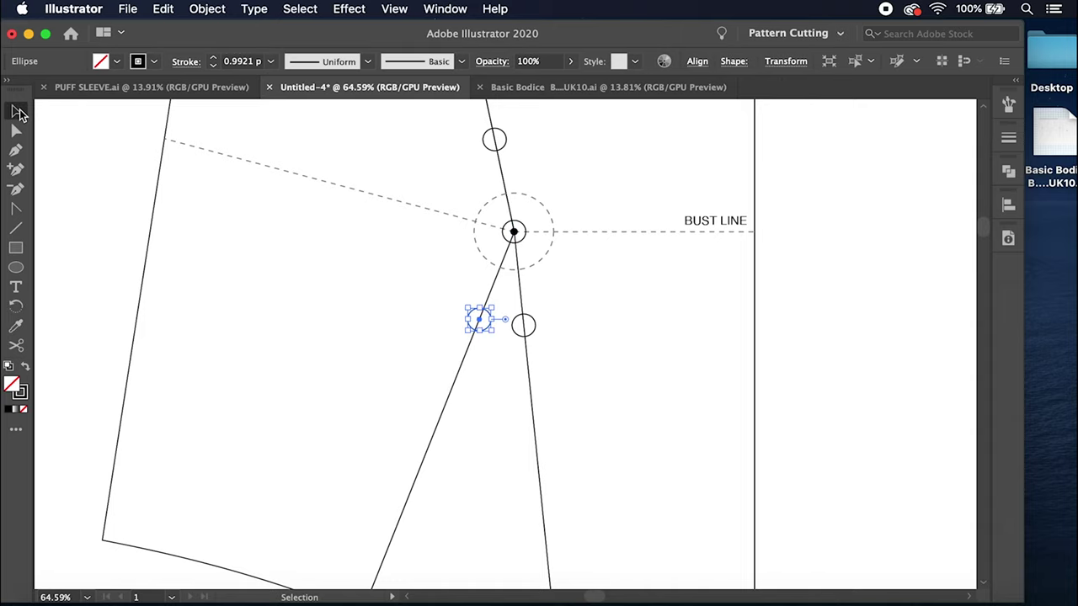
Step: Round the left dart leg's corner at the bust point with its live-corner widget
{"action": "left_click", "coordinate": [494, 289]}
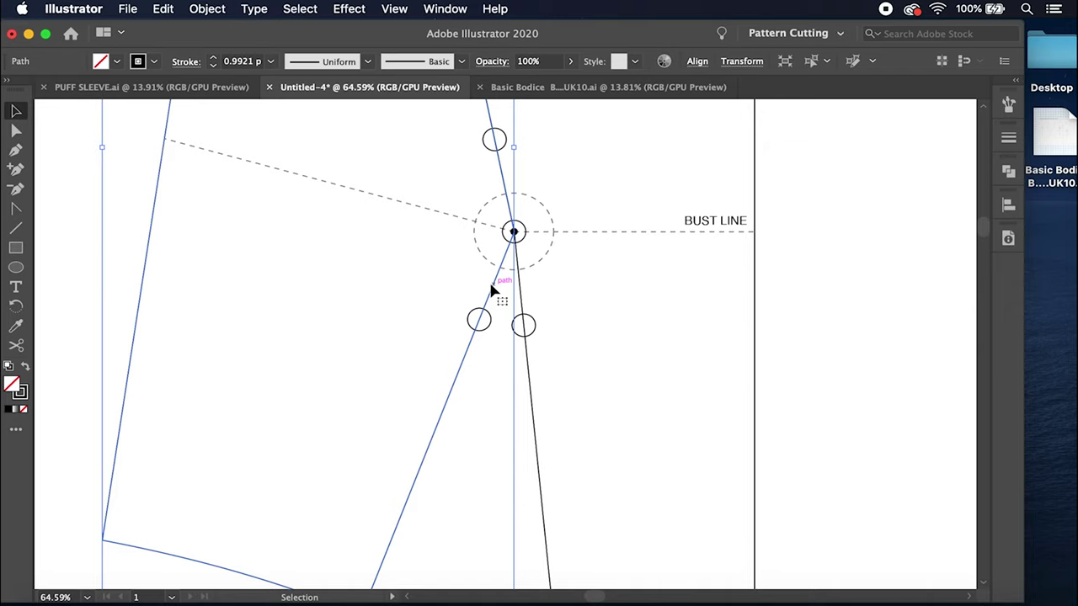
{"action": "key", "text": "a"}
{"action": "left_click", "coordinate": [17, 114]}
{"action": "left_click", "coordinate": [60, 137]}
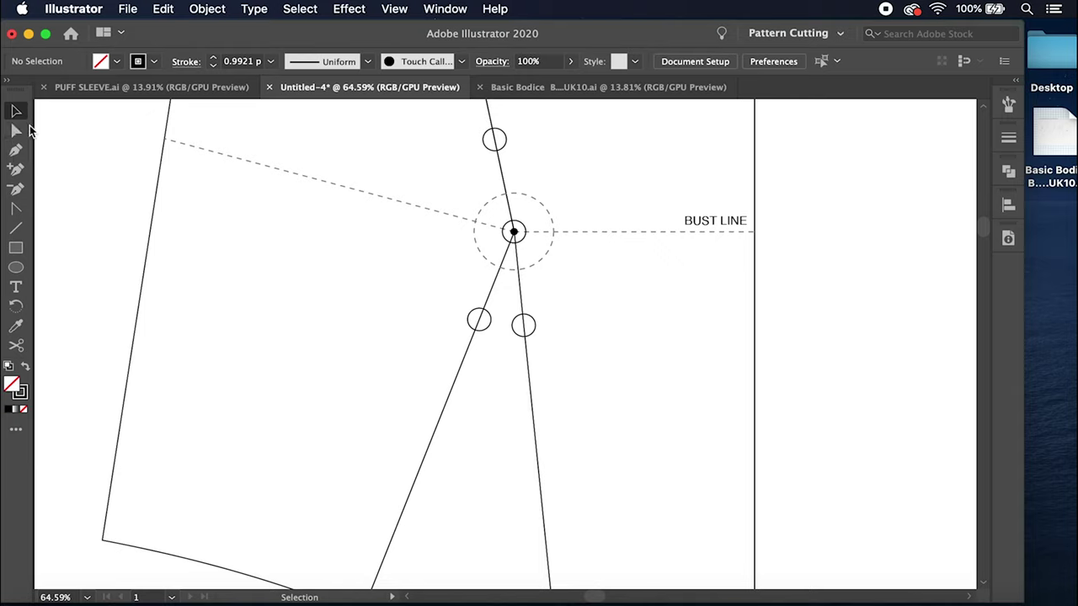
{"action": "left_click", "coordinate": [17, 133]}
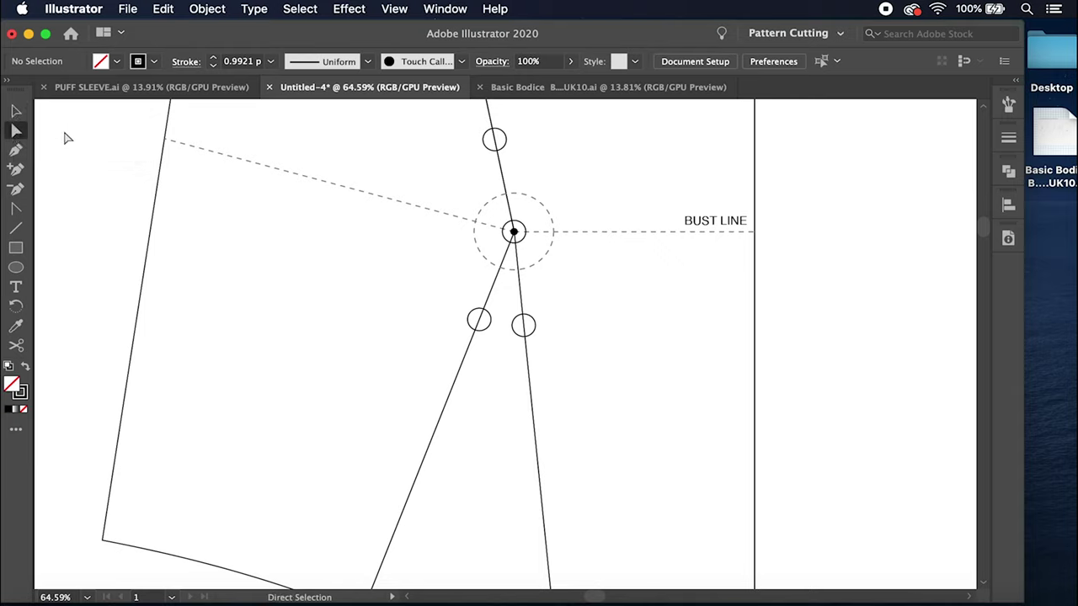
{"action": "left_click", "coordinate": [513, 233]}
{"action": "left_click", "coordinate": [493, 301]}
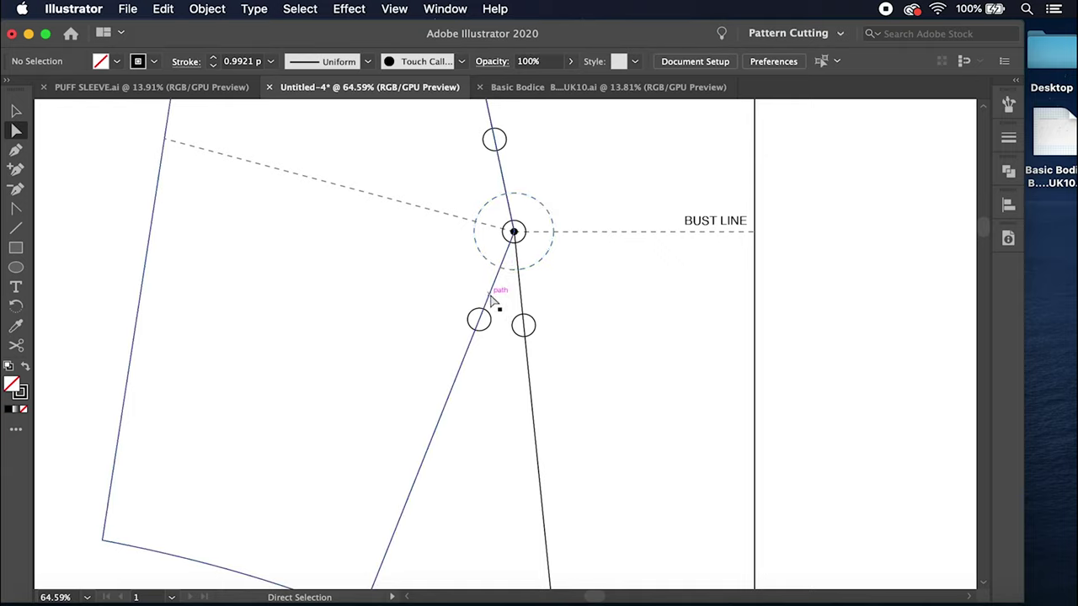
{"action": "left_click", "coordinate": [515, 233]}
{"action": "left_click", "coordinate": [515, 233]}
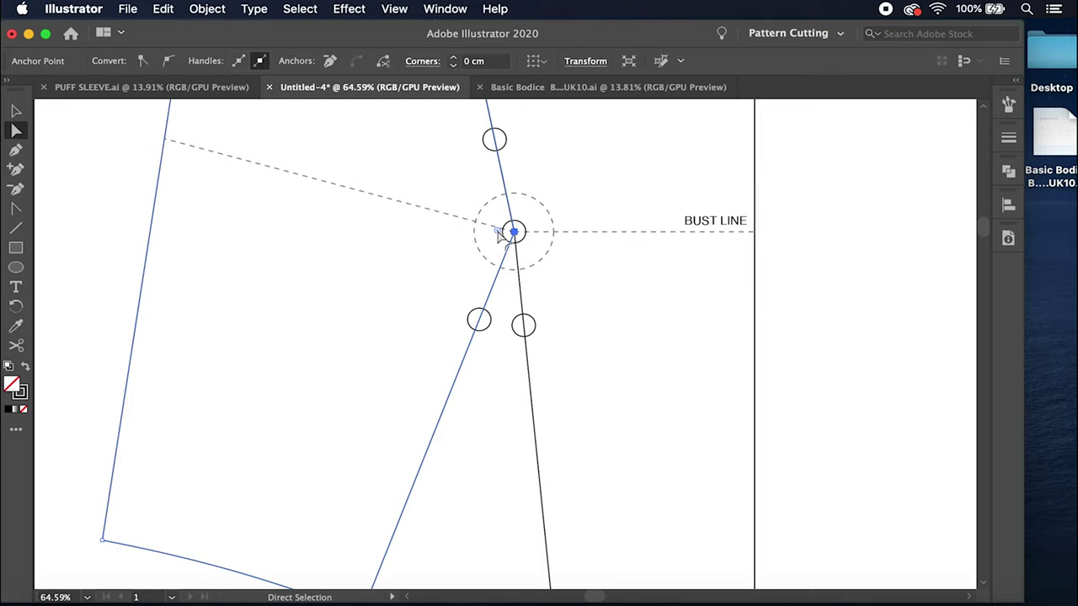
{"action": "left_click", "coordinate": [500, 236]}
{"action": "left_click_drag", "start_coordinate": [501, 236], "coordinate": [164, 253]}
Step: Round the right dart line's corner at the bust point the same way
{"action": "left_click", "coordinate": [520, 288], "text": "shift"}
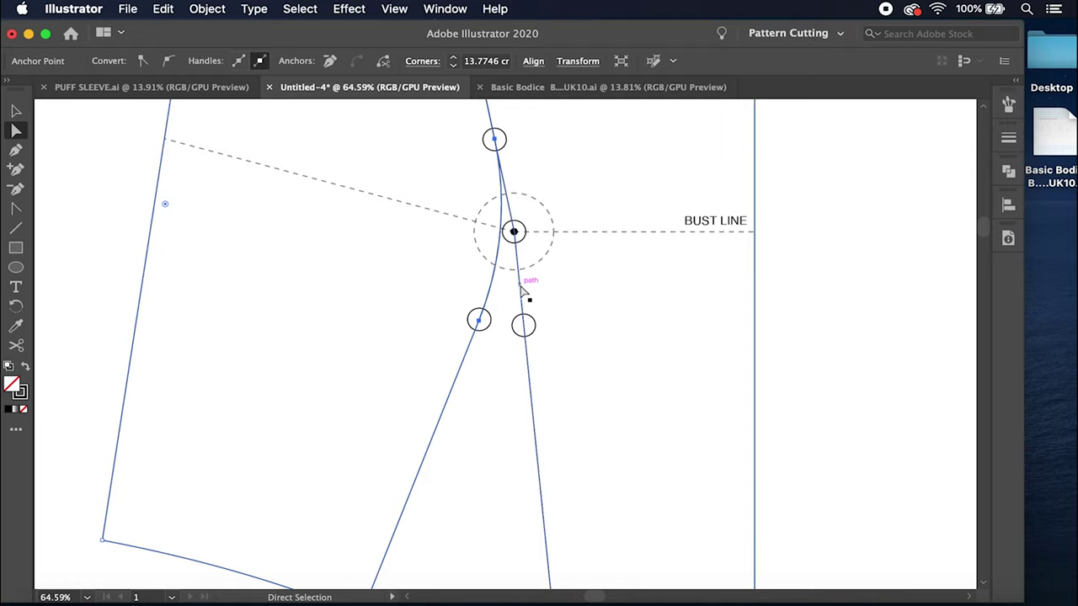
{"action": "left_click", "coordinate": [522, 290]}
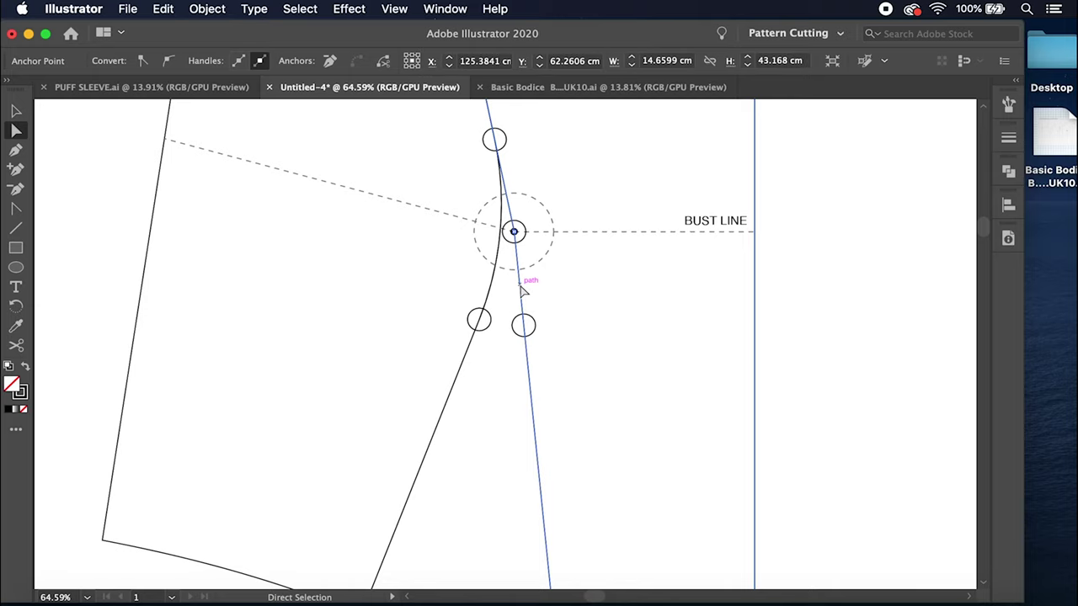
{"action": "left_click", "coordinate": [515, 232]}
{"action": "left_click_drag", "start_coordinate": [498, 234], "coordinate": [199, 298]}
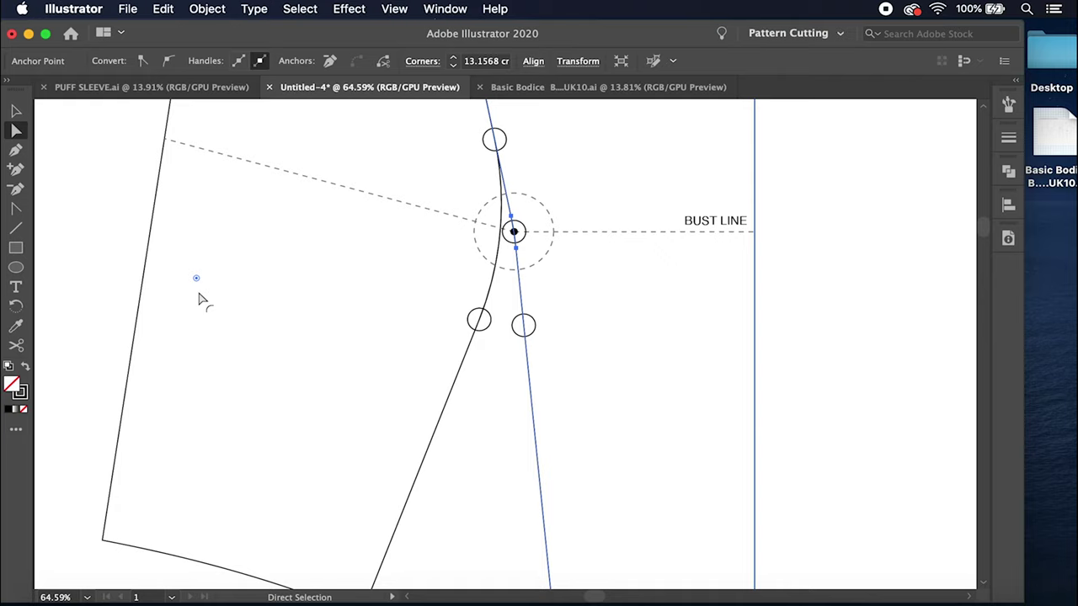
{"action": "key", "text": "super+minus"}
{"action": "key", "text": "super+minus"}
{"action": "key", "text": "super+minus"}
{"action": "key", "text": "super+minus"}
{"action": "key", "text": "super+minus"}
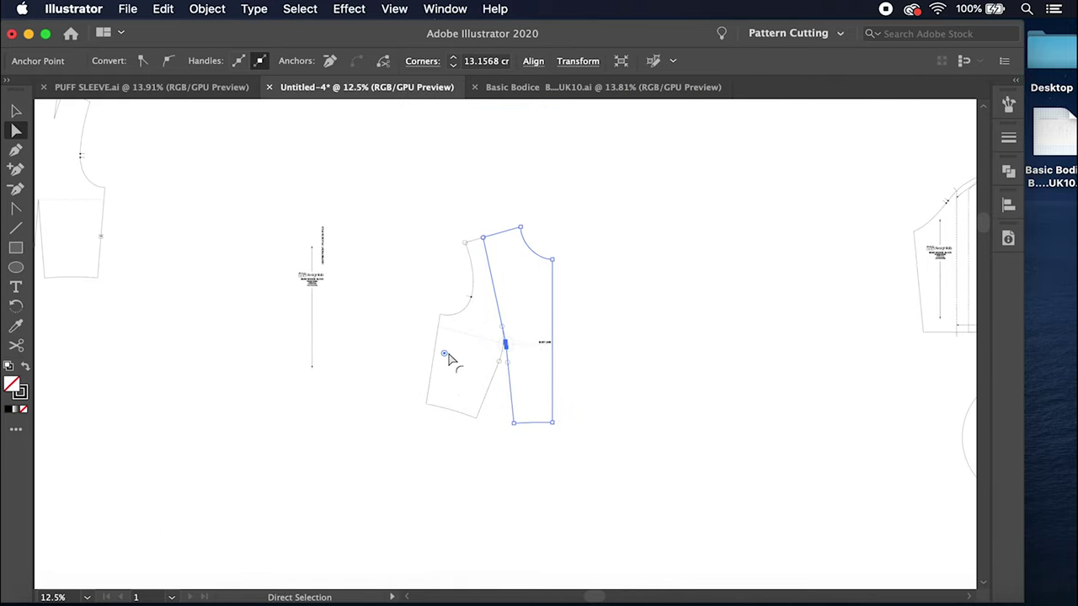
Step: Enlarge the corner rounding at the bust point, then deselect the pattern piece
{"action": "left_click_drag", "start_coordinate": [447, 358], "coordinate": [166, 451]}
{"action": "scroll", "coordinate": [508, 359], "scroll_direction": "up", "scroll_amount": 5}
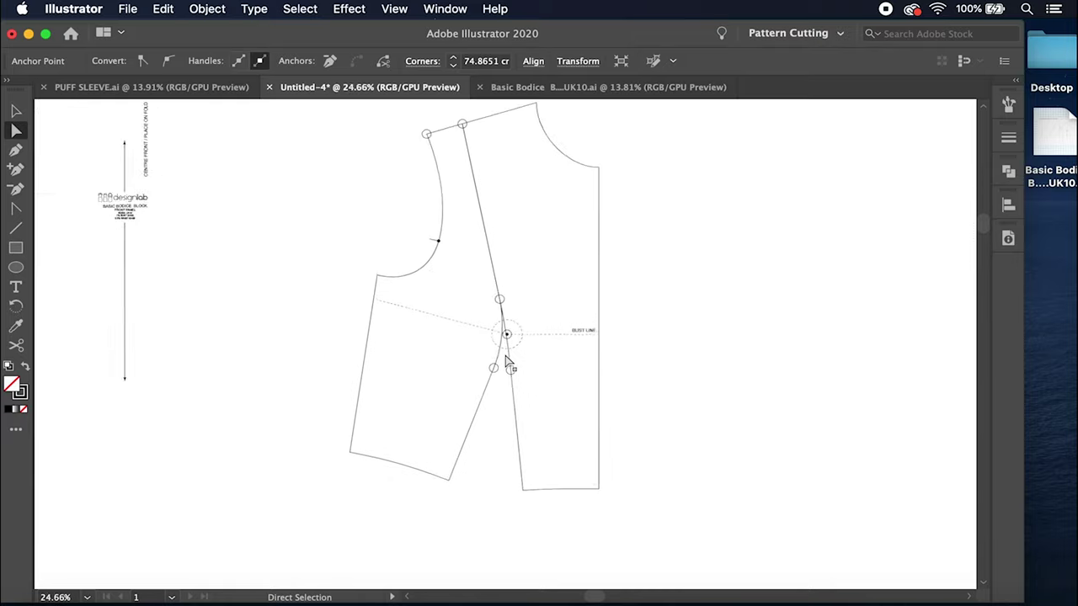
{"action": "scroll", "coordinate": [508, 360], "scroll_direction": "up", "scroll_amount": 2}
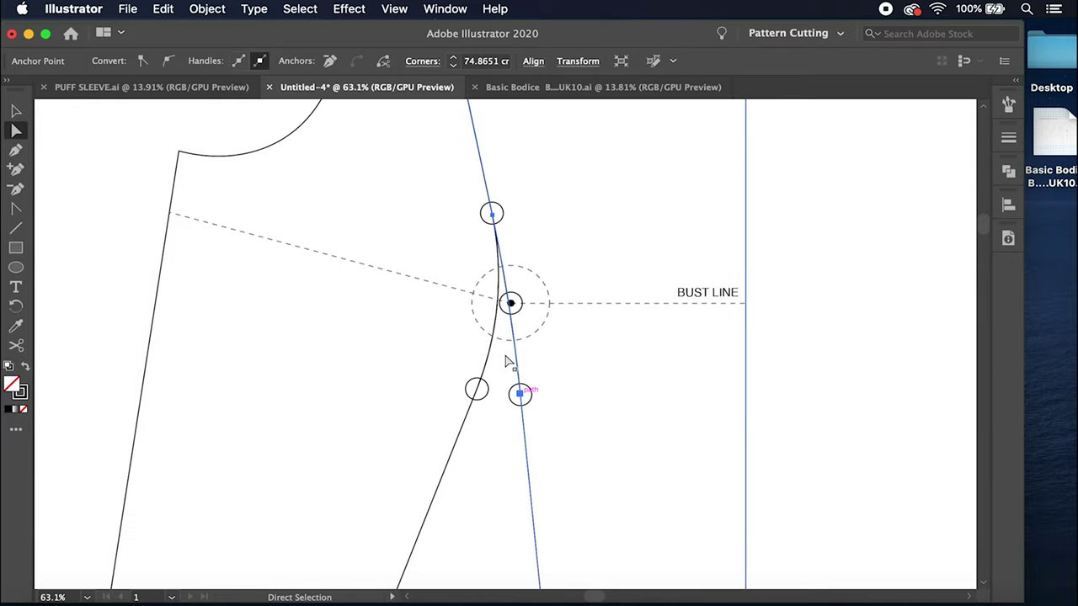
{"action": "left_click", "coordinate": [13, 114]}
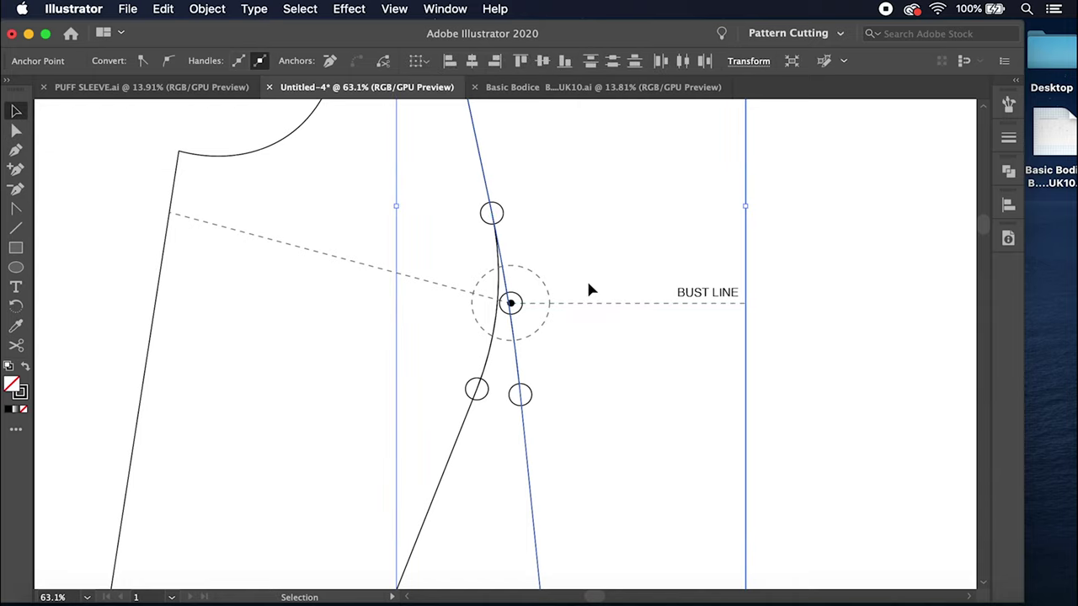
{"action": "scroll", "coordinate": [589, 290], "scroll_direction": "down", "scroll_amount": 5}
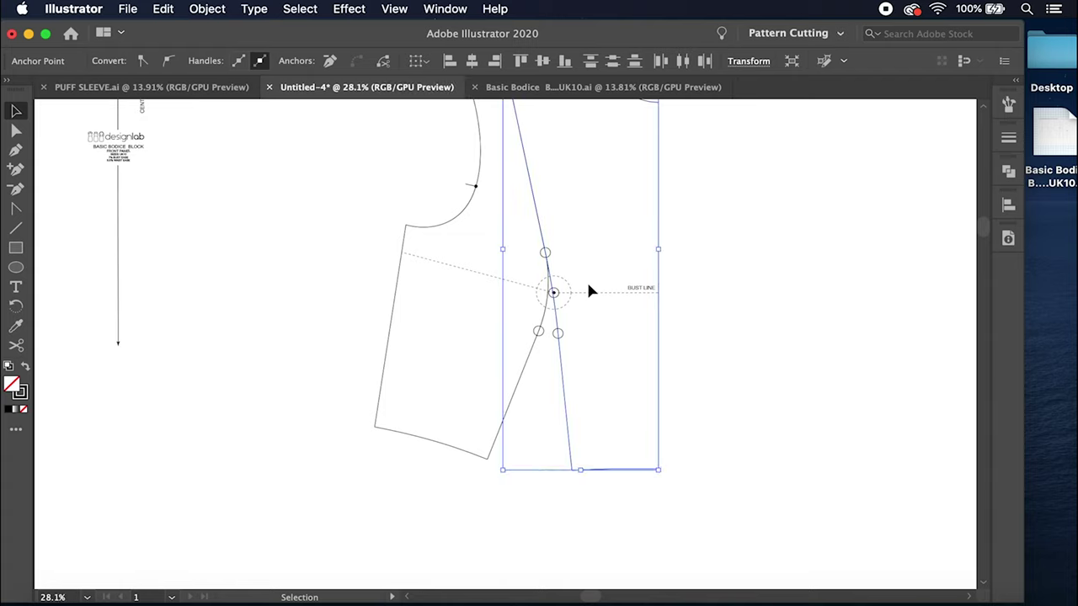
{"action": "scroll", "coordinate": [589, 291], "scroll_direction": "right", "scroll_amount": 2}
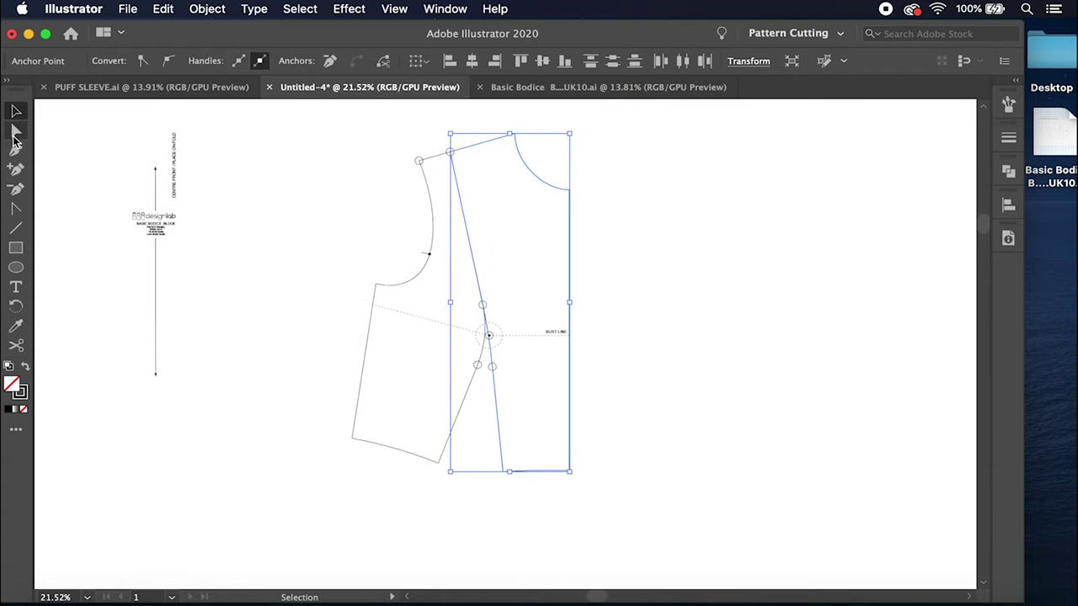
{"action": "left_click", "coordinate": [295, 164]}
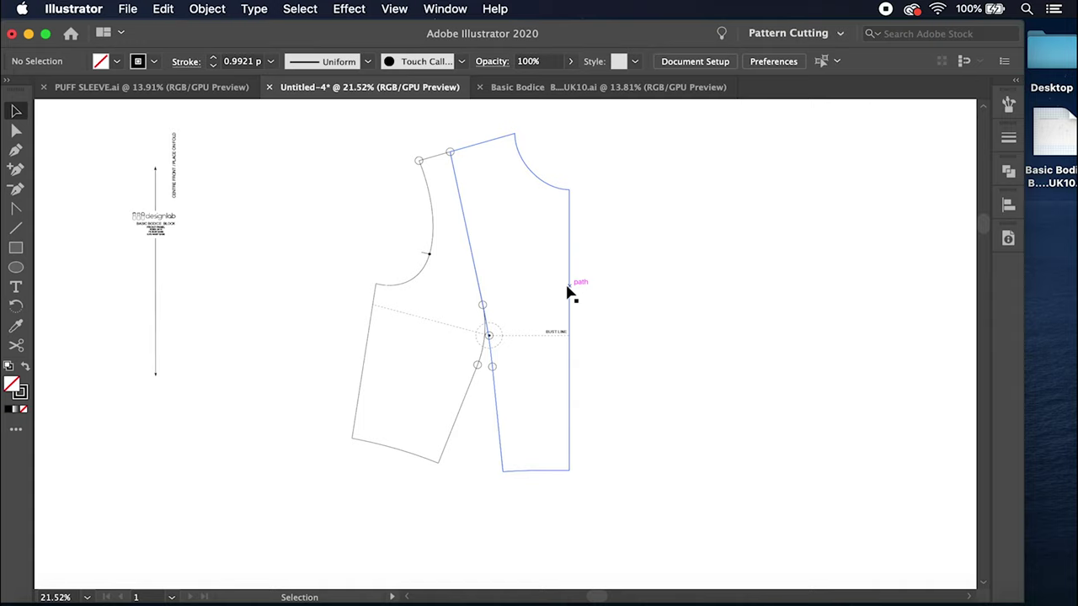
Step: Draw a 0.66 cm marker circle on the side panel's curve-to-edge anchor point
{"action": "left_click", "coordinate": [18, 270]}
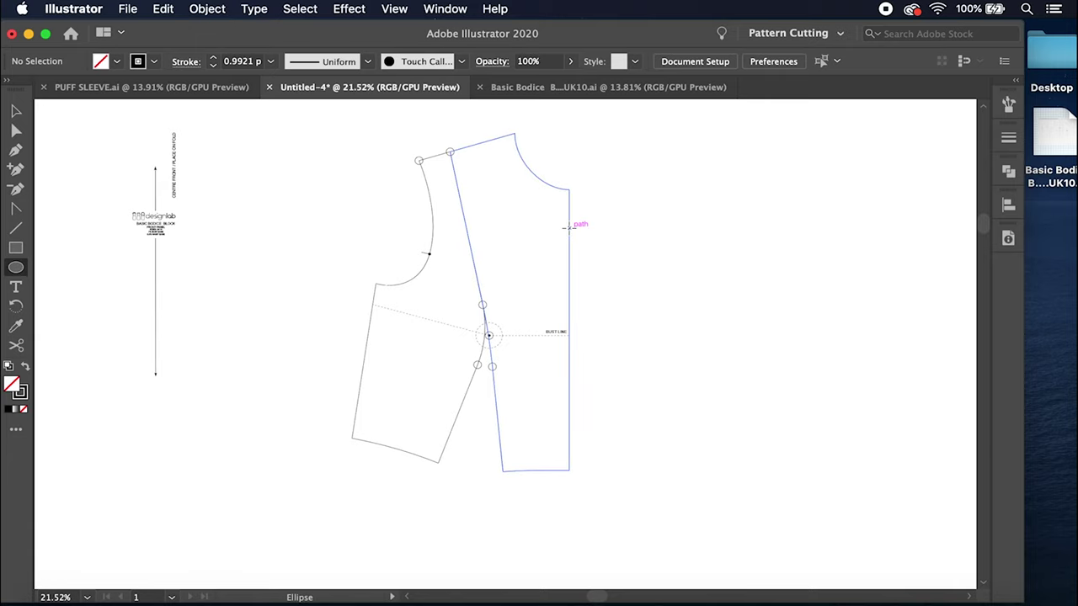
{"action": "scroll", "coordinate": [569, 228], "scroll_direction": "up", "scroll_amount": 2}
{"action": "scroll", "coordinate": [569, 227], "scroll_direction": "up", "scroll_amount": 4}
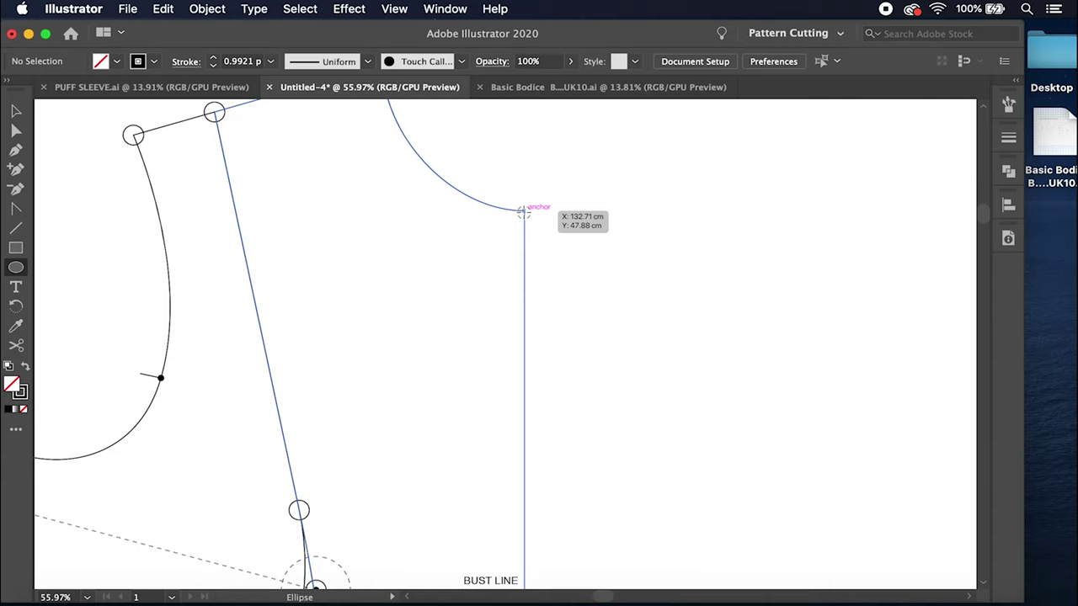
{"action": "left_click_drag", "start_coordinate": [524, 211], "coordinate": [537, 226]}
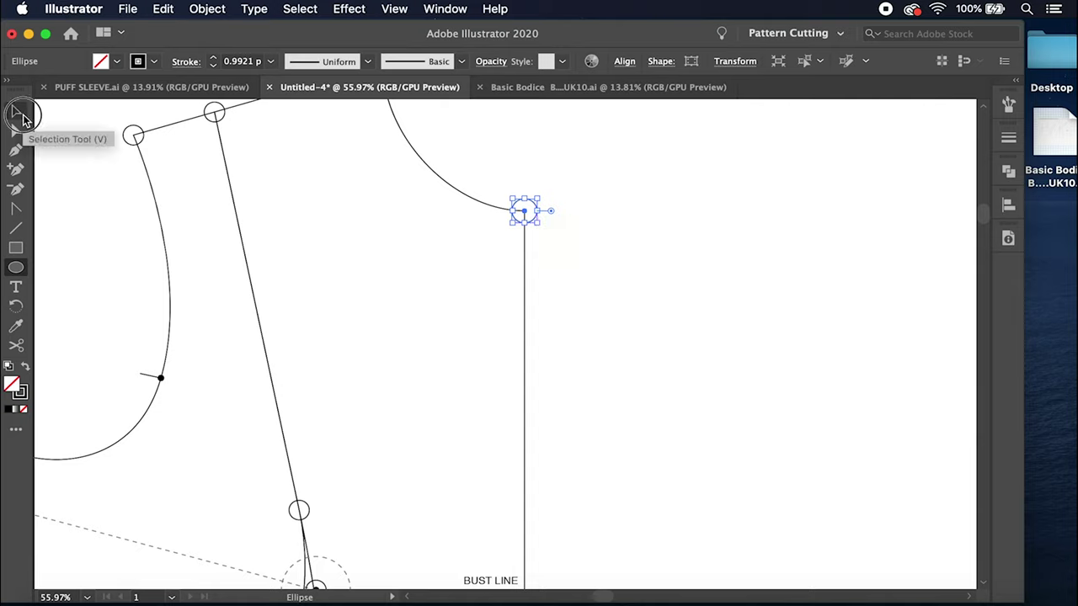
Step: Copy the marker circle 13 cm straight down (Horizontal 0, Vertical 13 cm) and deselect
{"action": "left_click", "coordinate": [19, 112]}
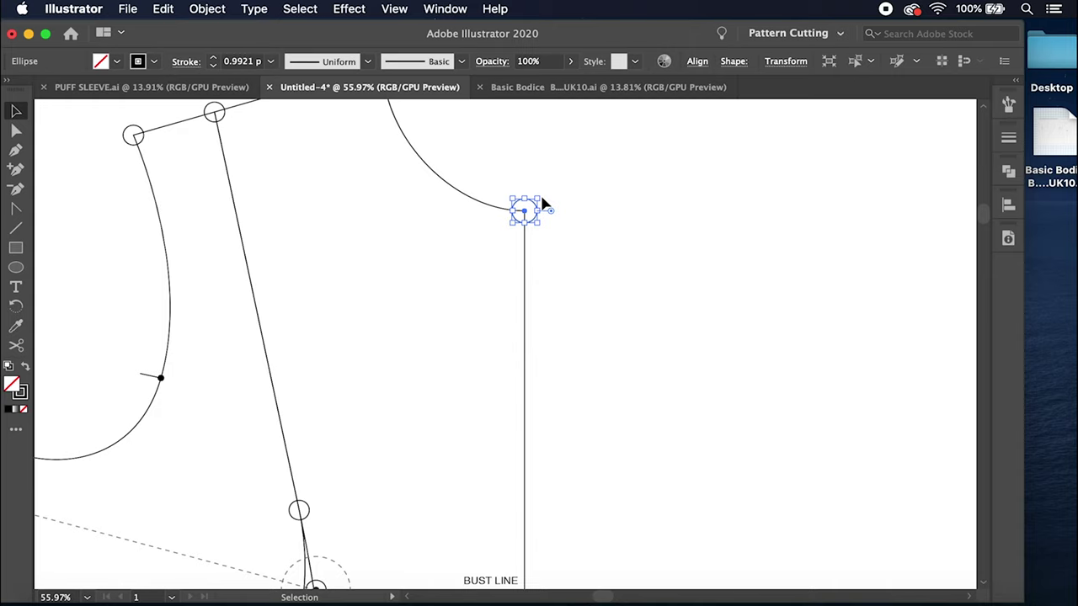
{"action": "key", "text": "Return"}
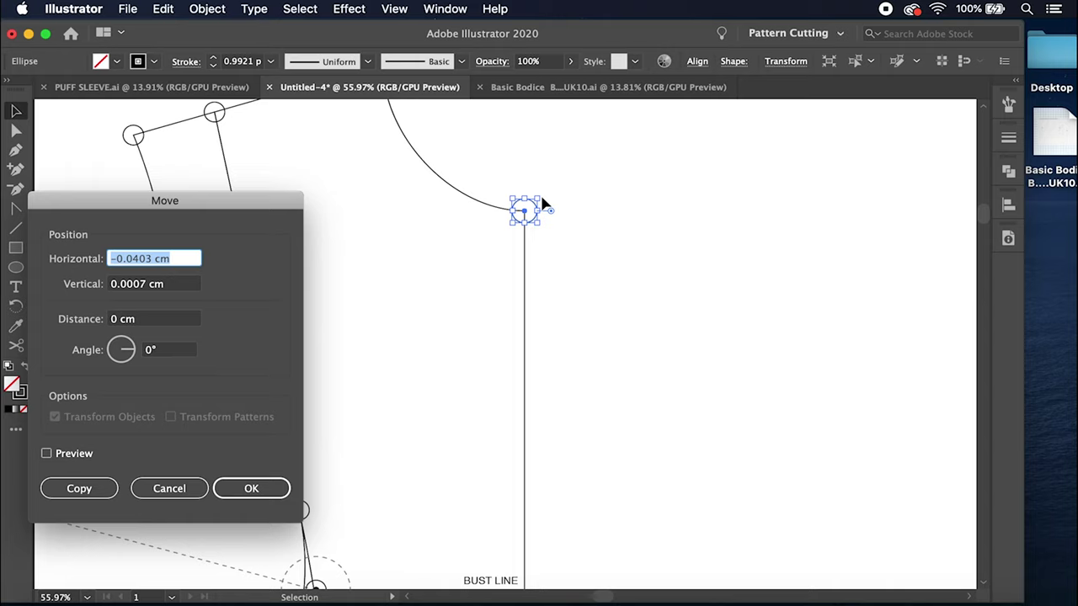
{"action": "type", "text": "0"}
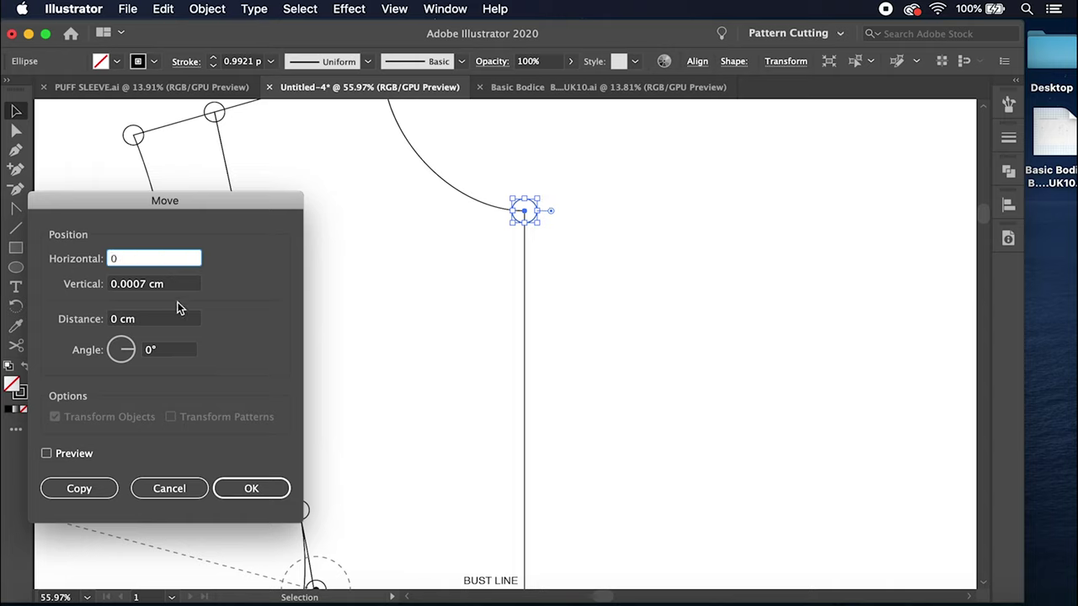
{"action": "left_click", "coordinate": [143, 284]}
{"action": "double_click", "coordinate": [143, 283]}
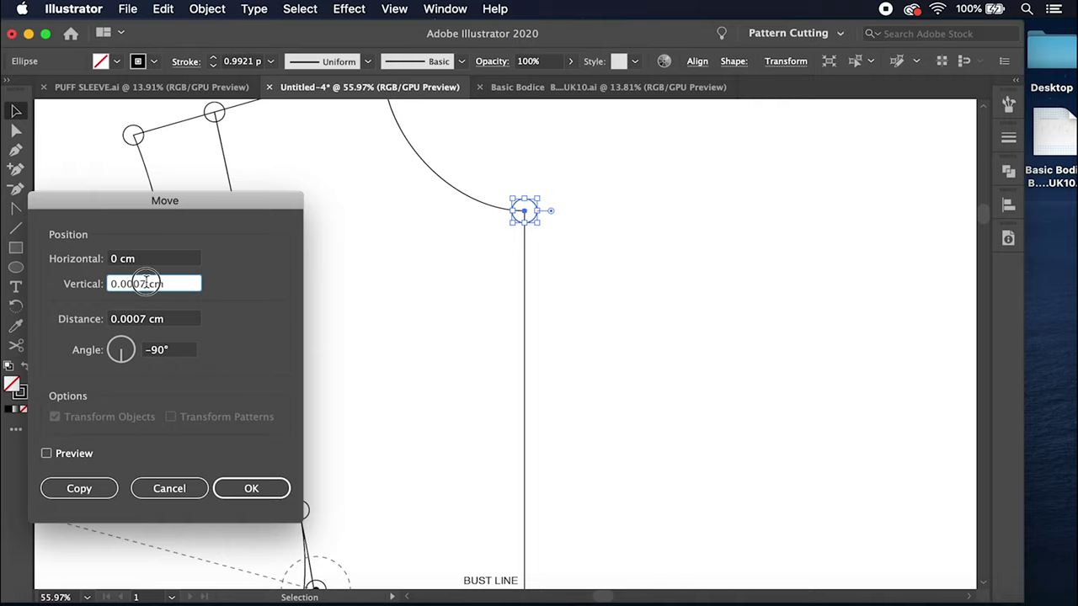
{"action": "type", "text": "13"}
{"action": "left_click", "coordinate": [80, 489]}
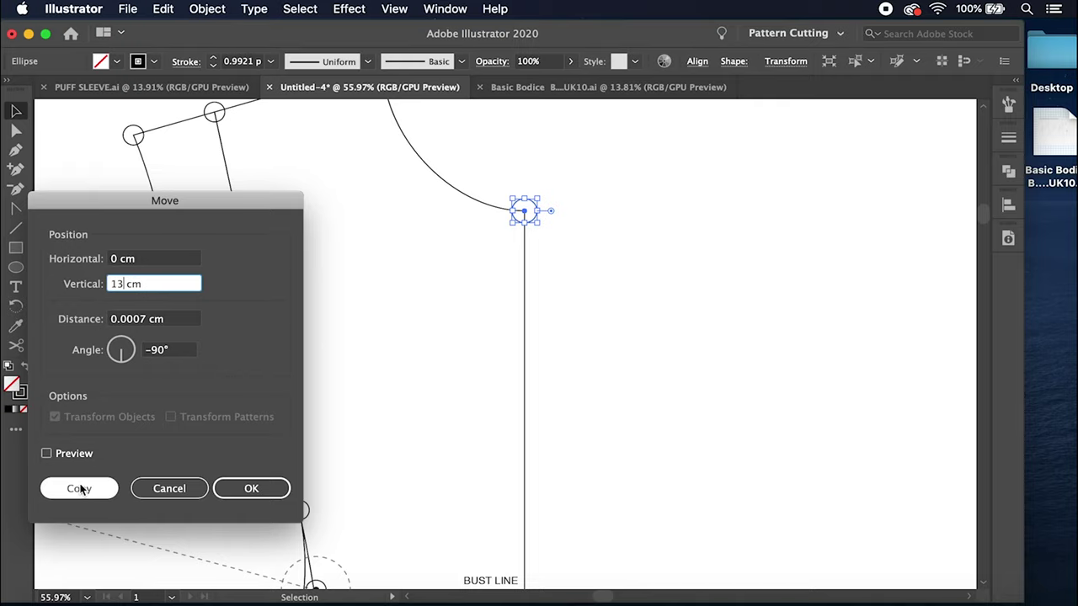
{"action": "left_click", "coordinate": [572, 483]}
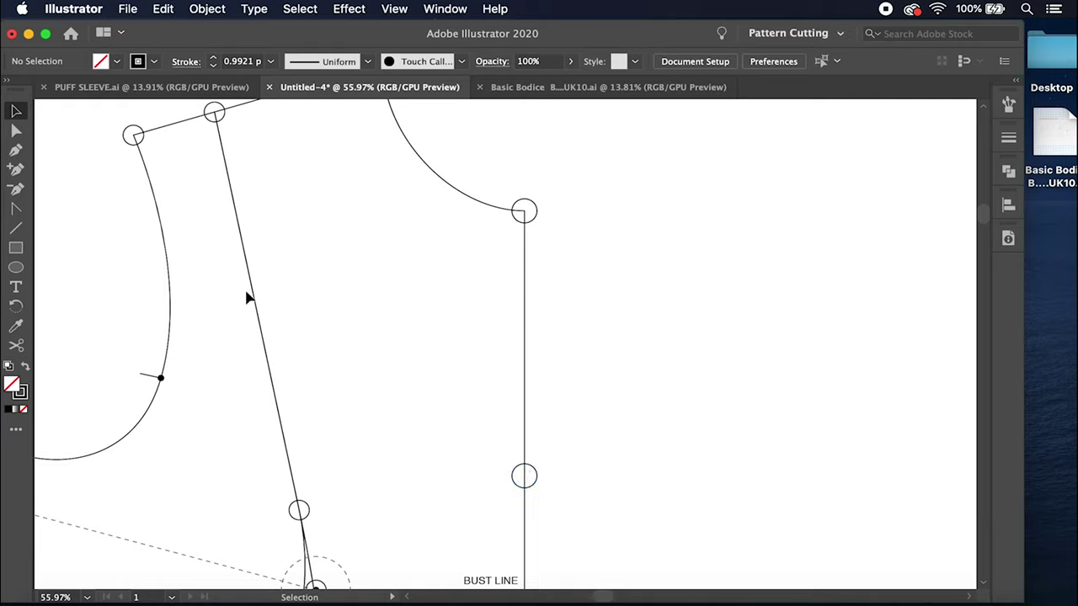
{"action": "left_click", "coordinate": [18, 152]}
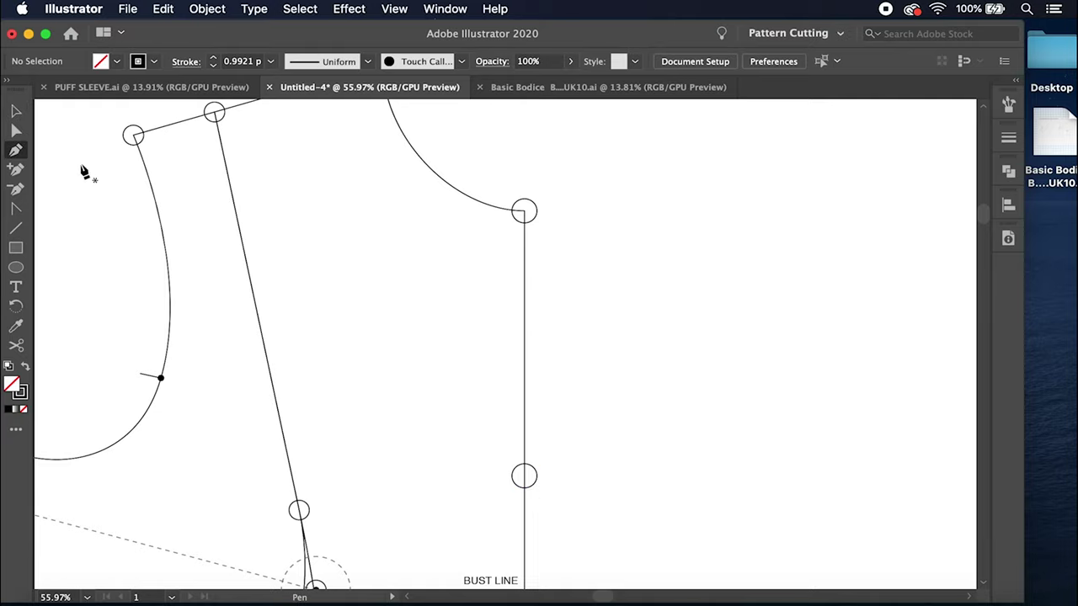
Step: Draw a horizontal line through the lower circle, expand it, and also select the side panel
{"action": "left_click", "coordinate": [566, 477]}
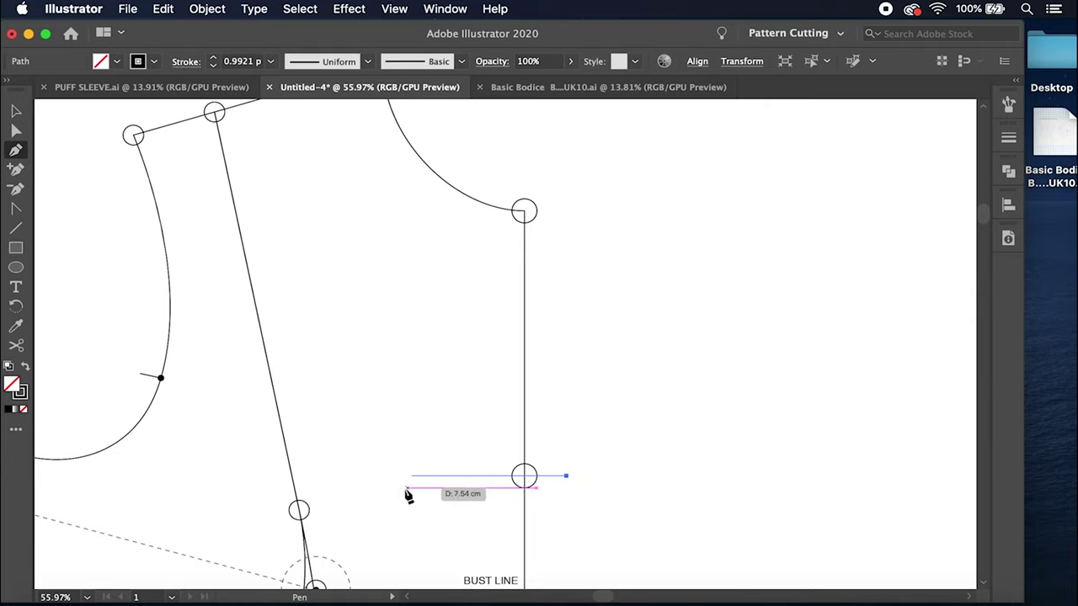
{"action": "left_click", "coordinate": [252, 478]}
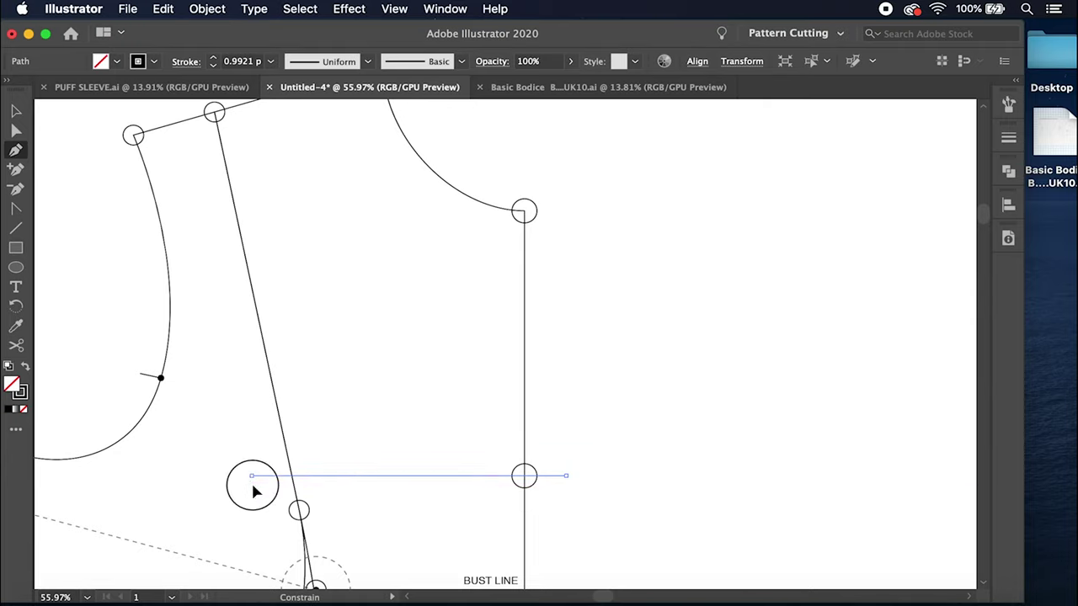
{"action": "left_click", "coordinate": [16, 110]}
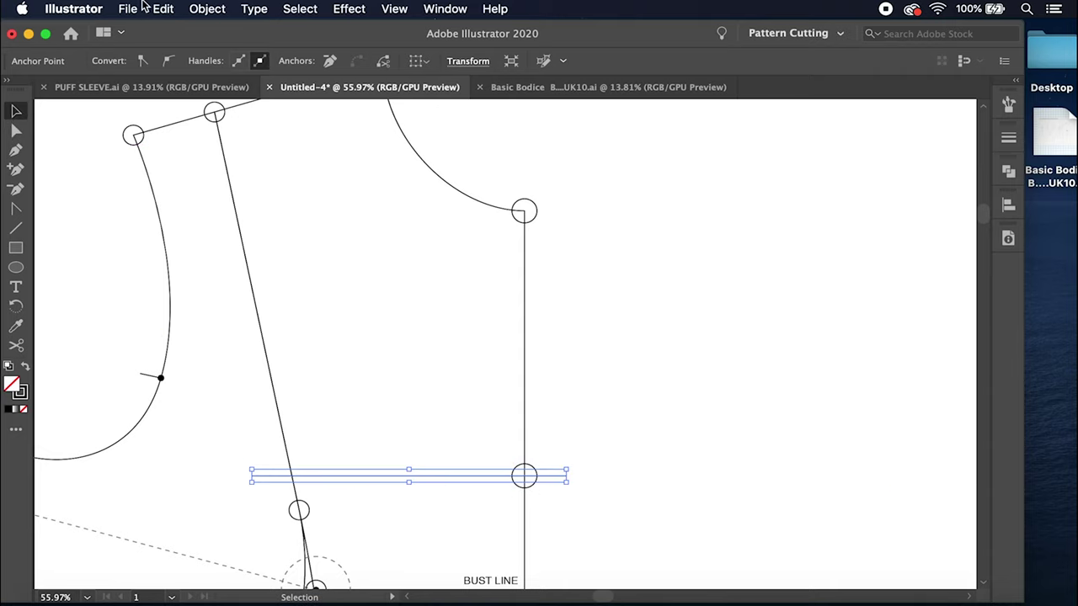
{"action": "left_click", "coordinate": [203, 9]}
{"action": "left_click", "coordinate": [223, 192]}
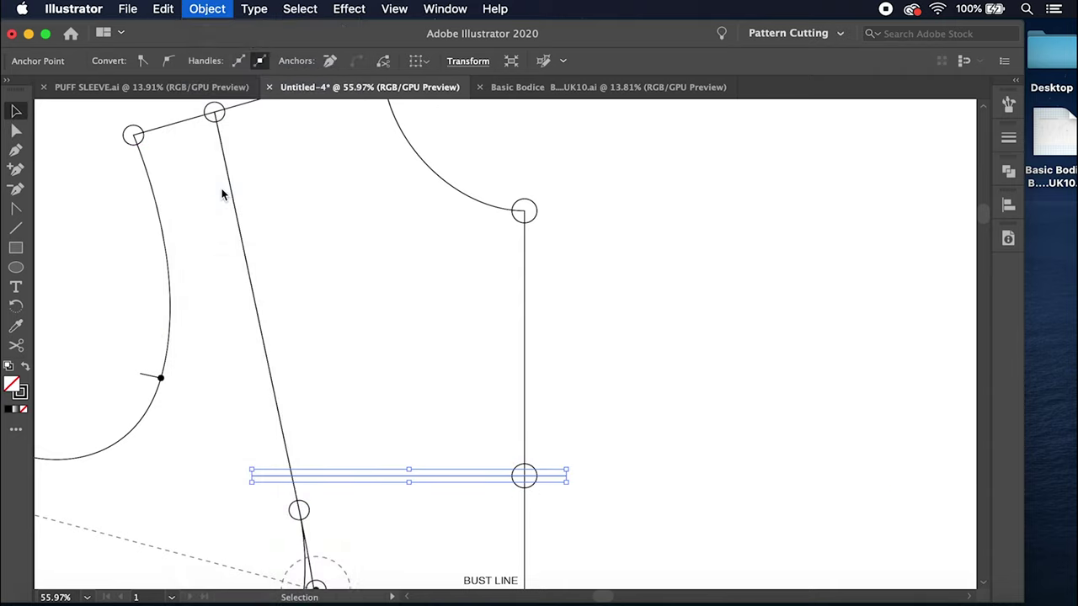
{"action": "left_click", "coordinate": [580, 405]}
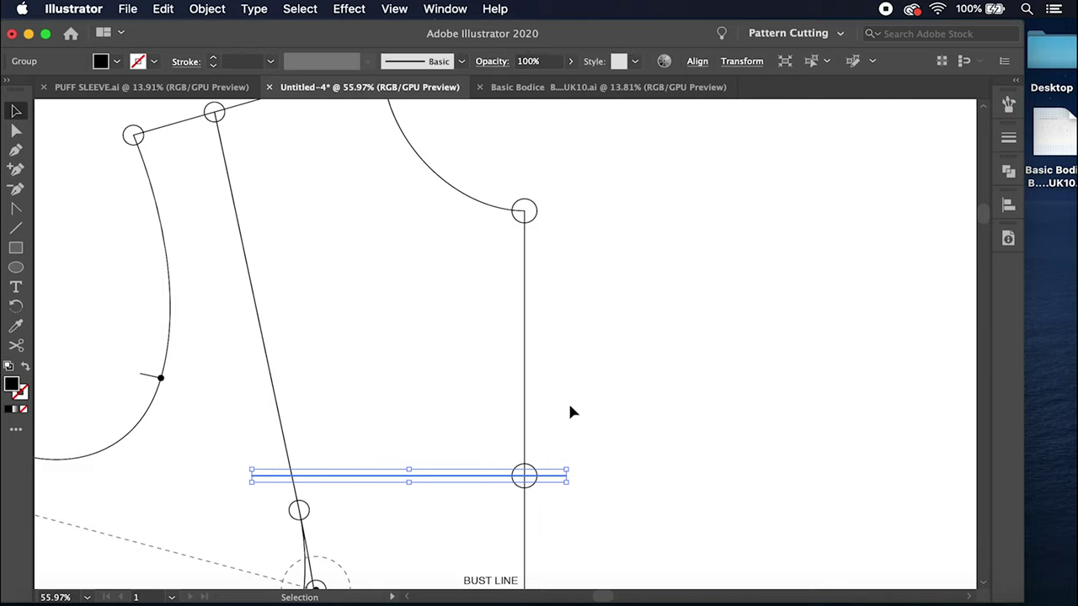
{"action": "left_click", "coordinate": [527, 416], "text": "shift"}
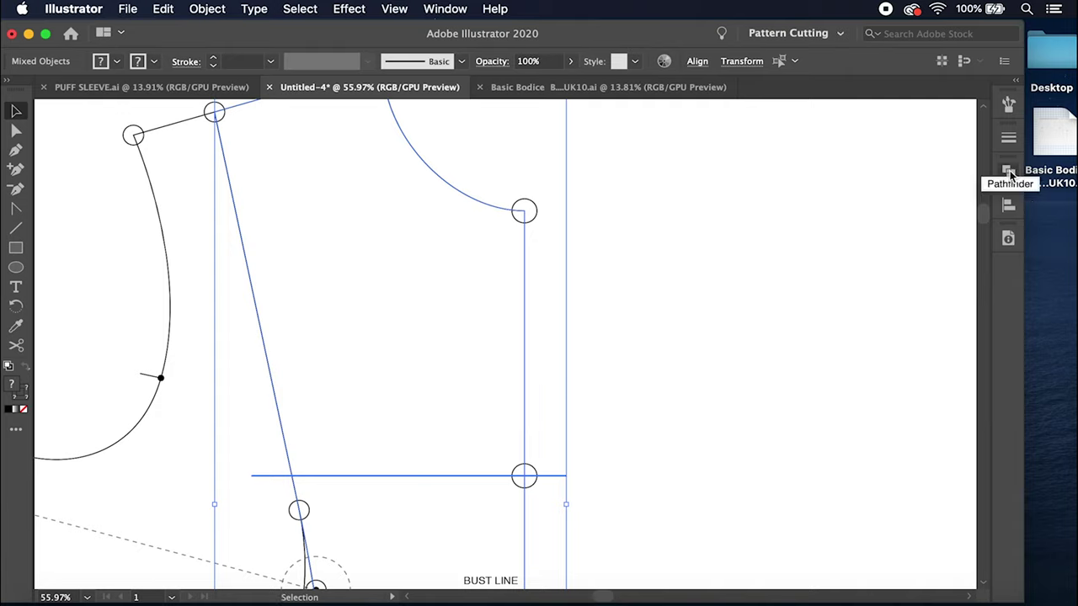
Step: Subtract the expanded line shape from the side panel to split it
{"action": "left_click", "coordinate": [1010, 173]}
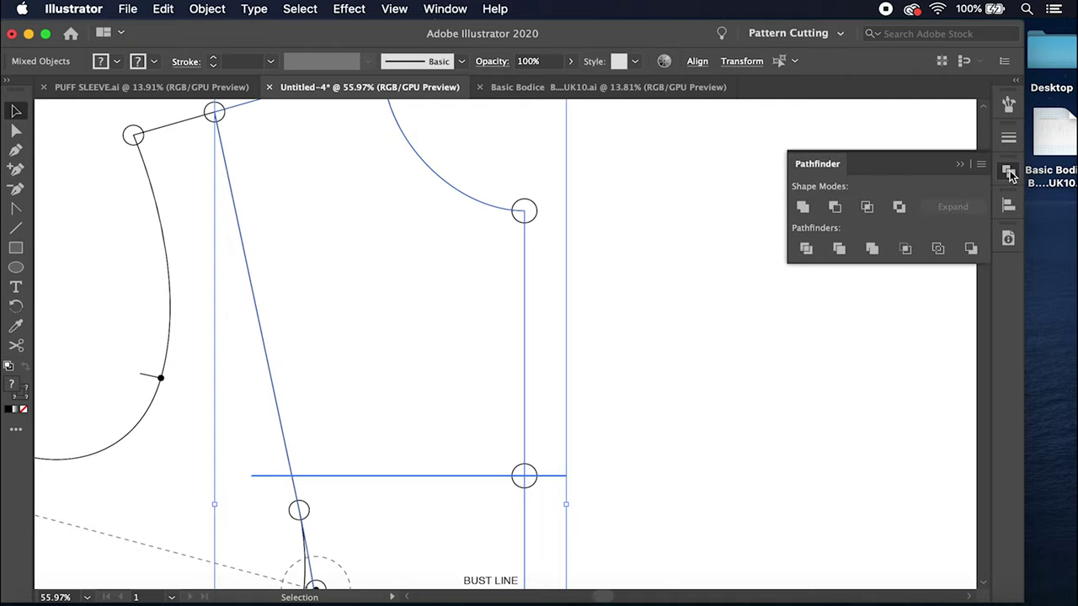
{"action": "left_click", "coordinate": [835, 208]}
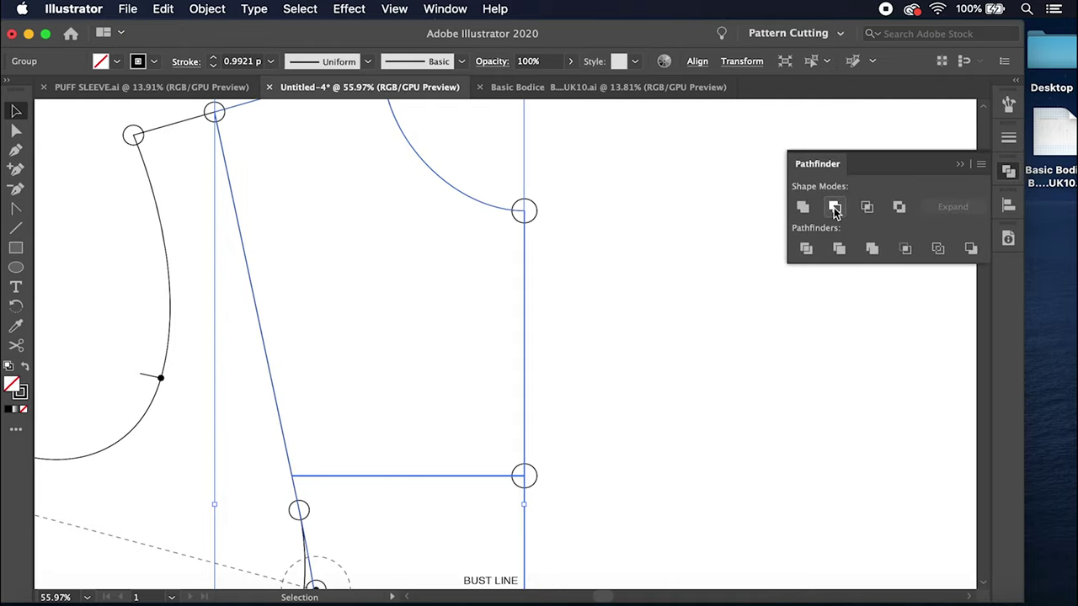
{"action": "left_click", "coordinate": [643, 319]}
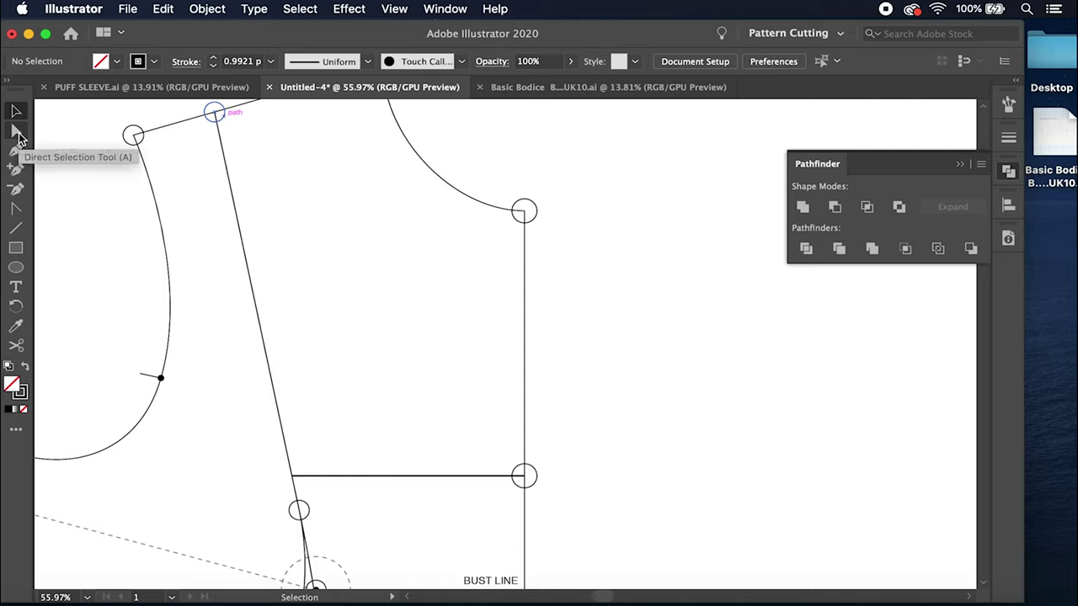
Step: Delete the leftover upper construction segment of the split panel
{"action": "left_click", "coordinate": [17, 132]}
{"action": "left_click", "coordinate": [528, 263]}
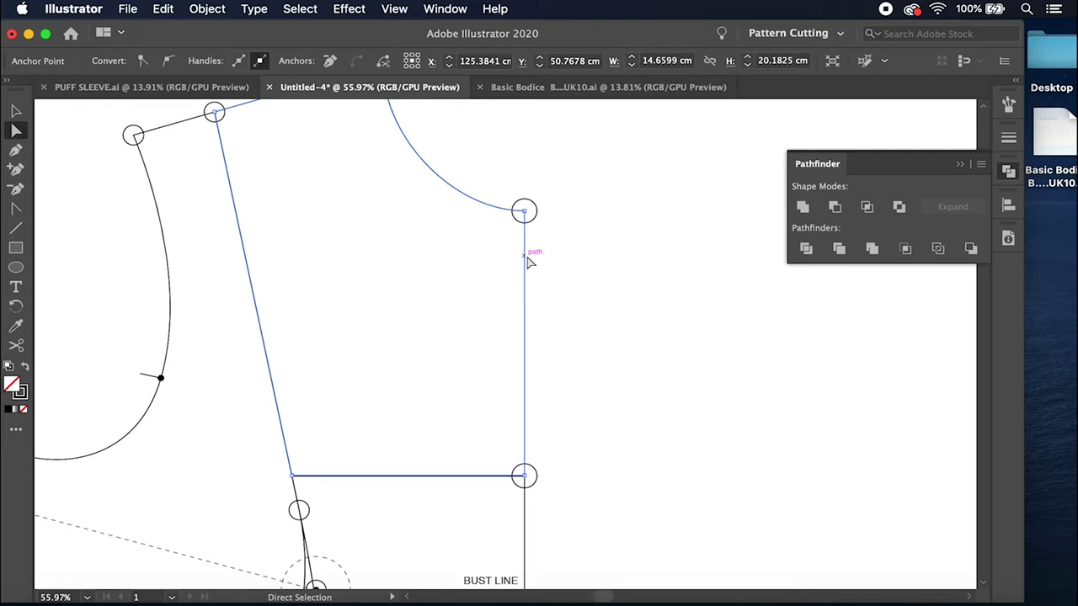
{"action": "key", "text": "Delete"}
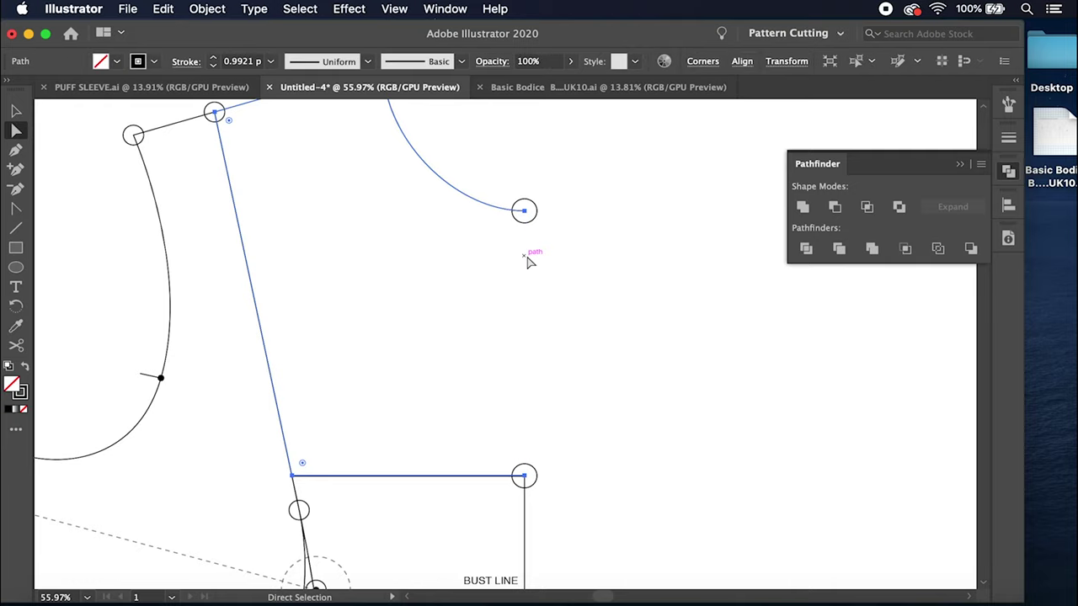
{"action": "left_click", "coordinate": [528, 263]}
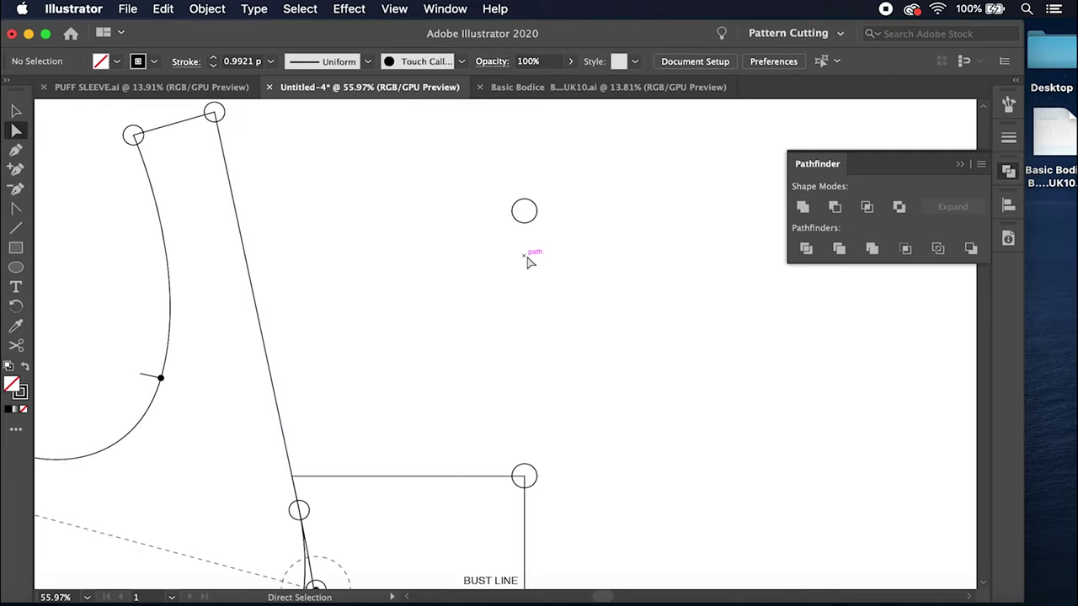
Step: Delete the marker circle at the shoulder's outer corner
{"action": "scroll", "coordinate": [528, 263], "scroll_direction": "down", "scroll_amount": 3}
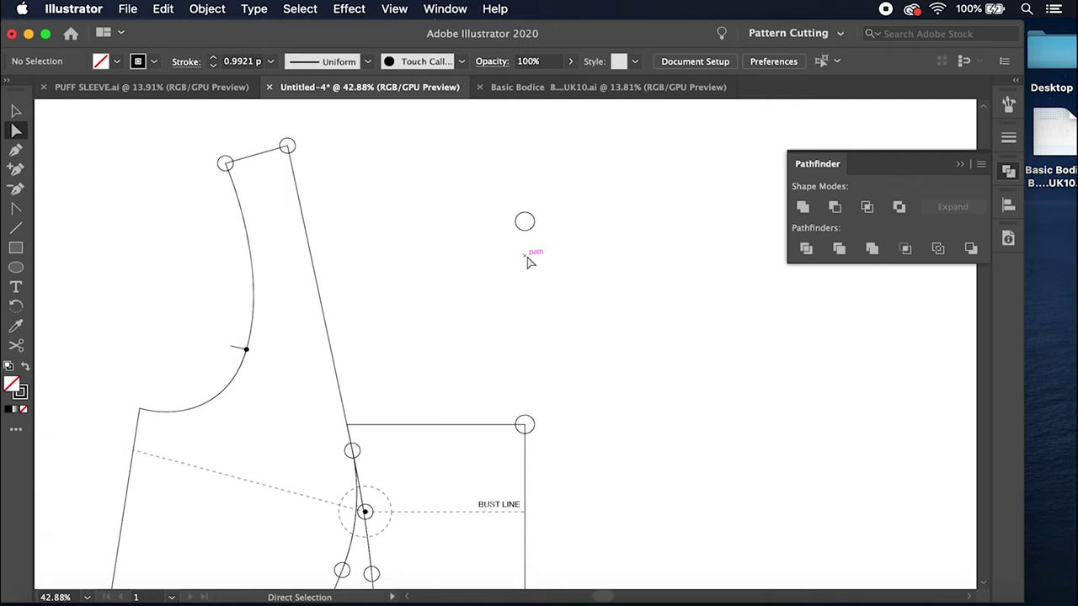
{"action": "left_click", "coordinate": [16, 112]}
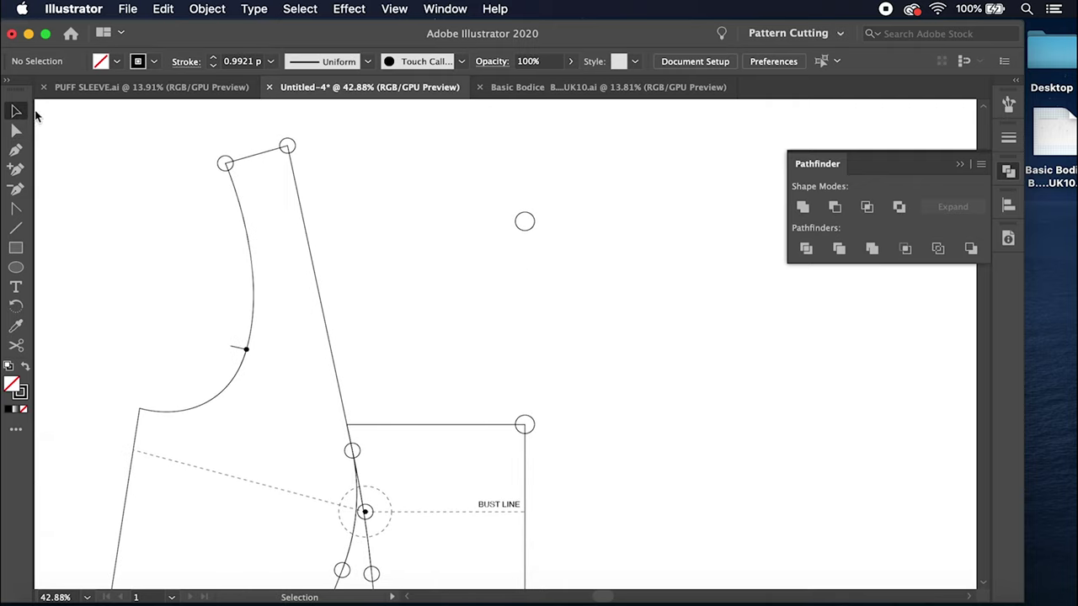
{"action": "left_click", "coordinate": [224, 168]}
{"action": "left_click", "coordinate": [222, 171]}
{"action": "left_click", "coordinate": [296, 148]}
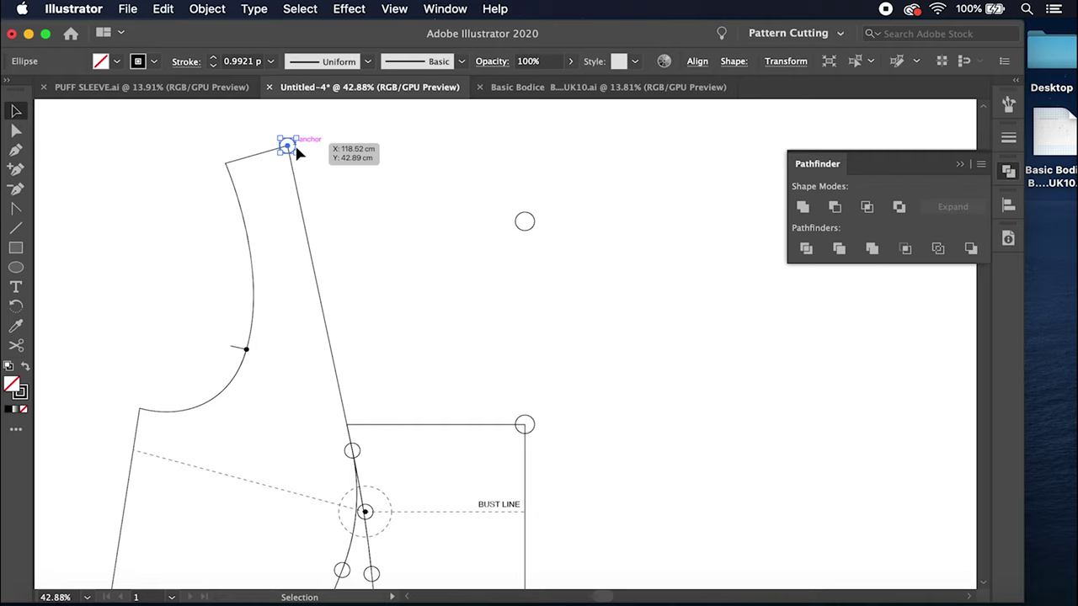
{"action": "left_click", "coordinate": [294, 143]}
{"action": "left_click", "coordinate": [534, 221]}
{"action": "key", "text": "Delete"}
Step: Delete the marker circles at the box corner, the dart top and both dart legs
{"action": "left_click", "coordinate": [530, 431]}
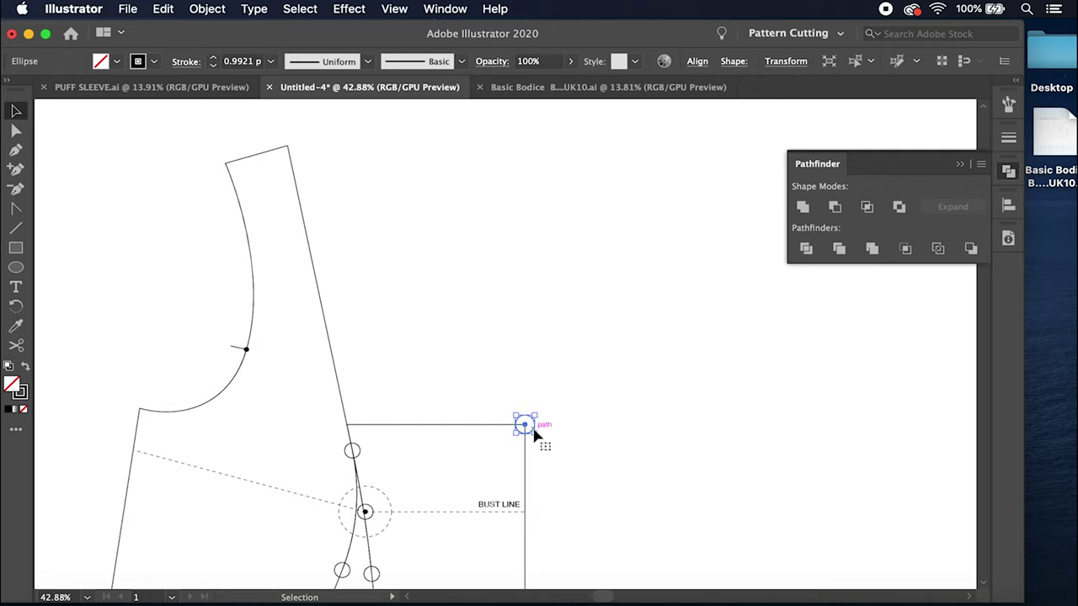
{"action": "key", "text": "Delete"}
{"action": "left_click", "coordinate": [354, 444]}
{"action": "key", "text": "Delete"}
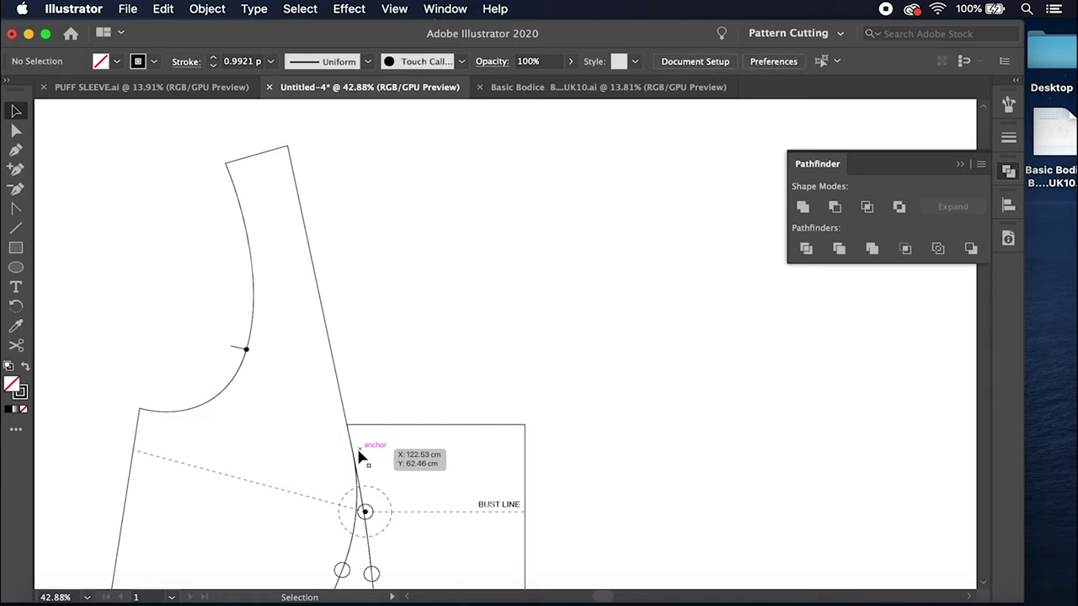
{"action": "left_click", "coordinate": [375, 574]}
{"action": "key", "text": "Delete"}
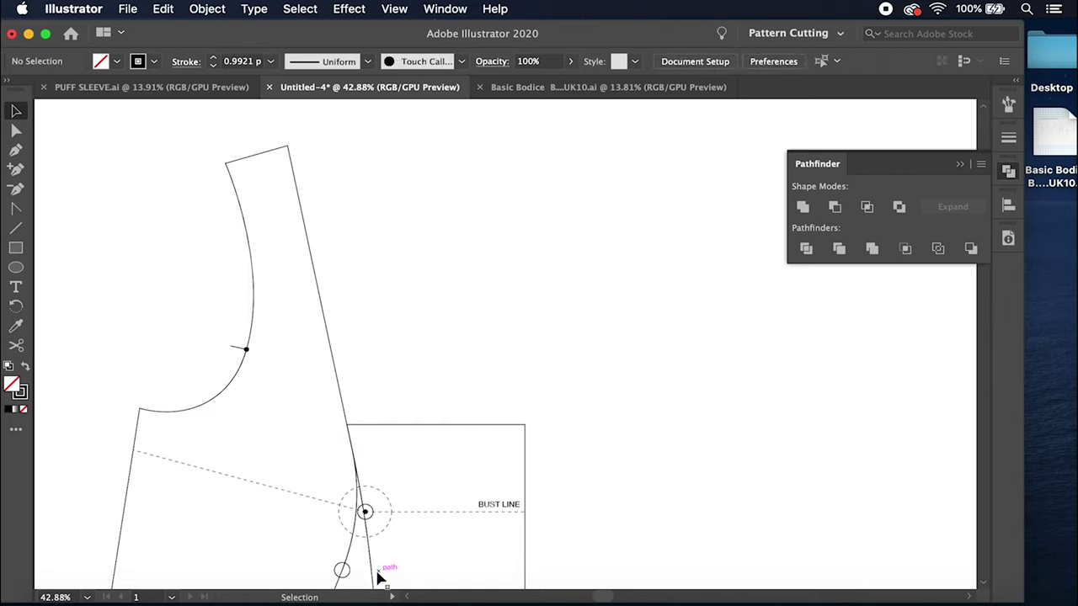
{"action": "left_click", "coordinate": [344, 574]}
{"action": "key", "text": "Delete"}
Step: Delete the bust-point marker circle and the dashed bust circle, then deselect
{"action": "left_click", "coordinate": [368, 514]}
{"action": "key", "text": "Delete"}
{"action": "left_click", "coordinate": [383, 529]}
{"action": "key", "text": "Delete"}
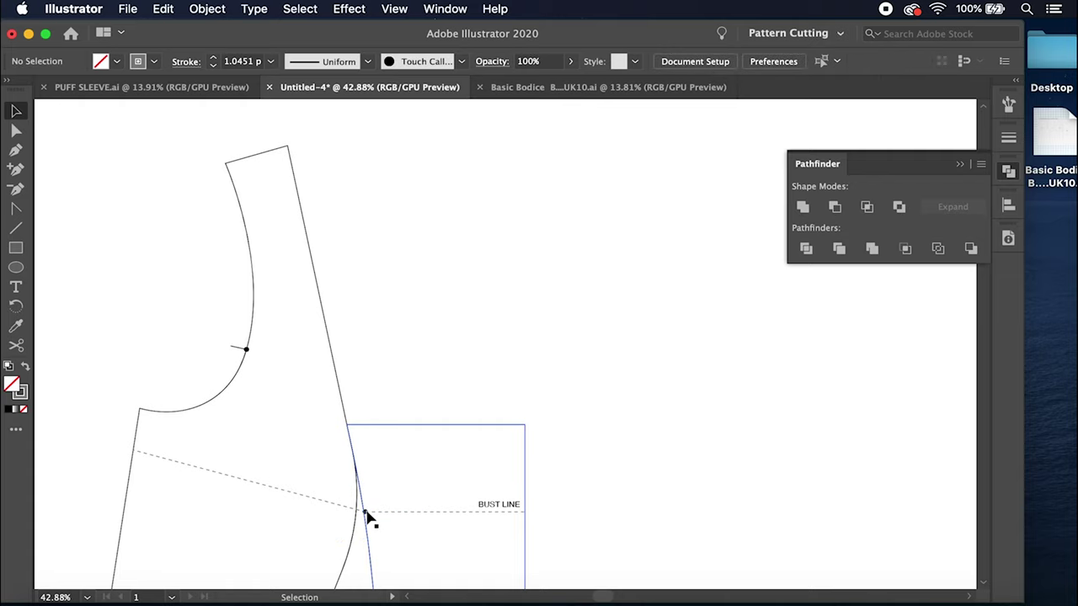
{"action": "left_click", "coordinate": [366, 515]}
{"action": "left_click", "coordinate": [412, 465]}
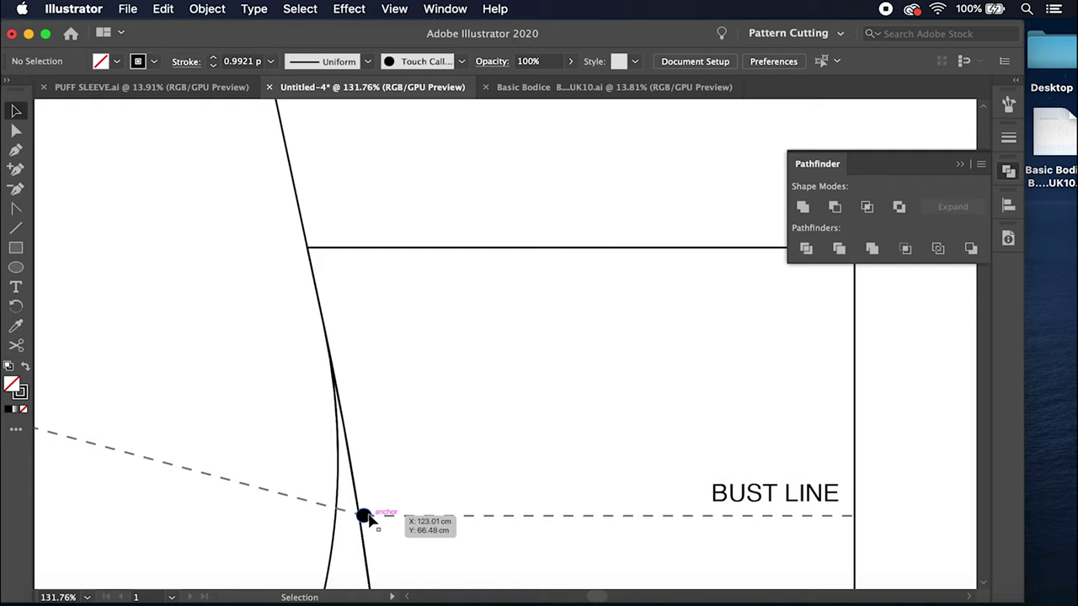
{"action": "scroll", "coordinate": [428, 444], "scroll_direction": "down", "scroll_amount": 3}
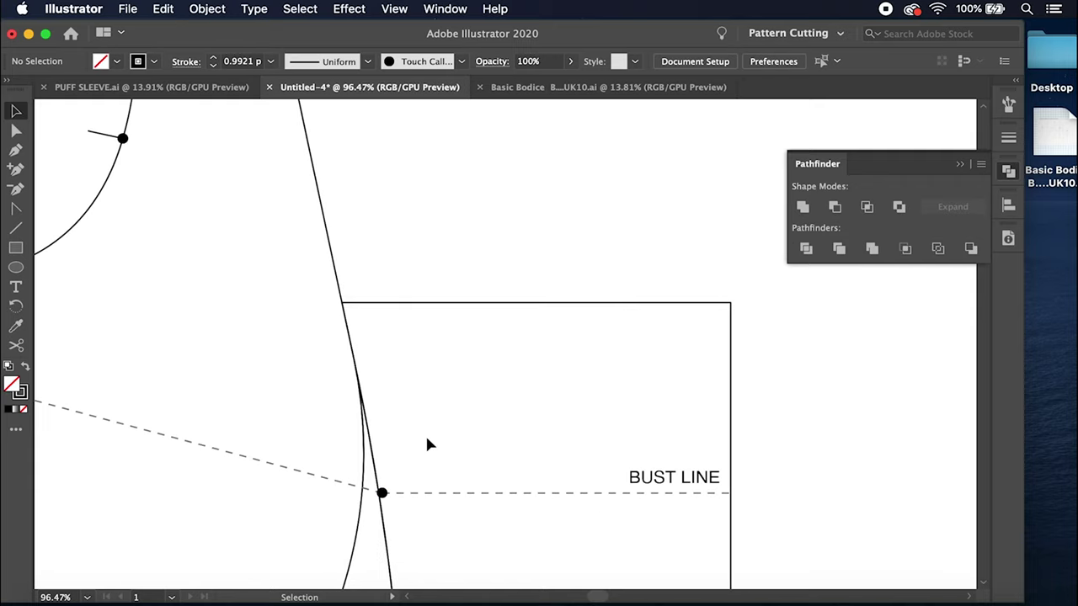
{"action": "left_click", "coordinate": [390, 458]}
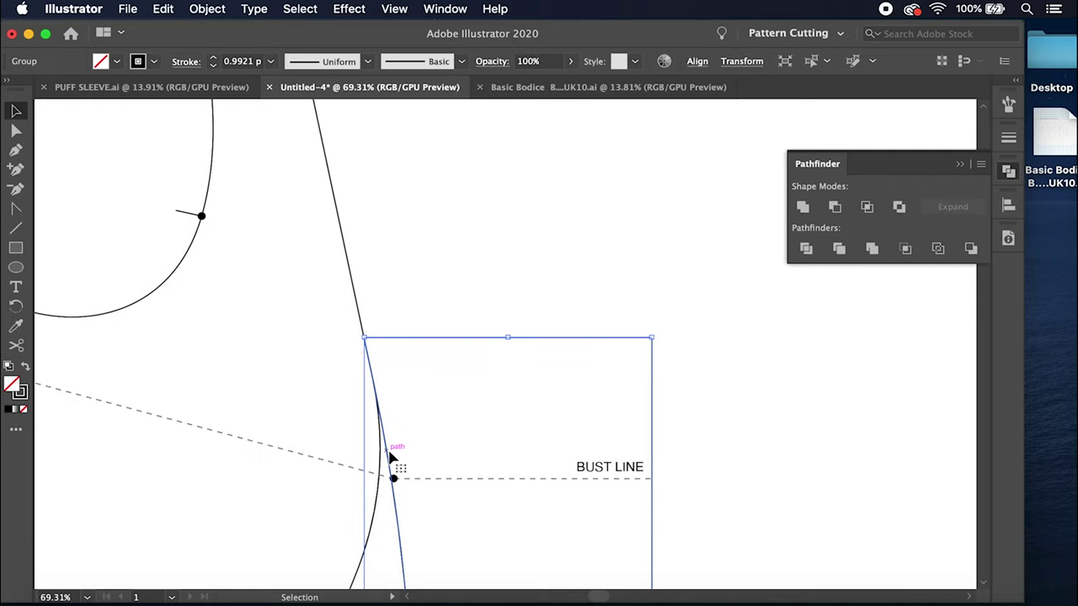
{"action": "key", "text": "super+shift+a"}
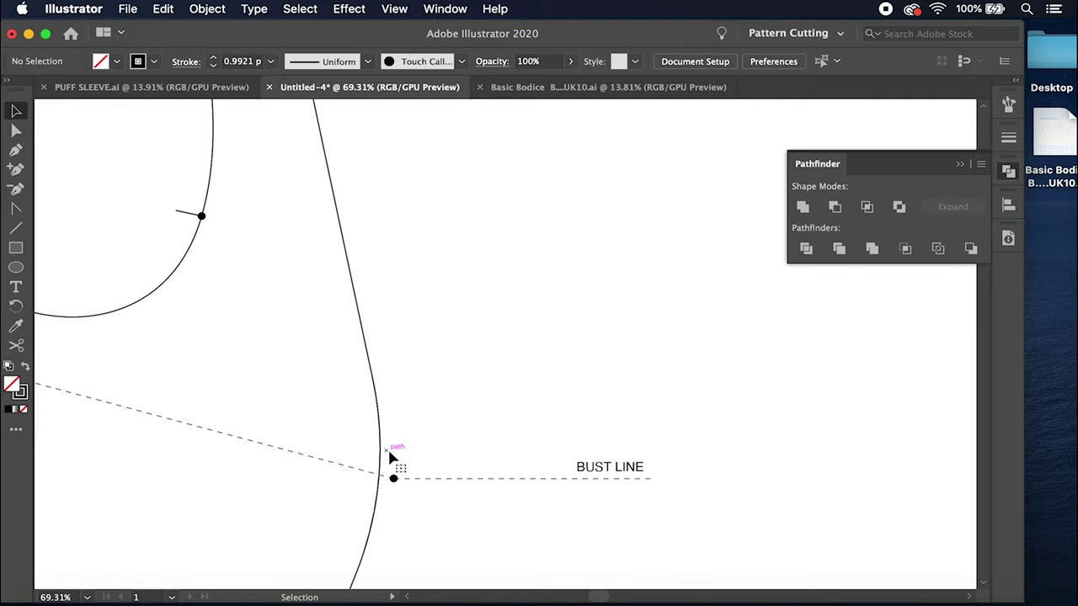
{"action": "left_click", "coordinate": [390, 458]}
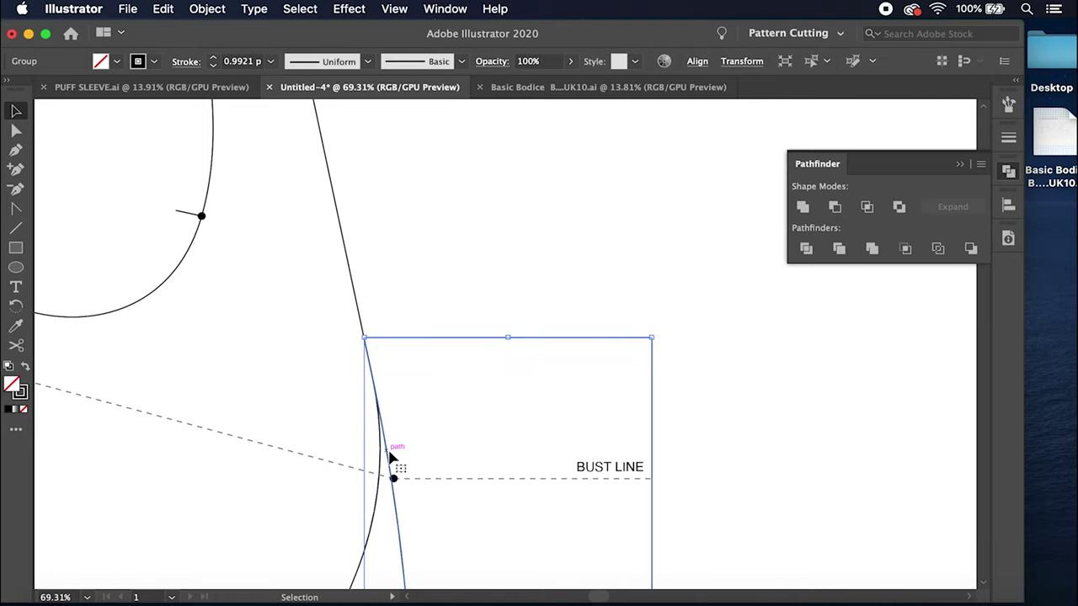
{"action": "left_click", "coordinate": [164, 10]}
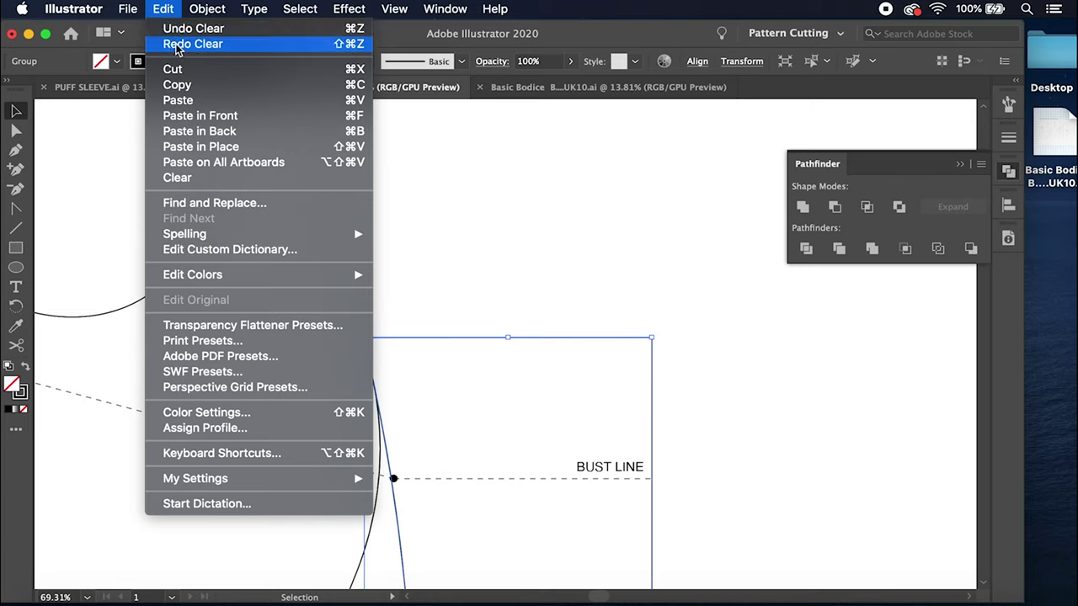
{"action": "left_click", "coordinate": [580, 226]}
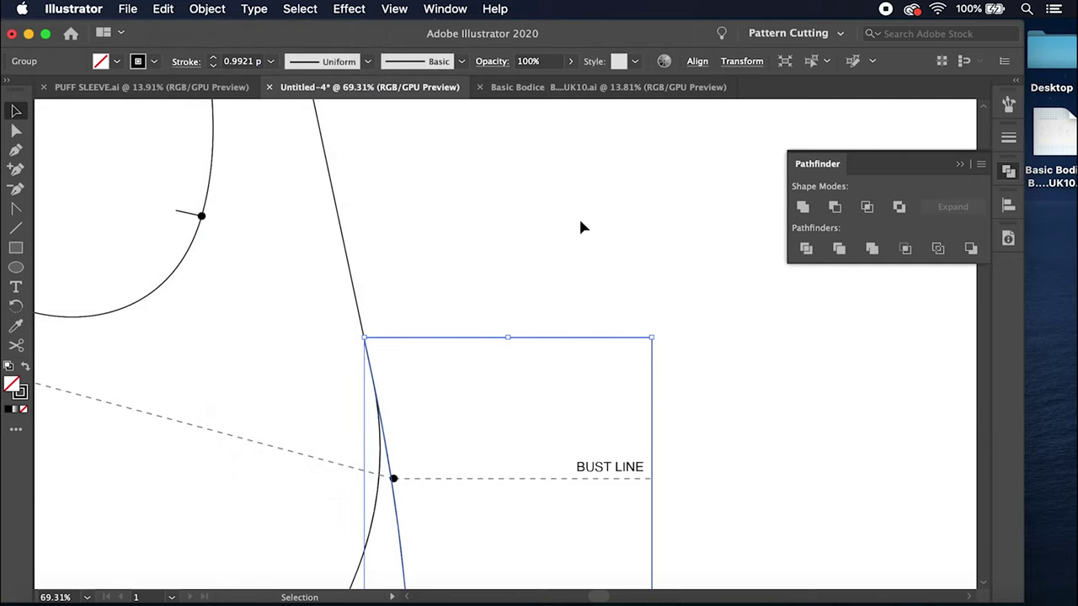
{"action": "left_click", "coordinate": [558, 277]}
{"action": "scroll", "coordinate": [558, 278], "scroll_direction": "down", "scroll_amount": 3}
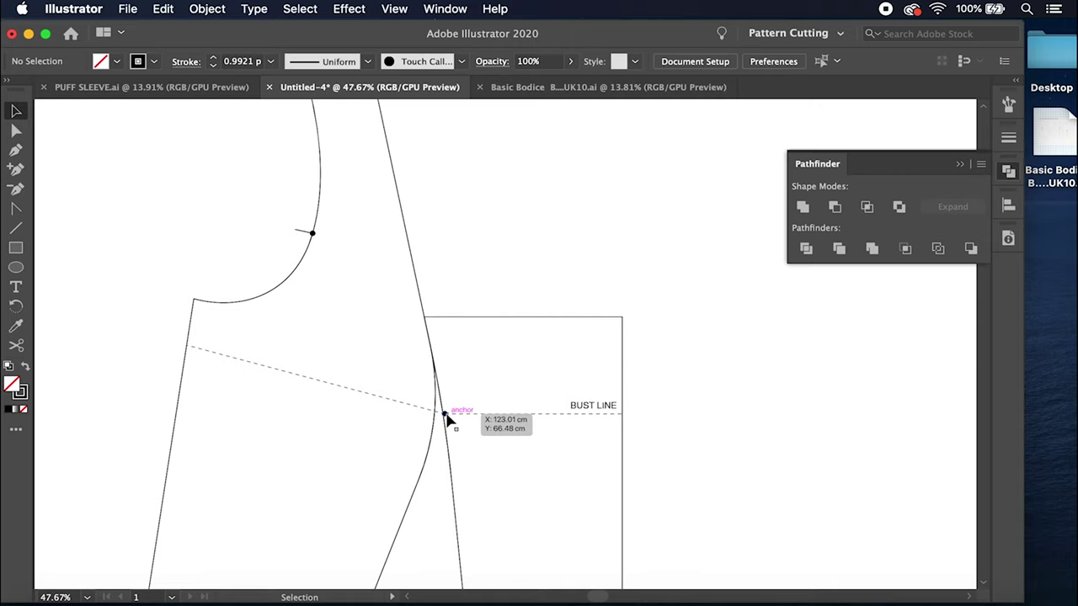
Step: Delete the dashed bust line, the other bust-level line and the BUST LINE label
{"action": "left_click", "coordinate": [446, 419]}
{"action": "scroll", "coordinate": [493, 414], "scroll_direction": "up", "scroll_amount": 4}
{"action": "left_click", "coordinate": [333, 426]}
{"action": "scroll", "coordinate": [336, 429], "scroll_direction": "down", "scroll_amount": 2}
{"action": "scroll", "coordinate": [336, 429], "scroll_direction": "down", "scroll_amount": 1}
{"action": "scroll", "coordinate": [336, 430], "scroll_direction": "down", "scroll_amount": 1}
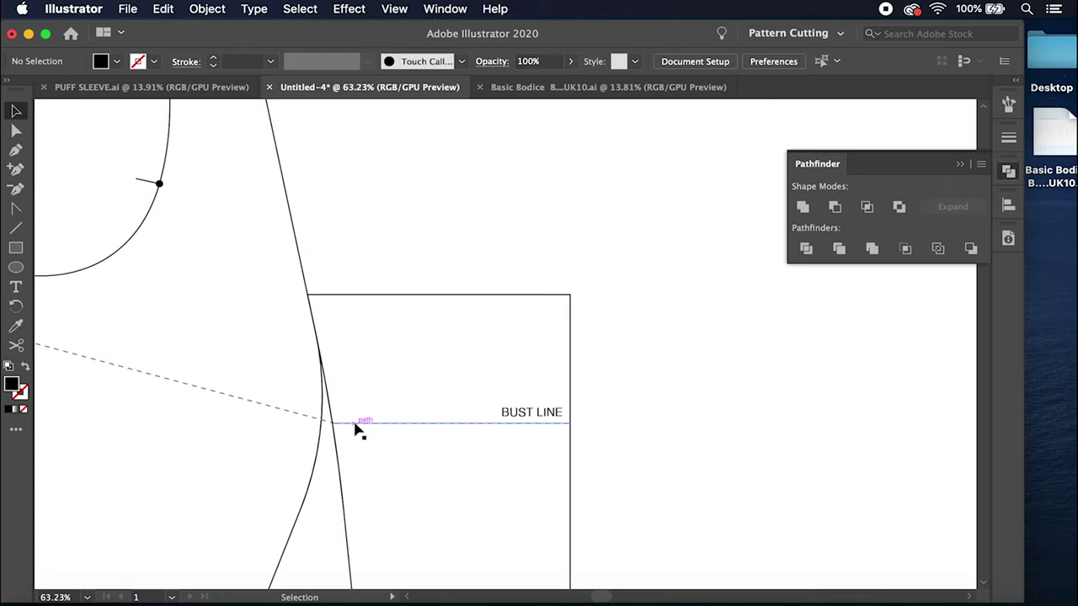
{"action": "left_click", "coordinate": [354, 423]}
{"action": "key", "text": "Delete"}
{"action": "left_click", "coordinate": [295, 420]}
{"action": "key", "text": "Delete"}
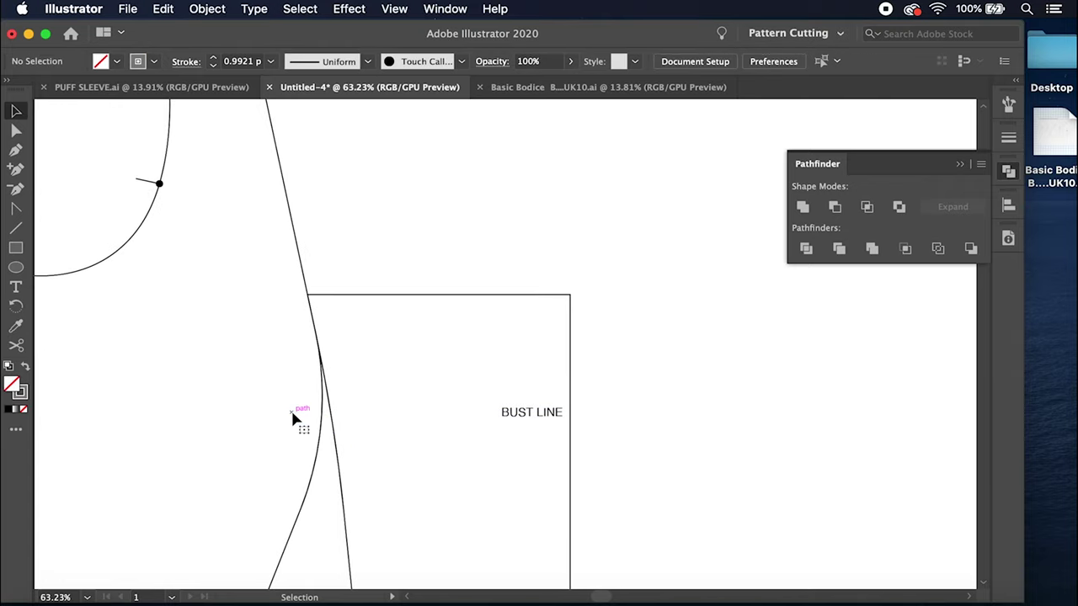
{"action": "left_click", "coordinate": [544, 413]}
{"action": "key", "text": "Delete"}
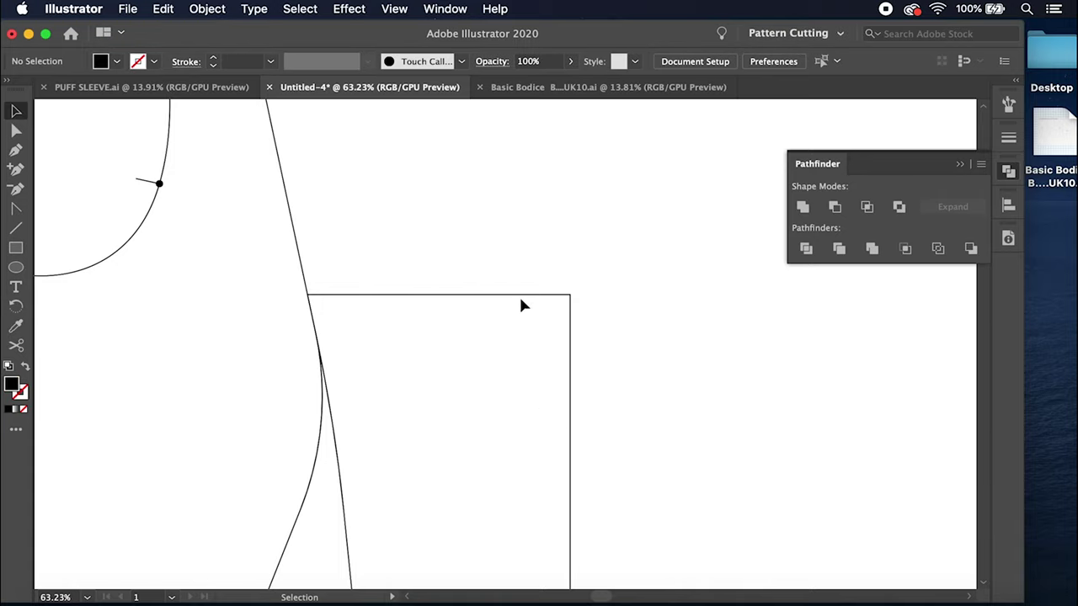
Step: Draw a 1 cm line at the side panel's top-left corner with the Line Segment Tool
{"action": "left_click", "coordinate": [17, 231]}
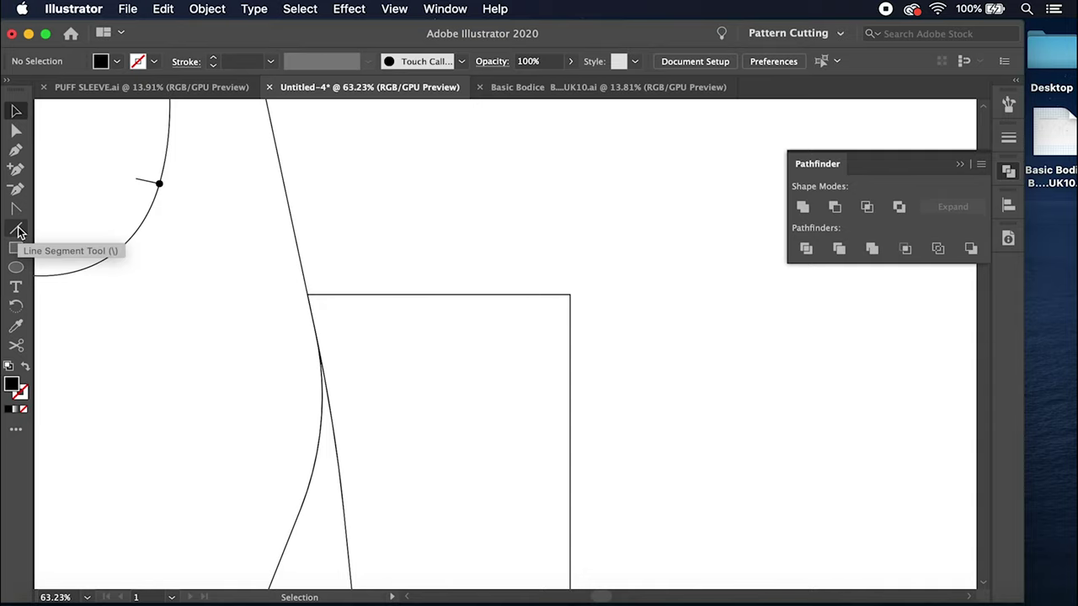
{"action": "left_click", "coordinate": [17, 231]}
{"action": "scroll", "coordinate": [306, 298], "scroll_direction": "up", "scroll_amount": 2}
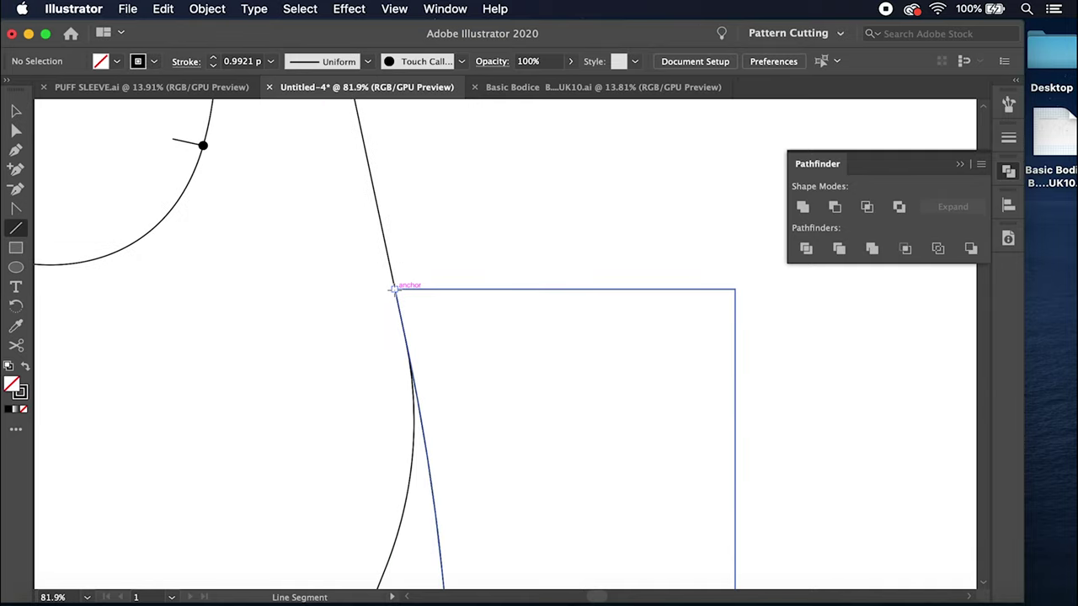
{"action": "left_click", "coordinate": [393, 289]}
{"action": "left_click", "coordinate": [577, 355]}
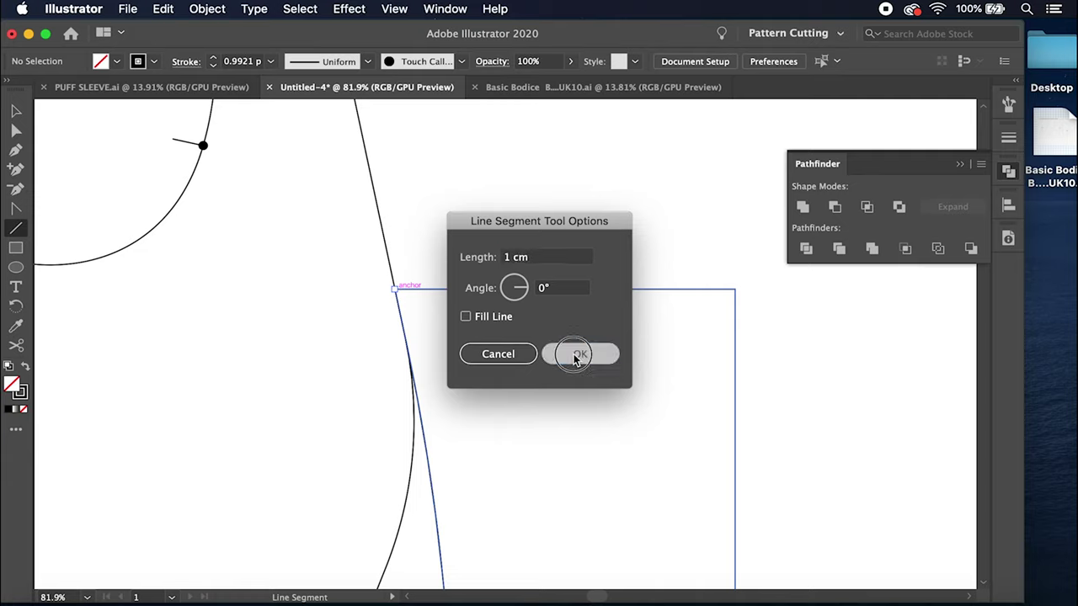
Step: Move the side panel to the right, away from the bodice
{"action": "left_click", "coordinate": [18, 111]}
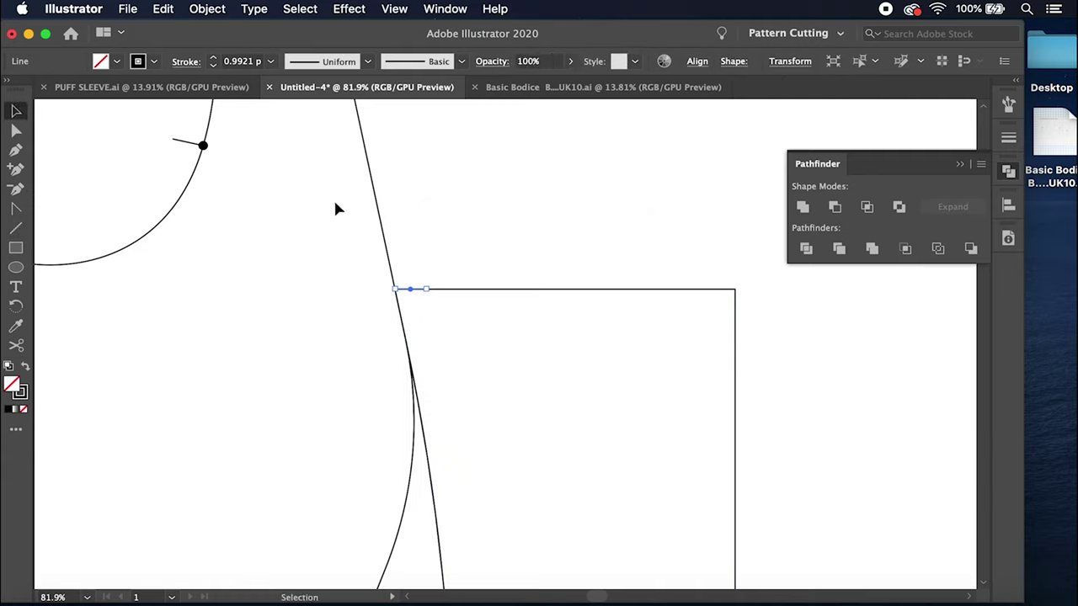
{"action": "left_click_drag", "start_coordinate": [567, 289], "coordinate": [645, 289]}
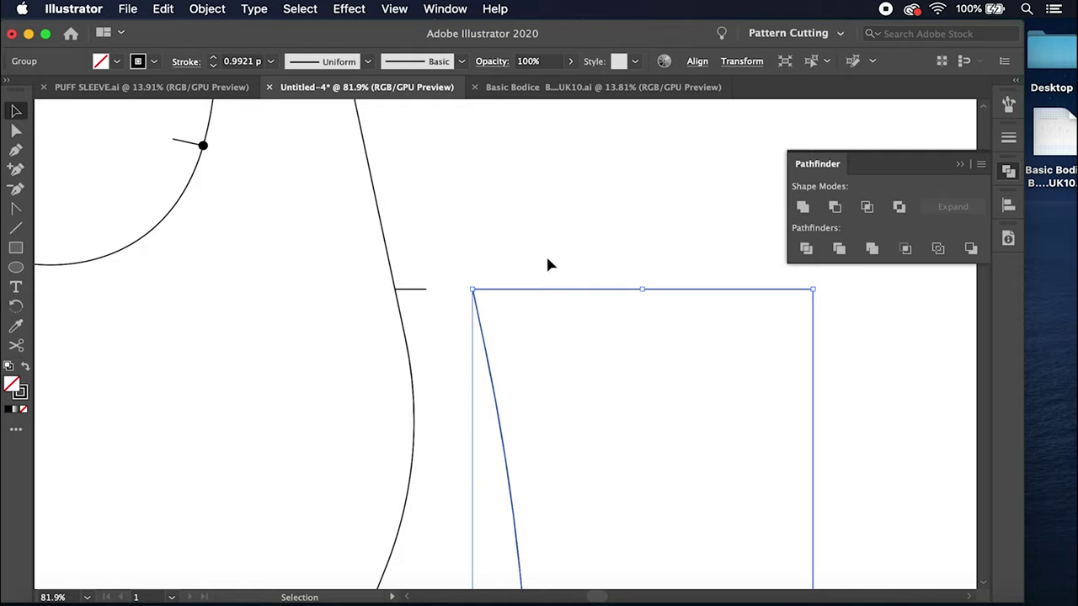
{"action": "mouse_move", "coordinate": [551, 299]}
{"action": "left_mouse_down"}
{"action": "mouse_move", "coordinate": [561, 295]}
{"action": "mouse_move", "coordinate": [533, 288]}
{"action": "left_mouse_up"}
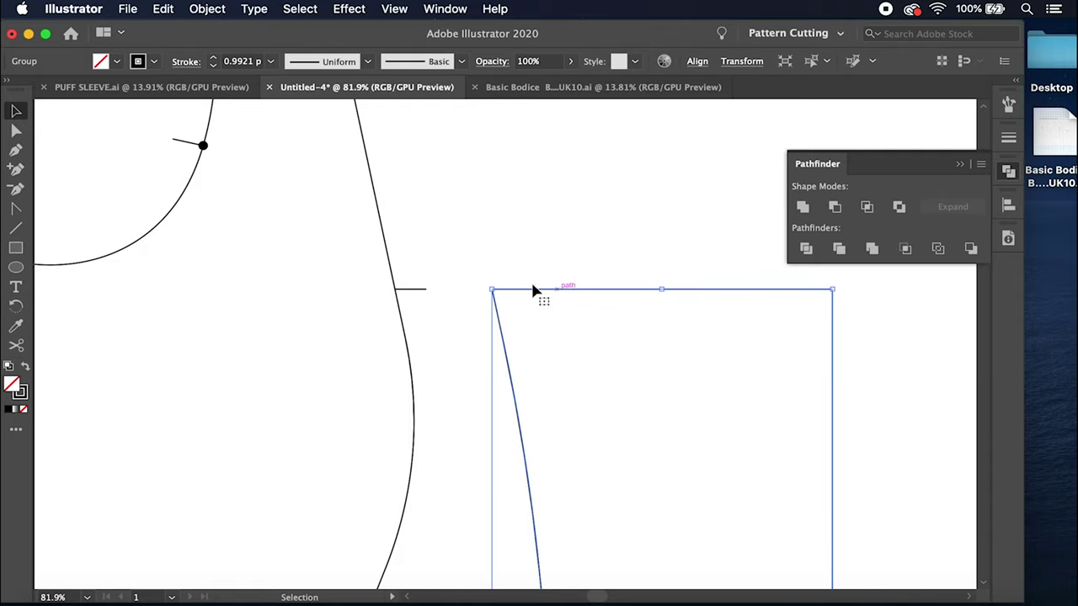
Step: Draw a 1 cm notch line at 180° from the side panel's top-left corner
{"action": "left_click", "coordinate": [17, 230]}
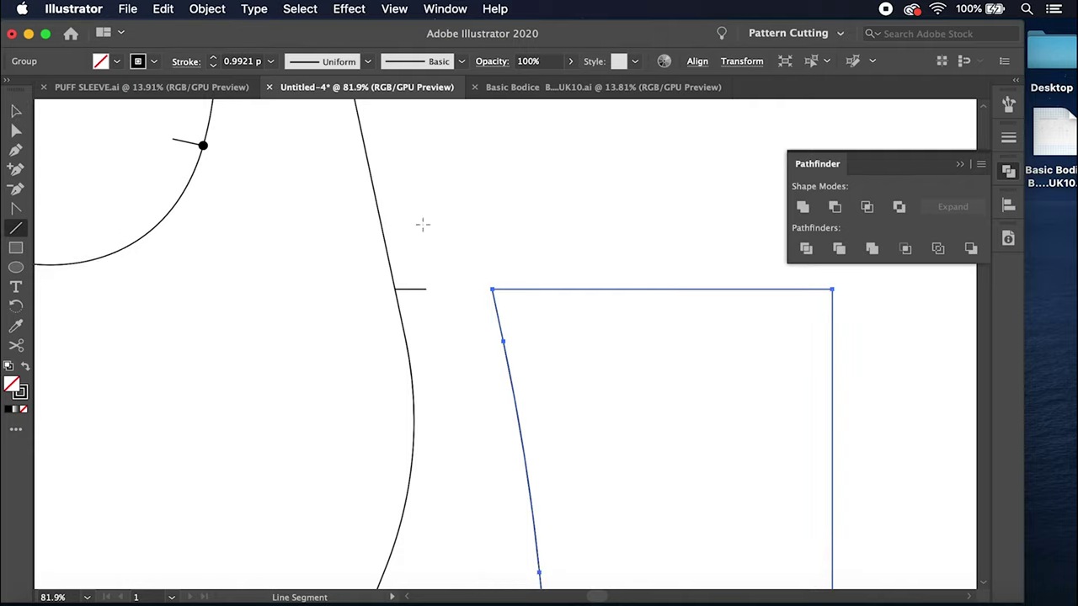
{"action": "left_click", "coordinate": [492, 290]}
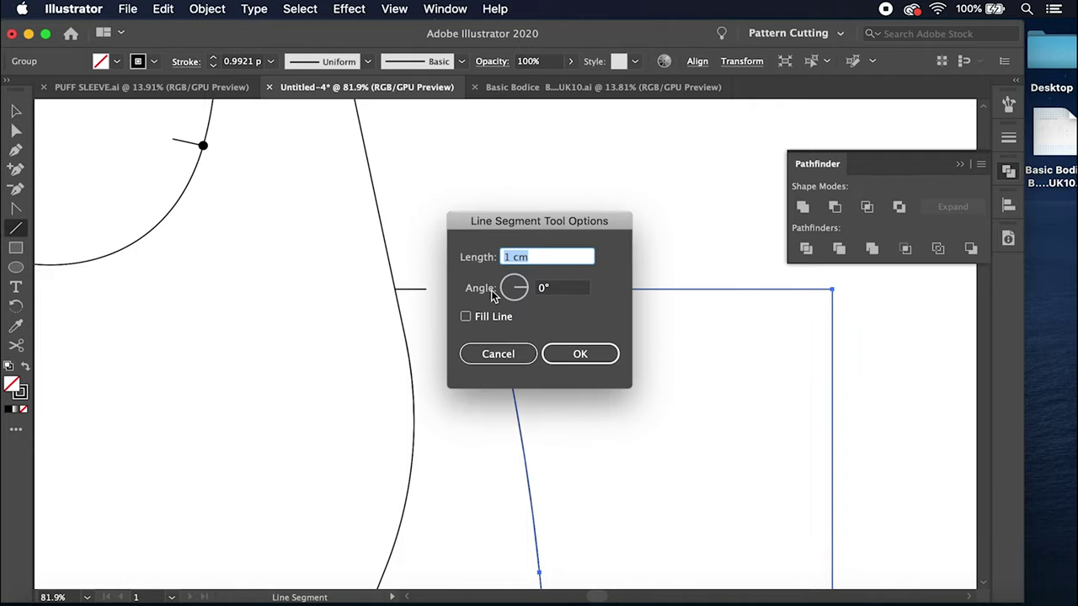
{"action": "left_click", "coordinate": [541, 290]}
{"action": "type", "text": "180"}
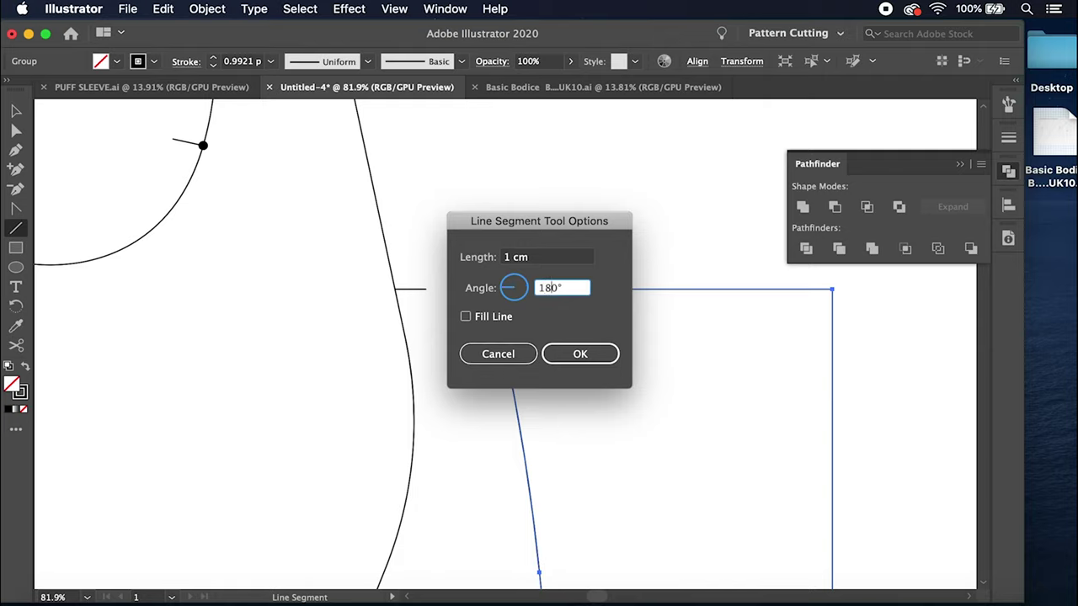
{"action": "key", "text": "Return"}
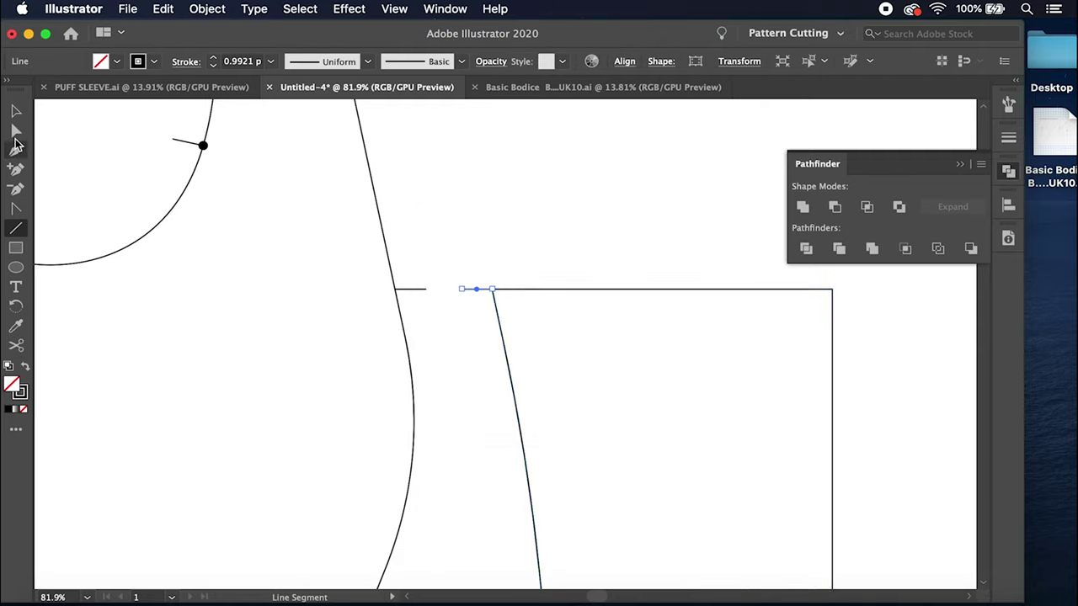
{"action": "left_click", "coordinate": [14, 112]}
{"action": "left_click", "coordinate": [556, 234]}
{"action": "scroll", "coordinate": [557, 235], "scroll_direction": "down", "scroll_amount": 4}
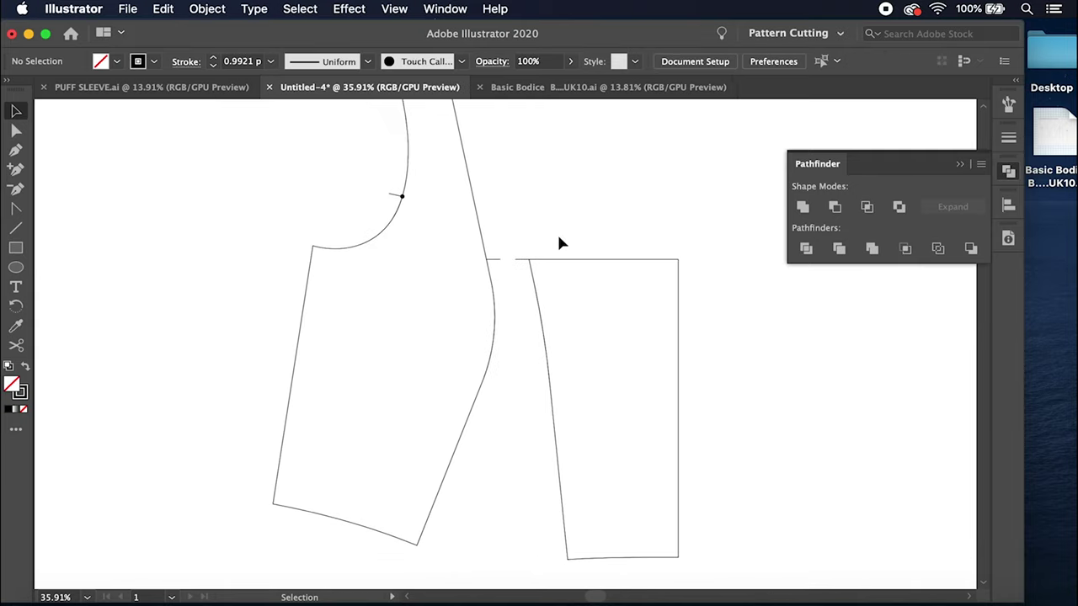
Step: Move the designlab label and grainline group beside the pieces and Alt-drag a duplicate of it
{"action": "scroll", "coordinate": [559, 243], "scroll_direction": "up", "scroll_amount": 2}
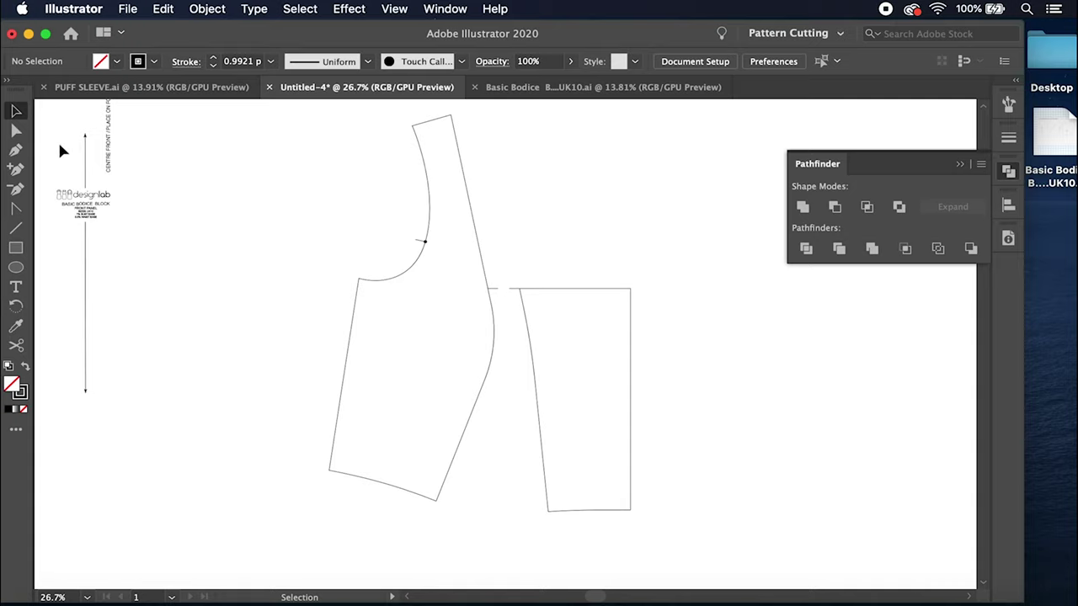
{"action": "left_click_drag", "start_coordinate": [87, 211], "coordinate": [216, 306]}
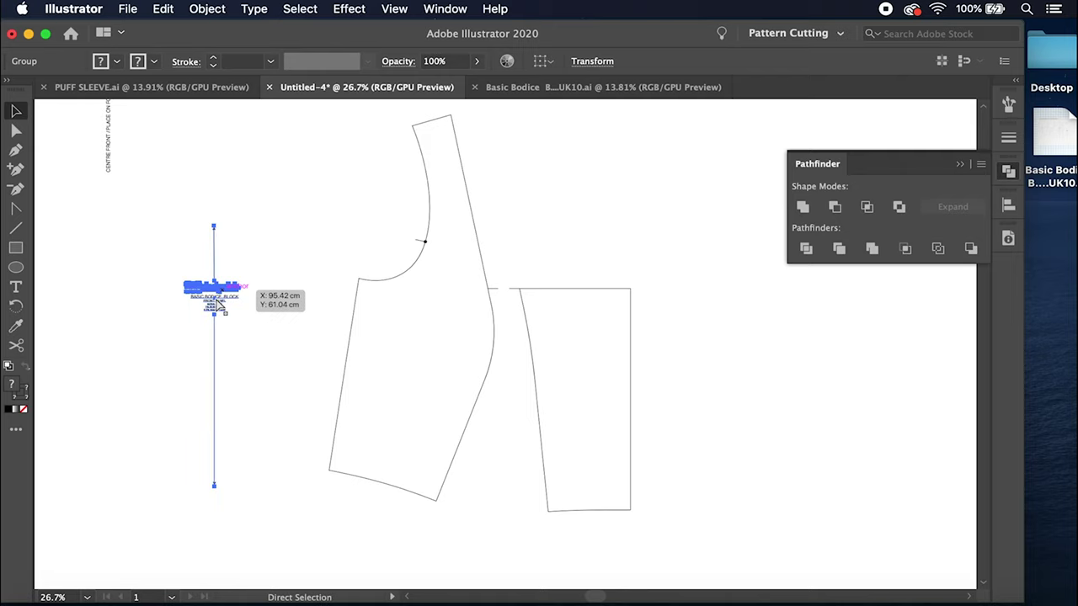
{"action": "left_click_drag", "start_coordinate": [216, 305], "coordinate": [116, 324]}
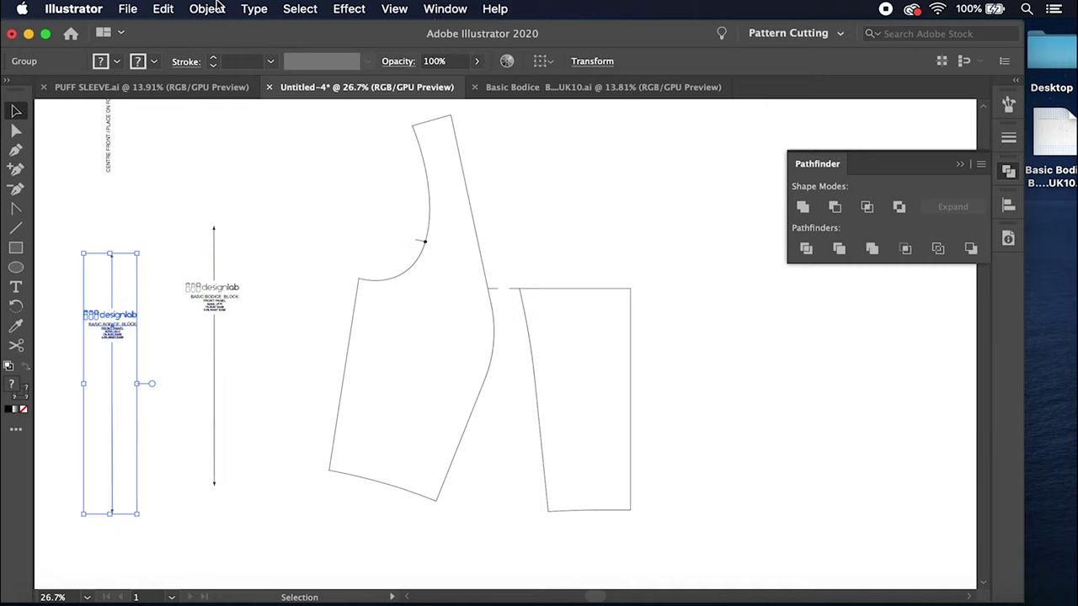
{"action": "left_click", "coordinate": [164, 8]}
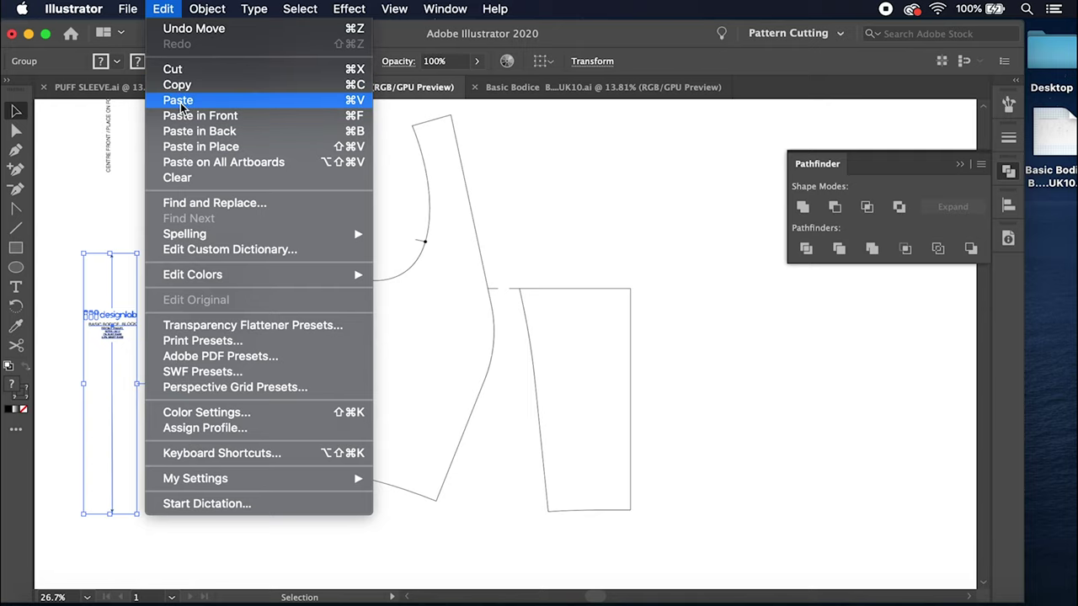
{"action": "left_click", "coordinate": [120, 211]}
{"action": "scroll", "coordinate": [114, 283], "scroll_direction": "up", "scroll_amount": 5}
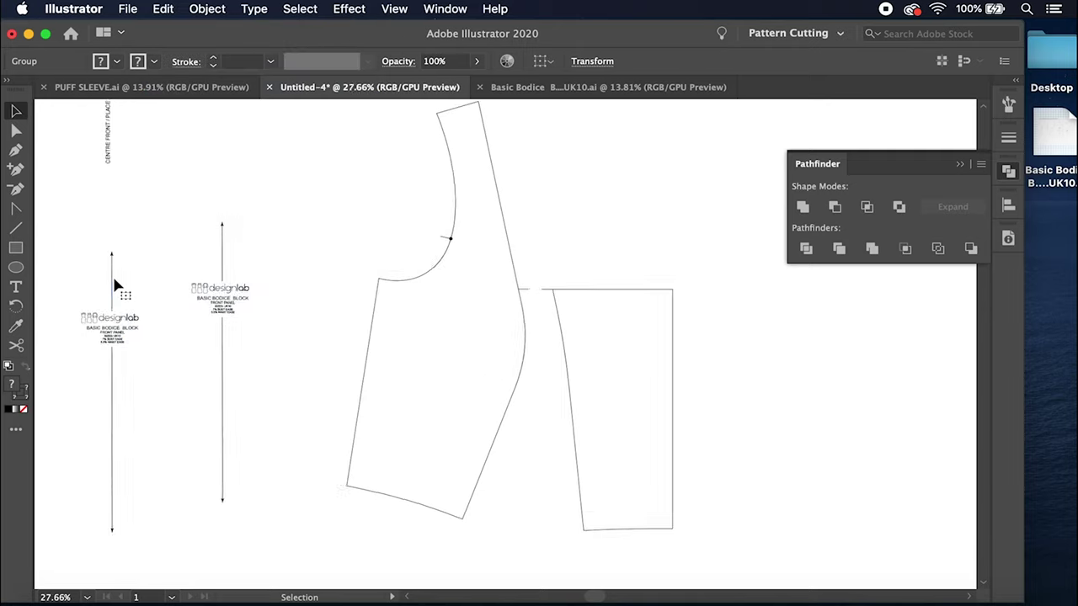
{"action": "left_click", "coordinate": [17, 132]}
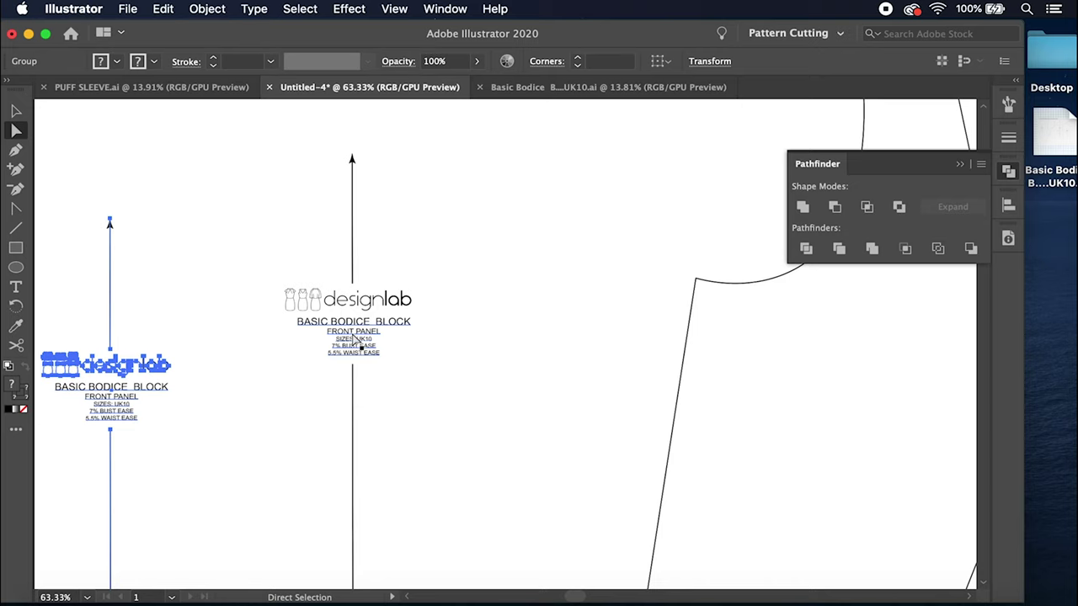
Step: Insert SIDE into the copied label so it reads FRONT SIDE PANEL
{"action": "double_click", "coordinate": [358, 329]}
{"action": "scroll", "coordinate": [355, 333], "scroll_direction": "up", "scroll_amount": 5}
{"action": "scroll", "coordinate": [356, 335], "scroll_direction": "up", "scroll_amount": 2}
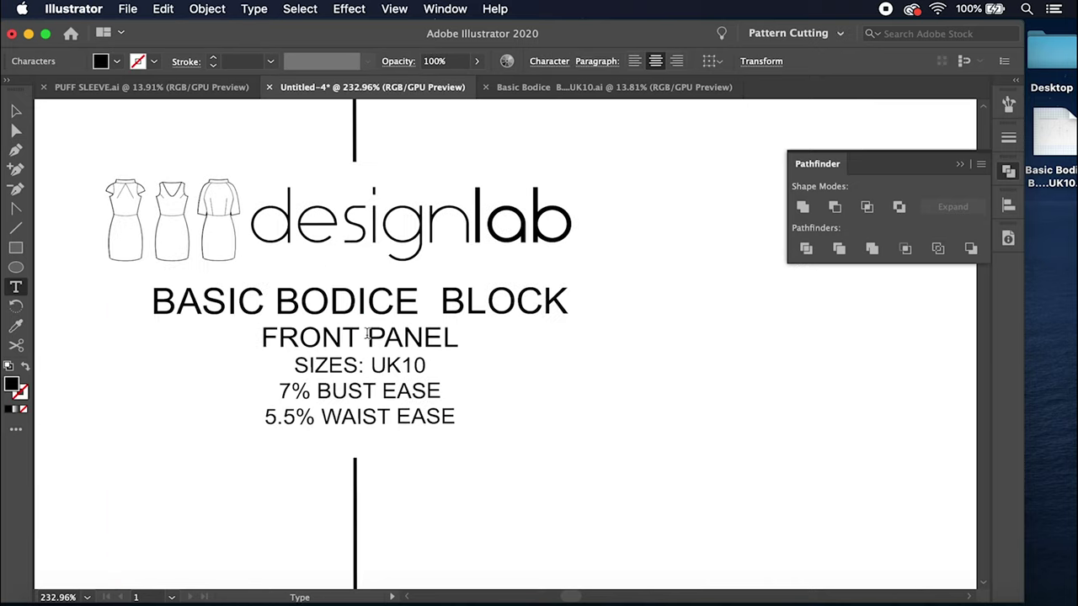
{"action": "type", "text": "s"}
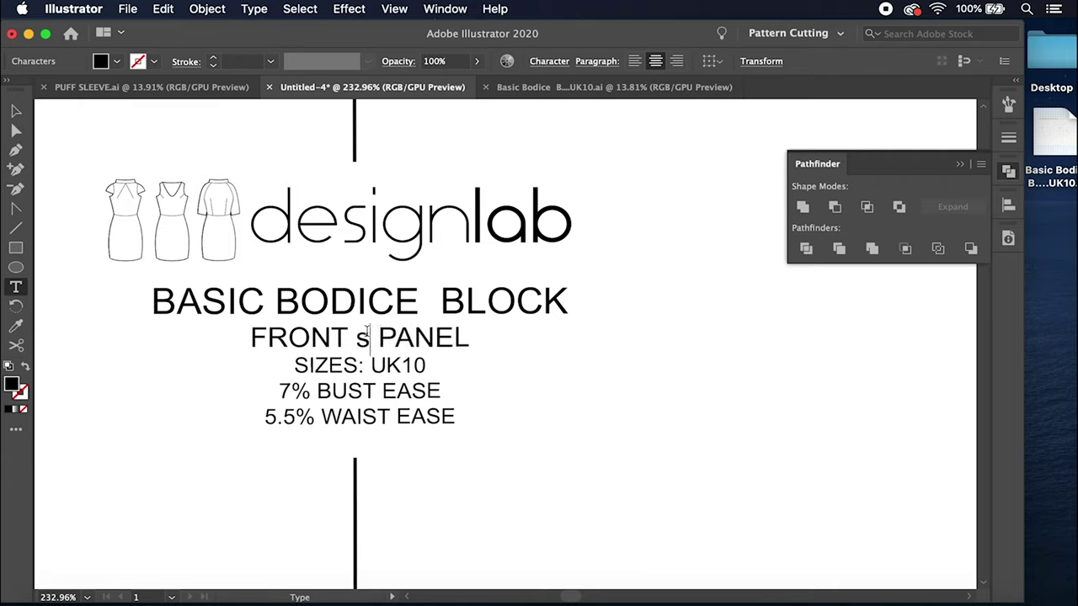
{"action": "key", "text": "BackSpace"}
{"action": "type", "text": "SIDE"}
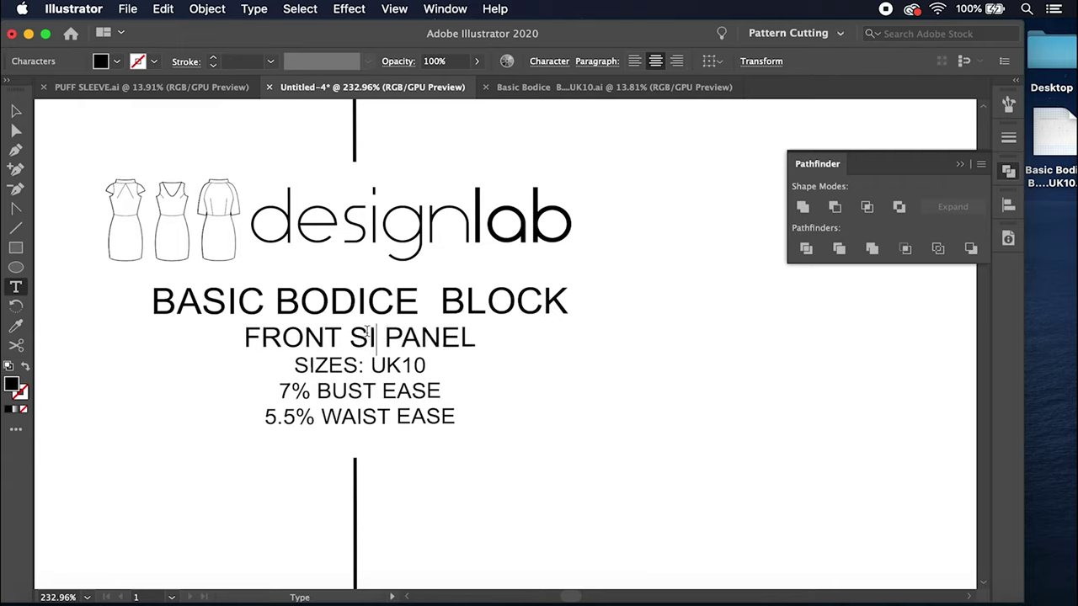
{"action": "left_click", "coordinate": [15, 111]}
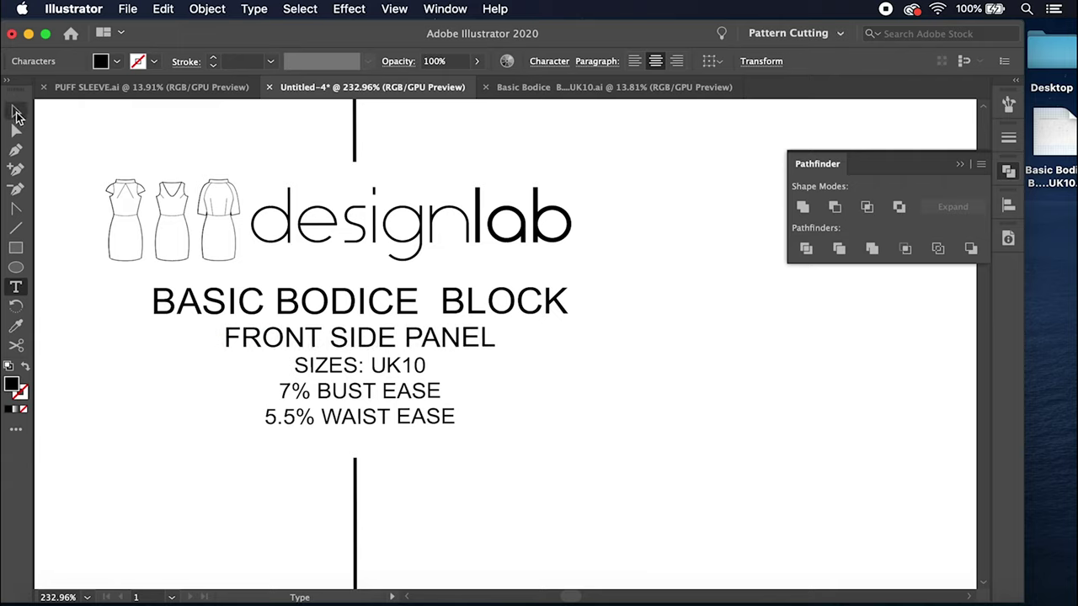
{"action": "scroll", "coordinate": [728, 335], "scroll_direction": "down", "scroll_amount": 5}
{"action": "scroll", "coordinate": [731, 341], "scroll_direction": "down", "scroll_amount": 2}
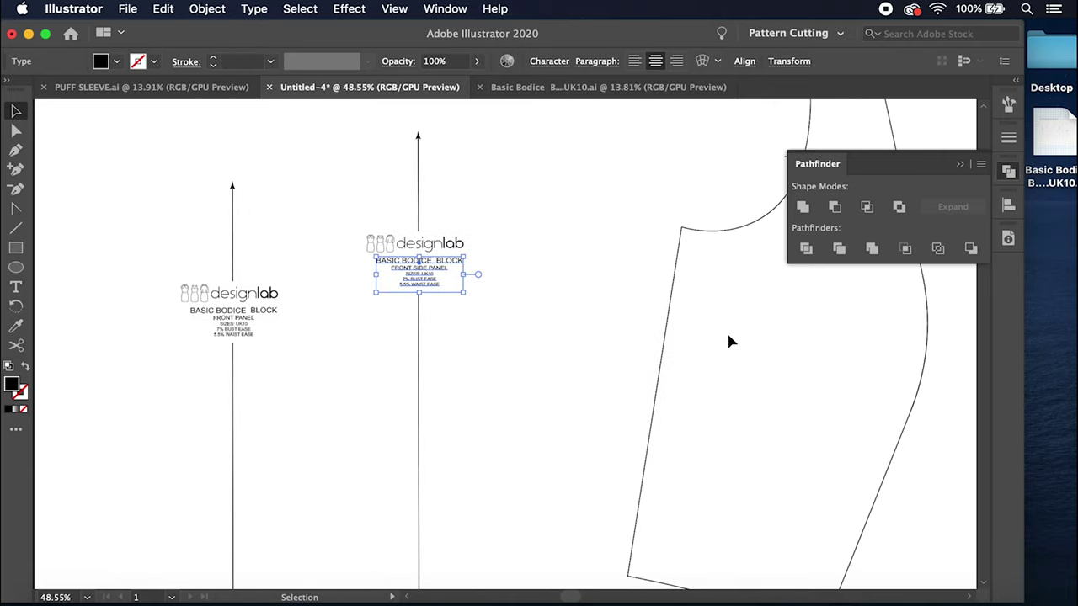
{"action": "scroll", "coordinate": [730, 341], "scroll_direction": "right", "scroll_amount": 2}
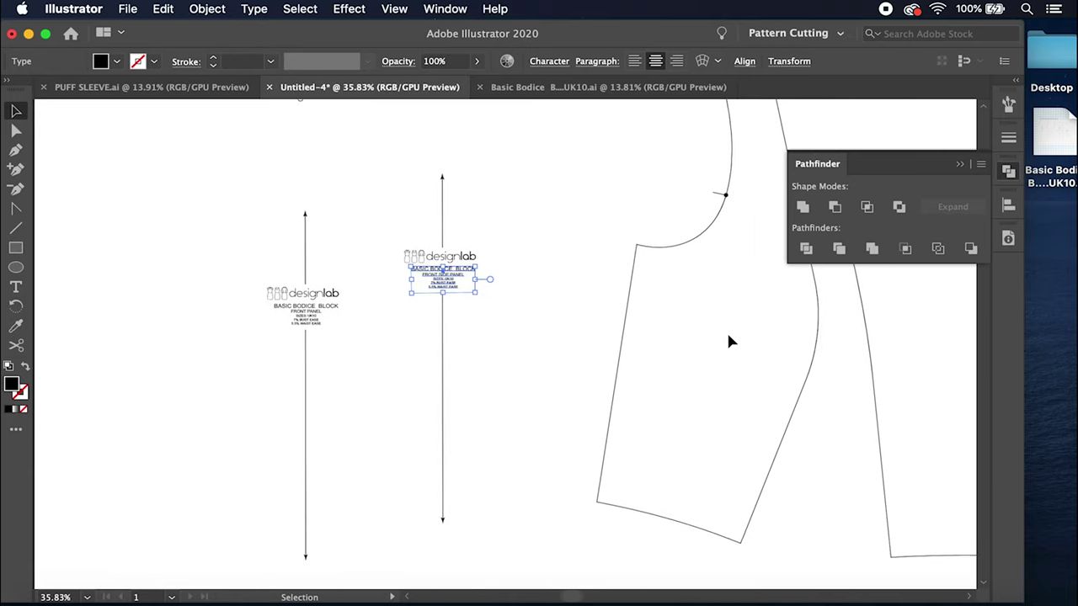
{"action": "left_click", "coordinate": [545, 269]}
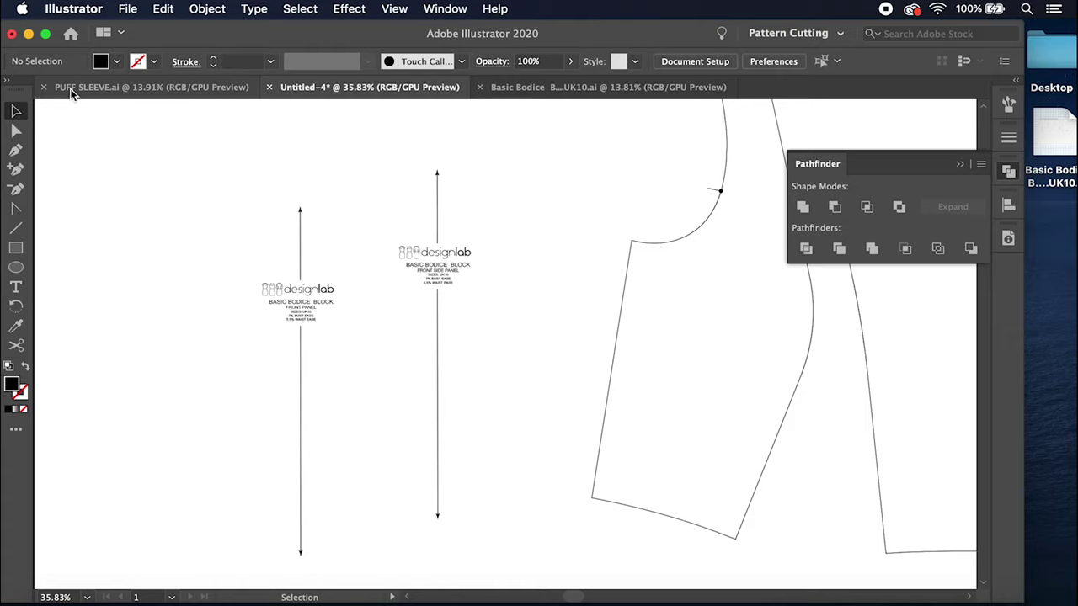
Step: Move the FRONT SIDE PANEL label and grainline group onto the side bodice piece
{"action": "left_click_drag", "start_coordinate": [393, 181], "coordinate": [494, 467]}
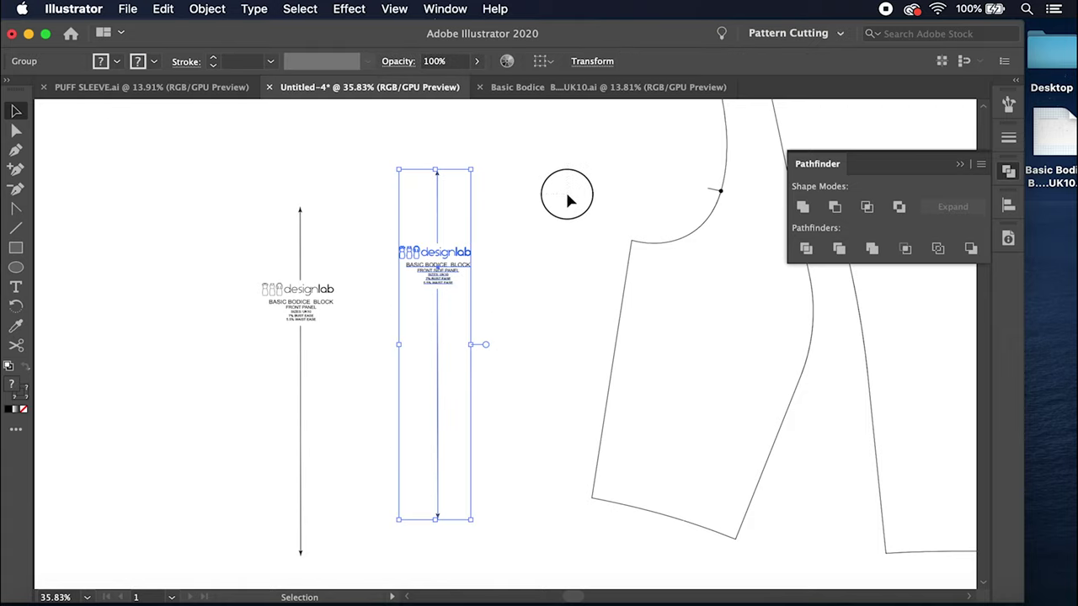
{"action": "left_click", "coordinate": [403, 190]}
{"action": "left_click_drag", "start_coordinate": [403, 190], "coordinate": [498, 469]}
{"action": "left_click_drag", "start_coordinate": [438, 253], "coordinate": [722, 342]}
{"action": "scroll", "coordinate": [725, 349], "scroll_direction": "right", "scroll_amount": 3}
{"action": "scroll", "coordinate": [724, 349], "scroll_direction": "down", "scroll_amount": 2}
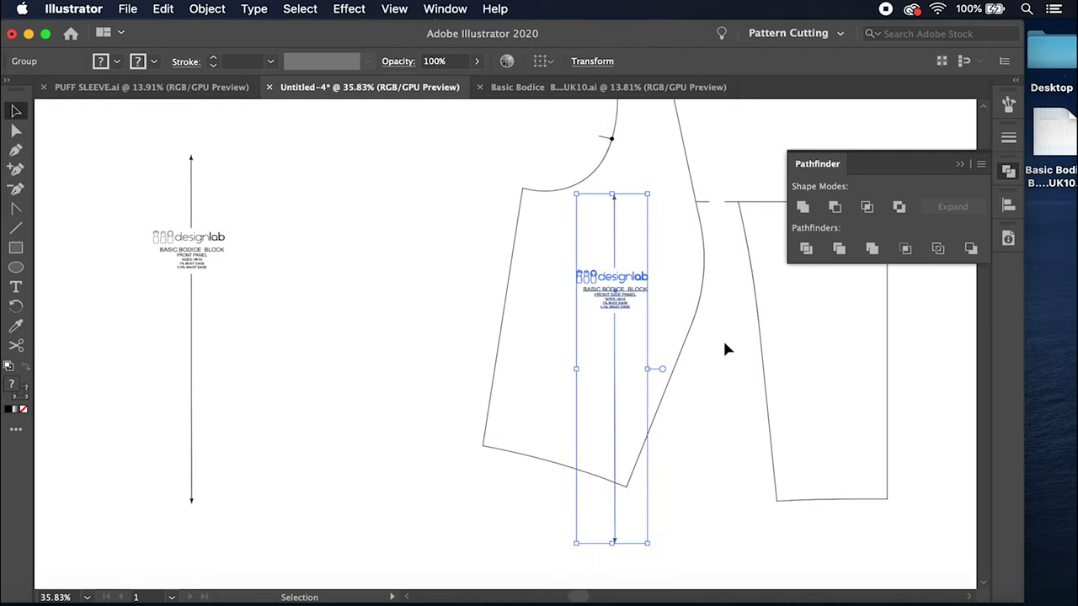
Step: Raise the grainline's bottom anchor so the arrow fits inside the side panel
{"action": "left_click", "coordinate": [17, 132]}
{"action": "left_click", "coordinate": [654, 525]}
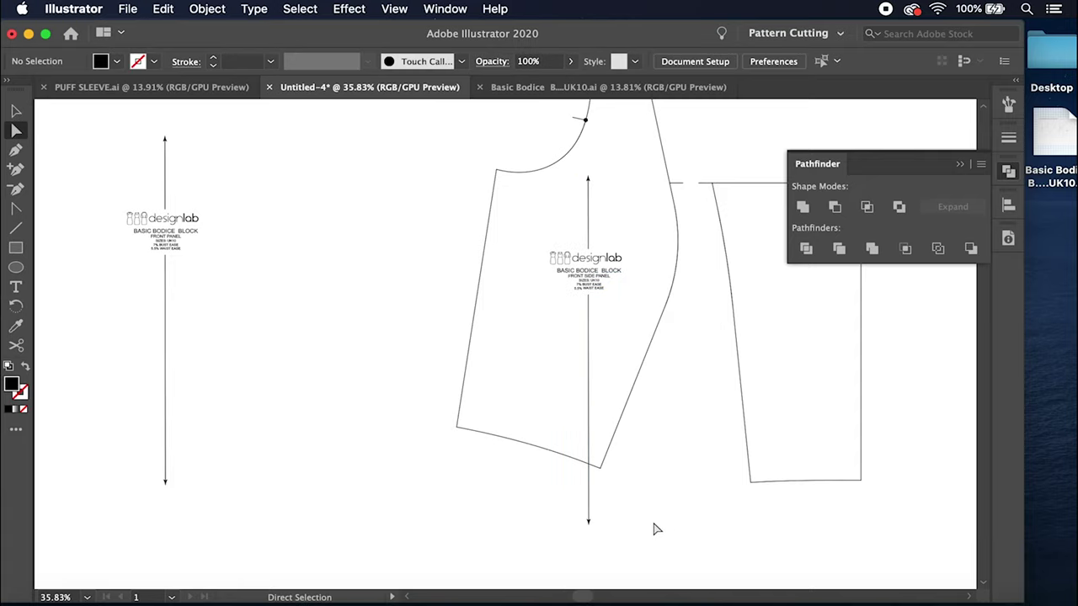
{"action": "left_click_drag", "start_coordinate": [588, 522], "coordinate": [588, 447]}
{"action": "left_click", "coordinate": [457, 428]}
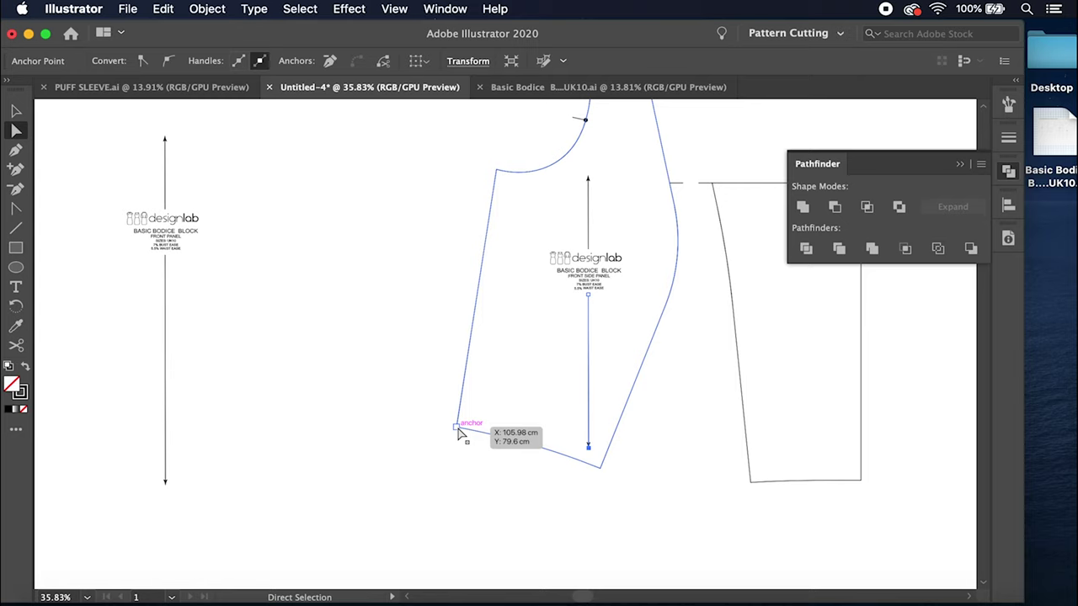
{"action": "left_click", "coordinate": [398, 426]}
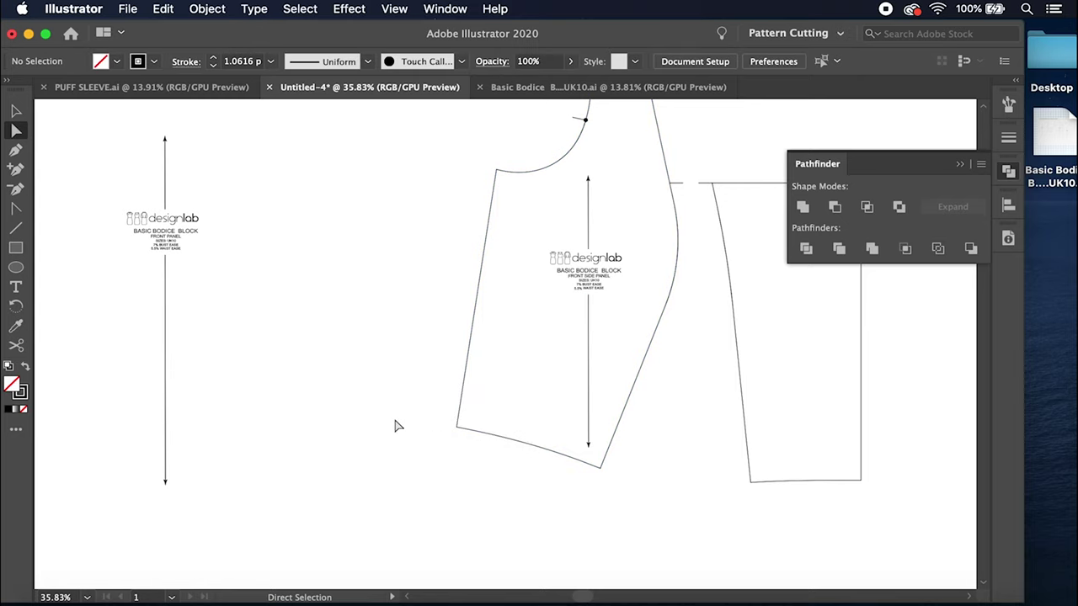
{"action": "left_click", "coordinate": [14, 110]}
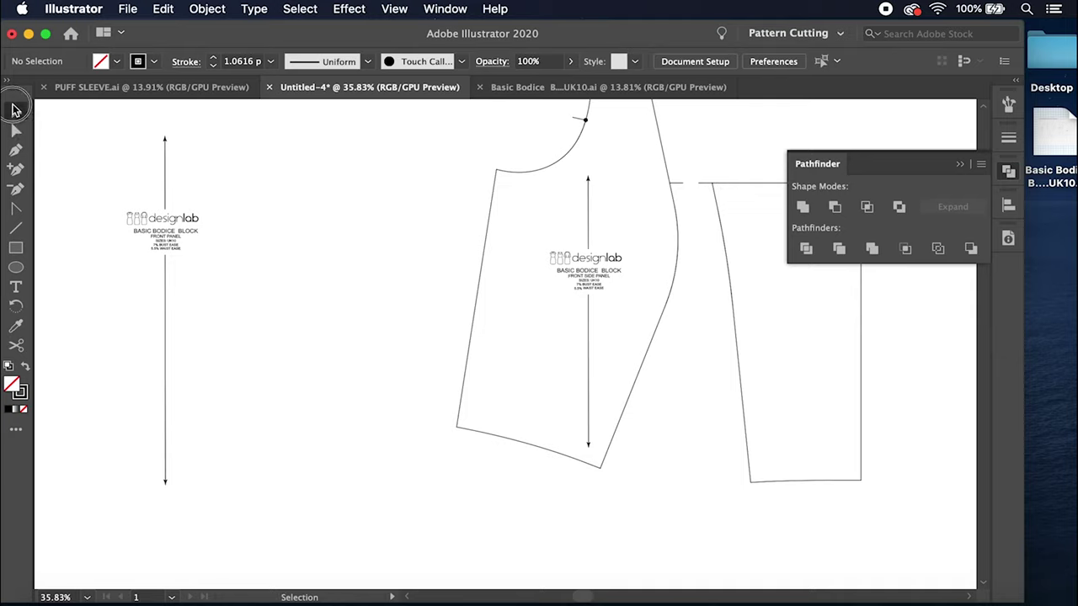
Step: Move the FRONT PANEL label and grainline group onto the front panel piece
{"action": "left_click_drag", "start_coordinate": [116, 128], "coordinate": [246, 468]}
{"action": "left_click_drag", "start_coordinate": [166, 248], "coordinate": [797, 314]}
{"action": "scroll", "coordinate": [794, 313], "scroll_direction": "right", "scroll_amount": 5}
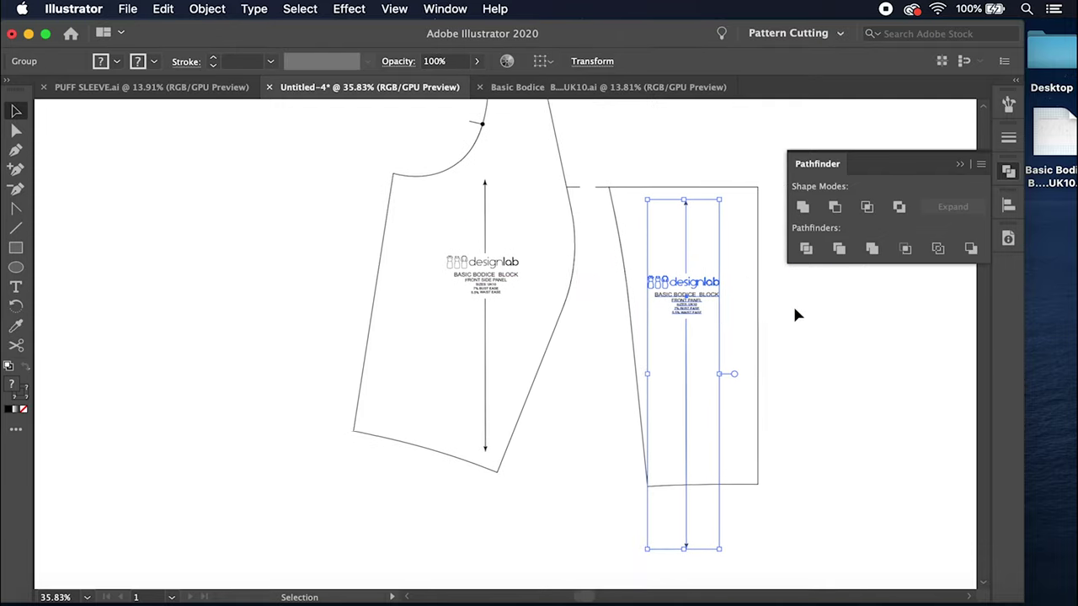
{"action": "left_click_drag", "start_coordinate": [575, 274], "coordinate": [584, 272]}
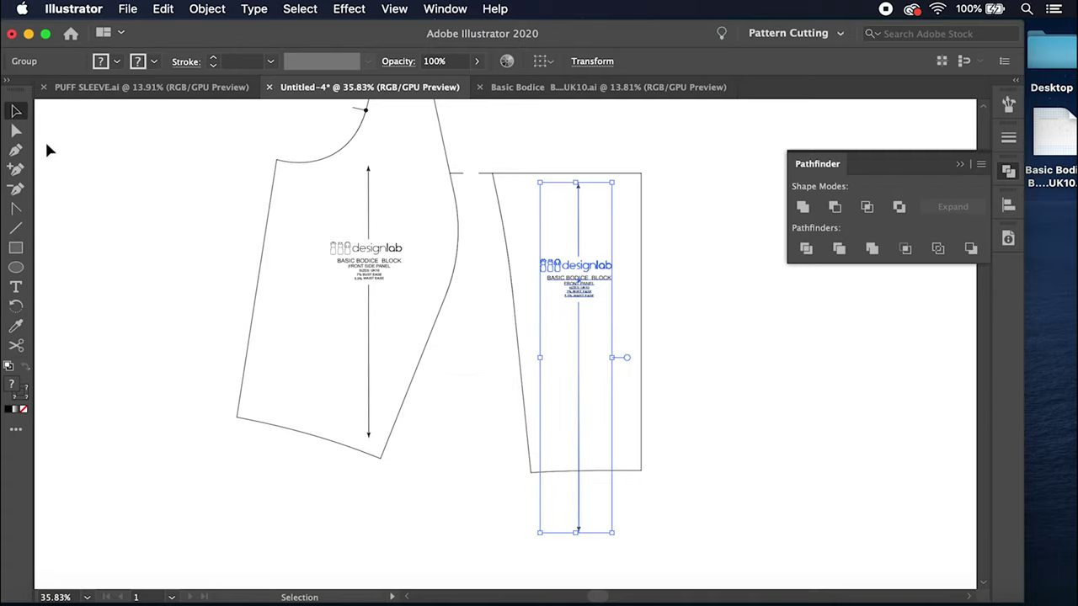
Step: Shorten the FRONT PANEL grainline to the front panel's bottom edge
{"action": "left_click", "coordinate": [17, 130]}
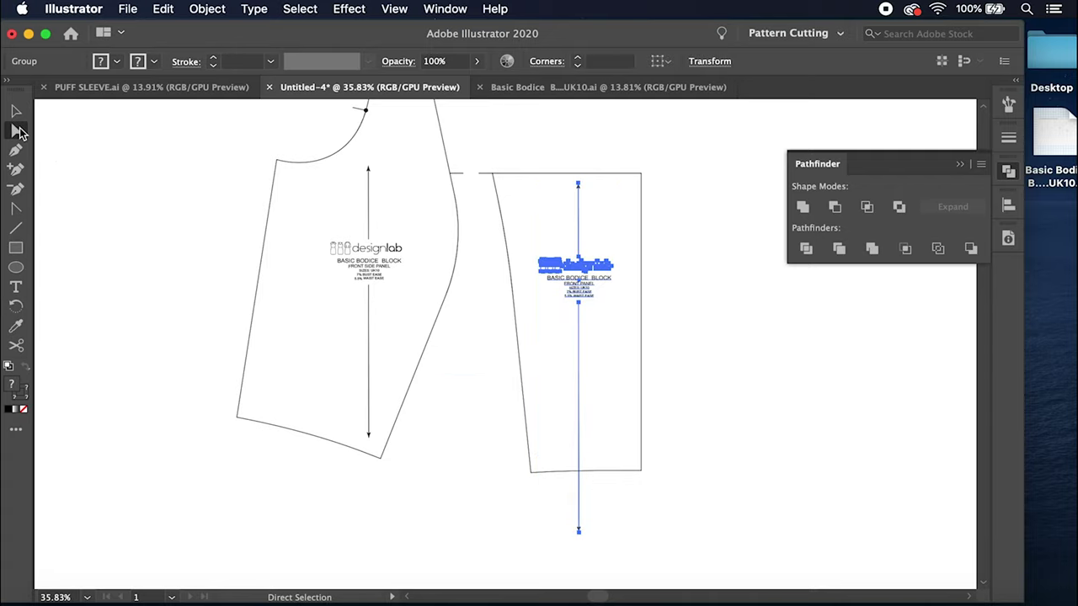
{"action": "left_click", "coordinate": [781, 377]}
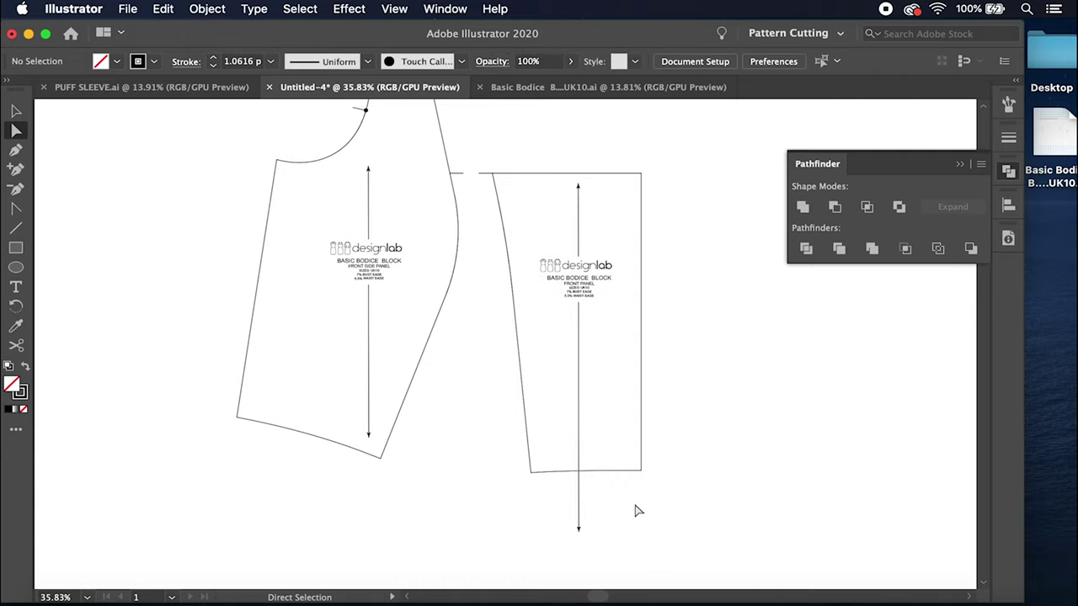
{"action": "left_click", "coordinate": [578, 531]}
{"action": "left_click_drag", "start_coordinate": [578, 532], "coordinate": [578, 462]}
{"action": "left_click", "coordinate": [712, 458]}
{"action": "scroll", "coordinate": [549, 299], "scroll_direction": "down", "scroll_amount": 5}
{"action": "scroll", "coordinate": [278, 187], "scroll_direction": "up", "scroll_amount": 3}
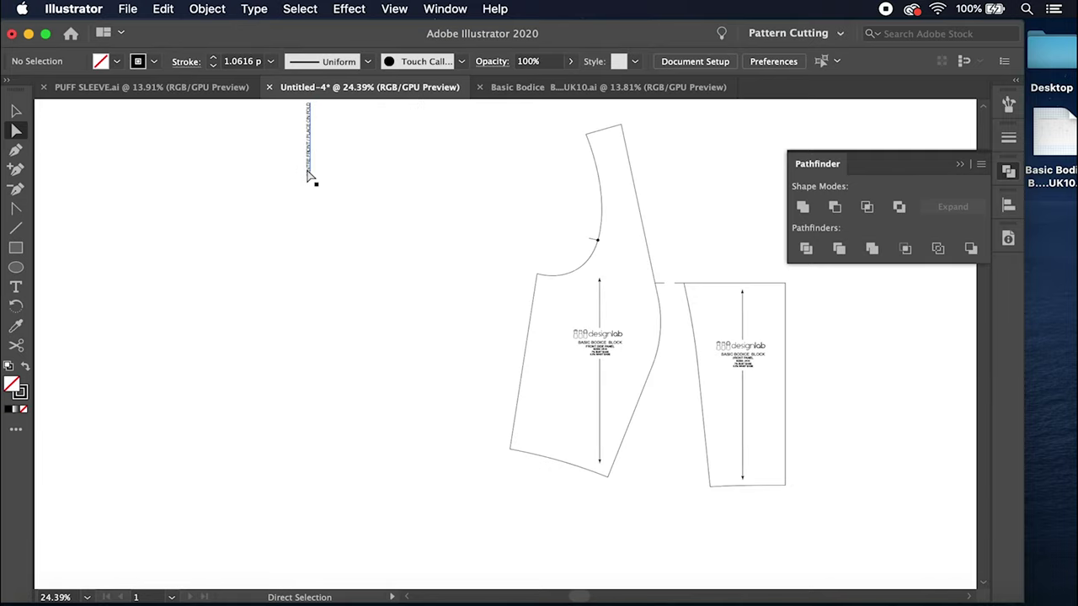
Step: Move the CENTRE FRONT / PLACE ON FOLD text onto the front panel's edge
{"action": "left_click", "coordinate": [16, 110]}
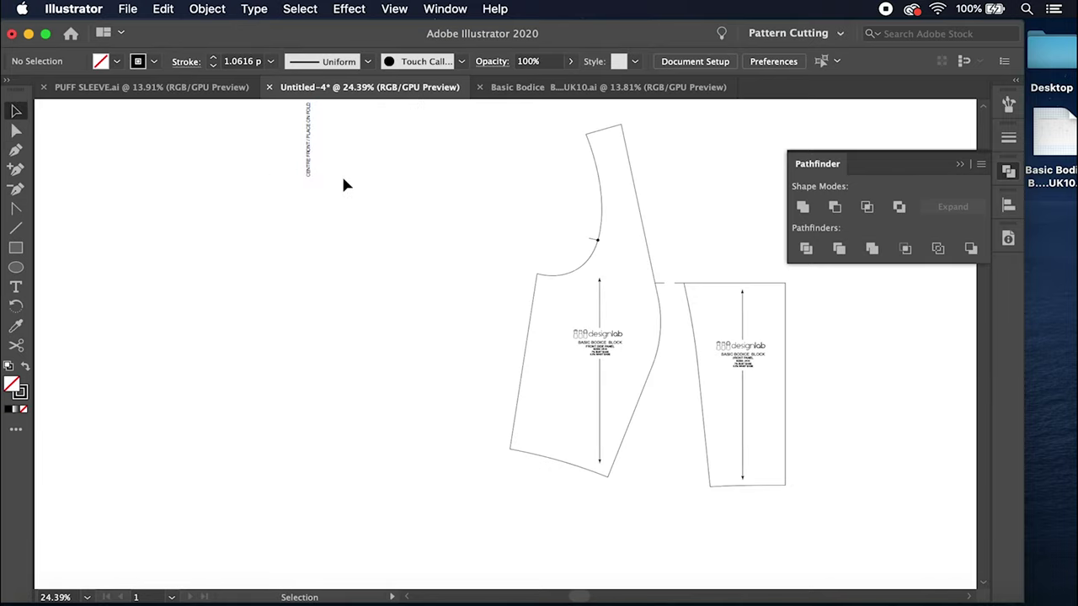
{"action": "left_click_drag", "start_coordinate": [309, 179], "coordinate": [782, 406]}
{"action": "left_click", "coordinate": [829, 379]}
{"action": "scroll", "coordinate": [447, 194], "scroll_direction": "down", "scroll_amount": 4}
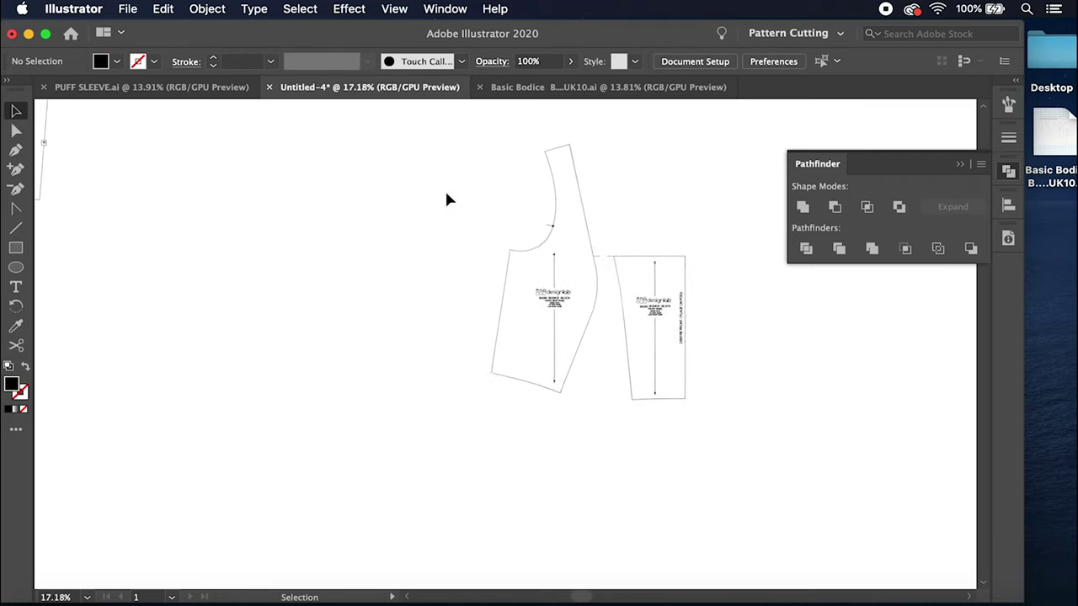
Step: Ungroup the back bodice piece twice so its parts move separately
{"action": "scroll", "coordinate": [354, 195], "scroll_direction": "up", "scroll_amount": 5}
{"action": "scroll", "coordinate": [354, 195], "scroll_direction": "left", "scroll_amount": 4}
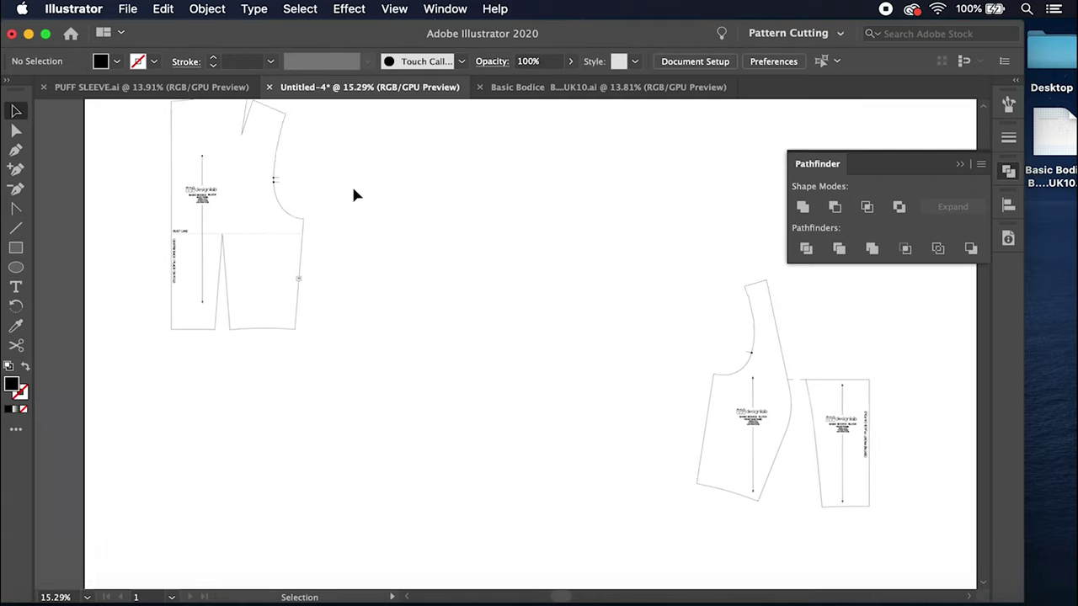
{"action": "scroll", "coordinate": [354, 194], "scroll_direction": "up", "scroll_amount": 2}
{"action": "scroll", "coordinate": [354, 195], "scroll_direction": "up", "scroll_amount": 3}
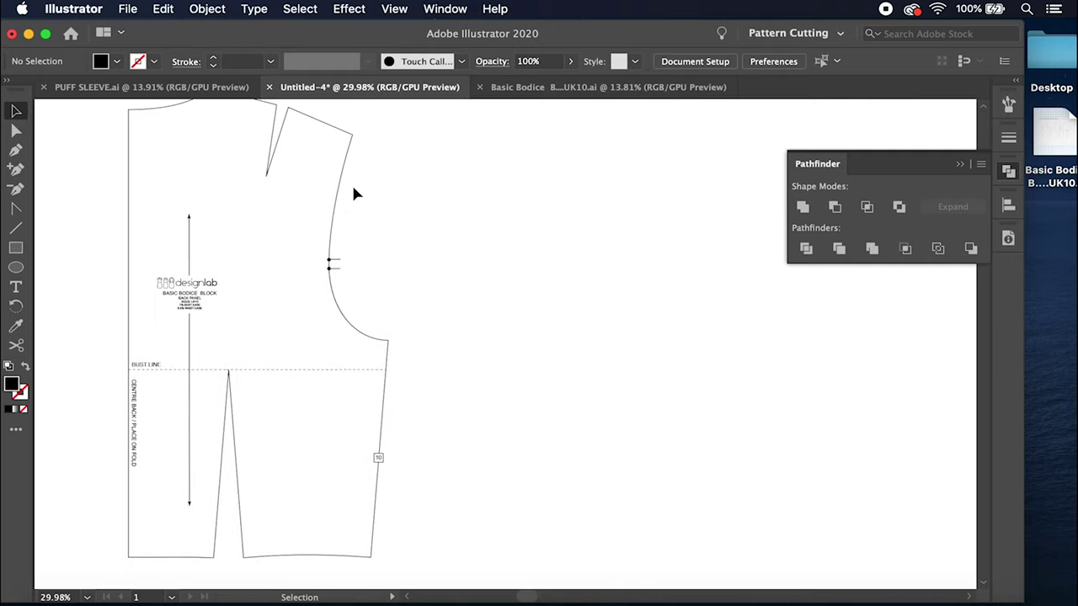
{"action": "scroll", "coordinate": [354, 195], "scroll_direction": "down", "scroll_amount": 3}
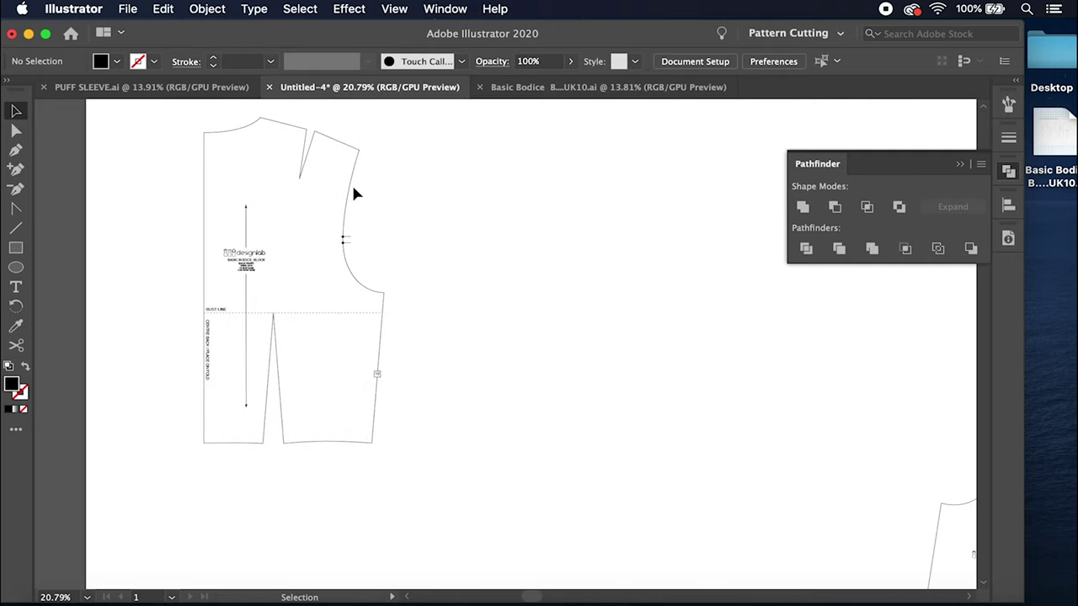
{"action": "left_click", "coordinate": [13, 111]}
{"action": "left_click_drag", "start_coordinate": [147, 111], "coordinate": [390, 463]}
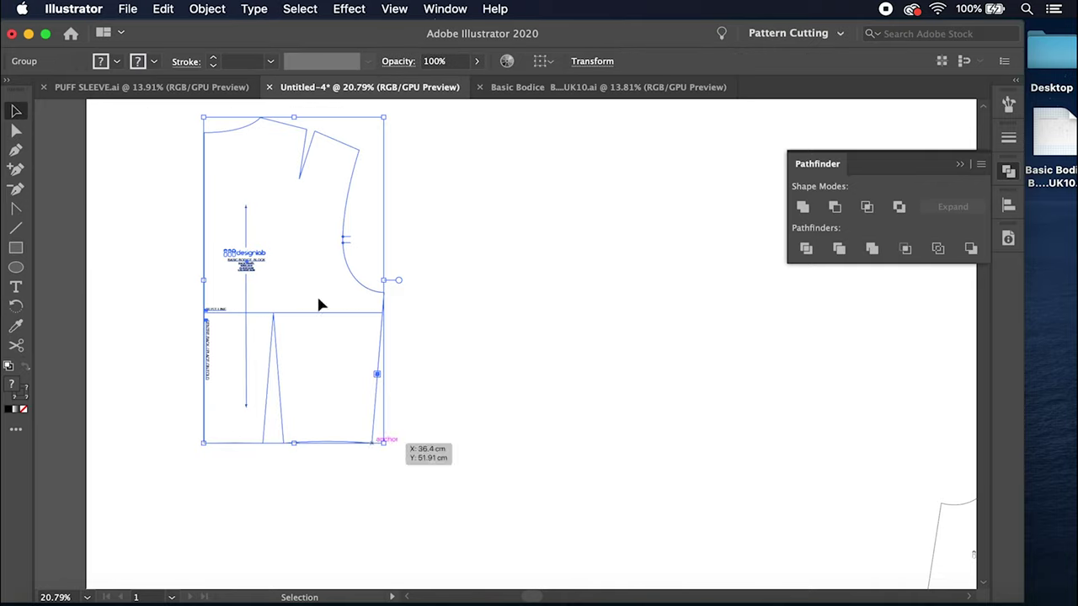
{"action": "left_click", "coordinate": [210, 9]}
{"action": "left_click", "coordinate": [219, 103]}
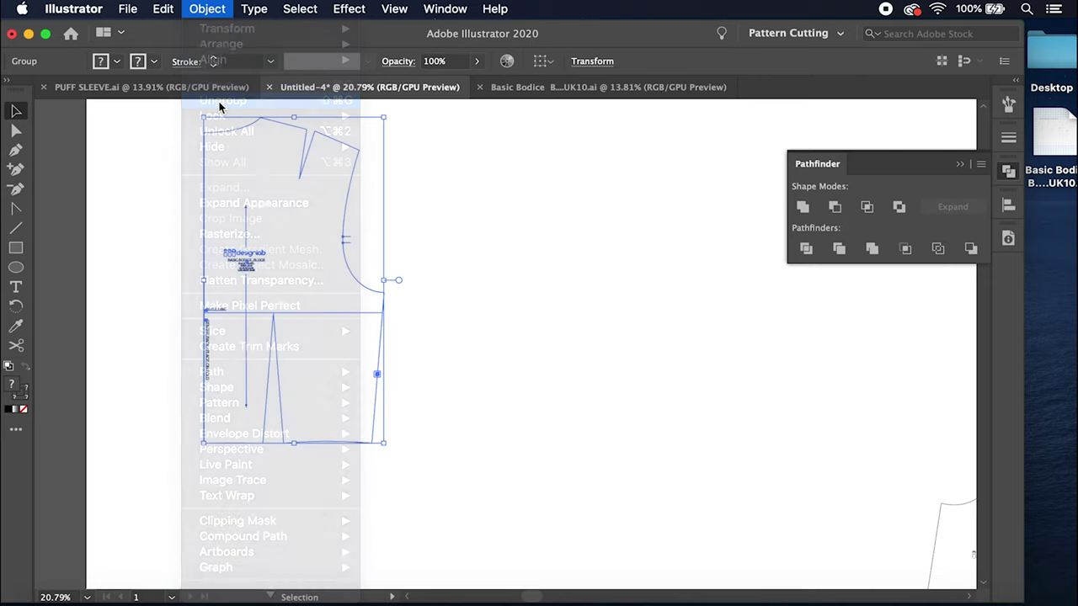
{"action": "left_click", "coordinate": [207, 9]}
{"action": "left_click", "coordinate": [209, 102]}
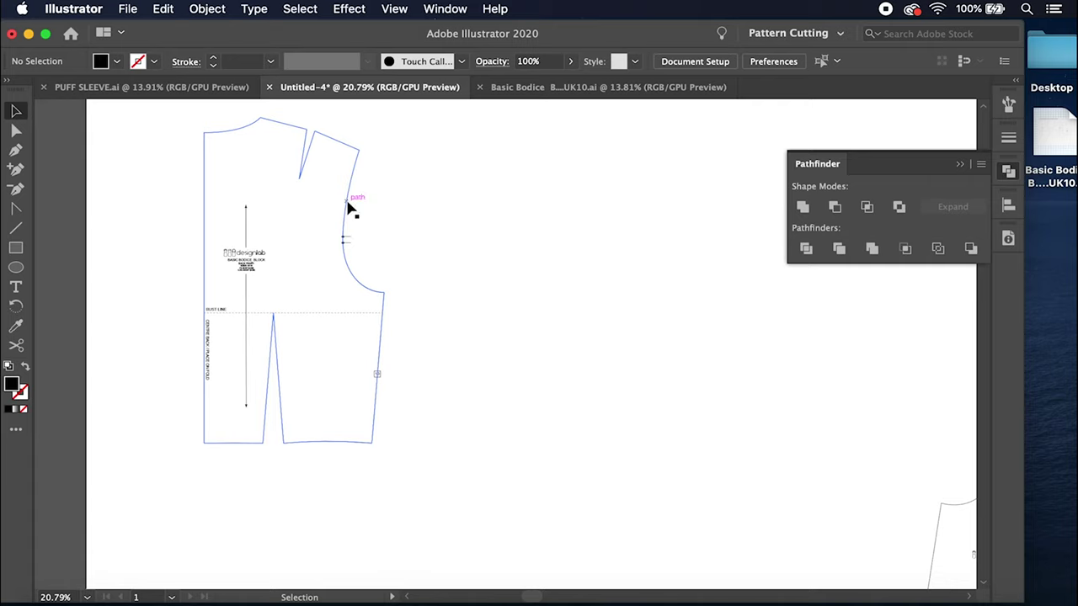
{"action": "left_click", "coordinate": [350, 211]}
{"action": "scroll", "coordinate": [349, 210], "scroll_direction": "up", "scroll_amount": 4}
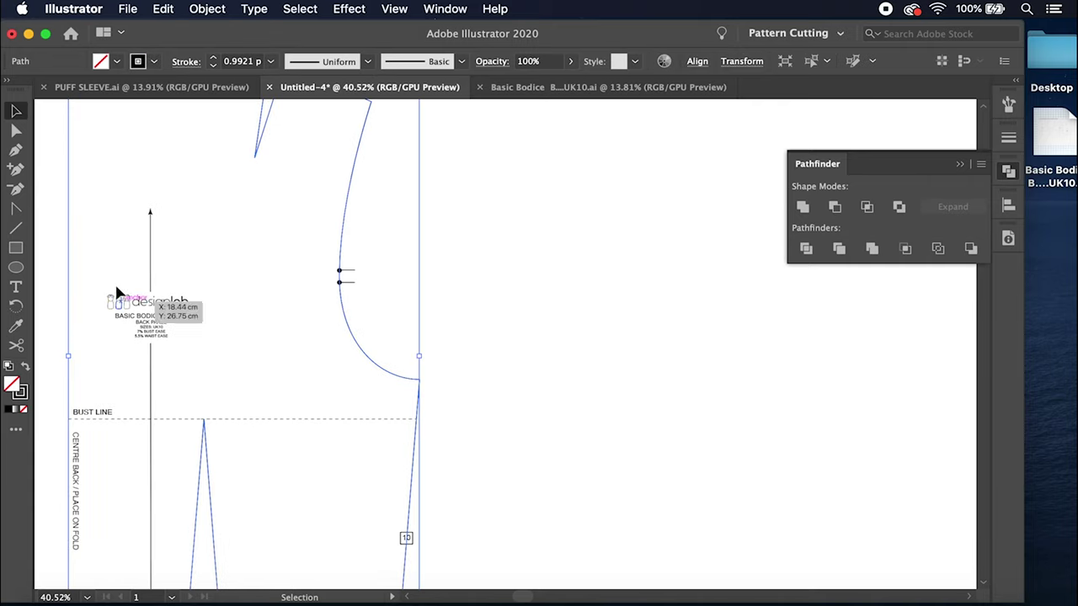
{"action": "scroll", "coordinate": [240, 417], "scroll_direction": "down", "scroll_amount": 2}
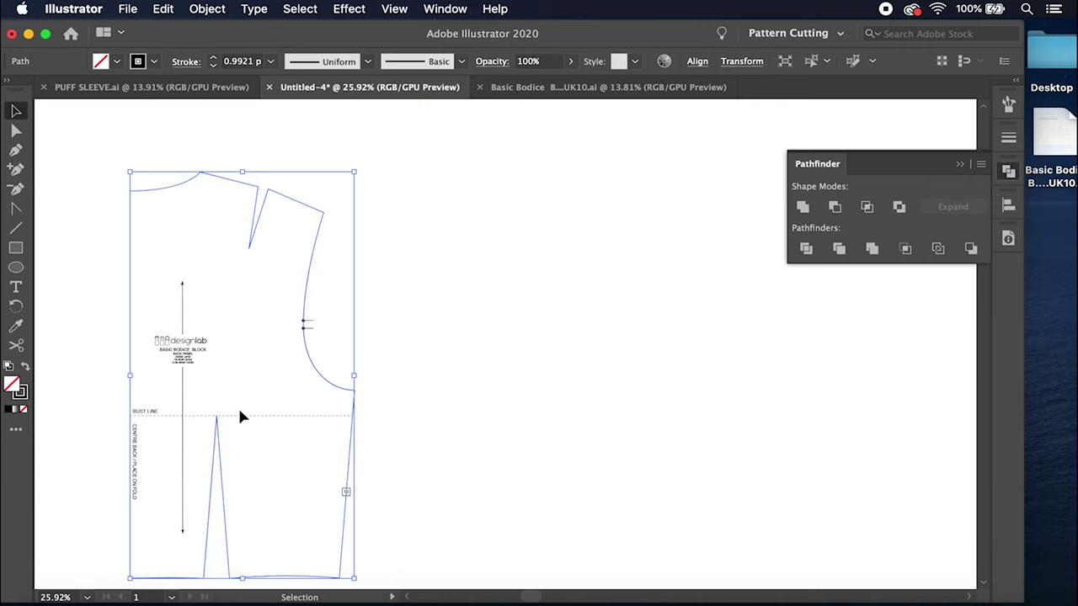
{"action": "left_click", "coordinate": [389, 356]}
Step: Move the grainline, block label and CENTRE BACK / PLACE ON FOLD text clear of the bodice
{"action": "left_click_drag", "start_coordinate": [202, 267], "coordinate": [151, 397]}
{"action": "left_click_drag", "start_coordinate": [187, 357], "coordinate": [600, 217]}
{"action": "left_click", "coordinate": [138, 473]}
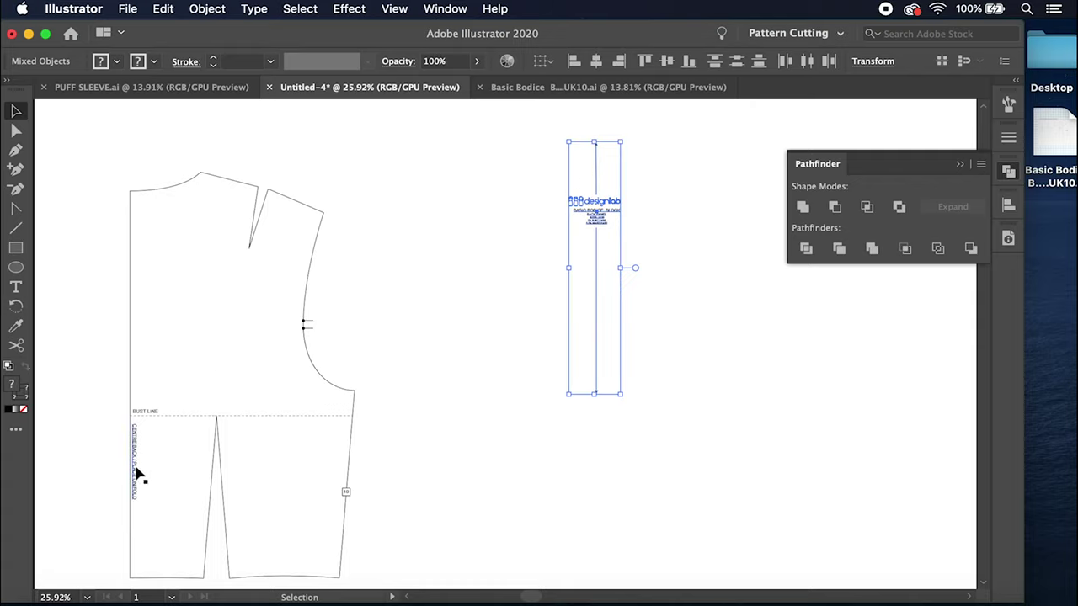
{"action": "left_click_drag", "start_coordinate": [136, 466], "coordinate": [595, 326]}
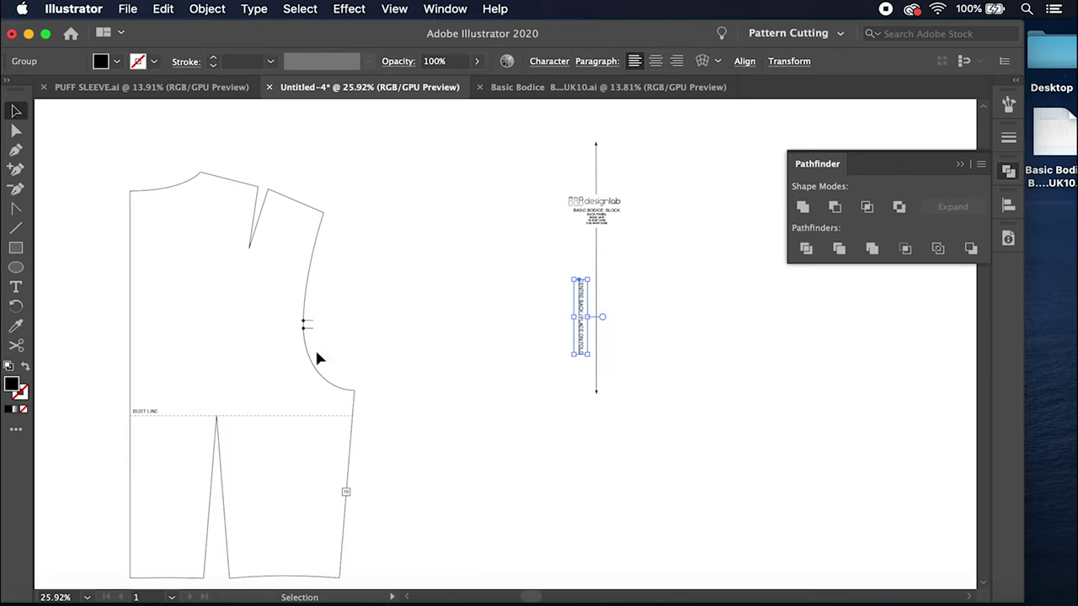
Step: Delete the small notch square on the side seam
{"action": "left_click", "coordinate": [346, 493]}
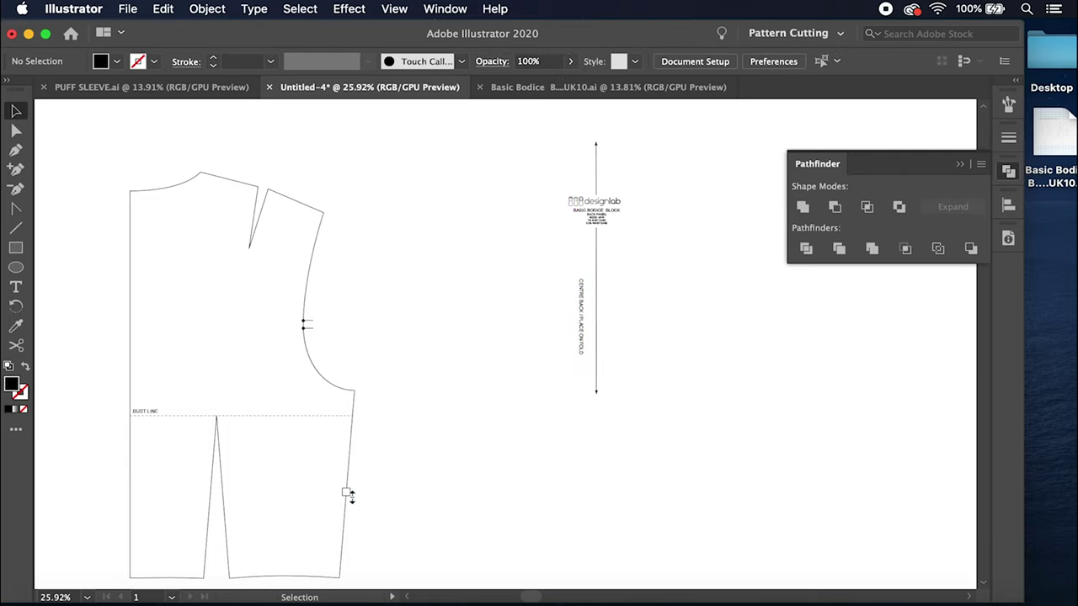
{"action": "left_click", "coordinate": [348, 492]}
{"action": "key", "text": "Delete"}
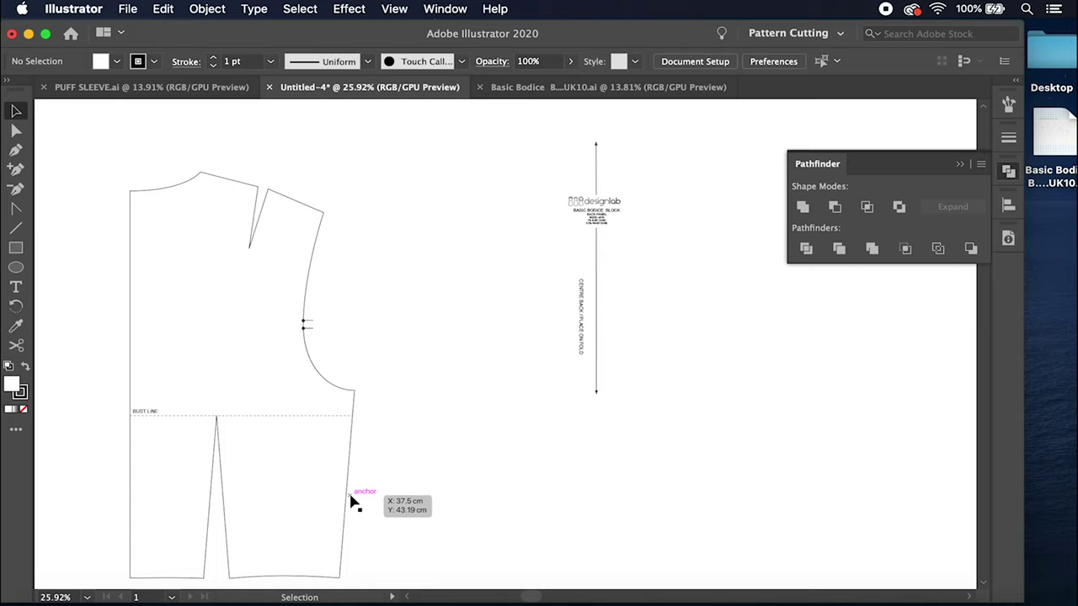
Step: Draw a small circle with no fill on the bodice's shoulder-tip corner
{"action": "left_click", "coordinate": [18, 269]}
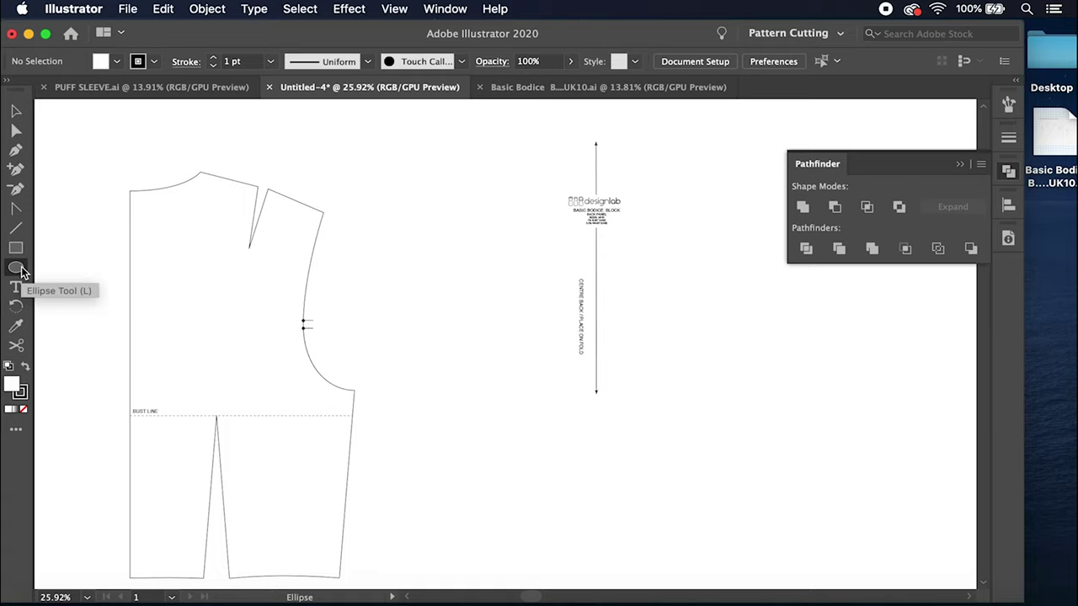
{"action": "scroll", "coordinate": [320, 219], "scroll_direction": "up", "scroll_amount": 2}
{"action": "scroll", "coordinate": [320, 219], "scroll_direction": "up", "scroll_amount": 3}
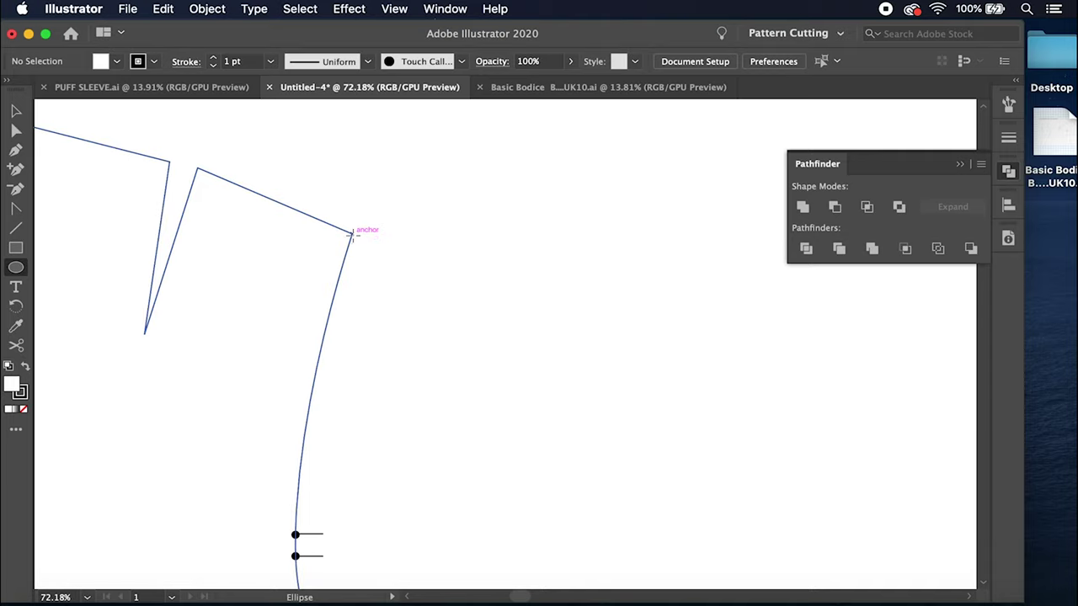
{"action": "left_click", "coordinate": [23, 272]}
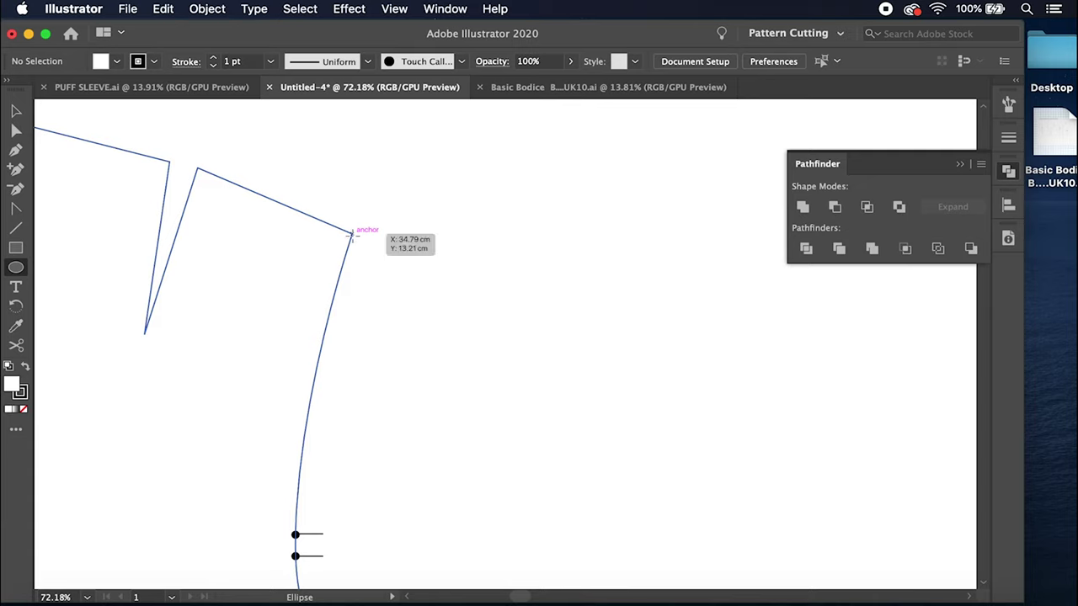
{"action": "mouse_move", "coordinate": [352, 234]}
{"action": "left_mouse_down"}
{"action": "mouse_move", "coordinate": [371, 257]}
{"action": "mouse_move", "coordinate": [360, 250]}
{"action": "left_mouse_up"}
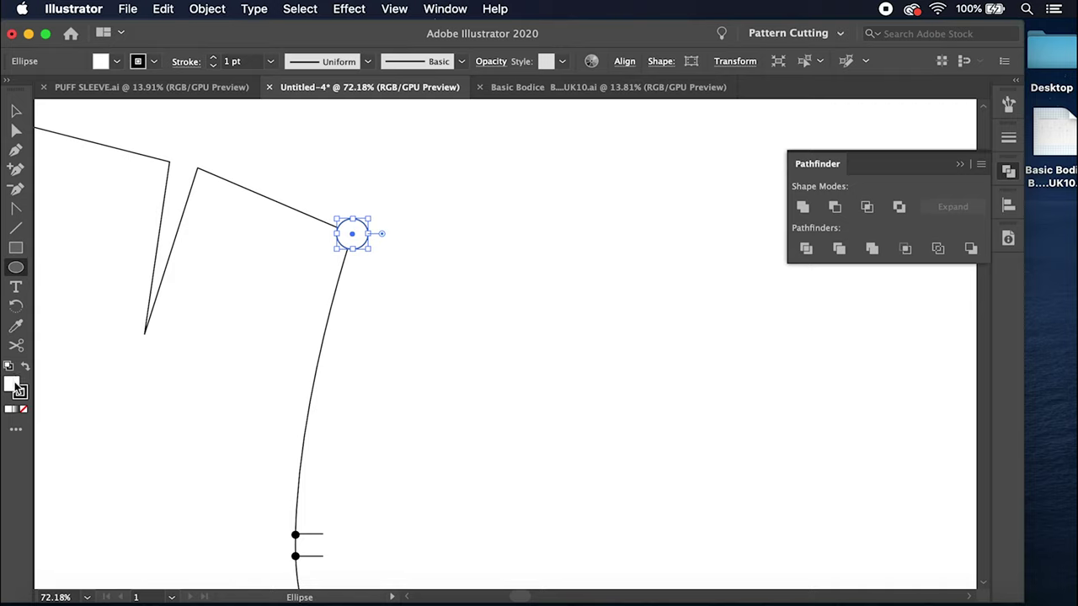
{"action": "left_click", "coordinate": [24, 409]}
{"action": "left_click", "coordinate": [15, 112]}
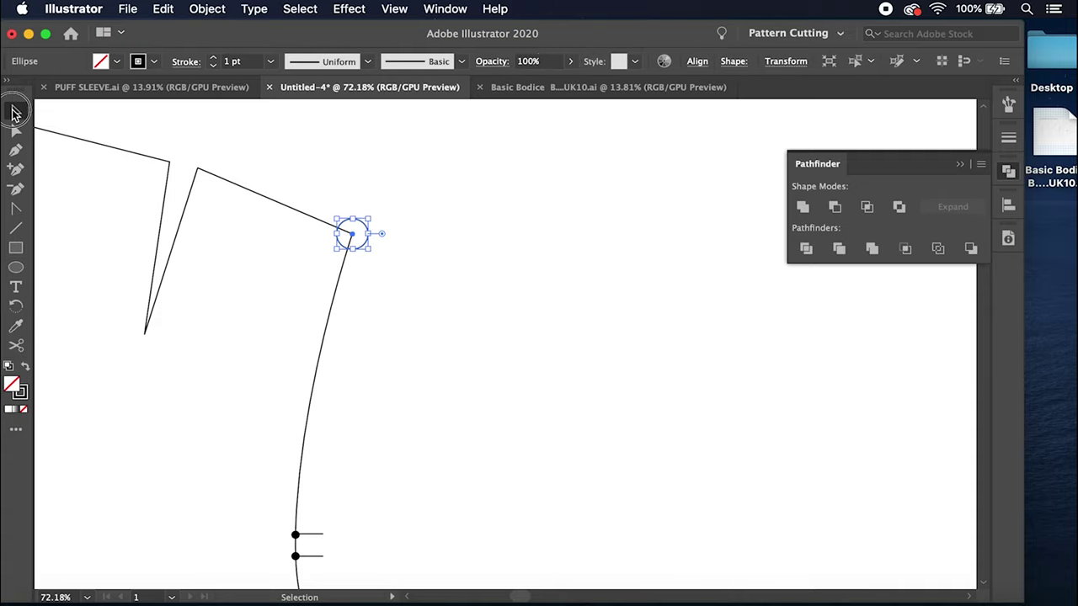
{"action": "double_click", "coordinate": [15, 112]}
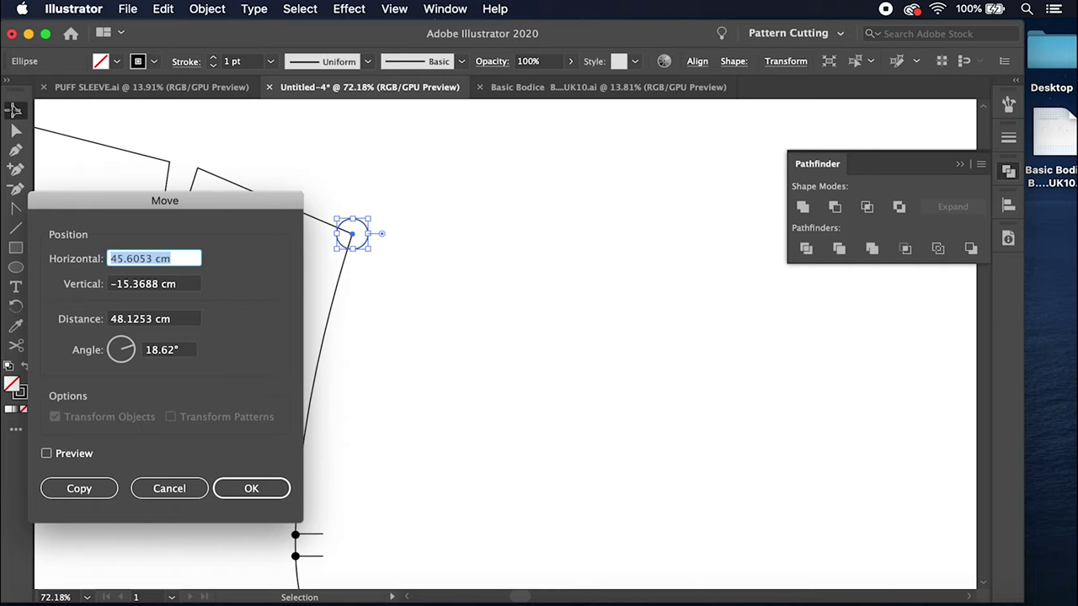
Step: Copy the shoulder-tip circle with a Move of -4 cm horizontal, 0 cm vertical
{"action": "key", "text": "BackSpace"}
{"action": "type", "text": "-4"}
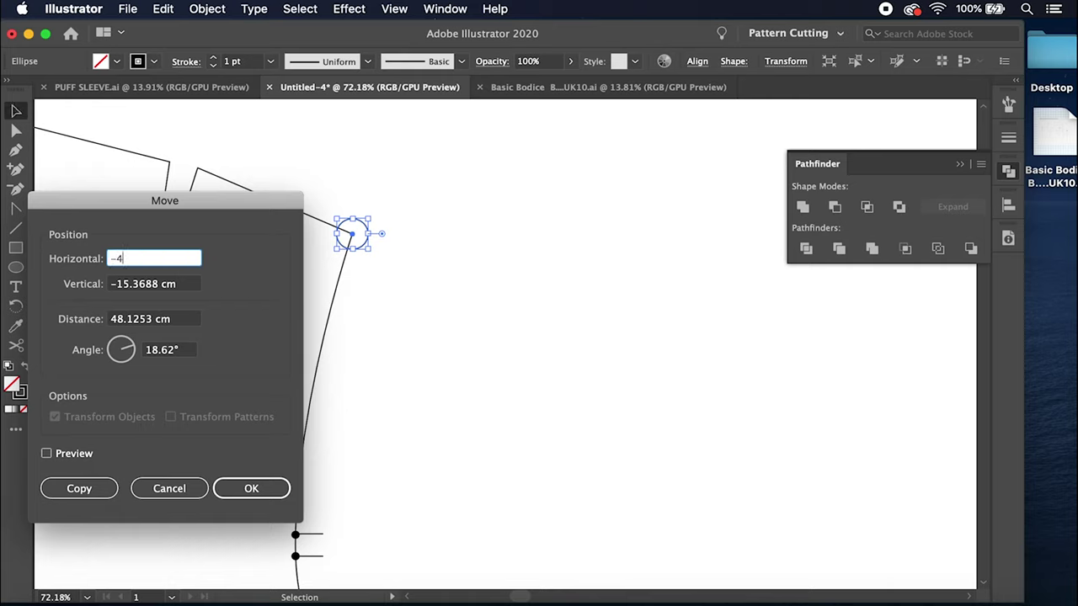
{"action": "left_click_drag", "start_coordinate": [161, 286], "coordinate": [93, 292]}
{"action": "type", "text": "0"}
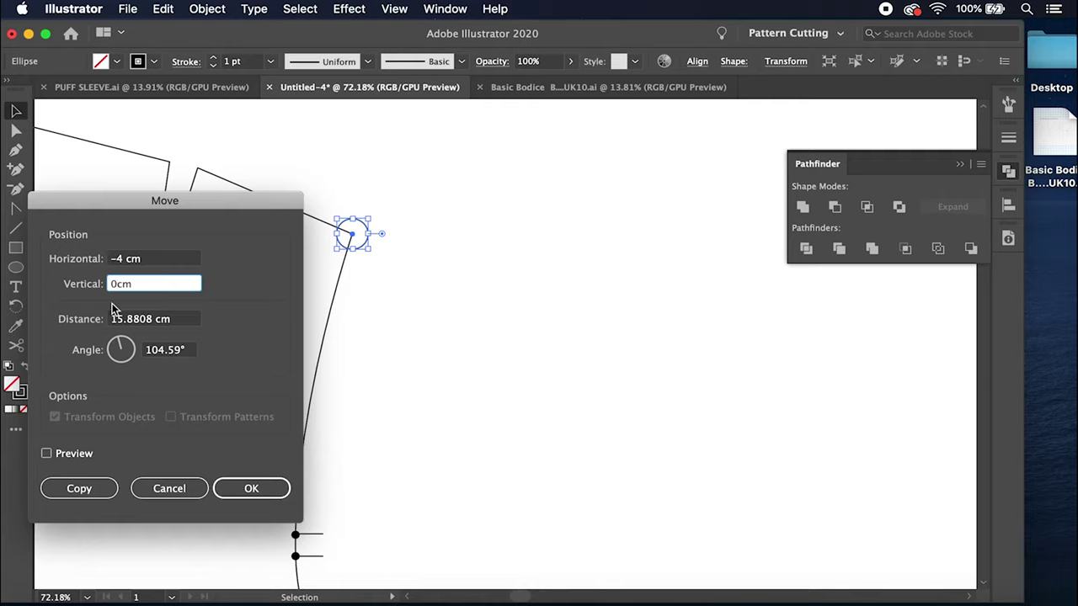
{"action": "left_click", "coordinate": [81, 491]}
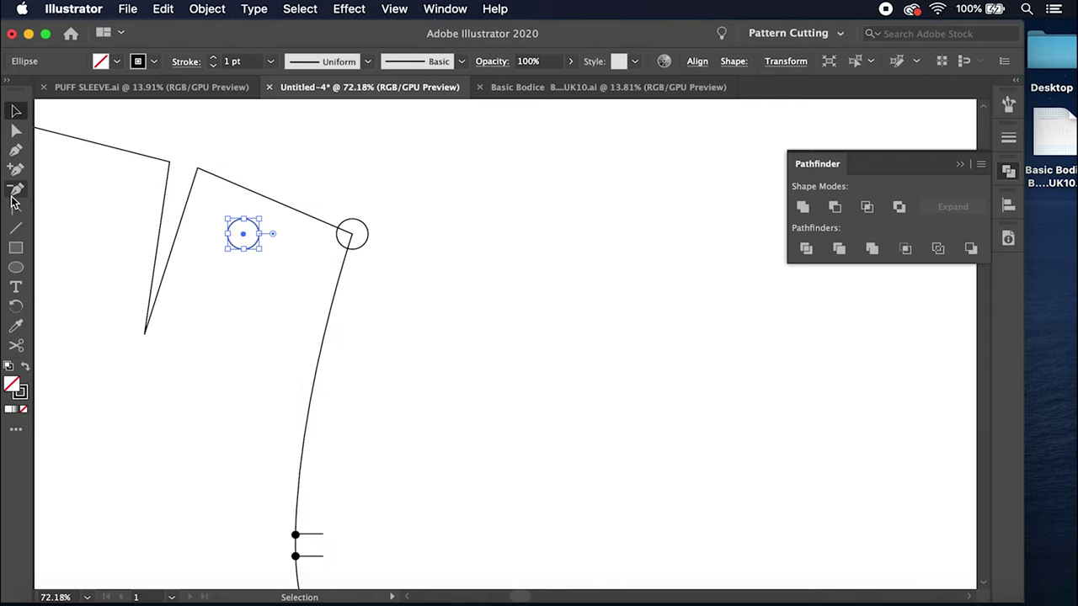
Step: Rotate the copied circle about the first circle onto the shoulder line
{"action": "left_click", "coordinate": [16, 308]}
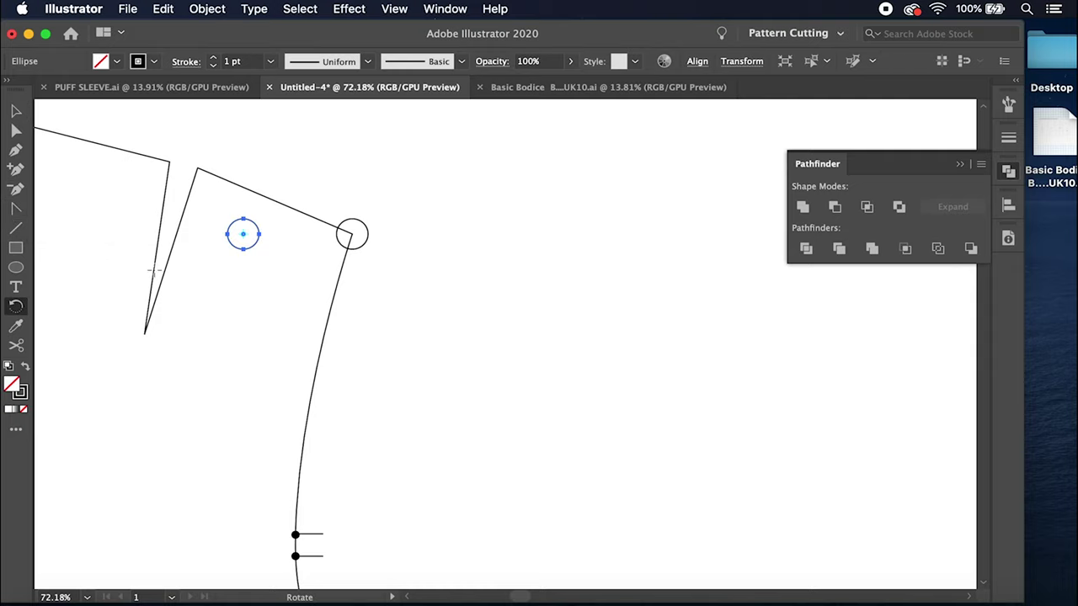
{"action": "left_click", "coordinate": [352, 234]}
{"action": "left_click_drag", "start_coordinate": [245, 234], "coordinate": [252, 196]}
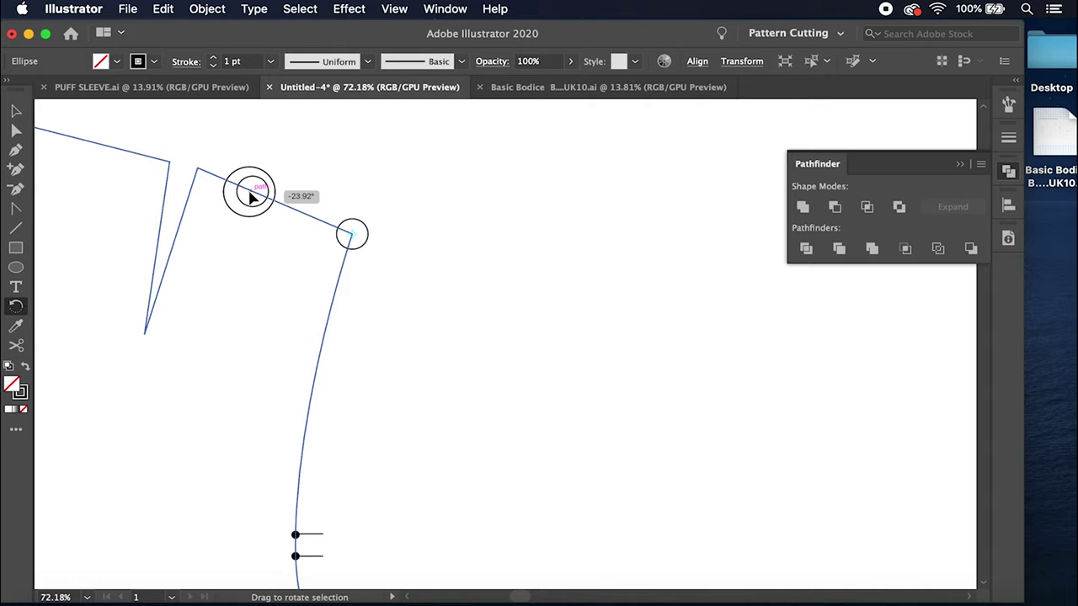
{"action": "left_click_drag", "start_coordinate": [253, 197], "coordinate": [253, 193]}
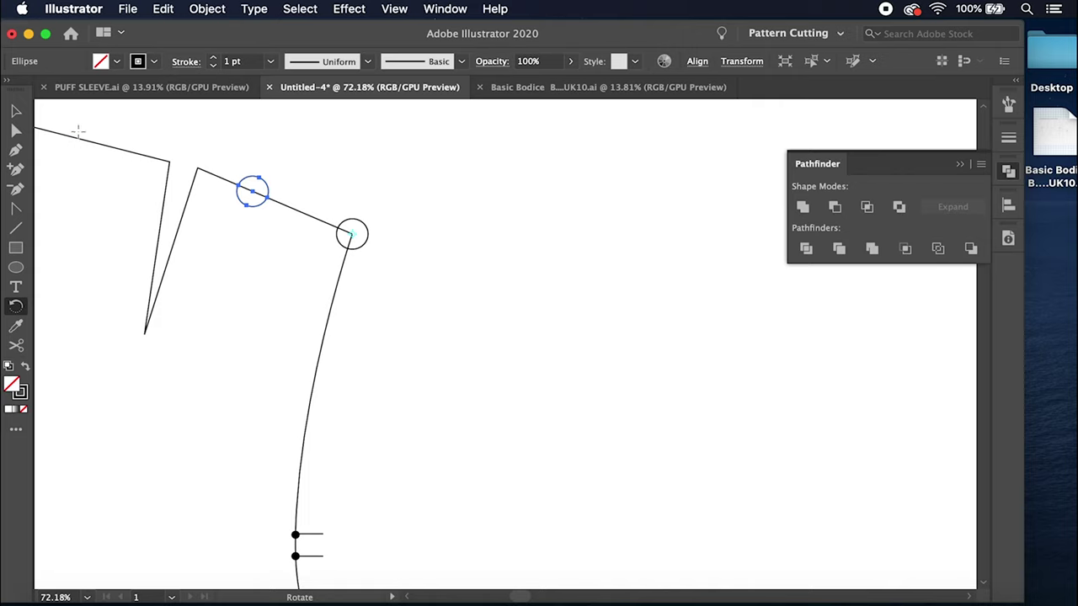
{"action": "left_click", "coordinate": [15, 110]}
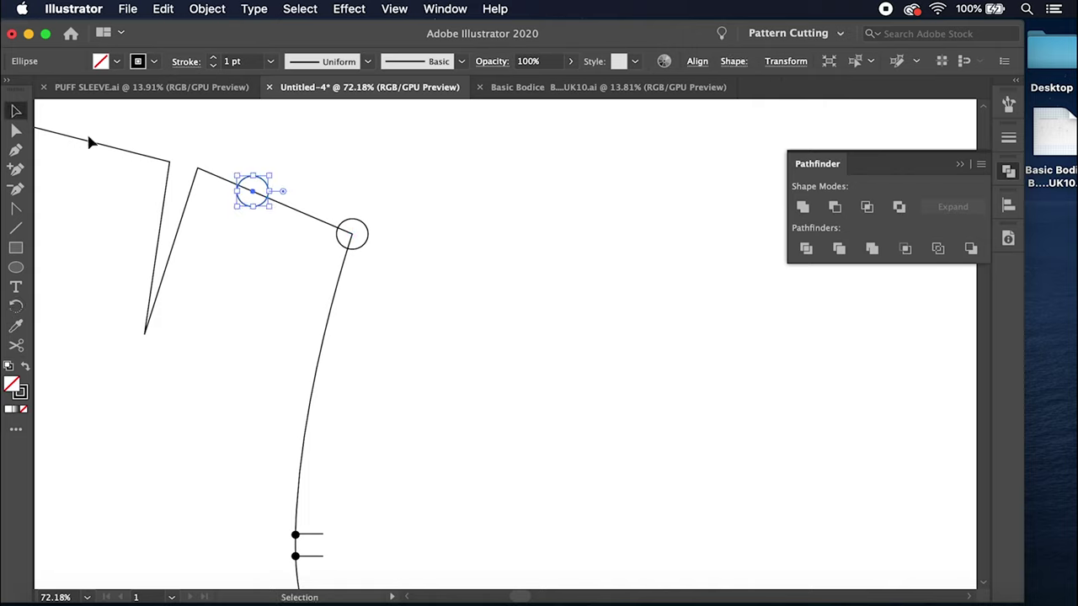
{"action": "left_click", "coordinate": [333, 314]}
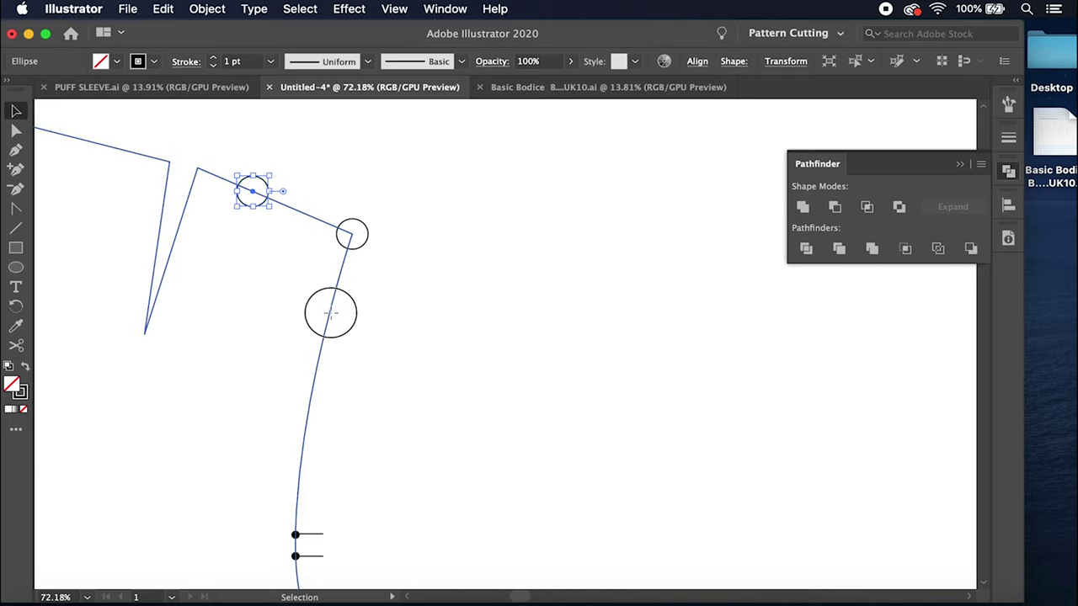
{"action": "scroll", "coordinate": [496, 227], "scroll_direction": "down", "scroll_amount": 2}
{"action": "scroll", "coordinate": [496, 233], "scroll_direction": "down", "scroll_amount": 3}
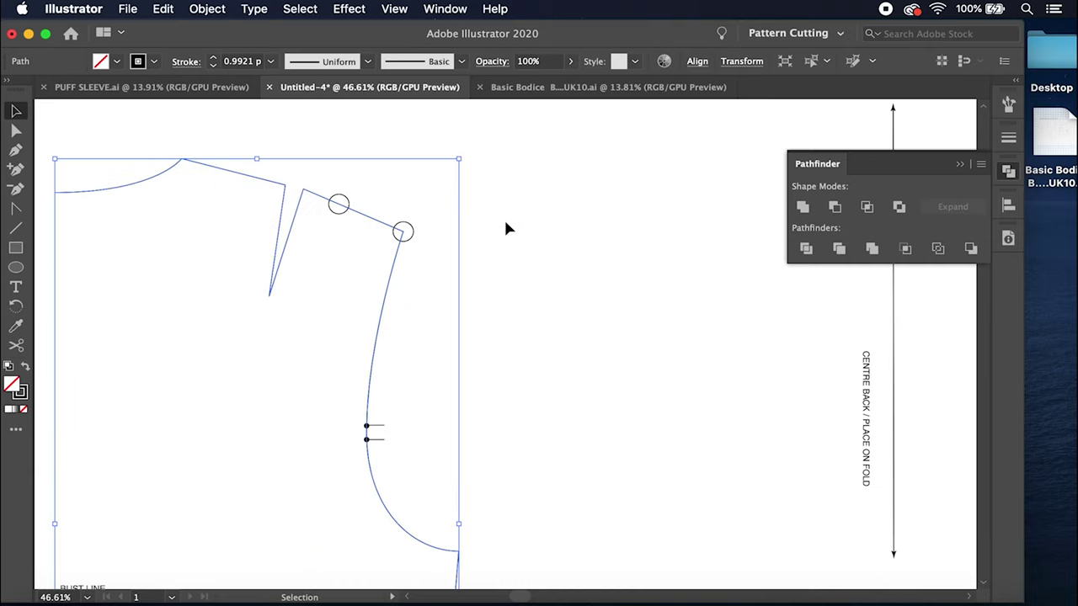
Step: Cut the bodice outline at the inner circle's shoulder intersection and the bust-line dart point
{"action": "left_click", "coordinate": [17, 347]}
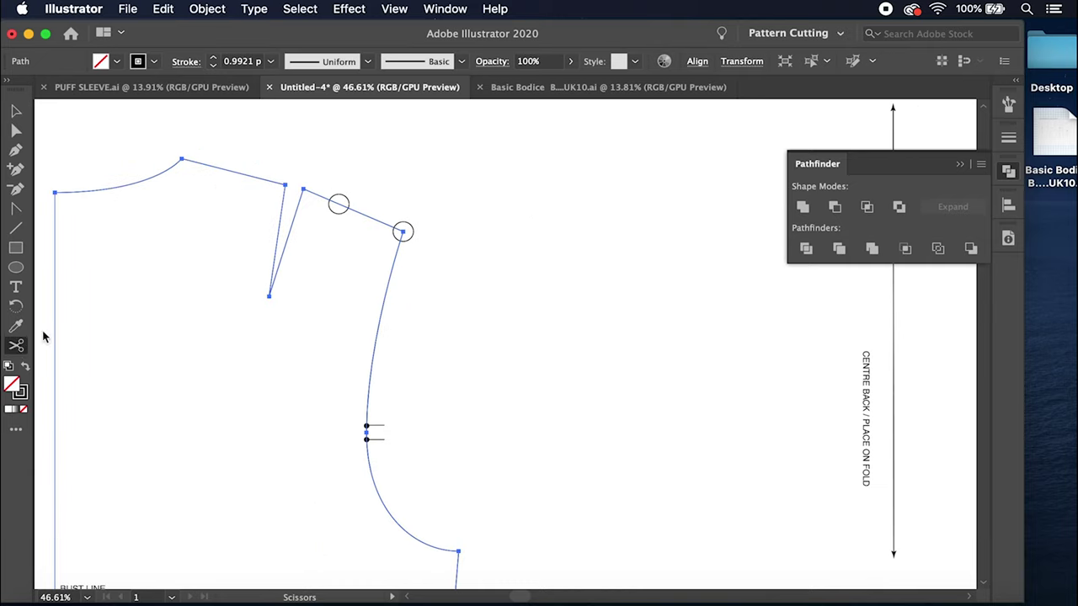
{"action": "left_click", "coordinate": [337, 203]}
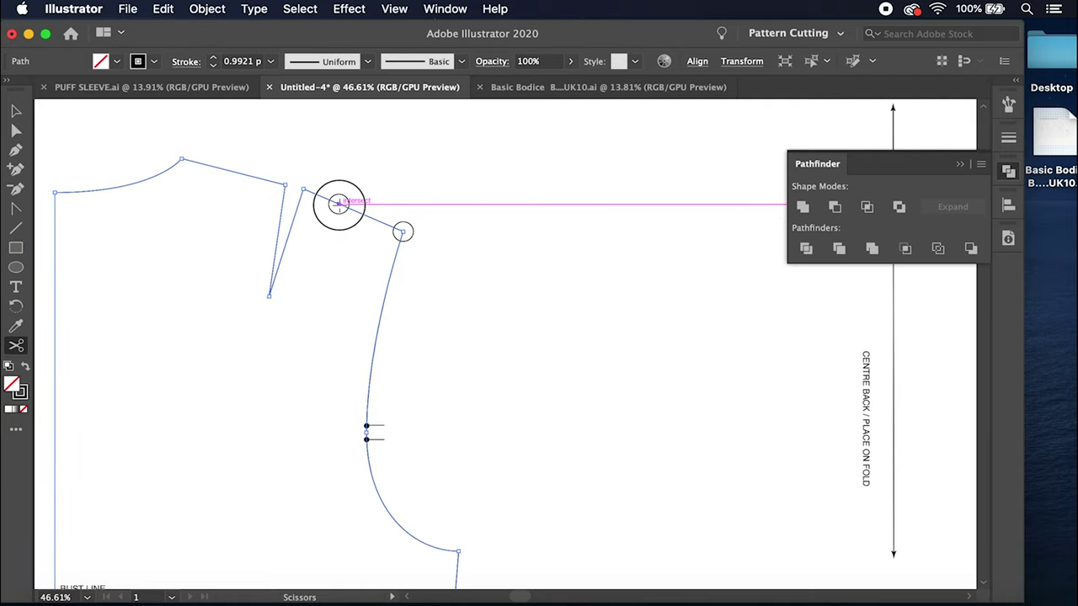
{"action": "scroll", "coordinate": [252, 468], "scroll_direction": "down", "scroll_amount": 5}
{"action": "scroll", "coordinate": [251, 468], "scroll_direction": "left", "scroll_amount": 1}
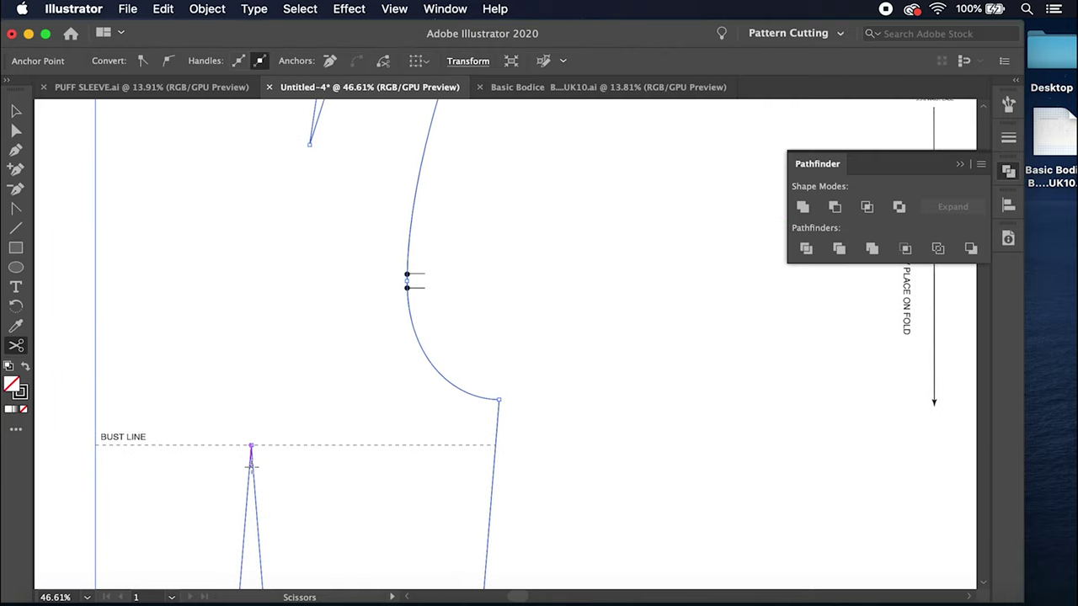
{"action": "left_click", "coordinate": [250, 443]}
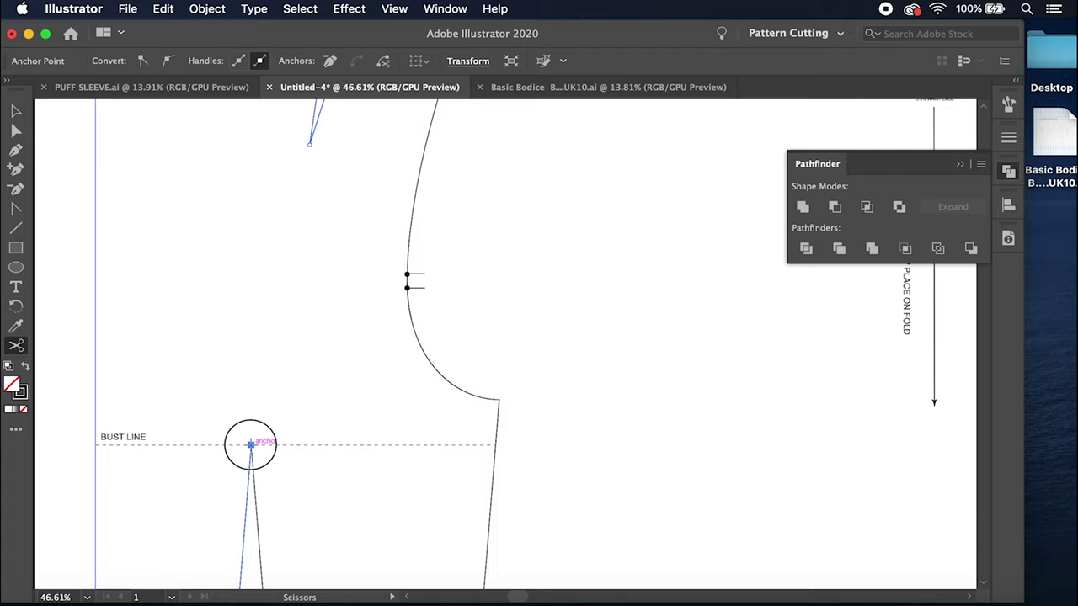
{"action": "scroll", "coordinate": [236, 231], "scroll_direction": "down", "scroll_amount": 3}
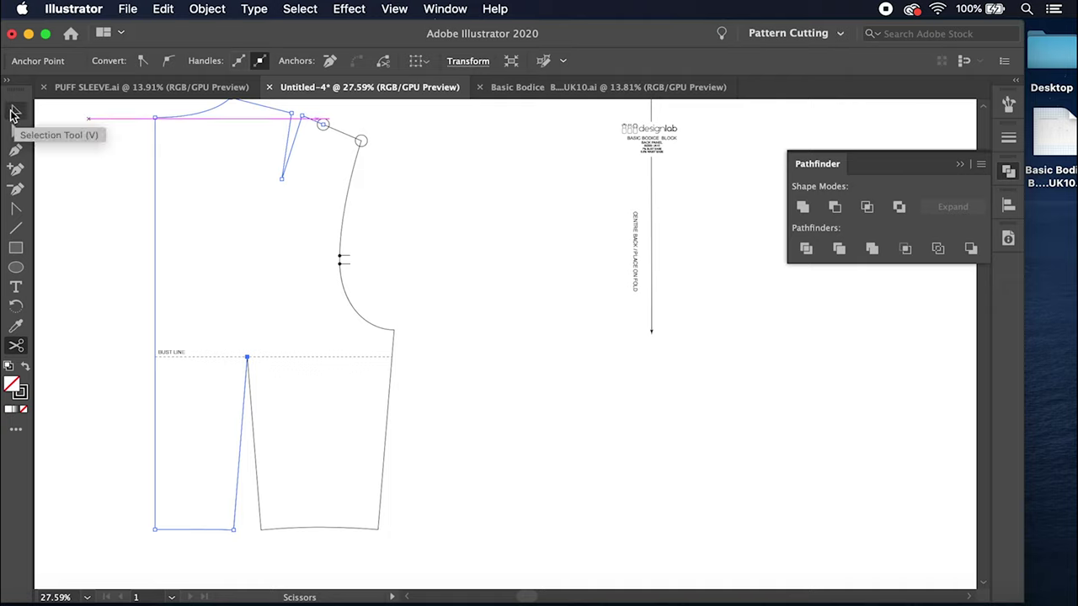
{"action": "left_click", "coordinate": [14, 112]}
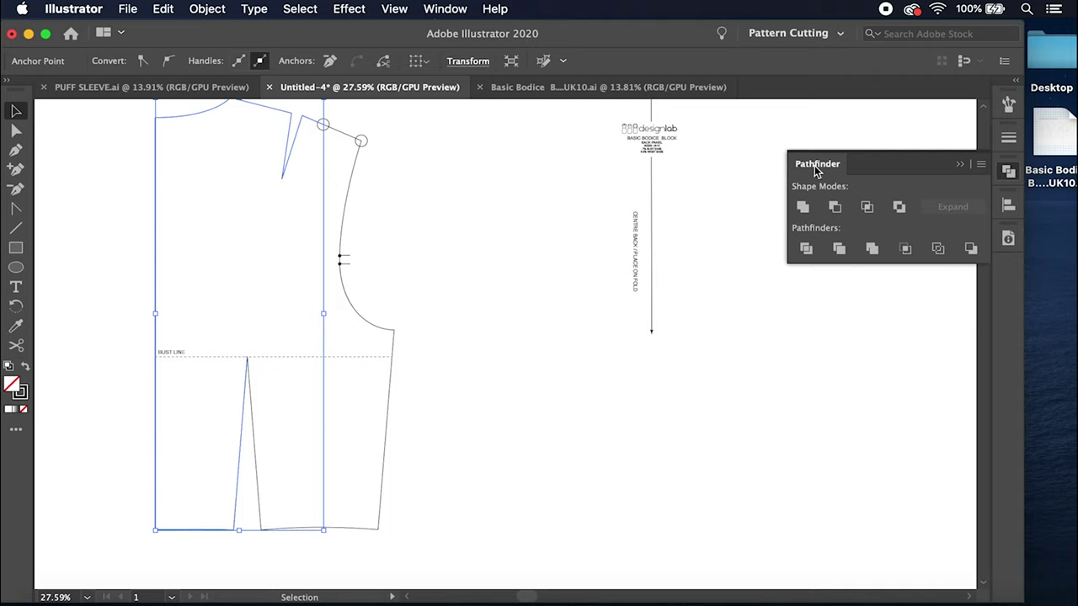
Step: Join the dart line into the right-hand back bodice piece
{"action": "left_click", "coordinate": [803, 208]}
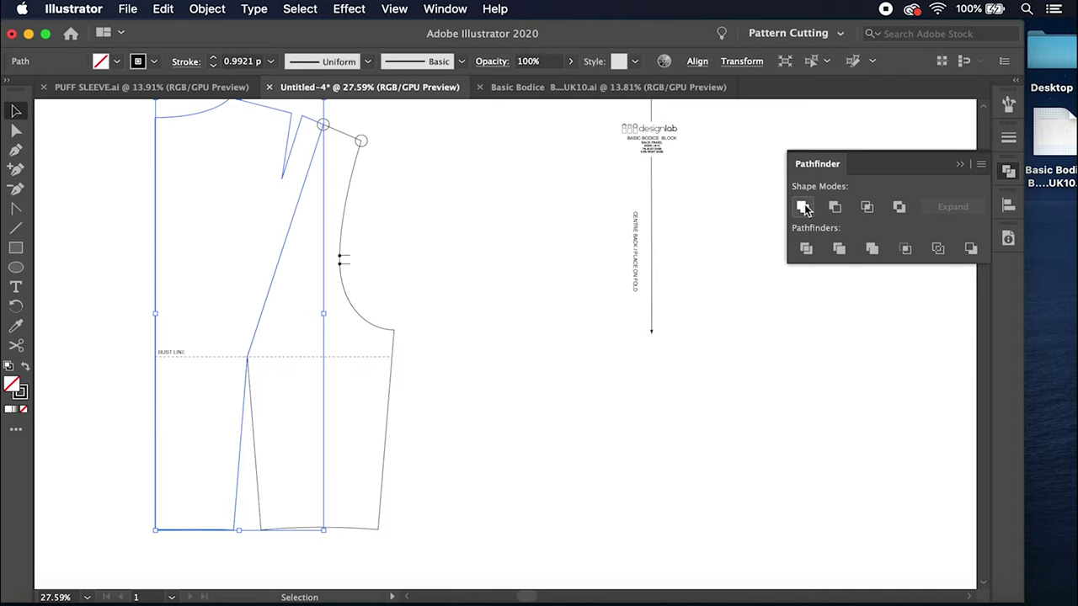
{"action": "left_click", "coordinate": [379, 326]}
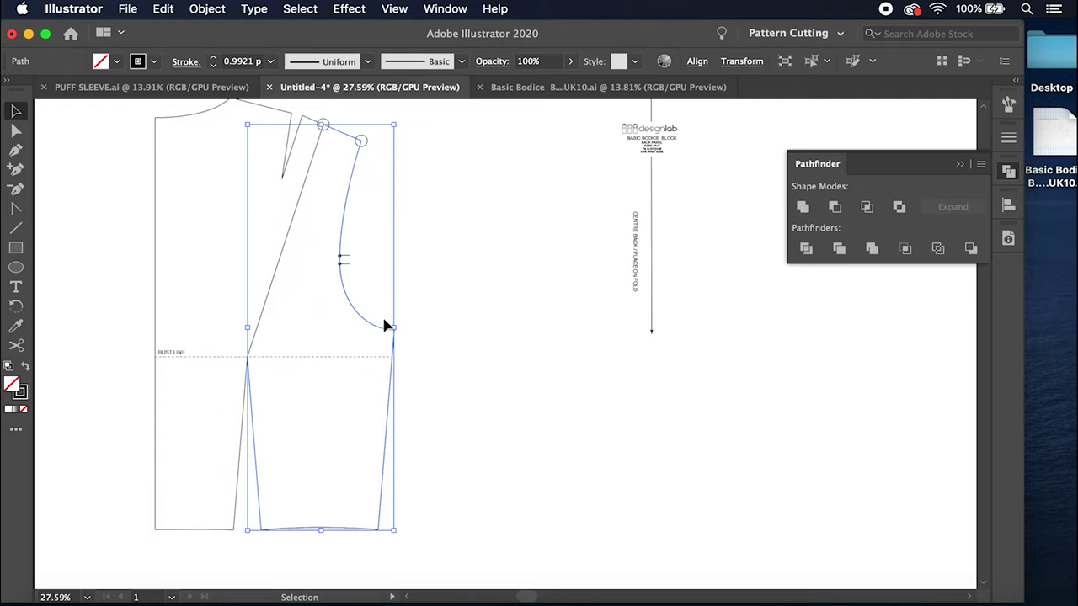
{"action": "left_click", "coordinate": [803, 208]}
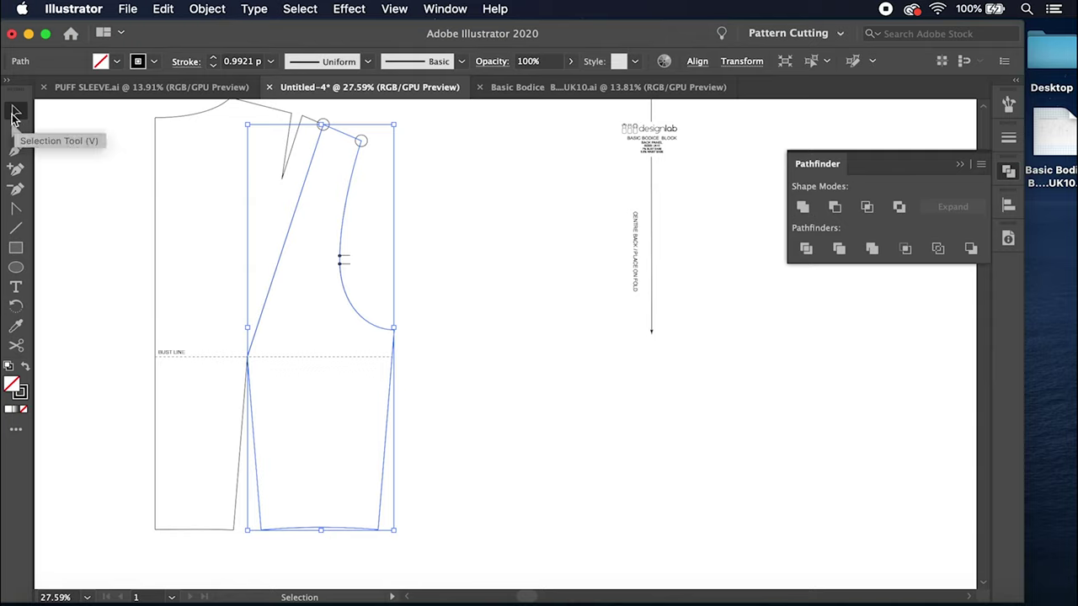
Step: Convert the bust-line corner anchor into a smooth curve and shorten its lower handle
{"action": "left_click", "coordinate": [15, 208]}
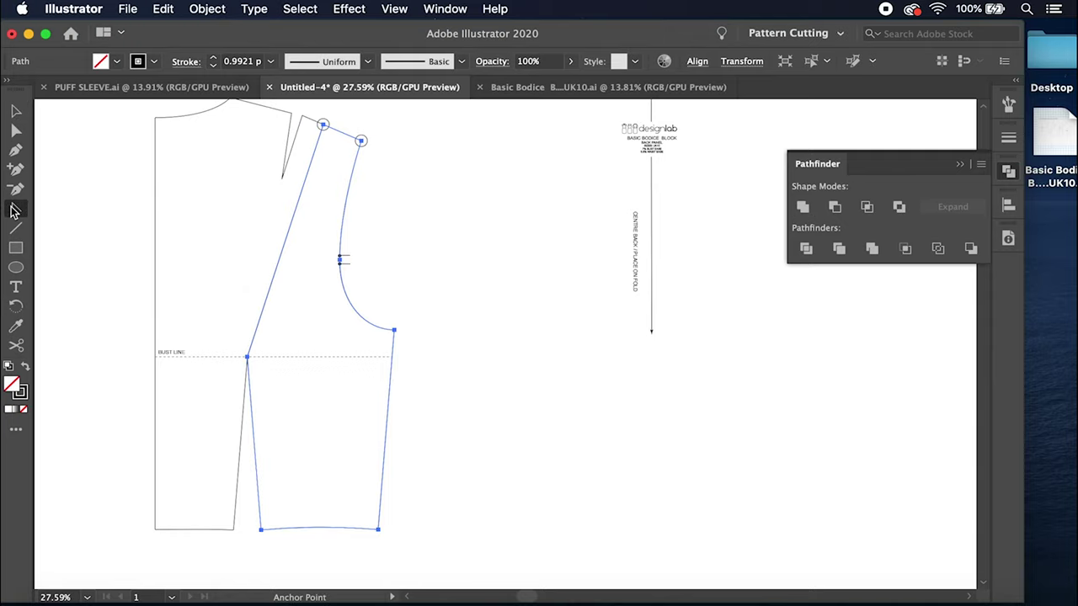
{"action": "left_click", "coordinate": [247, 357]}
{"action": "left_click", "coordinate": [247, 357]}
{"action": "left_click_drag", "start_coordinate": [247, 357], "coordinate": [248, 414]}
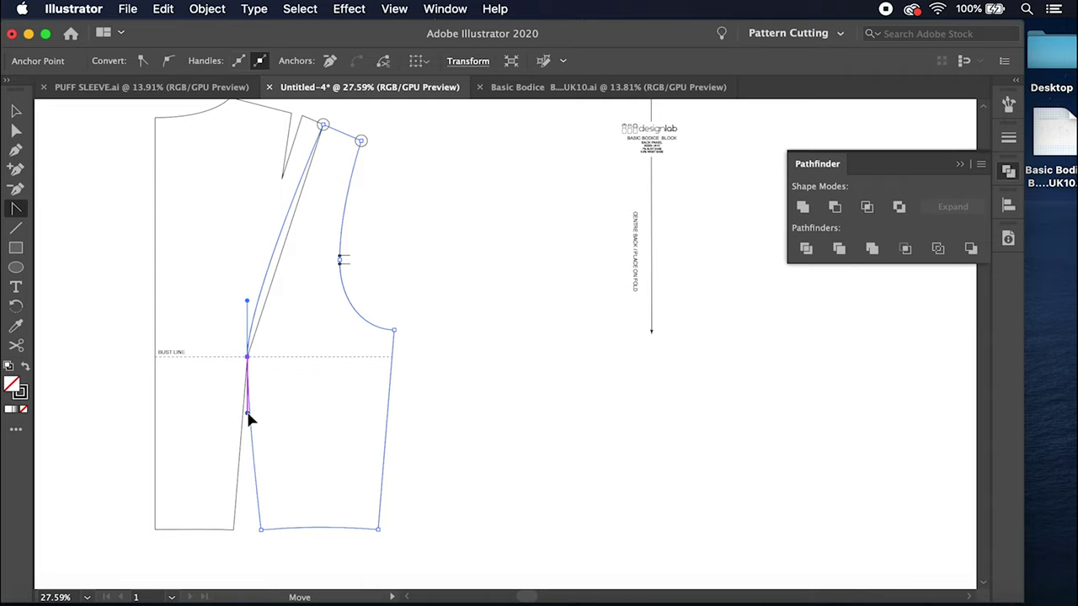
{"action": "left_click_drag", "start_coordinate": [248, 415], "coordinate": [248, 357]}
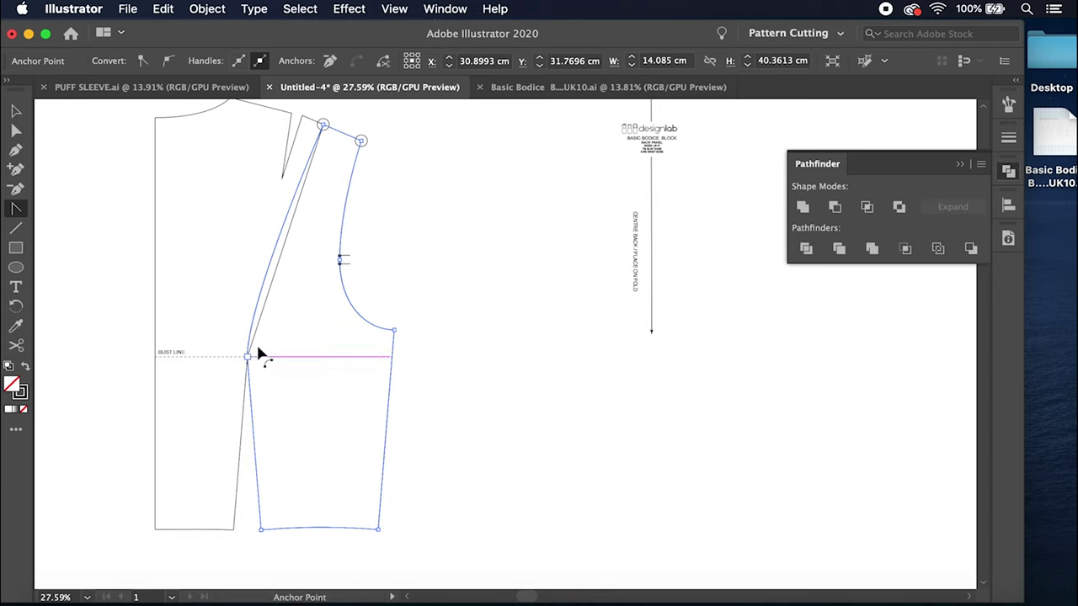
{"action": "left_click", "coordinate": [15, 112]}
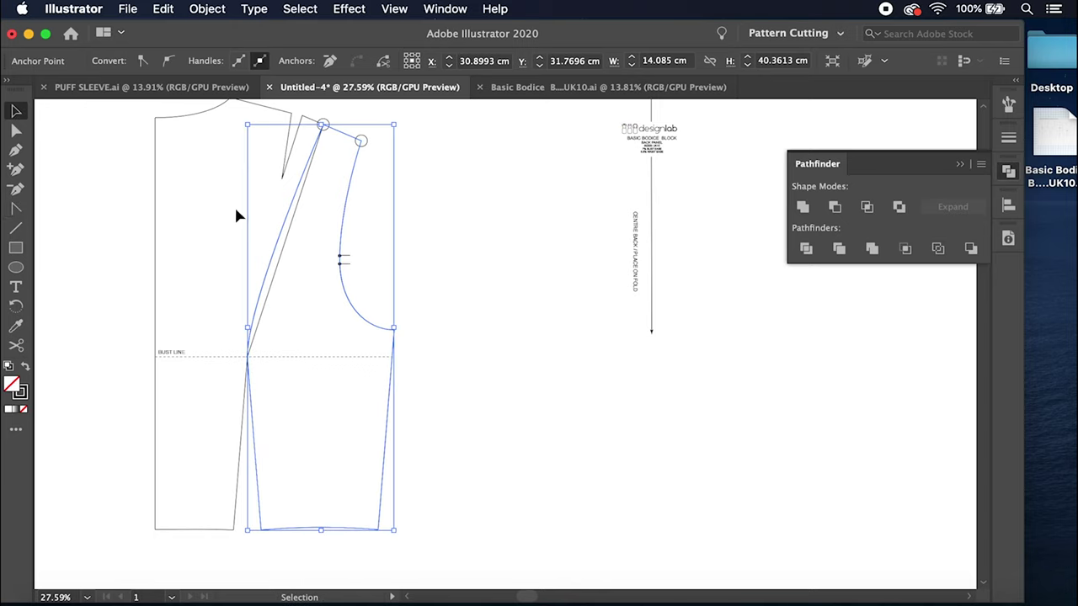
Step: Convert the centre-back panel's bust-line anchor to smooth so the dart edge curves into the bust line
{"action": "left_click", "coordinate": [155, 242]}
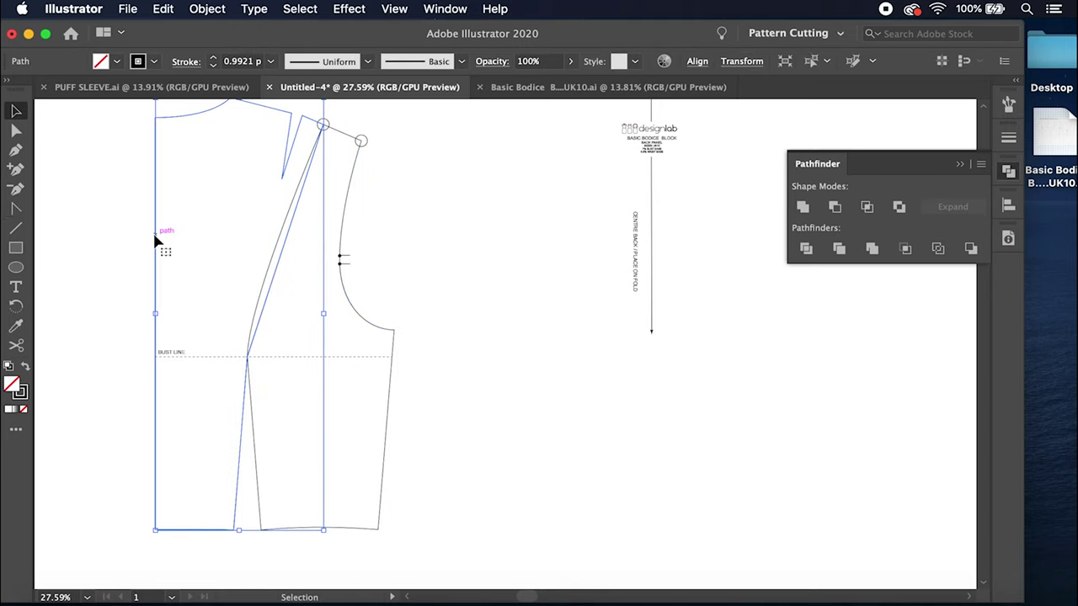
{"action": "left_click", "coordinate": [18, 214]}
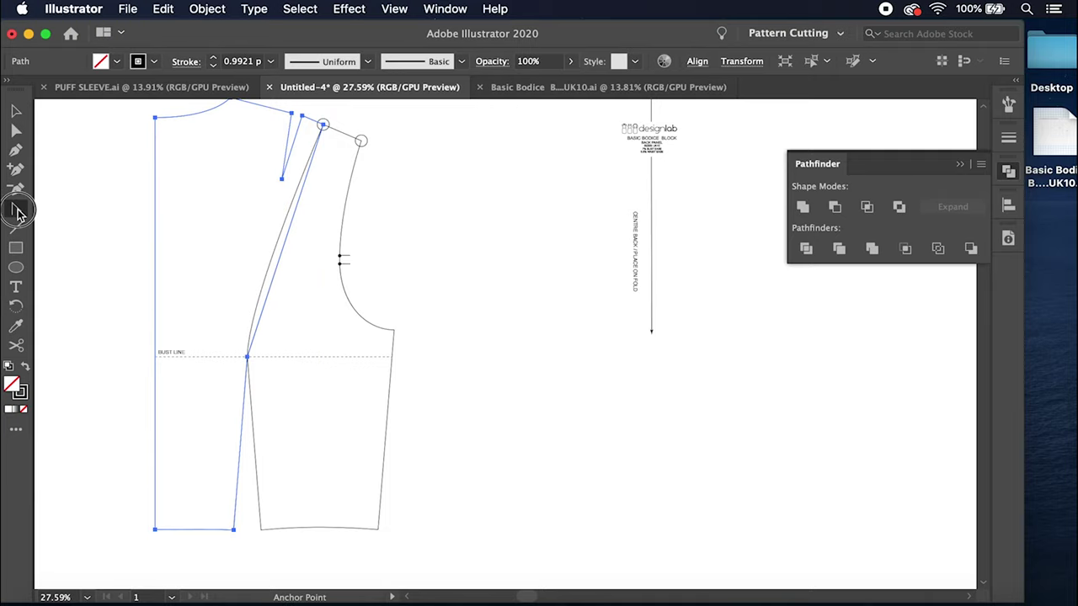
{"action": "left_click", "coordinate": [248, 358]}
{"action": "left_click_drag", "start_coordinate": [248, 357], "coordinate": [249, 306]}
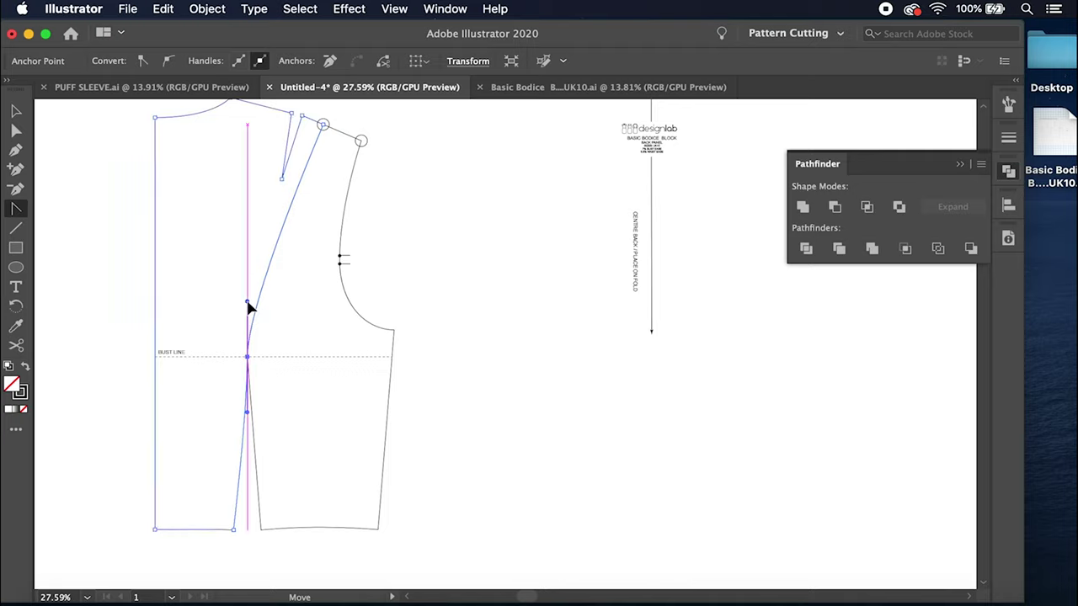
{"action": "left_click_drag", "start_coordinate": [248, 411], "coordinate": [256, 364]}
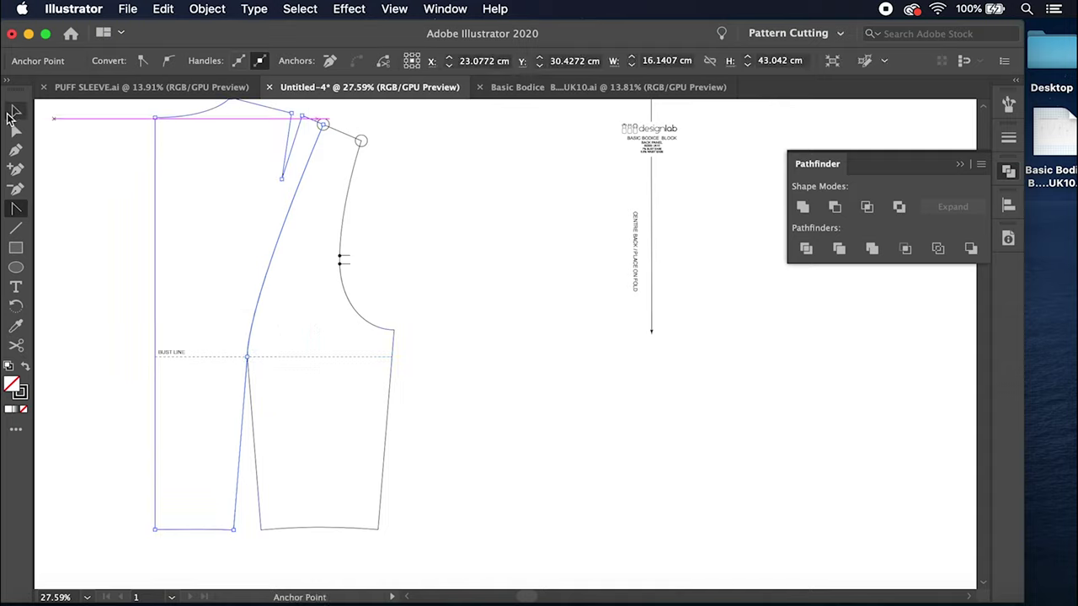
{"action": "left_click", "coordinate": [13, 113]}
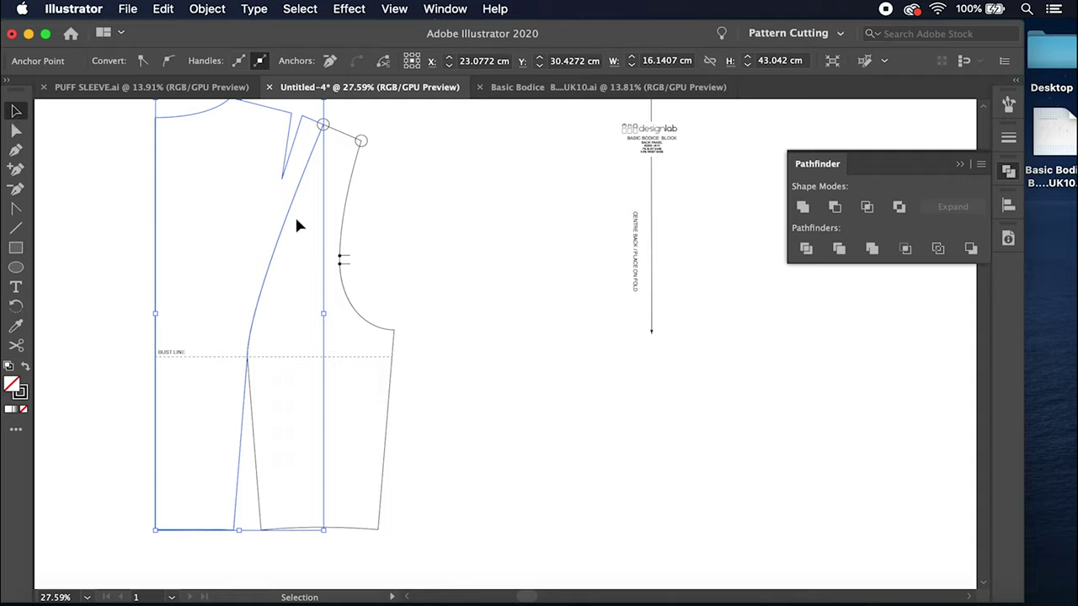
{"action": "left_click", "coordinate": [21, 267]}
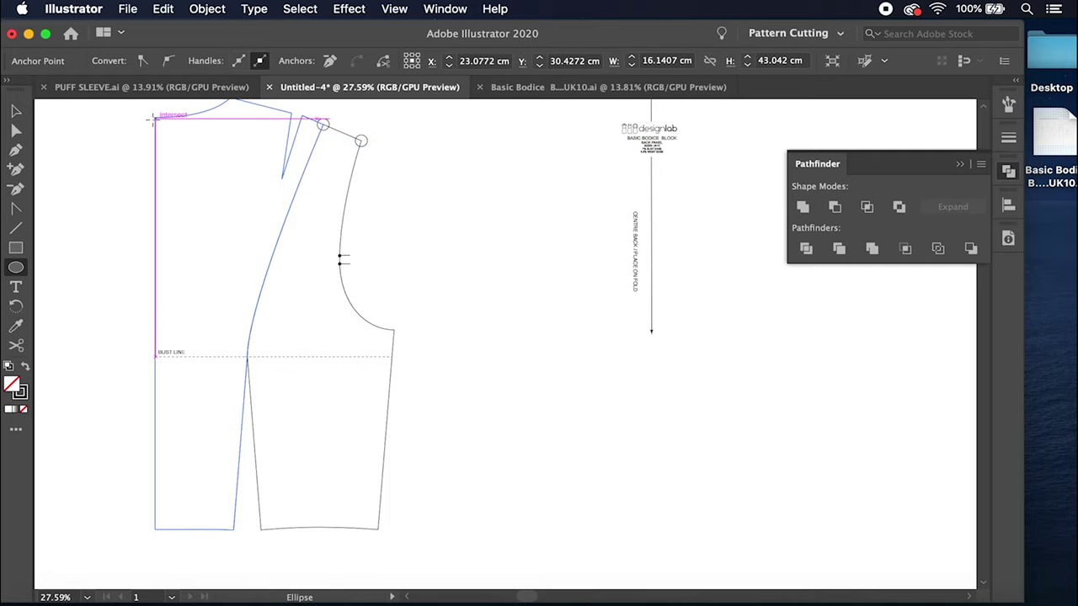
Step: Draw a small marker circle at the centre-back panel's top-left neck corner
{"action": "scroll", "coordinate": [156, 118], "scroll_direction": "up", "scroll_amount": 3}
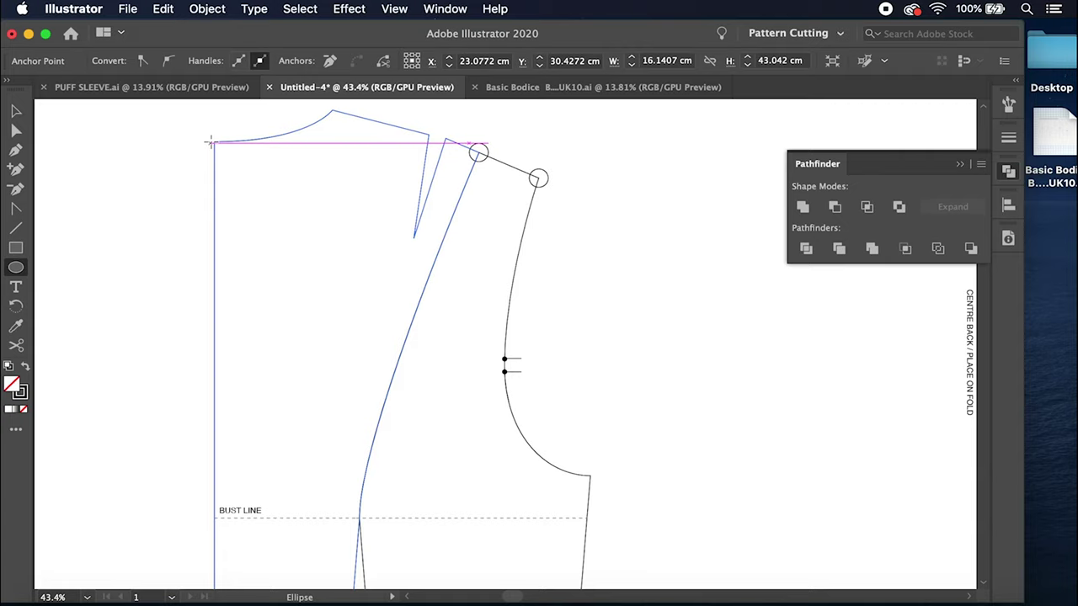
{"action": "left_click", "coordinate": [16, 269]}
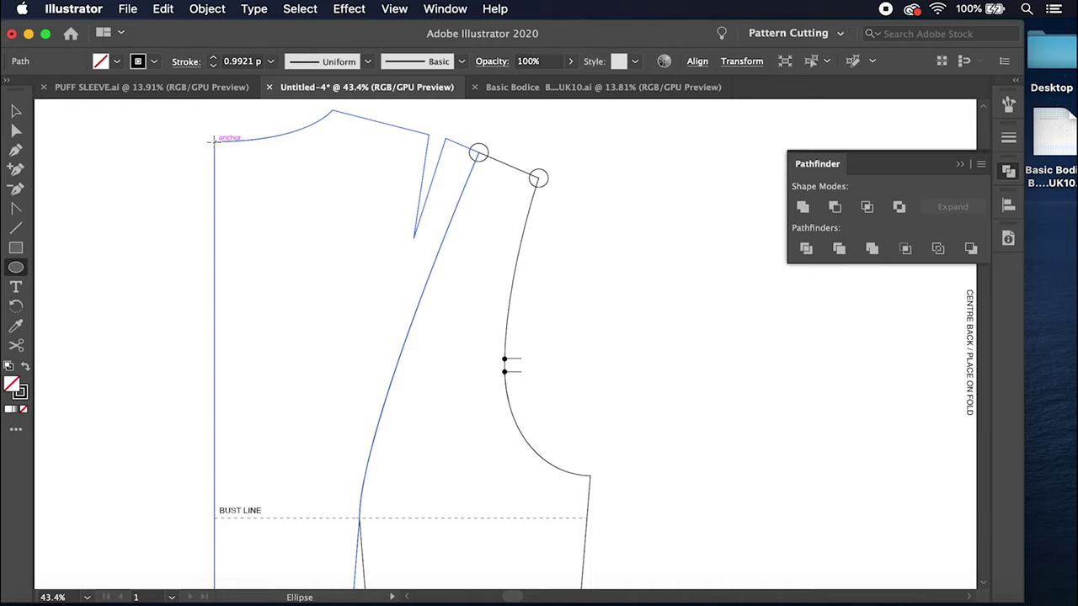
{"action": "mouse_move", "coordinate": [214, 141]}
{"action": "left_mouse_down"}
{"action": "mouse_move", "coordinate": [242, 168]}
{"action": "mouse_move", "coordinate": [225, 153]}
{"action": "left_mouse_up"}
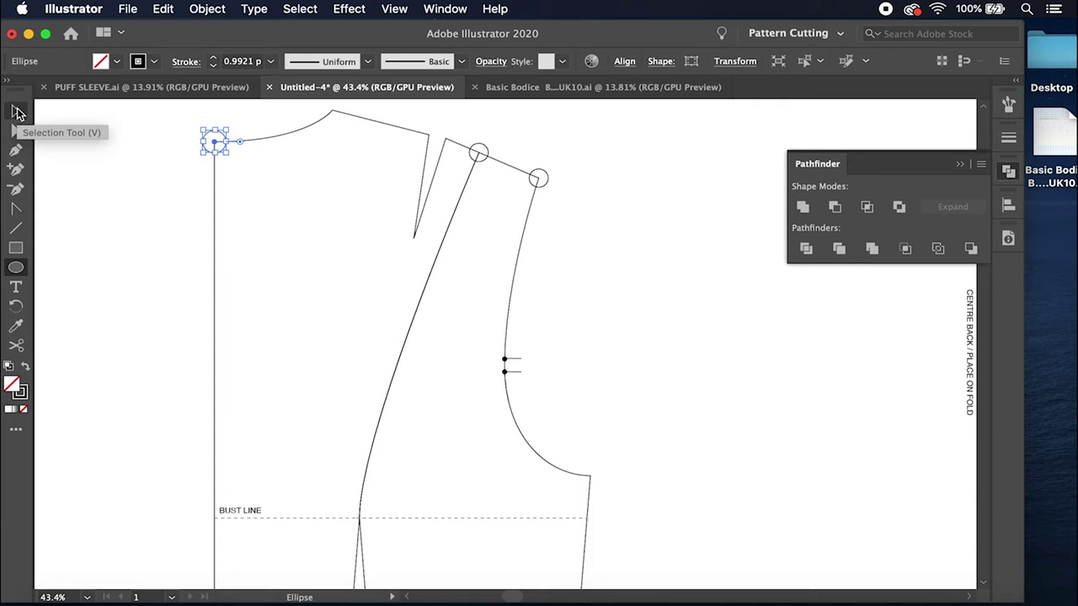
{"action": "left_click", "coordinate": [16, 111]}
Step: Place a copy of the circle 16 cm lower, with horizontal 0 and vertical 16 cm
{"action": "double_click", "coordinate": [16, 110]}
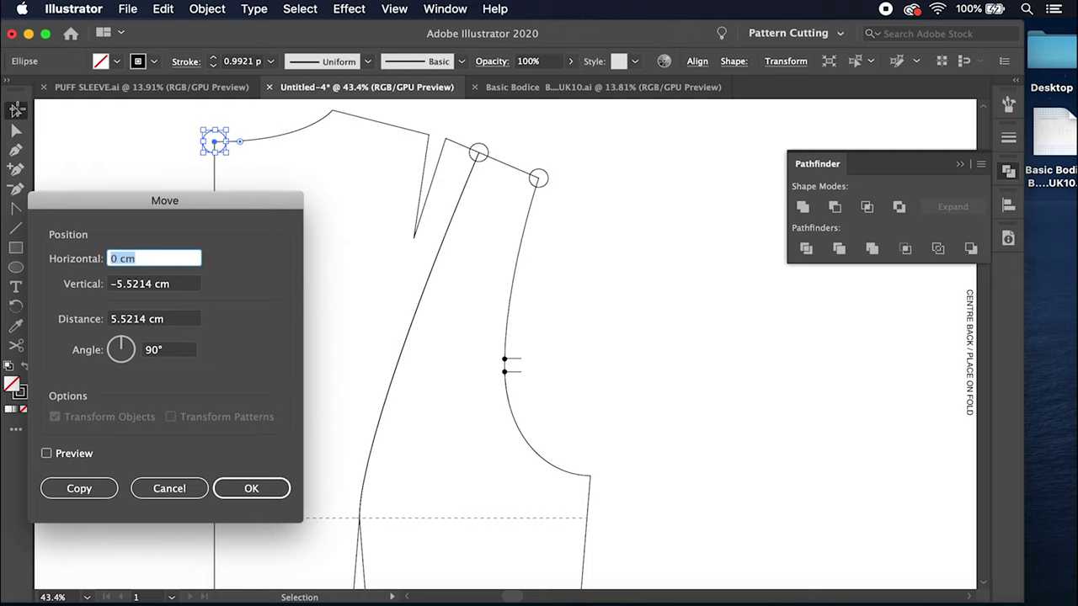
{"action": "type", "text": "0"}
{"action": "left_click", "coordinate": [148, 286]}
{"action": "left_click_drag", "start_coordinate": [148, 286], "coordinate": [29, 289]}
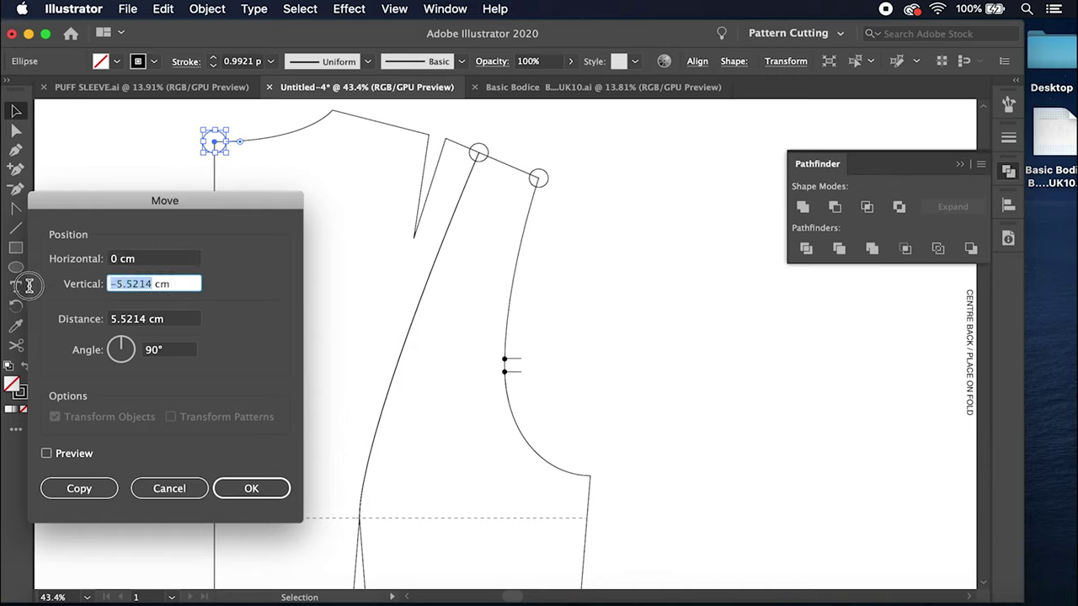
{"action": "type", "text": "16"}
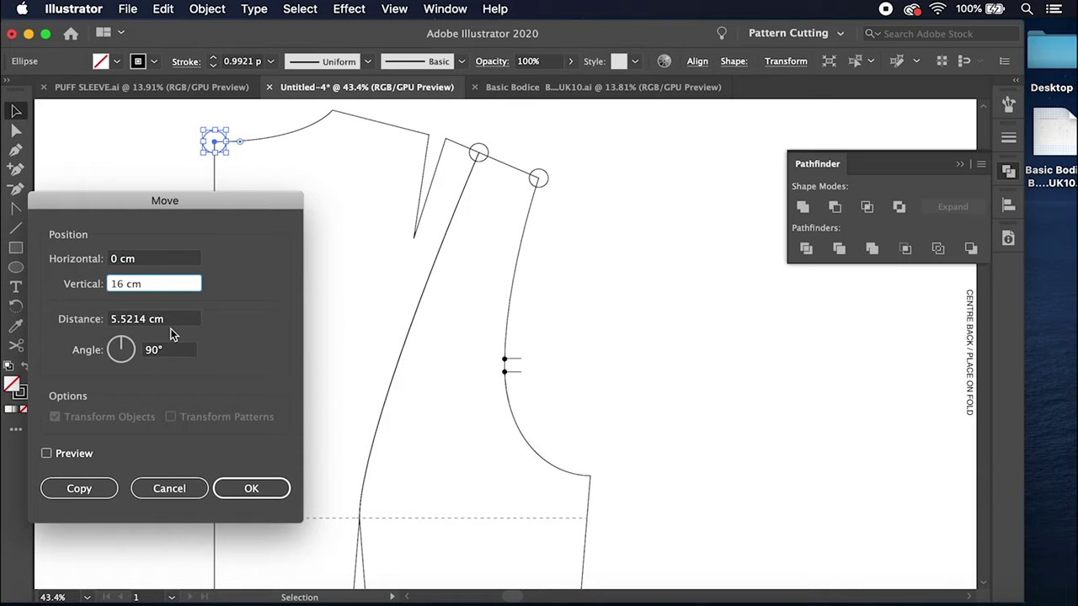
{"action": "left_click", "coordinate": [101, 488]}
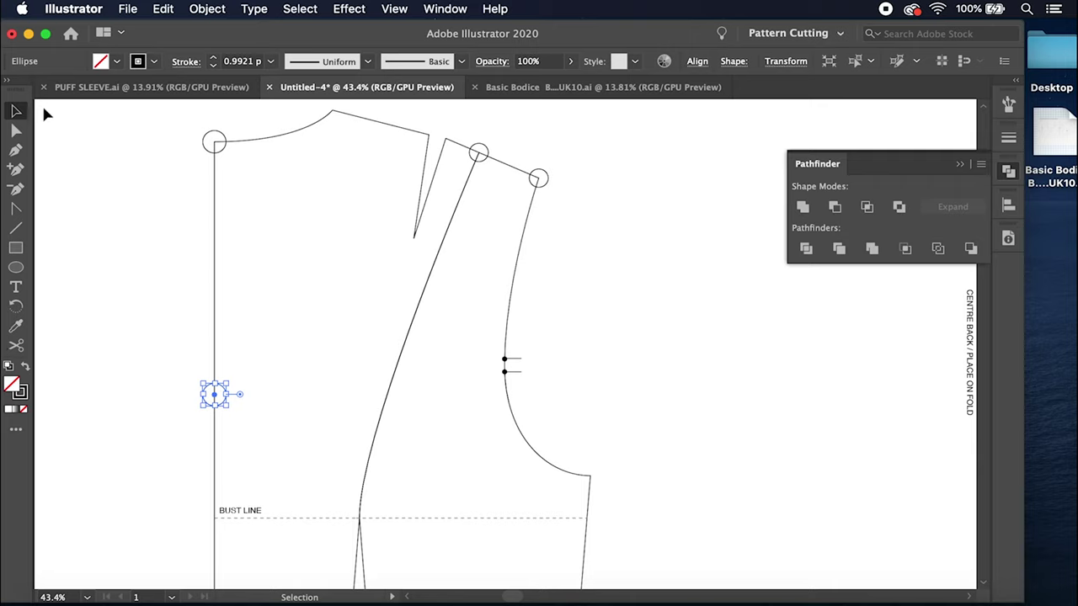
Step: Draw a horizontal line from the lower marker circle across to the panel's angled edge
{"action": "left_click", "coordinate": [16, 150]}
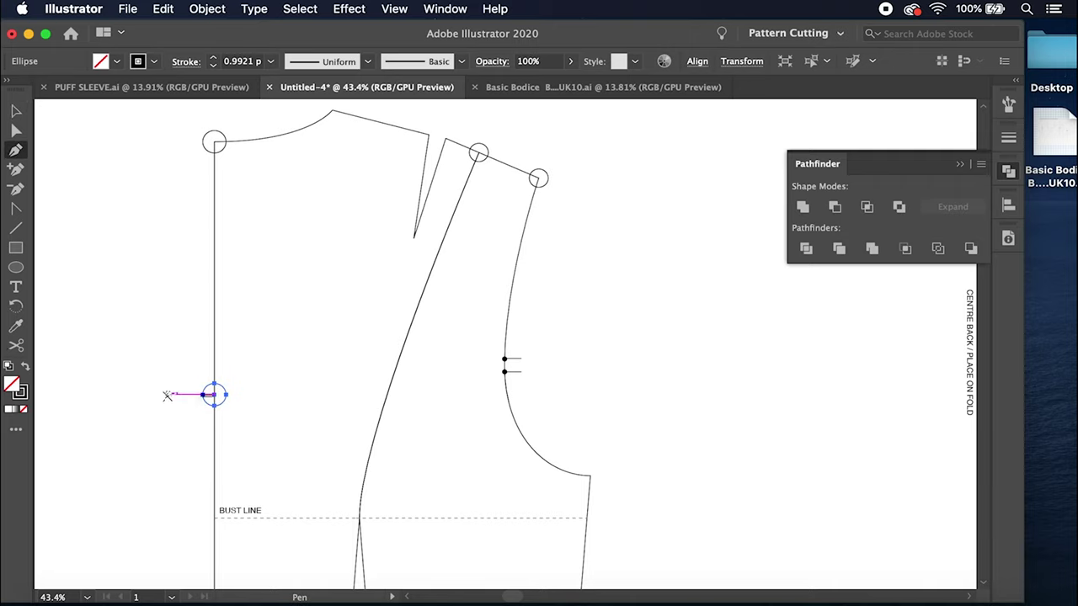
{"action": "left_click", "coordinate": [170, 396]}
{"action": "left_click", "coordinate": [170, 395]}
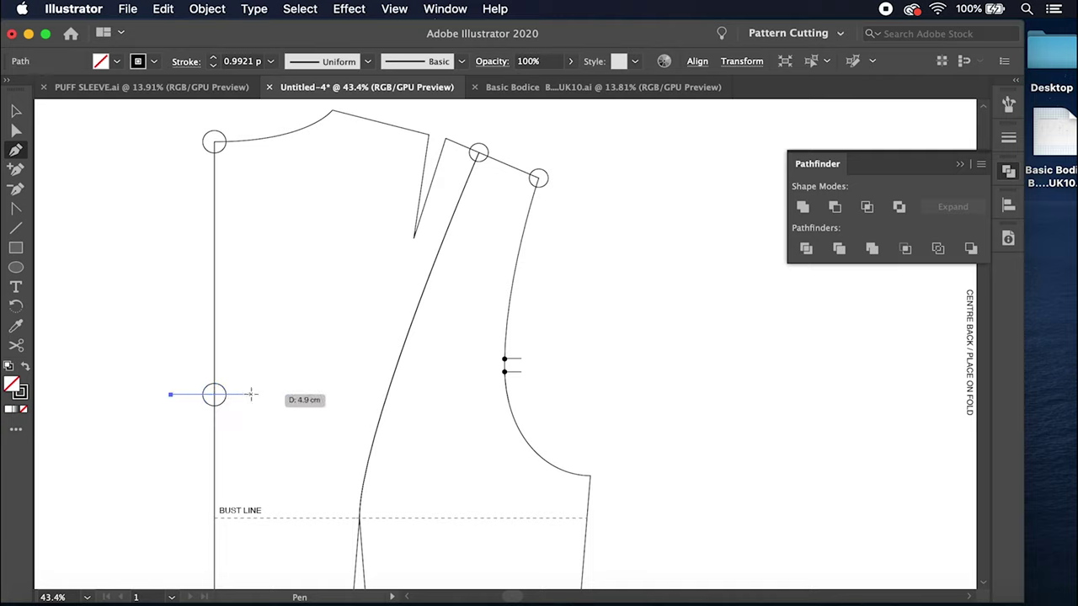
{"action": "left_click", "coordinate": [401, 391]}
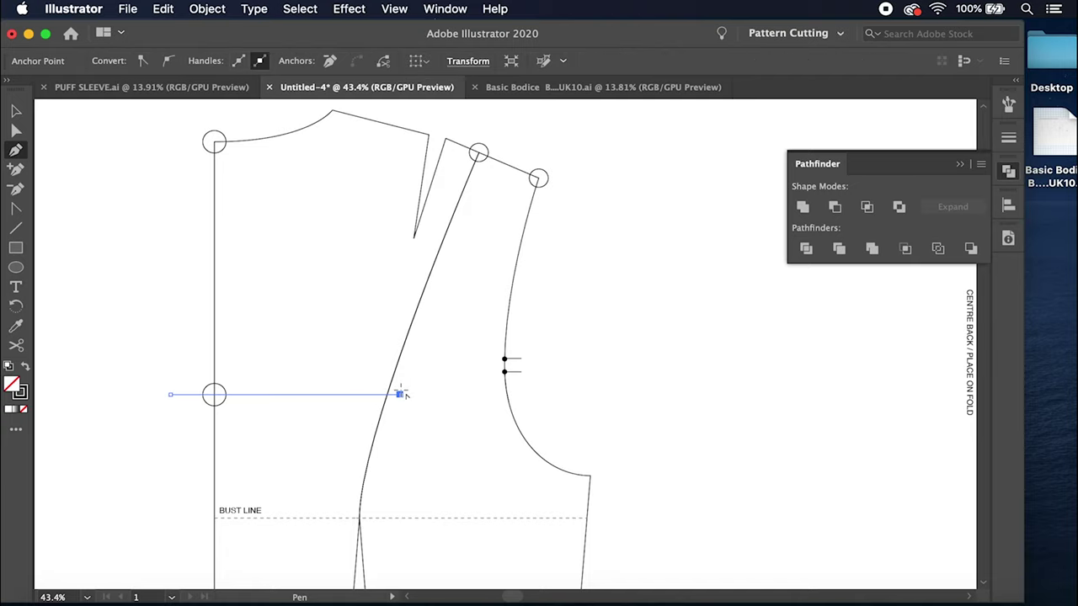
Step: Expand the line into an outlined shape and select it along with the panel outline
{"action": "left_click", "coordinate": [19, 112]}
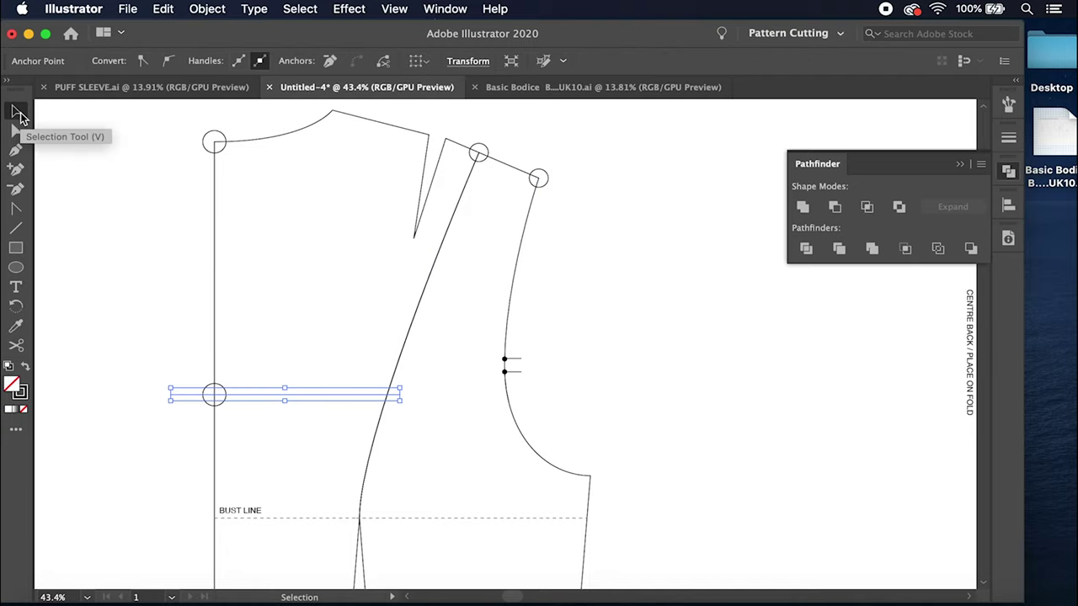
{"action": "left_click", "coordinate": [207, 8]}
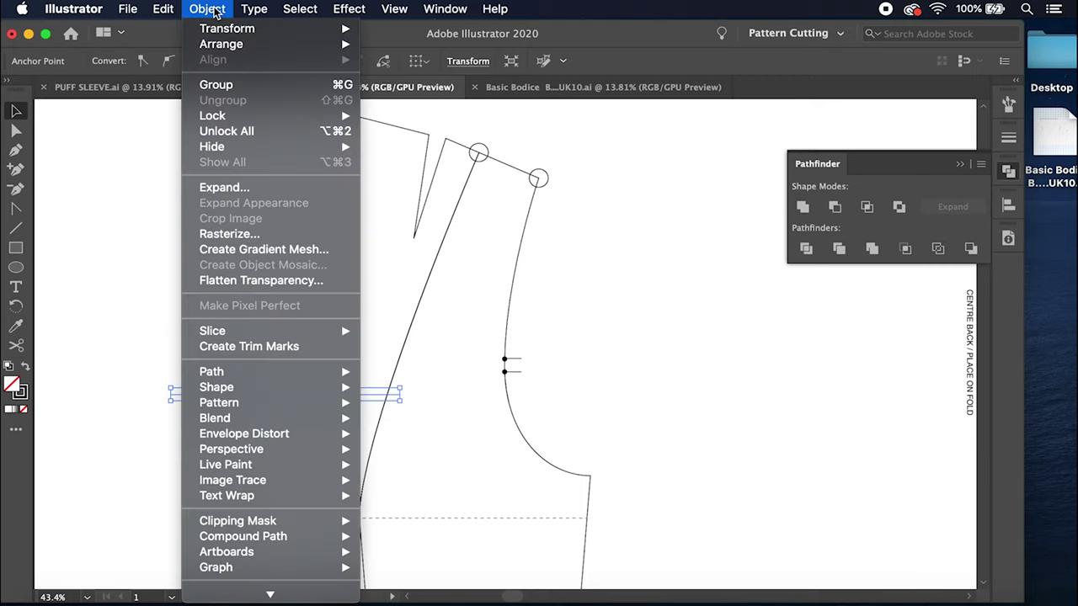
{"action": "left_click", "coordinate": [207, 190]}
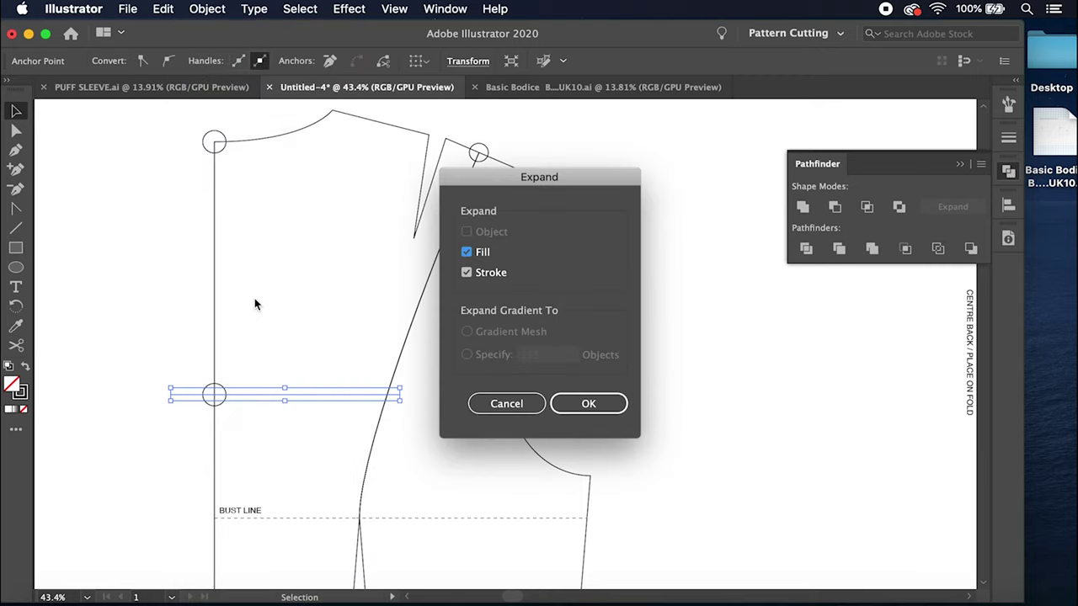
{"action": "left_click", "coordinate": [599, 407]}
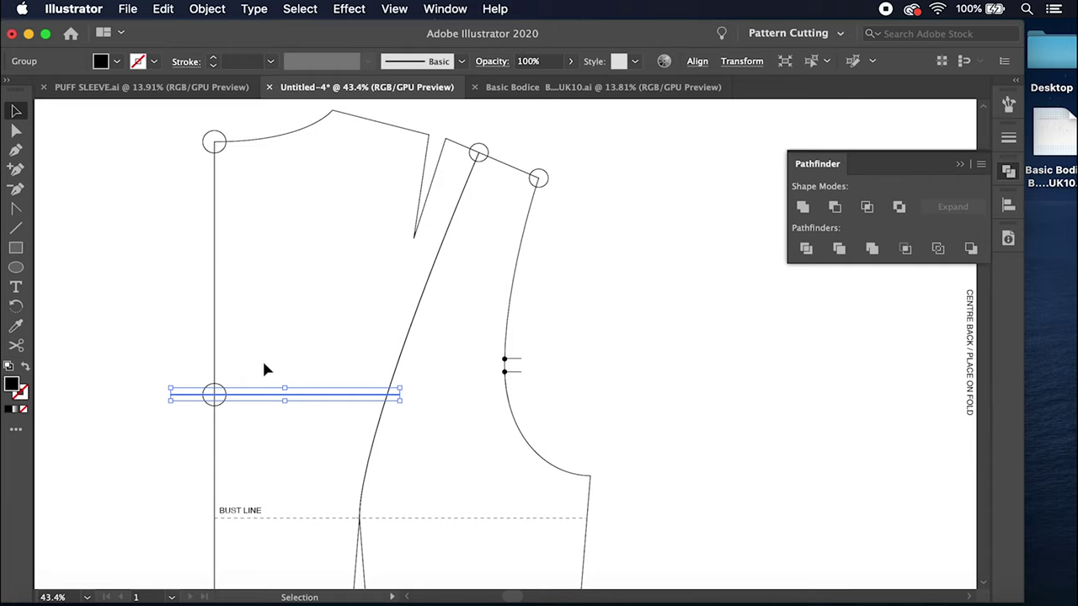
{"action": "left_click", "coordinate": [214, 349], "text": "shift"}
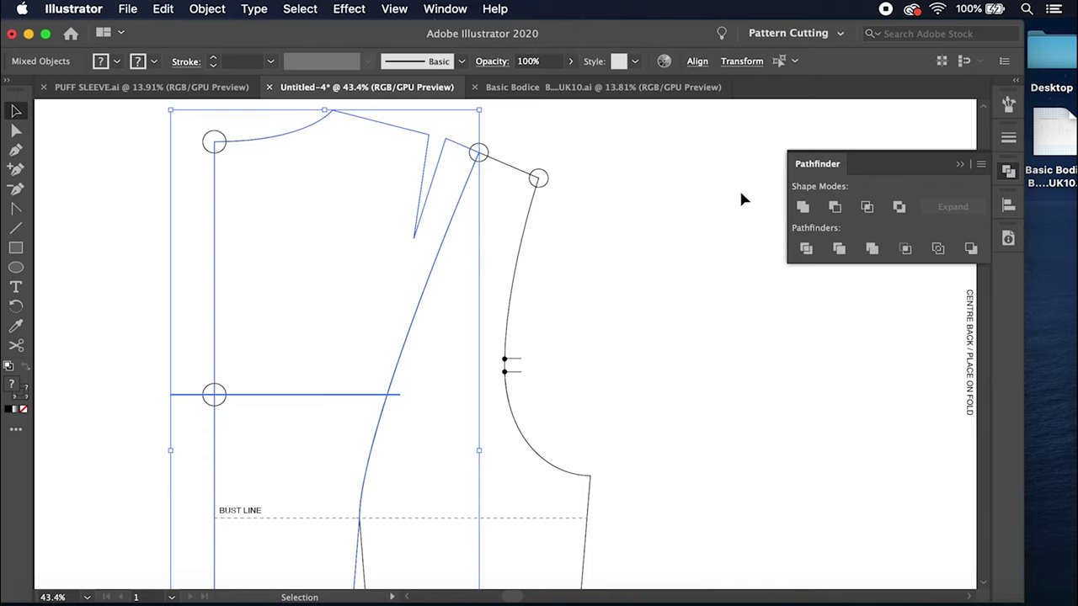
Step: Cut the panel with Minus Front and delete the upper neck and dart section
{"action": "left_click", "coordinate": [834, 209]}
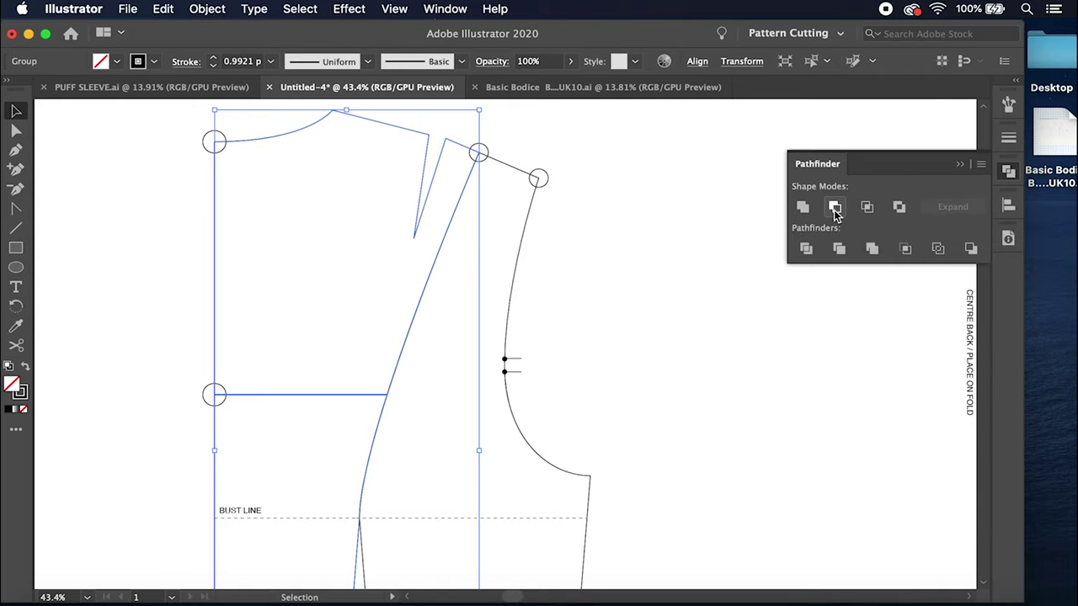
{"action": "left_click", "coordinate": [190, 174]}
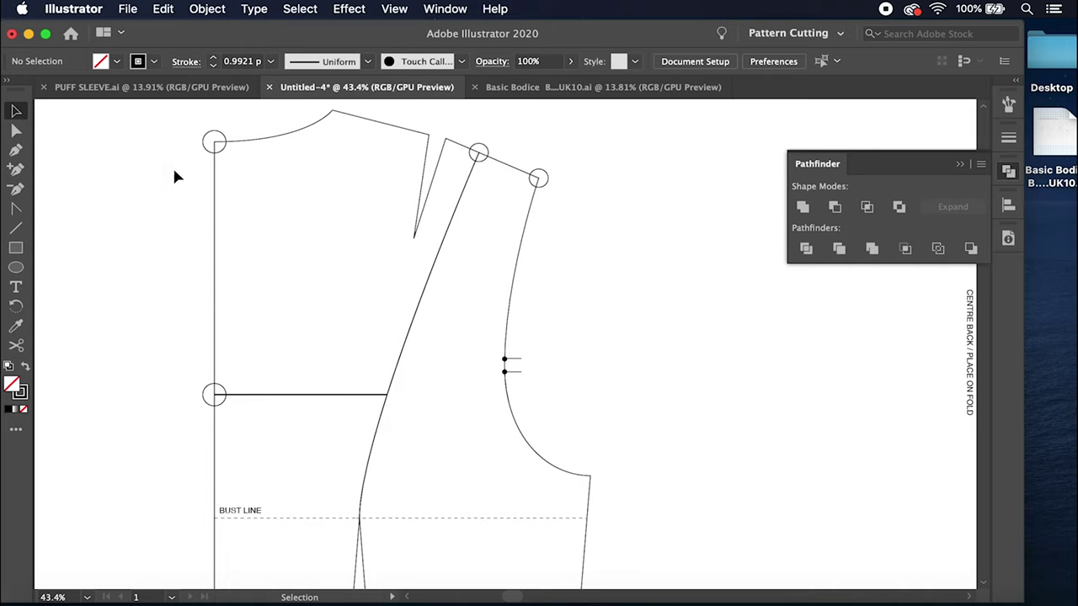
{"action": "left_click", "coordinate": [20, 138]}
{"action": "left_click", "coordinate": [218, 190]}
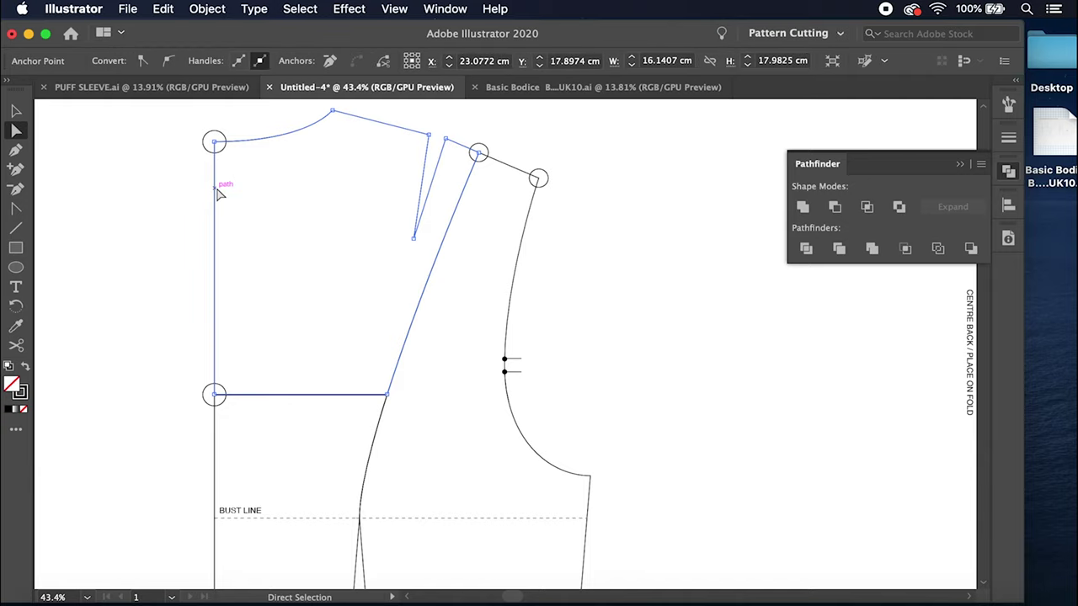
{"action": "key", "text": "Delete"}
{"action": "key", "text": "Delete"}
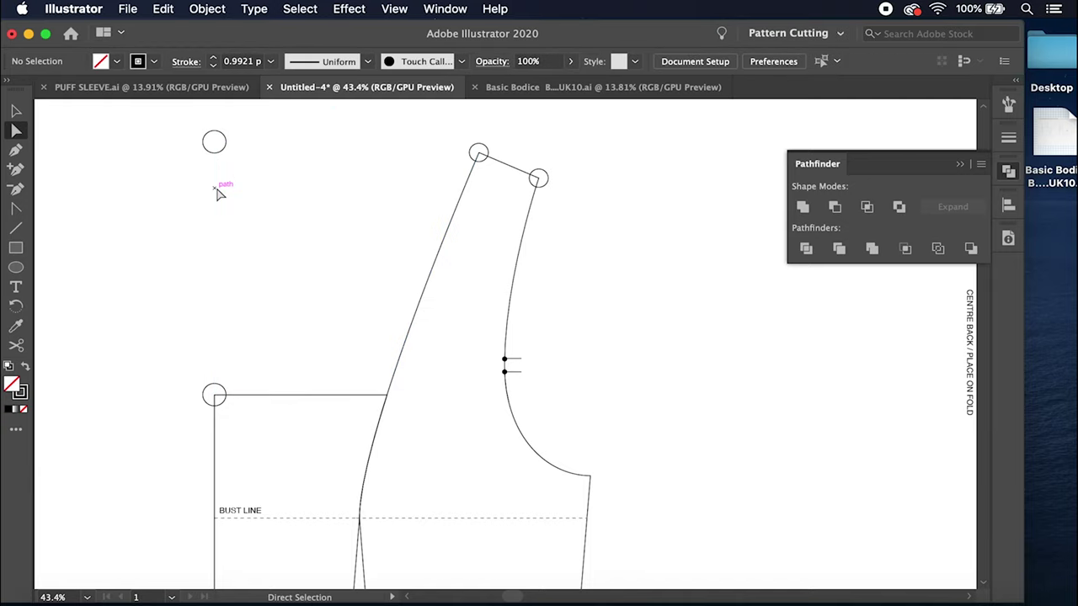
Step: Delete the four marker circles at the neck corner, cut corner and shoulder
{"action": "left_click", "coordinate": [17, 112]}
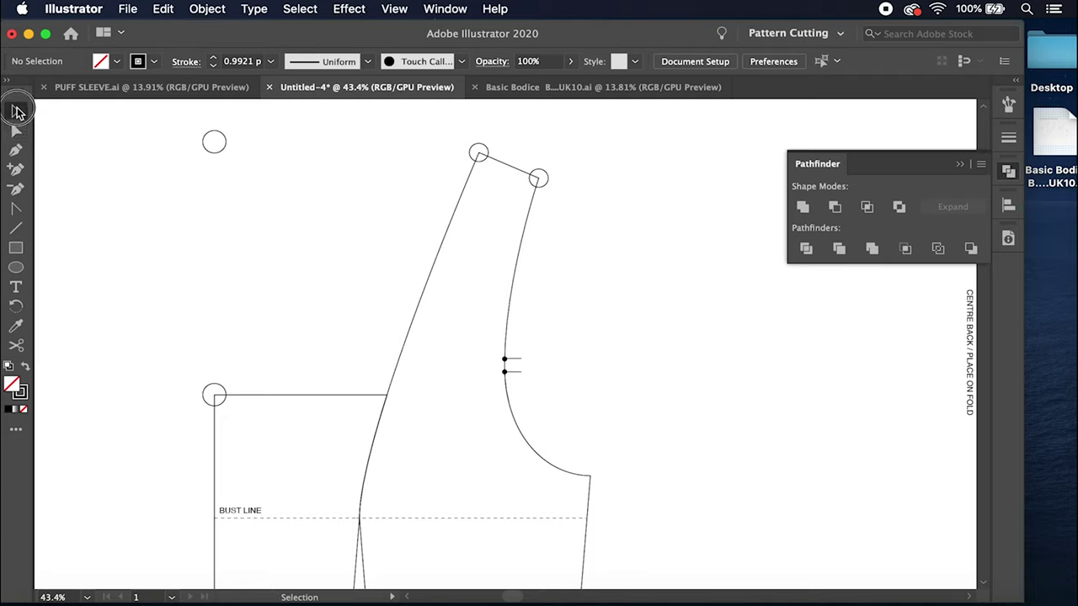
{"action": "left_click", "coordinate": [206, 145]}
{"action": "key", "text": "Delete"}
{"action": "left_click", "coordinate": [224, 407]}
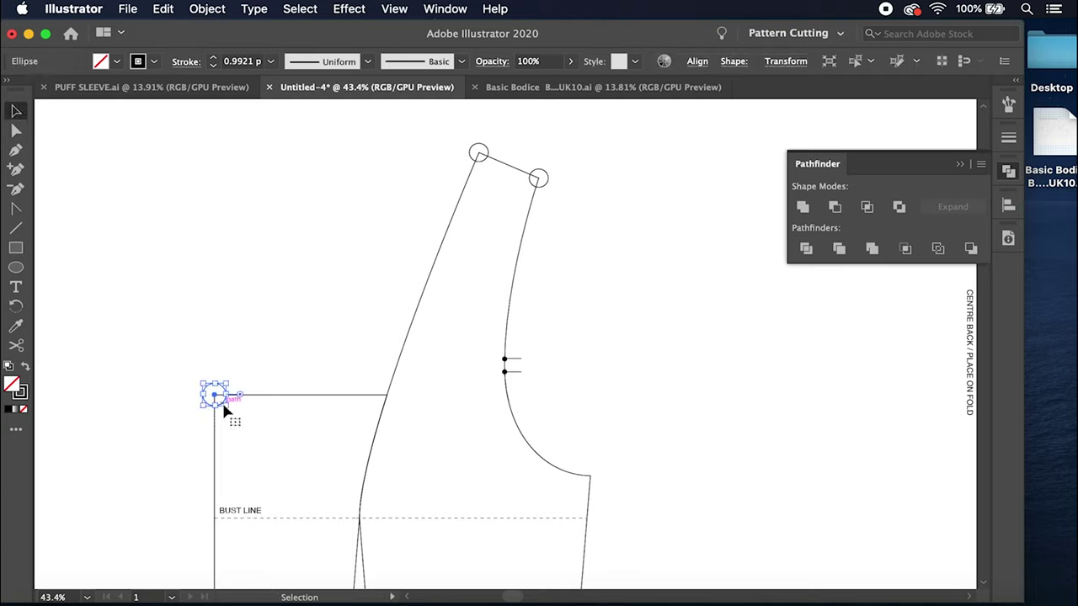
{"action": "key", "text": "Delete"}
{"action": "left_click", "coordinate": [484, 167]}
{"action": "key", "text": "Delete"}
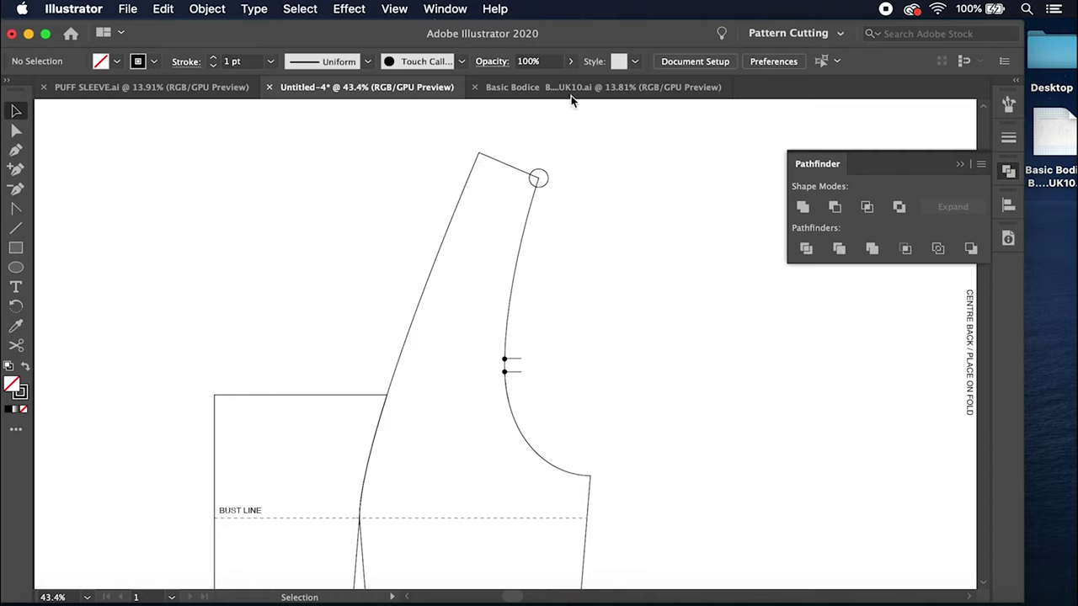
{"action": "left_click", "coordinate": [548, 184]}
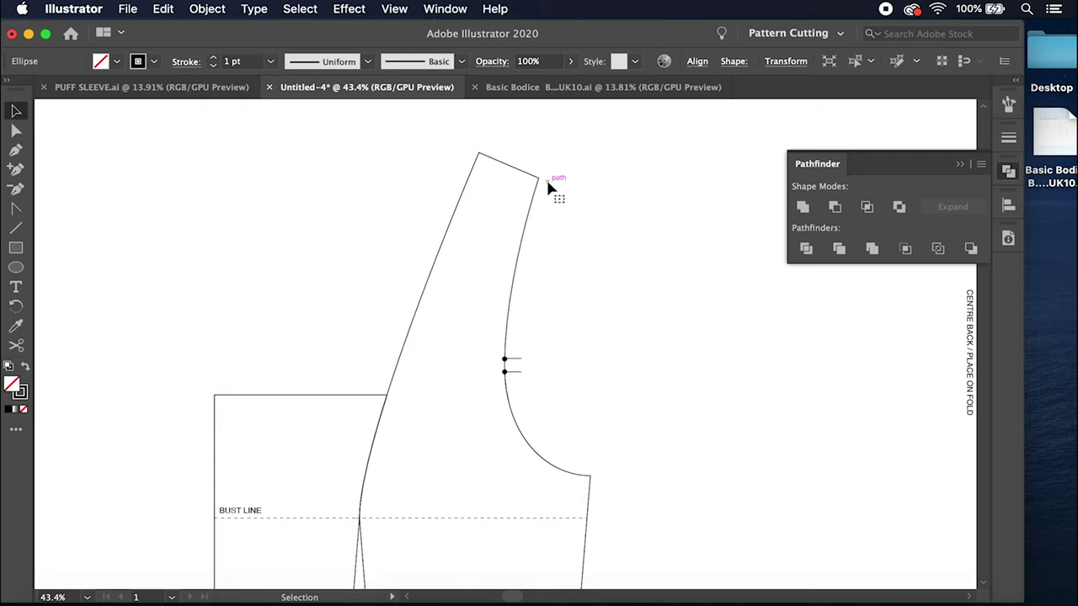
{"action": "key", "text": "Delete"}
{"action": "scroll", "coordinate": [546, 178], "scroll_direction": "down", "scroll_amount": 5}
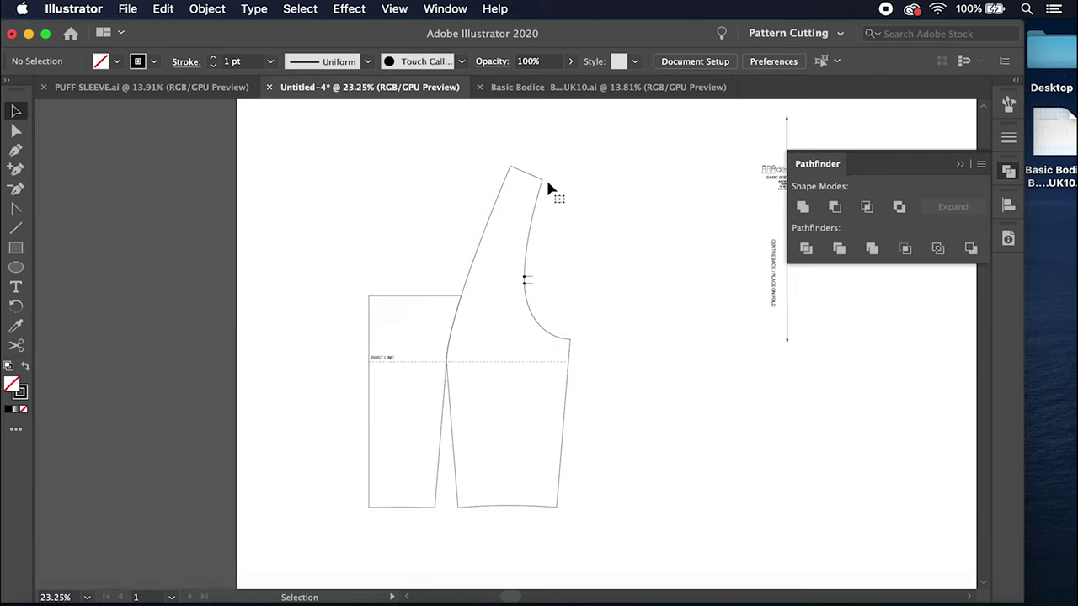
Step: Draw a 1 cm line at 180° from the trimmed back panel's top corner
{"action": "scroll", "coordinate": [546, 177], "scroll_direction": "up", "scroll_amount": 4}
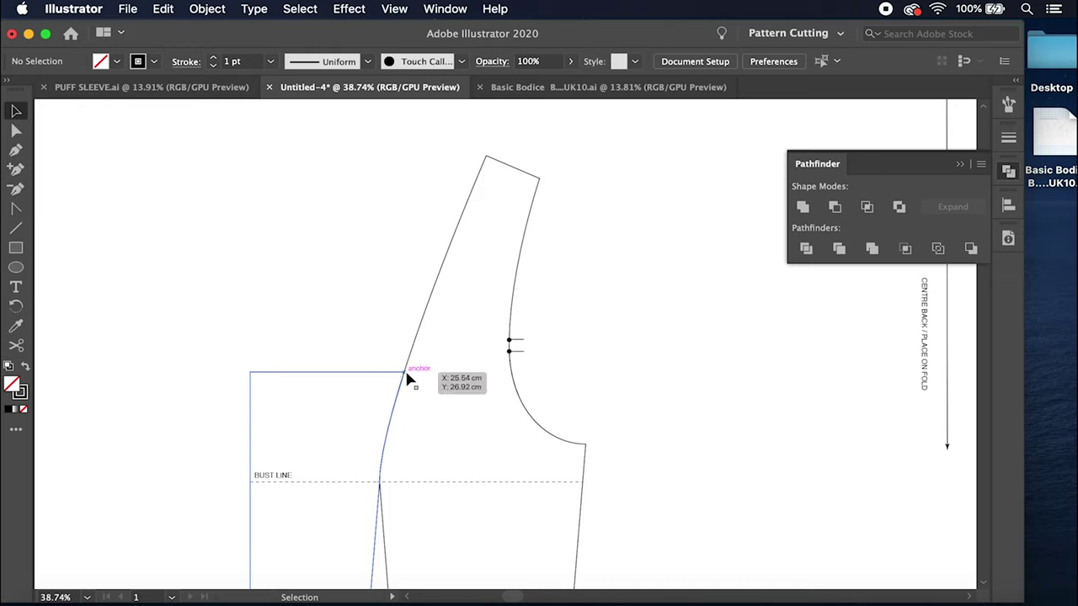
{"action": "scroll", "coordinate": [408, 378], "scroll_direction": "up", "scroll_amount": 7}
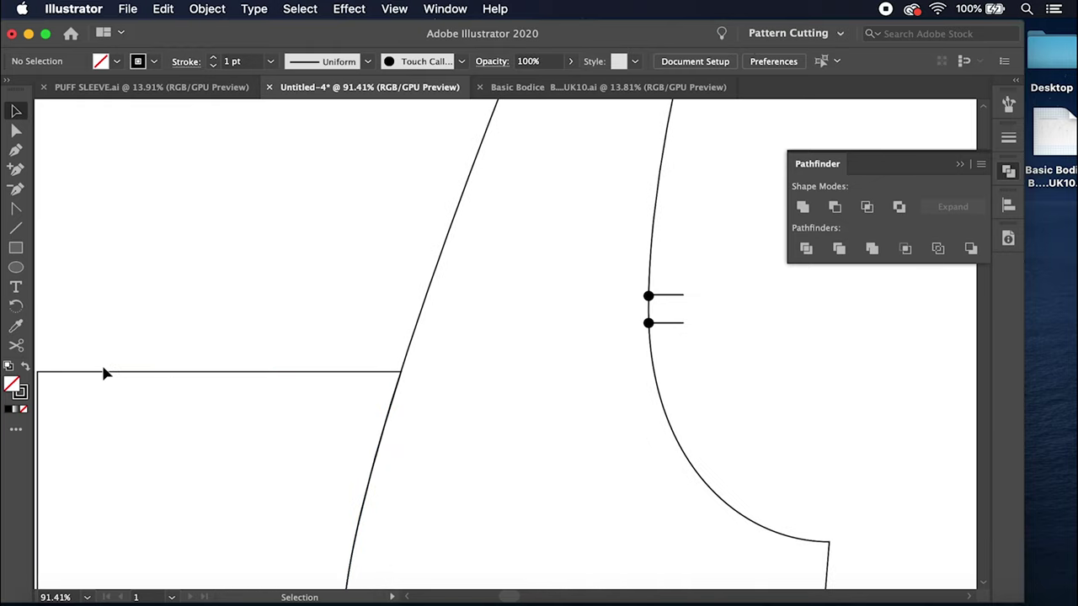
{"action": "left_click", "coordinate": [15, 229]}
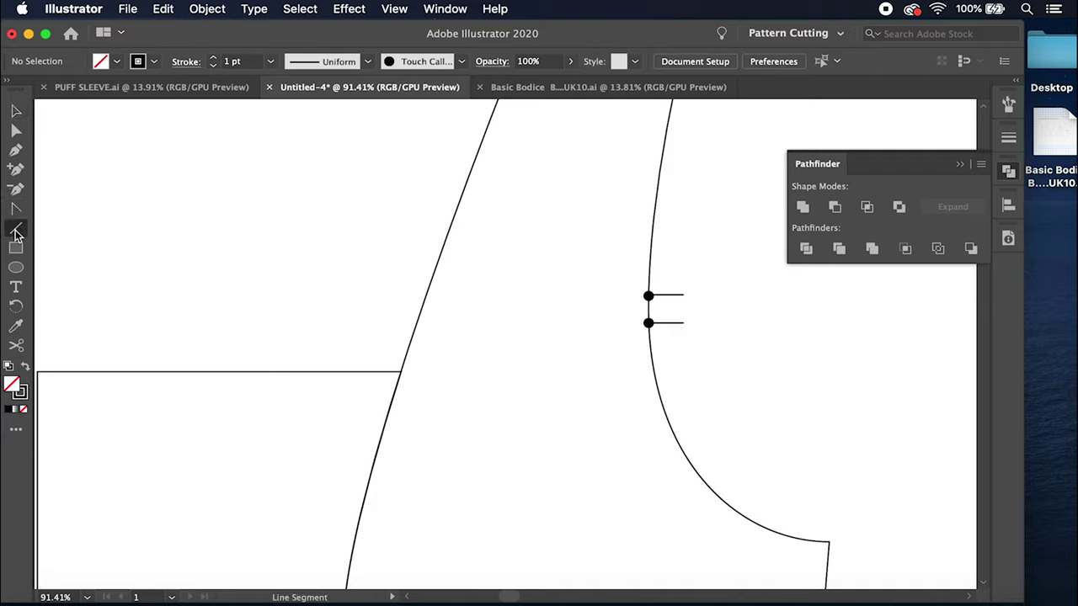
{"action": "left_click", "coordinate": [401, 370]}
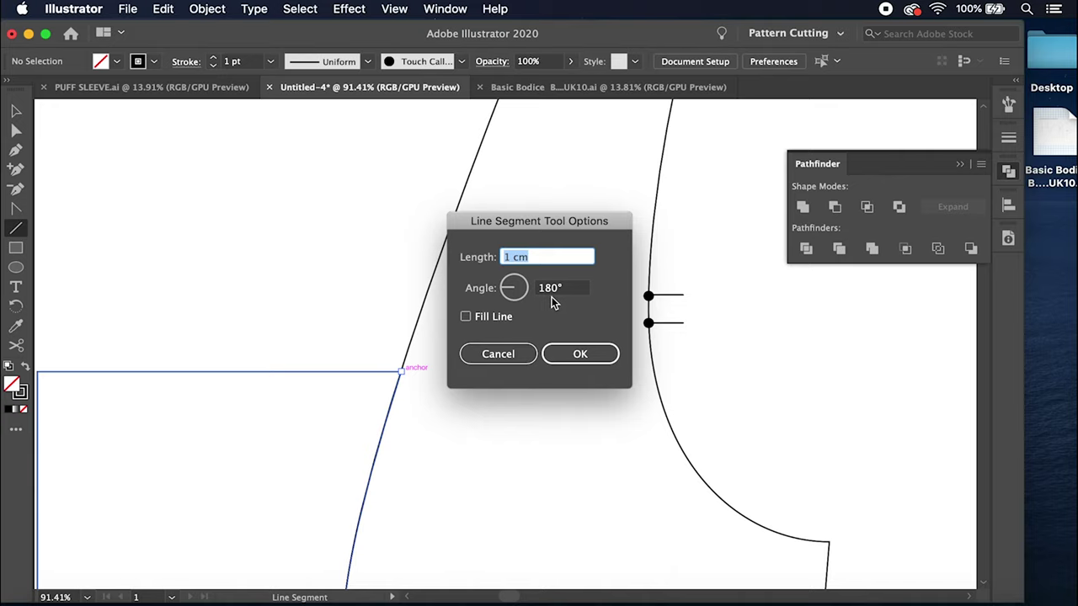
{"action": "left_click", "coordinate": [571, 354]}
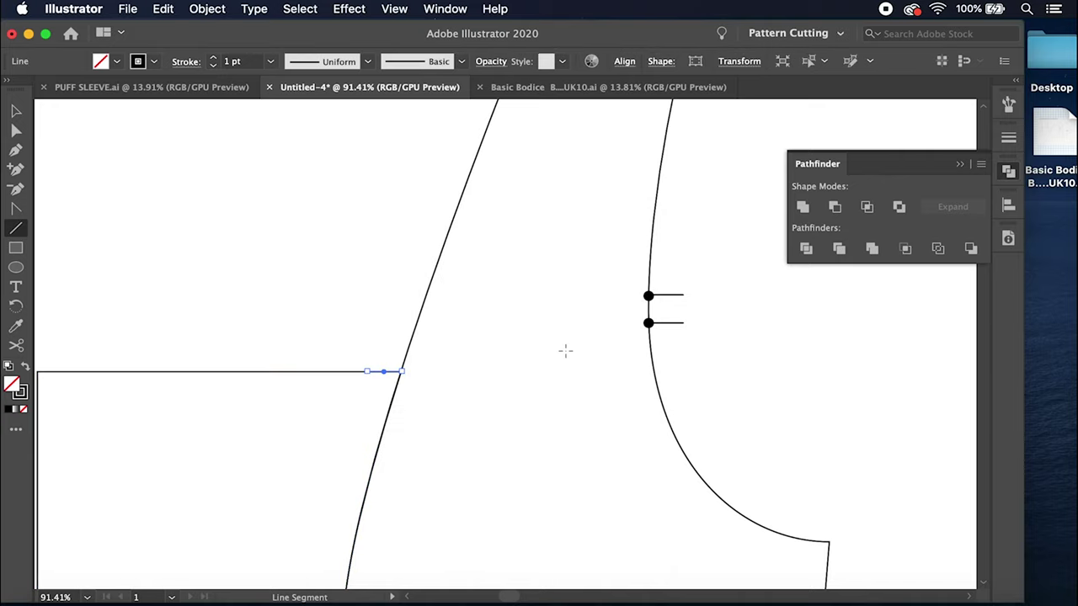
{"action": "scroll", "coordinate": [331, 288], "scroll_direction": "down", "scroll_amount": 5}
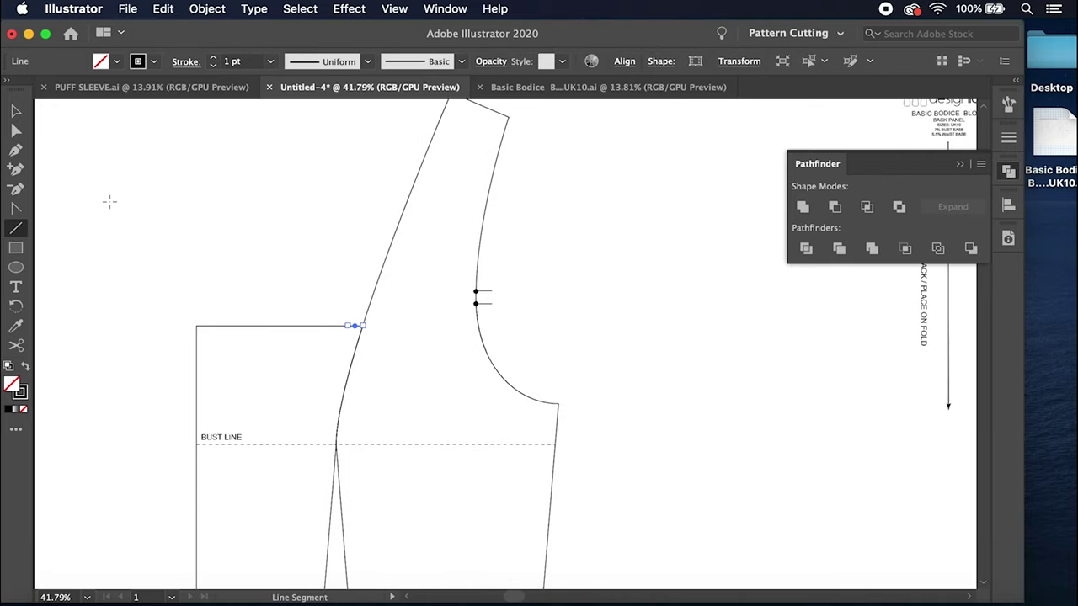
{"action": "left_click", "coordinate": [16, 110]}
{"action": "left_click", "coordinate": [223, 231]}
Step: Move the back panel's rectangle, curve and bust line left, away from the side panel
{"action": "left_click_drag", "start_coordinate": [161, 266], "coordinate": [277, 518]}
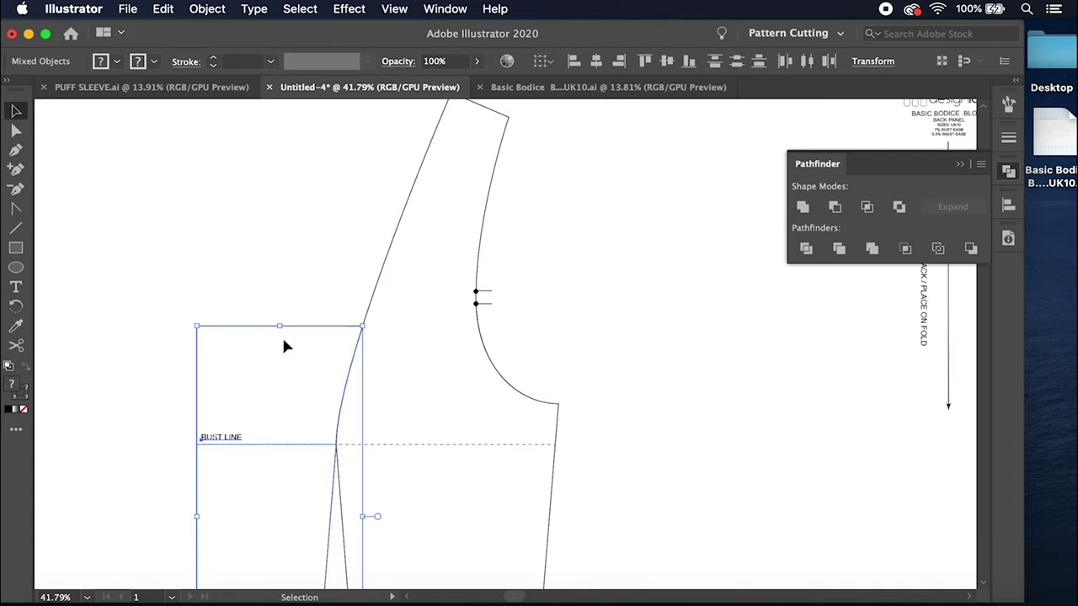
{"action": "left_click", "coordinate": [252, 337]}
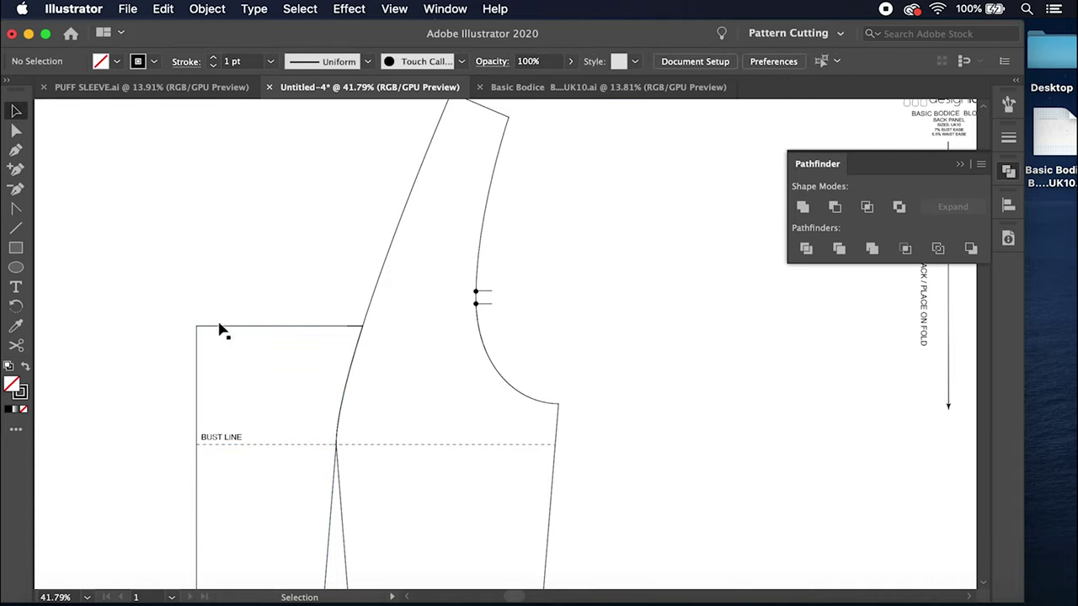
{"action": "left_click_drag", "start_coordinate": [179, 285], "coordinate": [332, 534]}
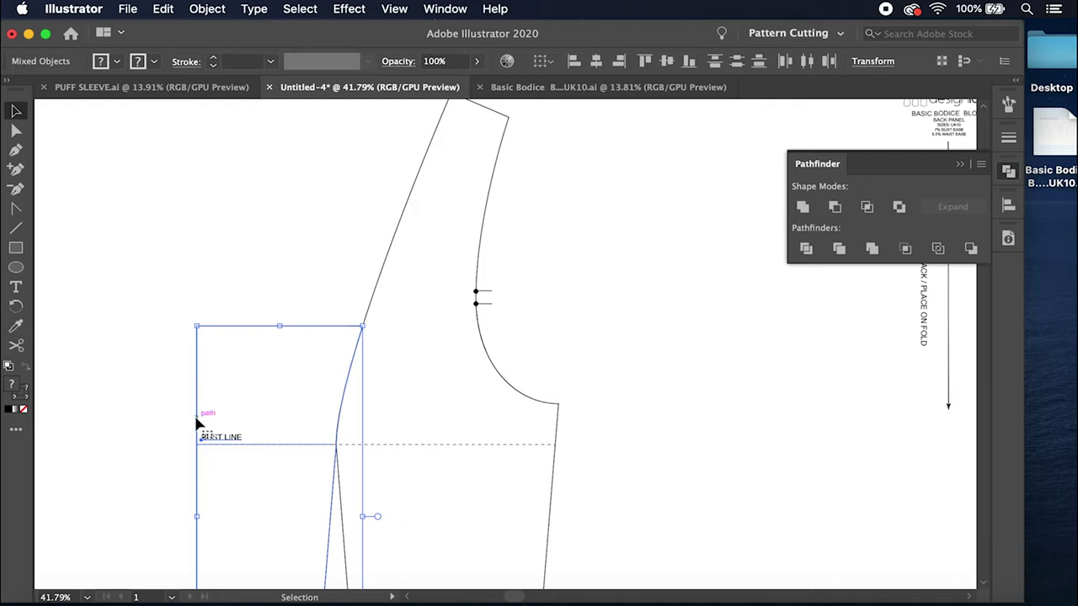
{"action": "left_click_drag", "start_coordinate": [197, 420], "coordinate": [148, 422]}
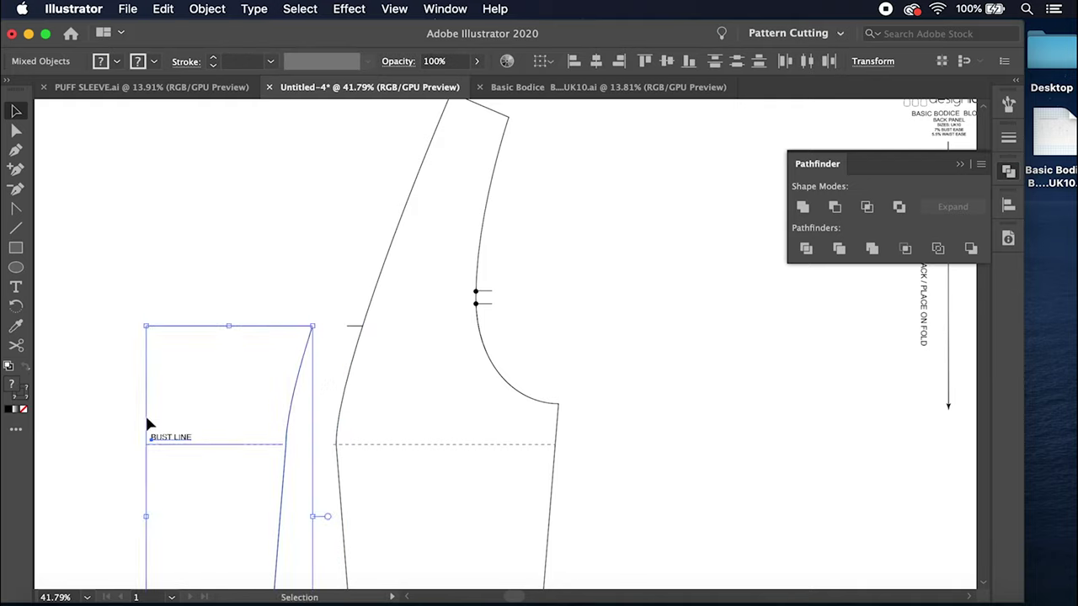
Step: Draw a 1 cm line at 0° from the back side panel's top corner
{"action": "left_click", "coordinate": [18, 230]}
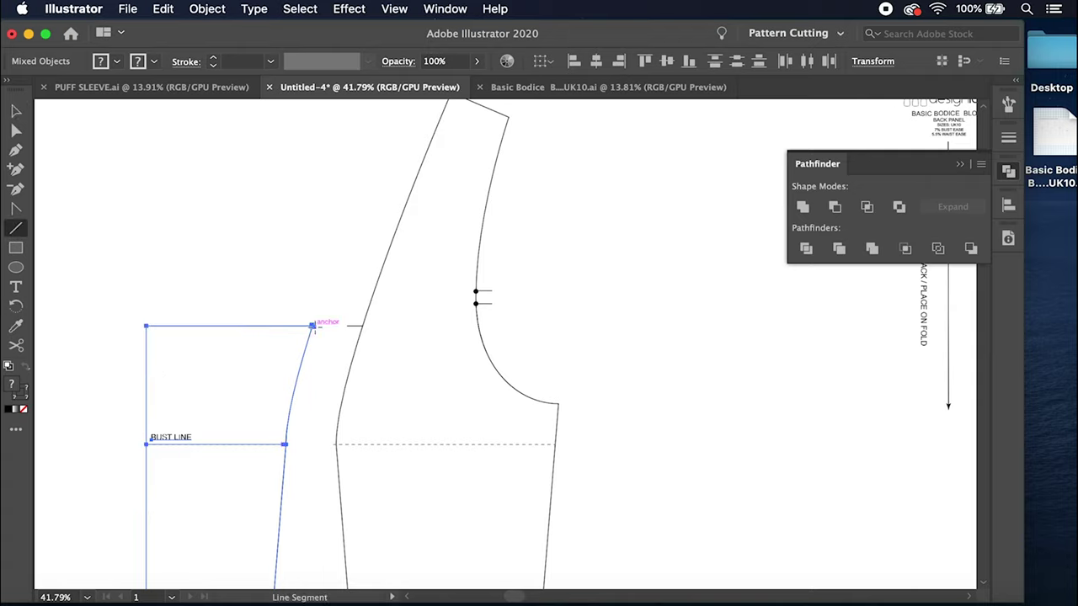
{"action": "left_click", "coordinate": [313, 326]}
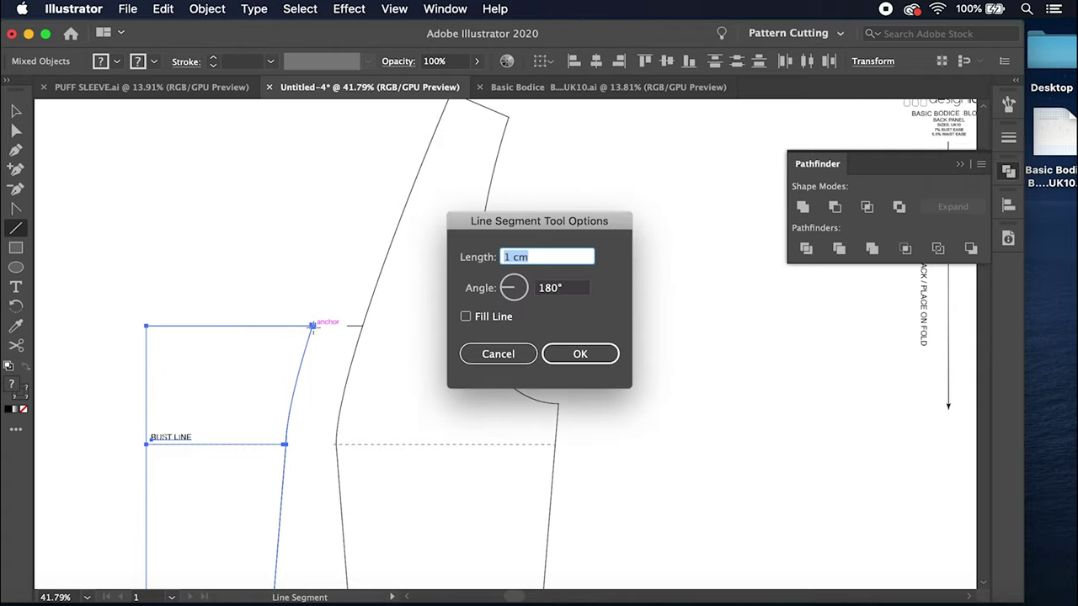
{"action": "left_click", "coordinate": [551, 288]}
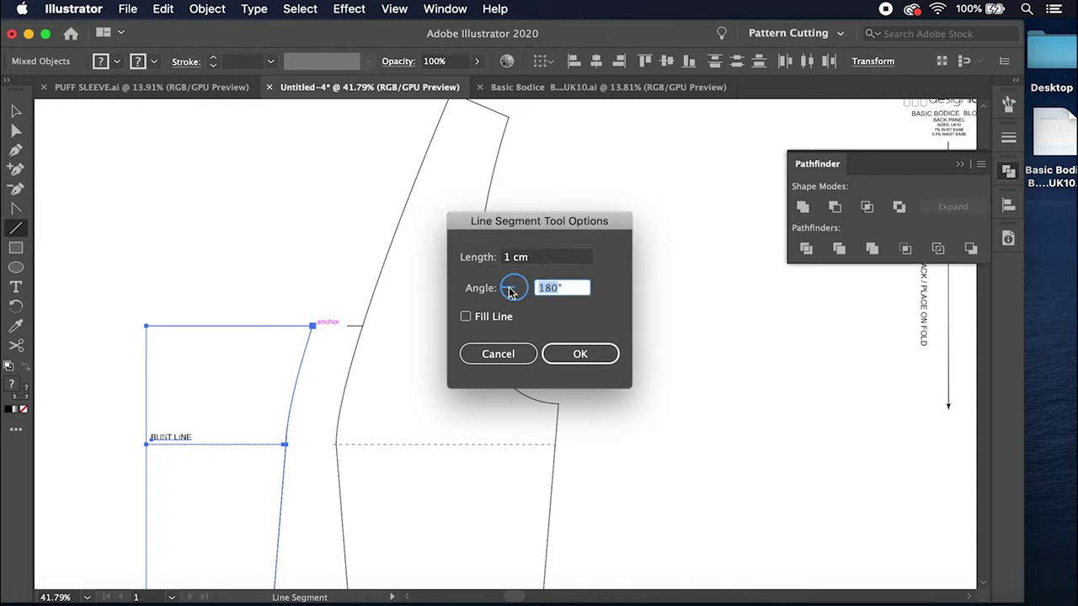
{"action": "type", "text": "0"}
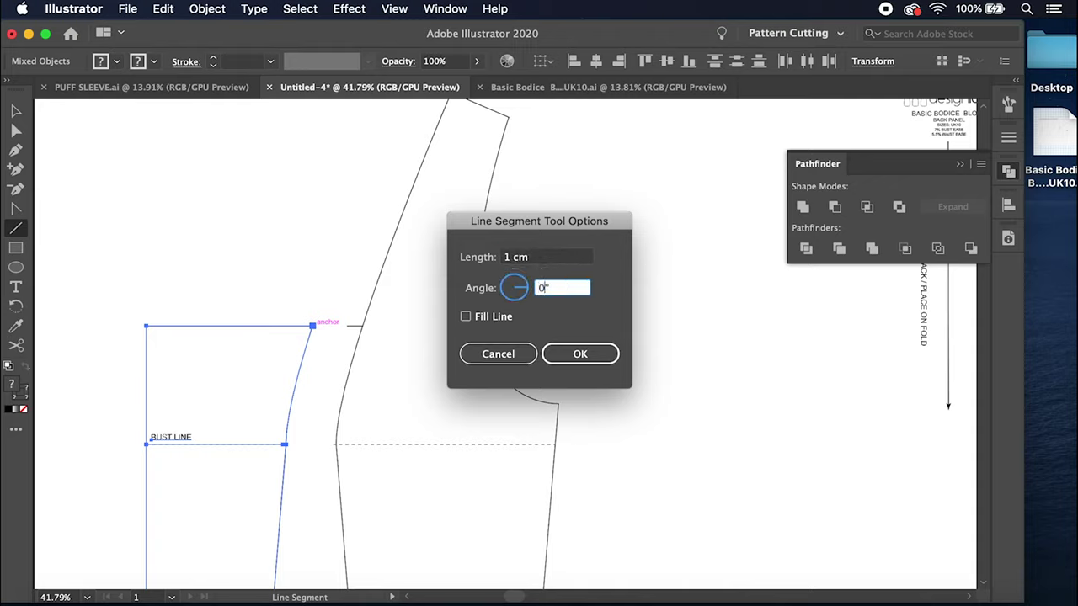
{"action": "left_click", "coordinate": [570, 353]}
{"action": "left_click", "coordinate": [15, 110]}
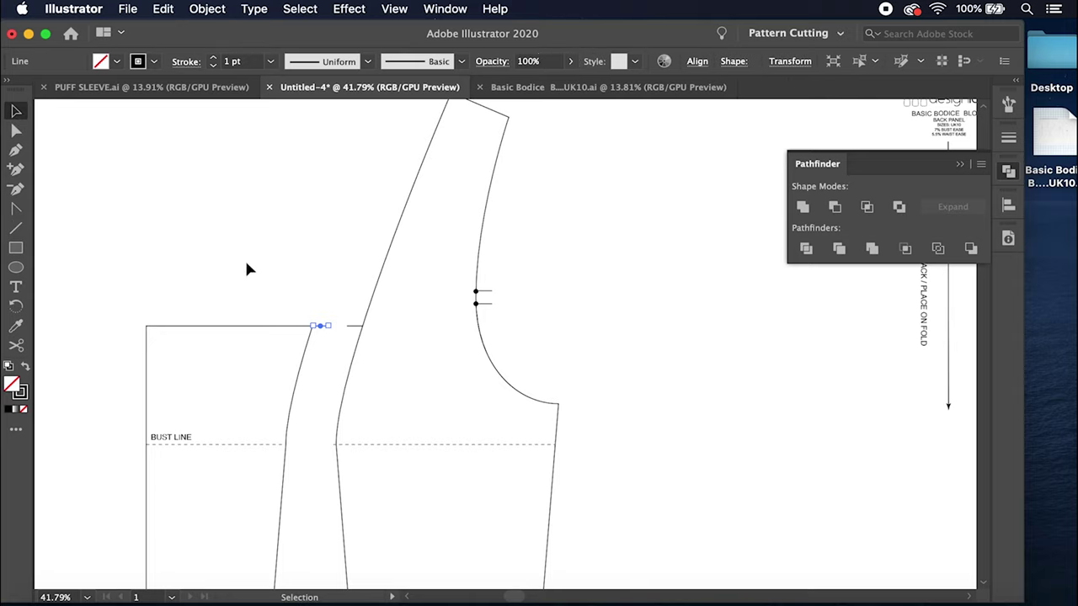
{"action": "left_click", "coordinate": [246, 263]}
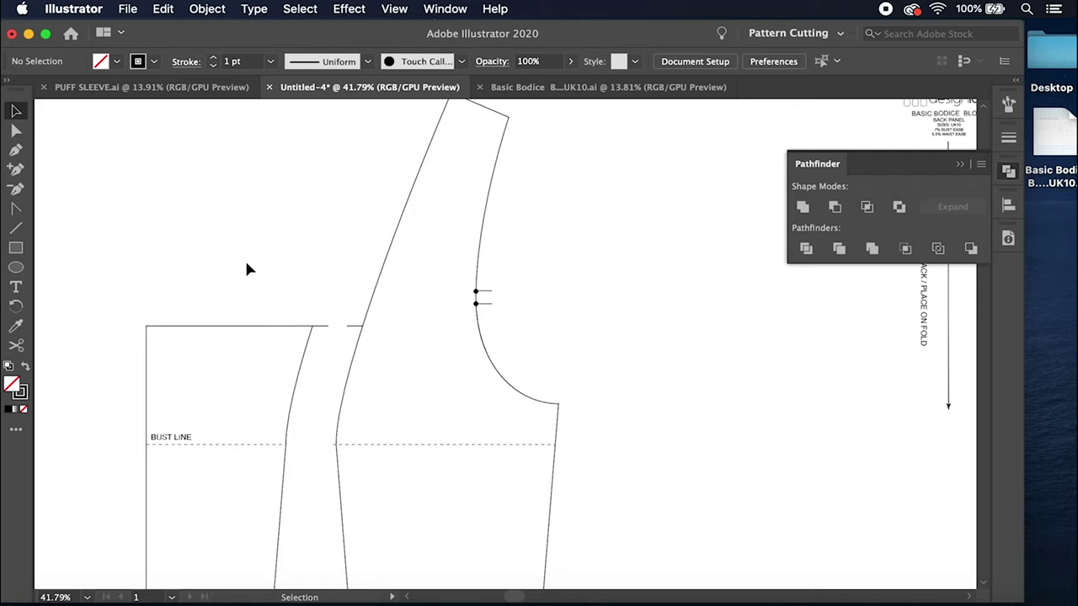
Step: Delete the CENTRE BACK / PLACE ON FOLD text and duplicate the designlab label with its grainline
{"action": "scroll", "coordinate": [248, 270], "scroll_direction": "down", "scroll_amount": 4}
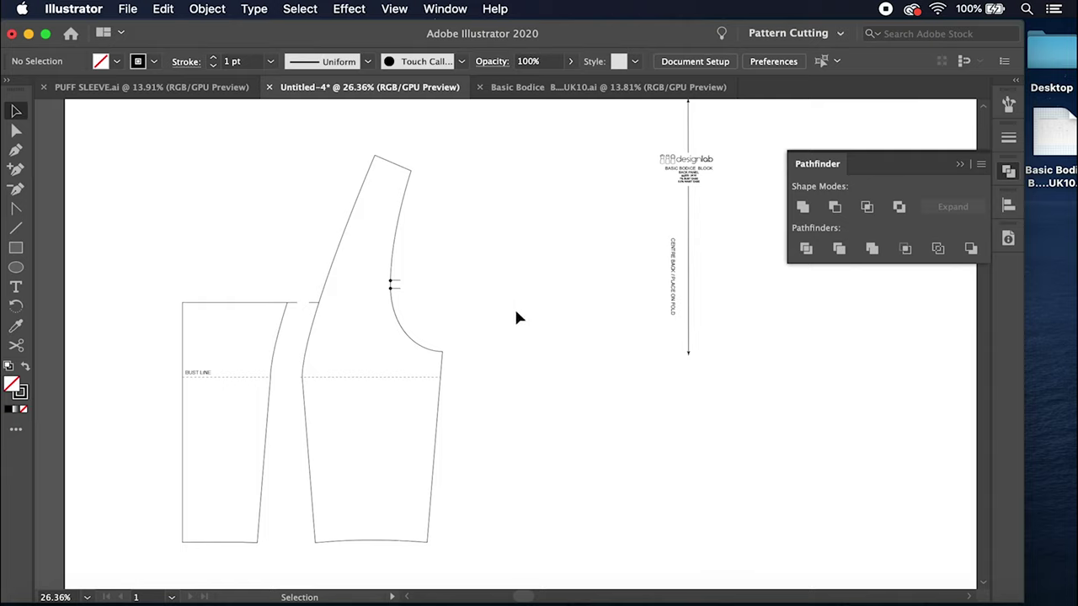
{"action": "left_click", "coordinate": [678, 291]}
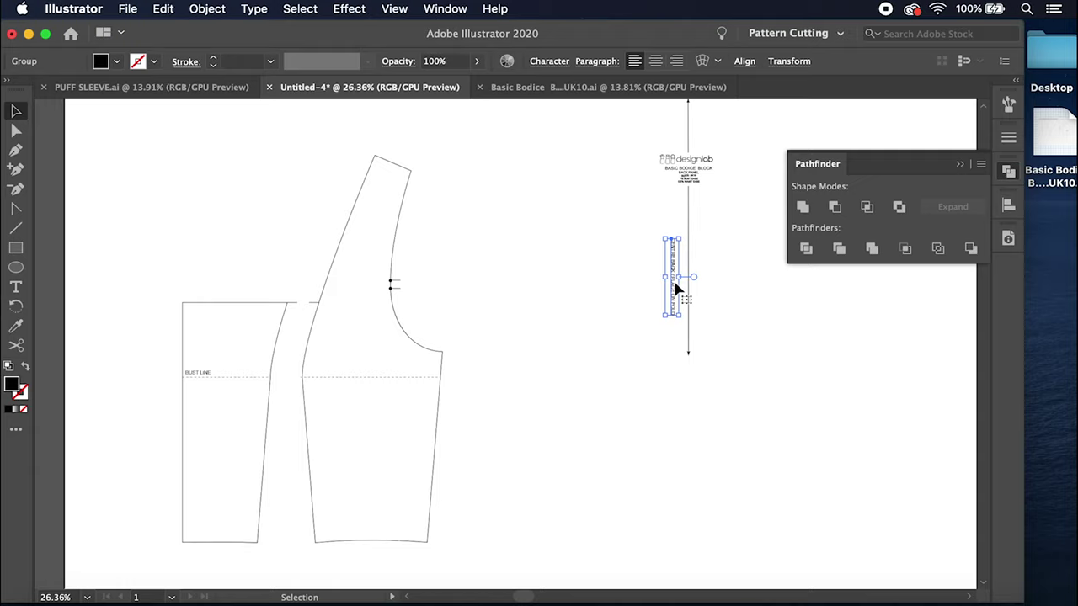
{"action": "key", "text": "Delete"}
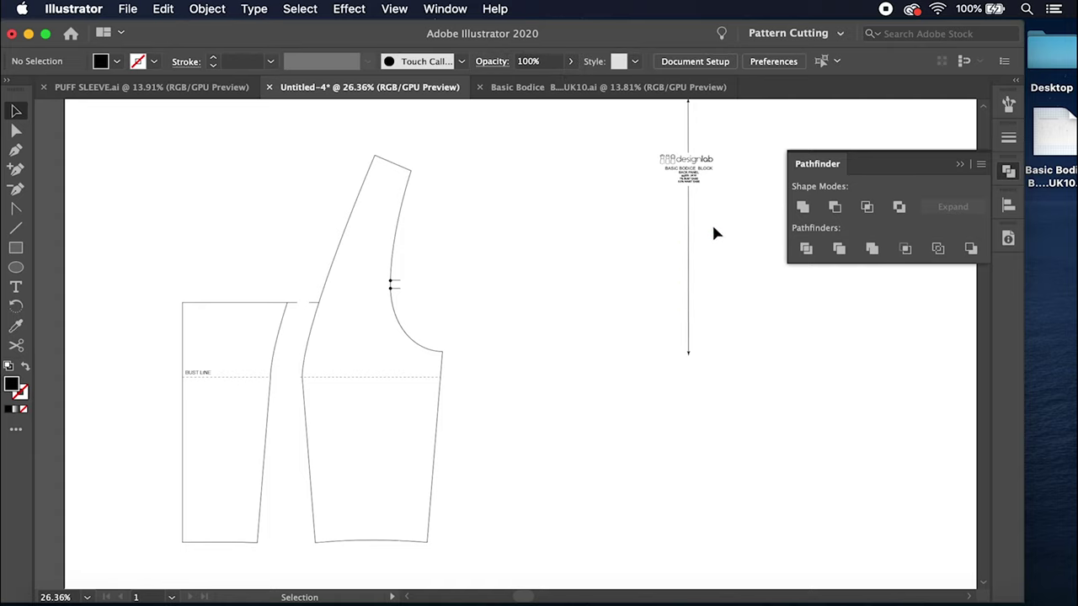
{"action": "left_click_drag", "start_coordinate": [657, 132], "coordinate": [724, 238]}
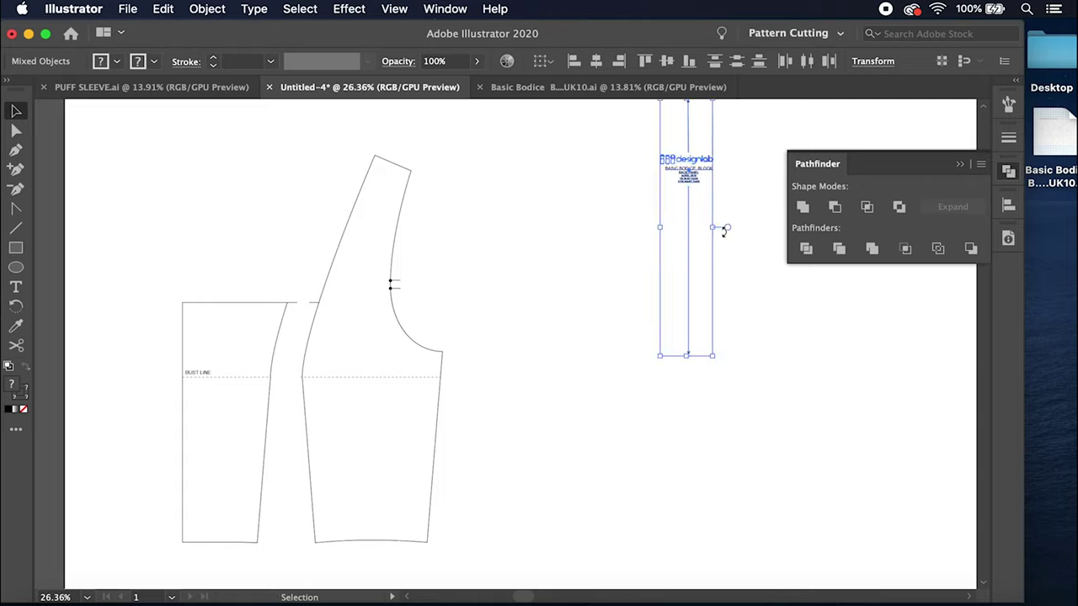
{"action": "key", "text": "super+v"}
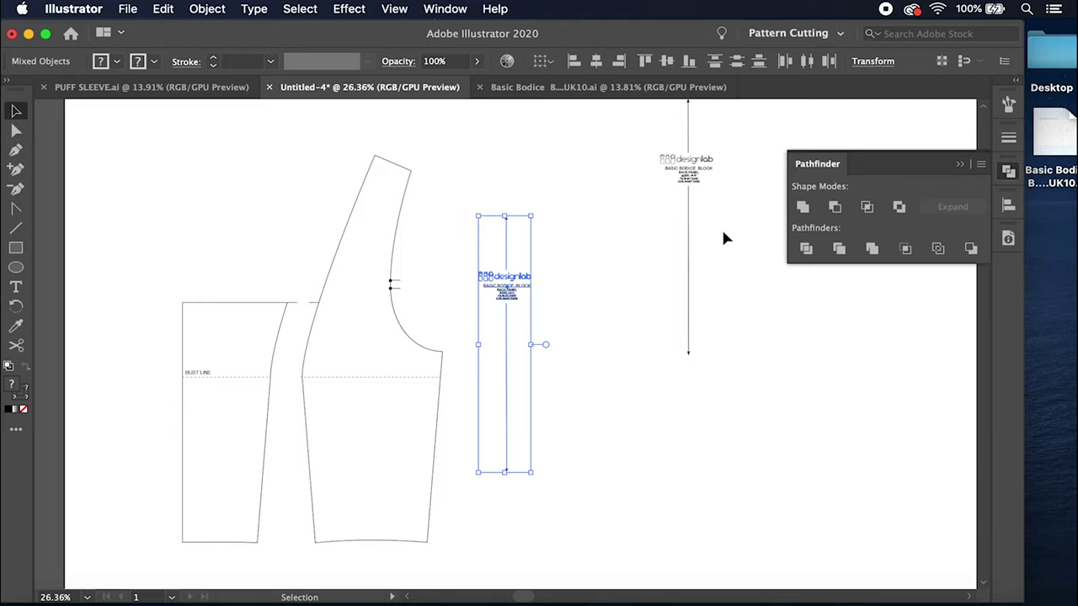
{"action": "scroll", "coordinate": [510, 290], "scroll_direction": "up", "scroll_amount": 2}
{"action": "scroll", "coordinate": [510, 291], "scroll_direction": "up", "scroll_amount": 2}
{"action": "left_click", "coordinate": [512, 294]}
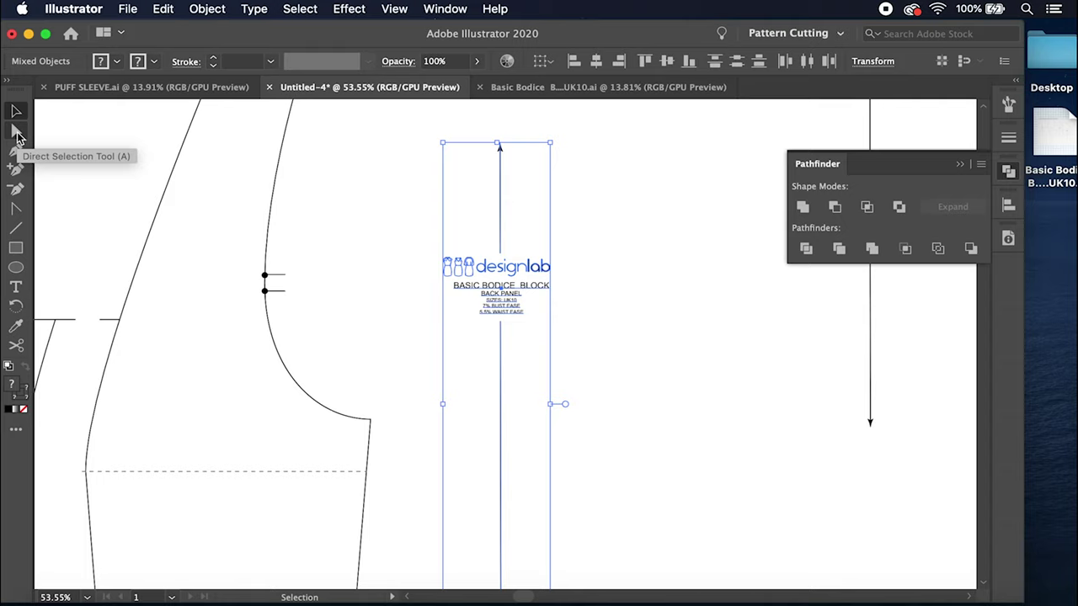
Step: Insert SIDE into the copied label so it reads BACK SIDE PANEL
{"action": "left_click", "coordinate": [16, 133]}
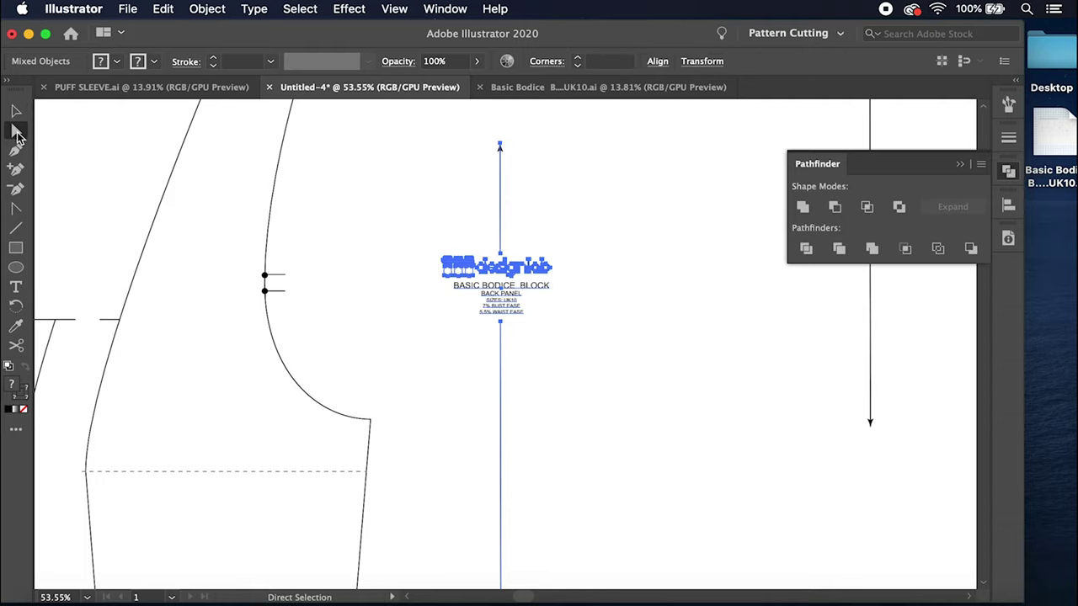
{"action": "double_click", "coordinate": [498, 295]}
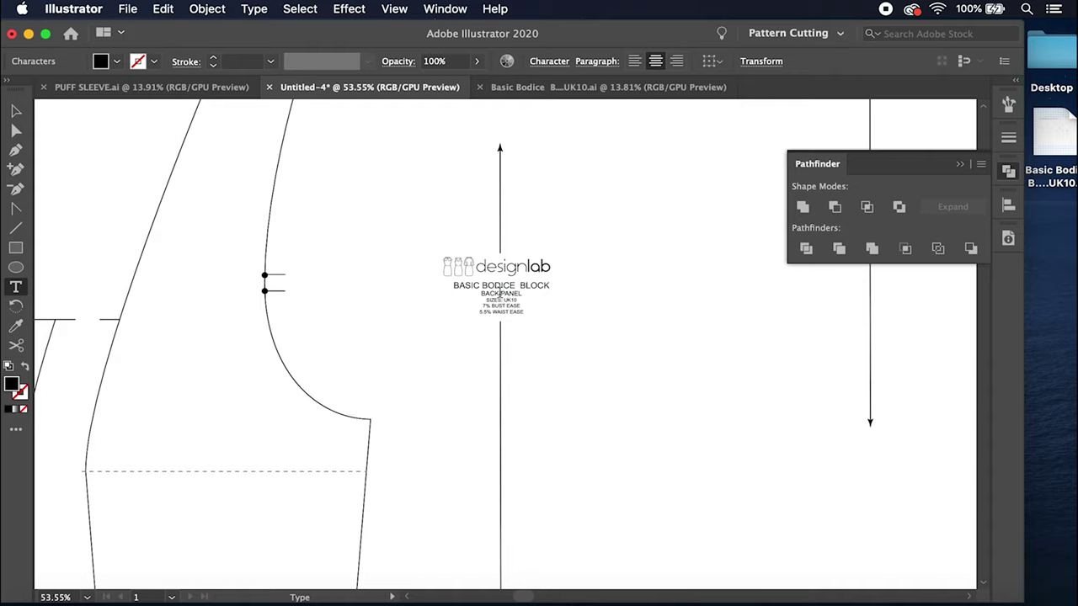
{"action": "type", "text": "SIDE"}
{"action": "left_click", "coordinate": [16, 110]}
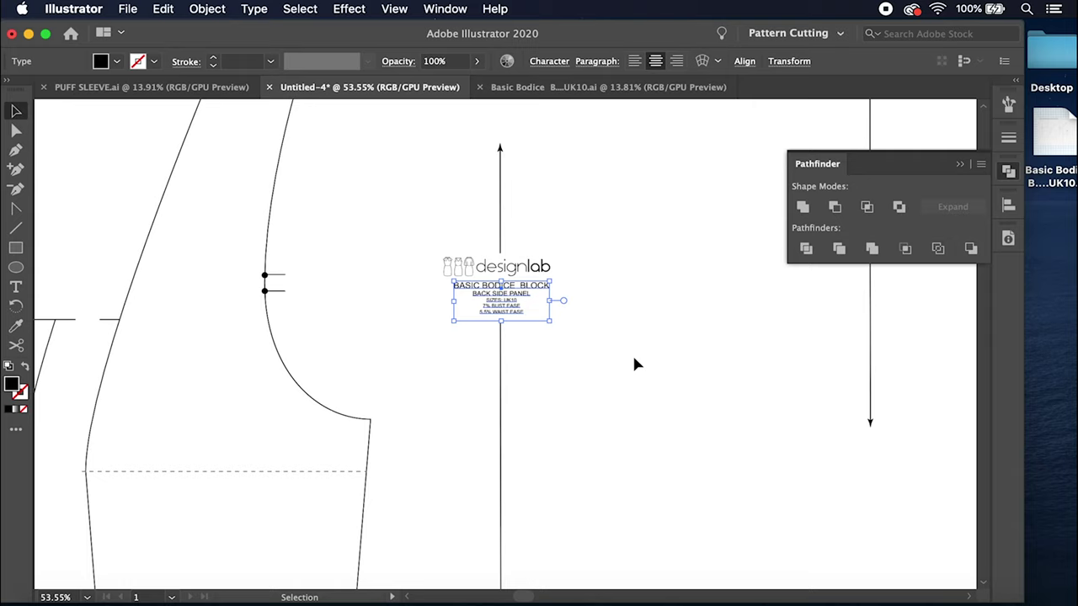
{"action": "left_click", "coordinate": [652, 370]}
{"action": "scroll", "coordinate": [652, 371], "scroll_direction": "down", "scroll_amount": 2}
{"action": "scroll", "coordinate": [654, 373], "scroll_direction": "down", "scroll_amount": 1}
{"action": "left_click_drag", "start_coordinate": [612, 278], "coordinate": [508, 426]}
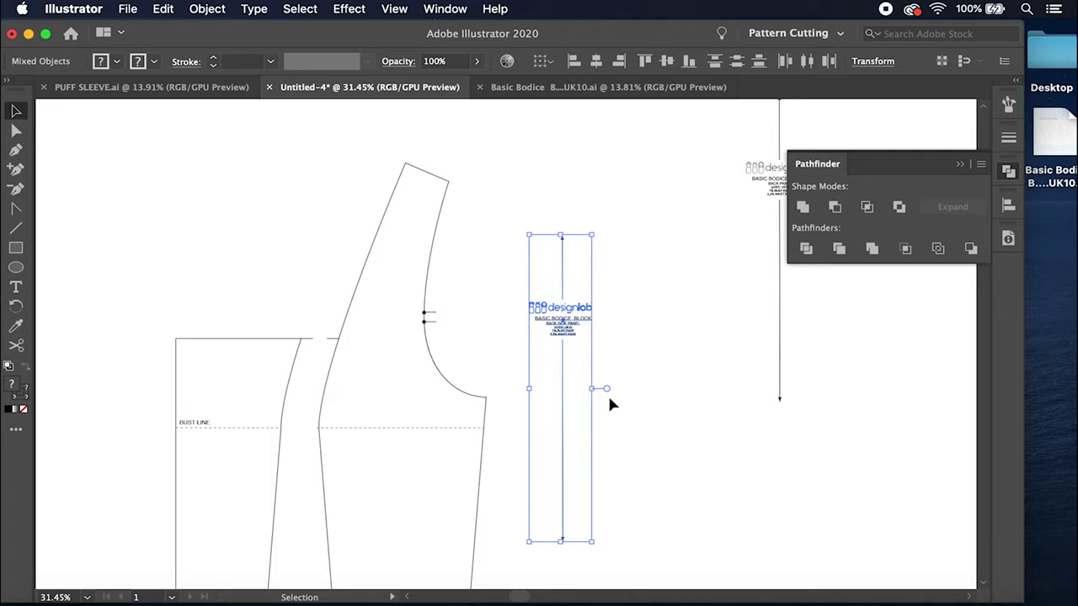
Step: Place the BACK SIDE PANEL label on the side panel and shorten its grainline inside the piece
{"action": "scroll", "coordinate": [607, 394], "scroll_direction": "up", "scroll_amount": 2}
{"action": "scroll", "coordinate": [608, 393], "scroll_direction": "down", "scroll_amount": 5}
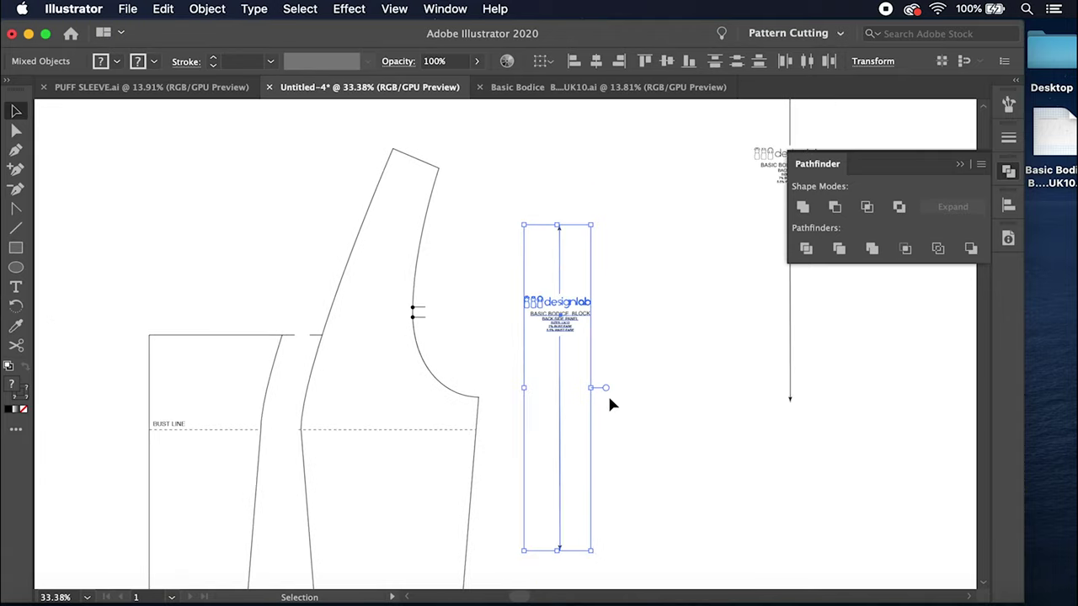
{"action": "scroll", "coordinate": [590, 337], "scroll_direction": "down", "scroll_amount": 2}
{"action": "left_click_drag", "start_coordinate": [573, 303], "coordinate": [466, 377]}
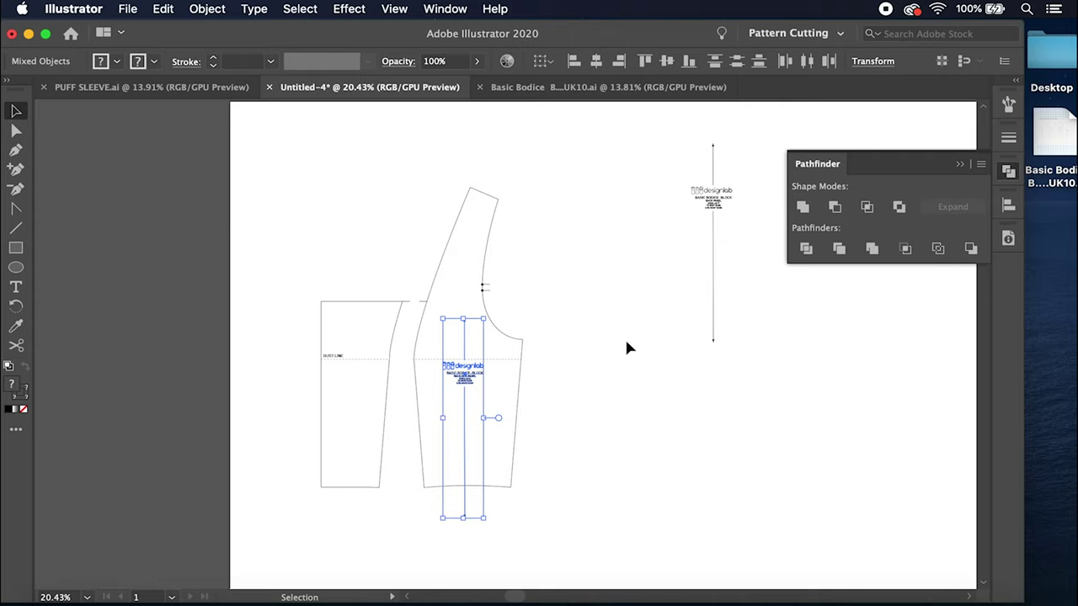
{"action": "left_click", "coordinate": [627, 349]}
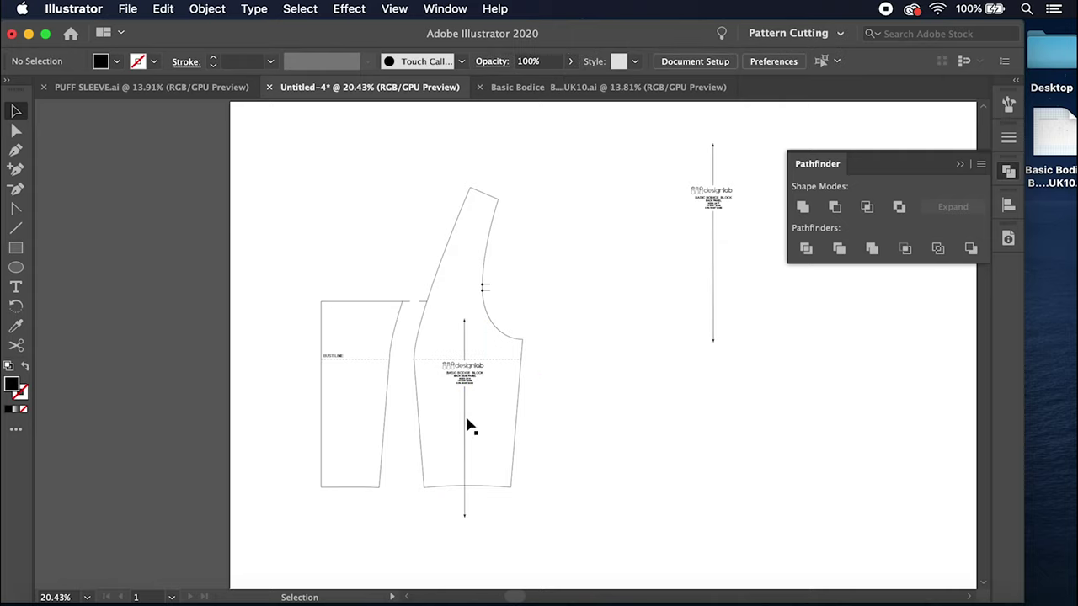
{"action": "left_click", "coordinate": [14, 132]}
{"action": "left_click_drag", "start_coordinate": [466, 513], "coordinate": [466, 478]}
{"action": "left_click", "coordinate": [603, 462]}
Step: Move the original BACK PANEL label and grainline onto the back panel
{"action": "left_click_drag", "start_coordinate": [659, 156], "coordinate": [745, 279]}
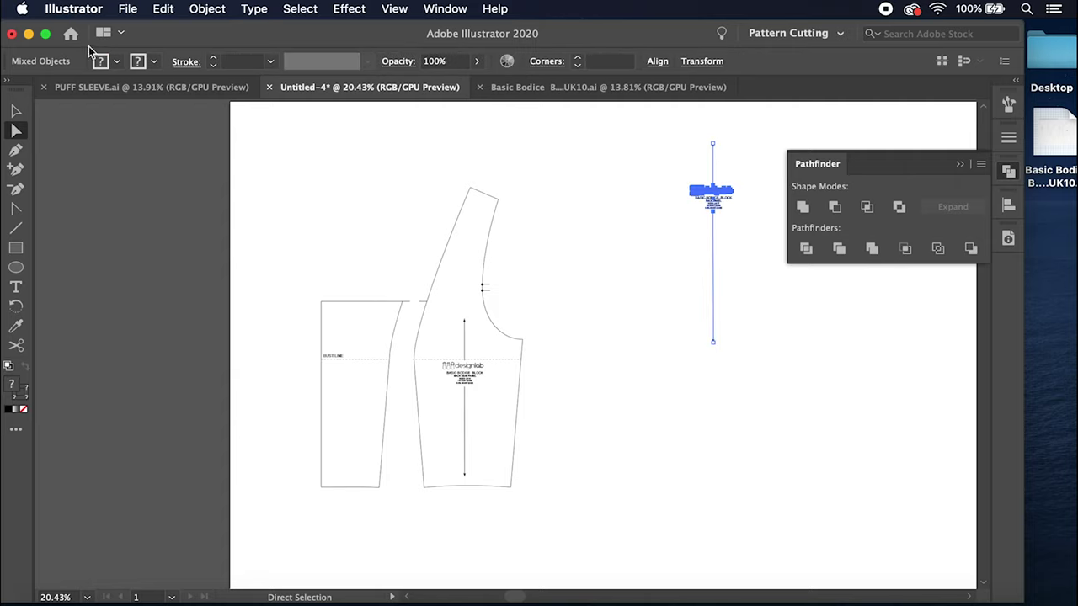
{"action": "left_click", "coordinate": [16, 110]}
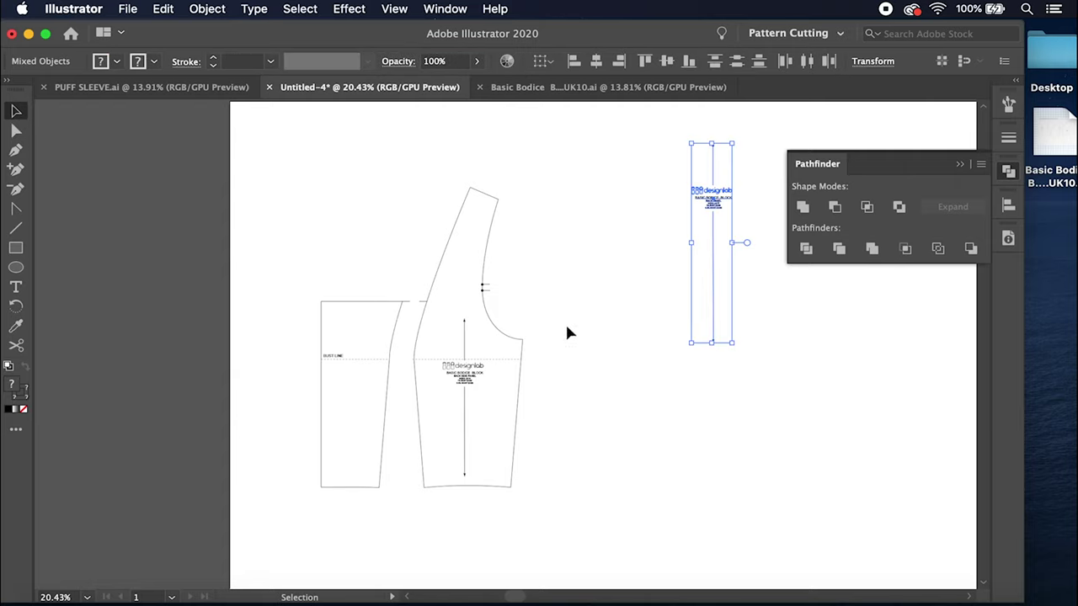
{"action": "left_click", "coordinate": [746, 366]}
{"action": "left_click_drag", "start_coordinate": [747, 365], "coordinate": [729, 339]}
{"action": "left_click_drag", "start_coordinate": [719, 215], "coordinate": [355, 392]}
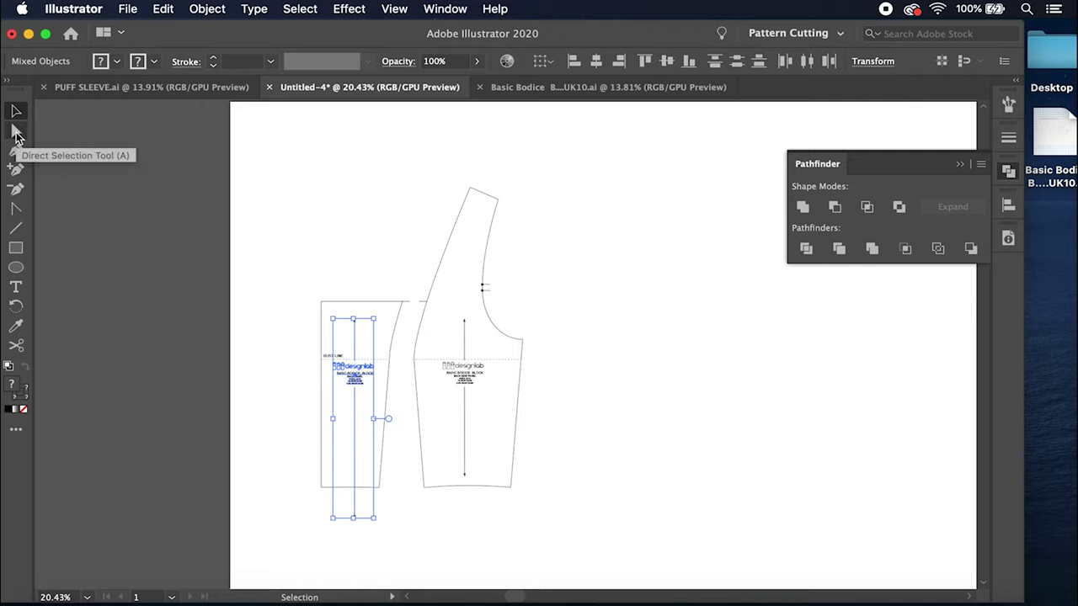
Step: Shorten the back panel's grainline so it ends at the piece's bottom edge
{"action": "left_click", "coordinate": [16, 131]}
{"action": "left_click", "coordinate": [396, 530]}
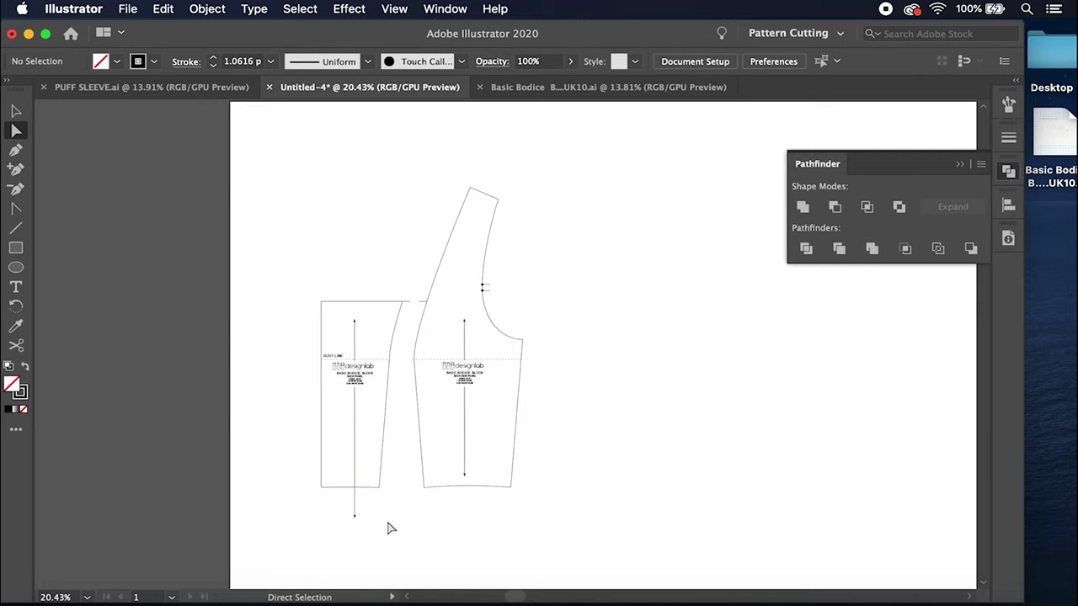
{"action": "left_click", "coordinate": [355, 519]}
{"action": "left_click_drag", "start_coordinate": [357, 520], "coordinate": [351, 485]}
{"action": "left_click", "coordinate": [348, 522]}
Step: Delete the bust line and its BUST LINE label from the back panels
{"action": "scroll", "coordinate": [405, 379], "scroll_direction": "up", "scroll_amount": 3}
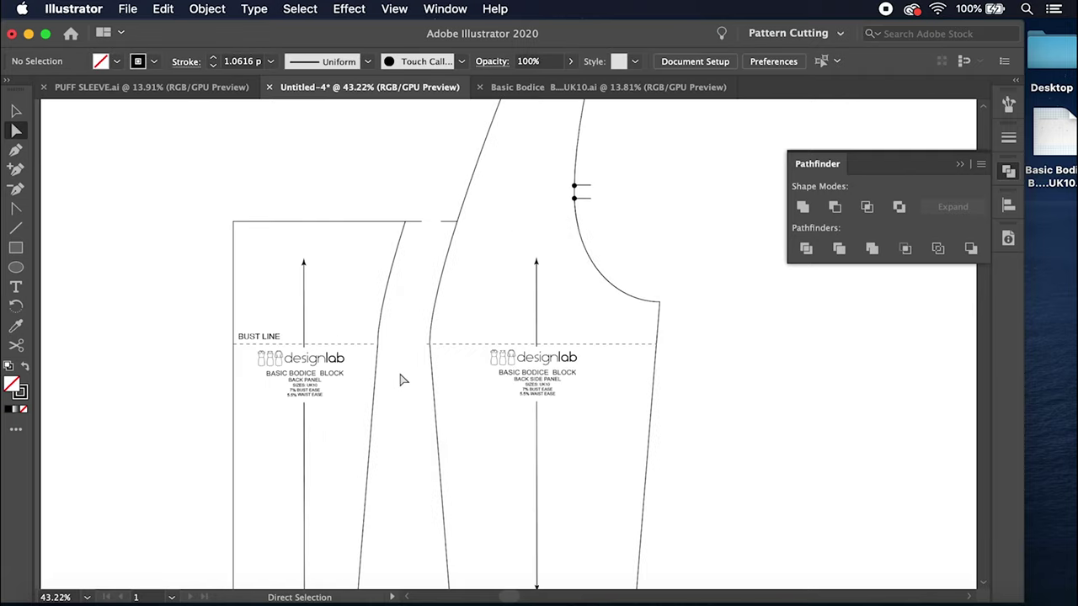
{"action": "left_click", "coordinate": [454, 354]}
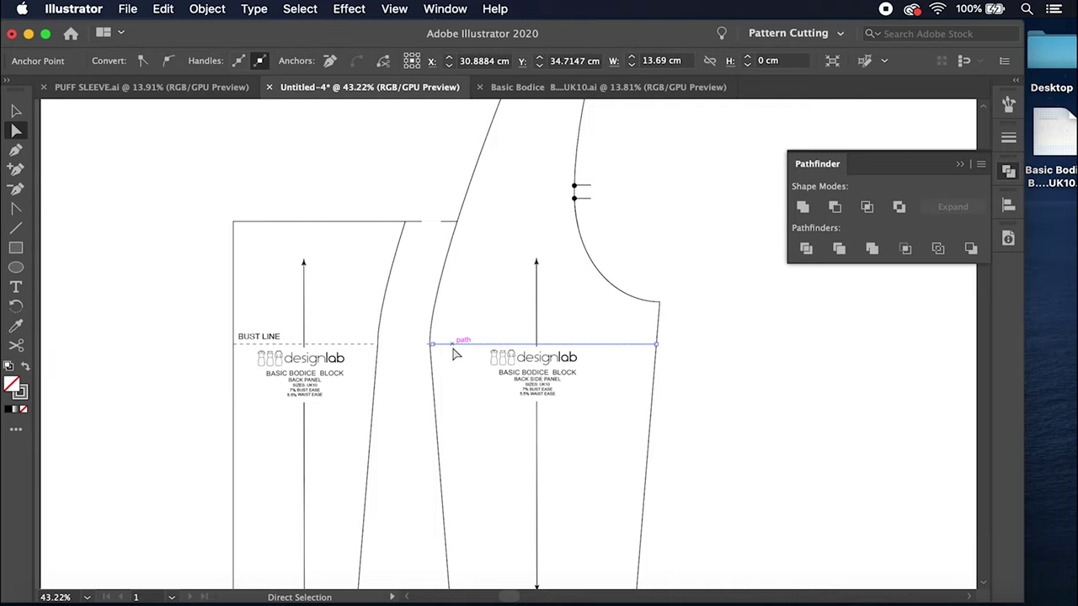
{"action": "left_click", "coordinate": [455, 355]}
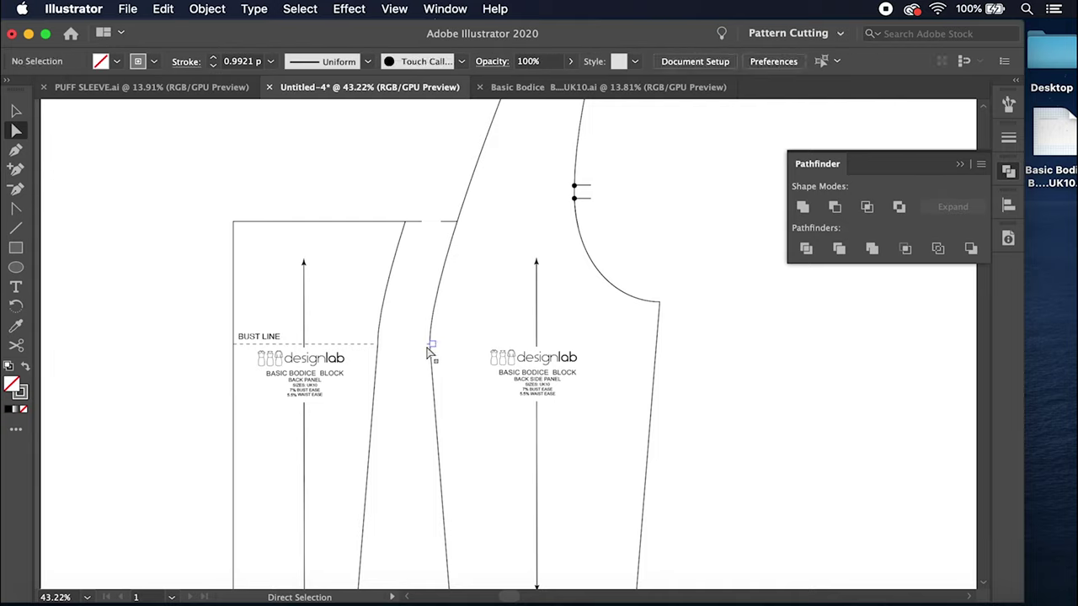
{"action": "left_click", "coordinate": [427, 352]}
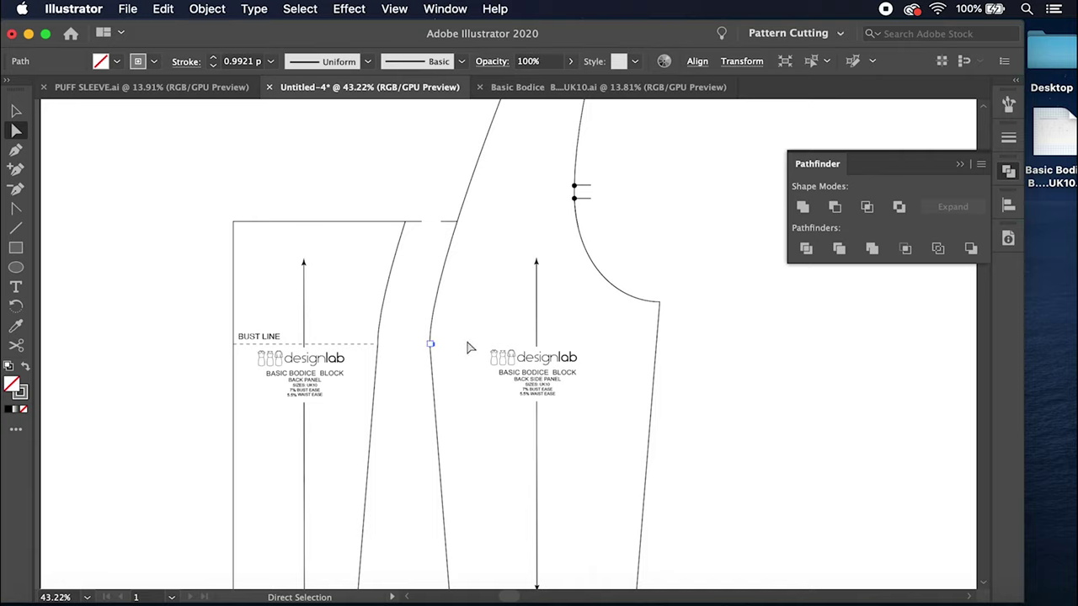
{"action": "left_click", "coordinate": [484, 346]}
{"action": "left_click", "coordinate": [371, 347]}
{"action": "key", "text": "Delete"}
{"action": "key", "text": "Delete"}
{"action": "left_click", "coordinate": [251, 339]}
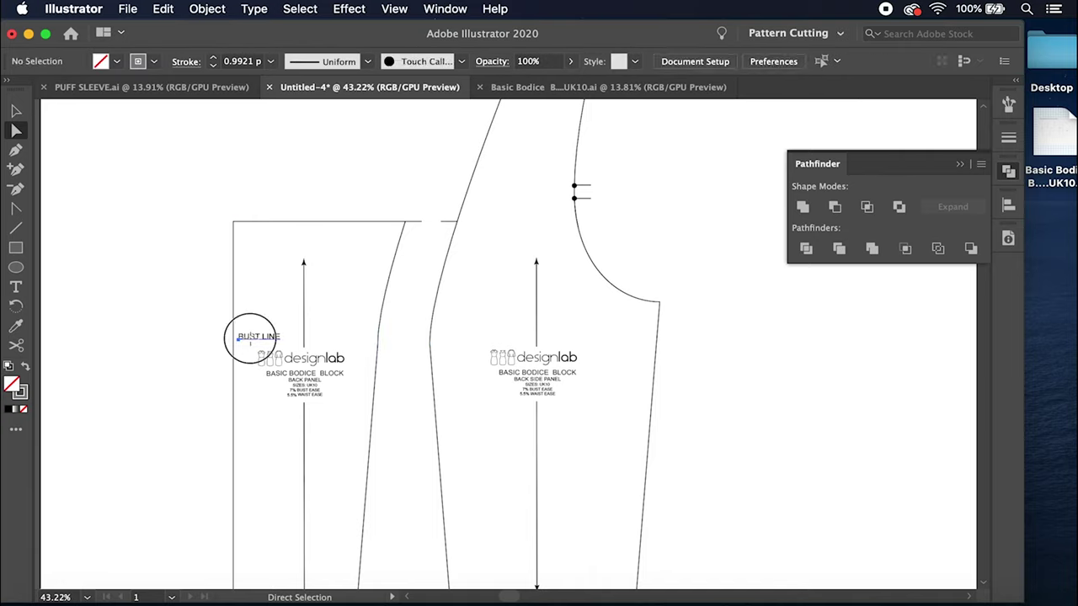
{"action": "key", "text": "Delete"}
{"action": "scroll", "coordinate": [253, 341], "scroll_direction": "down", "scroll_amount": 5}
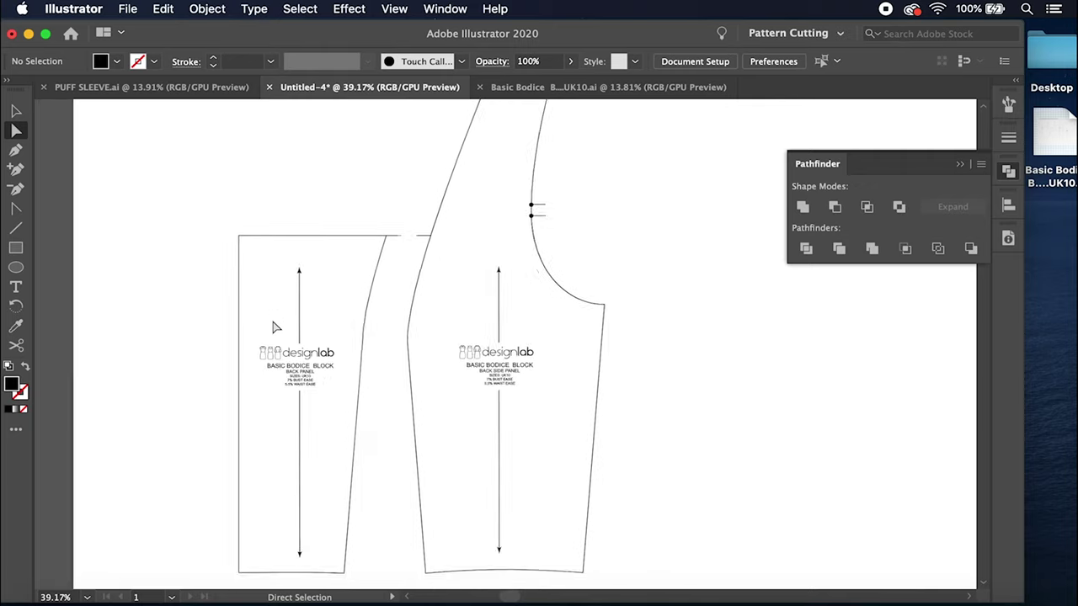
{"action": "left_click", "coordinate": [16, 110]}
{"action": "scroll", "coordinate": [409, 255], "scroll_direction": "down", "scroll_amount": 5}
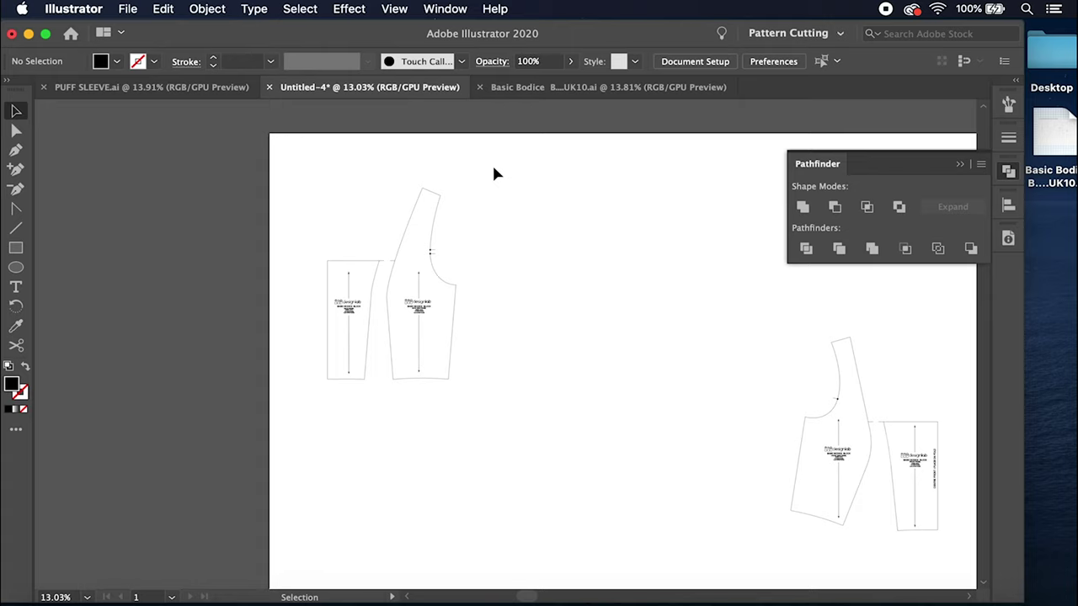
Step: Move the two centre bodice pieces left beside the back panels
{"action": "scroll", "coordinate": [578, 217], "scroll_direction": "down", "scroll_amount": 3}
{"action": "scroll", "coordinate": [578, 217], "scroll_direction": "right", "scroll_amount": 5}
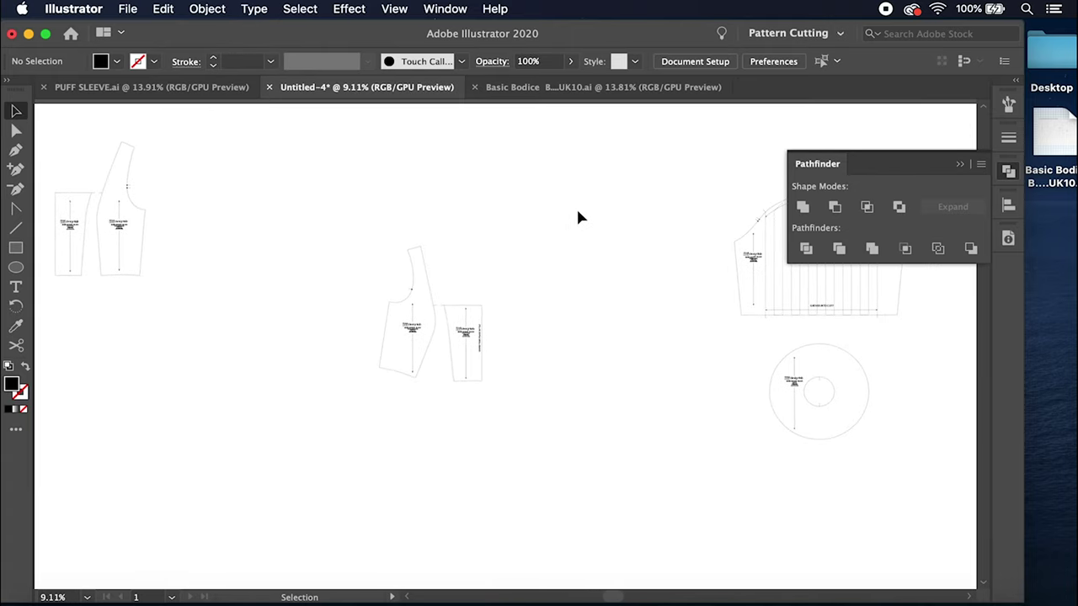
{"action": "left_click_drag", "start_coordinate": [354, 217], "coordinate": [528, 432]}
{"action": "left_click_drag", "start_coordinate": [478, 379], "coordinate": [216, 216]}
{"action": "key", "text": "super+z"}
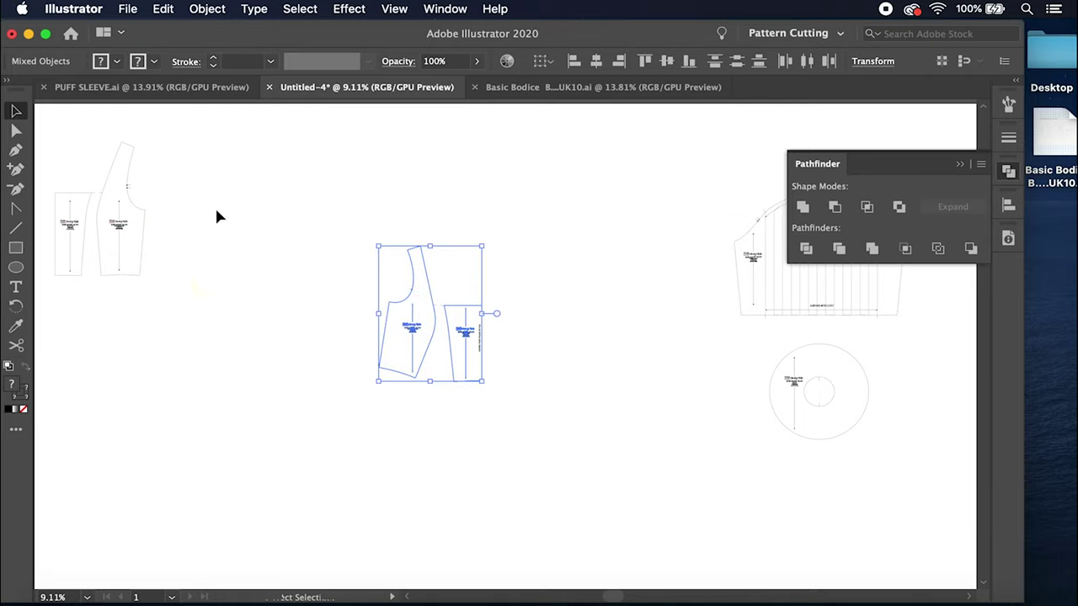
{"action": "left_click", "coordinate": [360, 303]}
{"action": "left_click_drag", "start_coordinate": [339, 208], "coordinate": [509, 438]}
{"action": "left_click_drag", "start_coordinate": [481, 371], "coordinate": [280, 286]}
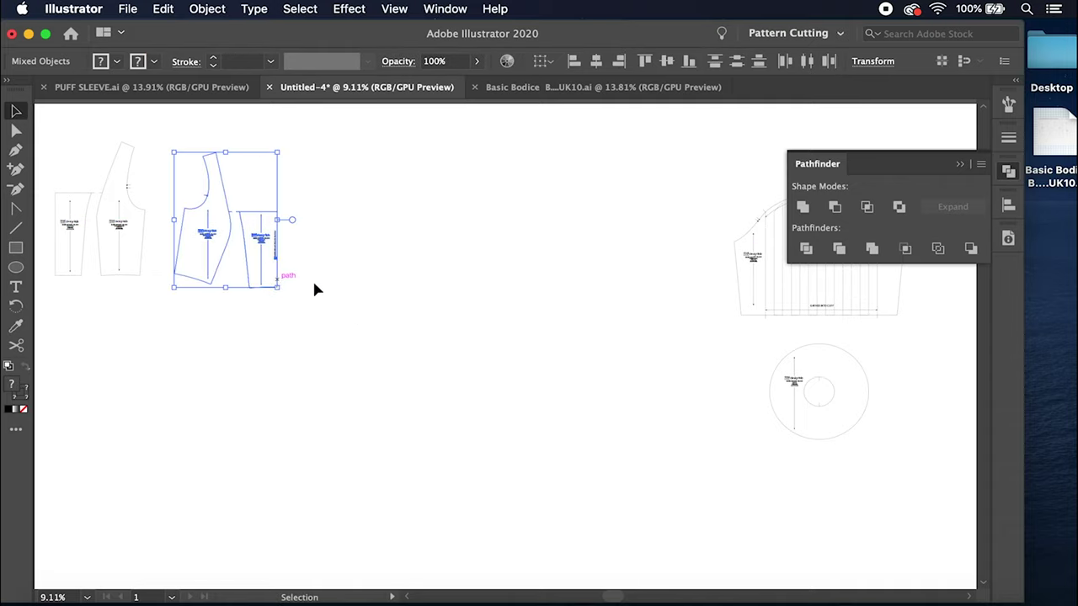
{"action": "left_click", "coordinate": [492, 346]}
Step: Select the puff sleeve and cuff pieces
{"action": "left_click_drag", "start_coordinate": [678, 163], "coordinate": [922, 504]}
{"action": "scroll", "coordinate": [852, 361], "scroll_direction": "right", "scroll_amount": 5}
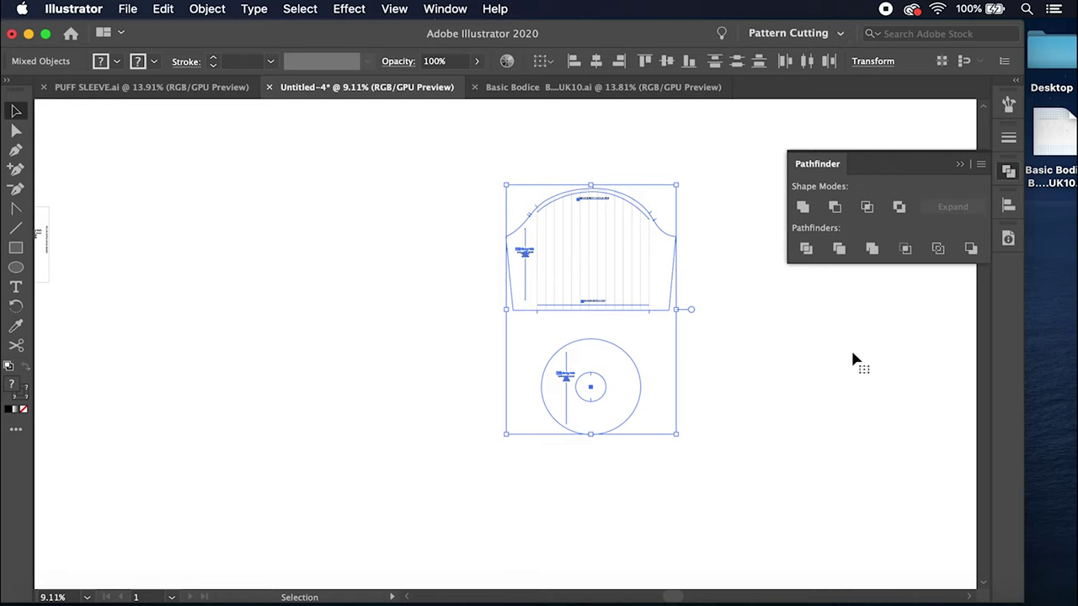
{"action": "scroll", "coordinate": [606, 305], "scroll_direction": "up", "scroll_amount": 3}
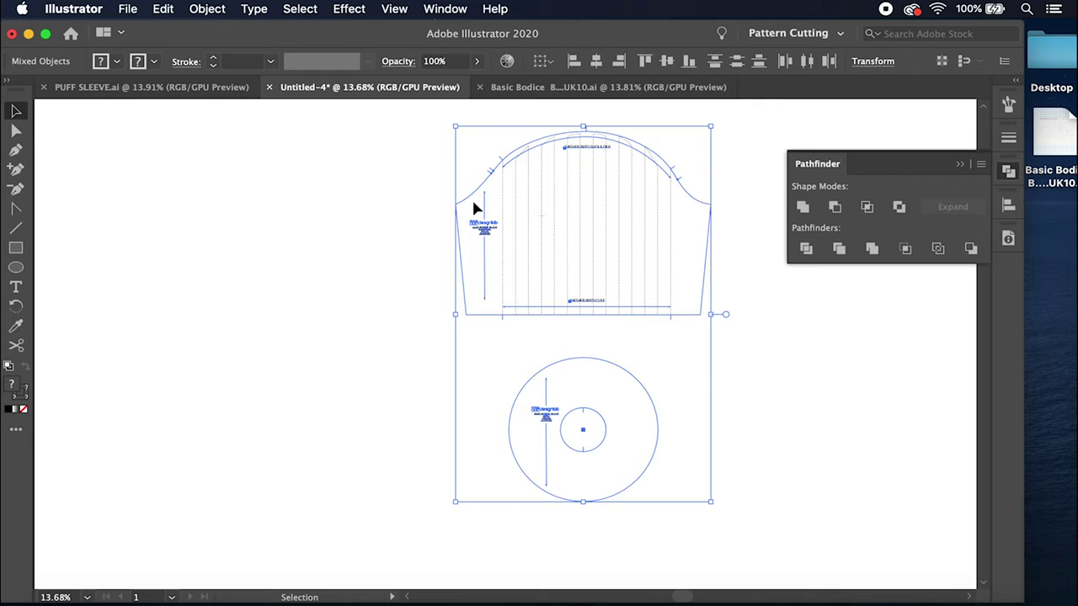
Step: Deselect everything and unlock all locked paths, including the gather lines
{"action": "left_click", "coordinate": [415, 207]}
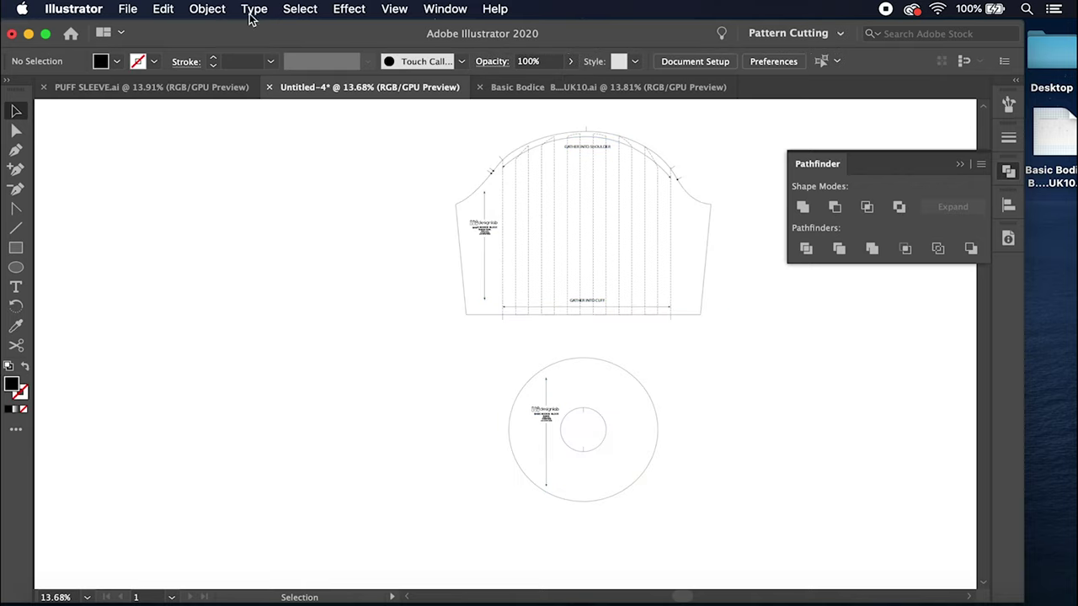
{"action": "left_click", "coordinate": [207, 8]}
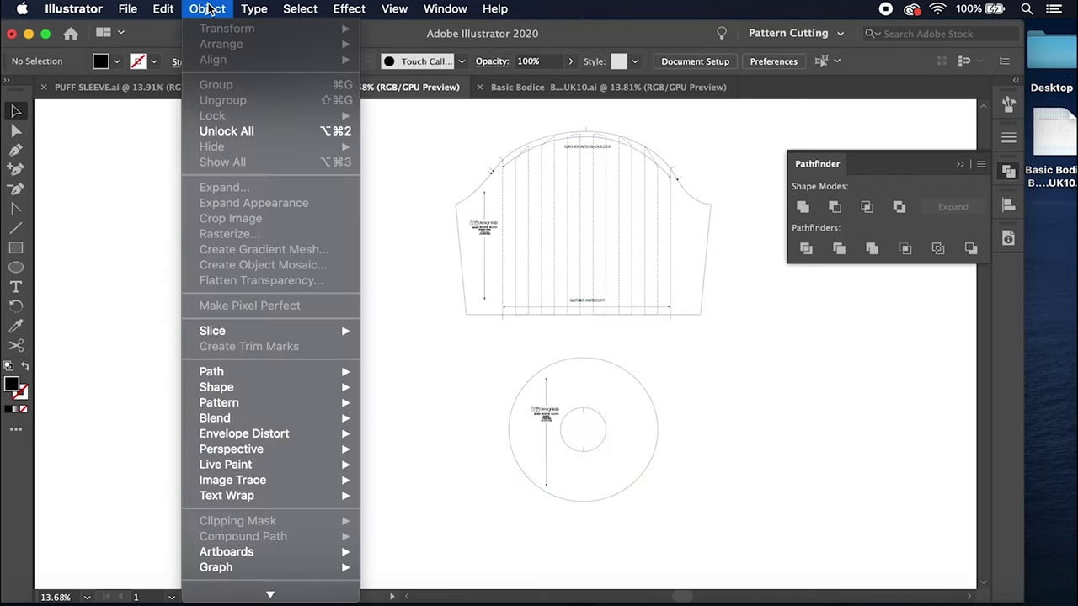
{"action": "left_click", "coordinate": [218, 133]}
Step: Move the puff sleeve and round cuff left beside the bodice panels
{"action": "left_click_drag", "start_coordinate": [410, 124], "coordinate": [740, 542]}
{"action": "scroll", "coordinate": [740, 543], "scroll_direction": "down", "scroll_amount": 2}
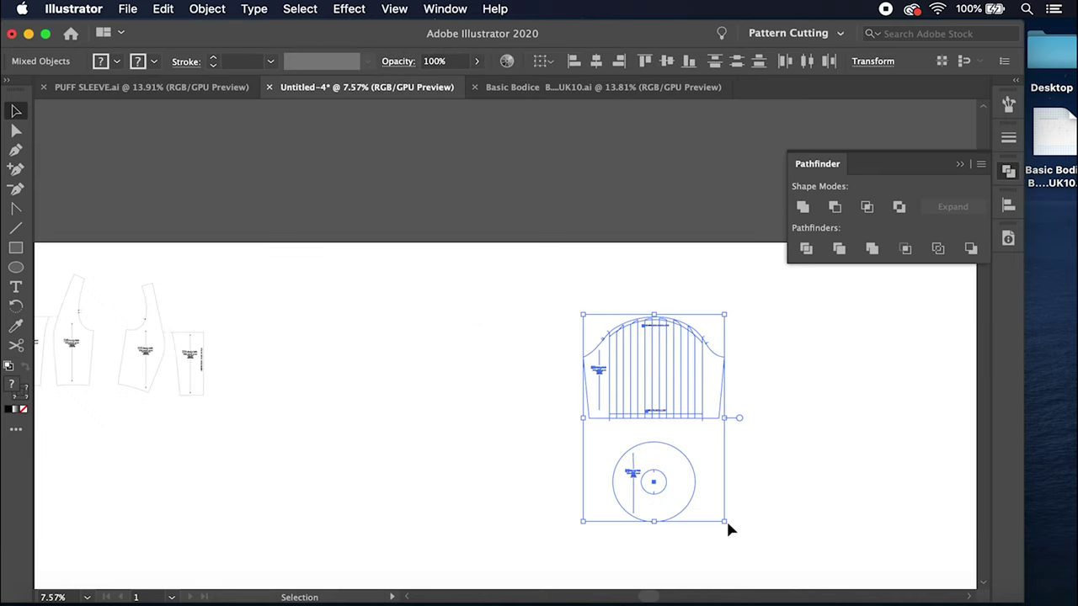
{"action": "left_click_drag", "start_coordinate": [701, 404], "coordinate": [347, 373]}
{"action": "left_click", "coordinate": [485, 375]}
Step: Fit the whole artboard in view and select the narrow back panel
{"action": "key", "text": "super+0"}
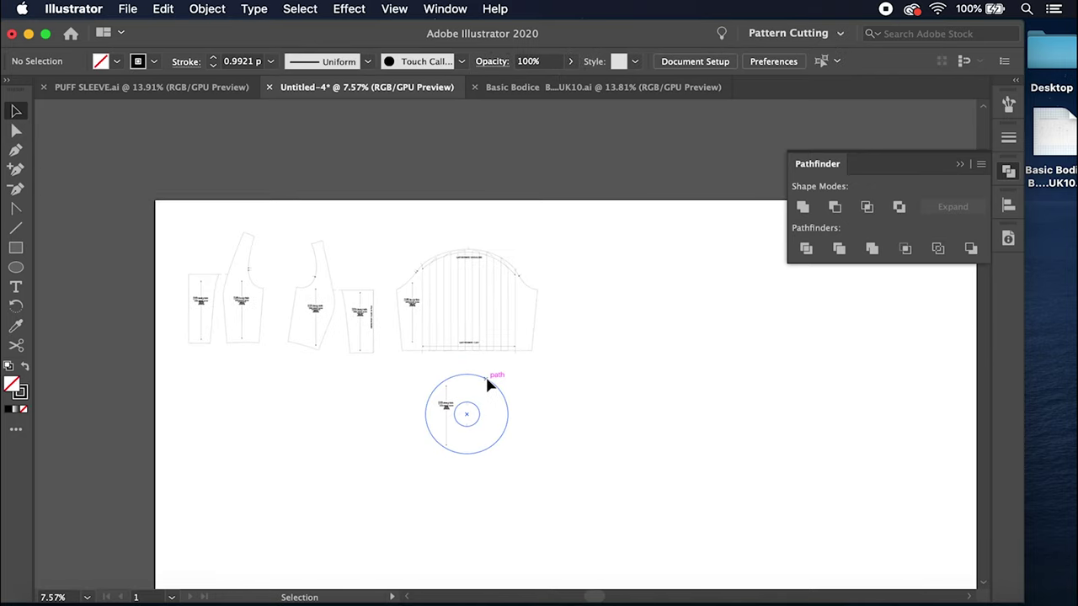
{"action": "scroll", "coordinate": [487, 385], "scroll_direction": "up", "scroll_amount": 1}
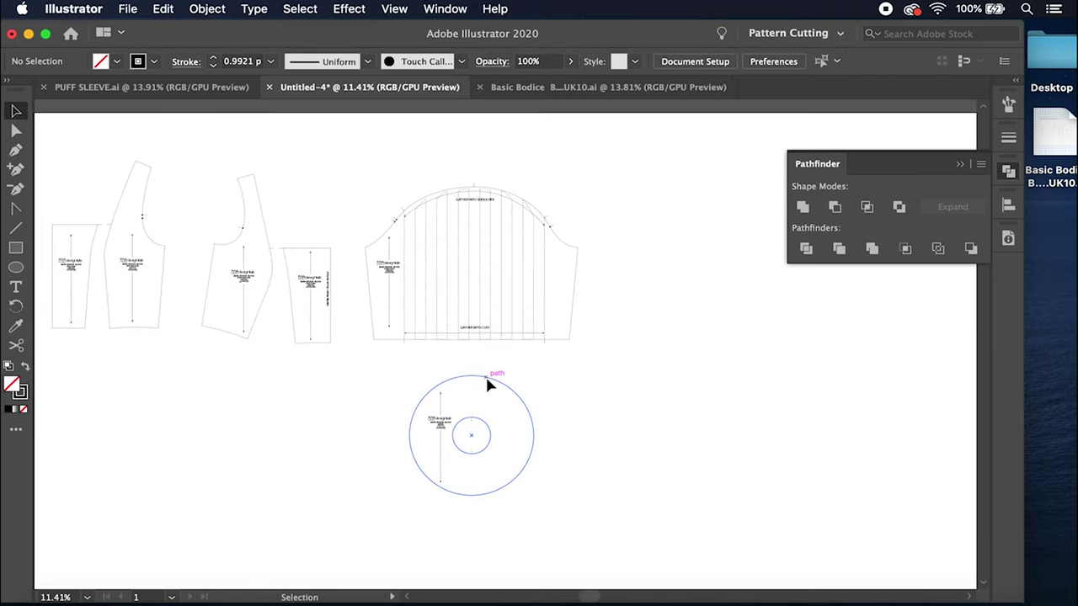
{"action": "scroll", "coordinate": [487, 385], "scroll_direction": "up", "scroll_amount": 2}
{"action": "scroll", "coordinate": [487, 385], "scroll_direction": "left", "scroll_amount": 5}
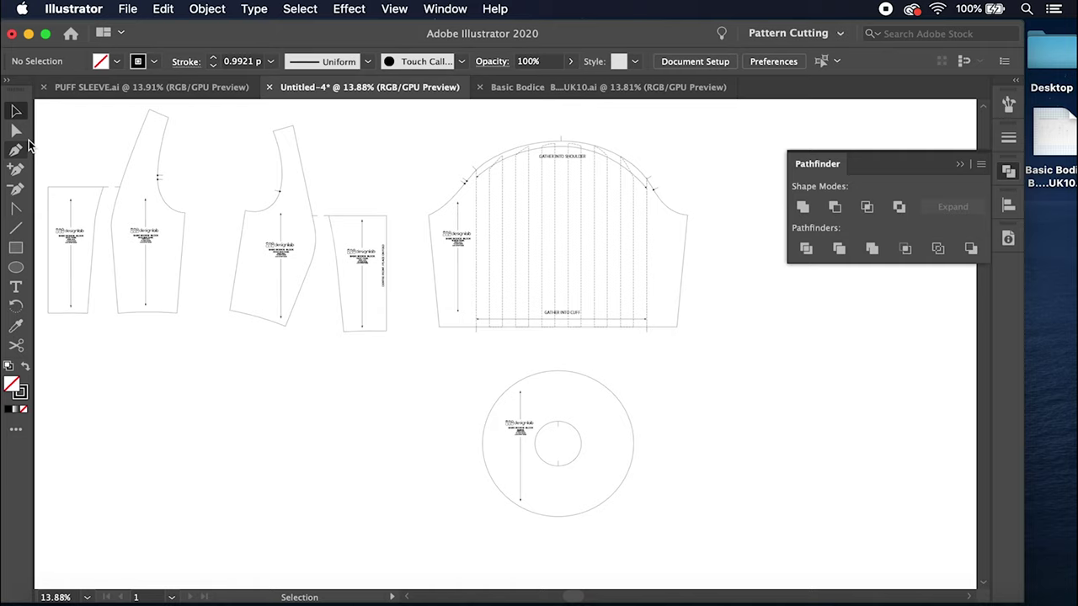
{"action": "left_click", "coordinate": [87, 193]}
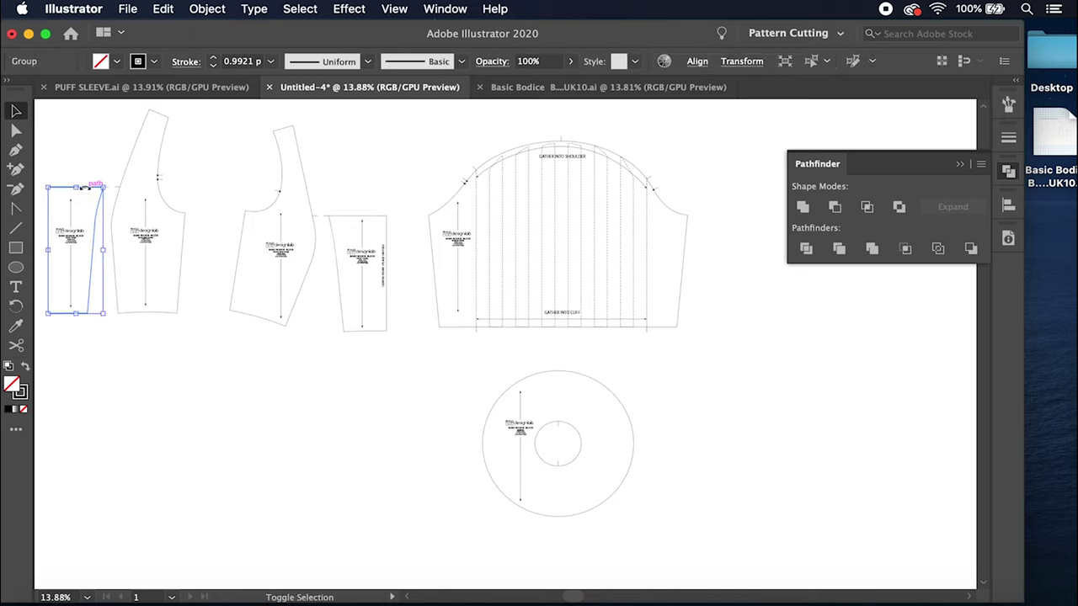
Step: Select all four bodice panels, the sleeve and the cuff, then Offset Path them by 1 cm
{"action": "left_click", "coordinate": [144, 155], "text": "shift"}
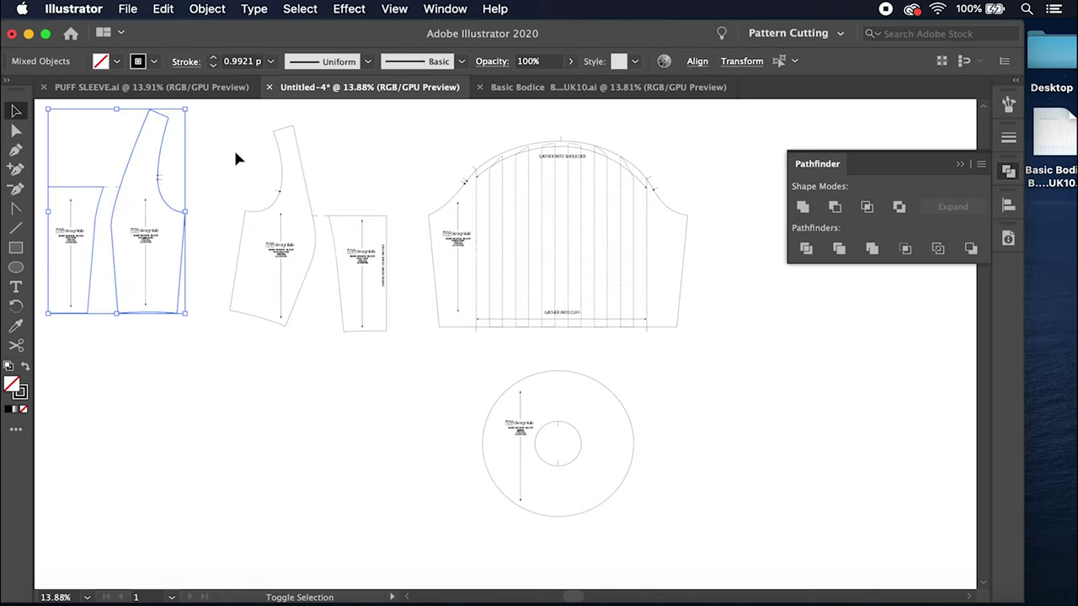
{"action": "left_click", "coordinate": [271, 199], "text": "shift"}
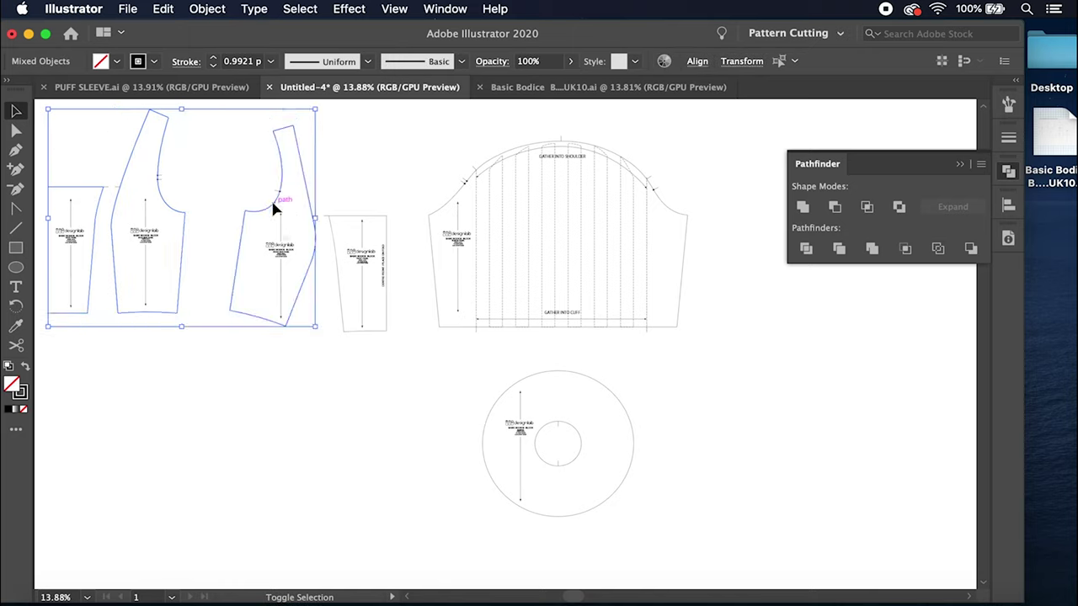
{"action": "left_click", "coordinate": [375, 221], "text": "shift"}
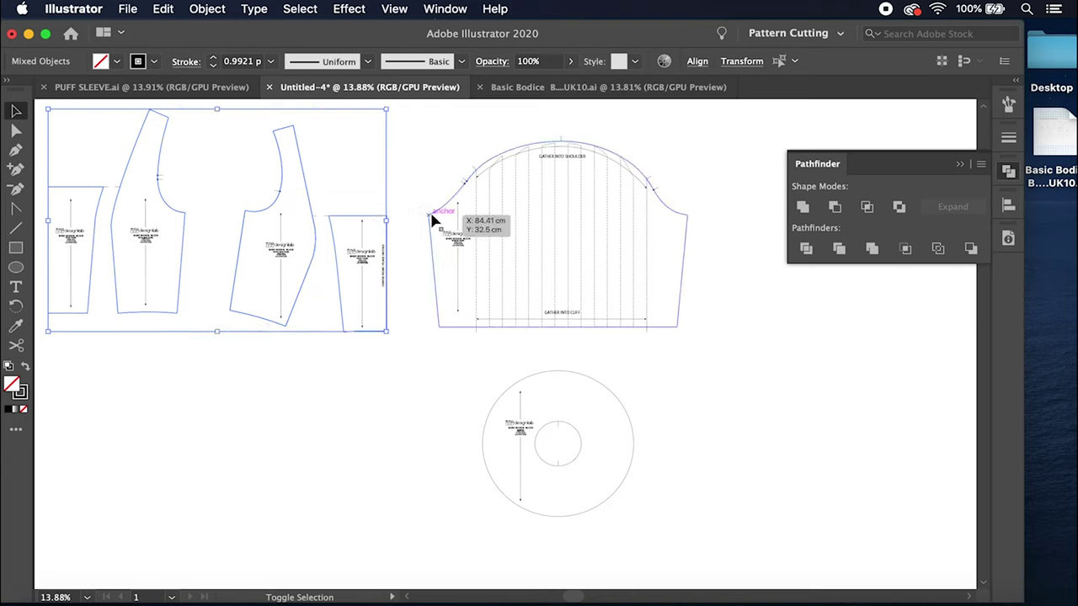
{"action": "left_click", "coordinate": [431, 219], "text": "shift"}
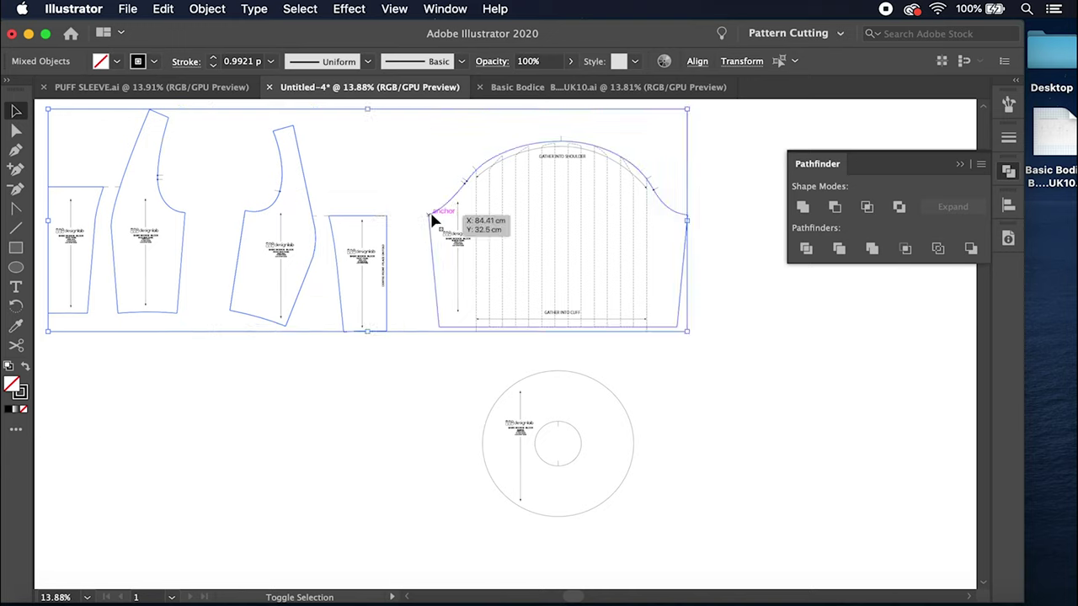
{"action": "left_click", "coordinate": [613, 395], "text": "shift"}
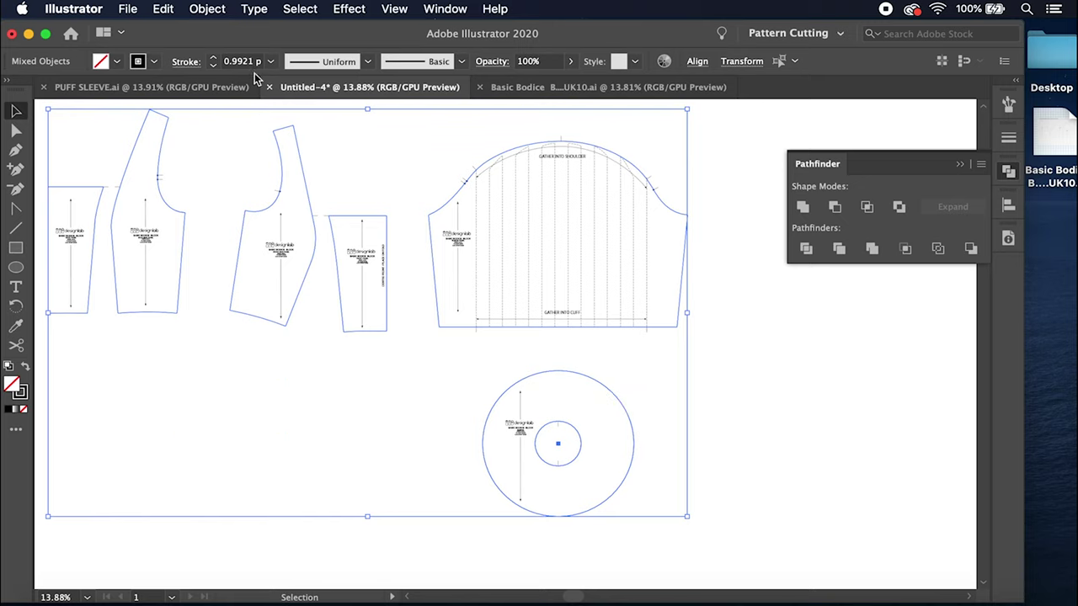
{"action": "left_click", "coordinate": [207, 8]}
{"action": "mouse_move", "coordinate": [244, 330]}
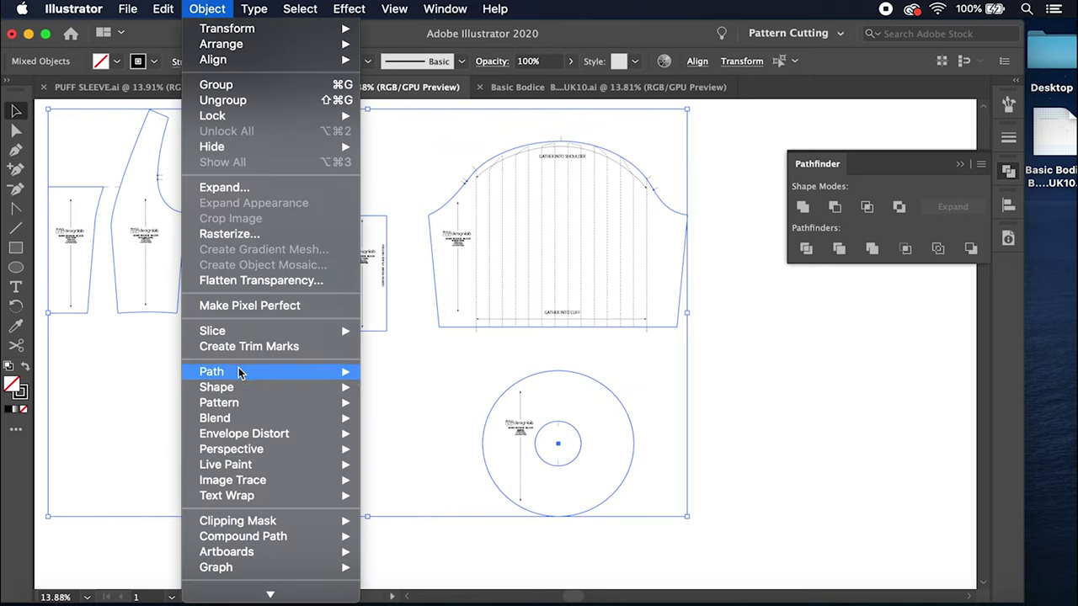
{"action": "mouse_move", "coordinate": [241, 372]}
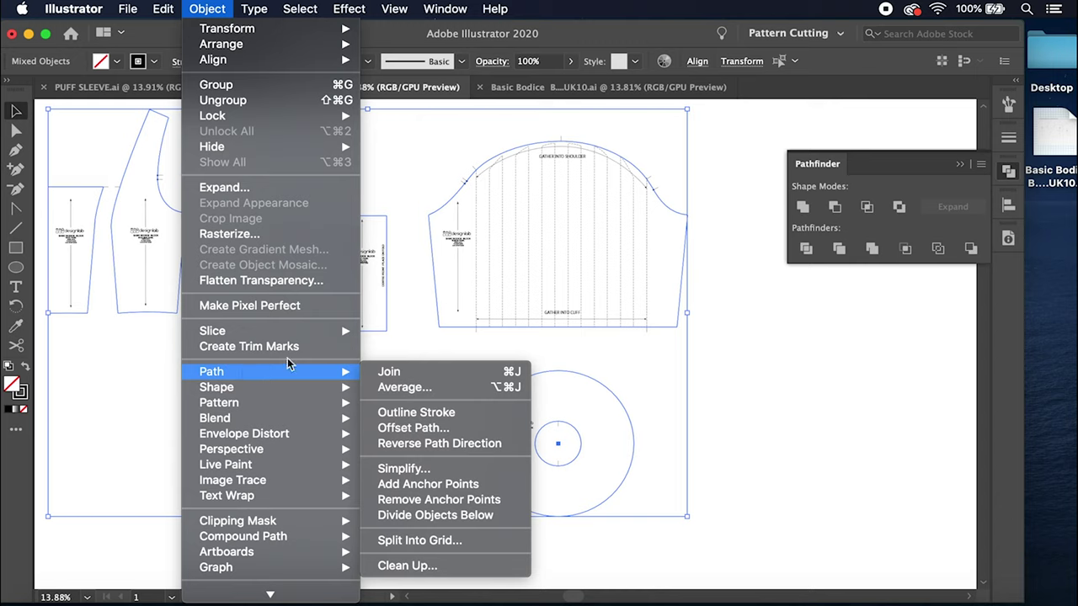
{"action": "left_click", "coordinate": [419, 430]}
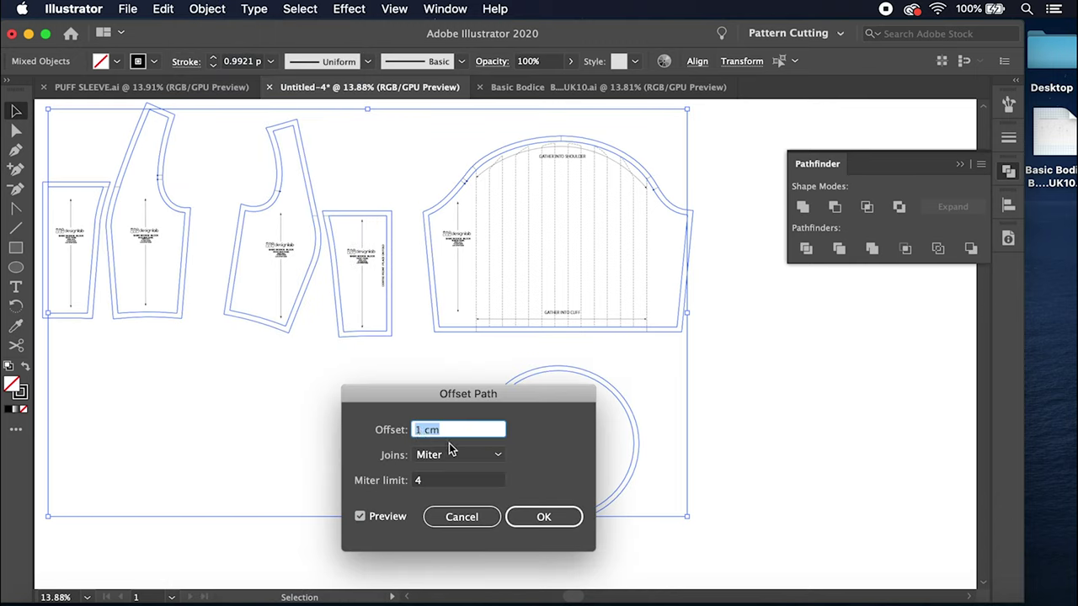
{"action": "left_click", "coordinate": [530, 516]}
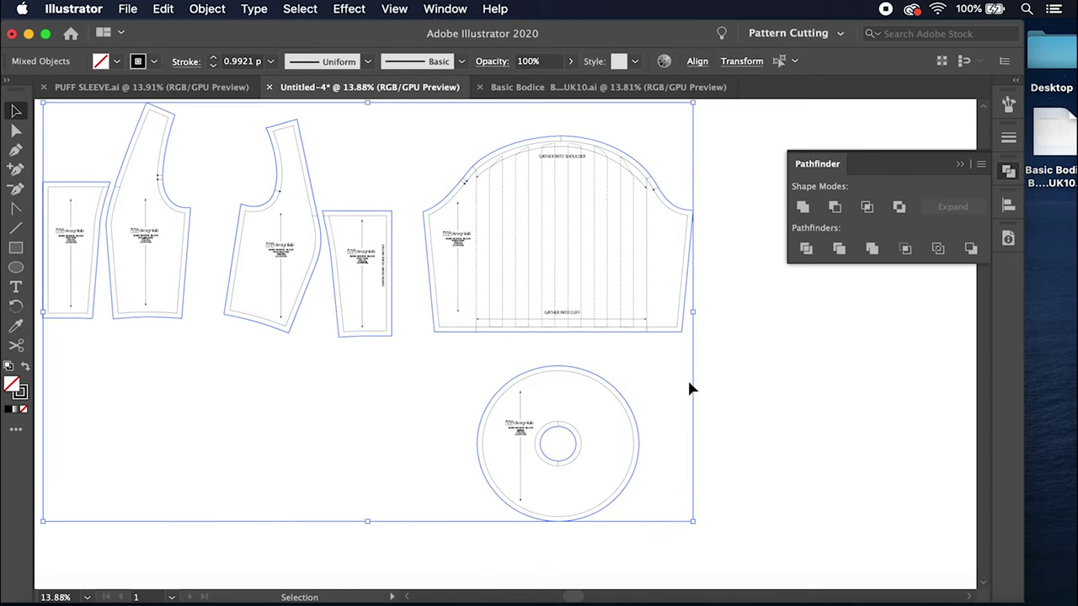
Step: Change the offset outlines' stroke weight from 0.9921 pt to 2 pt, then deselect
{"action": "left_click", "coordinate": [1008, 139]}
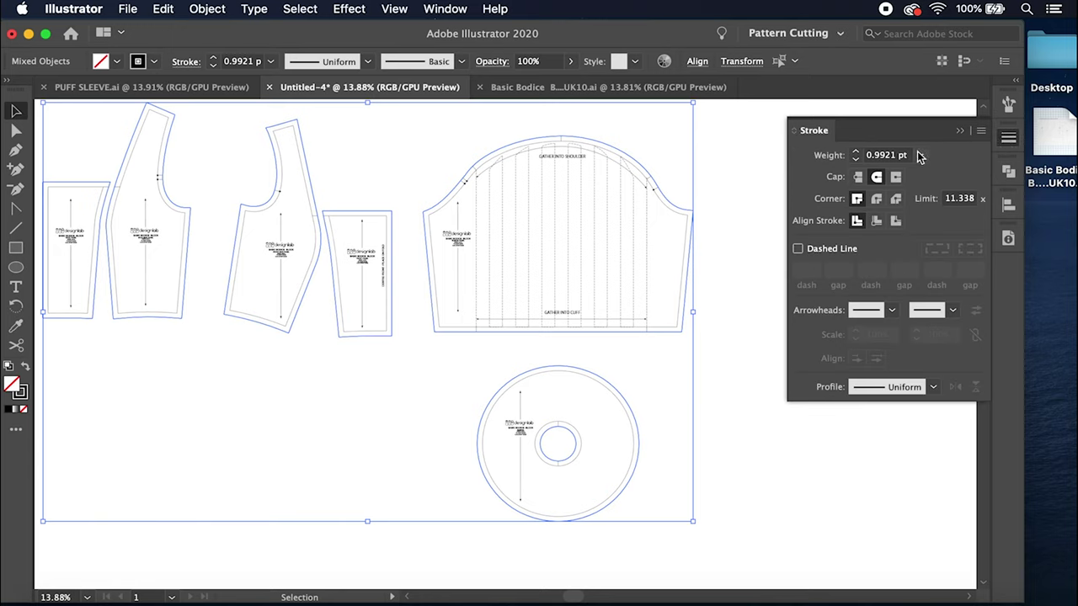
{"action": "left_click", "coordinate": [920, 155]}
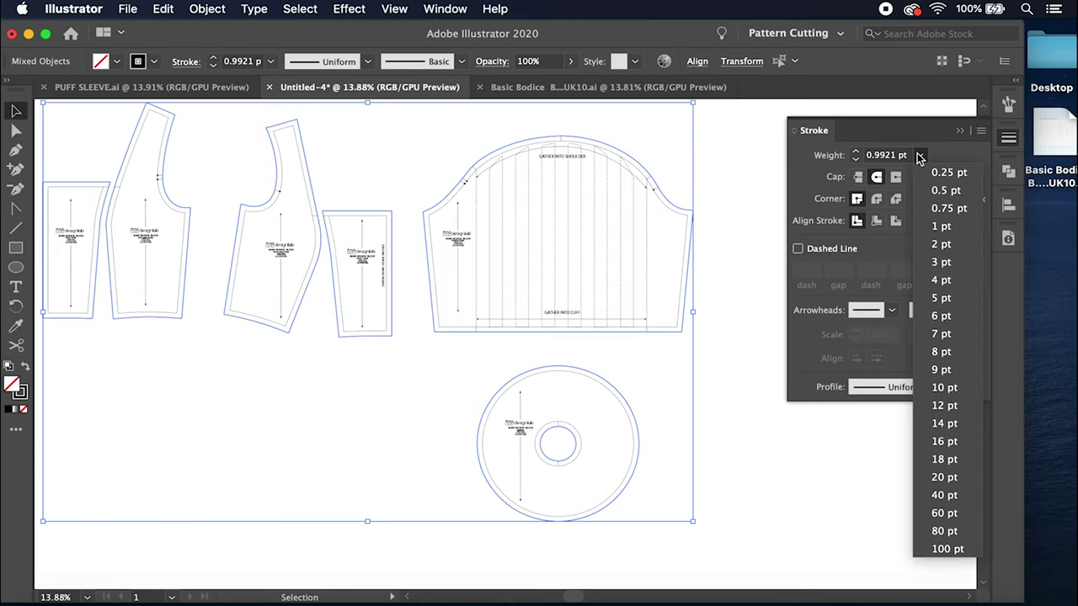
{"action": "left_click", "coordinate": [932, 246]}
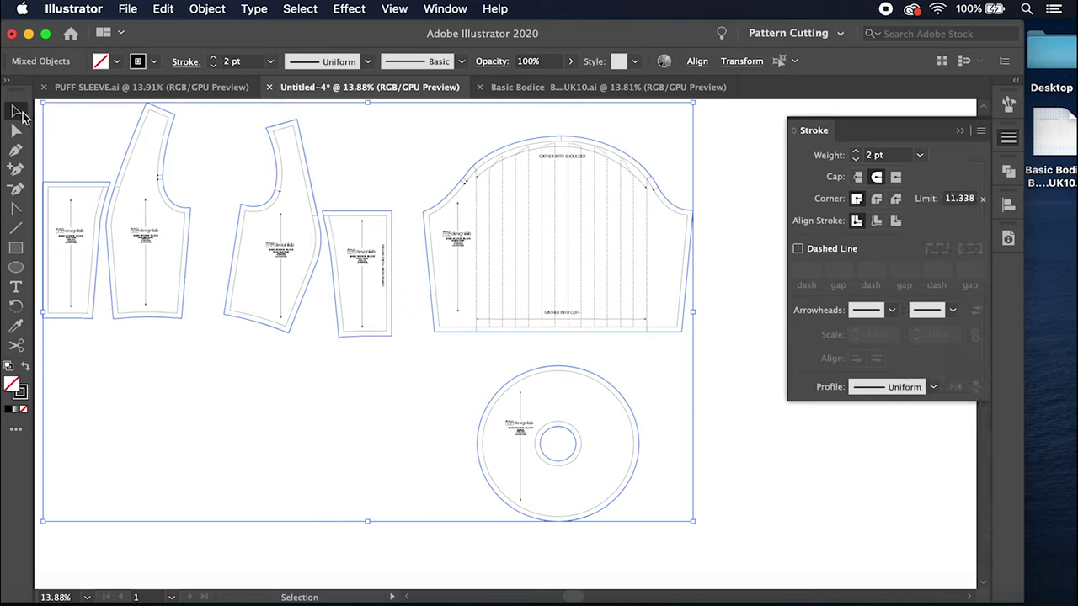
{"action": "left_click", "coordinate": [203, 414]}
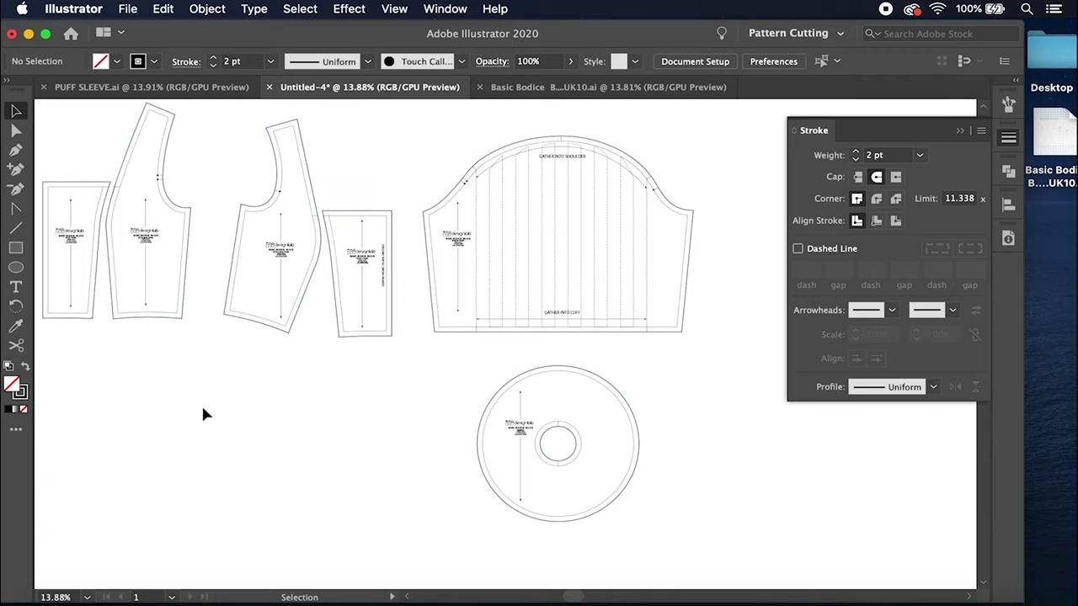
{"action": "scroll", "coordinate": [203, 413], "scroll_direction": "left", "scroll_amount": 3}
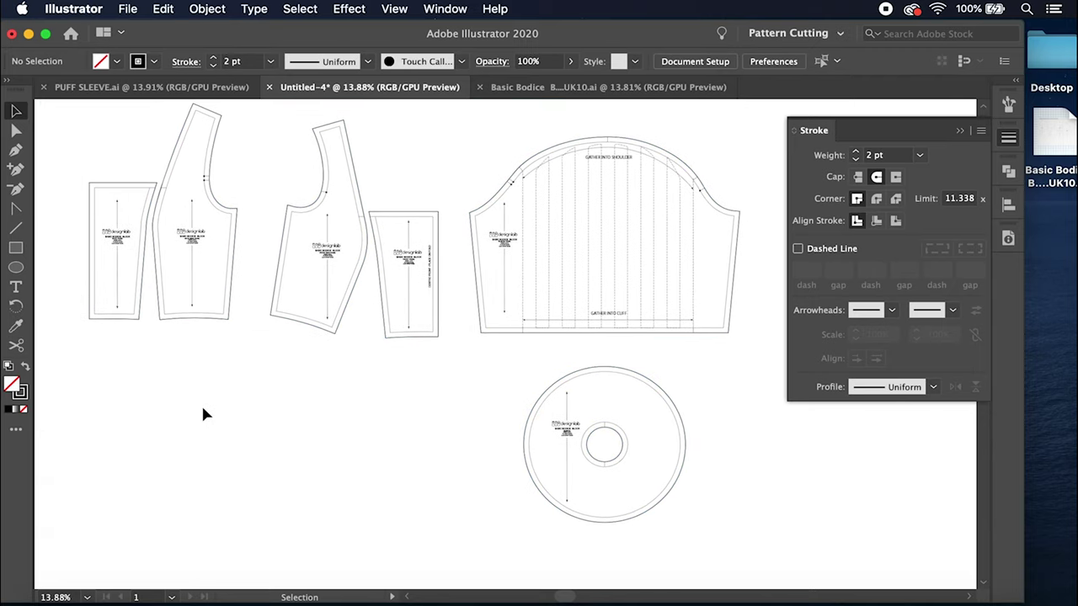